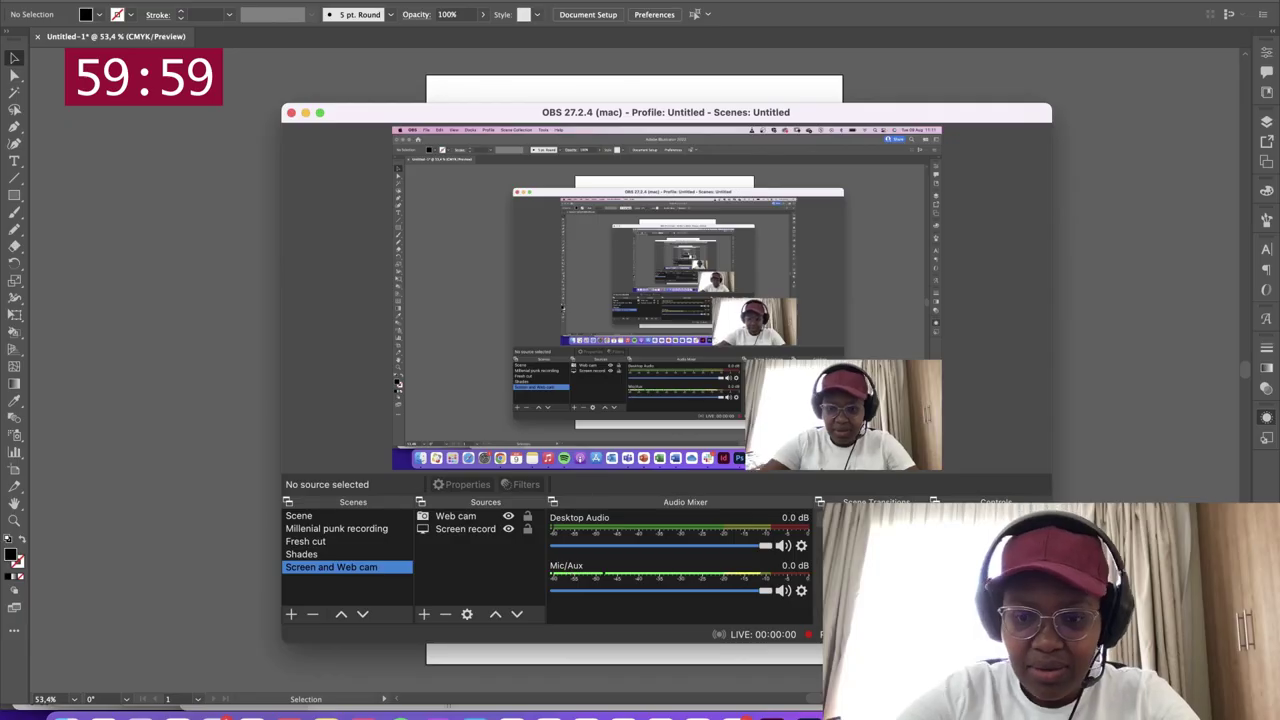
Switch from OBS to the blank Illustrator document
key("F2")
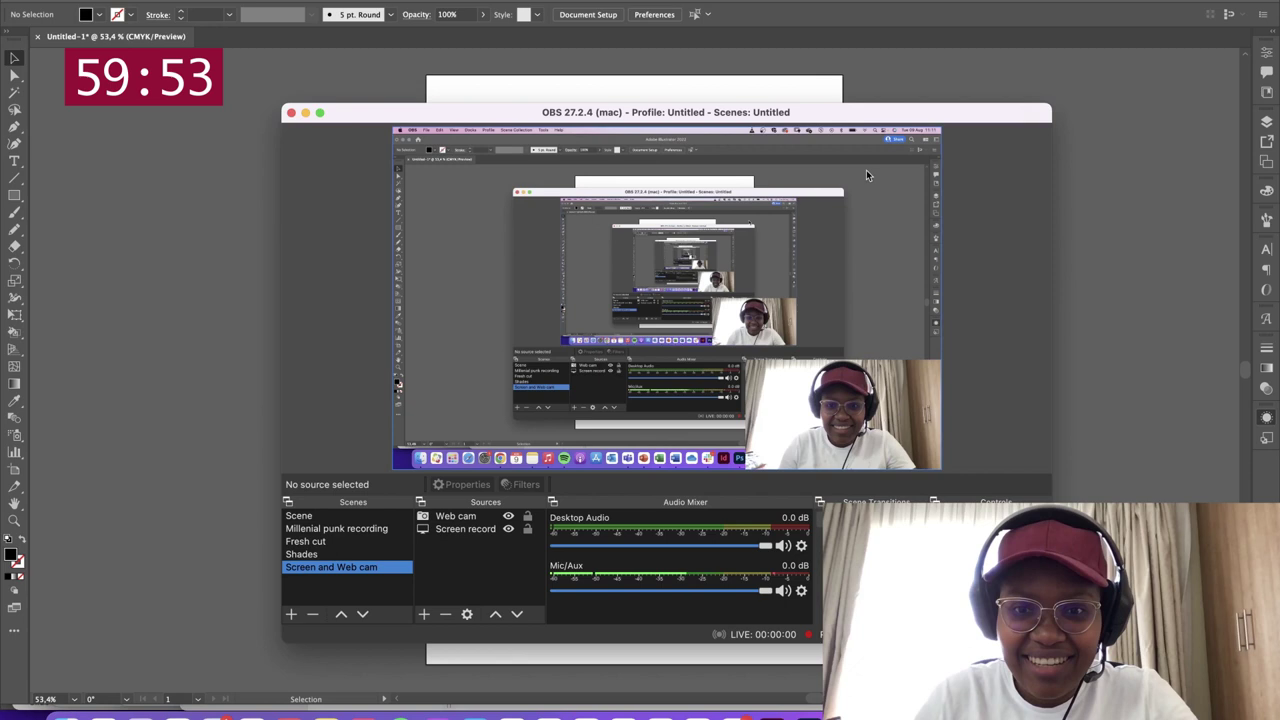
left_click(876, 68)
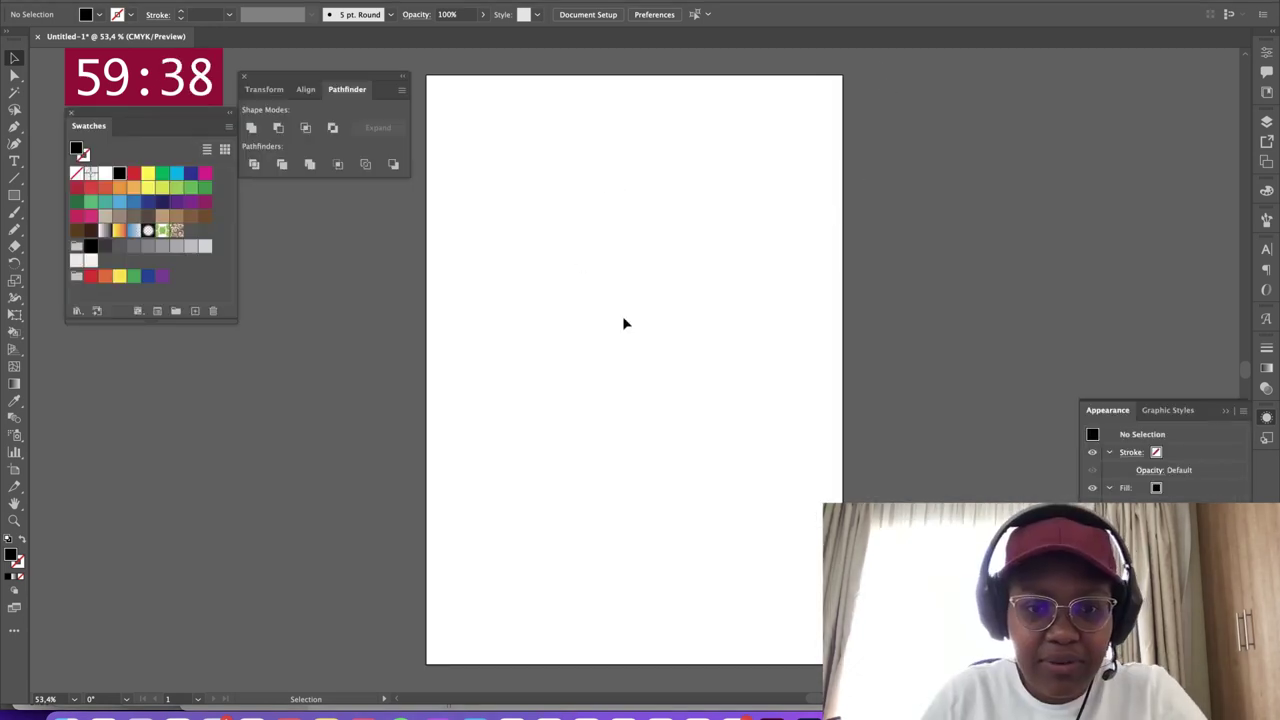
scroll(624, 323, "right", 2)
scroll(614, 297, "left", 3)
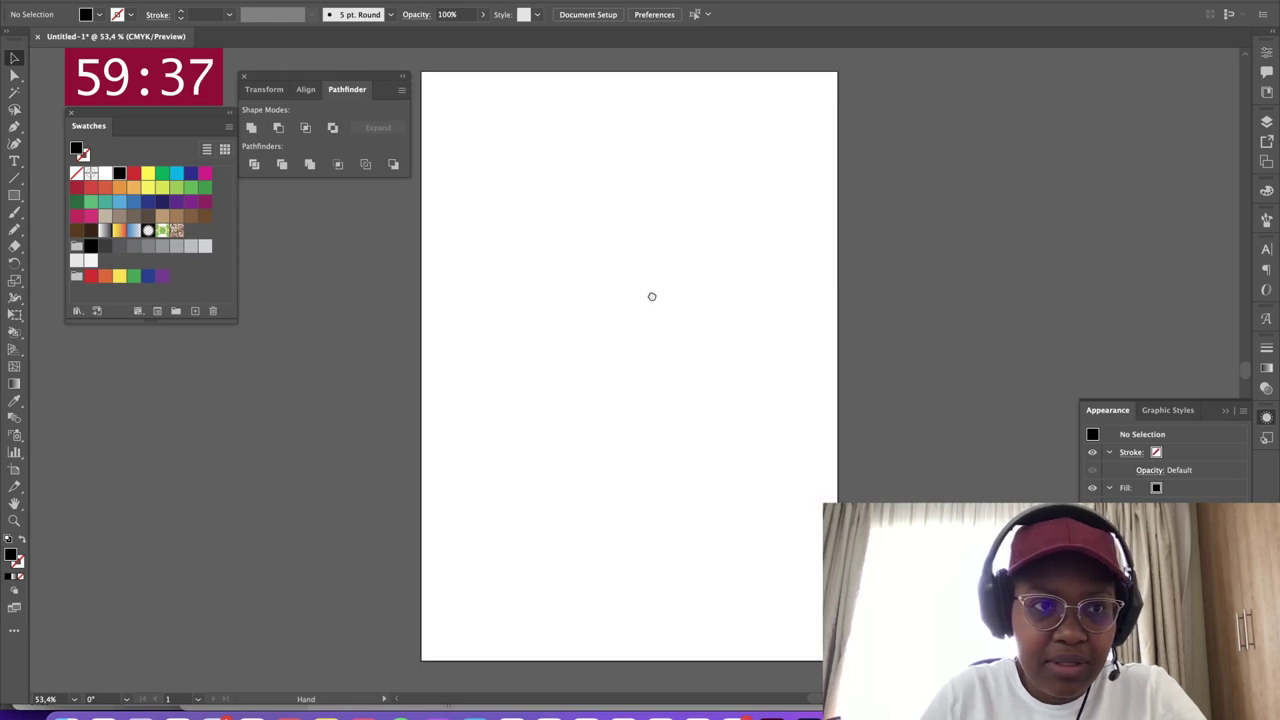
Add the text "Helvetica" in the Helvetica font on the upper artboard and scale it to about 72 pt
key("t")
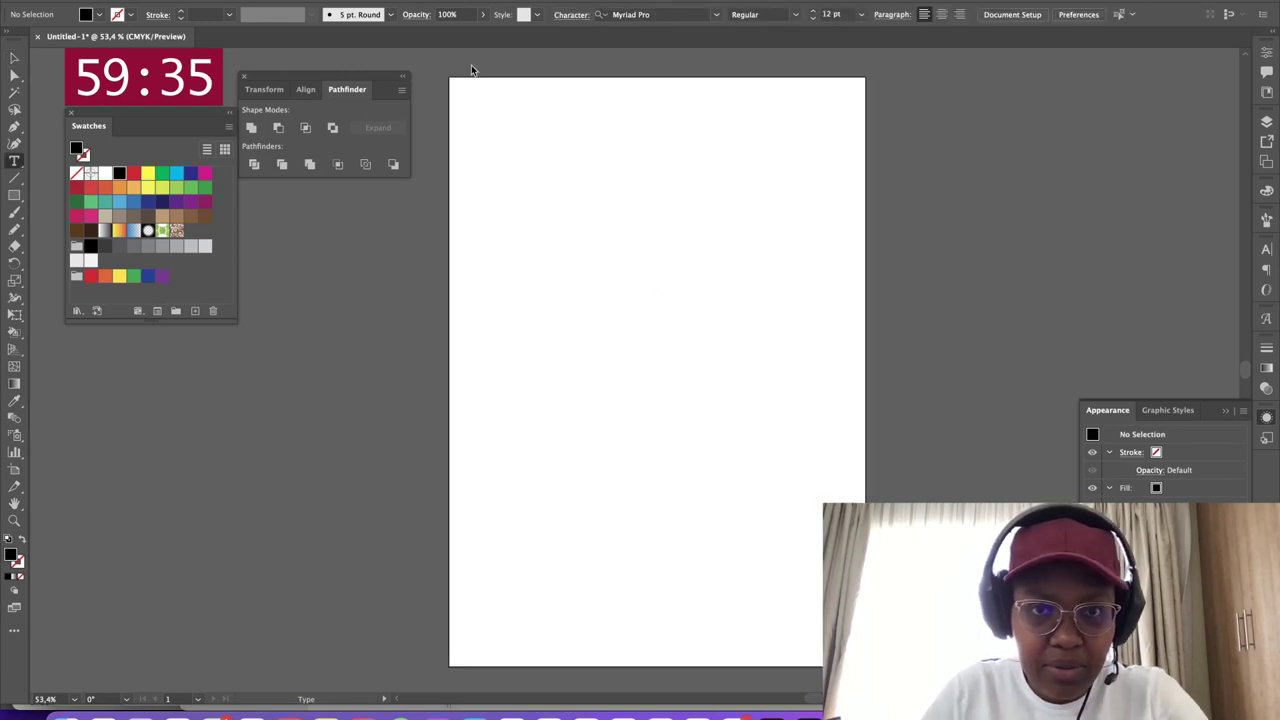
left_click(716, 14)
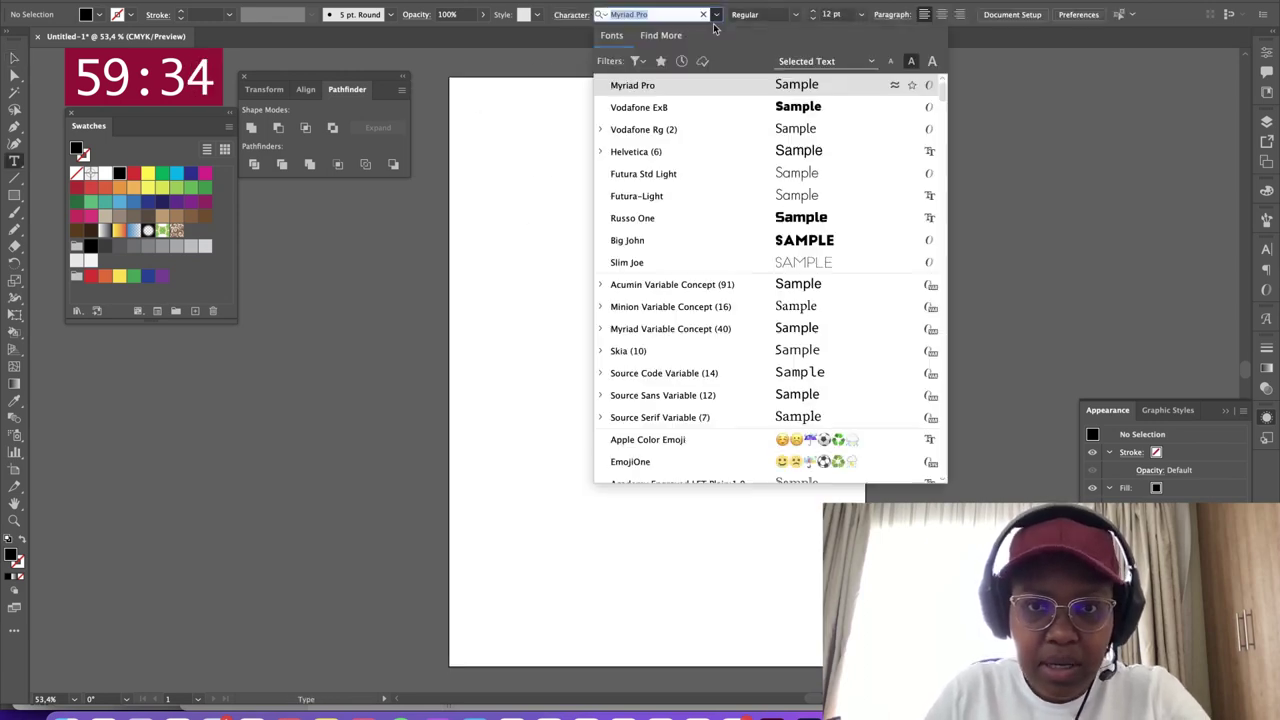
left_click(652, 151)
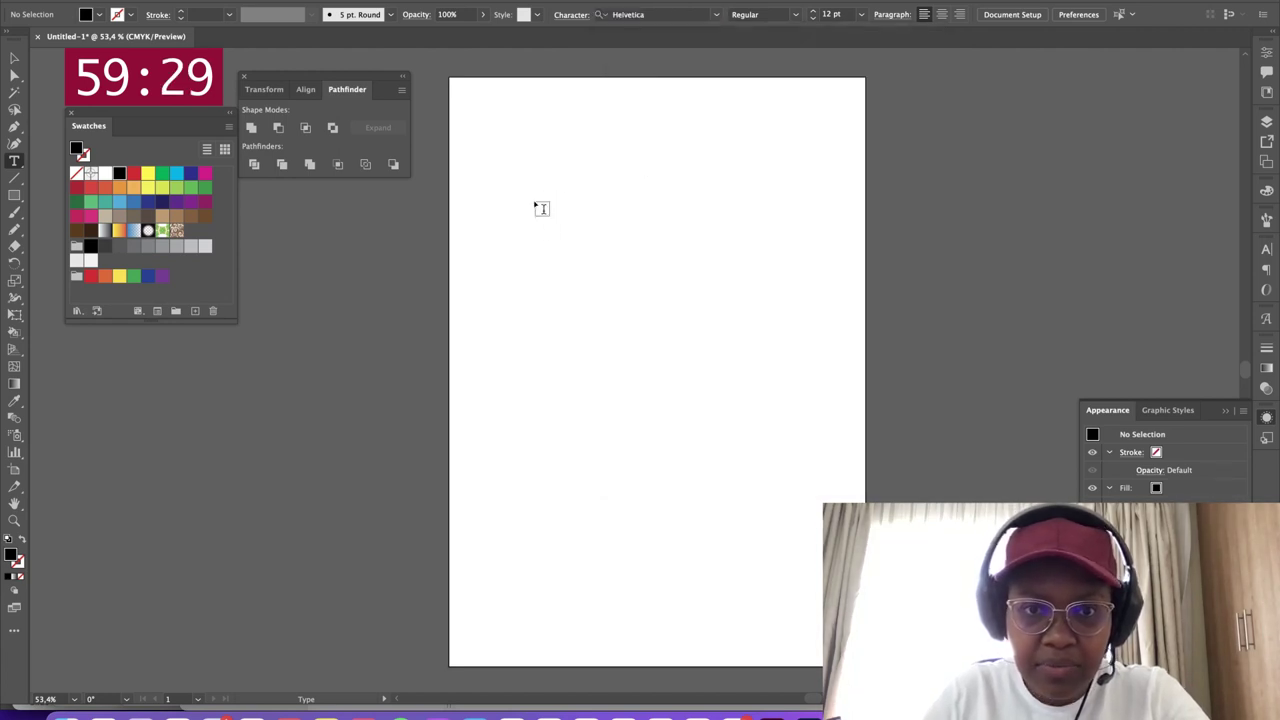
left_click(537, 203)
type("Helvetica")
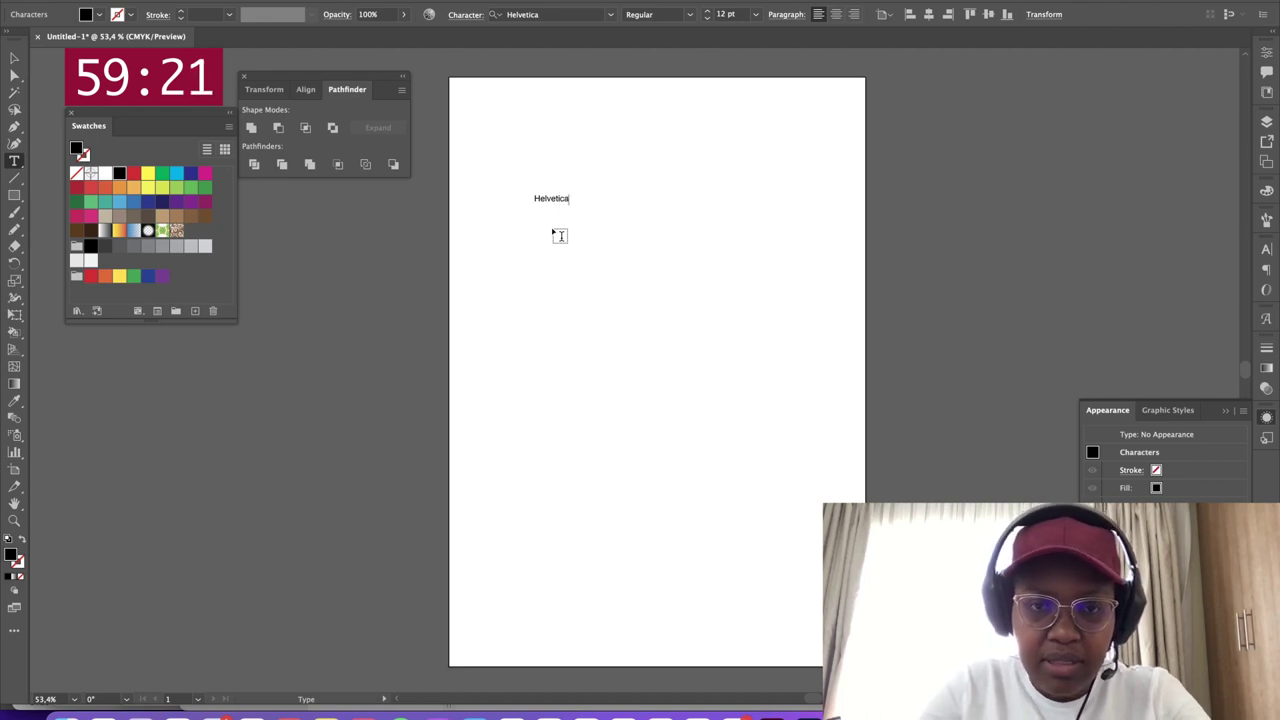
key("Escape")
left_click_drag(568, 205, 737, 329)
Duplicate the Helvetica text about 54 mm straight below and set the copy's font to Open Sans
left_click_drag(657, 228, 700, 332)
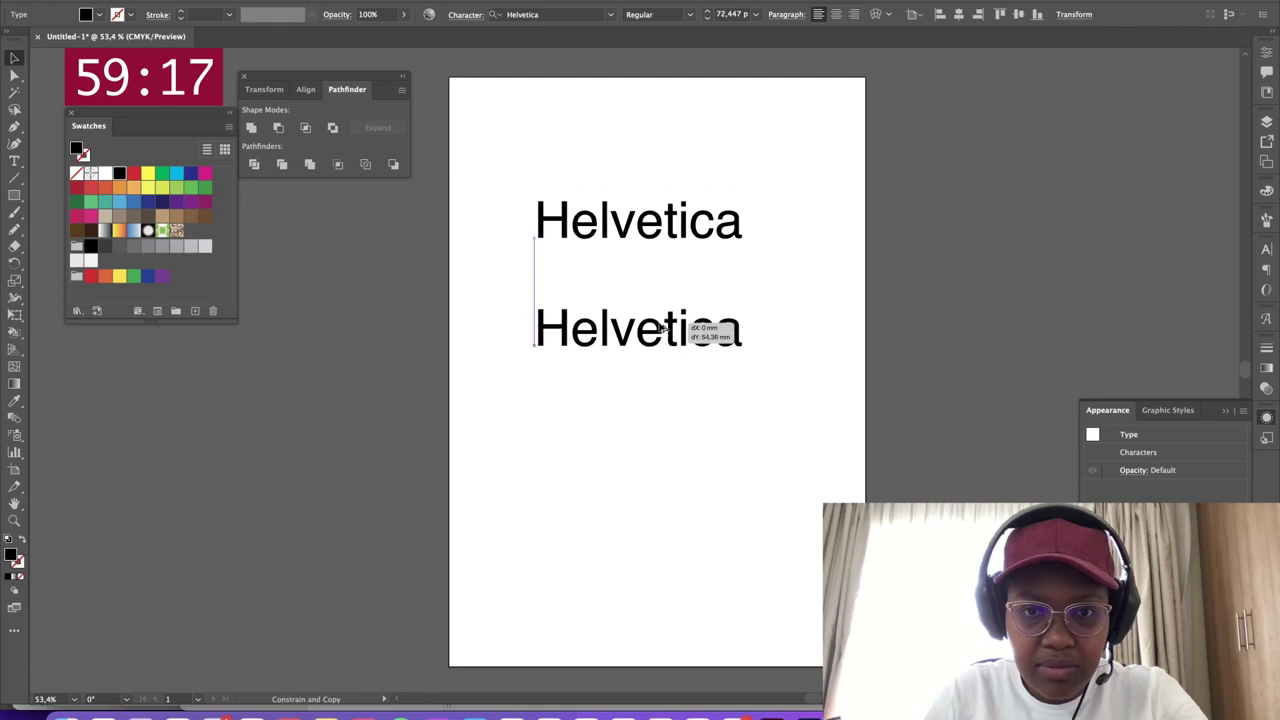
left_click(575, 18)
type("open")
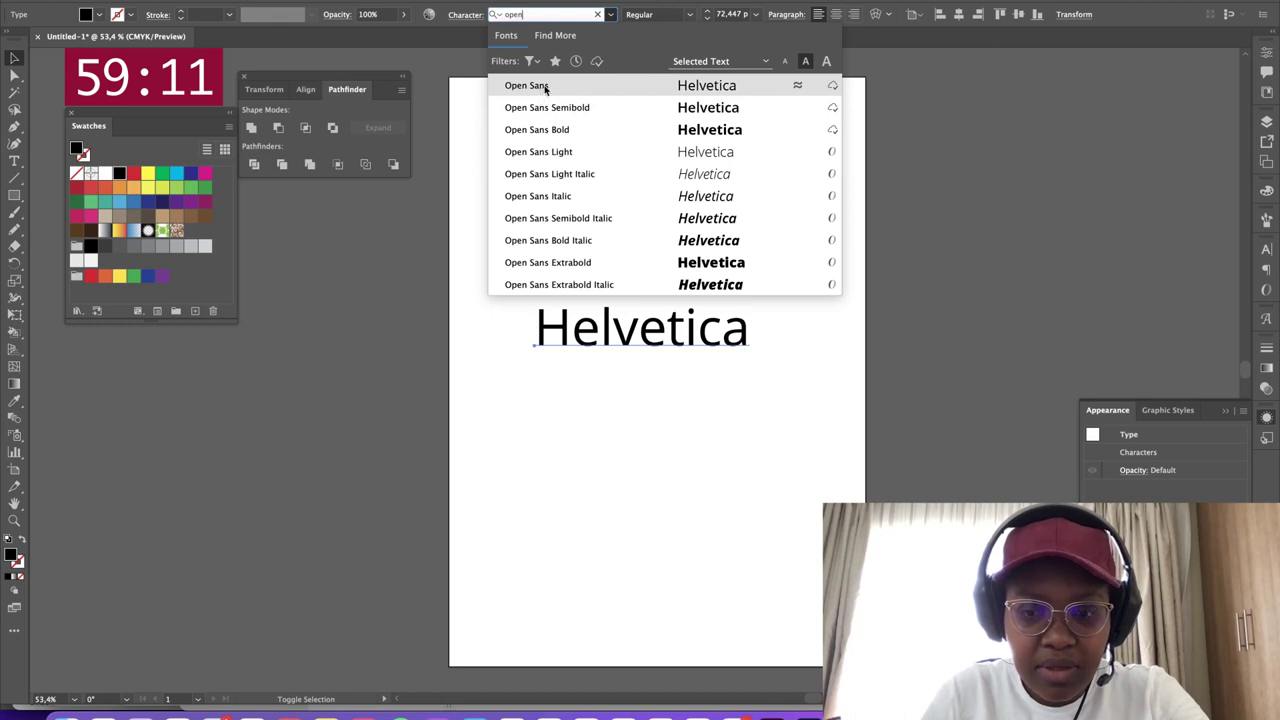
left_click(545, 88)
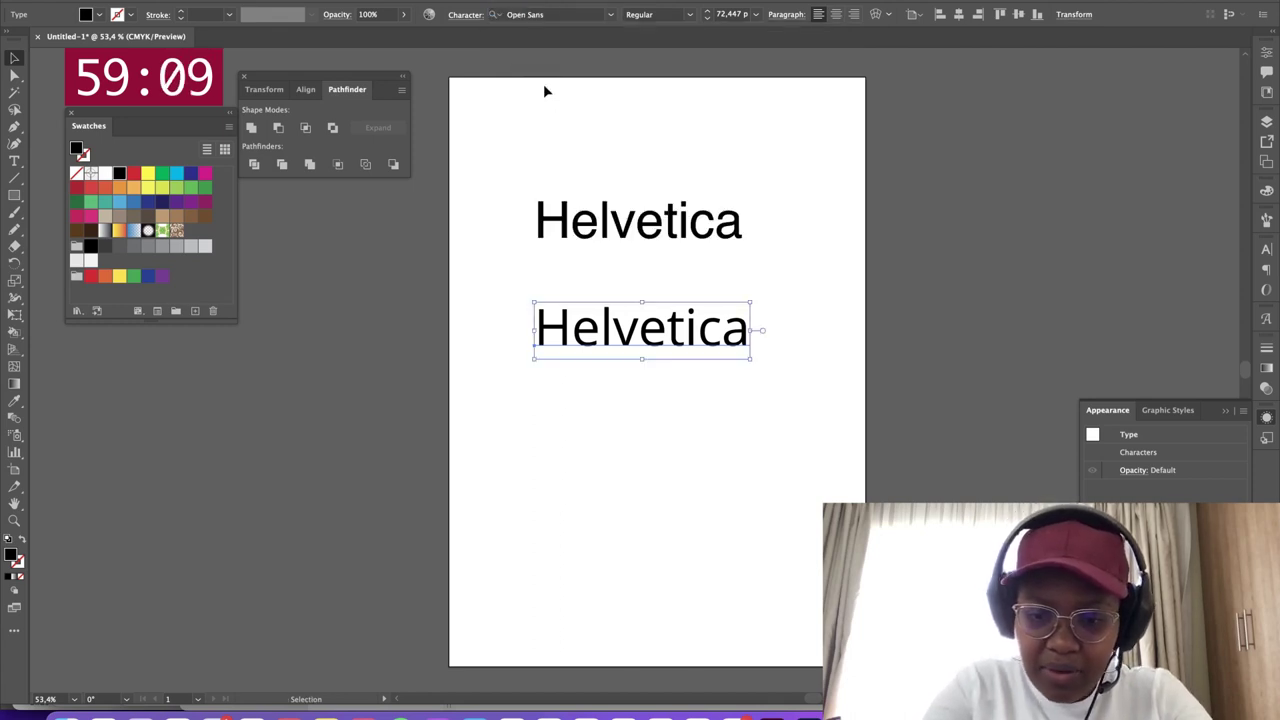
Replace the lower copy's wording with "Open Sans"
double_click(664, 332)
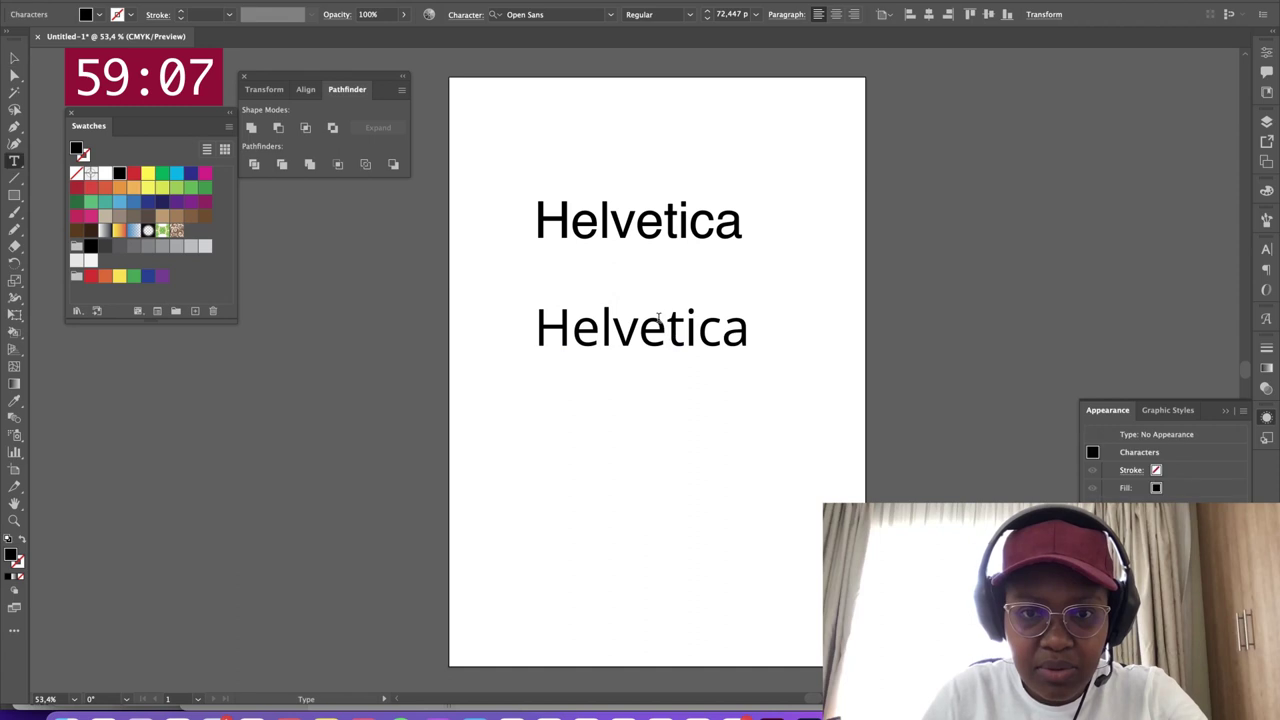
key("super+a")
type("Open ")
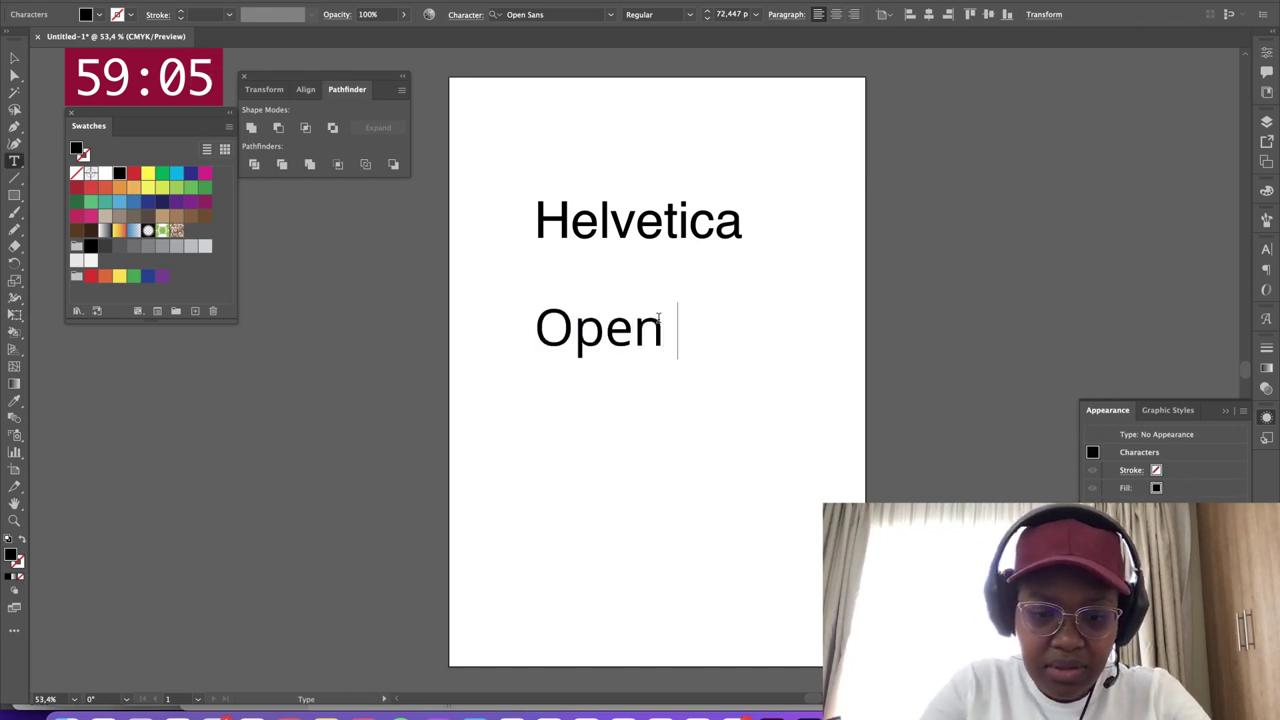
type("Sanse")
key("BackSpace")
key("BackSpace")
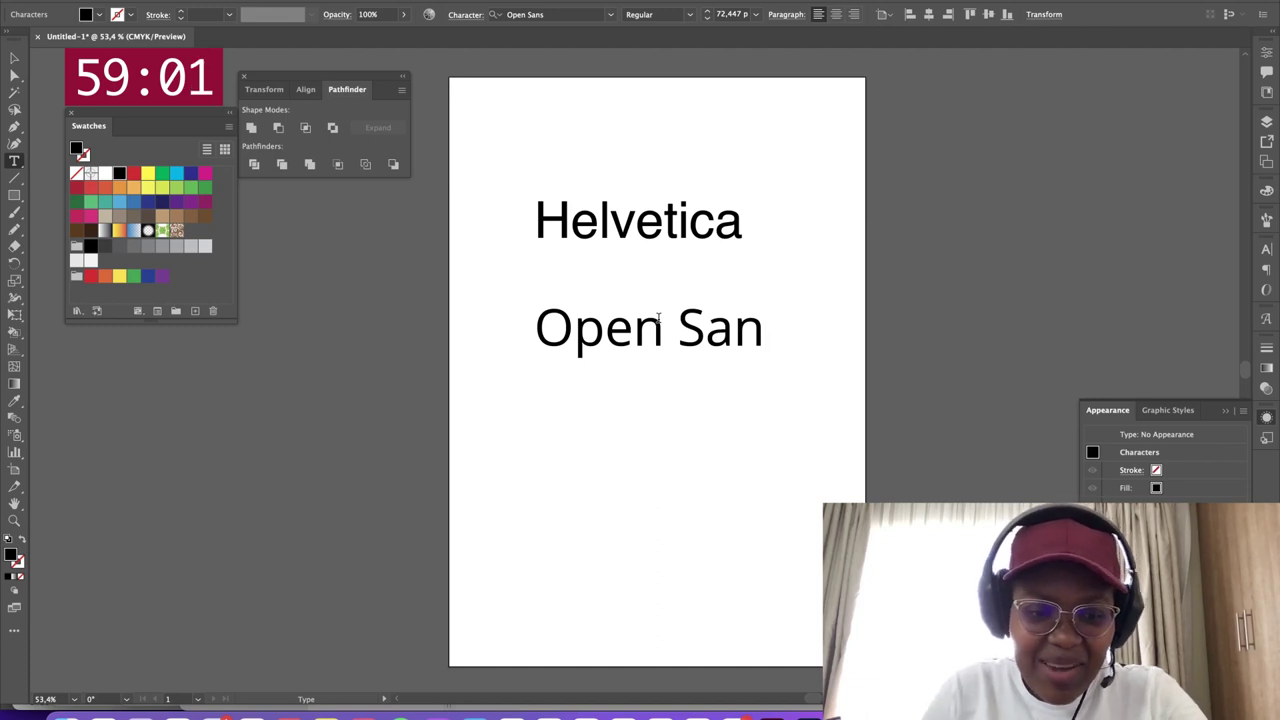
type("s")
key("Escape")
left_click(662, 290)
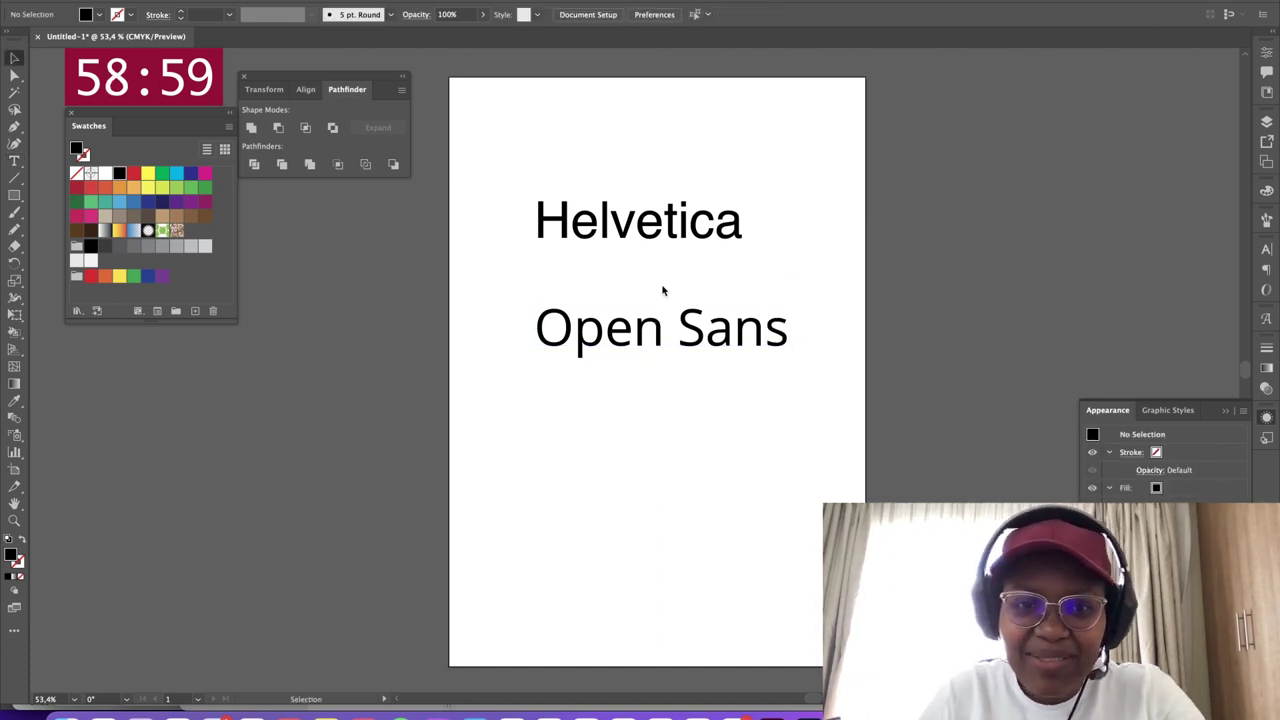
Bring the two words closer together, centred on each other, and move the pair toward the middle of the artboard
left_click_drag(652, 338, 634, 373)
left_click_drag(640, 222, 650, 287)
left_click(631, 349, "shift")
mouse_move(631, 349)
left_mouse_down()
mouse_move(640, 385)
mouse_move(643, 336)
left_mouse_up()
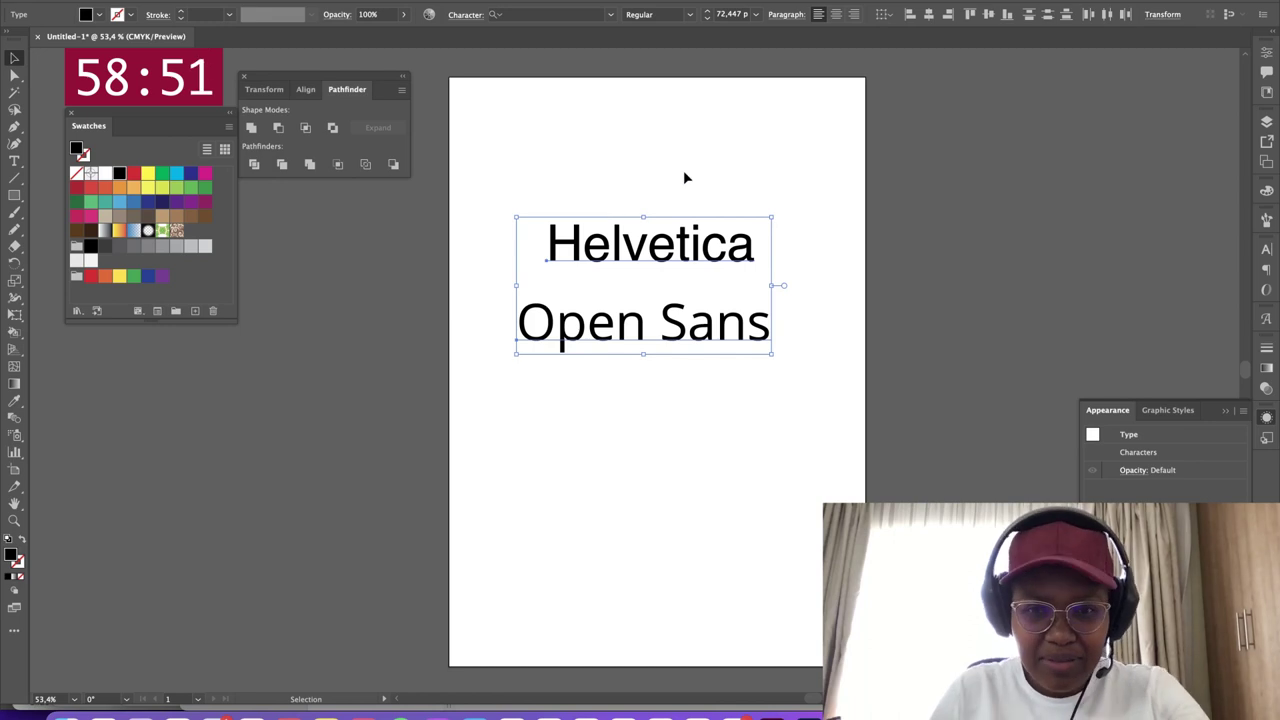
left_click_drag(686, 266, 705, 313)
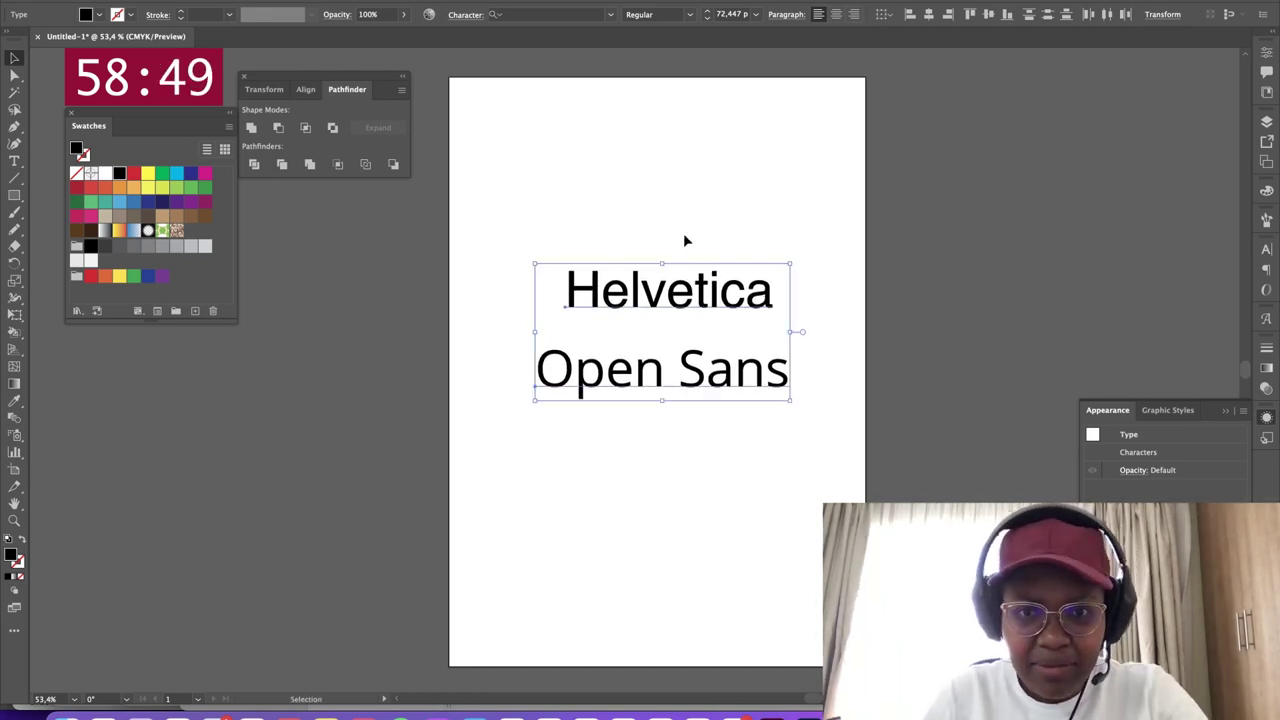
left_click(685, 240)
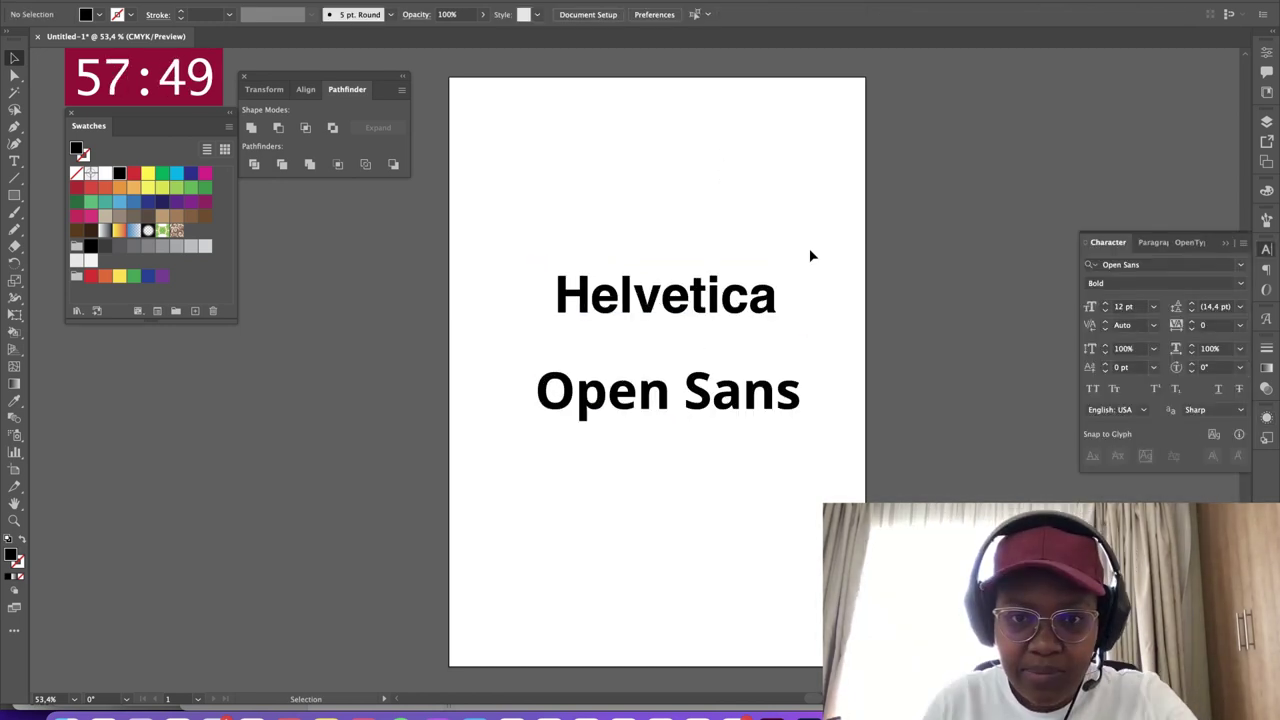
Move the Open Sans text off the artboard and delete it
left_click(733, 402)
left_click(893, 444)
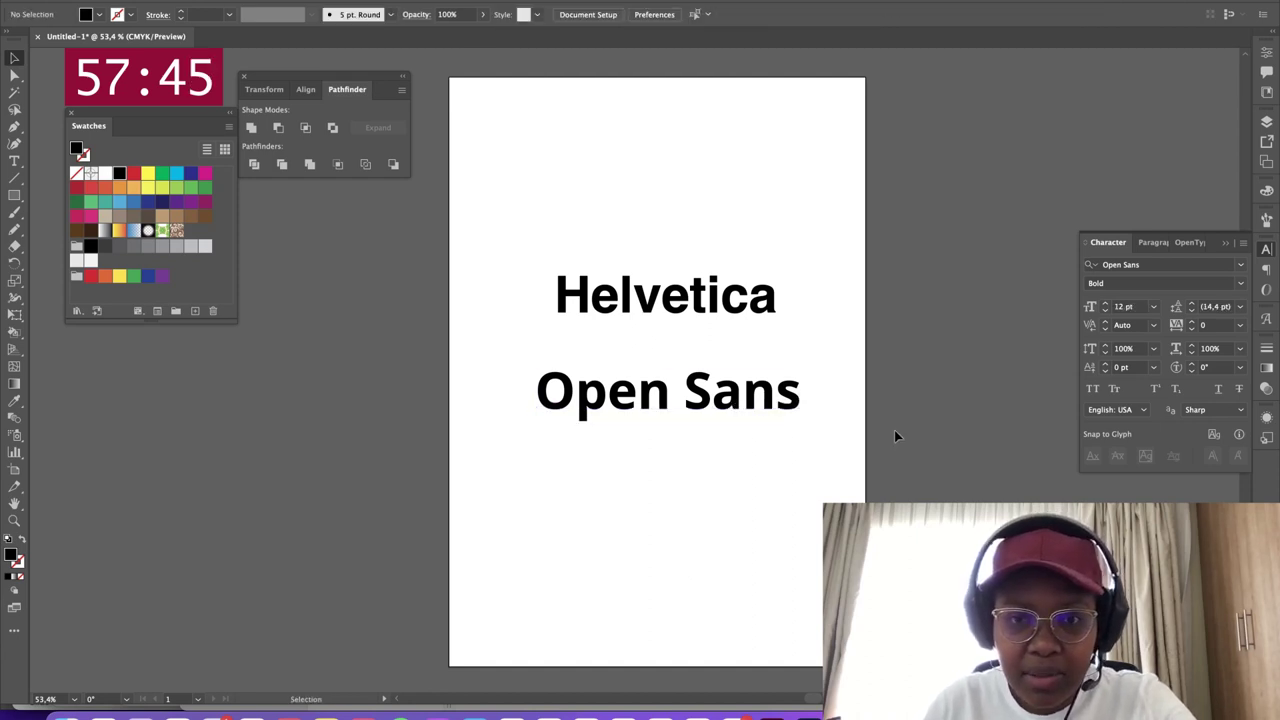
left_click_drag(674, 389, 266, 466)
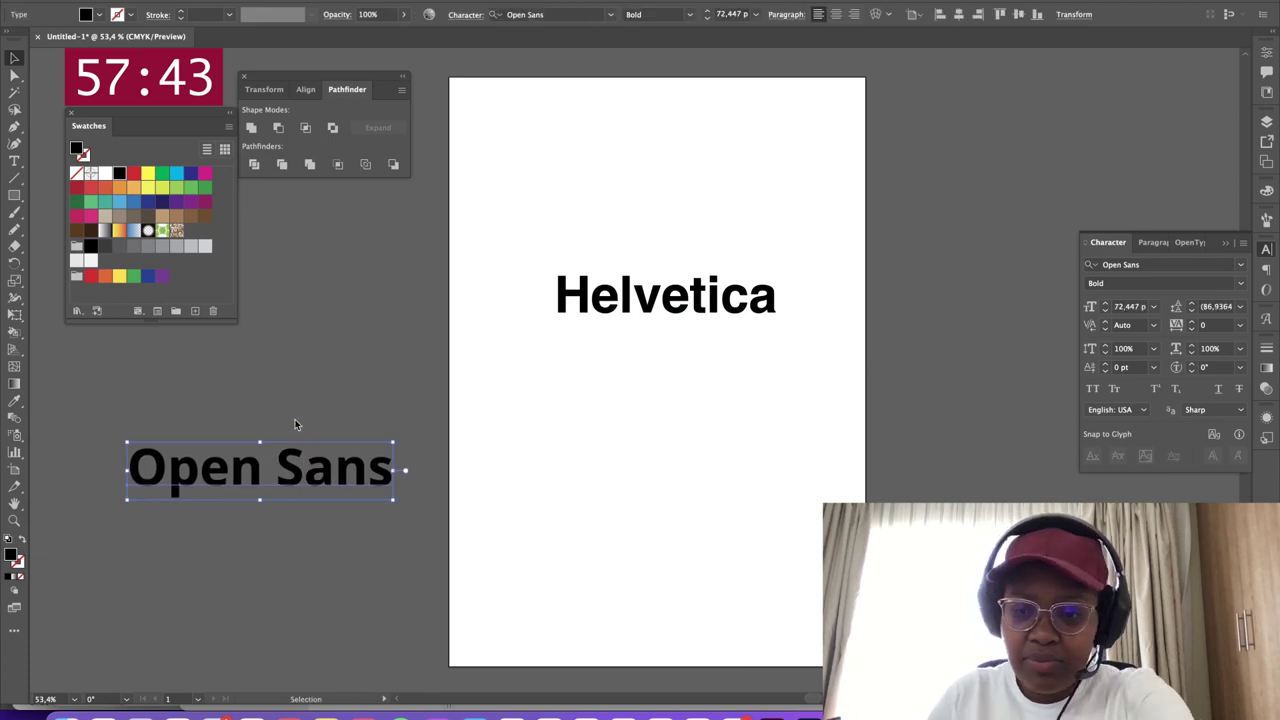
key("Delete")
Apply All Caps to the Helvetica text and enlarge it to about 108 pt so it spans the artboard's width
left_click(666, 295)
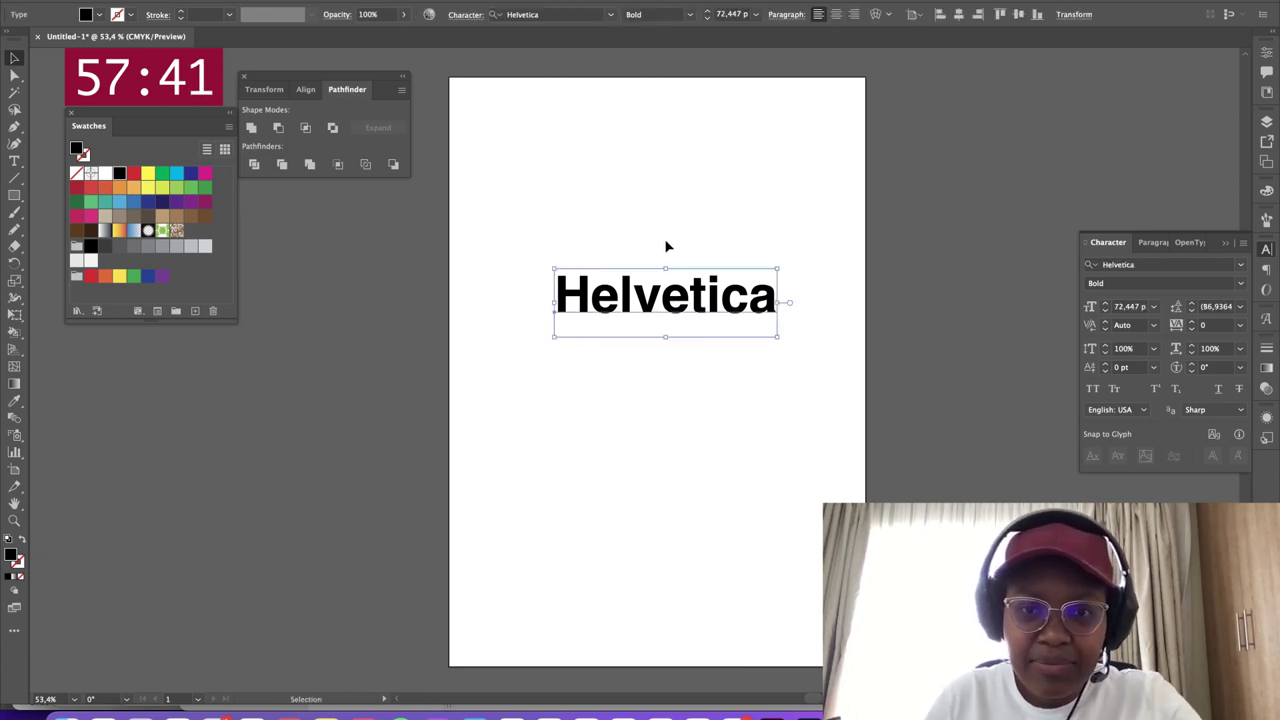
left_click(1092, 388)
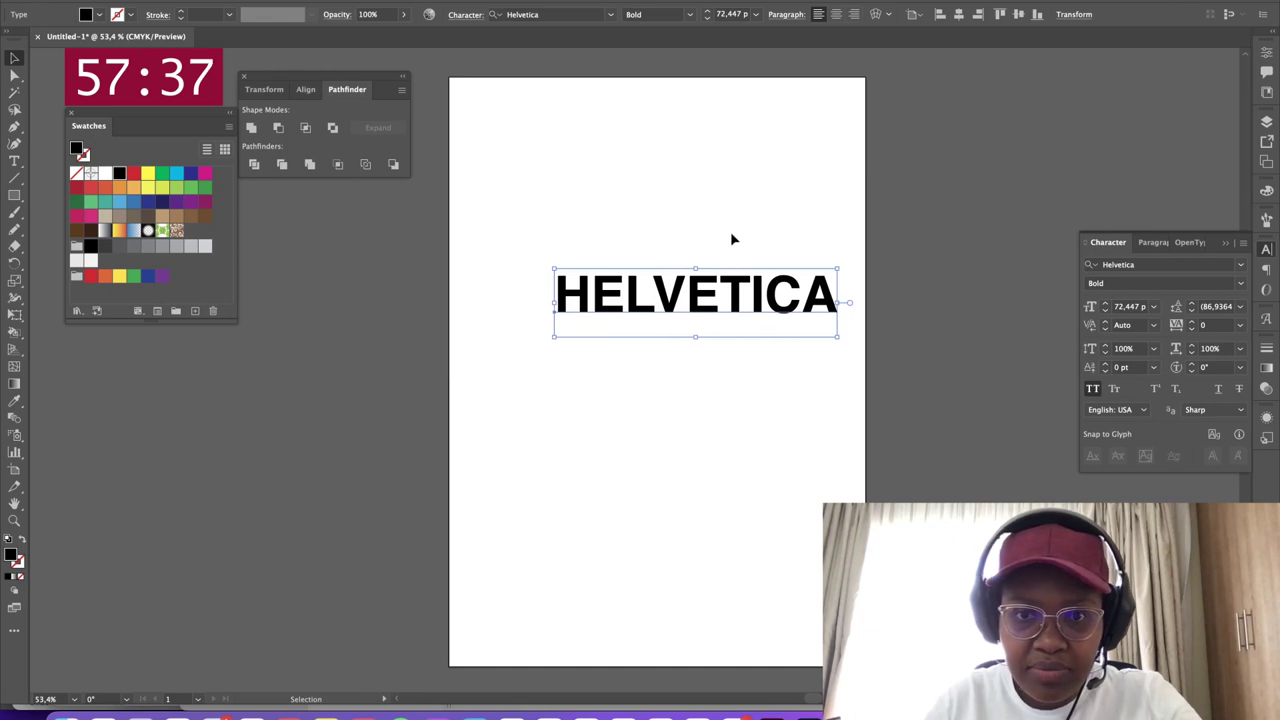
left_click_drag(748, 302, 703, 300)
left_click_drag(650, 268, 651, 247)
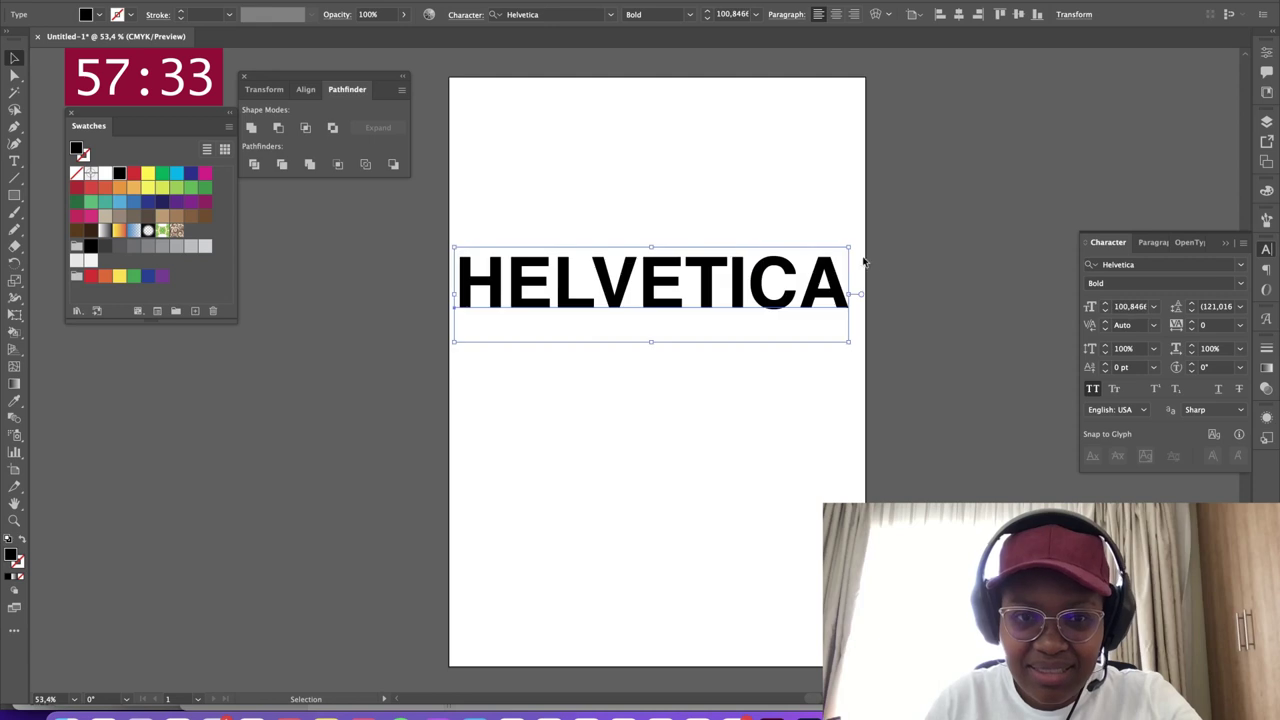
left_click_drag(848, 246, 866, 229)
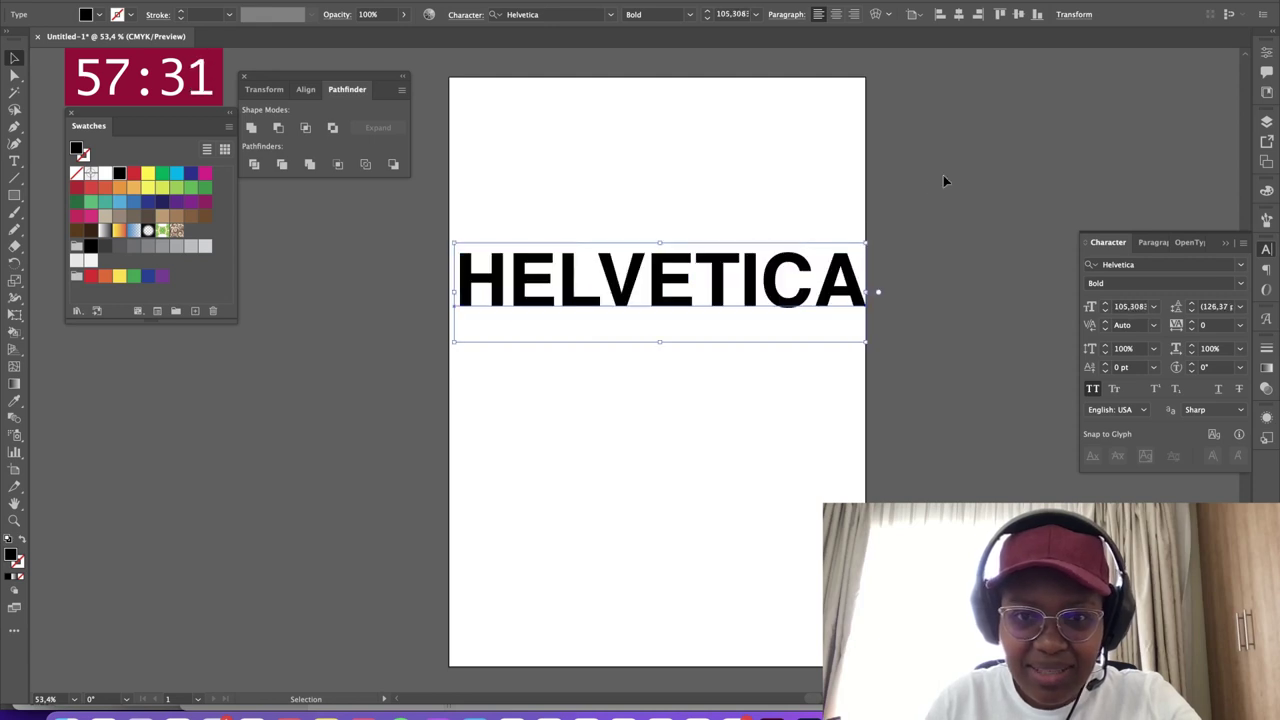
left_click(945, 172)
left_click(507, 300)
left_click_drag(451, 243, 444, 241)
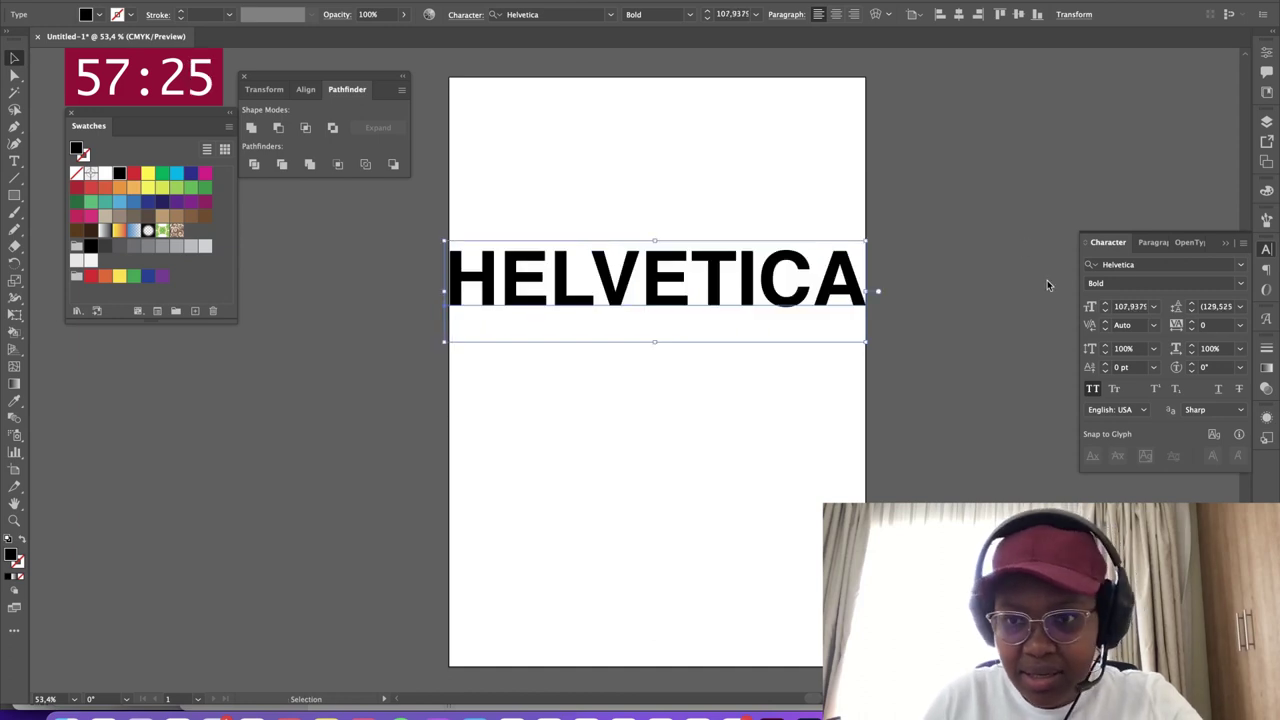
Set the HELVETICA text's tracking to -50 and its style to Bold
left_click(1240, 325)
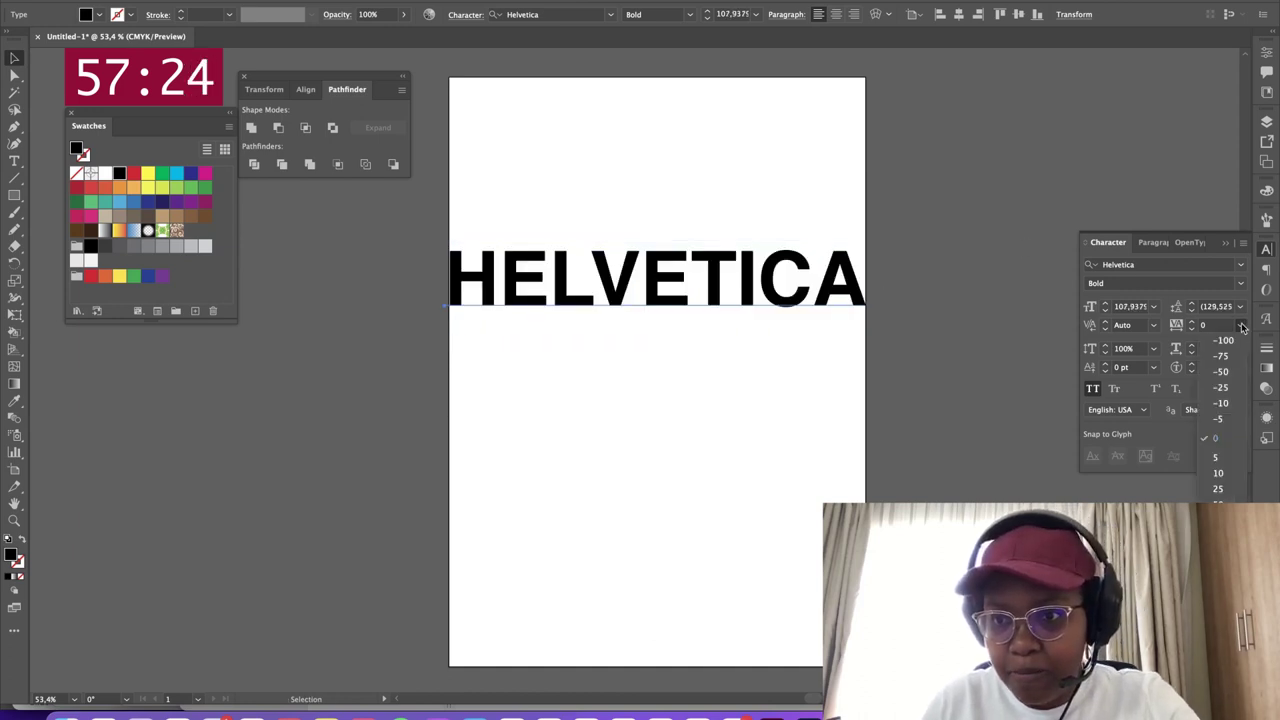
left_click(1227, 372)
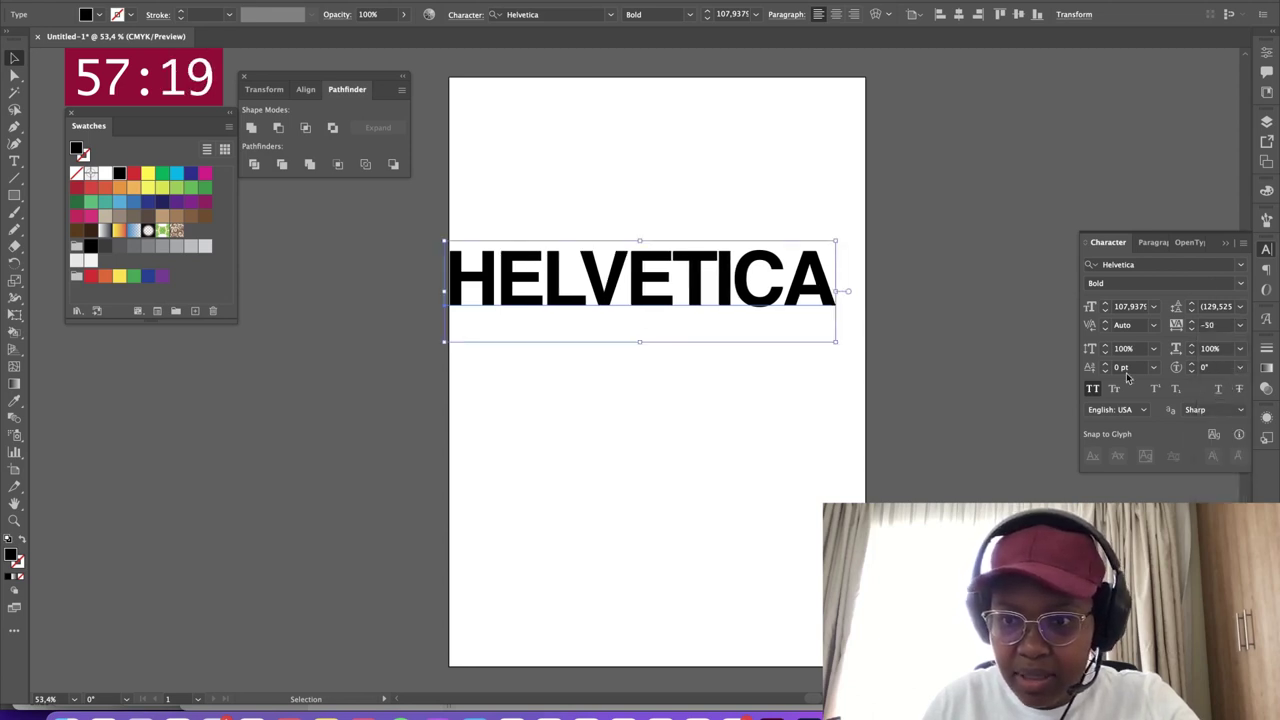
left_click(1240, 284)
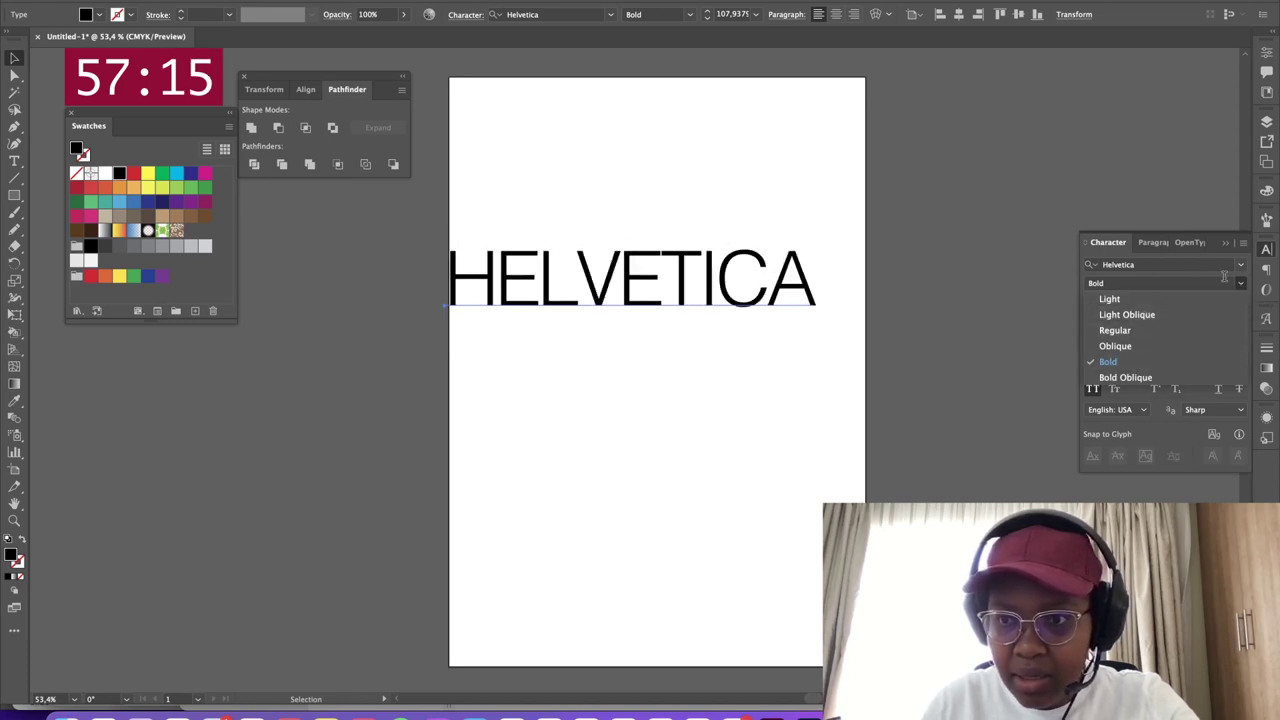
left_click(1108, 361)
Change the HELVETICA text's font to Helvetica Neue Condensed Bold and set its tracking to -10
left_click(1180, 265)
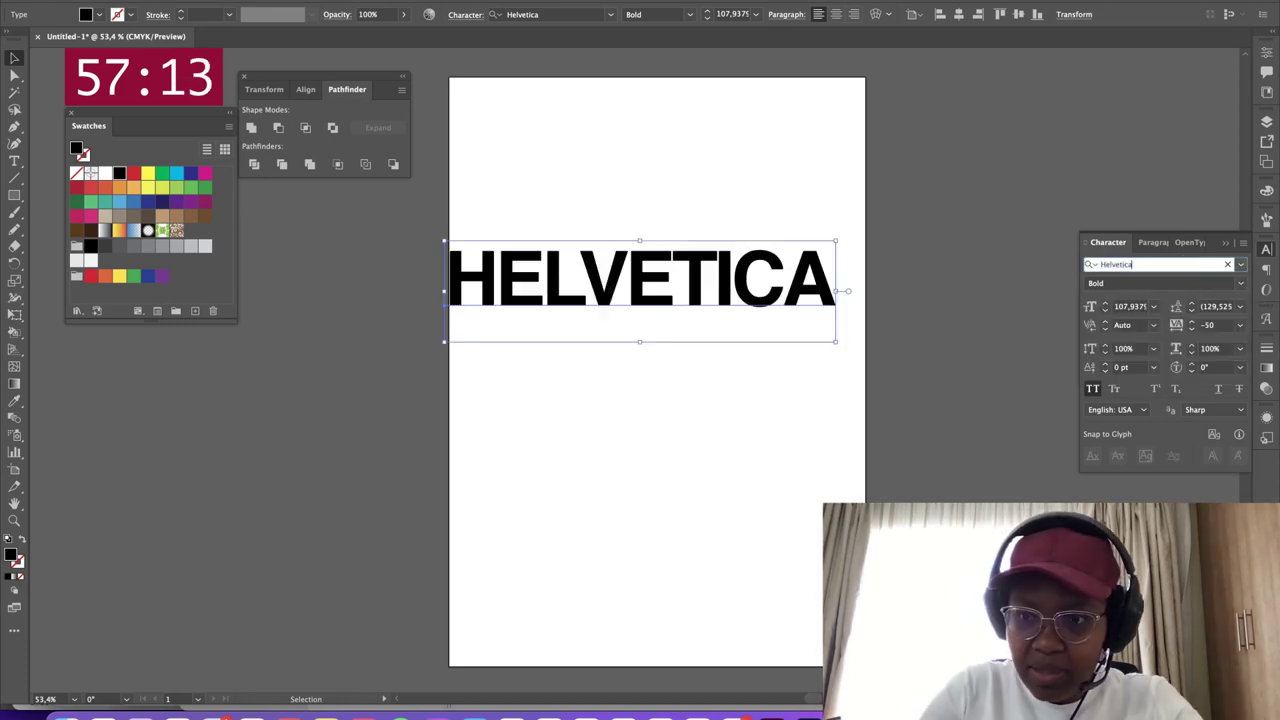
type("n")
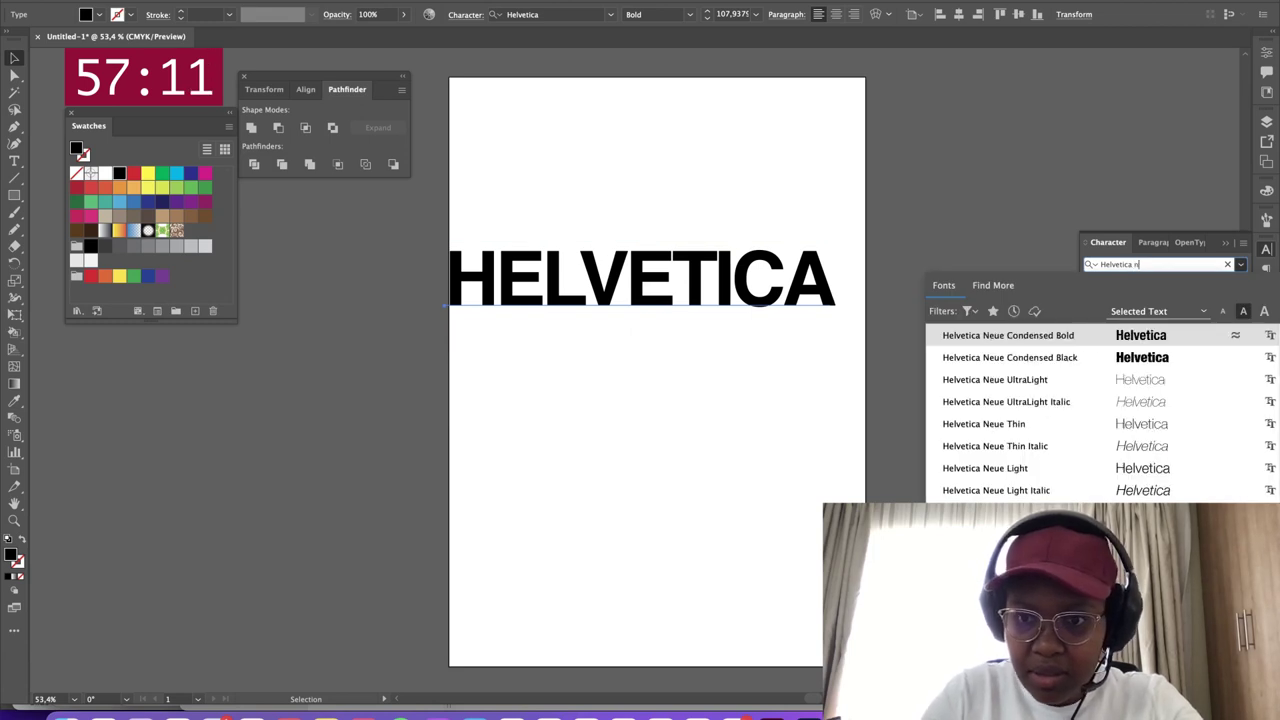
left_click(998, 337)
left_click(1240, 325)
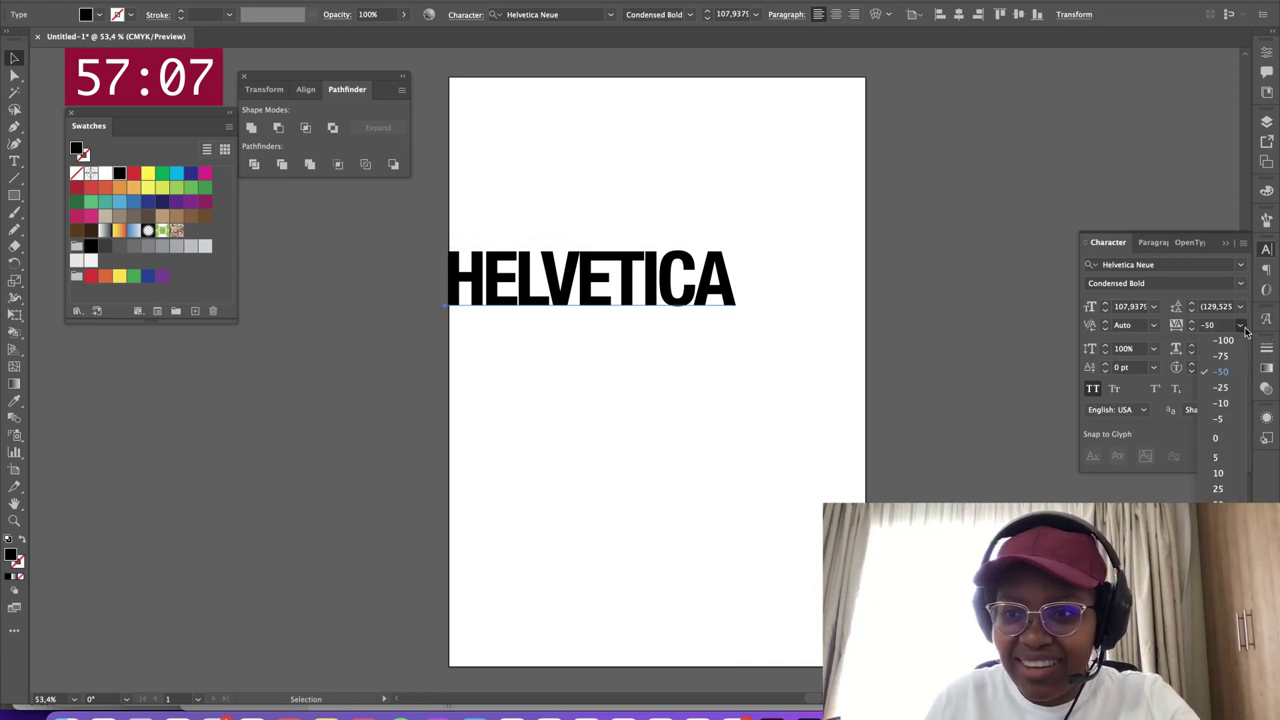
left_click(1222, 402)
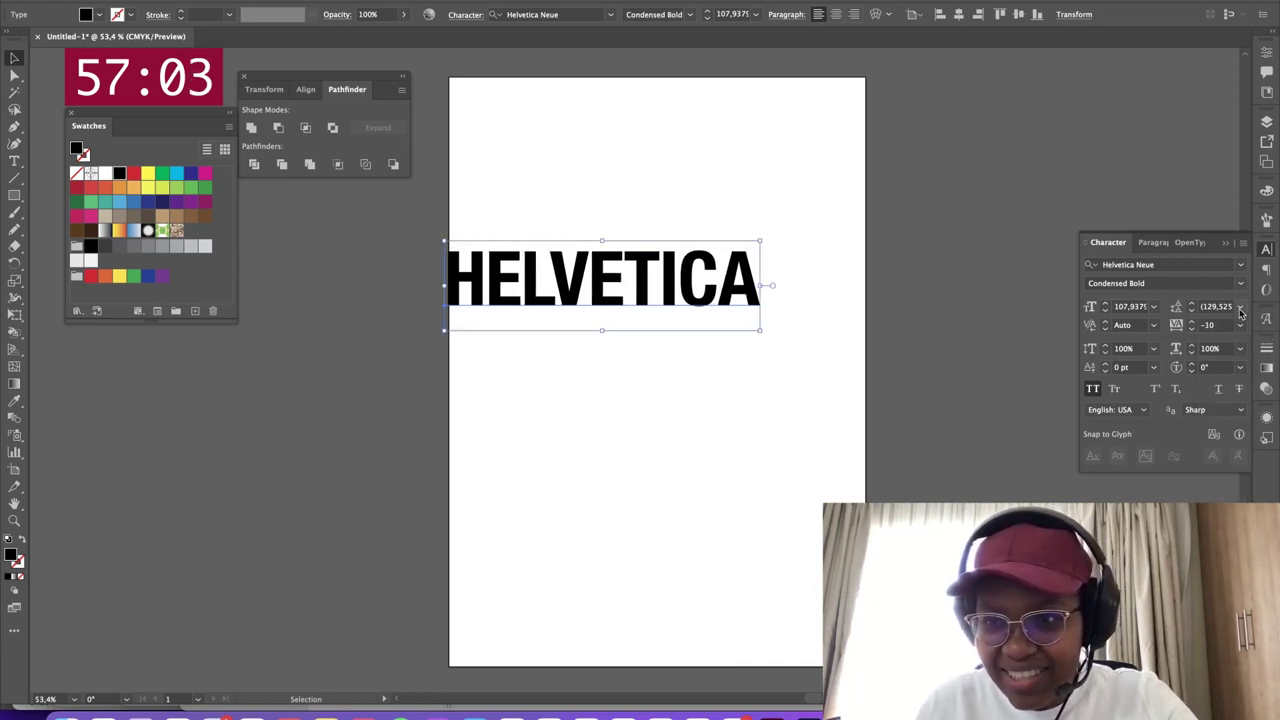
Switch the HELVETICA text's style to Condensed Black and set its tracking to -5
left_click(1240, 283)
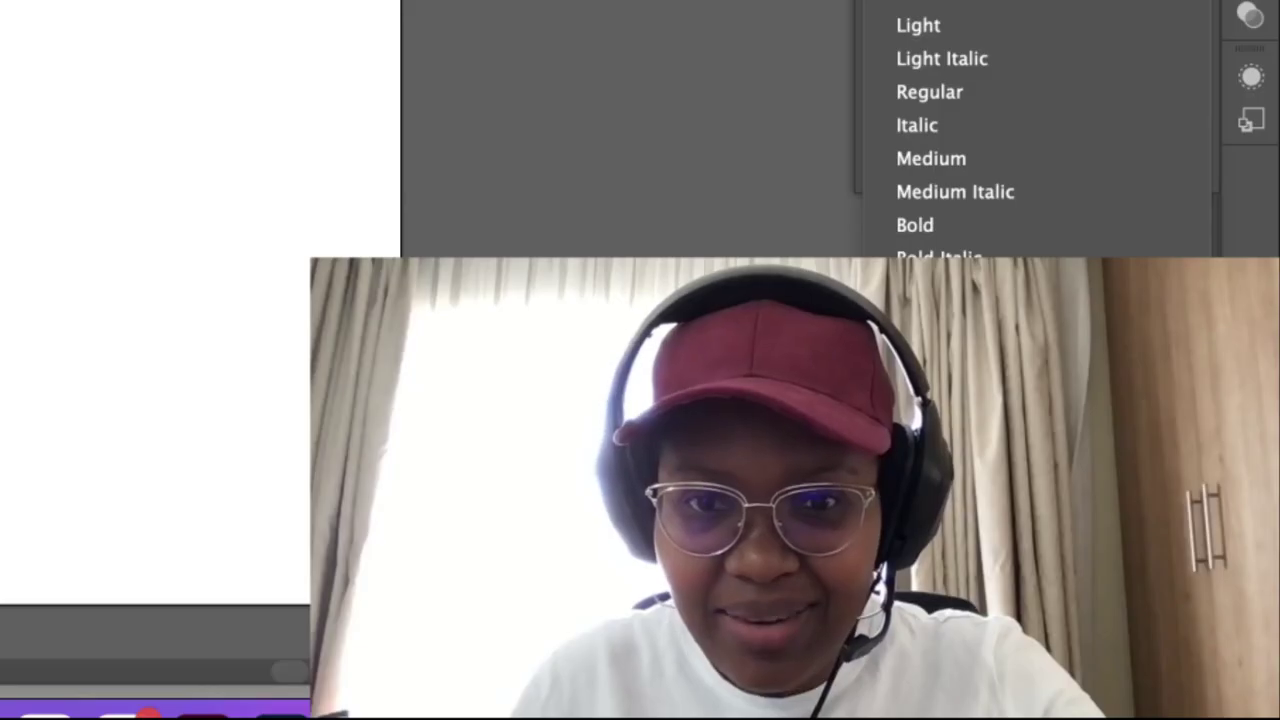
left_click(1157, 315)
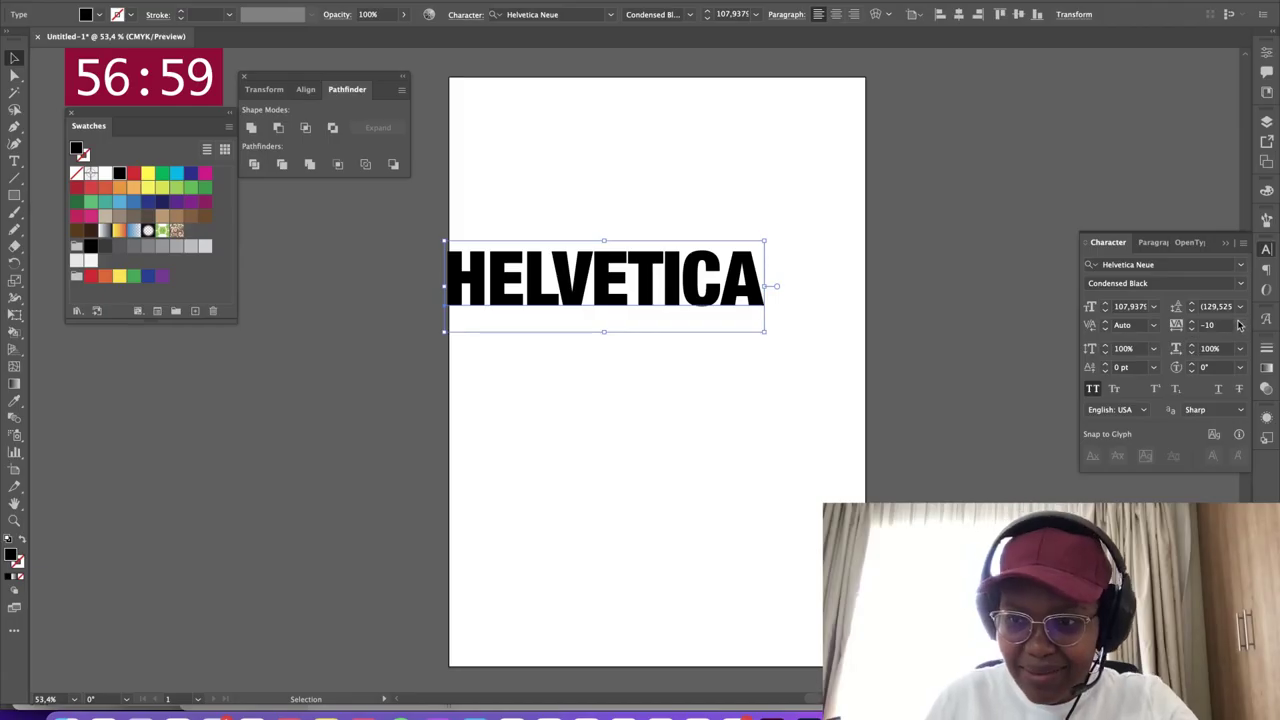
left_click(1240, 325)
left_click(1226, 421)
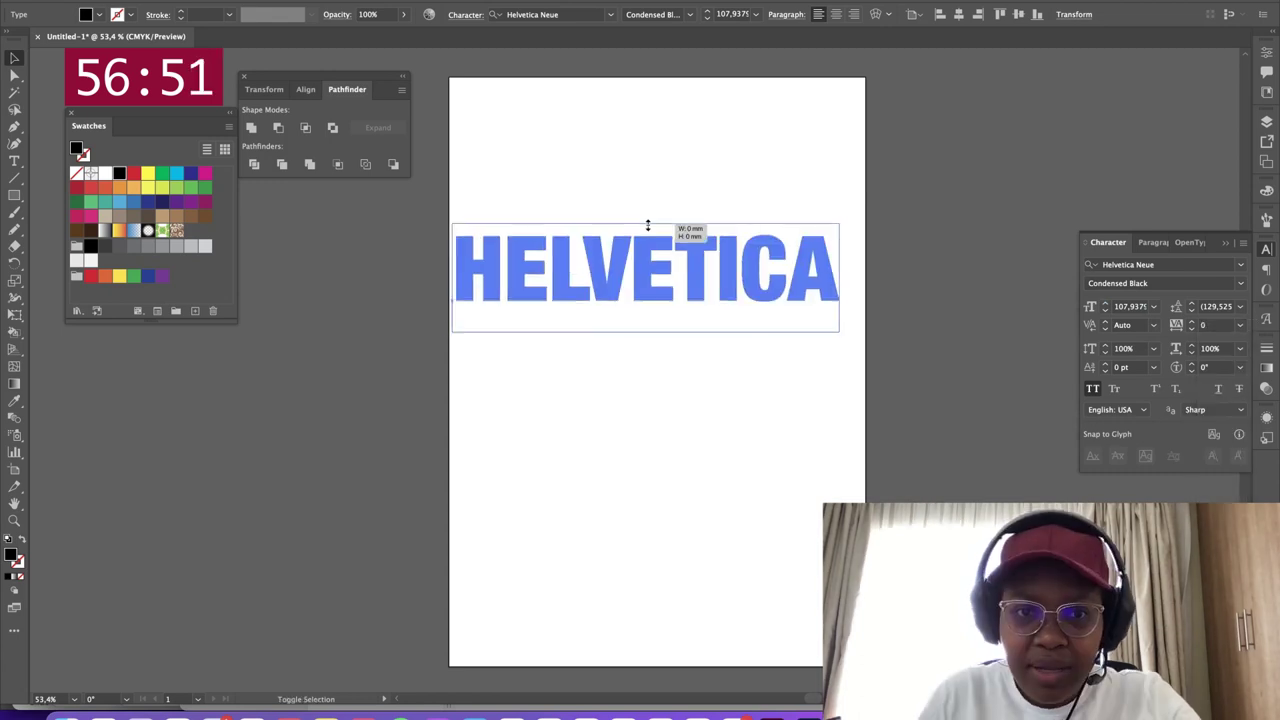
Enlarge the HELVETICA text slightly and position it centrally across the artboard's width
left_click_drag(648, 225, 648, 221)
left_click_drag(673, 280, 684, 280)
left_click(754, 112)
left_click_drag(778, 197, 732, 208)
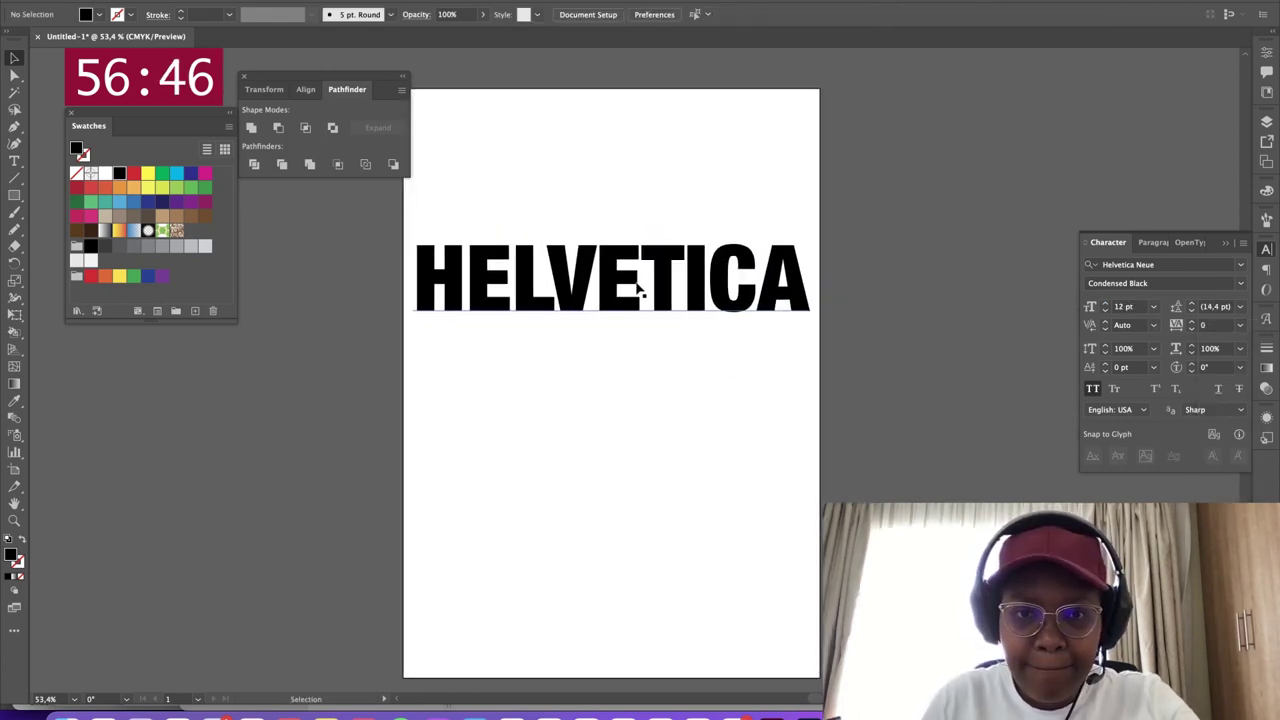
Stack four copies of the HELVETICA text below the original and shift the five rows slightly lower on the artboard
left_click_drag(637, 292, 639, 514)
left_click_drag(639, 516, 640, 597)
left_click(640, 524, "shift")
left_click(645, 445, "shift")
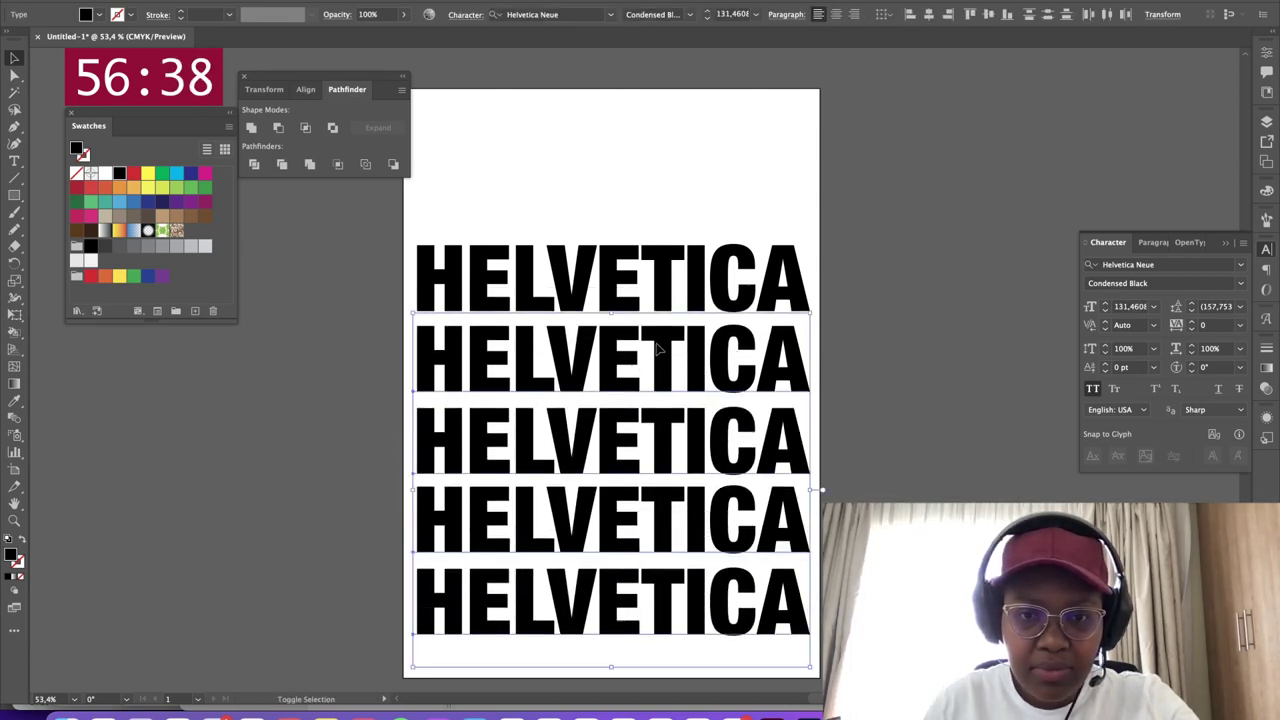
left_click(653, 365, "shift")
double_click(659, 297, "shift")
key("Escape")
left_click_drag(829, 189, 350, 688)
left_click_drag(627, 307, 627, 336)
Add two more HELVETICA rows above the stack and distribute all seven rows evenly down the artboard
scroll(627, 336, "up", 5)
left_click(640, 348)
left_click_drag(684, 445, 679, 365)
left_click_drag(688, 370, 693, 283)
scroll(640, 400, "down", 3)
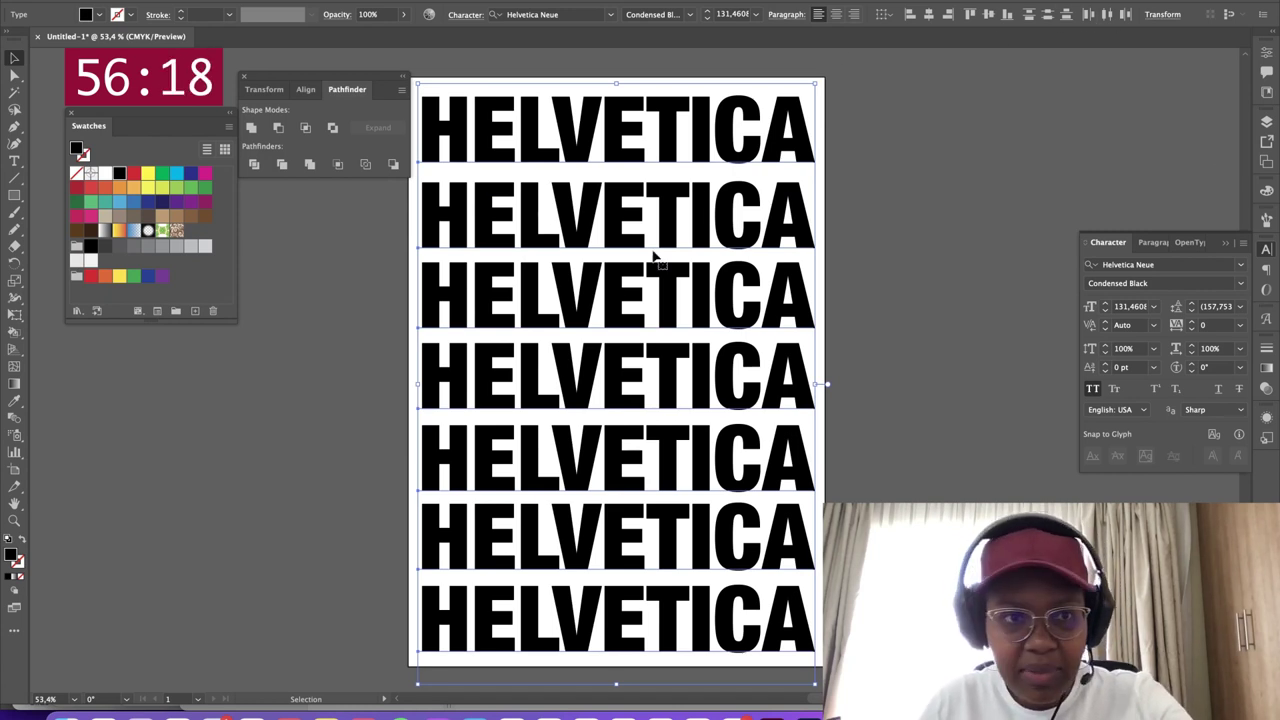
left_click(305, 90)
left_click(851, 190)
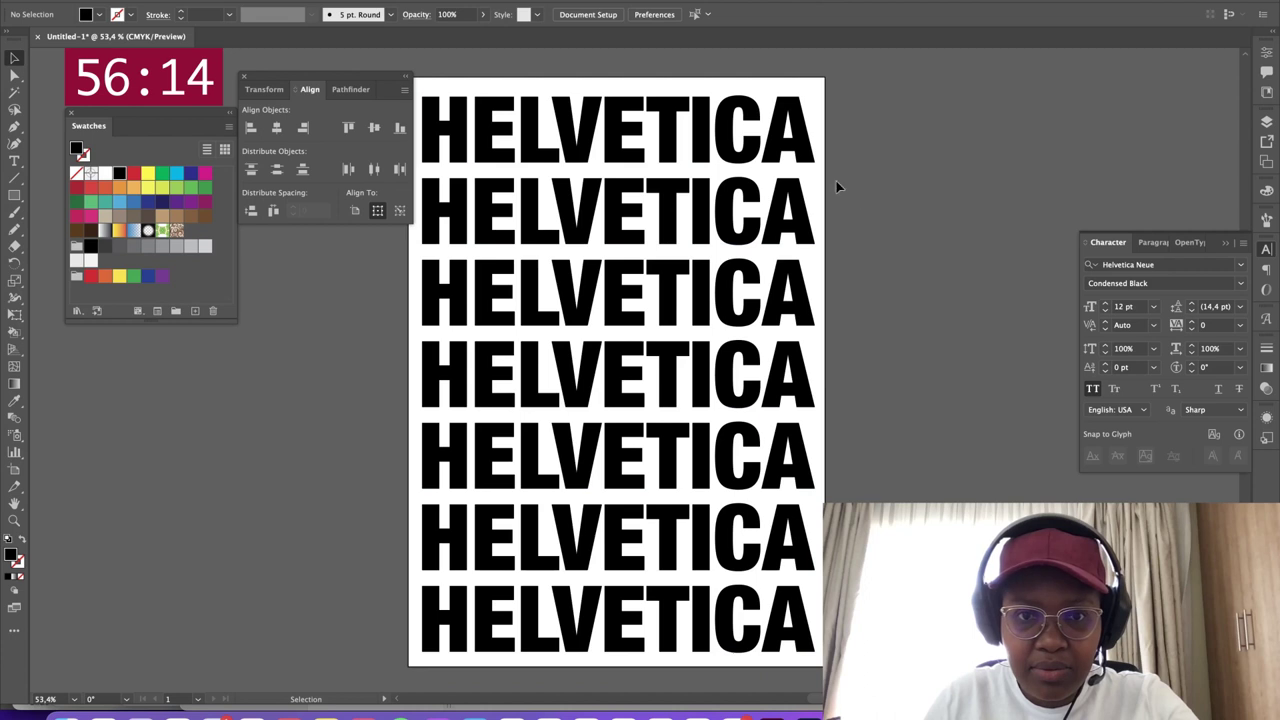
Swap fill and stroke on the upper six HELVETICA rows so they have 1 pt black outlines and no fill
left_click_drag(875, 237, 943, 234)
left_click_drag(660, 283, 660, 225)
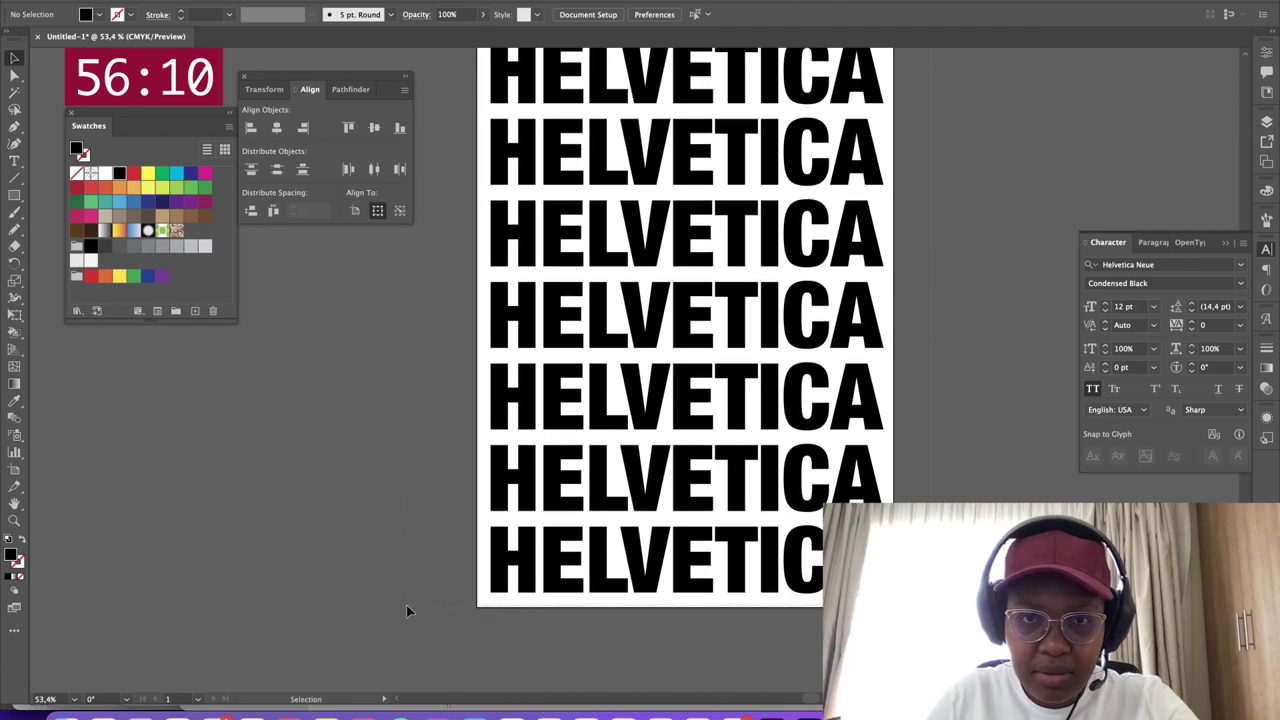
left_click_drag(406, 605, 762, 90)
left_click_drag(763, 155, 717, 221)
left_click(882, 137)
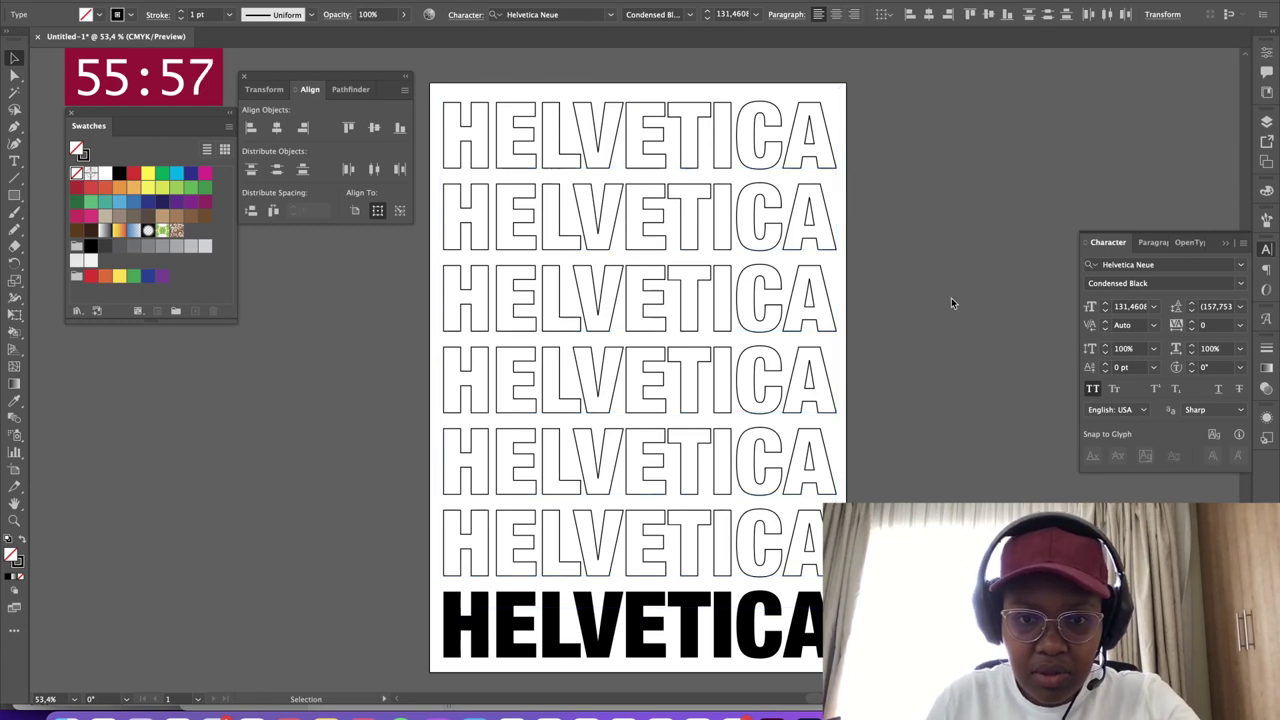
left_click(951, 297)
scroll(926, 263, "right", 1)
scroll(701, 560, "down", 1)
scroll(701, 560, "left", 1)
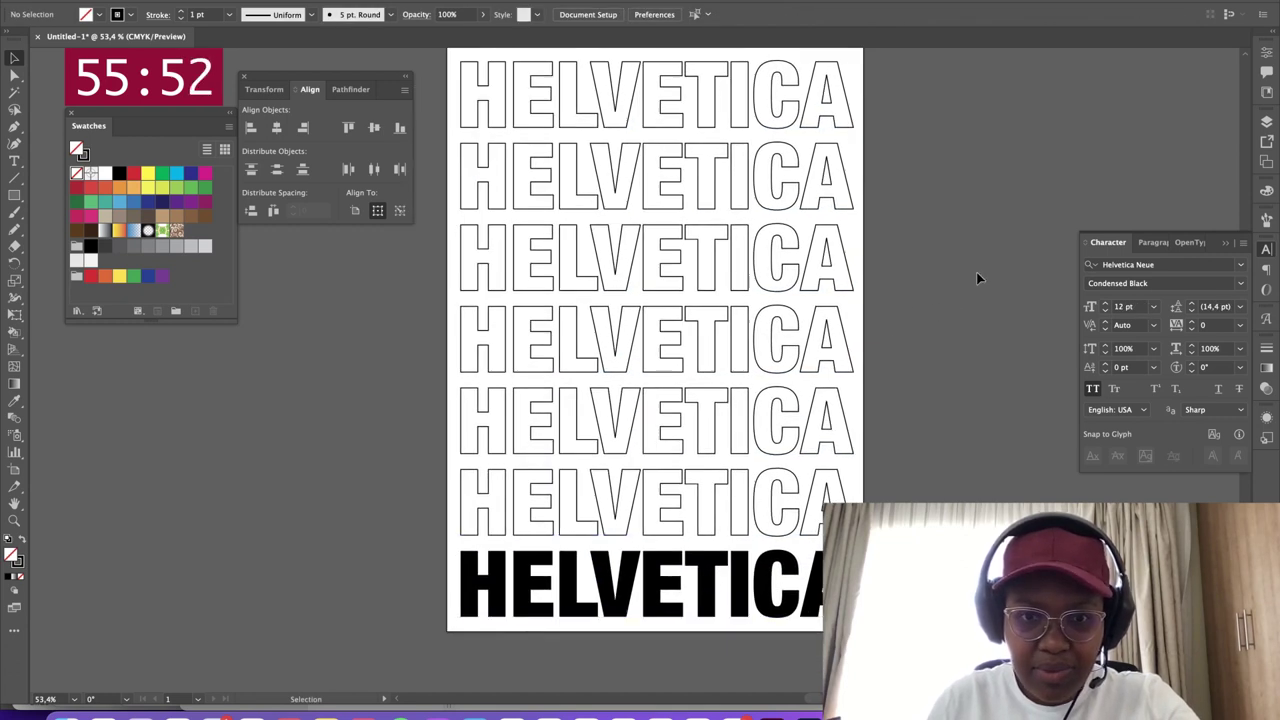
scroll(950, 275, "right", 1)
scroll(950, 275, "up", 1)
Change all seven HELVETICA rows to the Condensed Bold style and enlarge them slightly to span the artboard's width
left_click(651, 429)
left_click(1240, 284)
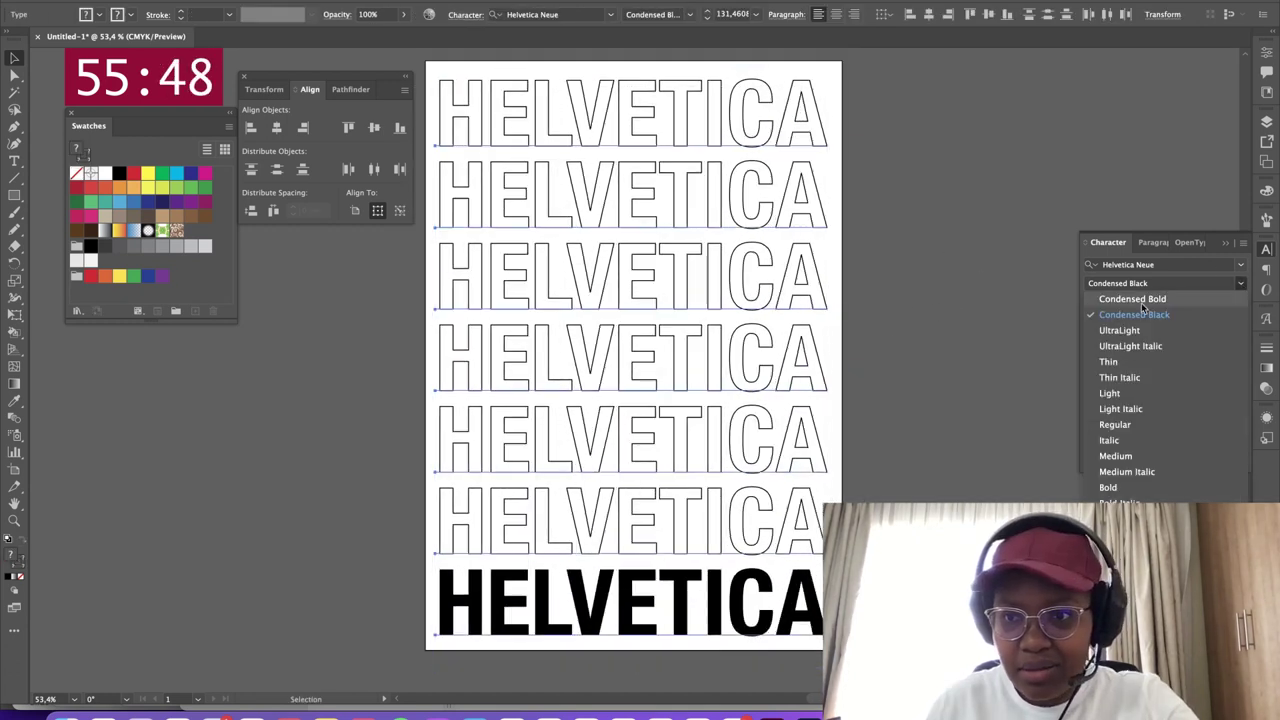
left_click(1146, 299)
left_click_drag(828, 69, 833, 56)
scroll(833, 56, "down", 3)
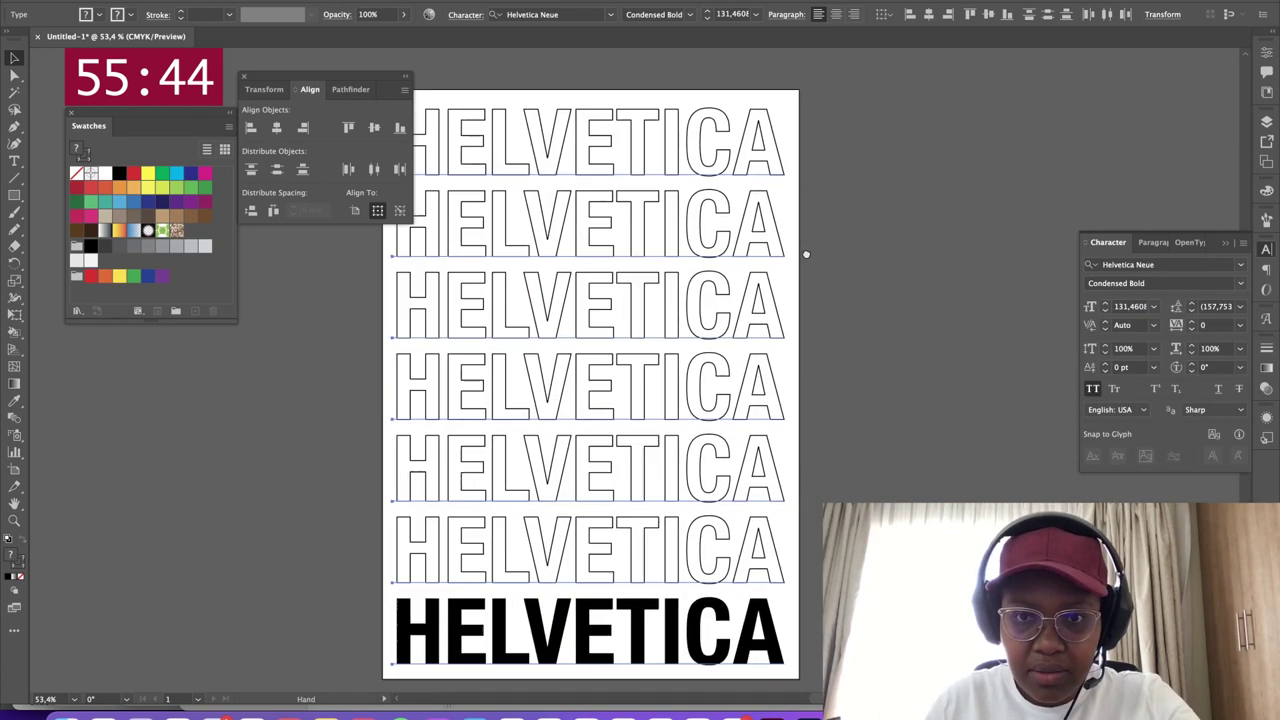
left_click_drag(832, 103, 838, 97)
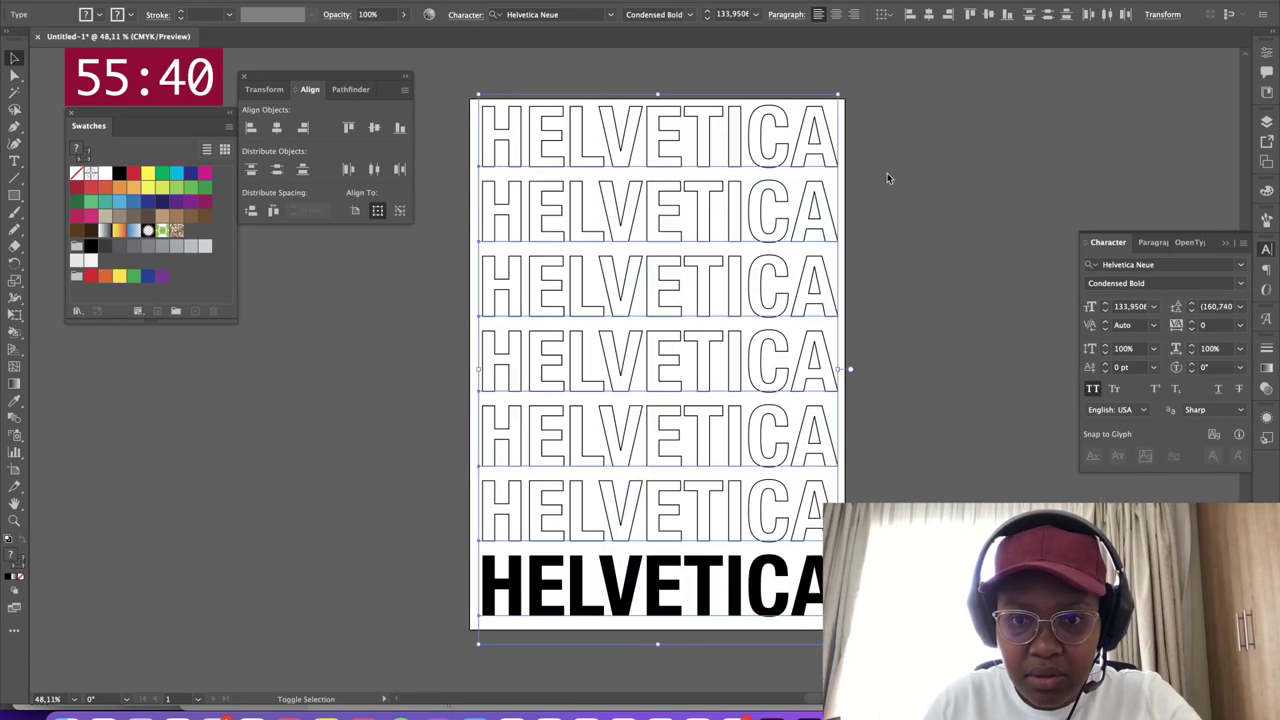
Shift the seven HELVETICA rows slightly to balance the margins above and below them on the artboard
left_click(892, 173)
scroll(923, 172, "up", 1)
left_click(505, 528)
left_click_drag(657, 526, 659, 532)
left_click(925, 414)
left_click_drag(909, 233, 931, 215)
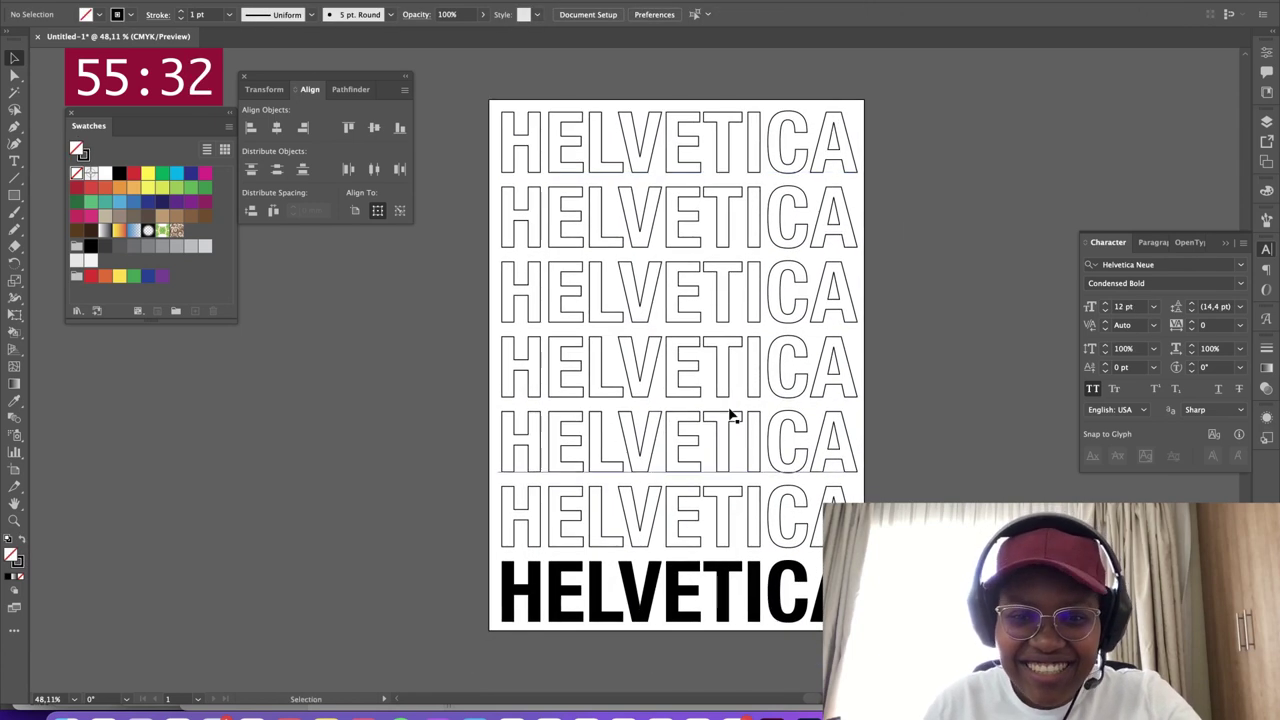
Make the fourth HELVETICA row solid black and turn the bottom row into an unfilled outline
left_click(730, 398)
key("shift+x")
left_click(720, 580)
key("shift+x")
left_click(876, 455)
Duplicate the artboard with its artwork and place the copy directly beside the original
left_click_drag(932, 273, 706, 263)
scroll(875, 205, "up", 3)
key("shift+o")
left_click_drag(430, 364, 831, 358)
key("v")
scroll(810, 333, "right", 3)
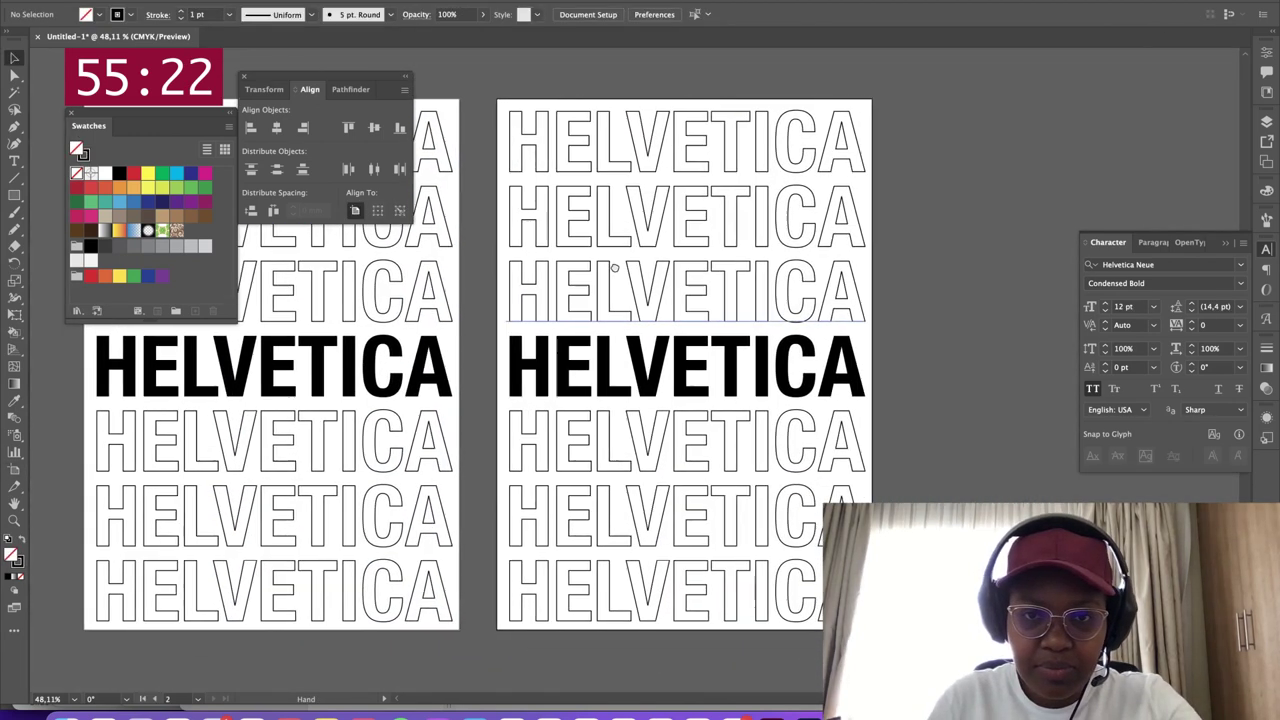
Delete all the HELVETICA rows from the duplicated artboard
left_click(568, 604)
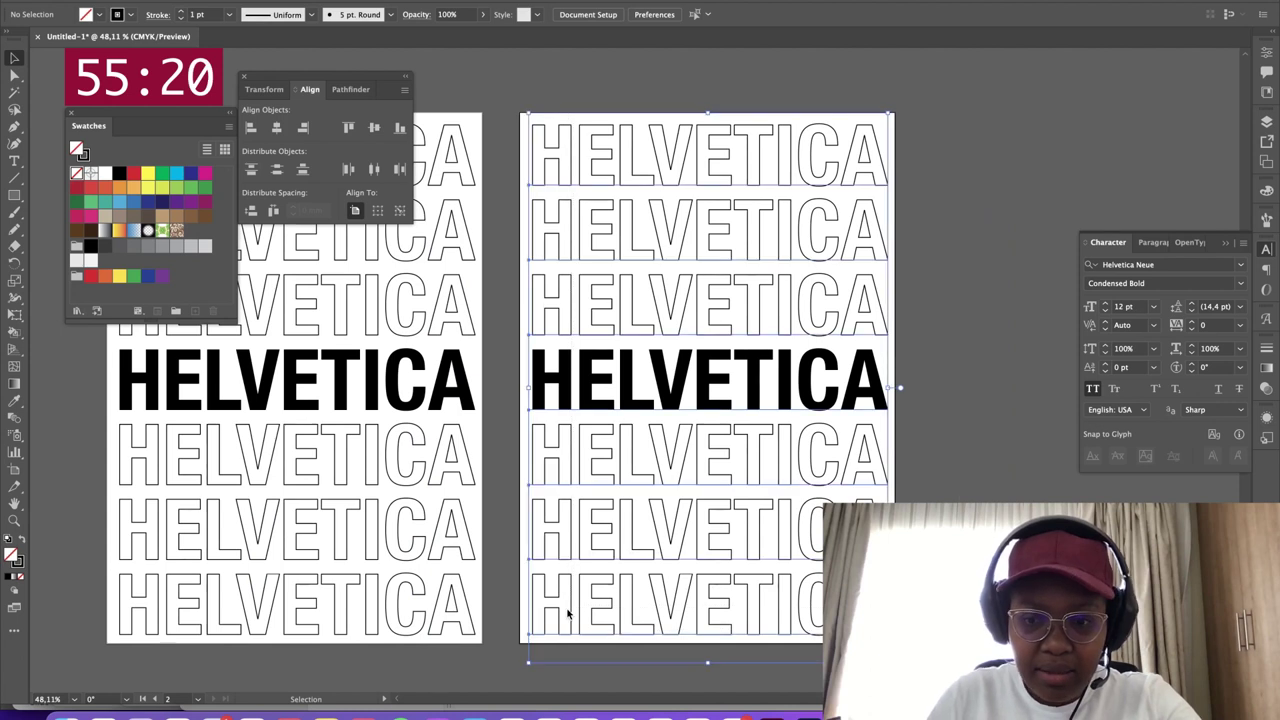
key("Delete")
mouse_move(727, 265)
left_mouse_down()
mouse_move(806, 260)
mouse_move(705, 251)
mouse_move(731, 245)
left_mouse_up()
left_click_drag(555, 190, 602, 201)
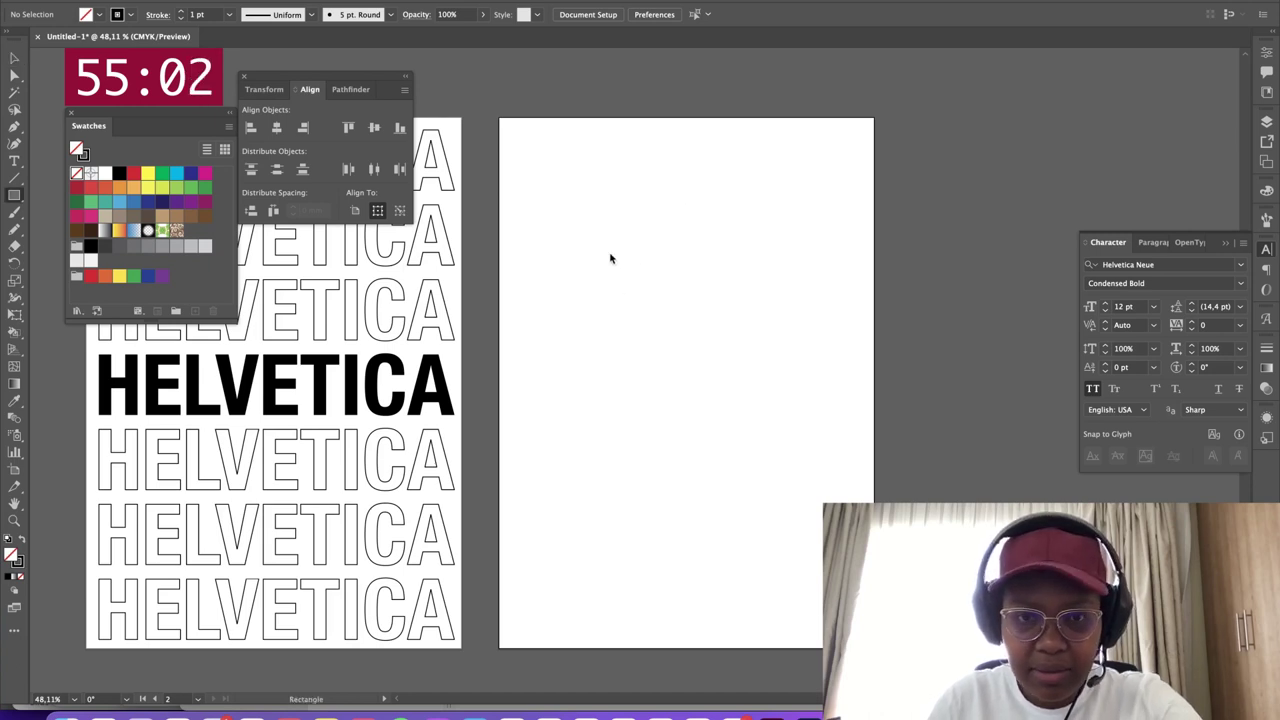
Draw a black-filled square of about 23 mm on the empty artboard and copy it into an evenly spaced row of four
left_click_drag(571, 223, 615, 265)
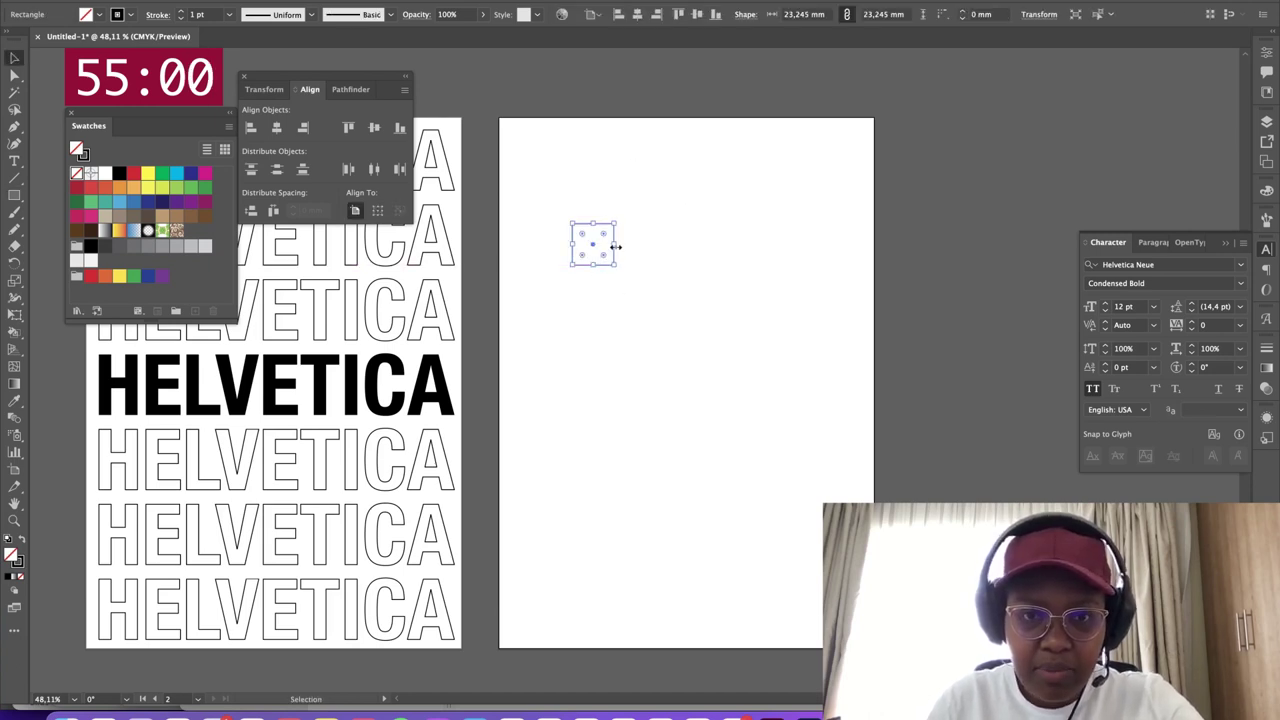
key("shift+x")
left_click_drag(598, 250, 713, 249)
left_click_drag(722, 253, 780, 252)
scroll(757, 244, "up", 5)
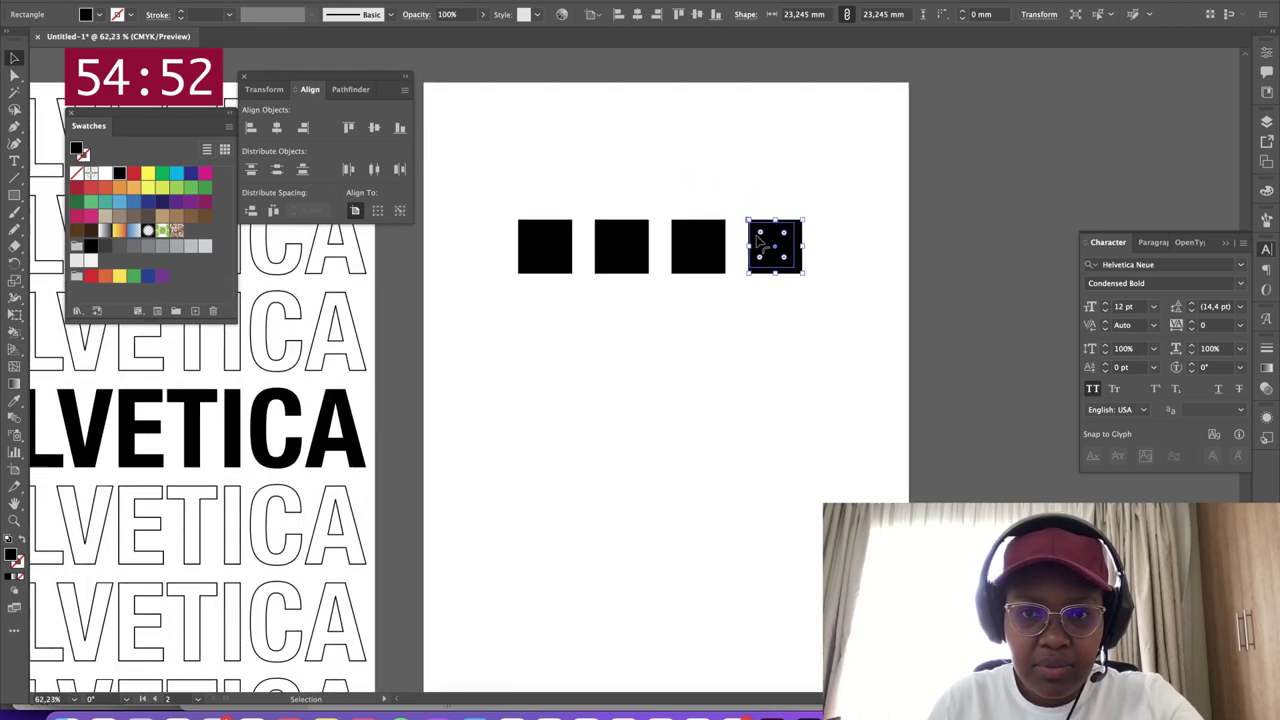
Fill the second square with medium blue, the third with dark navy and the fourth with light blue
left_click_drag(875, 243, 861, 305)
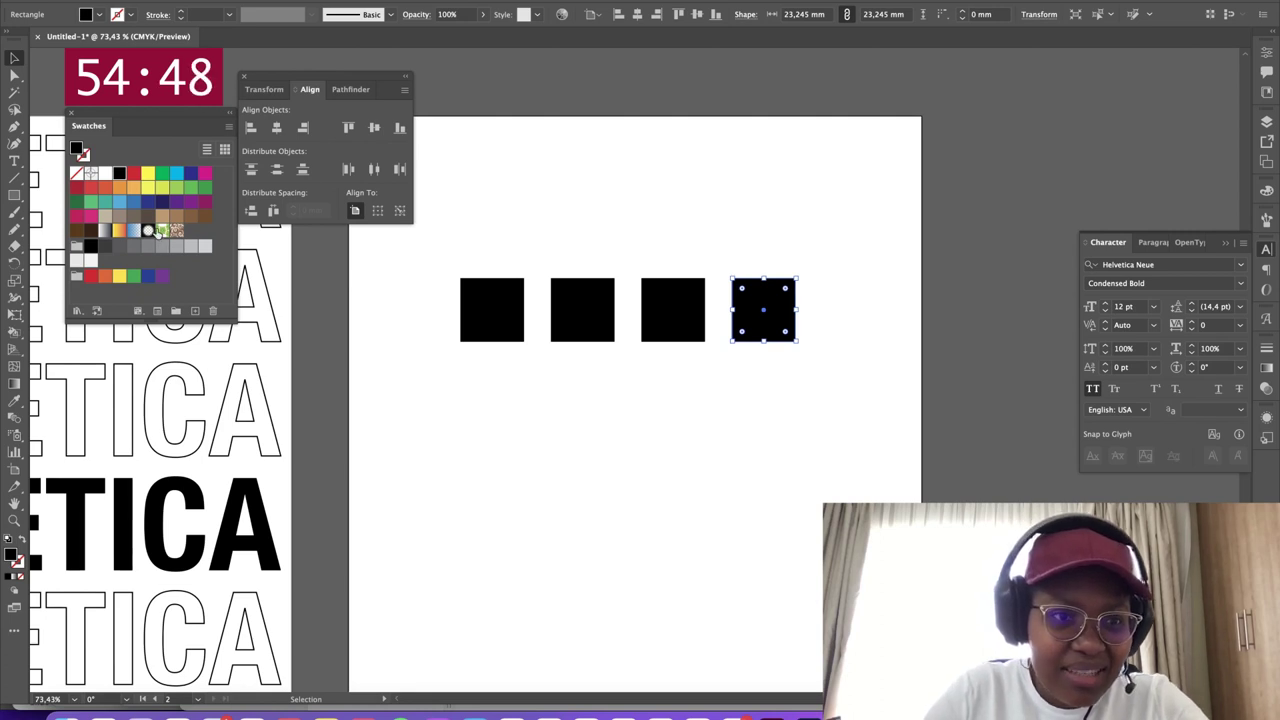
left_click(121, 203)
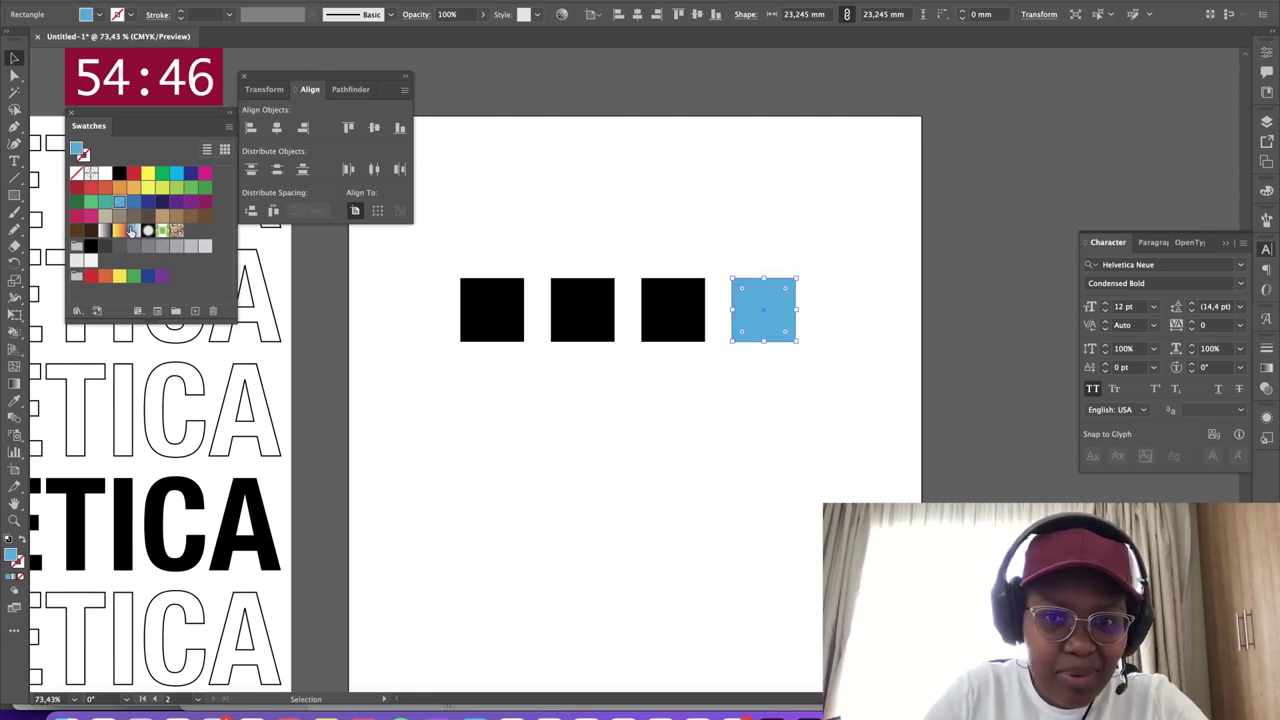
left_click(681, 294)
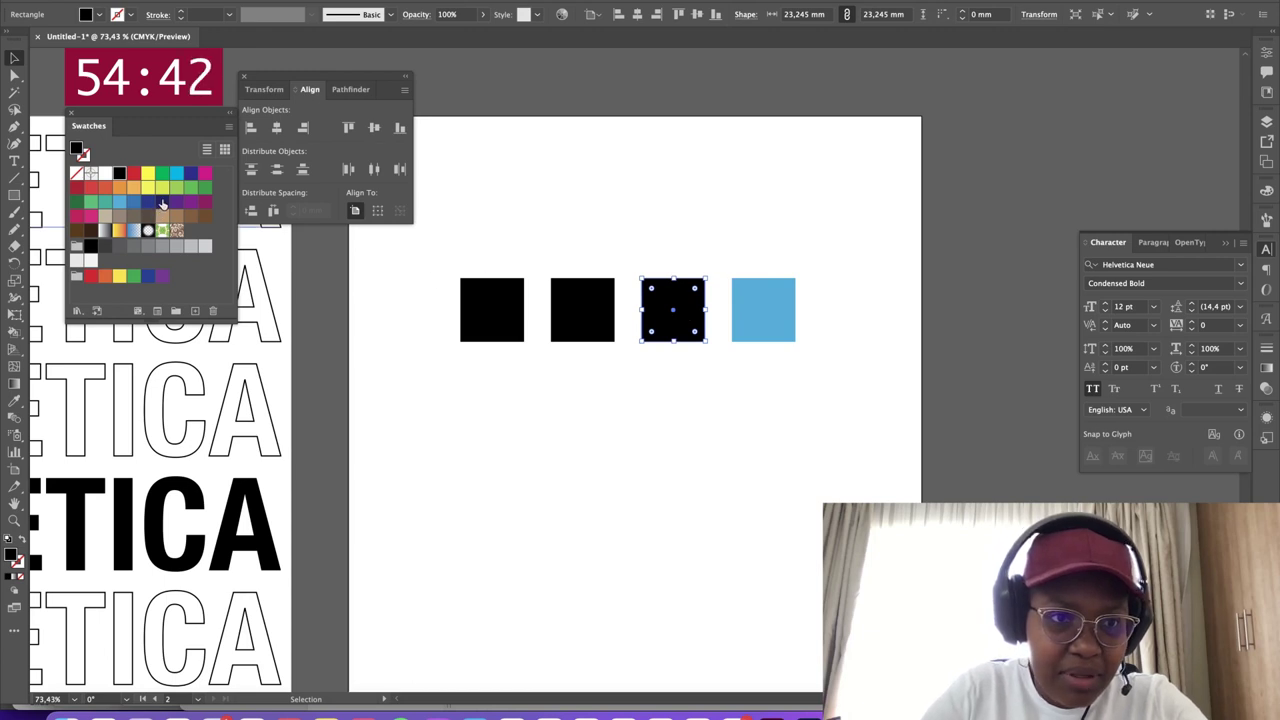
left_click(162, 203)
left_click(594, 292)
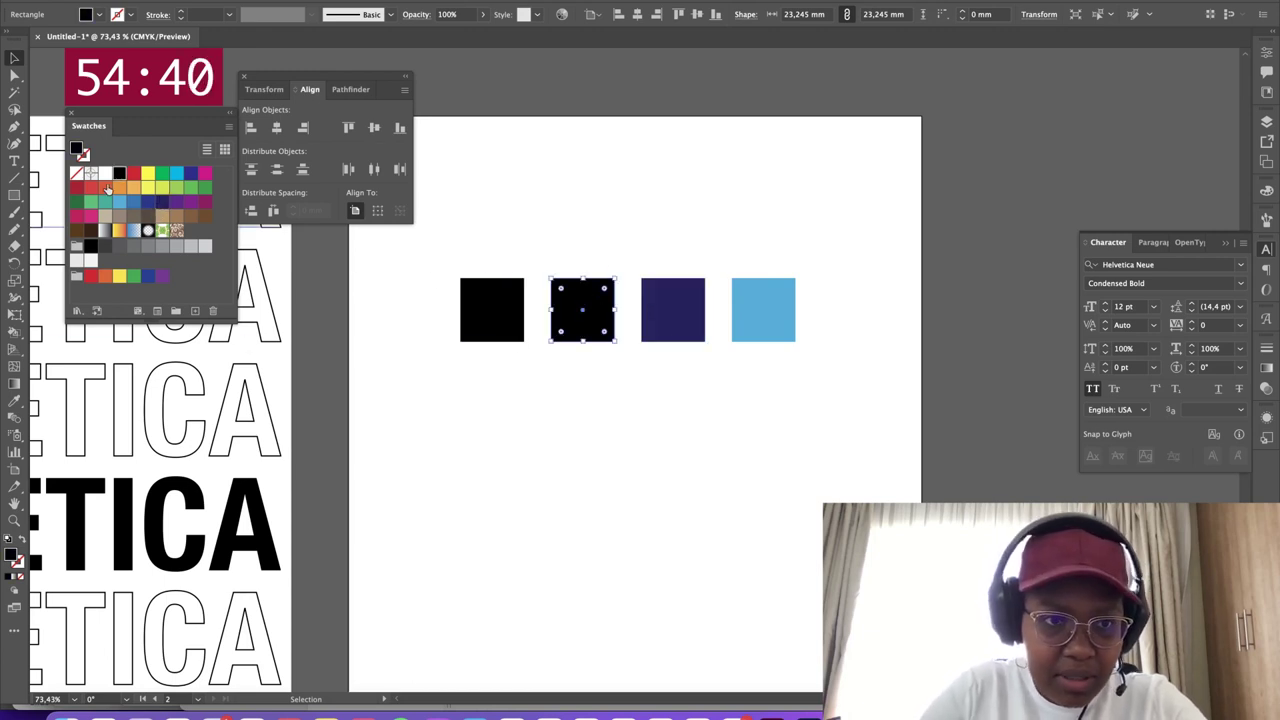
left_click(127, 206)
left_click(507, 313)
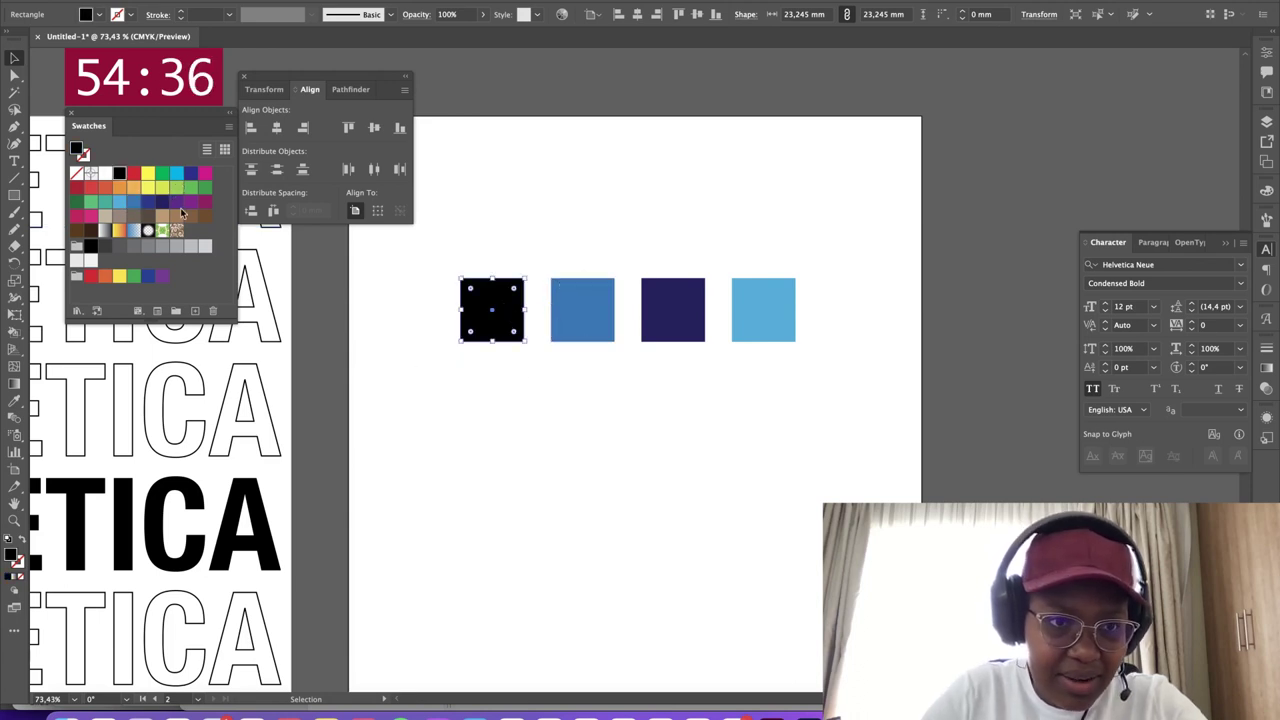
left_click(515, 184)
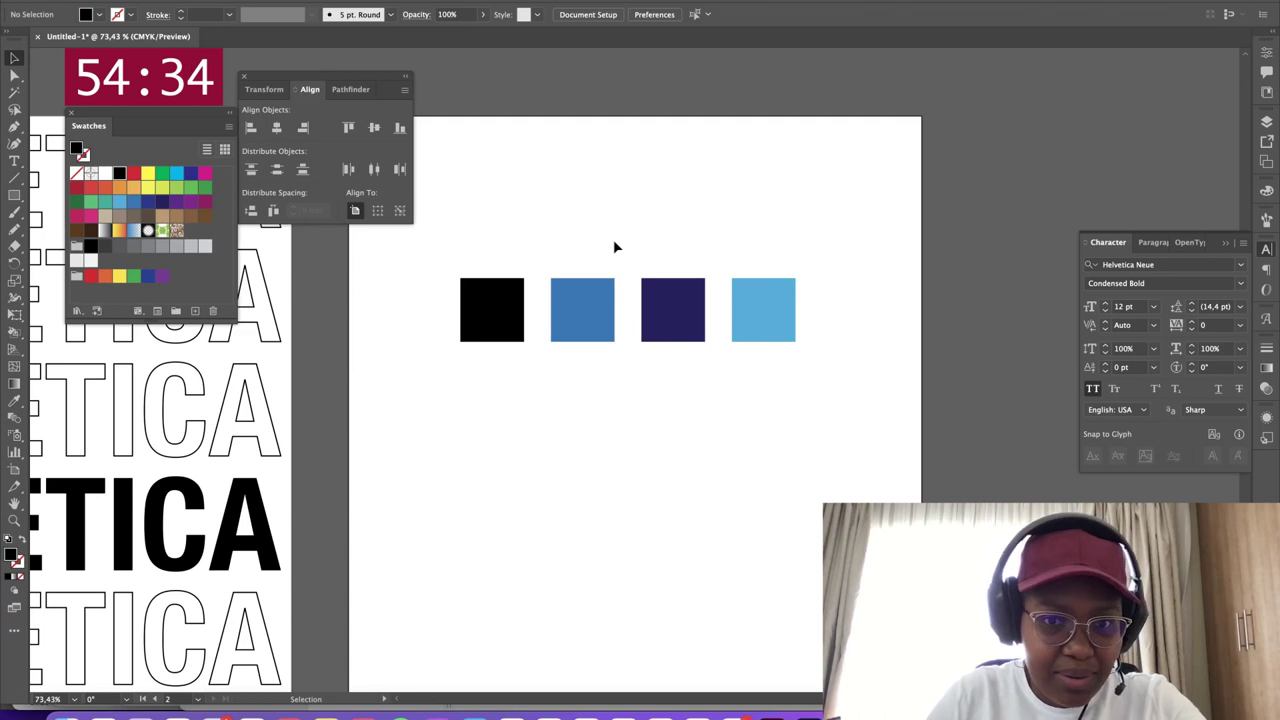
Recolor the light-blue square to a brighter cyan-blue with hue 194° and saturation 98%
left_click_drag(849, 334, 877, 345)
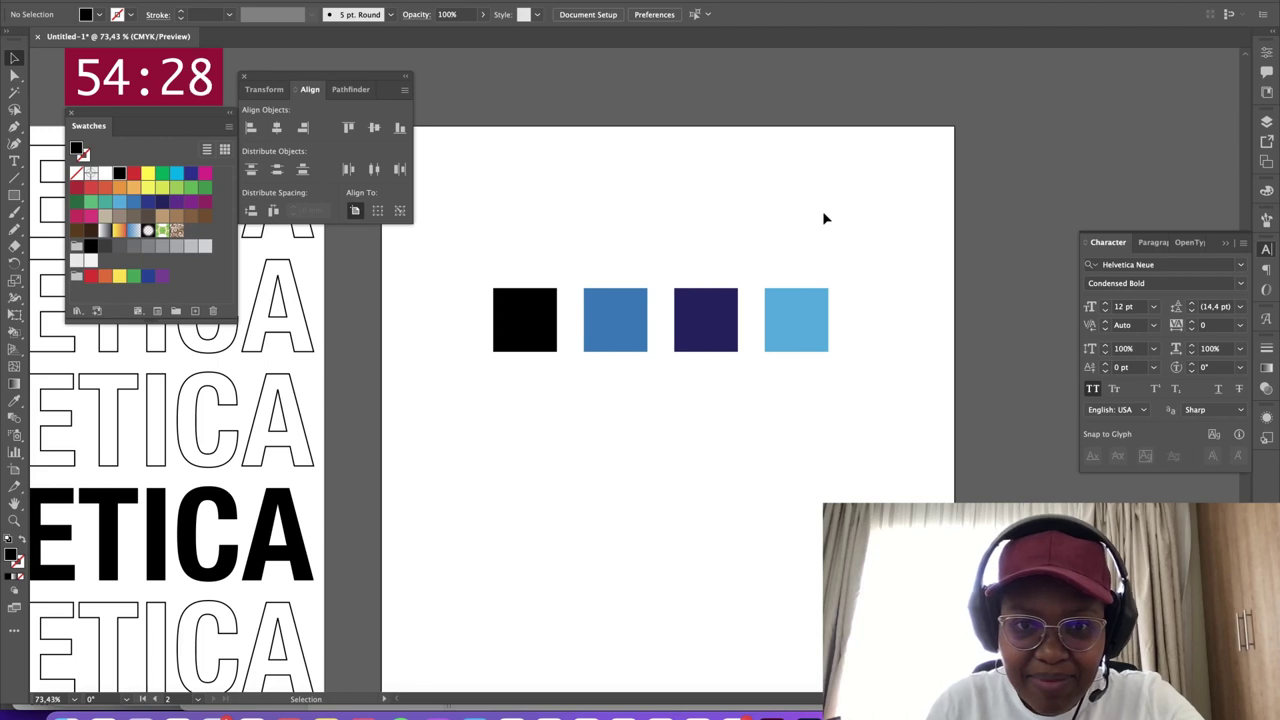
left_click(633, 313)
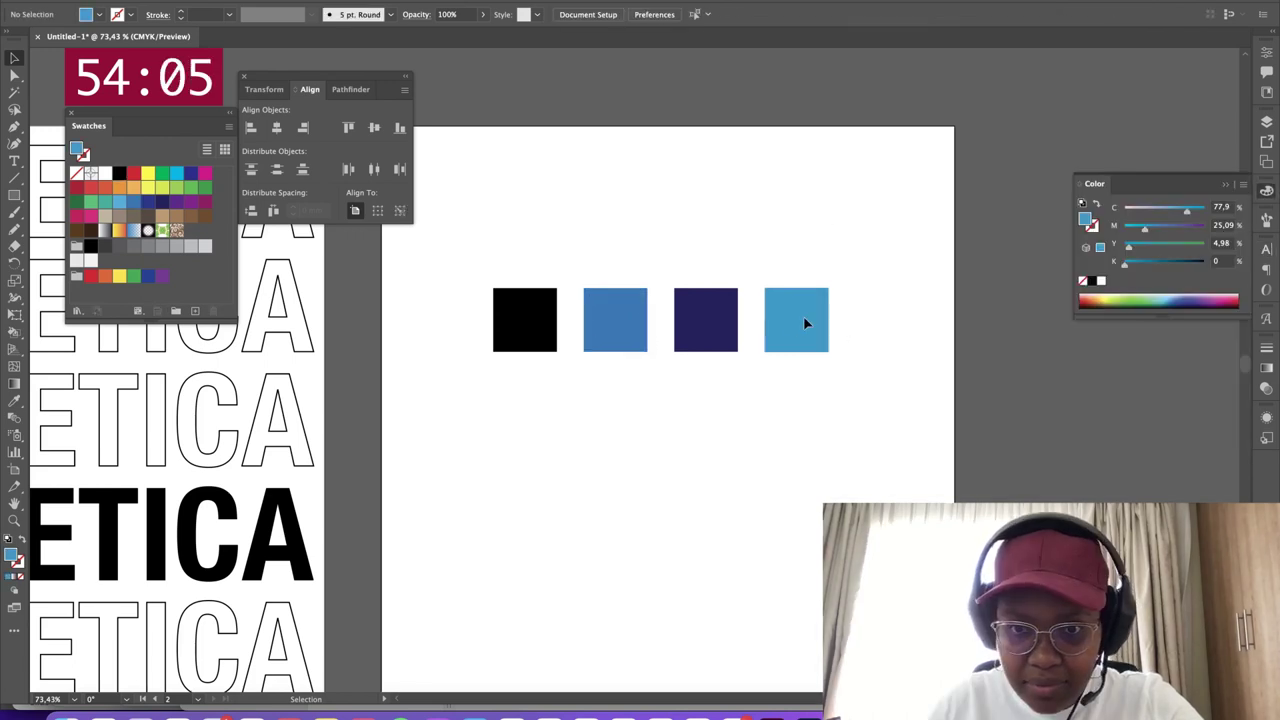
left_click(804, 318)
double_click(1089, 221)
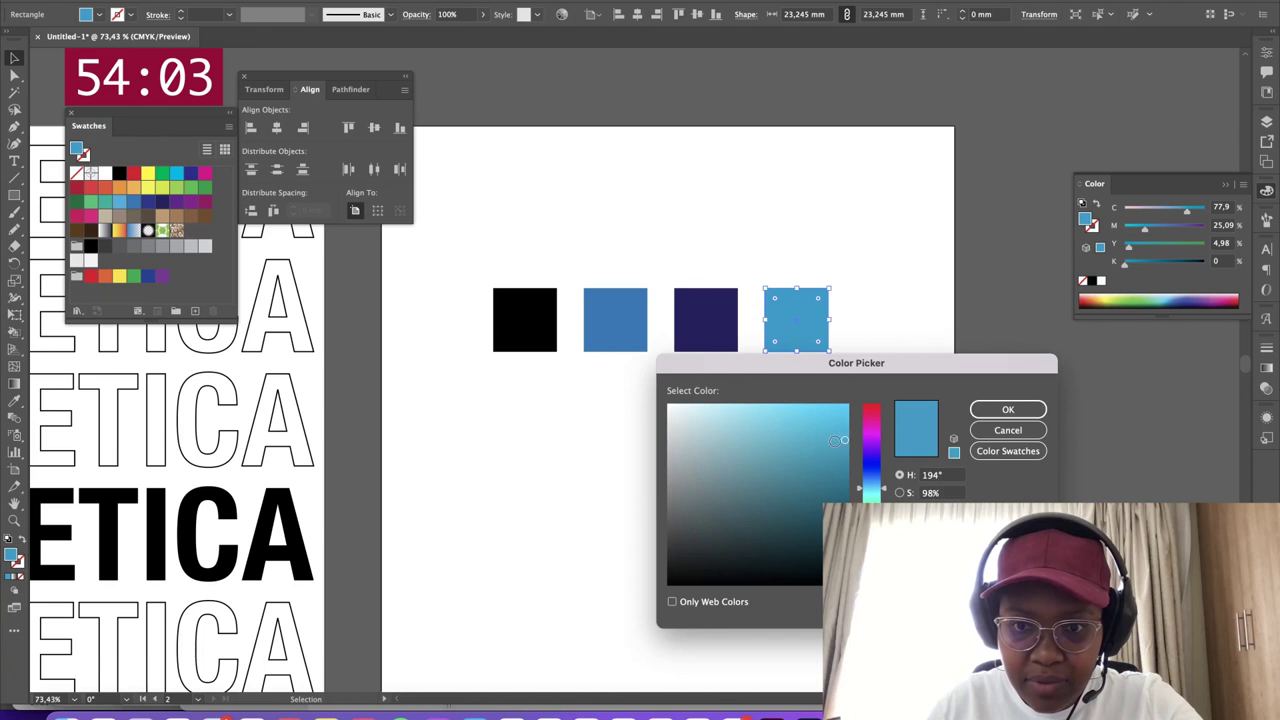
left_click(828, 433)
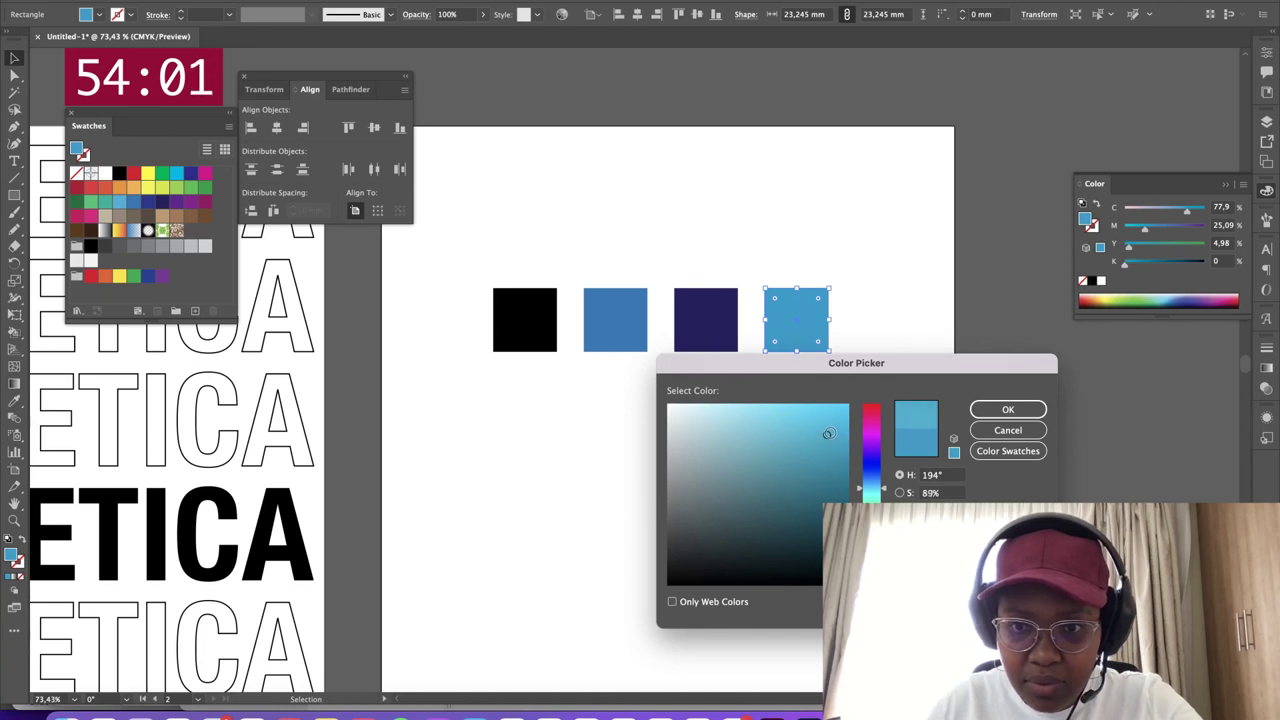
key("Return")
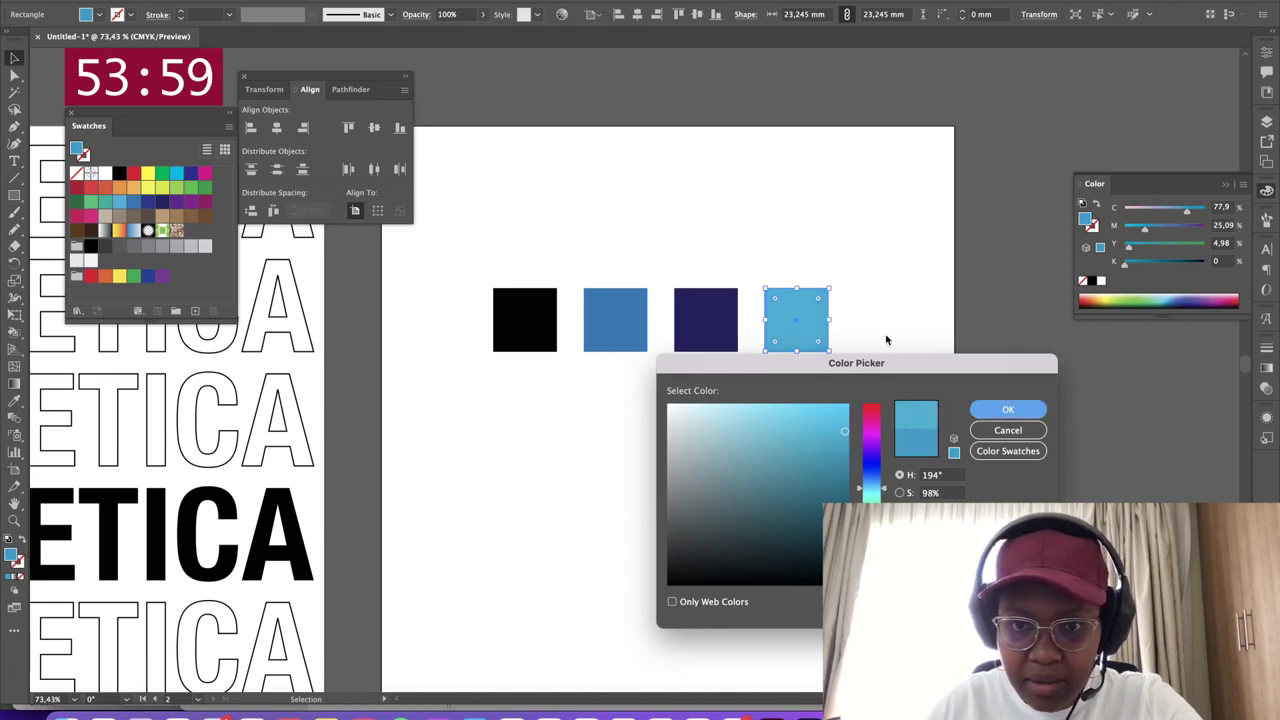
left_click(880, 337)
left_click(813, 320)
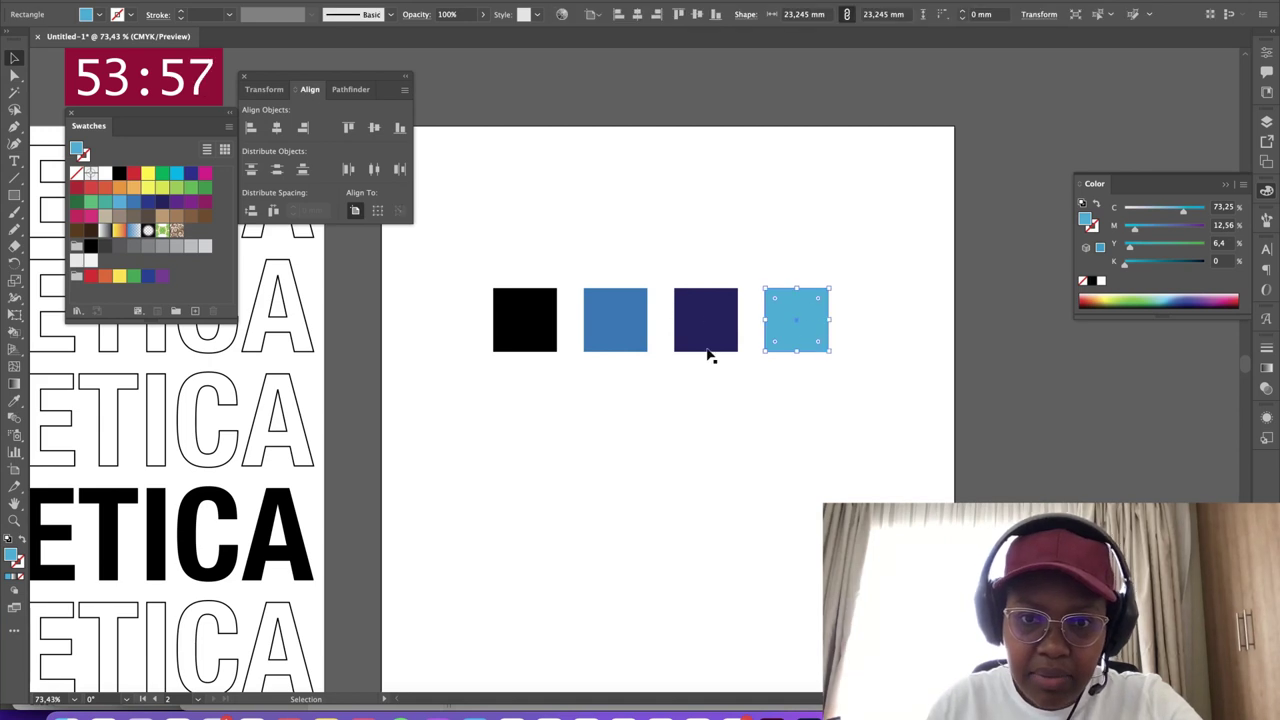
Darken the navy square's fill to about C 99.87, M 94.65, Y 35.84, K 55.46
left_click(630, 333)
left_click(705, 330)
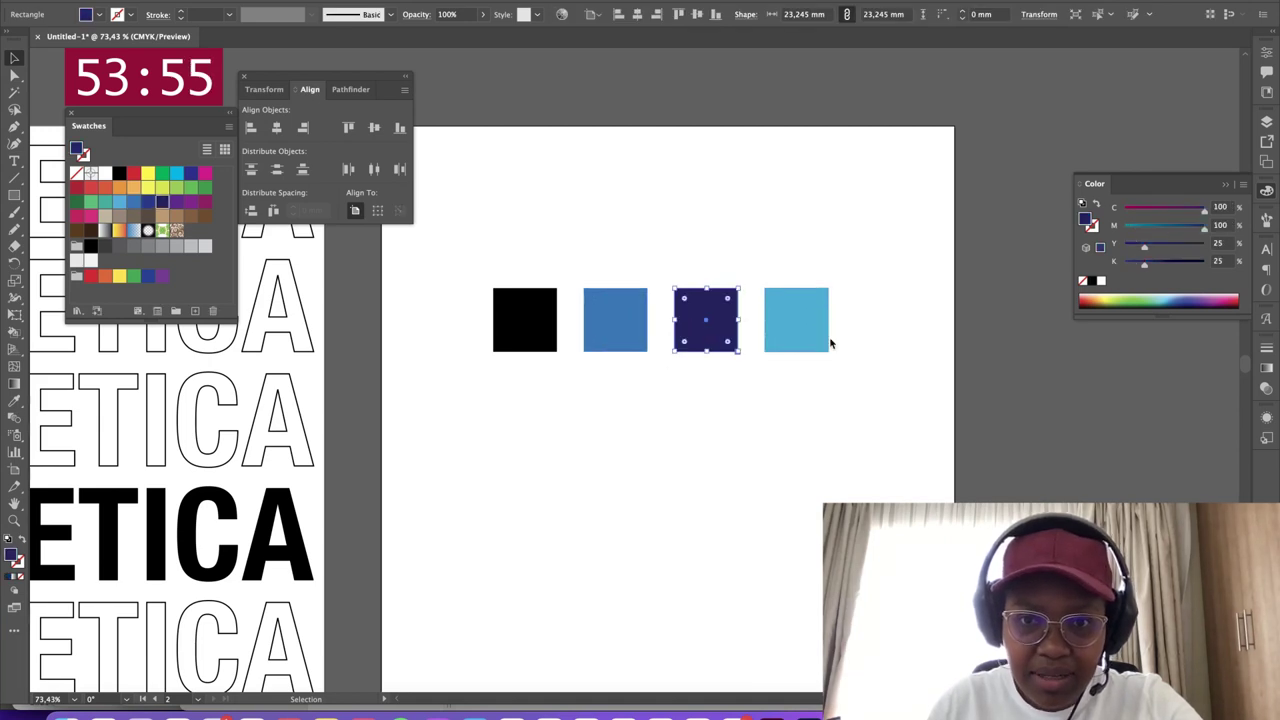
double_click(1087, 220)
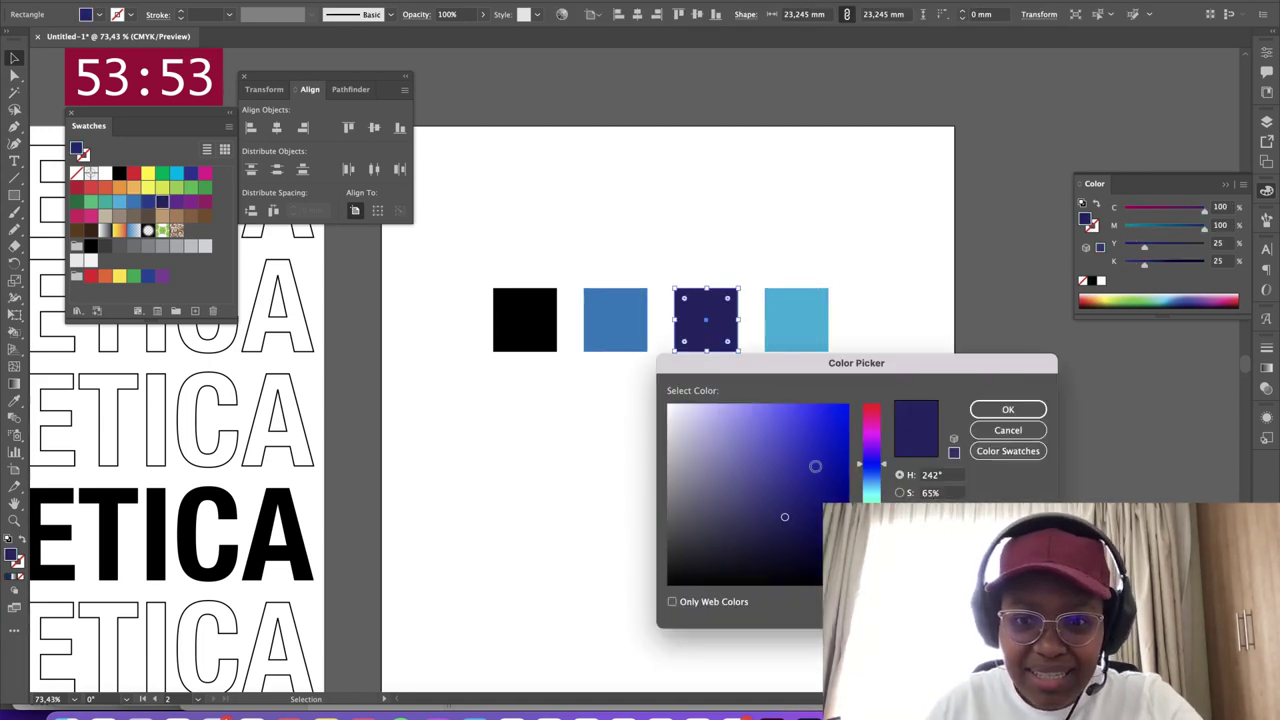
left_click_drag(874, 468, 881, 470)
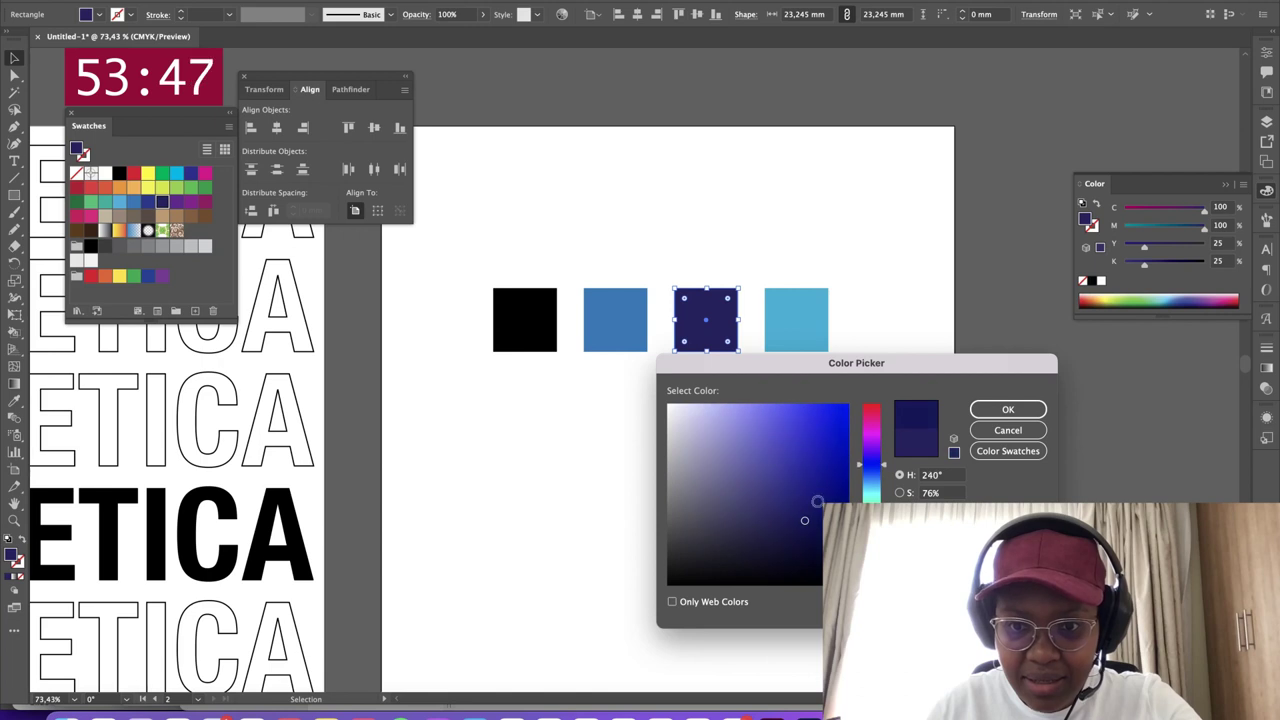
left_click_drag(806, 493, 820, 525)
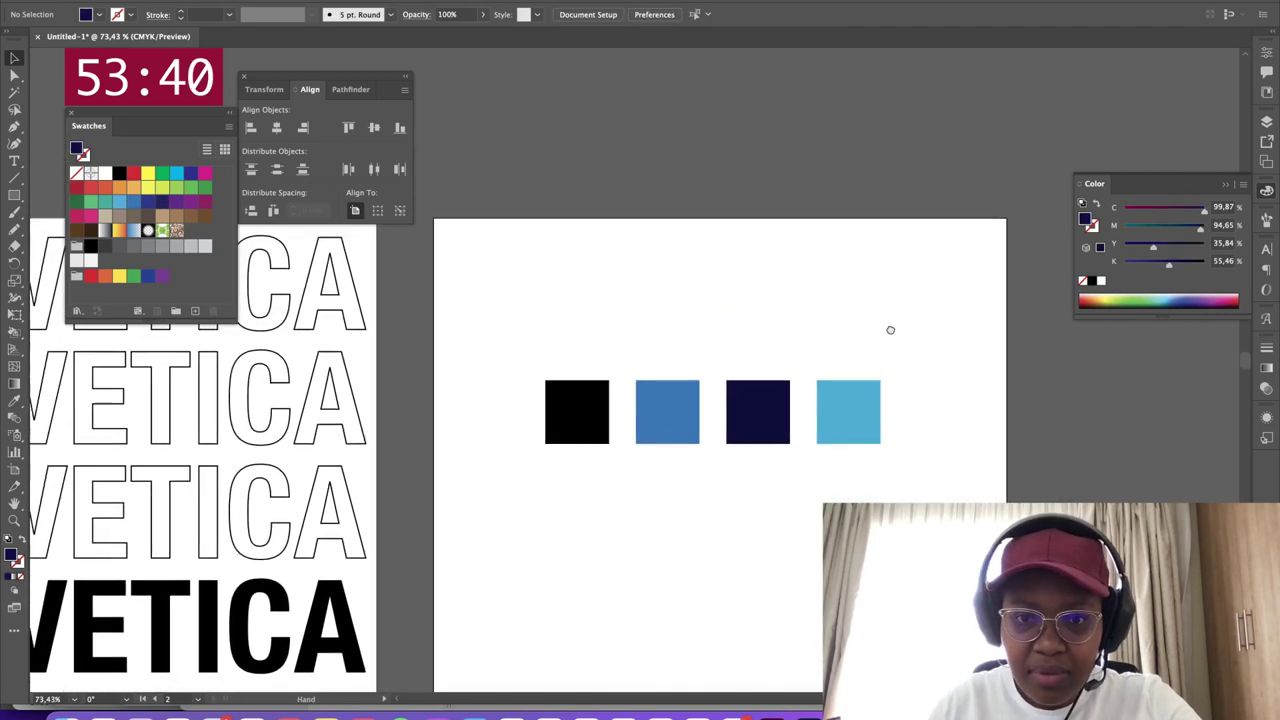
Move the row of four squares higher on the artboard, and pull the medium-blue square below the others
left_click_drag(889, 331, 530, 444)
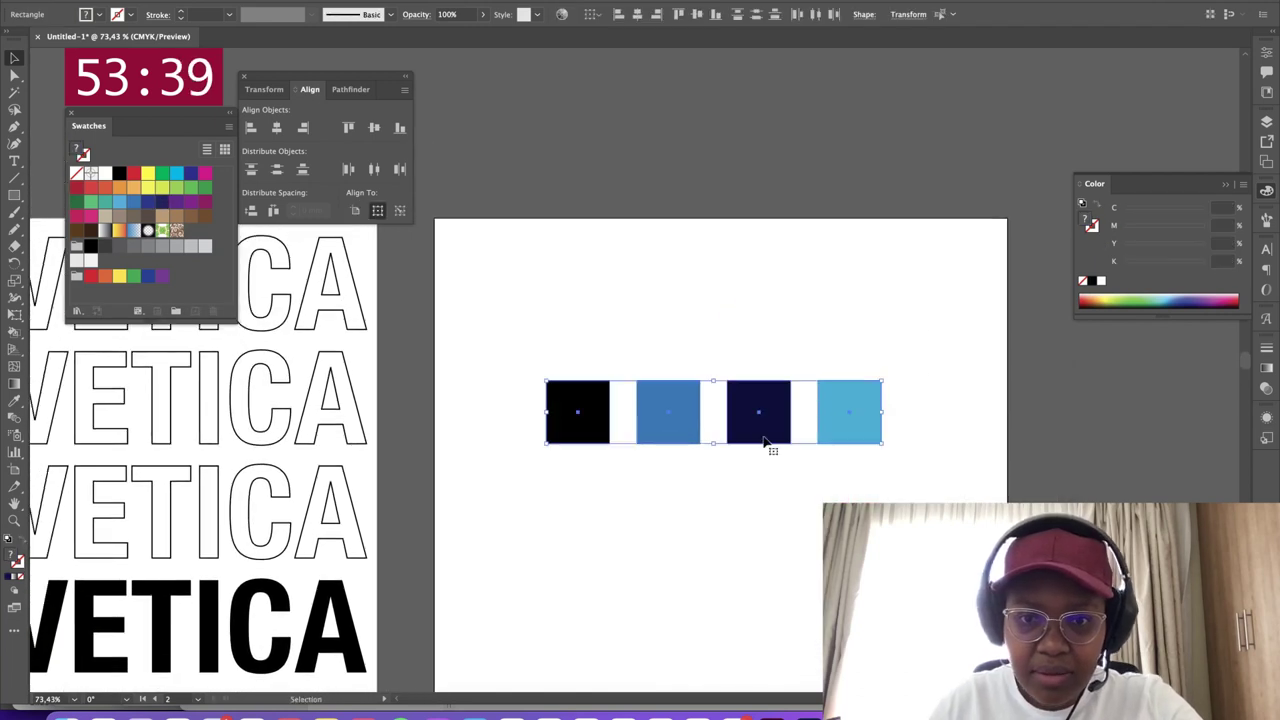
left_click(906, 429)
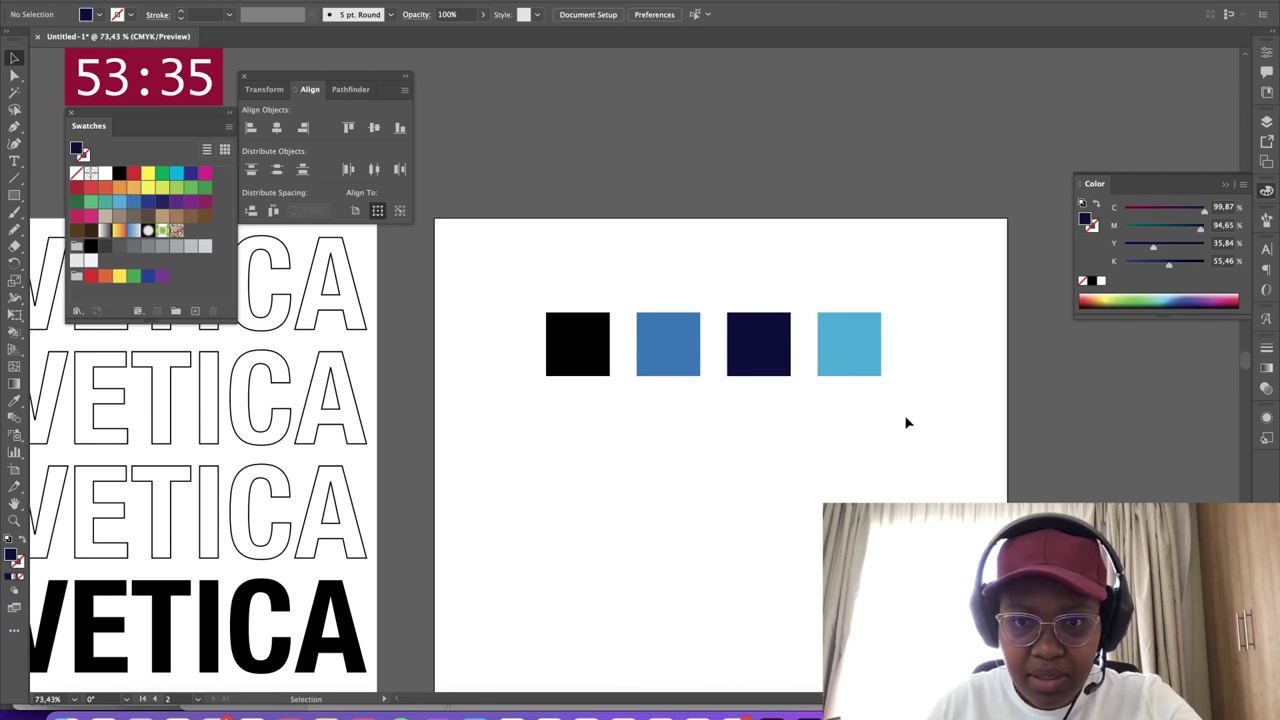
left_click_drag(671, 349, 671, 464)
Change the medium-blue square's fill to a deeper blue of about C 89.48, M 55.23, Y 6.24, K 0.21
double_click(1084, 221)
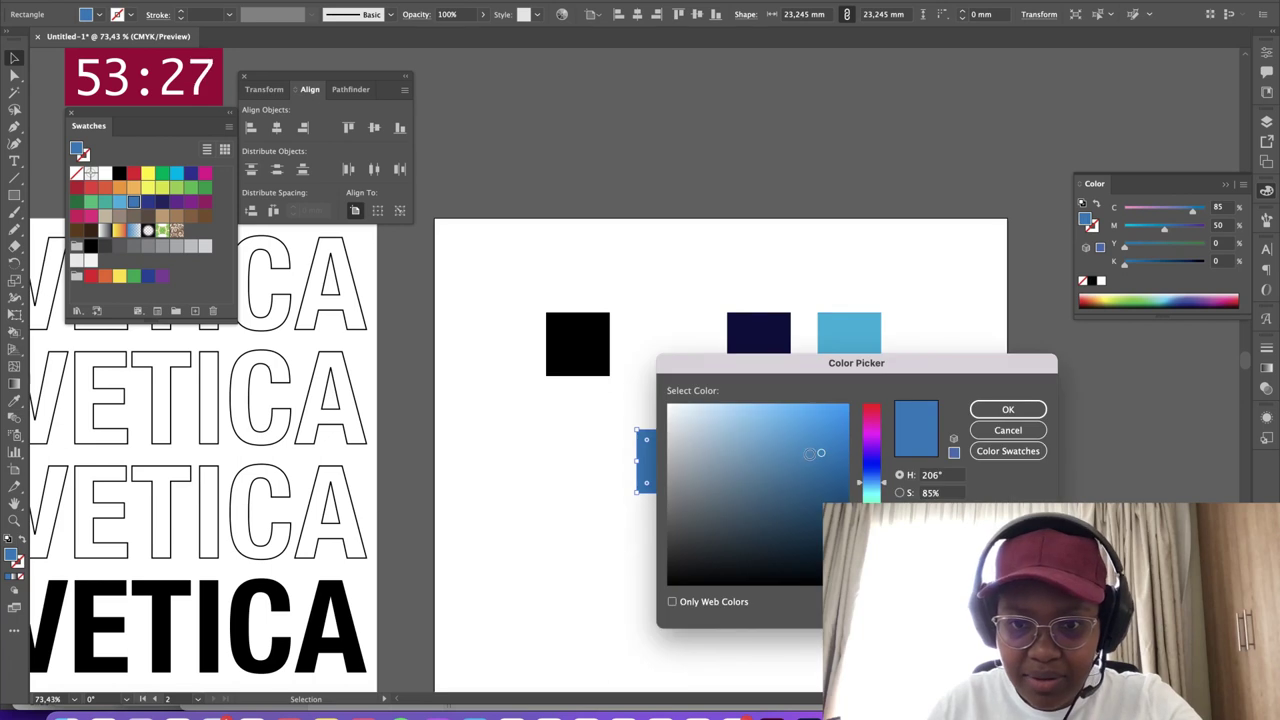
left_click_drag(803, 453, 824, 457)
key("Return")
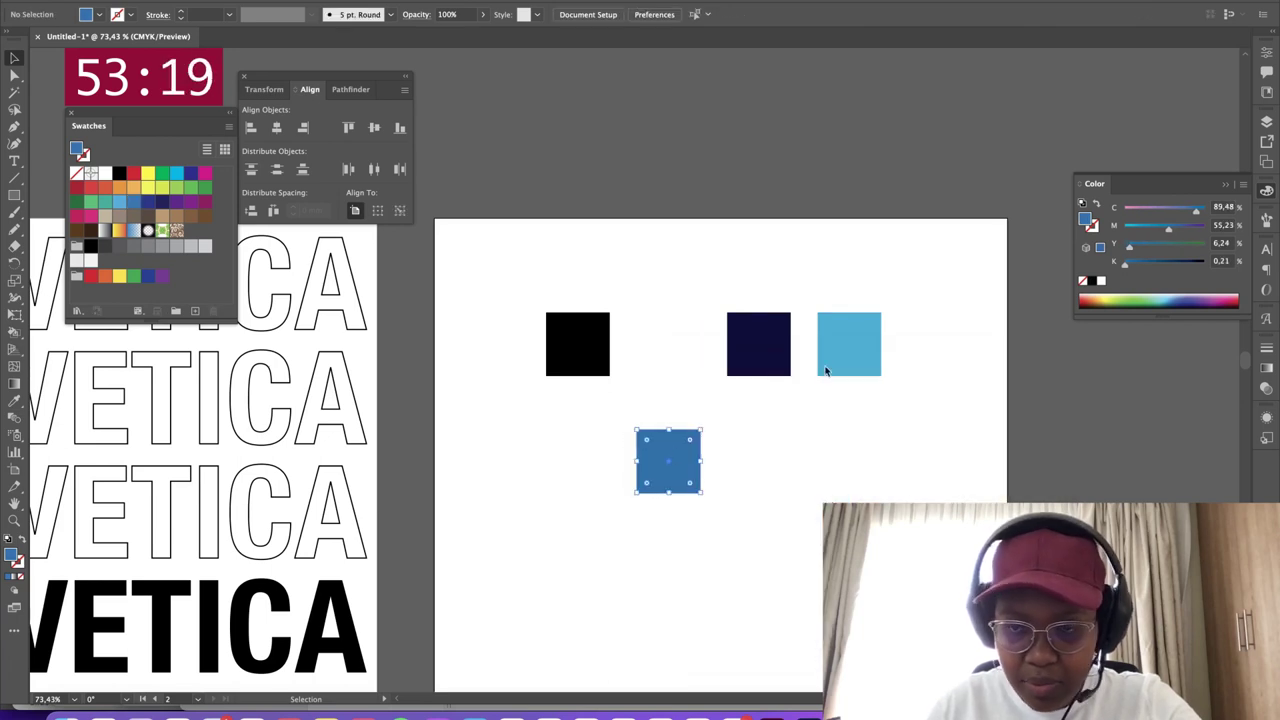
Change the medium-blue square's fill to a brighter blue of about C 78.11, M 34.75, Y 0, K 0
double_click(1087, 221)
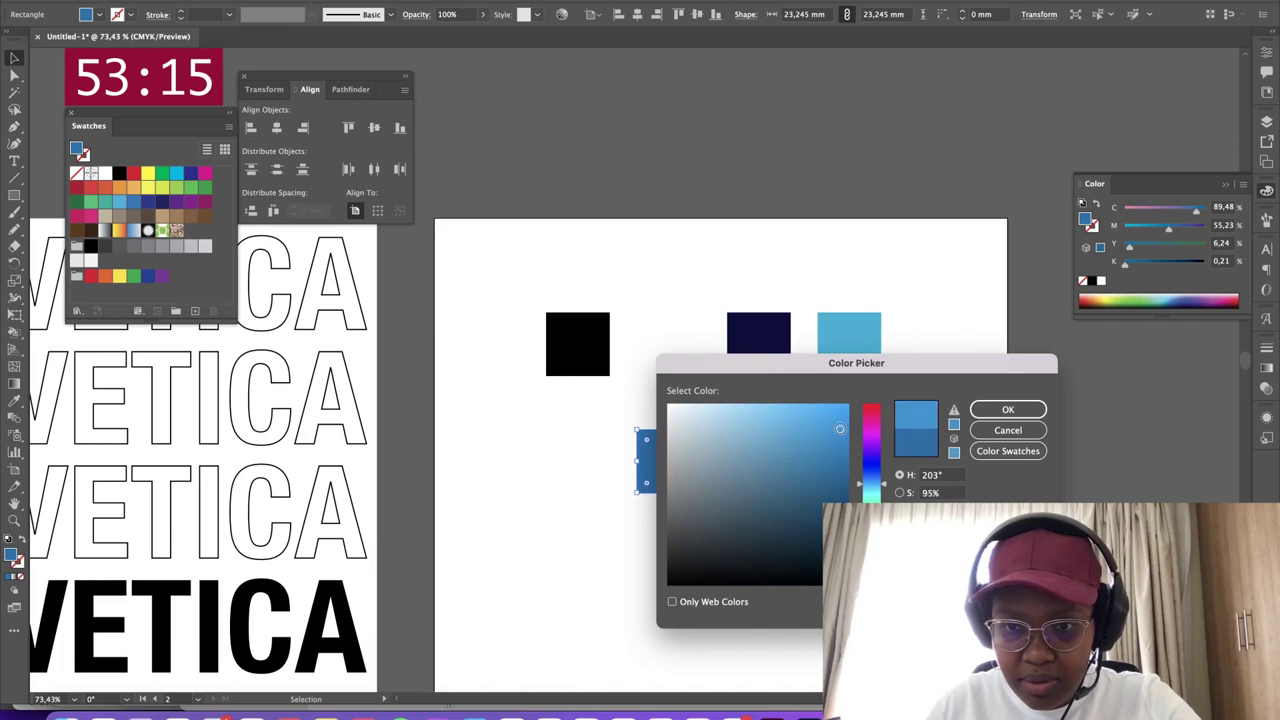
left_click(987, 411)
left_click(950, 400)
Move the black, navy and light-blue squares above the artboard, and place the medium-blue square at the artboard's upper-left corner
left_click_drag(910, 267, 511, 373)
left_click_drag(768, 341, 806, 79)
left_click_drag(679, 465, 473, 253)
key("space")
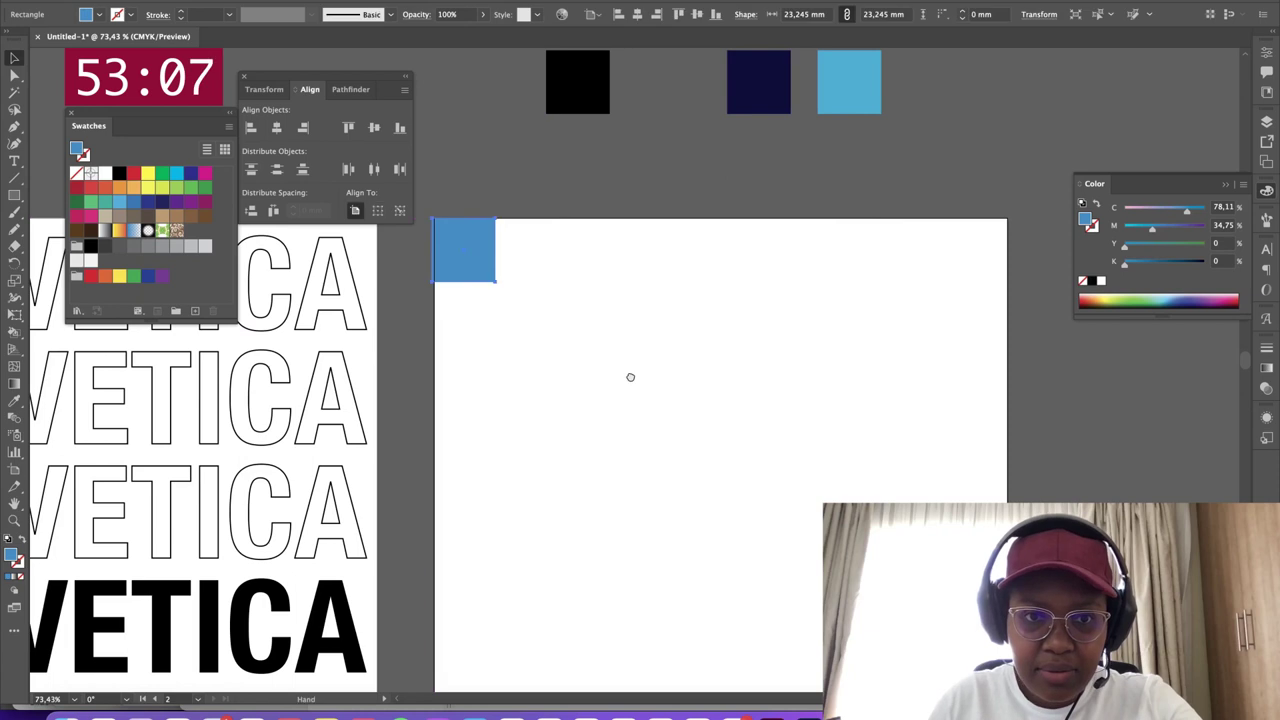
Stretch the medium-blue square to about 213 × 300.5 mm so it covers the second artboard, and centre it on the artboard
scroll(630, 377, "down", 3)
left_click_drag(541, 203, 879, 644)
key("space")
left_click_drag(875, 246, 884, 304)
left_click_drag(700, 172, 704, 168)
left_click(966, 409)
key("space")
left_click_drag(783, 393, 801, 357)
left_click(801, 357)
left_click(639, 15)
left_click(698, 15)
left_click(921, 203)
key("space")
left_click_drag(973, 173, 990, 173)
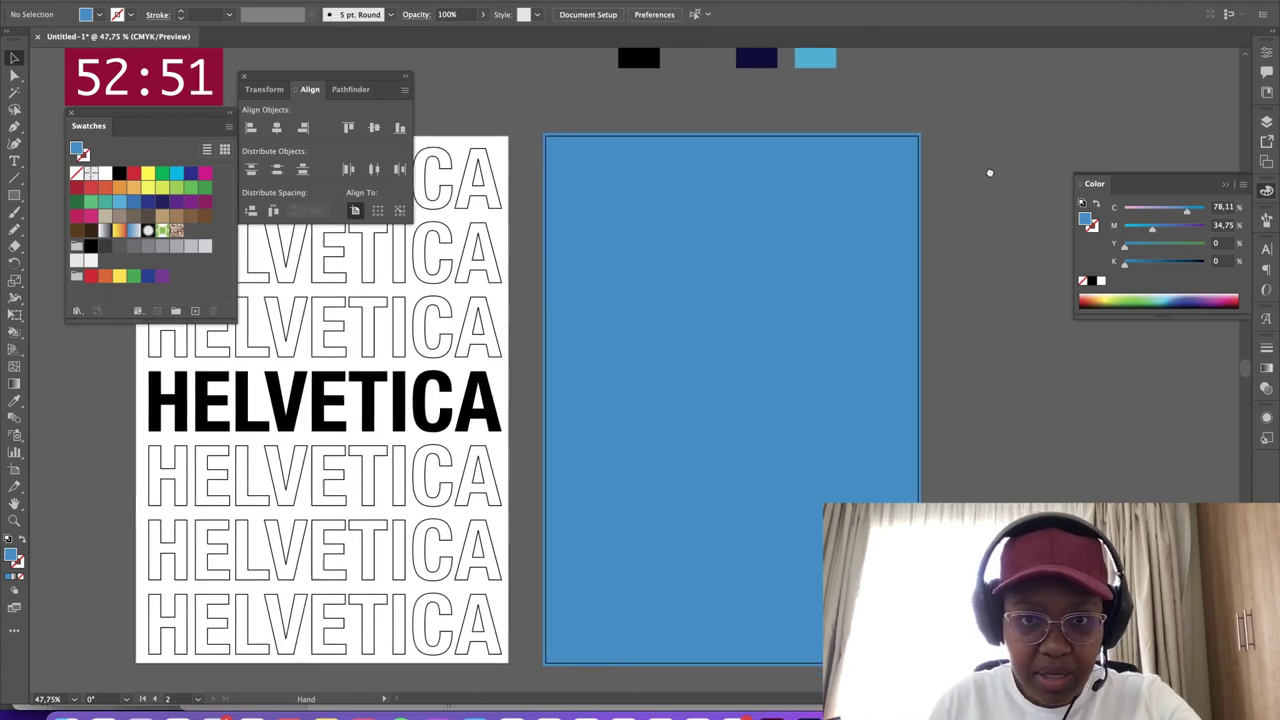
Look up the hex colour code of the blue background
left_click(751, 282)
double_click(1087, 218)
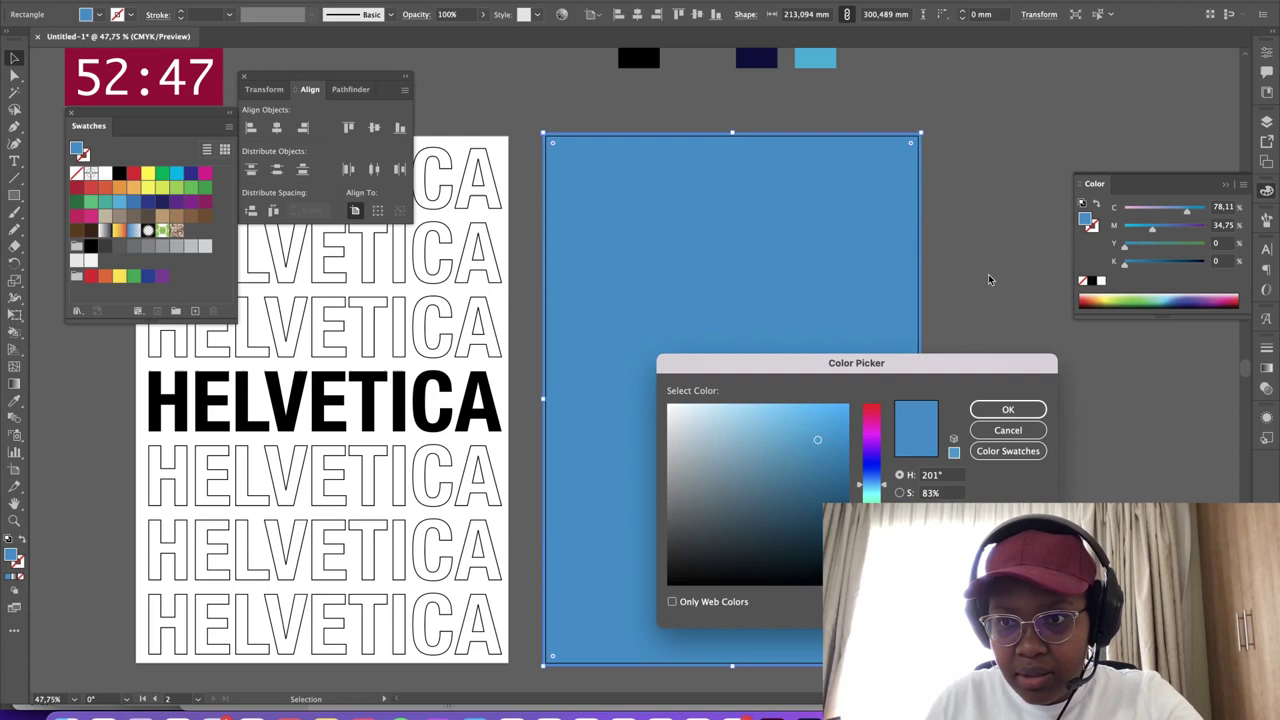
left_click(1004, 408)
left_click(990, 400)
Duplicate the solid HELVETICA row onto the blue artboard, bring it to the front and fill it white
left_click(320, 400)
left_click_drag(320, 400, 748, 374, "alt")
key("super+shift+bracketright")
left_click(1101, 281)
Replace the white HELVETICA copy's text with "#228BCC"
double_click(808, 384)
key("super+a")
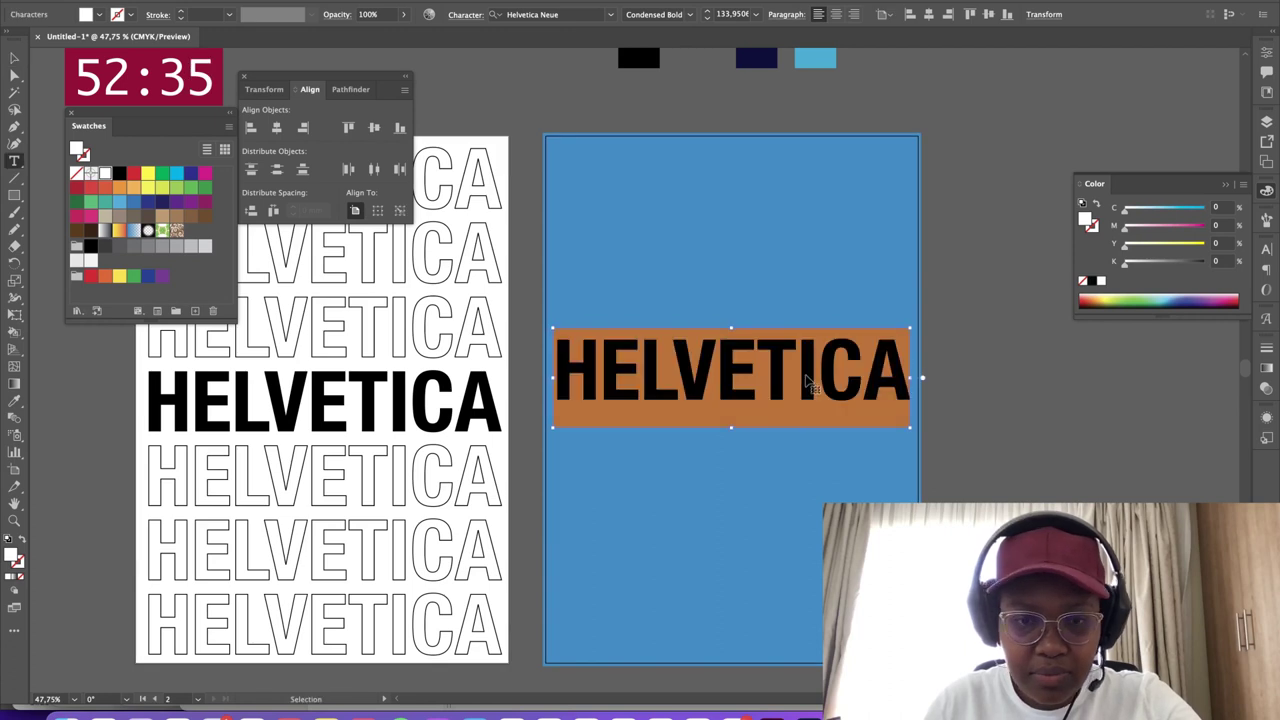
type("228BCC")
key("Escape")
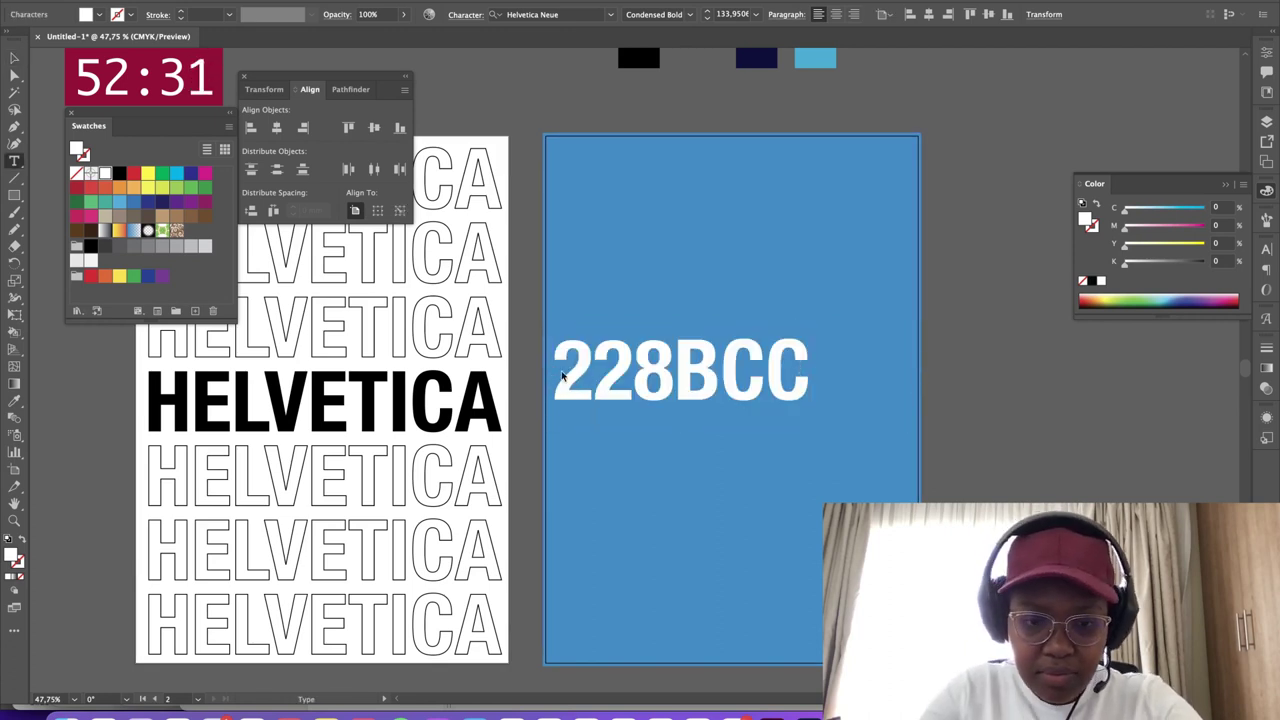
type("#")
key("BackSpace")
left_click(562, 370)
type("#")
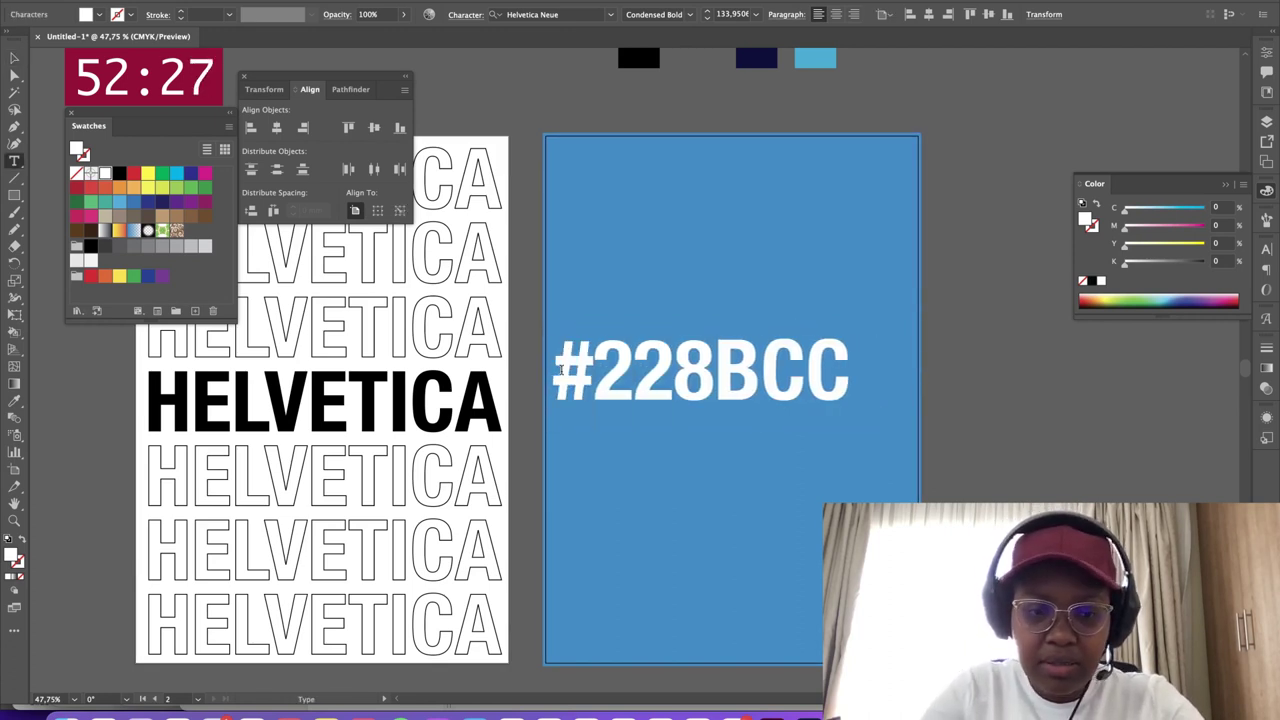
key("Escape")
Turn the #228BCC text into a white outline and enlarge it to about 149 pt in the middle of the blue artboard
mouse_move(739, 374)
left_mouse_down()
mouse_move(766, 374)
mouse_move(744, 362)
left_mouse_up()
scroll(766, 349, "down", 3)
key("shift+x")
left_click(744, 358)
left_click(753, 352)
left_click_drag(733, 311, 733, 299)
left_click_drag(752, 358, 761, 371)
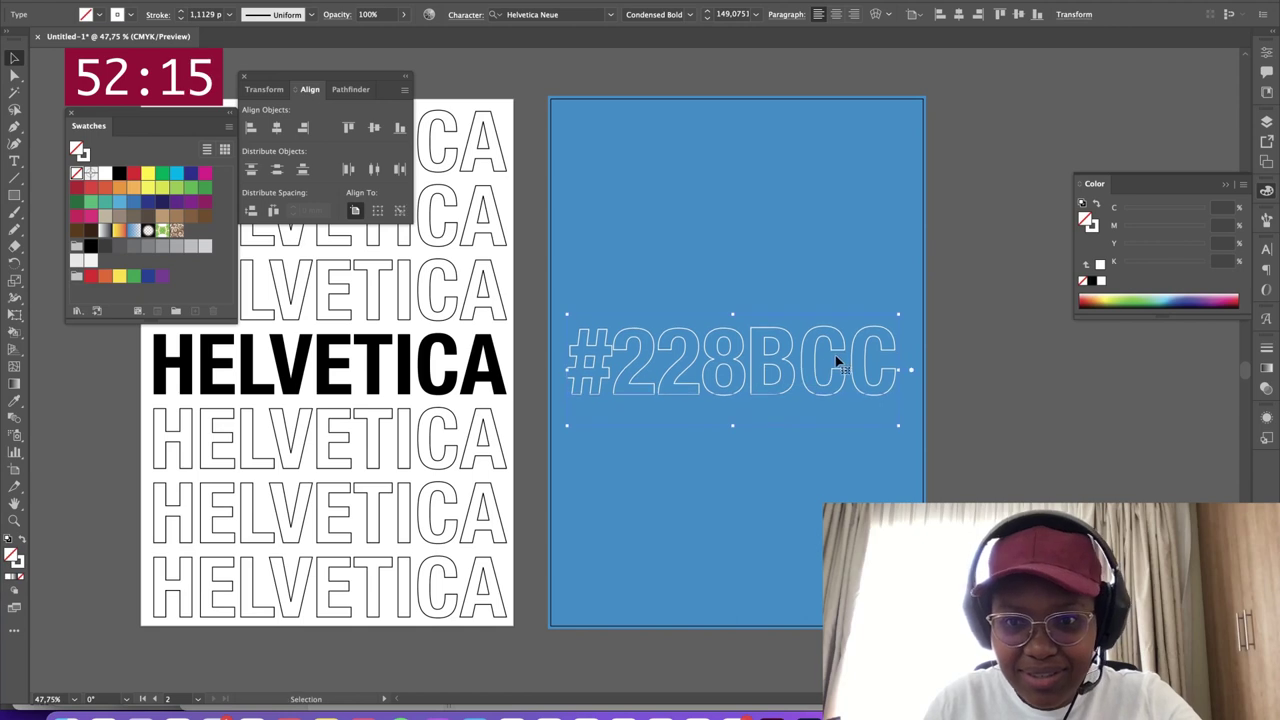
Duplicate the blue artboard with its #228BCC text beside the original
left_click(1004, 348)
scroll(1003, 347, "right", 2)
scroll(1003, 347, "up", 1)
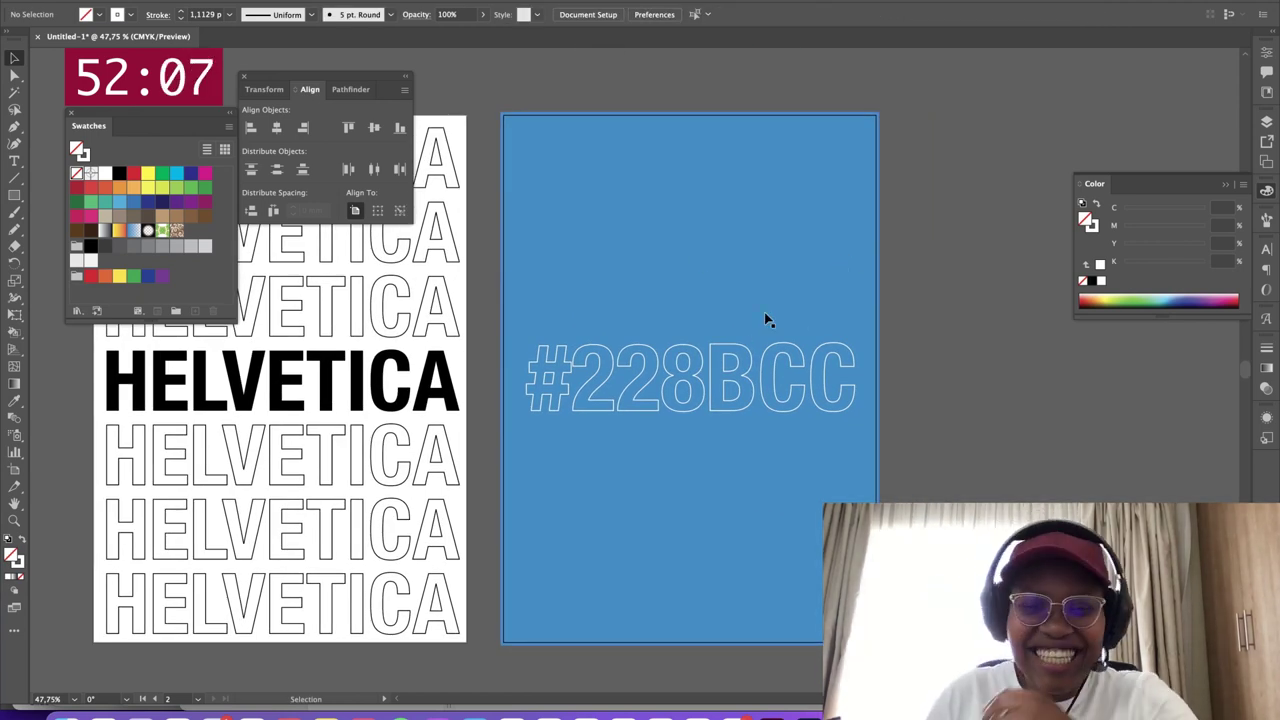
left_click_drag(955, 244, 903, 273)
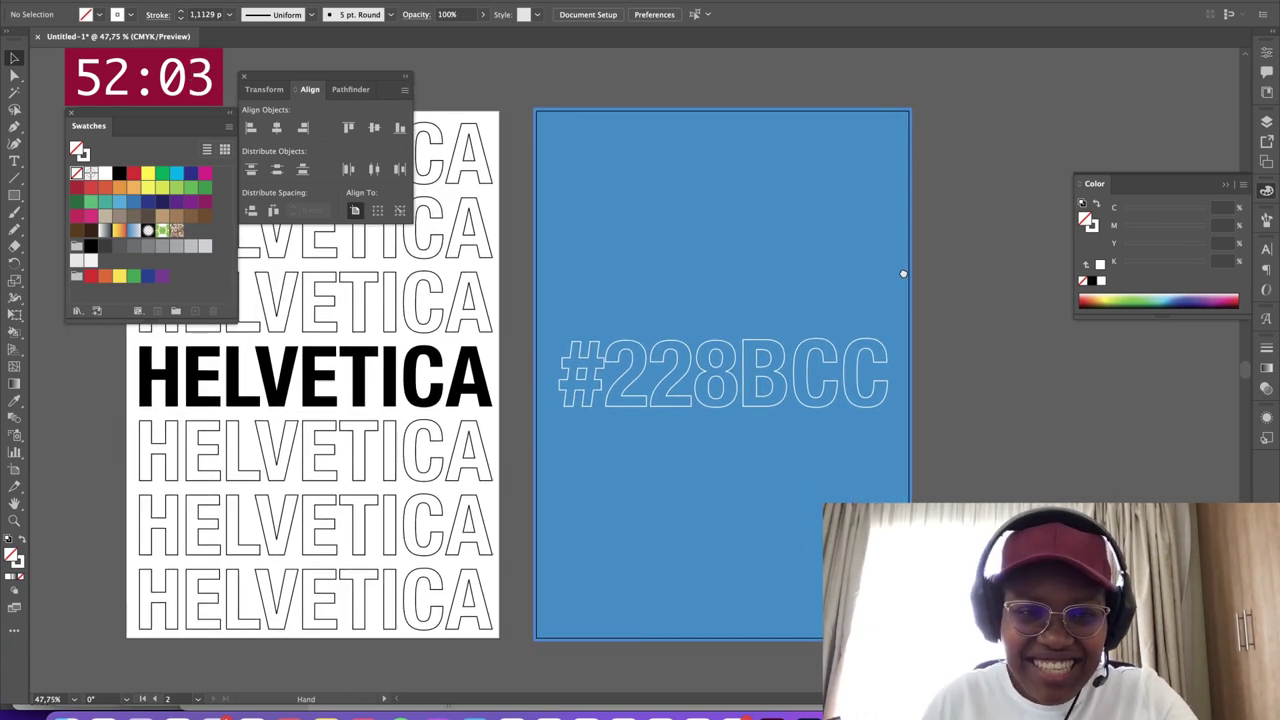
scroll(880, 297, "right", 3)
key("shift+o")
left_click_drag(552, 222, 958, 315)
key("v")
left_click_drag(832, 244, 739, 246)
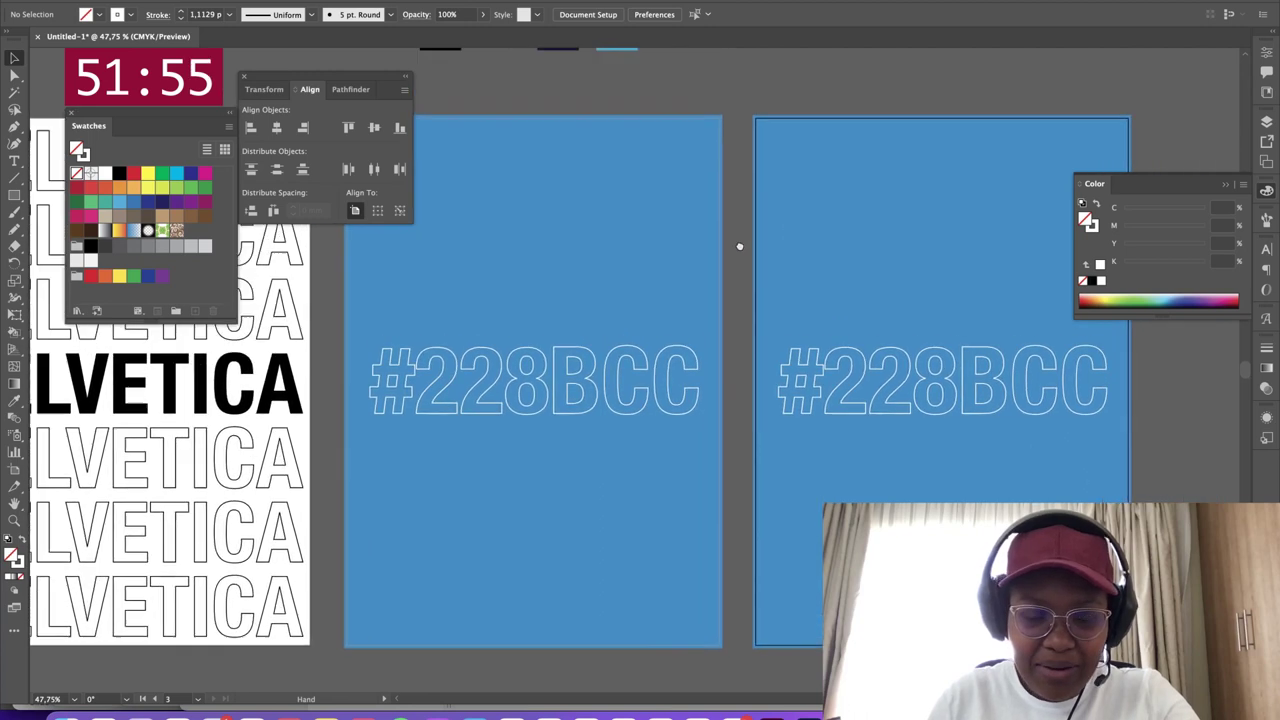
Cut the "#" out of the first blue artboard's hex text and paste it as a separate text object
scroll(739, 246, "right", 4)
scroll(954, 317, "left", 5)
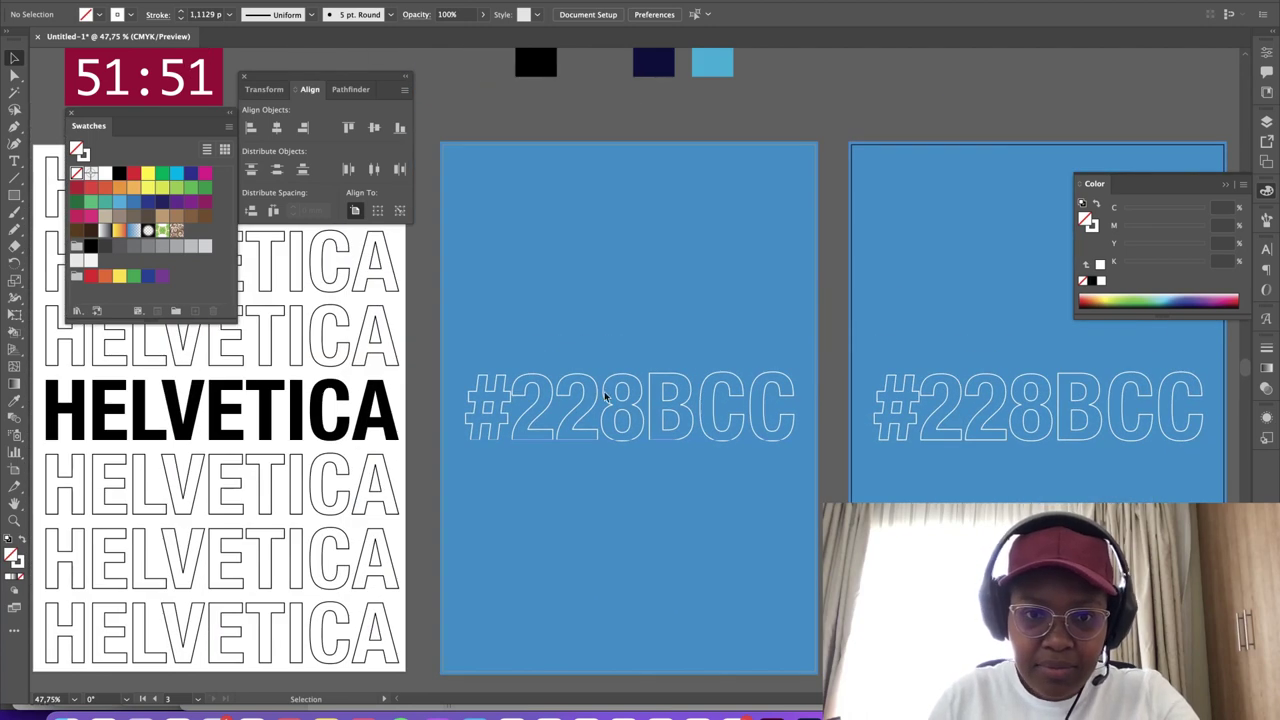
double_click(512, 405)
key("Return")
key("shift+Up")
key("super+x")
key("Escape")
key("super+v")
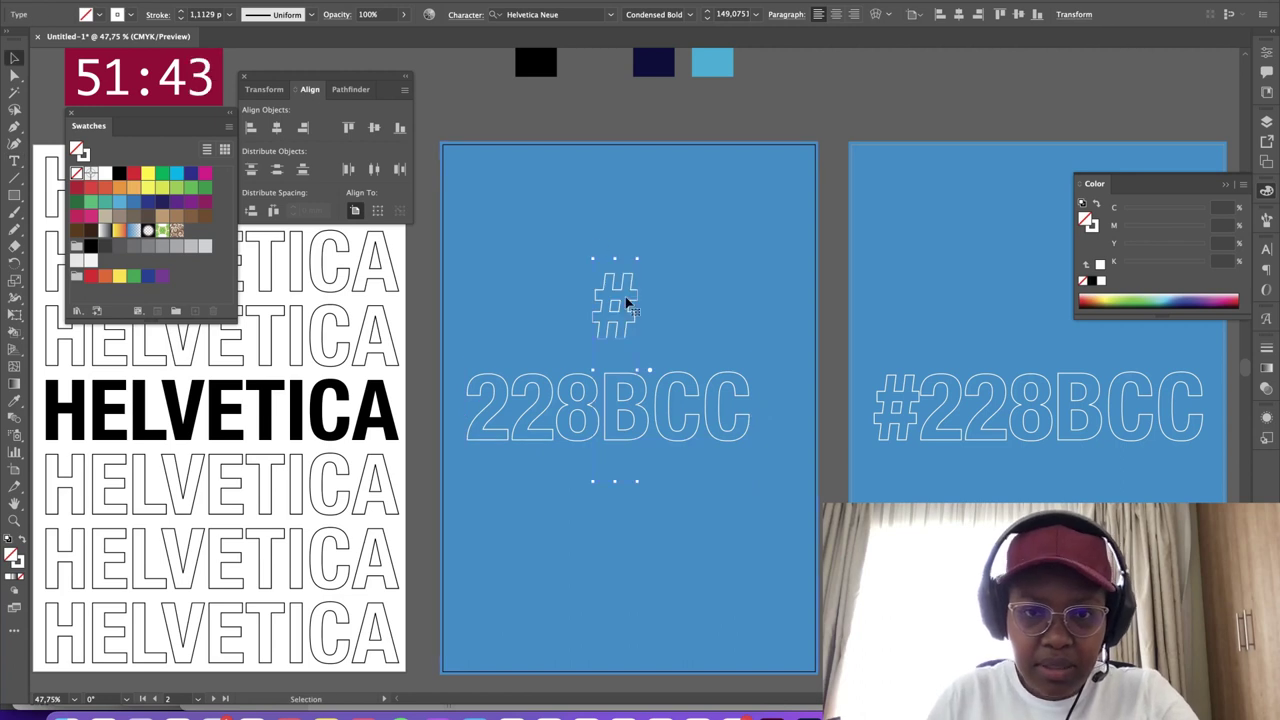
Enlarge the separate "#" to about 305.5 pt and position it above 228BCC
key("t")
key("v")
left_click_drag(638, 259, 714, 141)
left_click_drag(664, 237, 644, 277)
Break the 228BCC text into two lines, 228 and BCC
left_click(617, 434)
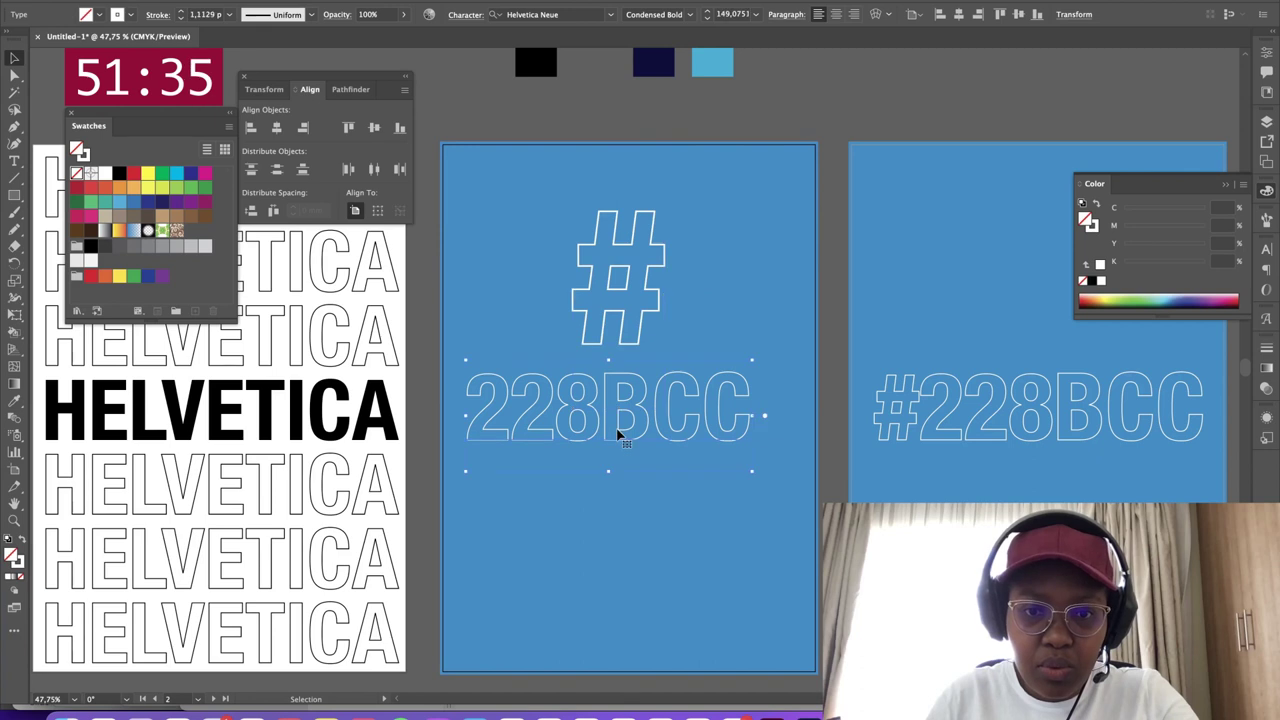
key("t")
left_click(603, 413)
key("Return")
key("Escape")
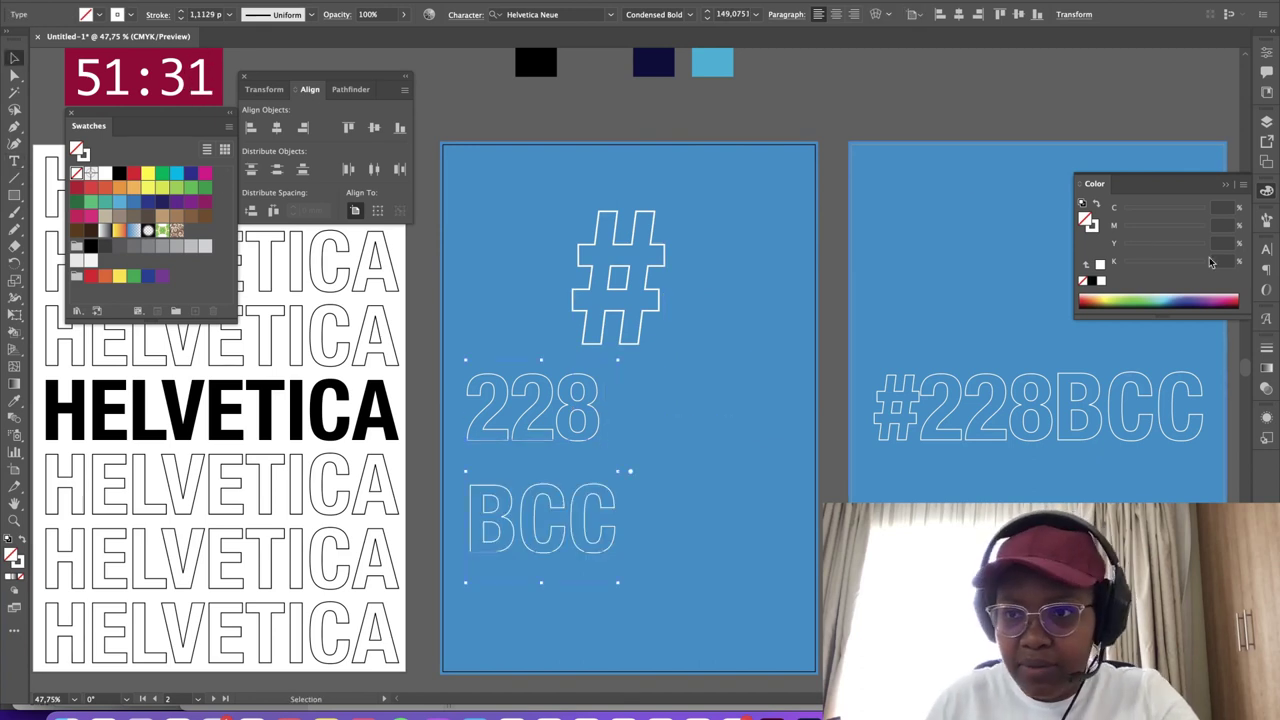
Tighten the leading between the 228 and BCC lines
key("super+t")
left_click(1192, 316)
key("Down")
key("Down")
key("Down")
key("Down")
key("Down")
key("Down")
key("Down")
key("Down")
key("Down")
key("Down")
key("Down")
key("Down")
key("Down")
key("Down")
key("Down")
key("Down")
key("Down")
key("Down")
key("Down")
key("Down")
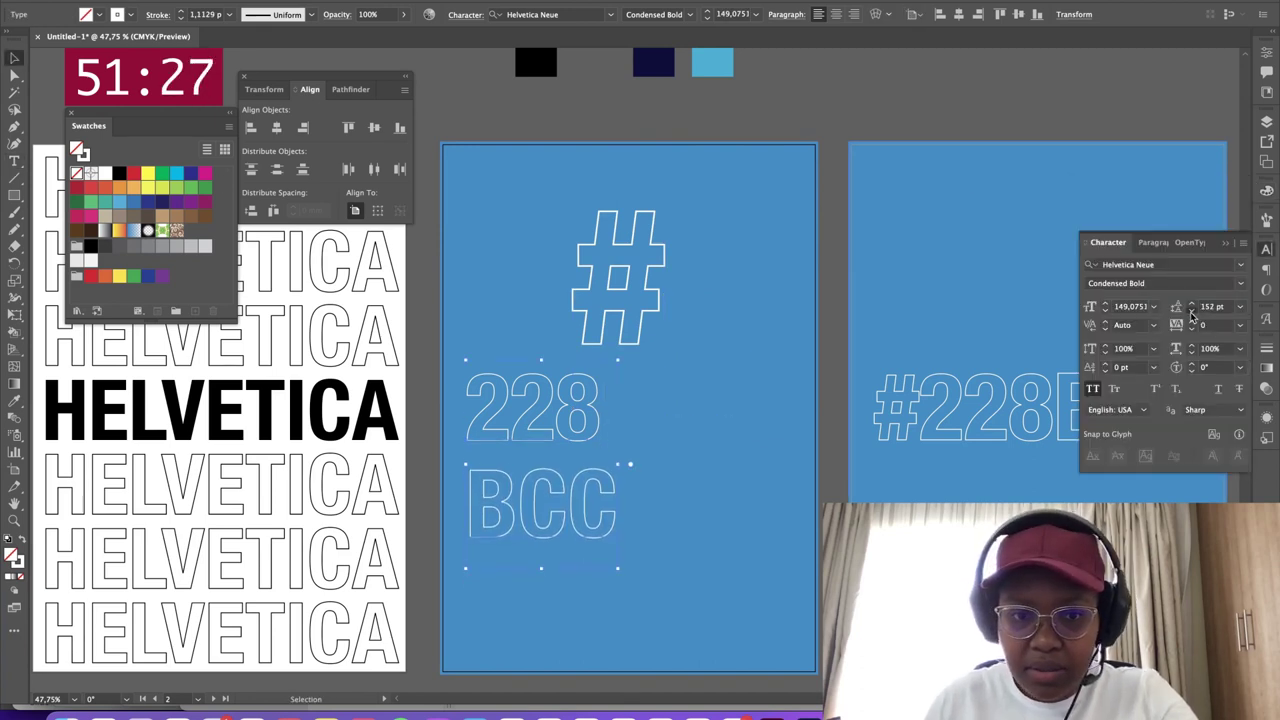
Enlarge the two-line 228 BCC text and left-align it with the "#" above it
left_click_drag(618, 455, 714, 455)
left_click_drag(634, 397, 559, 354)
left_click_drag(557, 269, 540, 269)
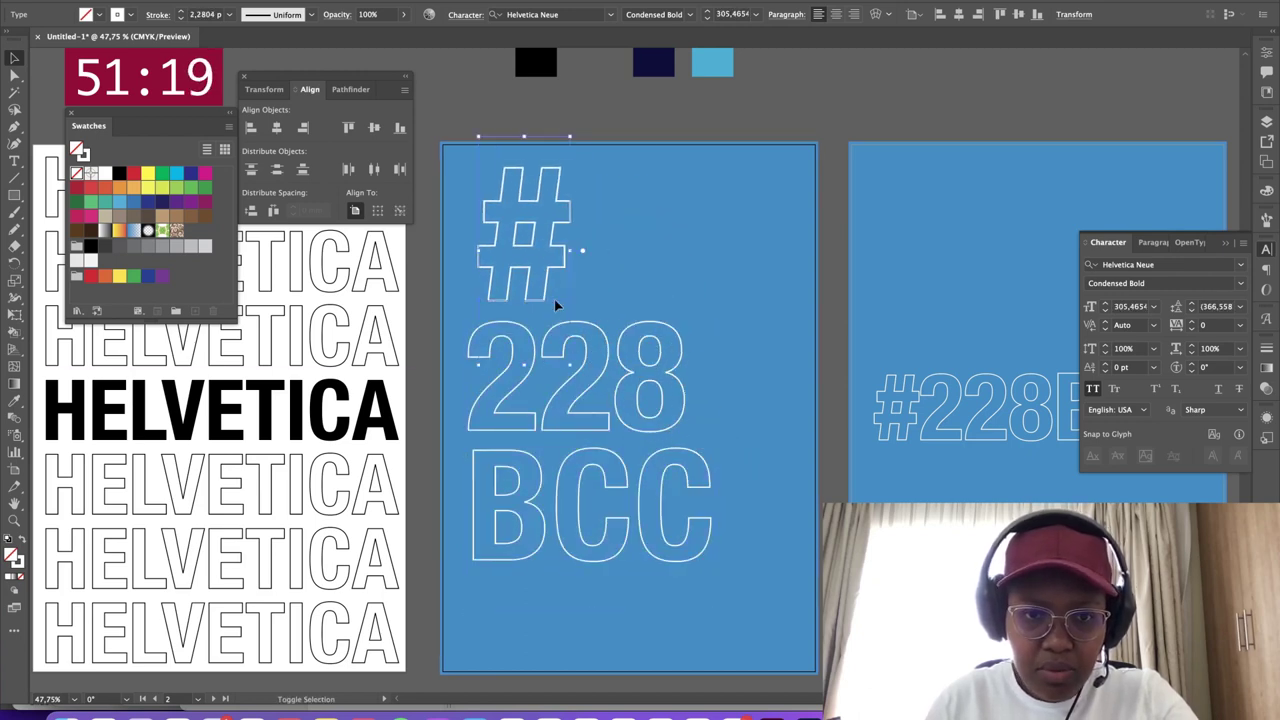
left_click(557, 308, "shift")
left_click(911, 14)
left_click_drag(614, 402, 616, 416)
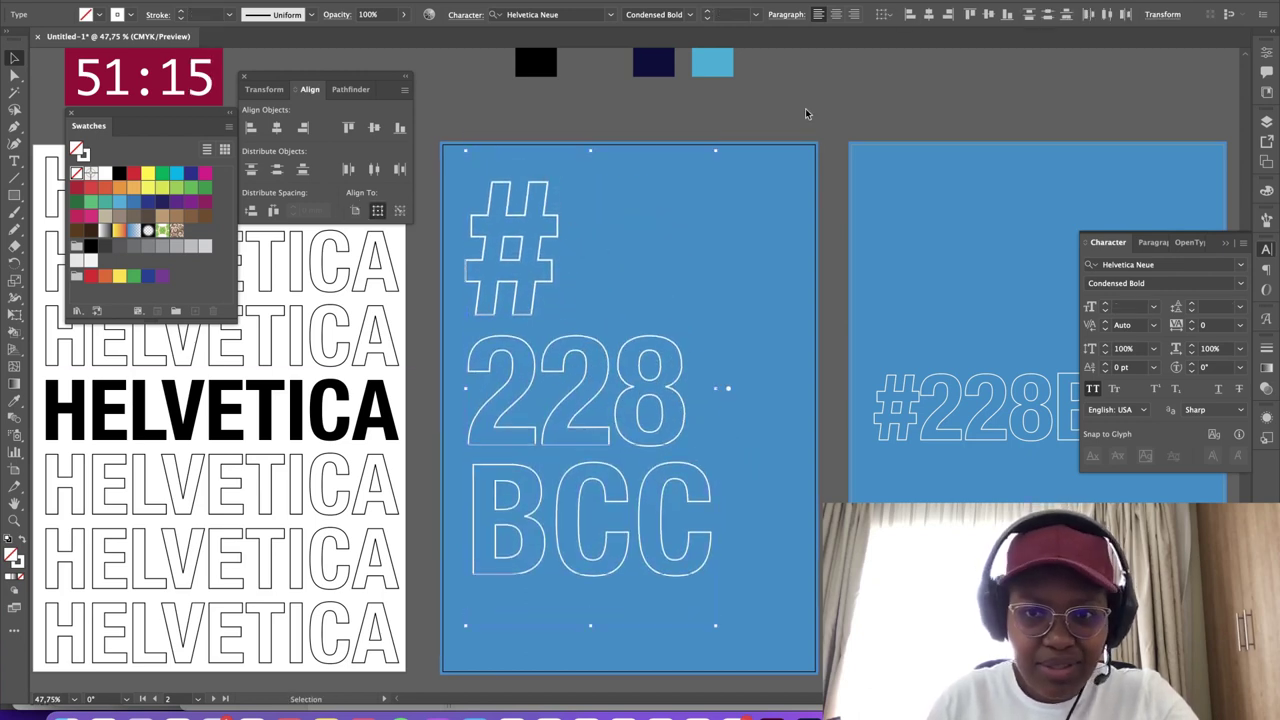
Swap the fill and stroke of the "#" and 228 BCC texts so they are solid white
left_click(805, 109)
scroll(717, 271, "down", 2)
left_click(532, 243)
left_click(590, 402, "shift")
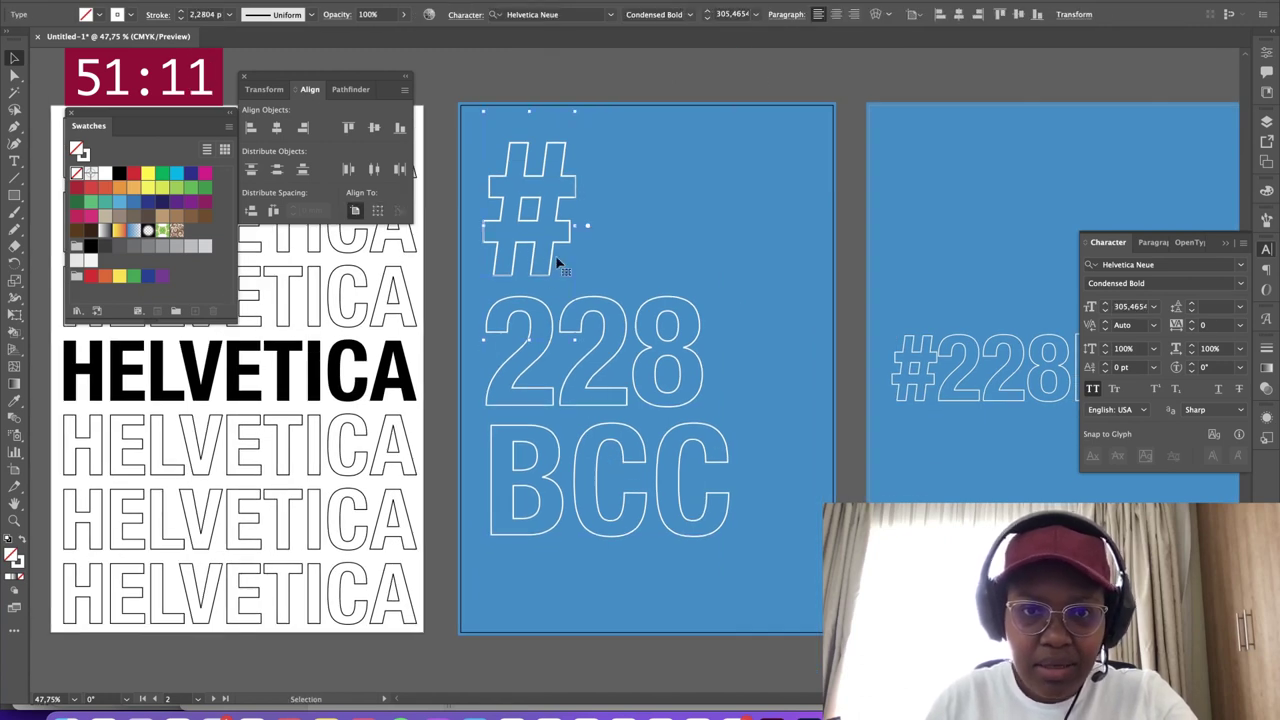
key("shift+x")
left_click(842, 67)
left_click_drag(801, 294, 801, 320)
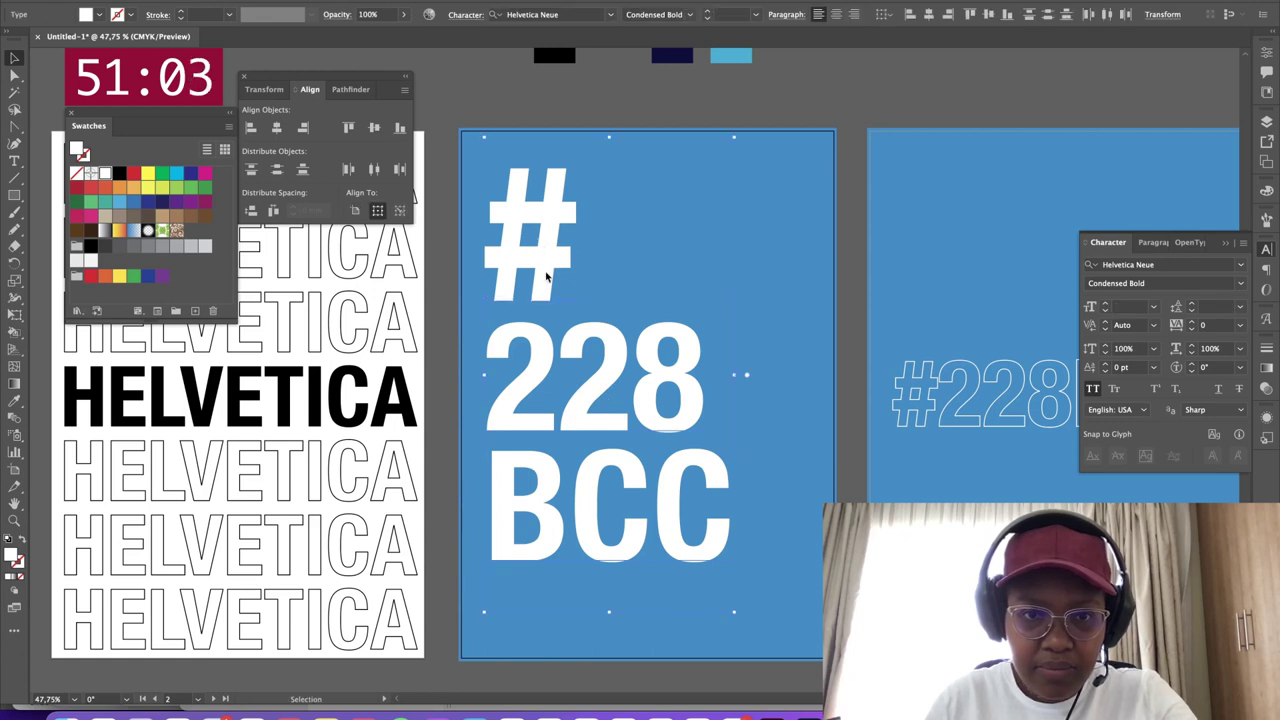
Duplicate the large "#", shrink the copy to about 40.7 pt and place it just below BCC
left_click_drag(604, 346, 618, 262)
left_click_drag(546, 192, 580, 554)
left_click_drag(591, 643, 511, 519)
left_click(513, 518)
left_click(505, 430)
left_click_drag(505, 430, 512, 496)
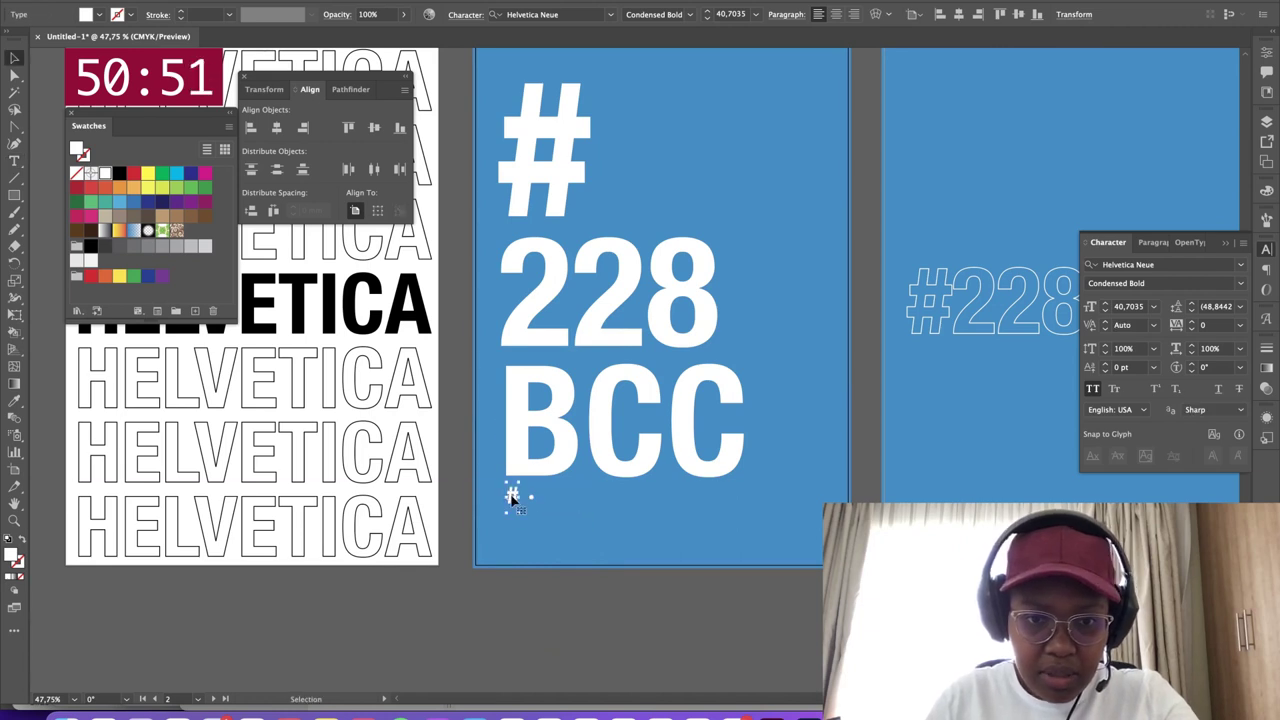
Replace the small "#" copy's text with "FAVOURITE COLOUR"
double_click(512, 496)
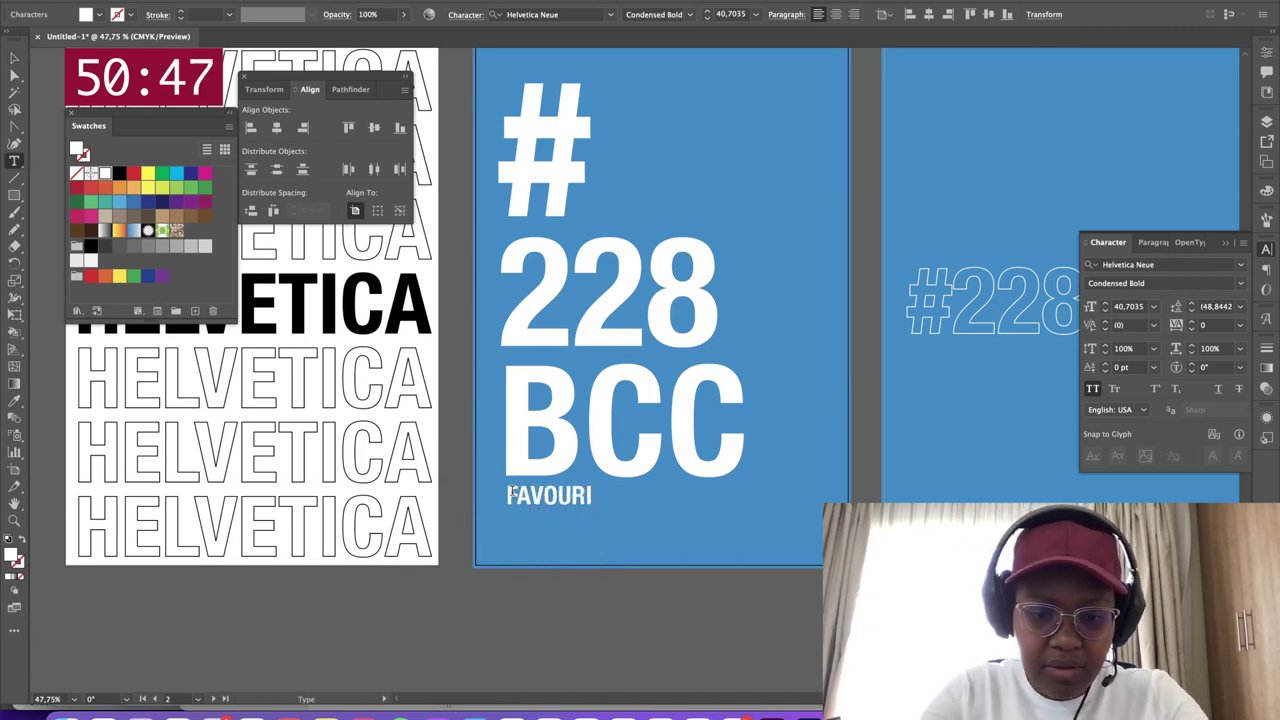
type("FAVOURITE COLOUR")
key("Escape")
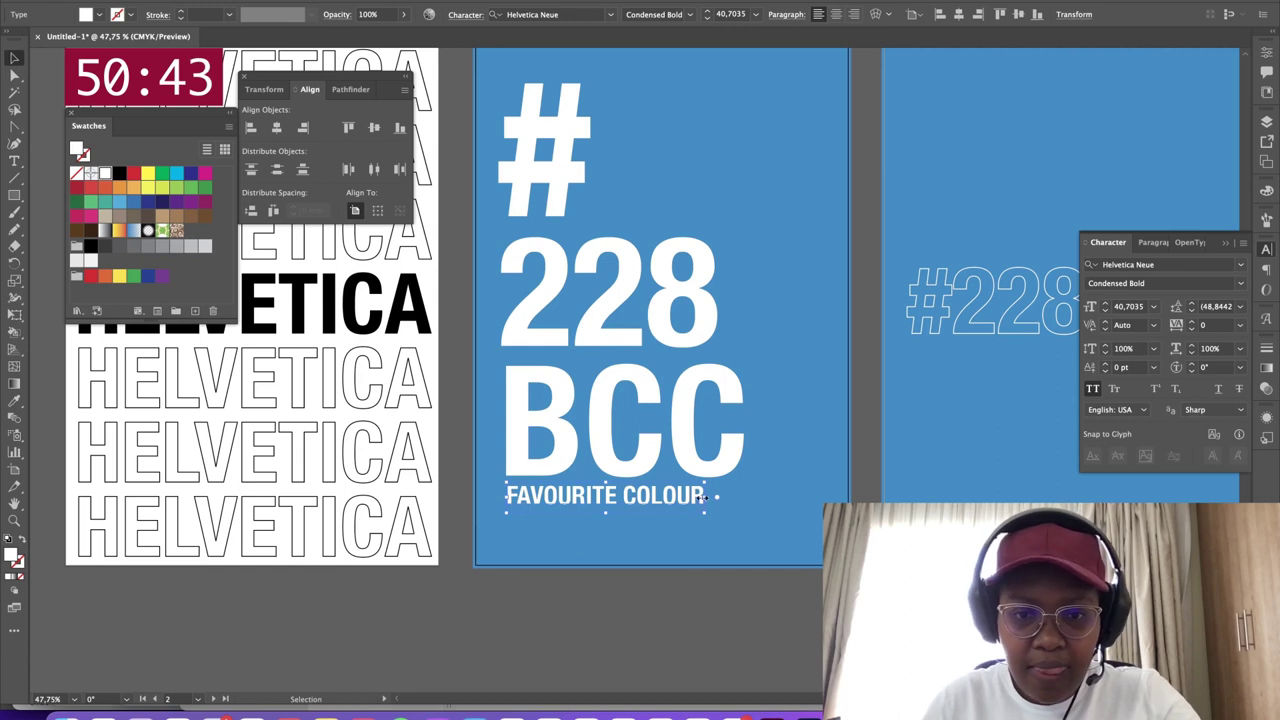
Shrink the favourite colour caption to about 31.1 pt and turn off its All Caps setting
key("shift+x")
left_click_drag(703, 501, 669, 484)
left_click(1092, 388)
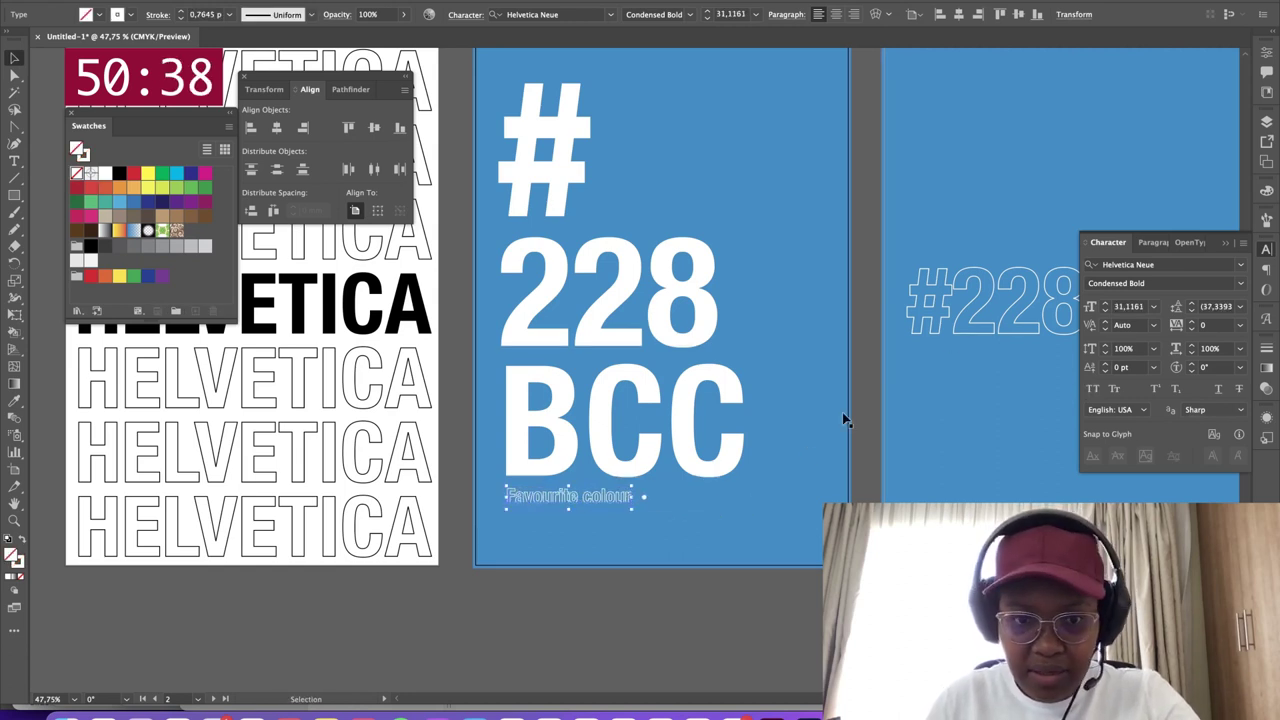
Give the favourite colour caption a solid white fill and the Helvetica Neue Thin style
left_click(1240, 287)
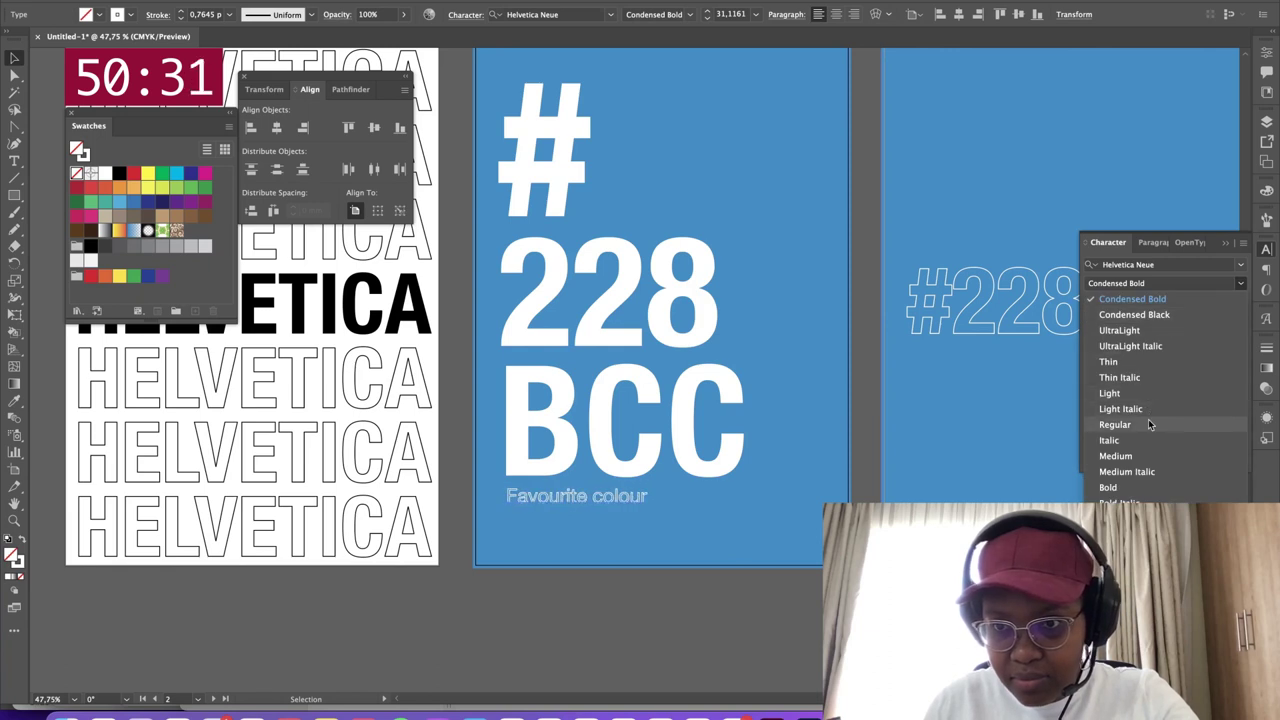
left_click(1140, 487)
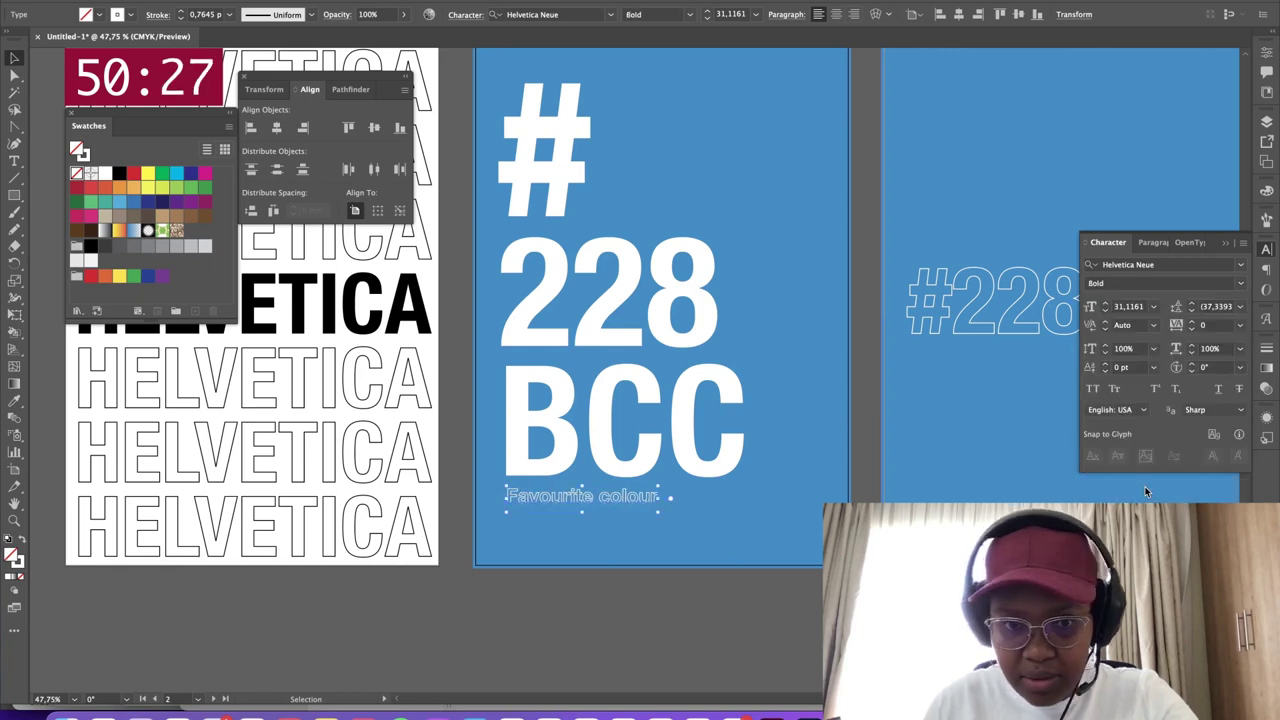
key("shift+x")
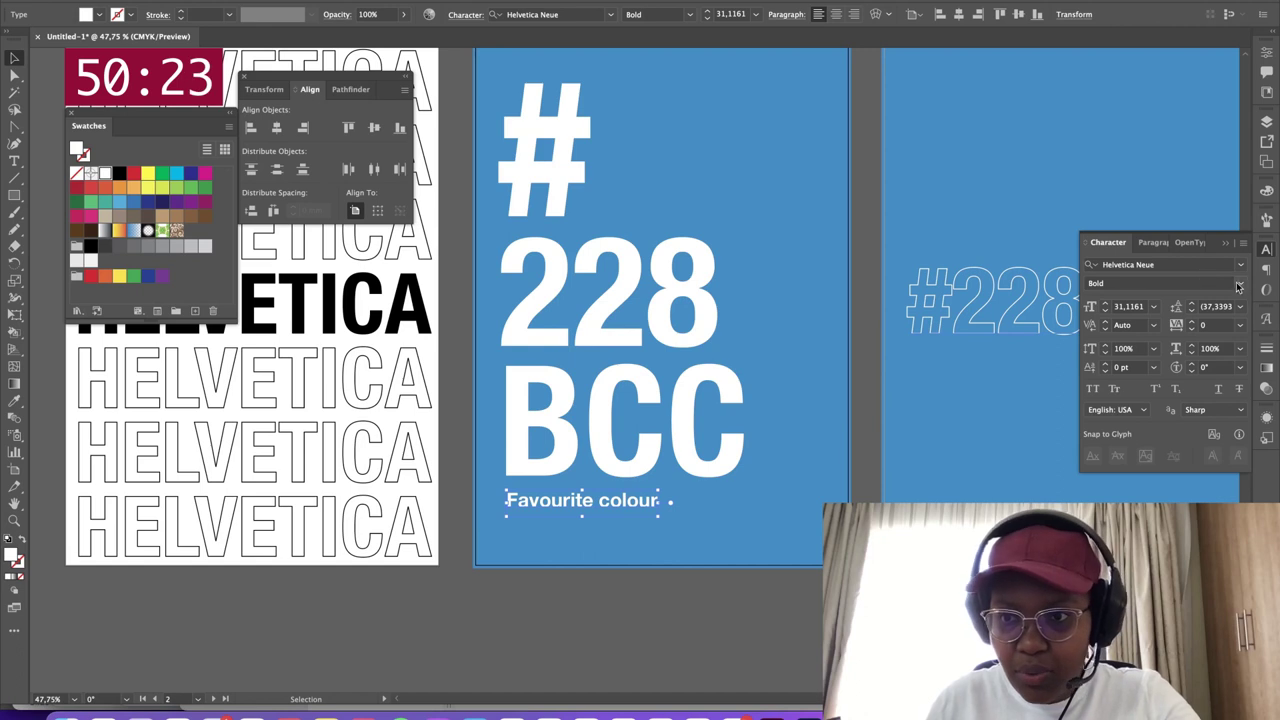
left_click(1237, 287)
left_click(1115, 393)
left_click(1240, 283)
left_click(1131, 363)
scroll(869, 347, "up", 2)
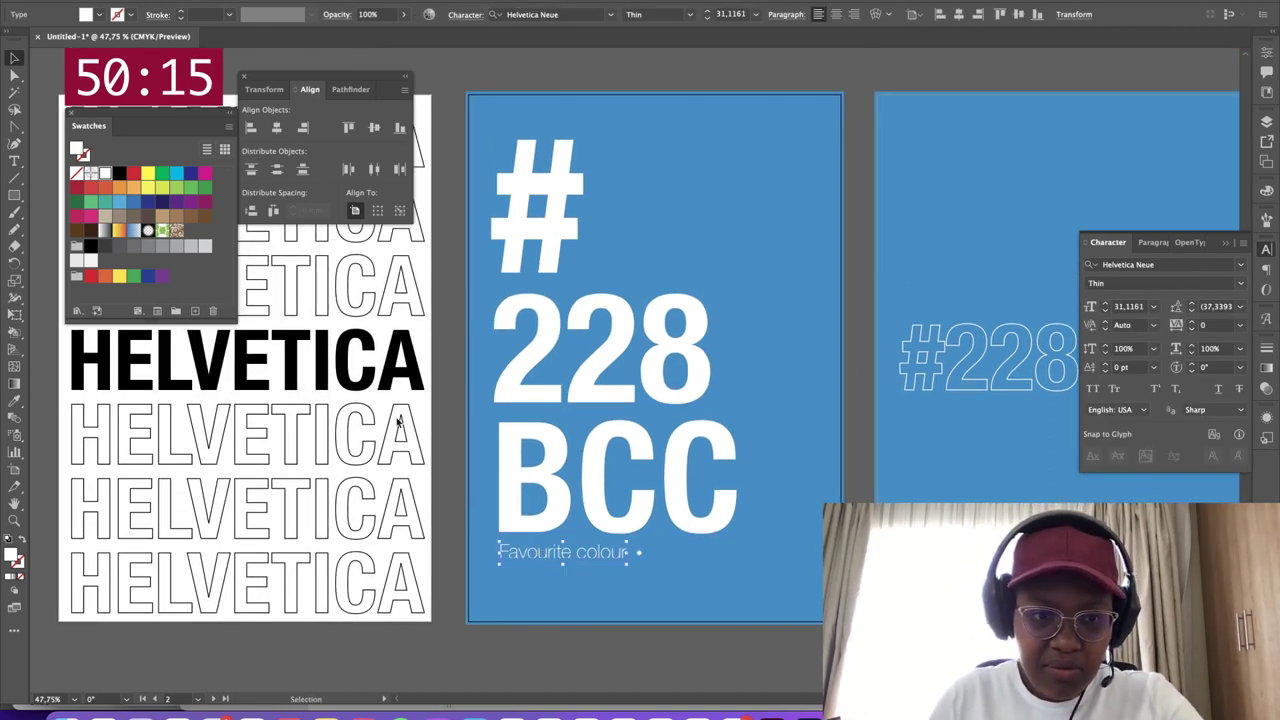
Replace the lowest outlined HELVETICA row on the white artboard with "FAVOURITE FONT"
scroll(397, 422, "left", 5)
double_click(614, 590)
type("FAVOU")
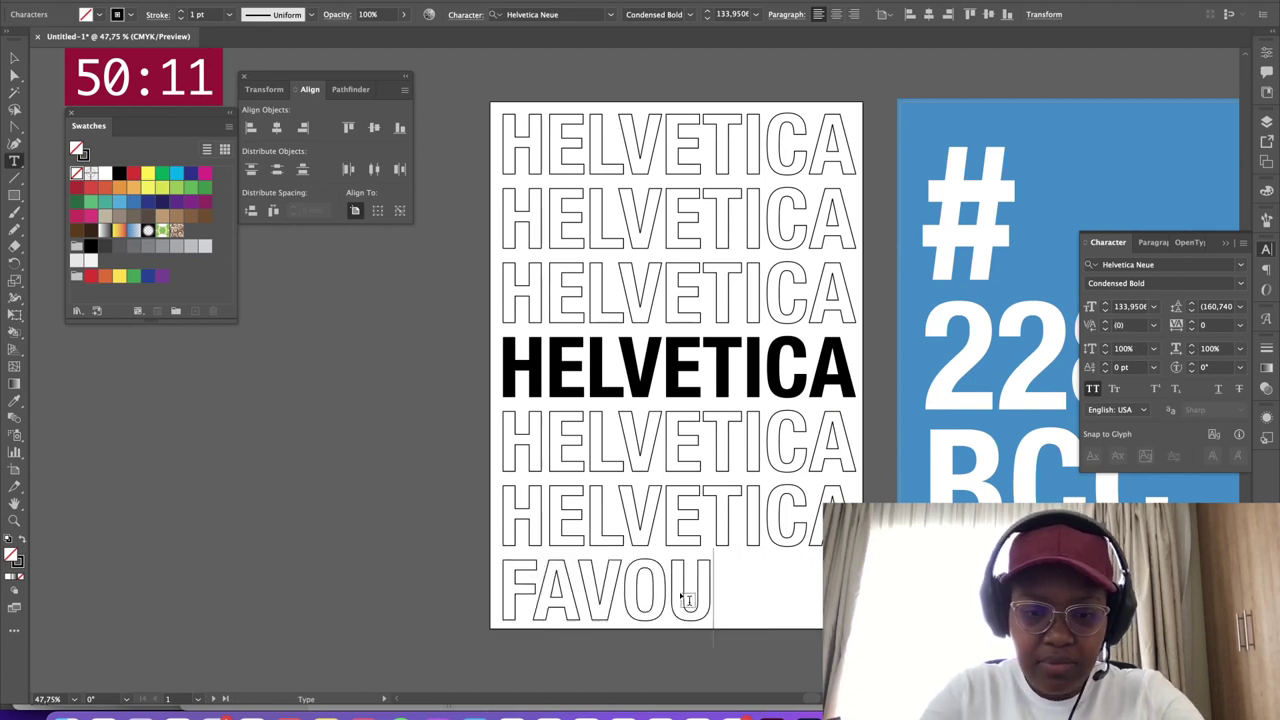
type("RIT")
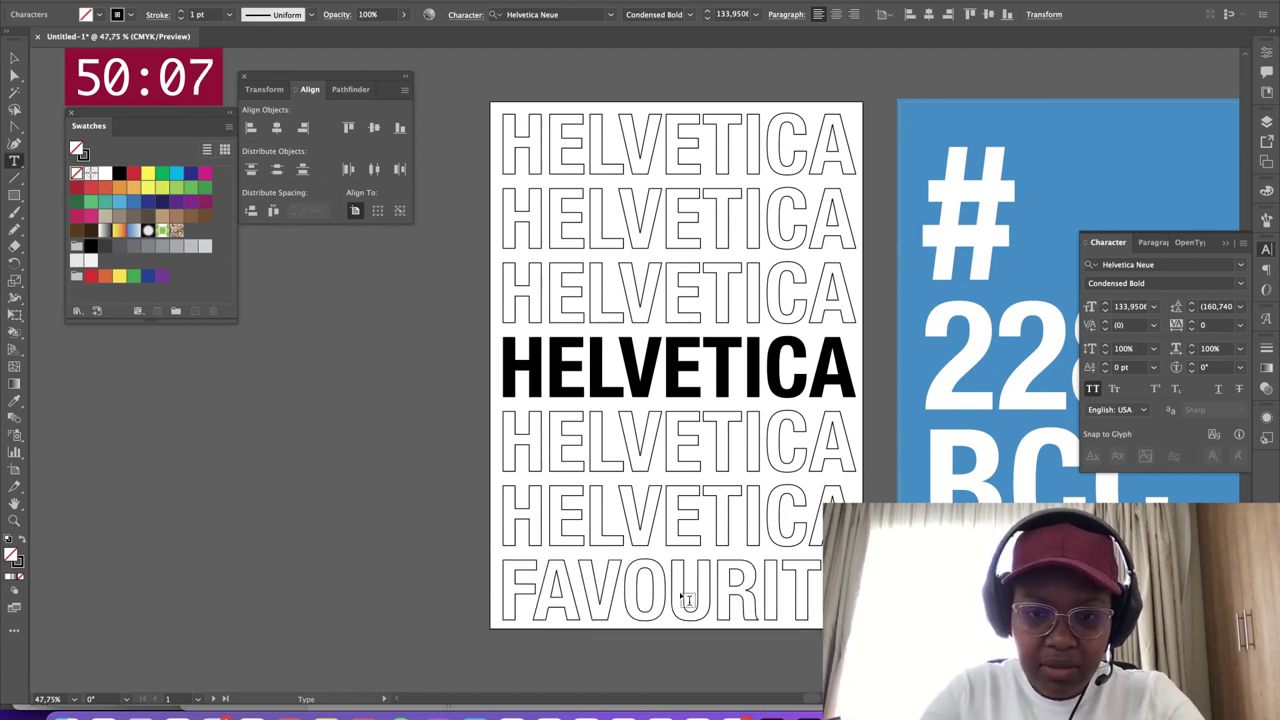
key("ctrl+a")
type("FAVOURITE FONT.")
key("Escape")
Shrink the FAVOURITE FONT row to about 30.15 pt and style it as solid black Helvetica Neue Thin
left_click_drag(531, 597, 530, 560)
key("shift+x")
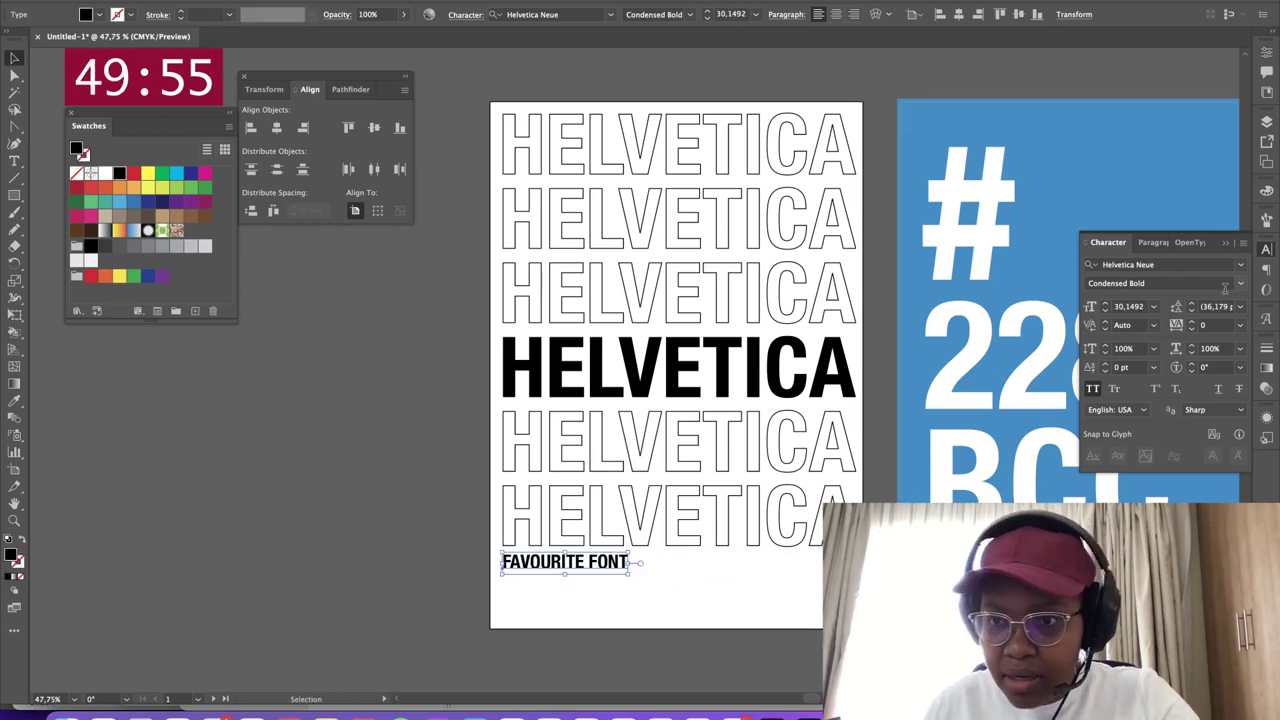
left_click(1241, 266)
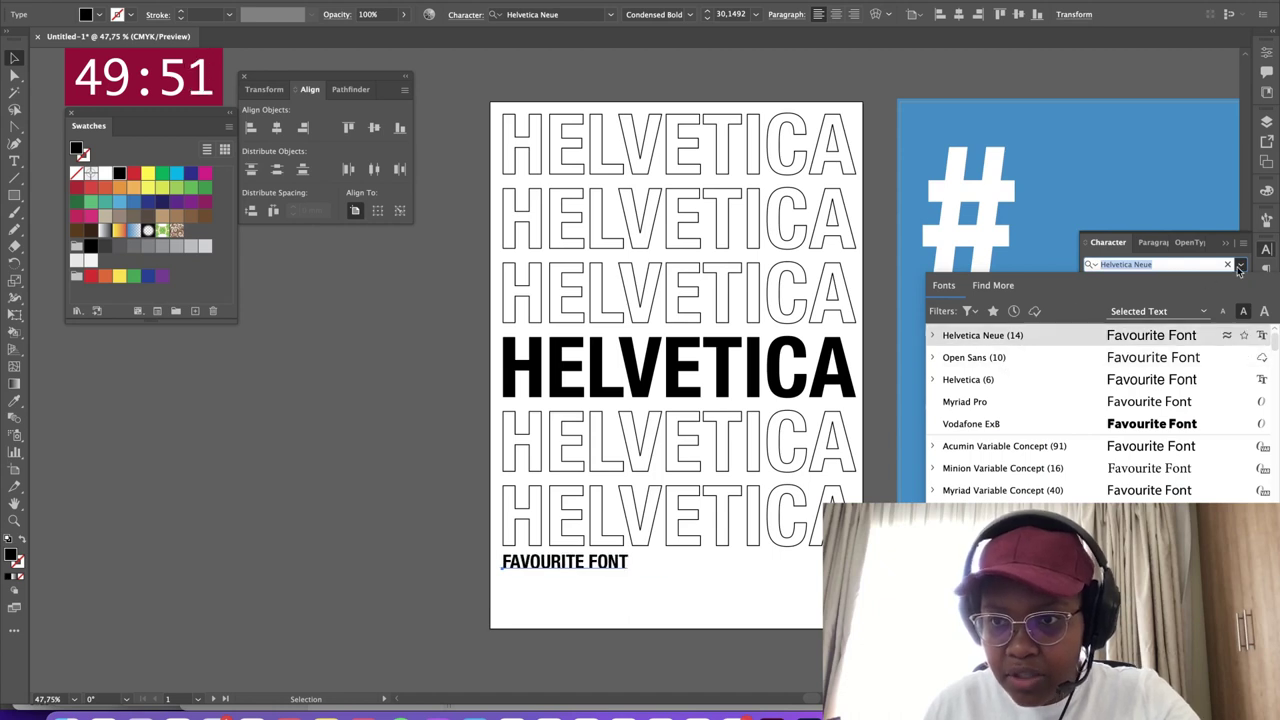
left_click(1241, 267)
left_click(1241, 283)
left_click(1110, 361)
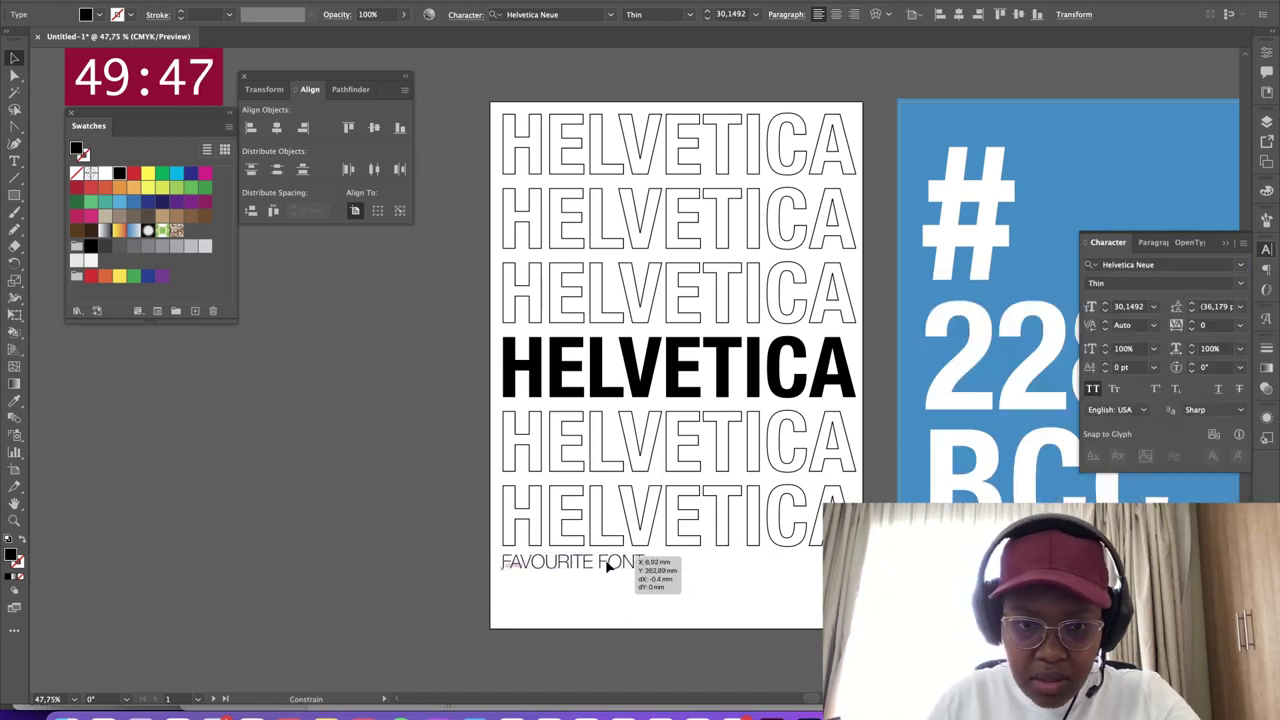
Turn off All Caps for the favourite font caption and correct its wording to "Favourite font"
left_click_drag(652, 556, 518, 523)
left_click(1093, 388)
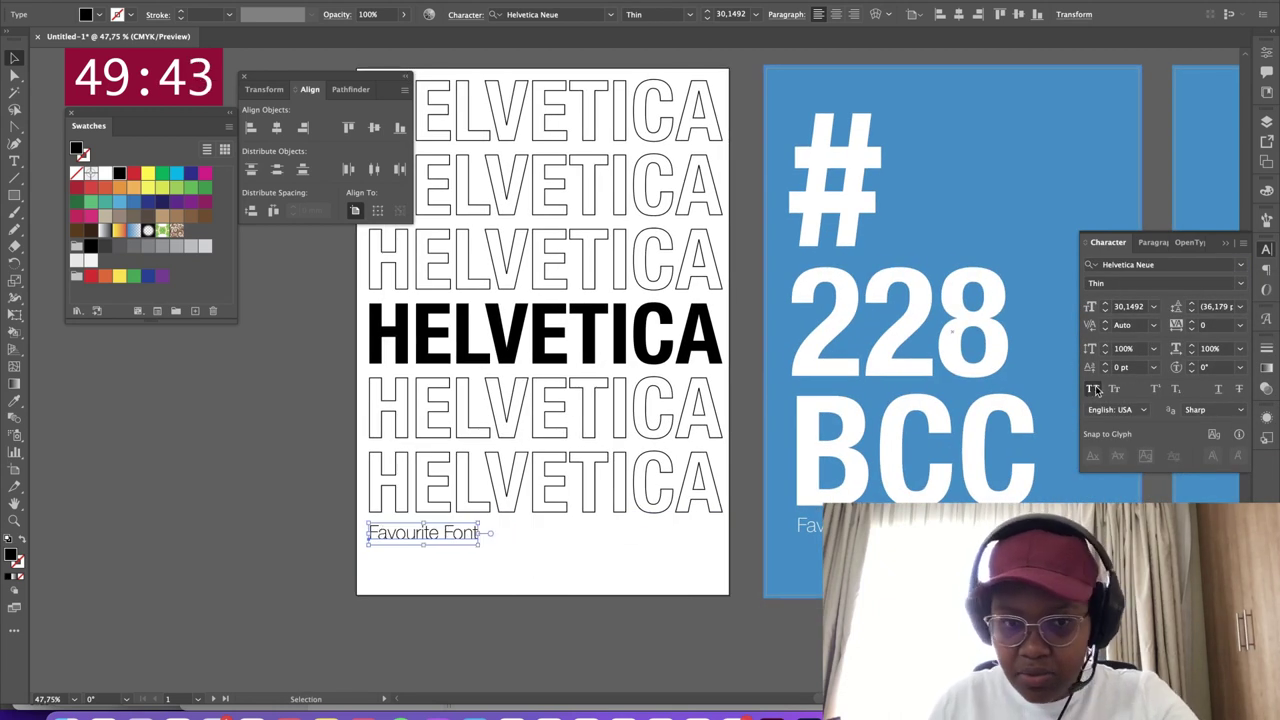
double_click(455, 535)
key("BackSpace")
type("c")
key("Escape")
double_click(453, 537)
key("BackSpace")
key("Escape")
left_click(484, 539)
left_click_drag(458, 532, 499, 538)
left_click(499, 541)
left_click(597, 576)
left_click_drag(721, 325, 738, 375)
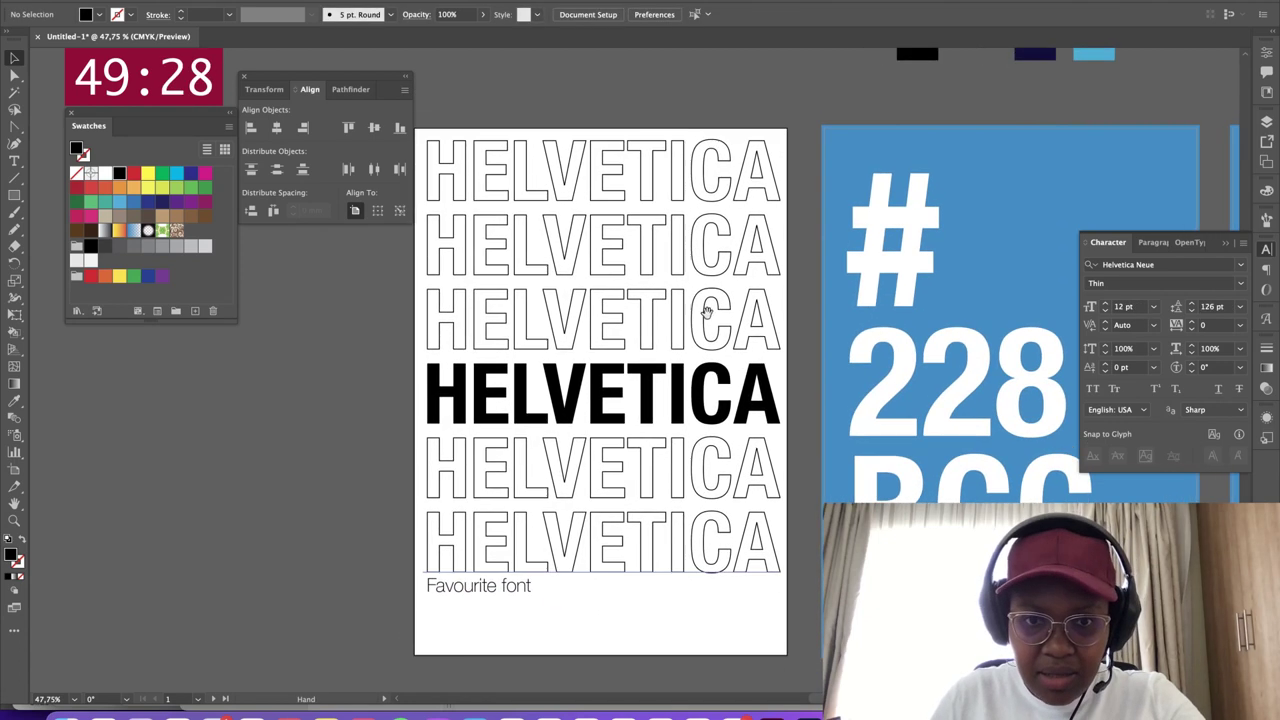
Move the five outlined HELVETICA rows off the white artboard, keeping only the solid HELVETICA row and the caption
left_click(621, 328)
left_click(677, 155, "shift")
left_click(677, 155, "shift")
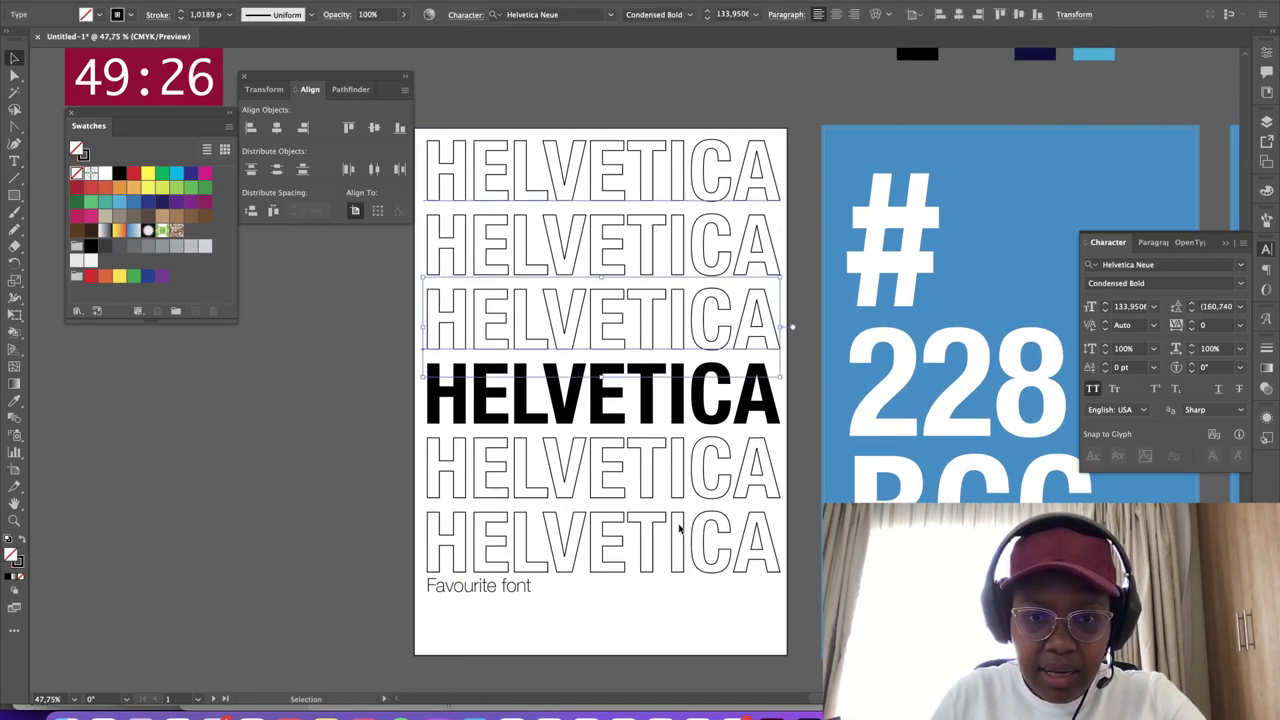
left_click(680, 521, "shift")
left_click(690, 539, "shift")
left_click_drag(735, 470, 305, 490)
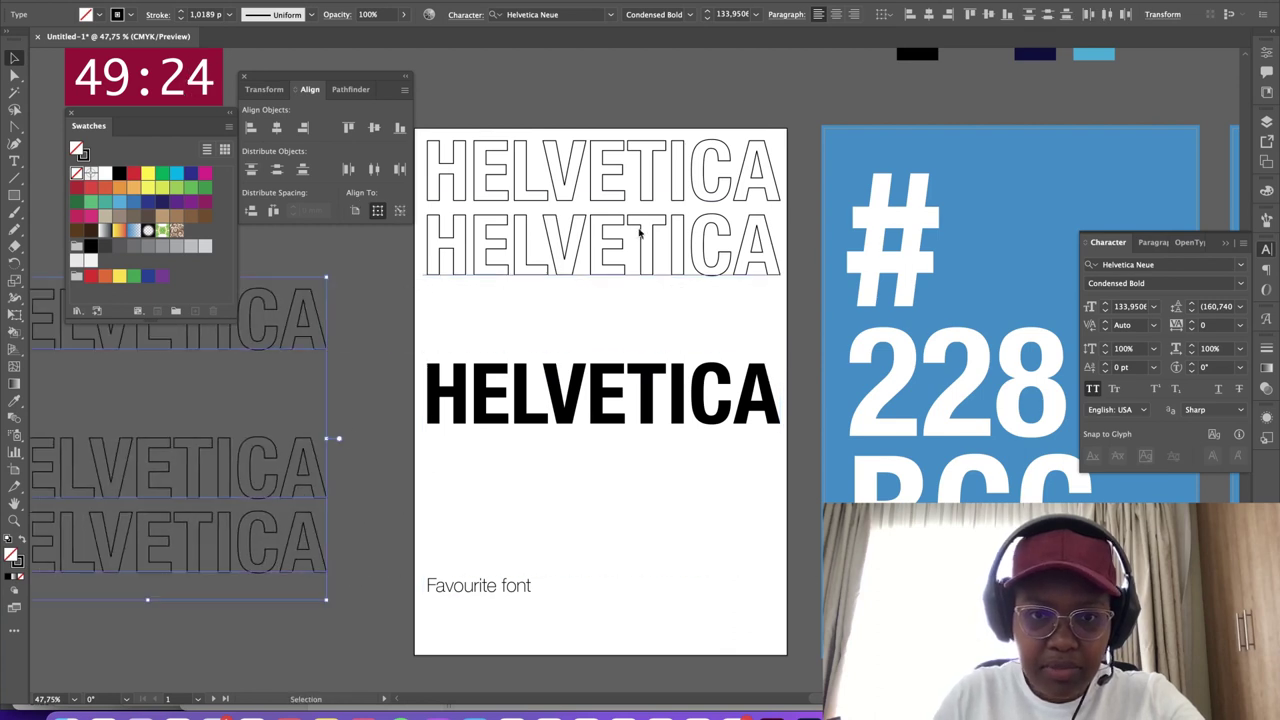
key("ctrl+z")
left_click(680, 258, "shift")
left_click(686, 166, "shift")
left_click_drag(749, 271, 330, 314)
Break the solid HELVETICA text into three lines reading HEL, VET and ICA
double_click(607, 405)
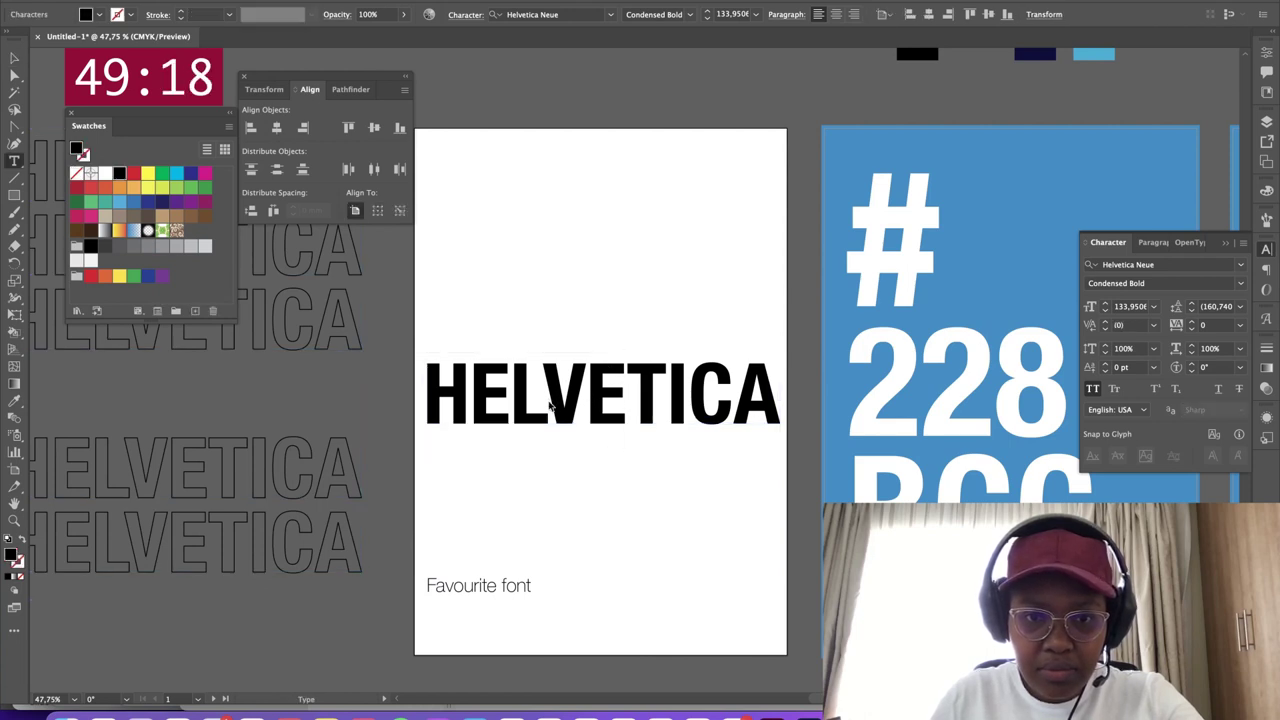
key("Return")
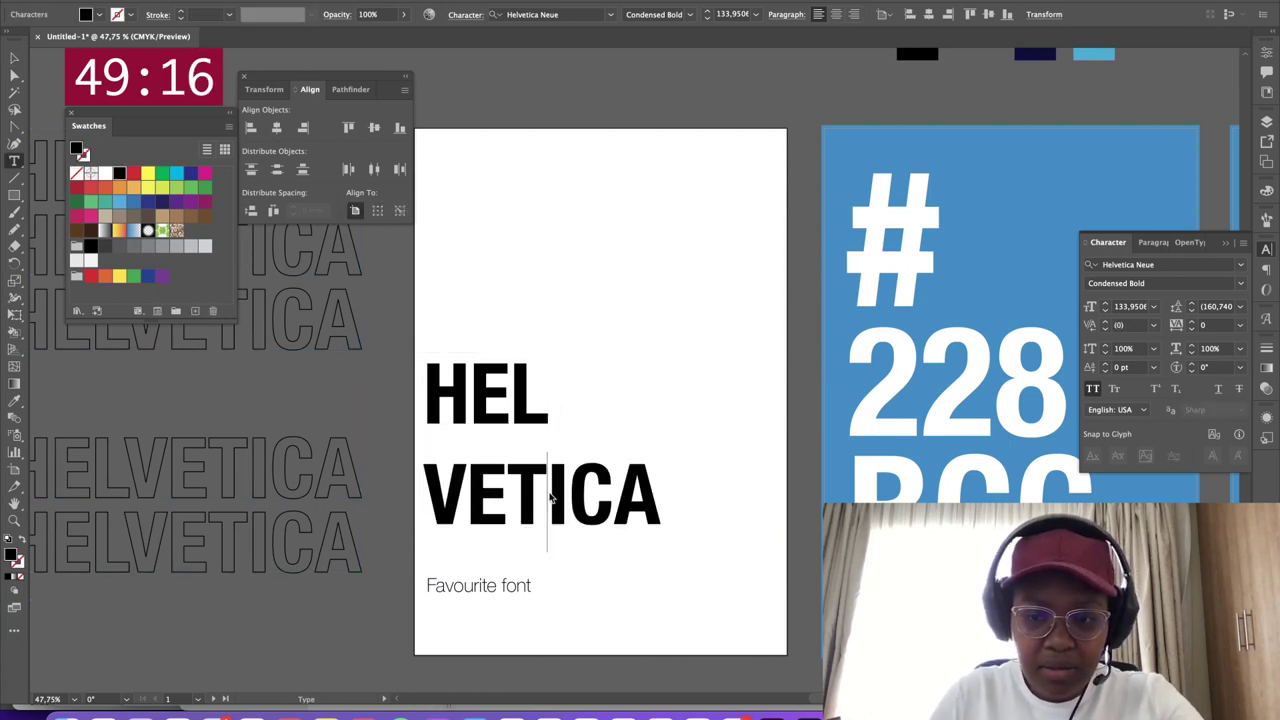
key("Return")
key("Escape")
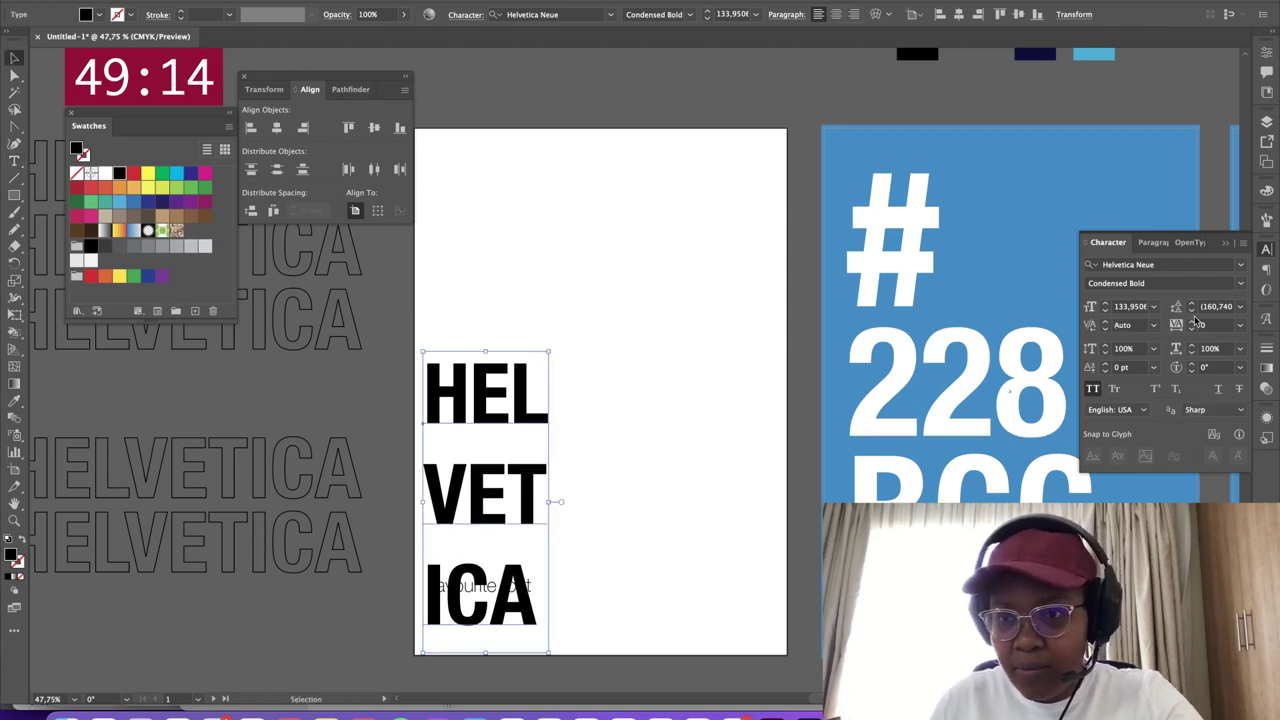
Tighten the leading of the three-line HEL VET ICA heading so its lines sit closer together
left_click(1192, 311)
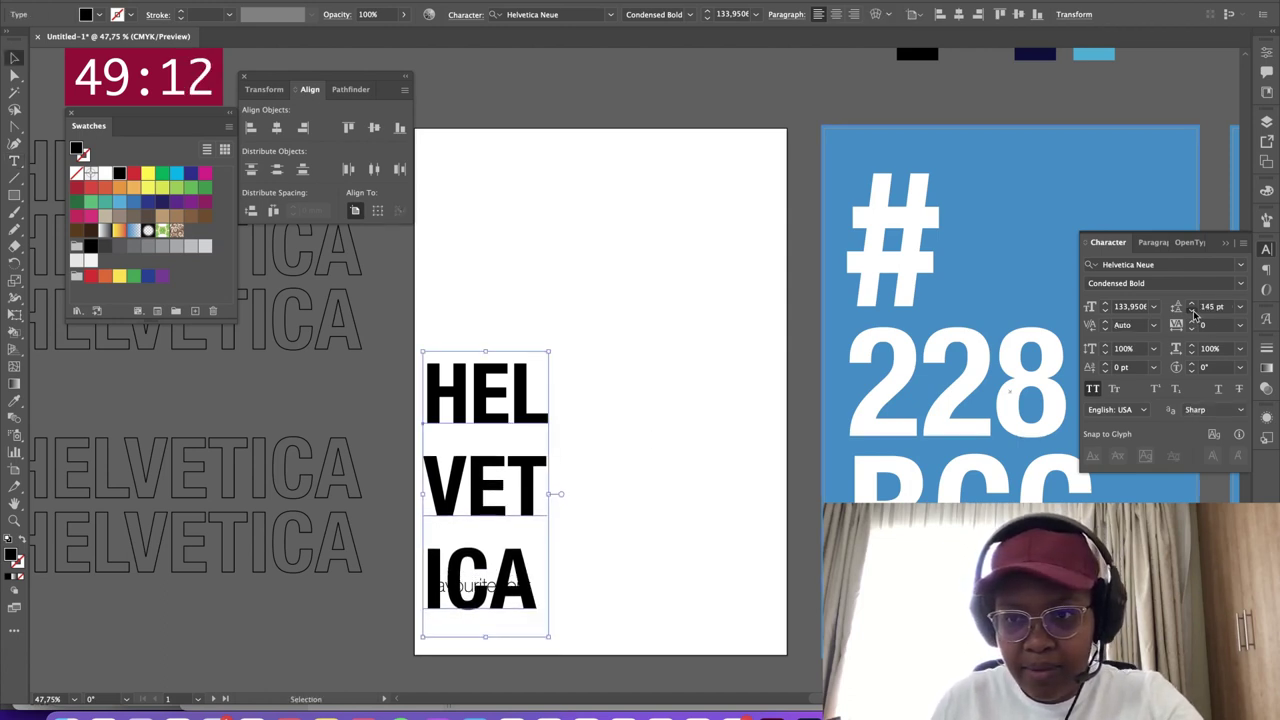
left_click(1191, 311)
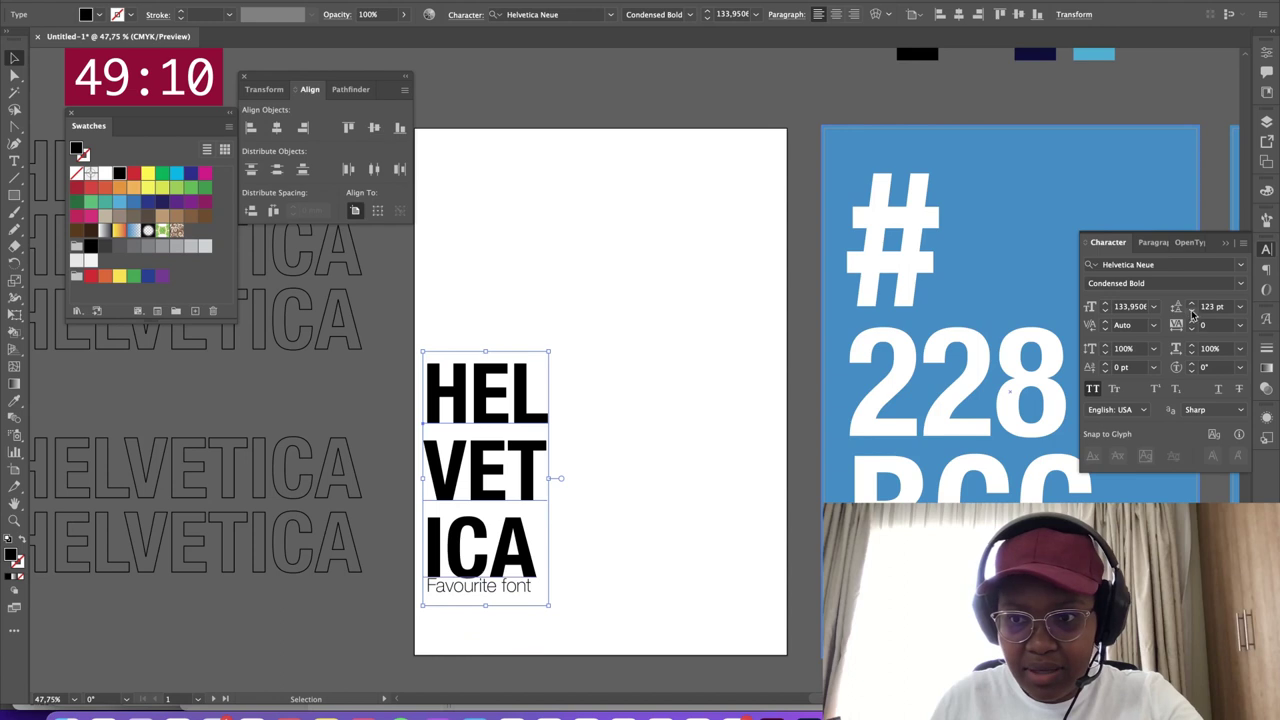
left_click(1192, 312)
left_click(998, 422)
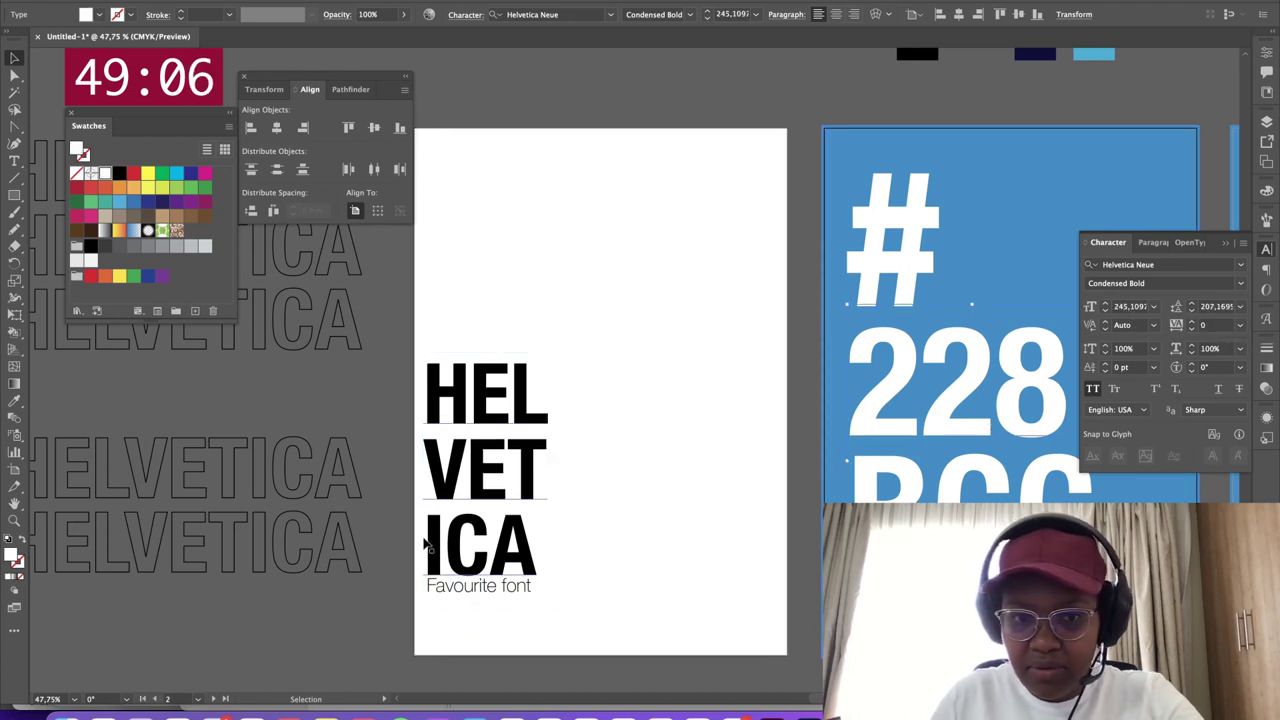
left_click(502, 456)
left_click(1192, 313)
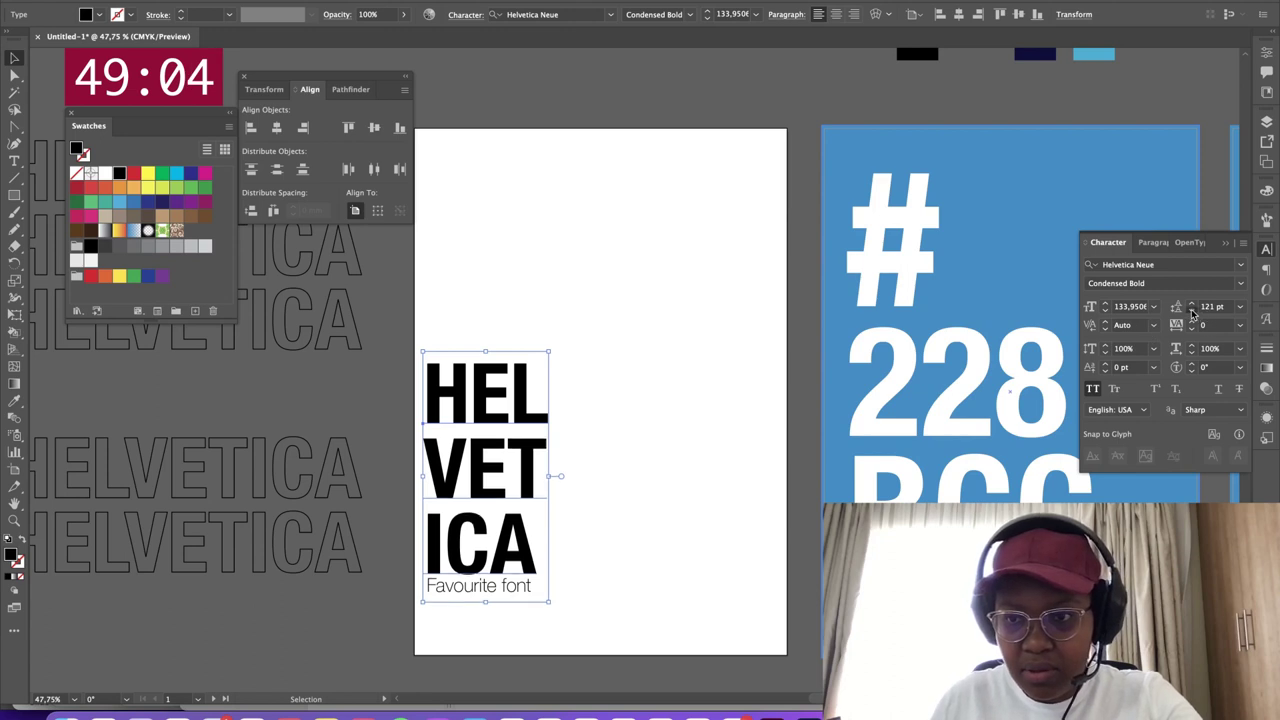
left_click(1192, 313)
left_click(1192, 313)
left_click(1192, 313)
Scale the HEL VET ICA heading up to about 228.73 pt and fit it above the Favourite font caption
left_click_drag(502, 430, 530, 420)
left_click_drag(553, 342, 637, 168)
left_click_drag(565, 343, 582, 362)
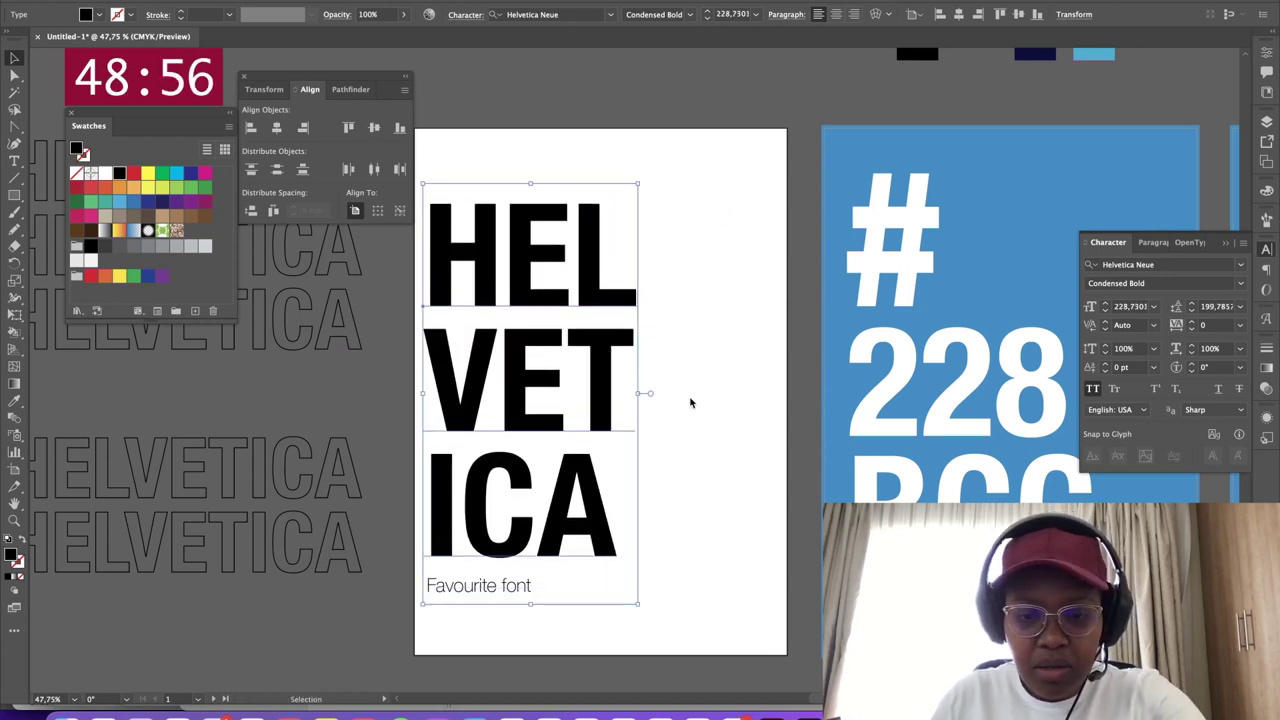
left_click(691, 403)
Match the HEL VET ICA heading to the #228BCC poster's type, about 245.1 pt with 207.17 pt leading, and fill it black
key("i")
left_click(893, 258)
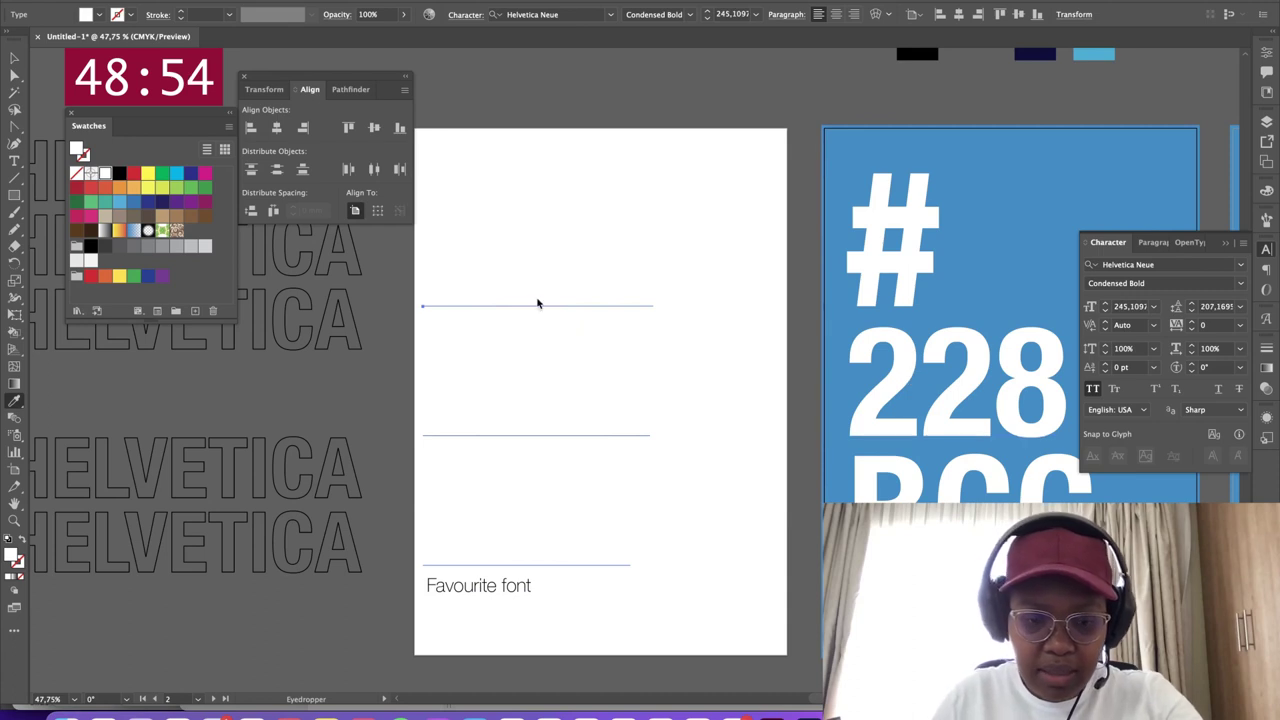
left_click(91, 246)
key("v")
left_click(626, 128)
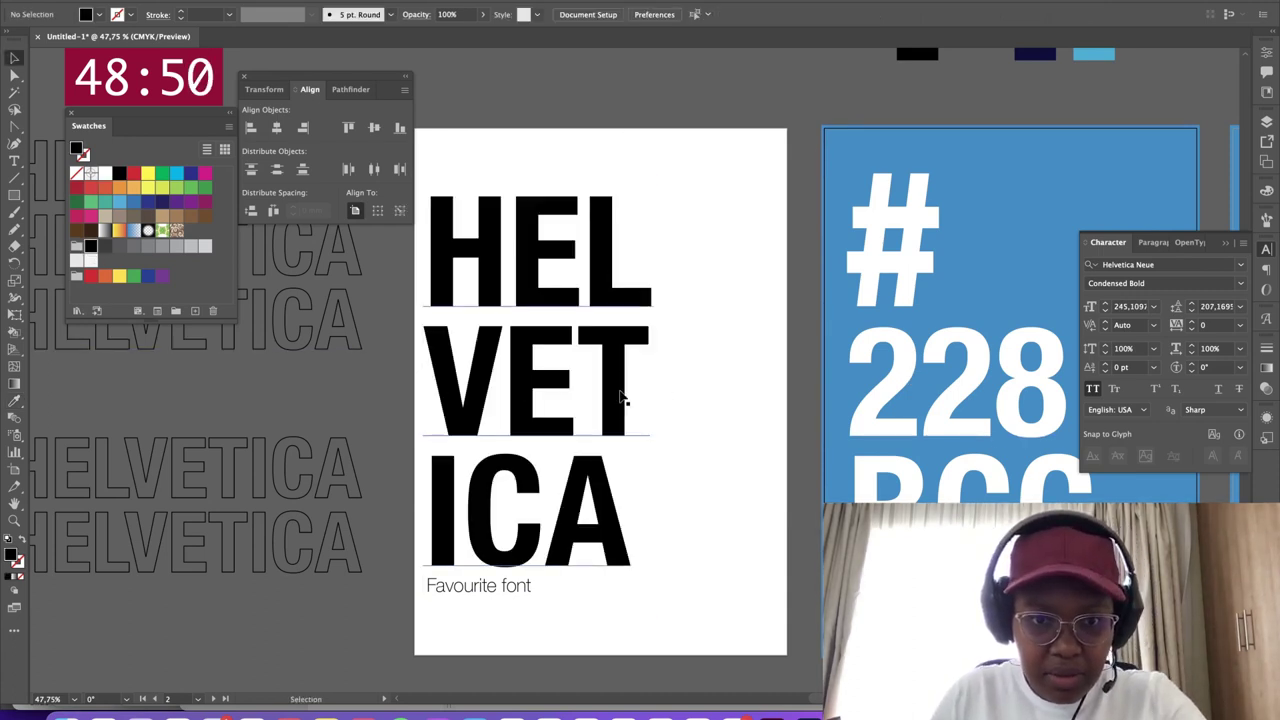
mouse_move(575, 347)
left_mouse_down()
mouse_move(571, 366)
mouse_move(575, 355)
left_mouse_up()
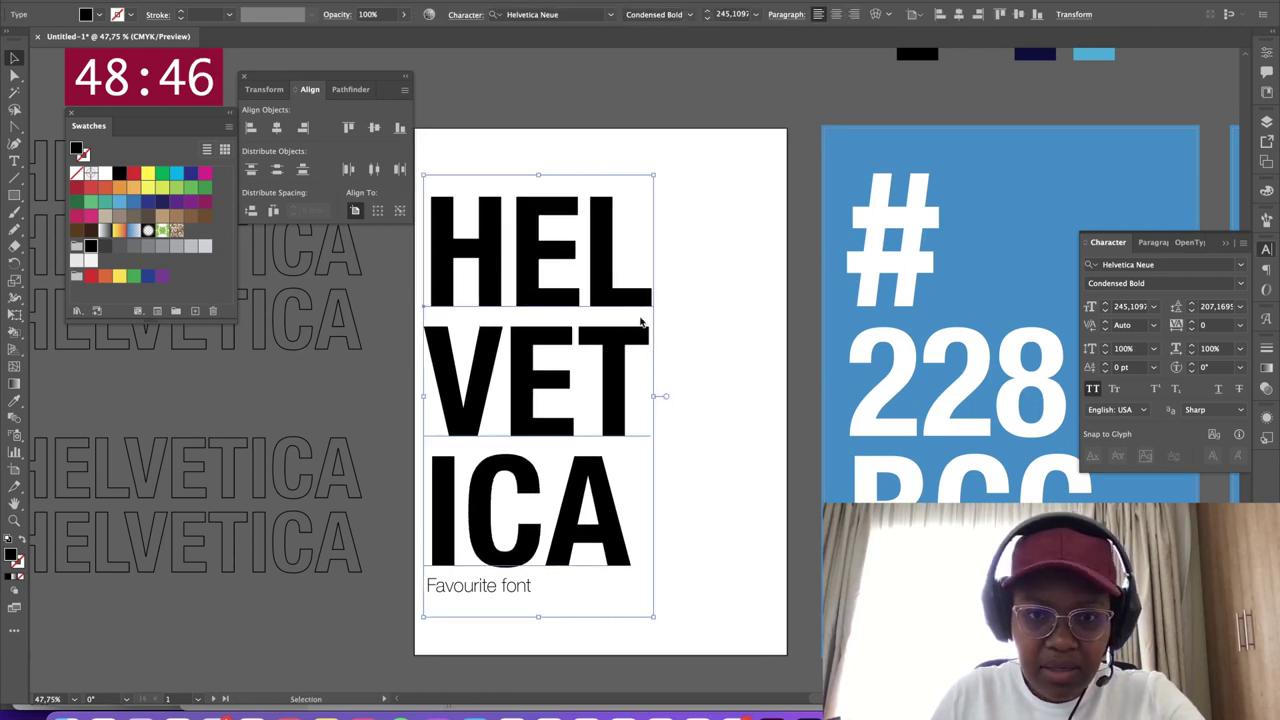
Rebreak the heading into two lines reading HELVE and TICA
double_click(601, 348)
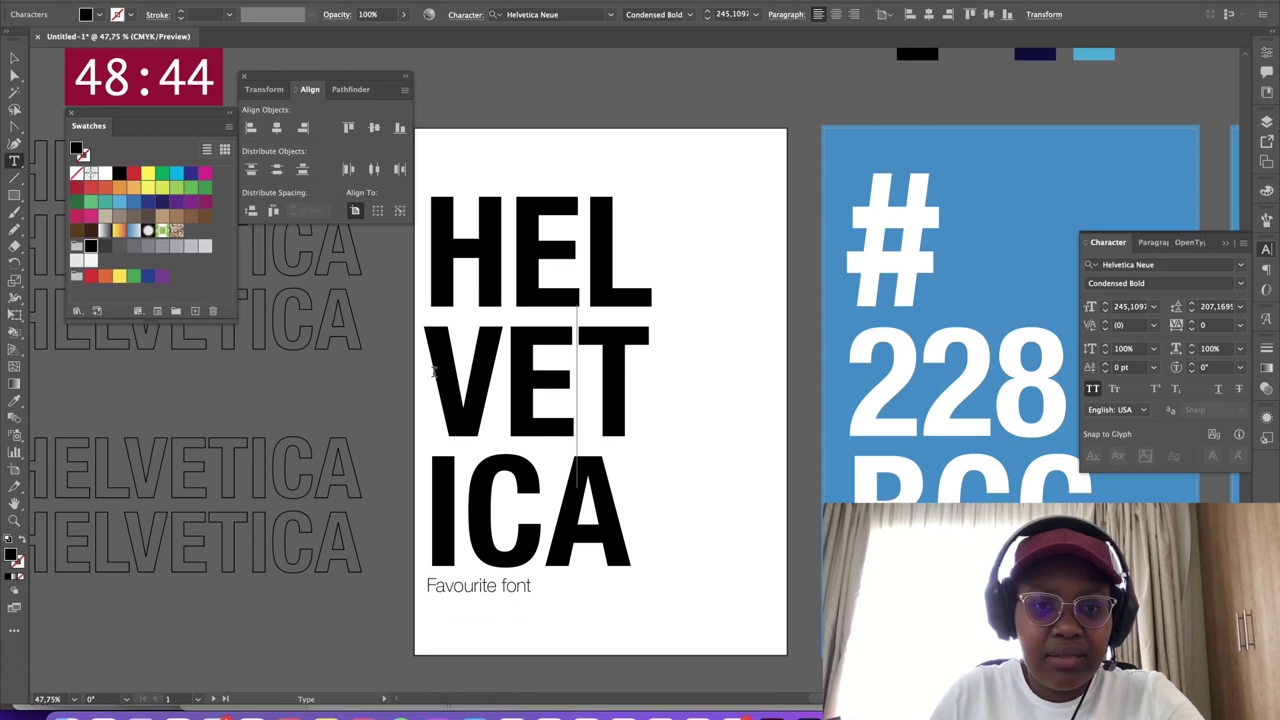
key("BackSpace")
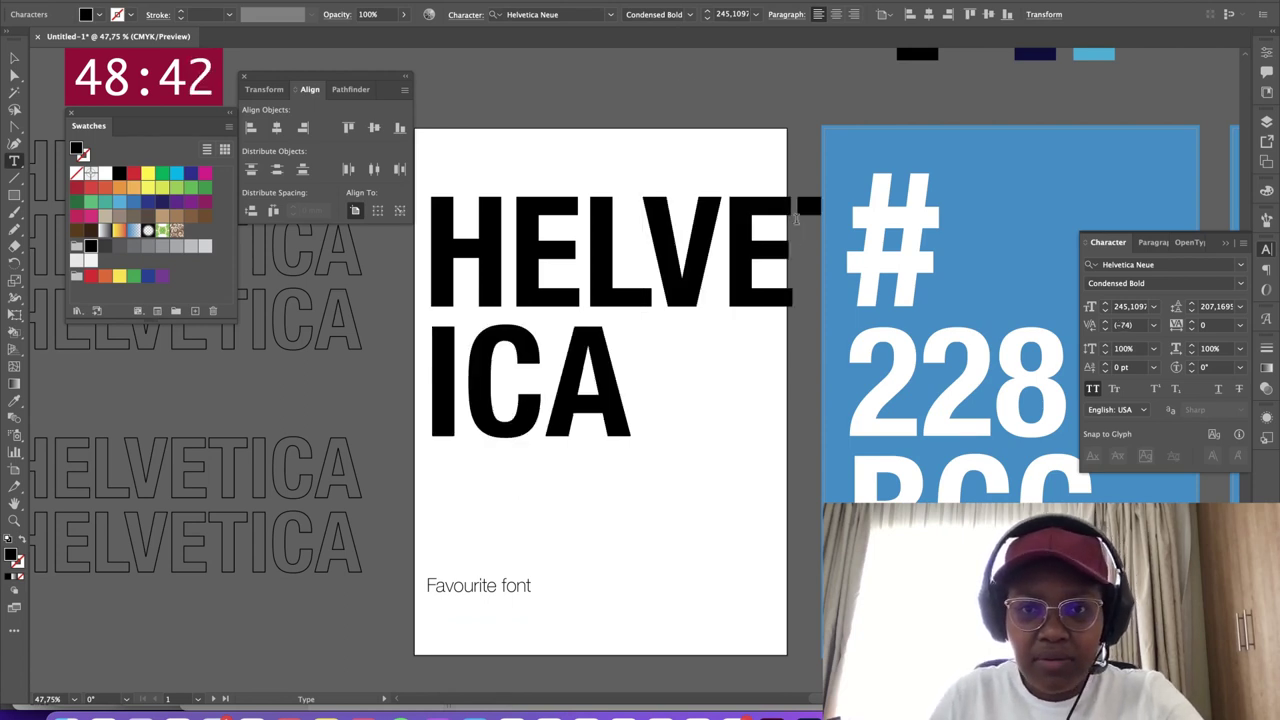
key("Return")
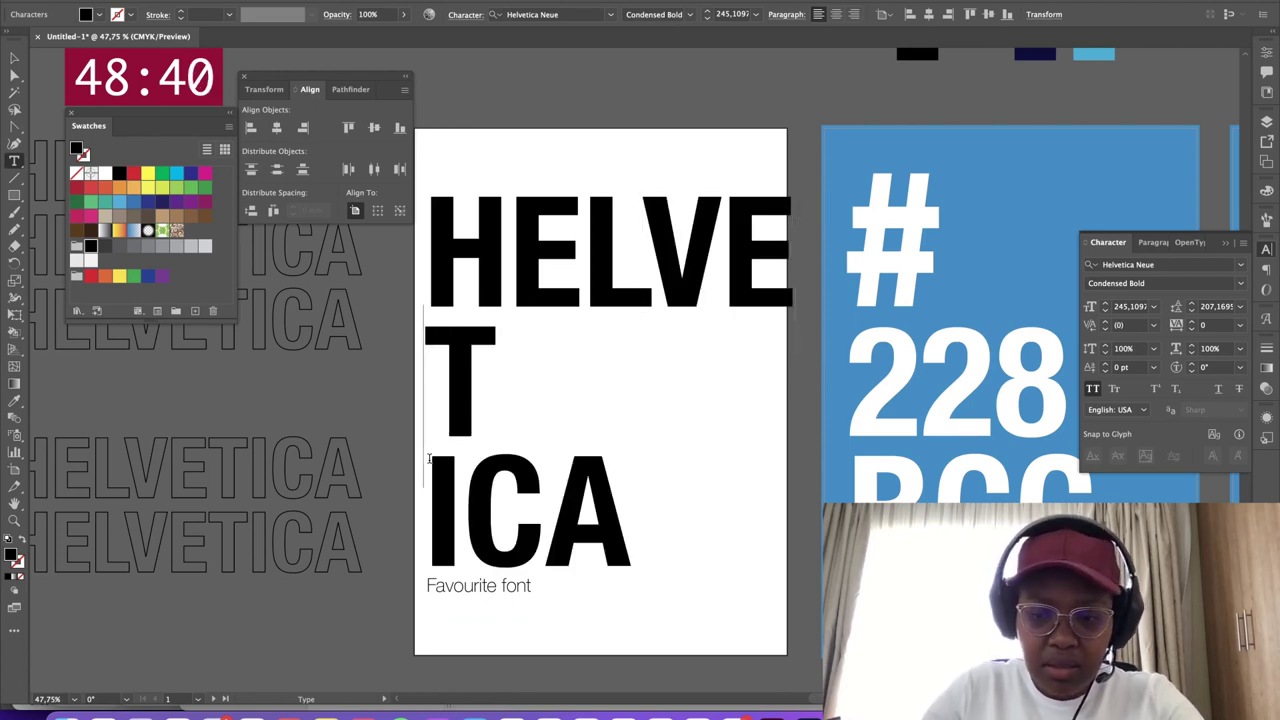
key("BackSpace")
key("Escape")
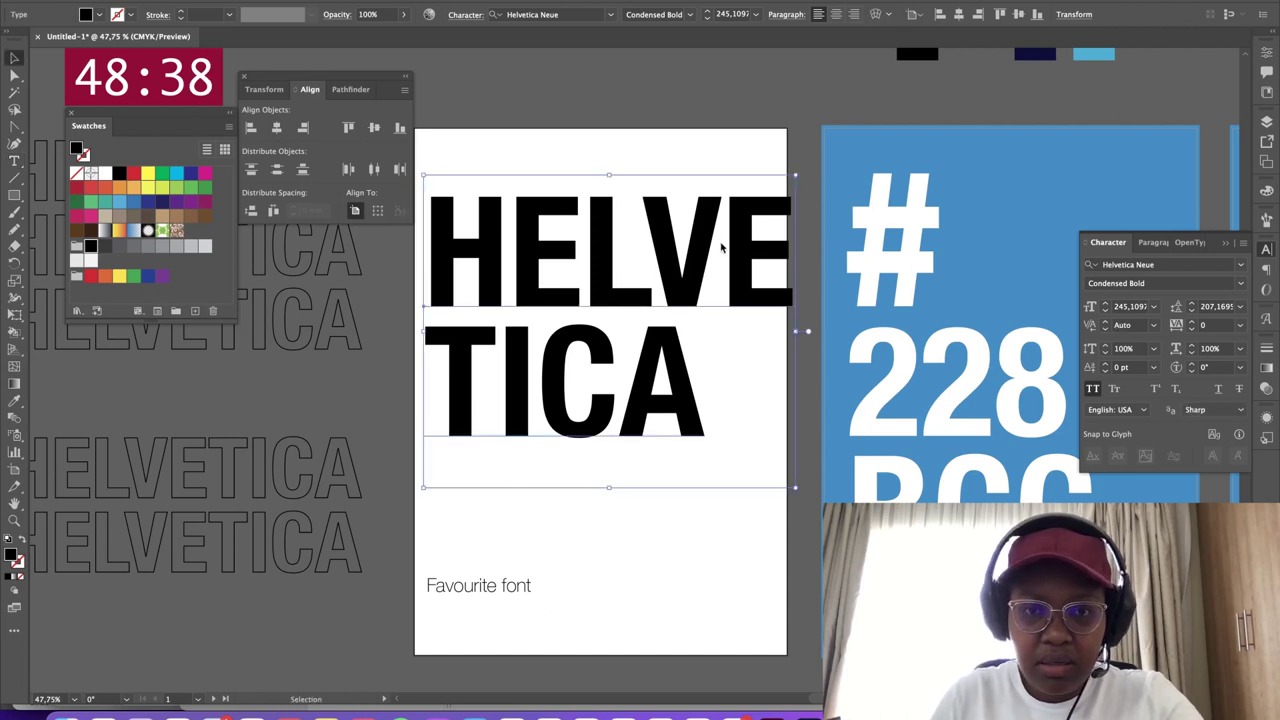
Scale the HELVE TICA heading to about 219.23 pt, shift it down the artboard and place the Favourite font caption directly beneath it
left_click_drag(800, 333, 760, 331)
left_click(758, 90)
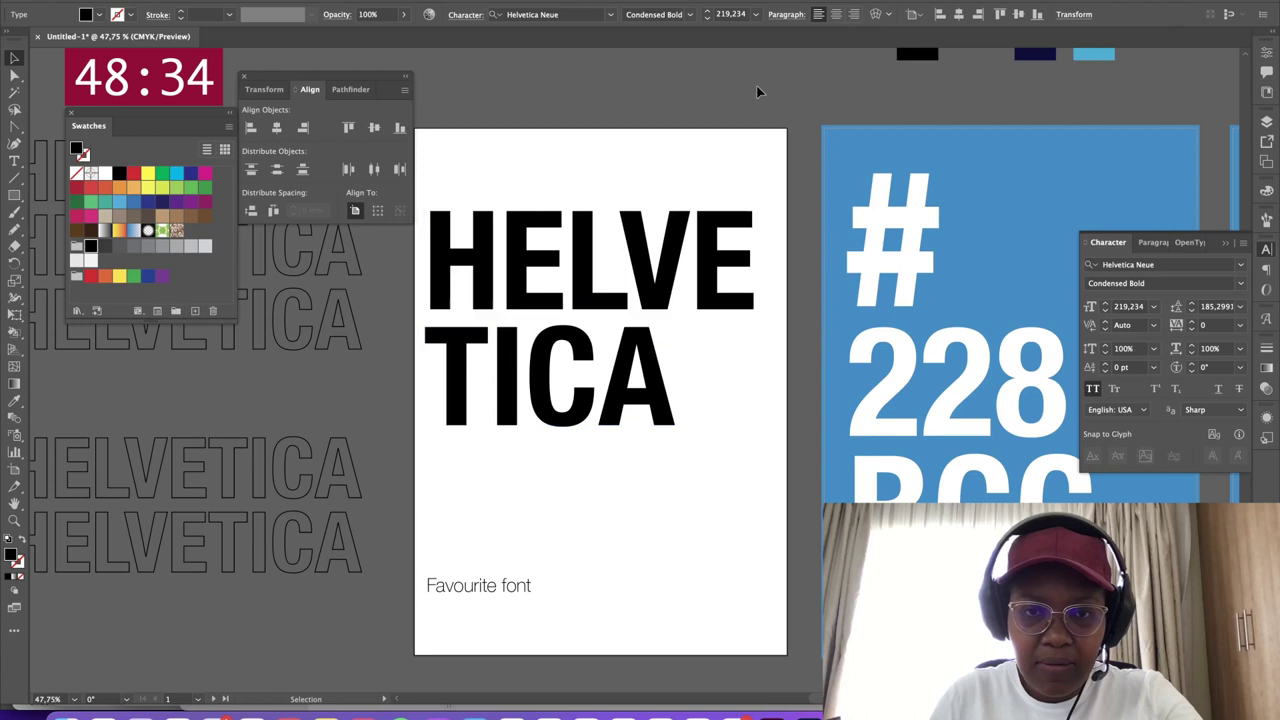
left_click_drag(504, 580, 508, 427)
left_click_drag(575, 350, 574, 394)
left_click_drag(787, 399, 684, 402)
left_click(684, 403)
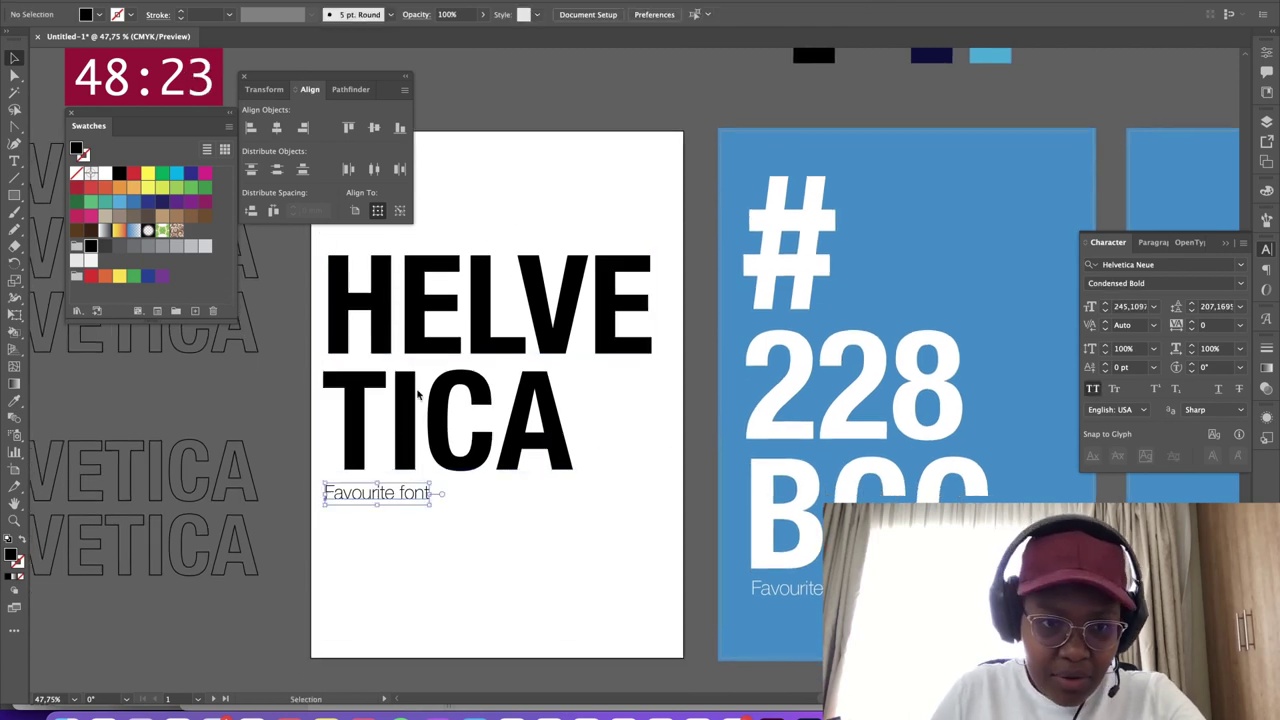
Left-align the Favourite font caption with HELVE TICA and the Favourite colour caption with #228BCC
left_click(466, 413, "shift")
left_click(910, 15)
left_click(607, 160)
scroll(640, 230, "right", 5)
left_click(698, 463)
left_click(676, 560, "shift")
left_click(910, 15)
left_click(826, 77)
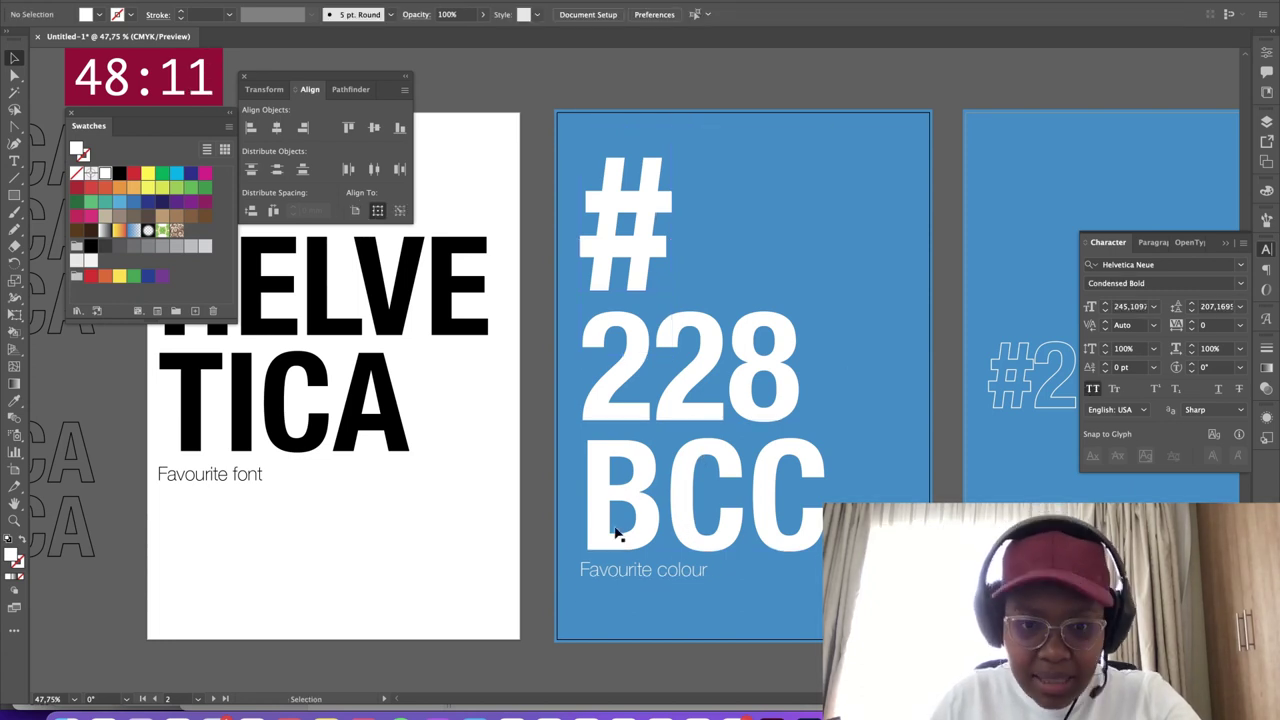
Nudge the Favourite colour and Favourite font captions sideways to line up visually with their headings' letters
left_click(650, 571)
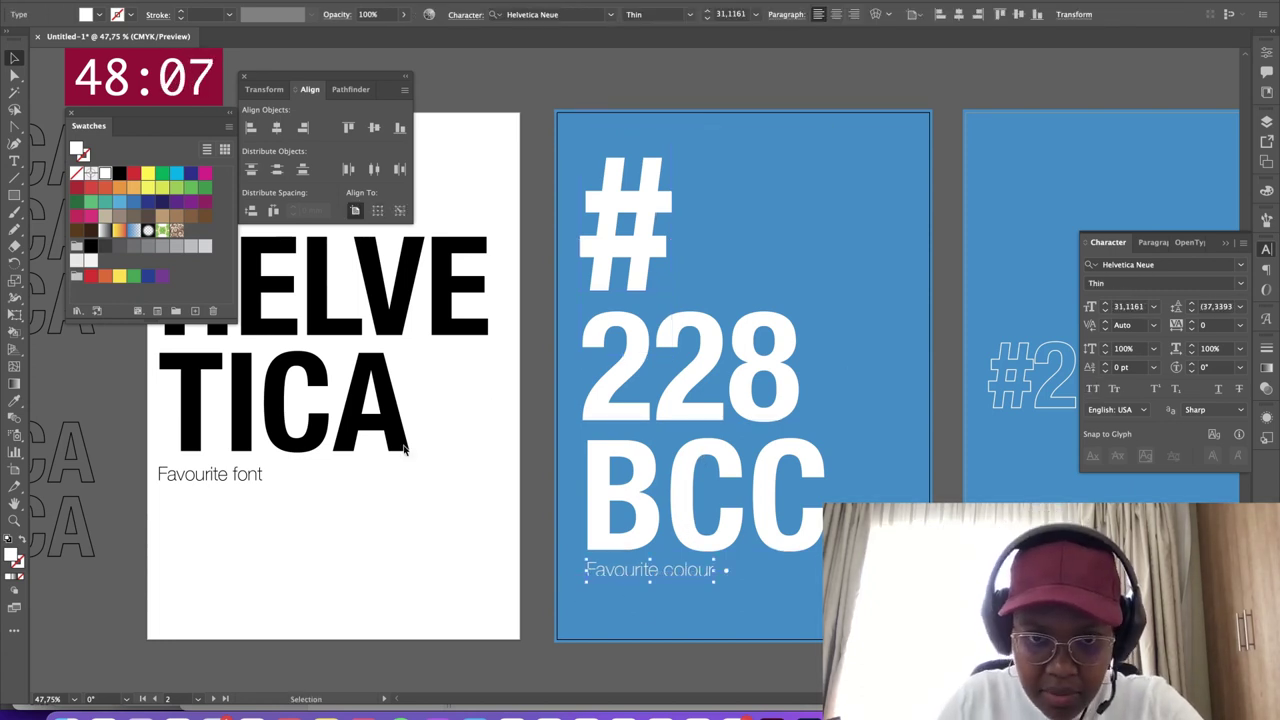
scroll(590, 415, "left", 5)
left_click(475, 470)
left_click_drag(476, 470, 478, 470)
key("Left")
key("Left")
key("Left")
left_click(769, 363)
Enlarge the HELVE TICA heading to about 229.93 pt so it spans the white artboard's margins
scroll(760, 365, "right", 4)
scroll(750, 366, "left", 3)
left_click(414, 532)
left_click_drag(676, 243, 677, 243)
left_click(806, 251)
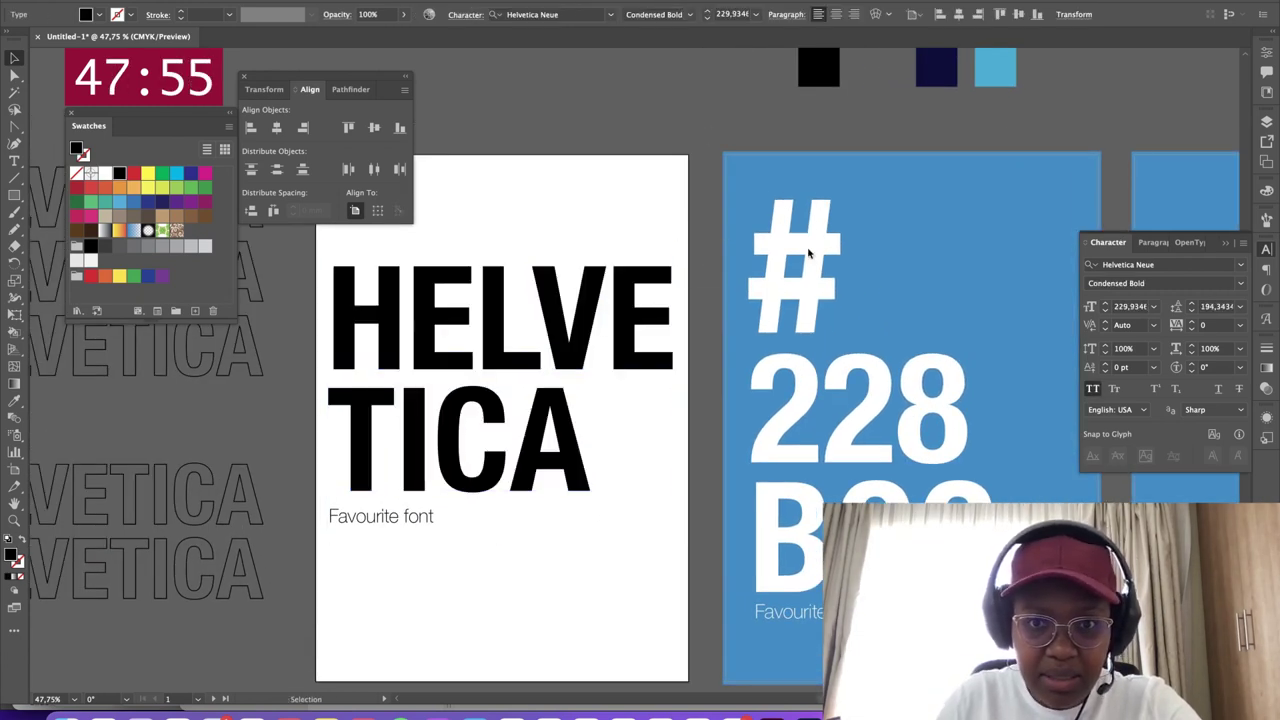
left_click_drag(848, 276, 611, 251)
Recolour the HELVE TICA heading and the Favourite font caption with the blue sampled from the neighbouring poster
scroll(738, 332, "left", 5)
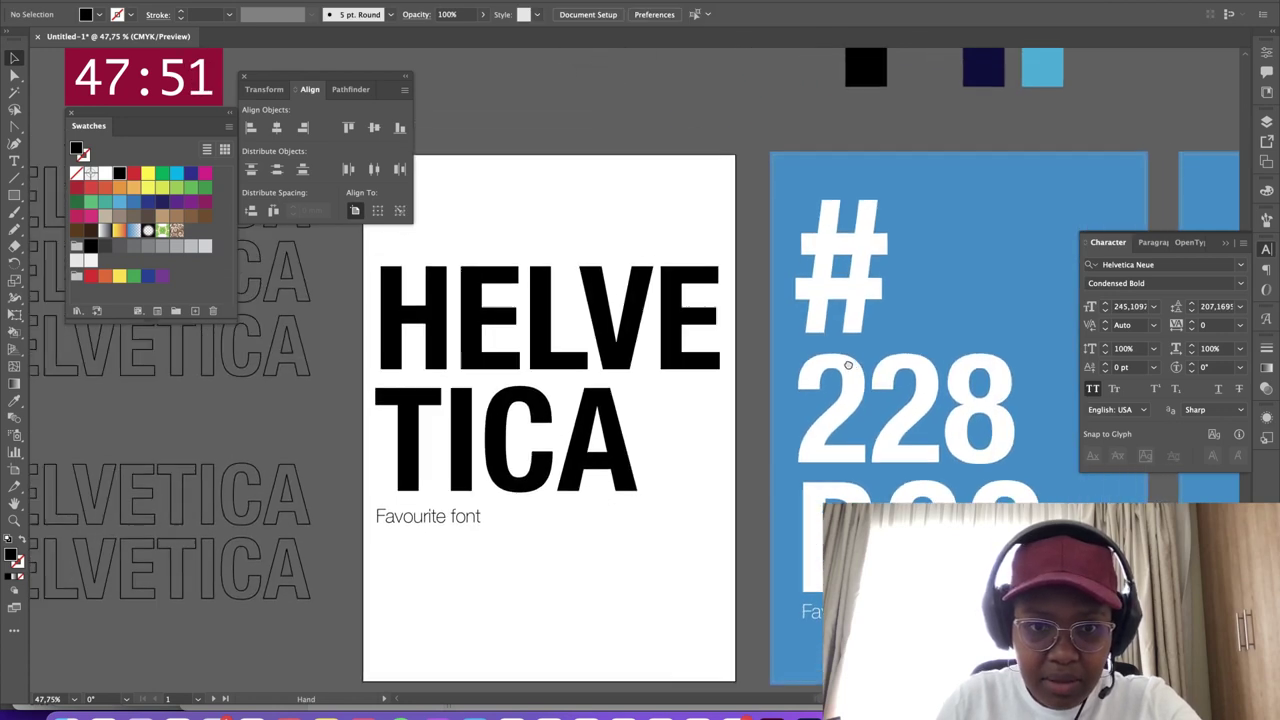
left_click(575, 325)
left_click(437, 490, "shift")
key("i")
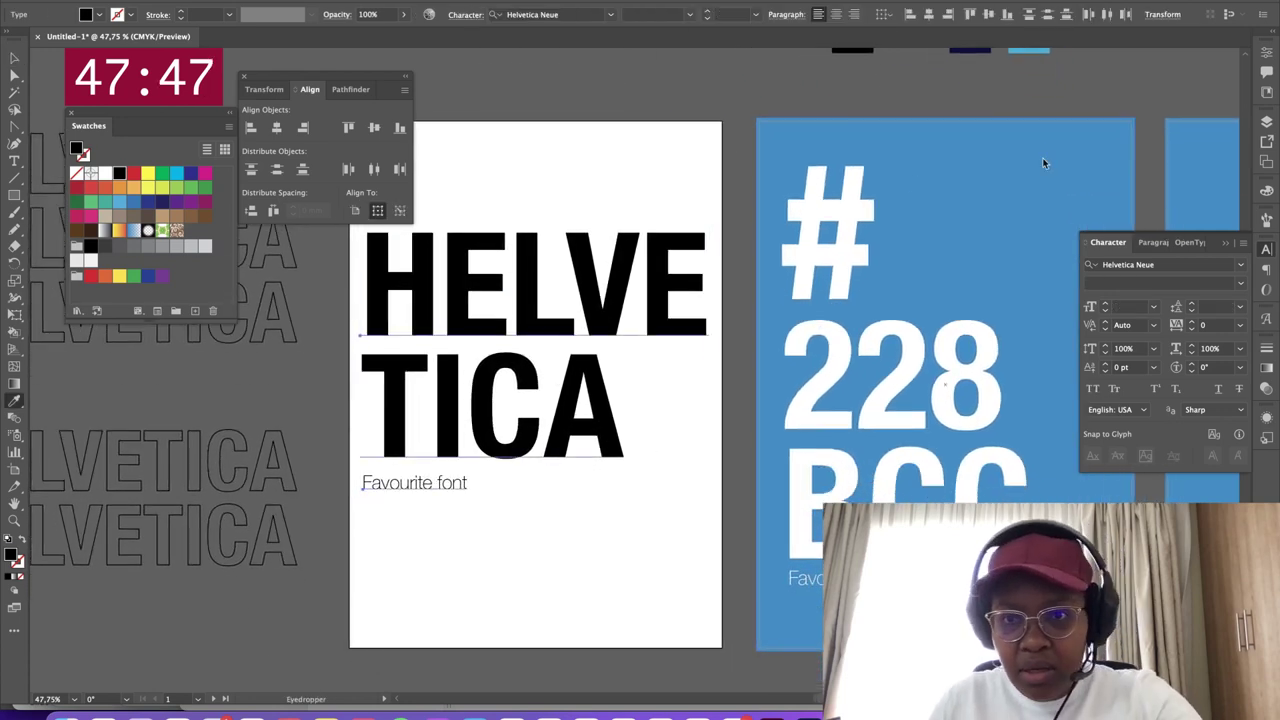
left_click(1042, 157)
key("v")
left_click(683, 115)
Bring one spare outlined HELVETICA row onto the white artboard and give it the poster's blue as outline with no fill
left_click_drag(727, 310, 813, 272)
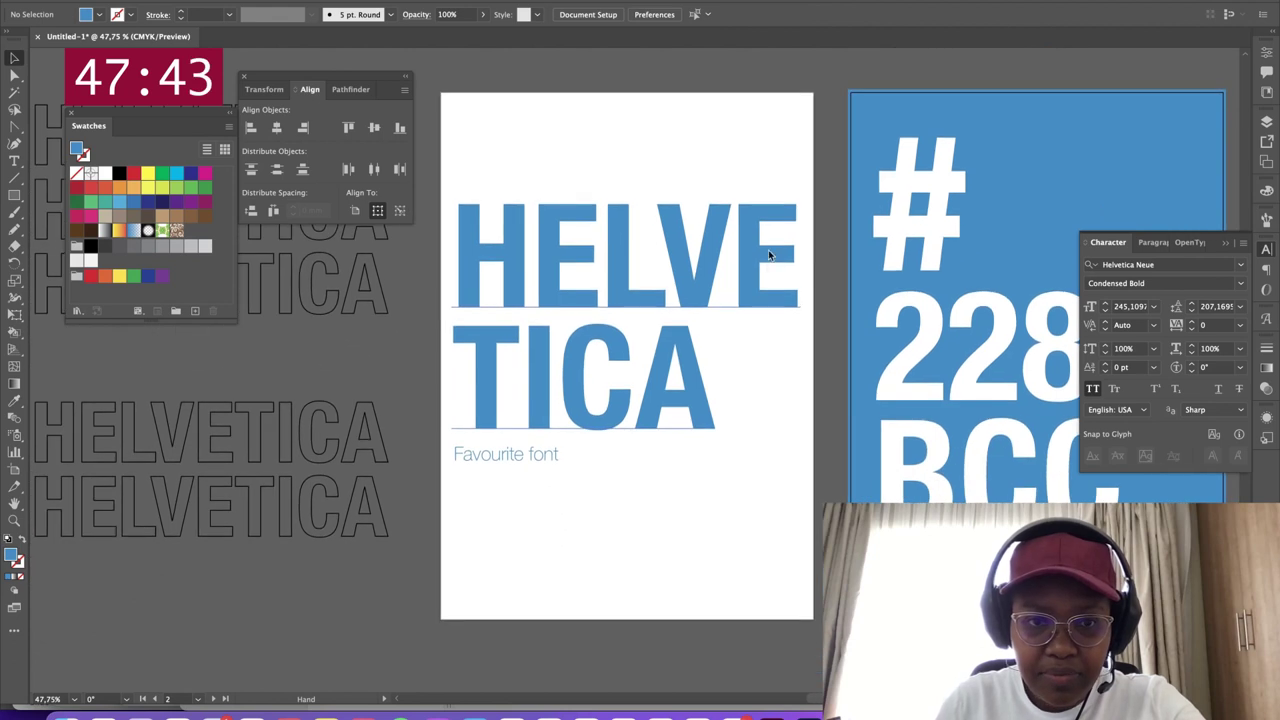
left_click_drag(579, 299, 723, 369)
left_click_drag(710, 265, 718, 279)
left_click_drag(480, 231, 787, 222)
left_click(1017, 210)
key("shift+x")
key("v")
left_click(809, 94)
Enlarge the blue outlined HELVETICA row and position it above HELVE, running past the artboard's right edge
mouse_move(836, 372)
left_mouse_down()
mouse_move(748, 263)
mouse_move(745, 353)
left_mouse_up()
left_click_drag(708, 215, 674, 211)
left_click_drag(717, 386, 657, 258)
left_click(806, 377)
left_click_drag(713, 222, 693, 367)
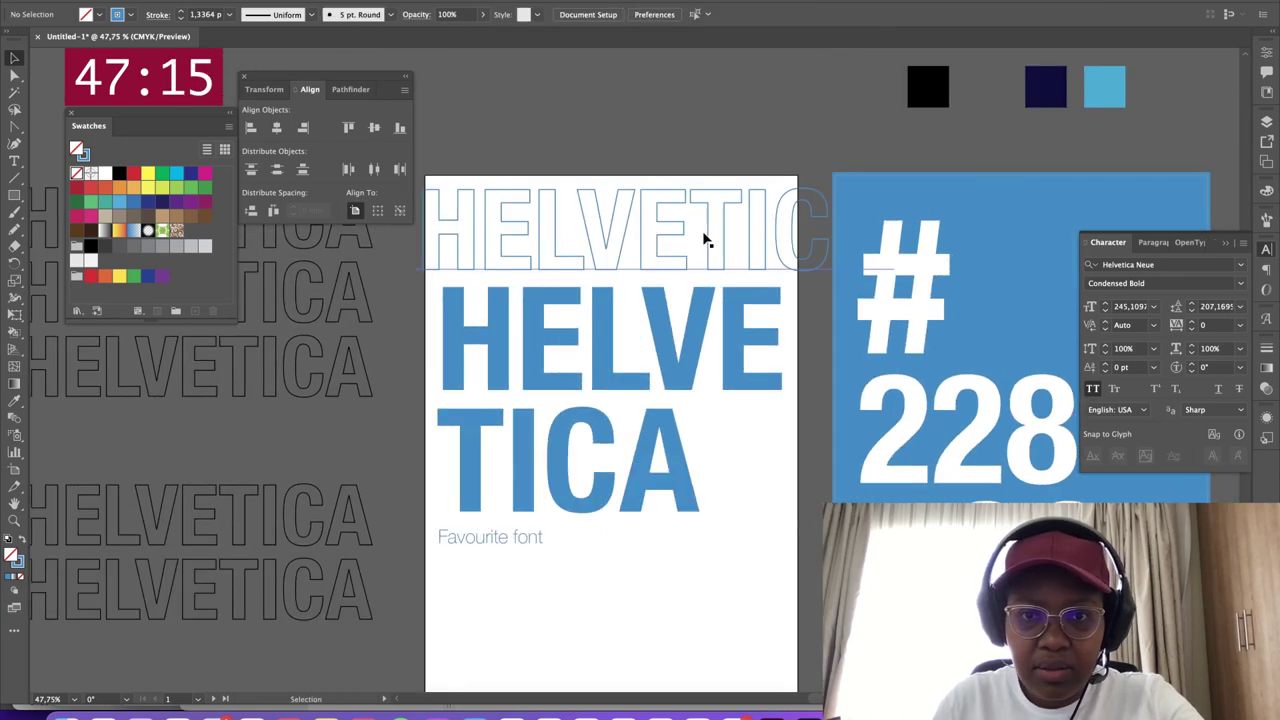
left_click(705, 237)
left_click_drag(894, 173, 913, 168)
left_click(811, 121)
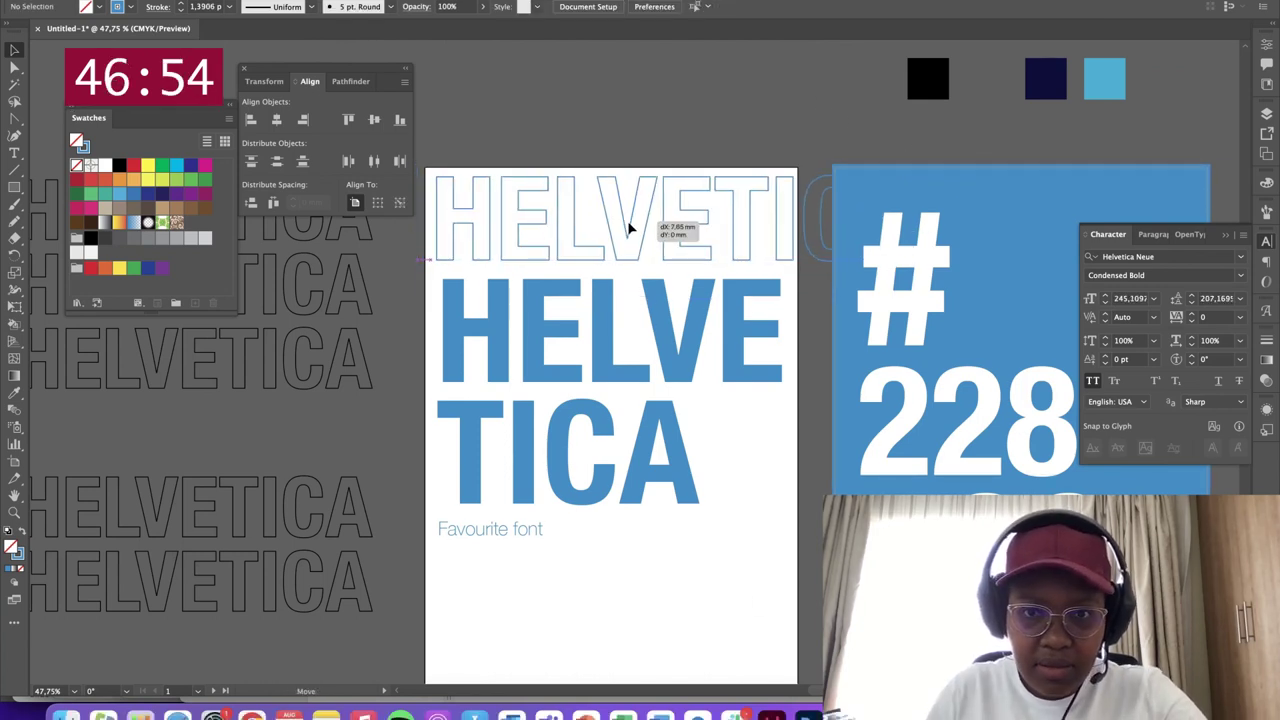
left_click(634, 220)
left_click(680, 128)
scroll(680, 128, "down", 3)
scroll(680, 128, "left", 3)
left_click_drag(591, 501, 592, 531)
key("super+z")
left_click_drag(505, 531, 814, 648)
key("super+z")
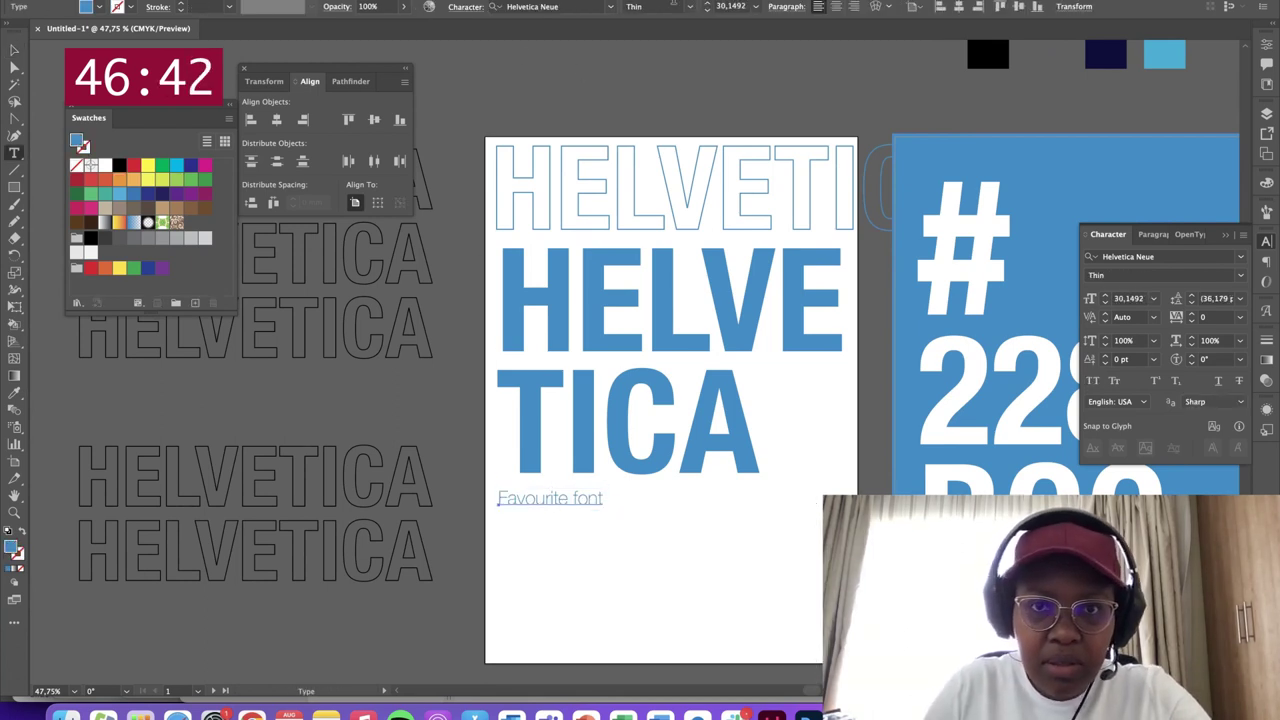
Try a 12 pt text size on the Favourite font caption and in a new text area below it
left_click(756, 7)
left_click(776, 136)
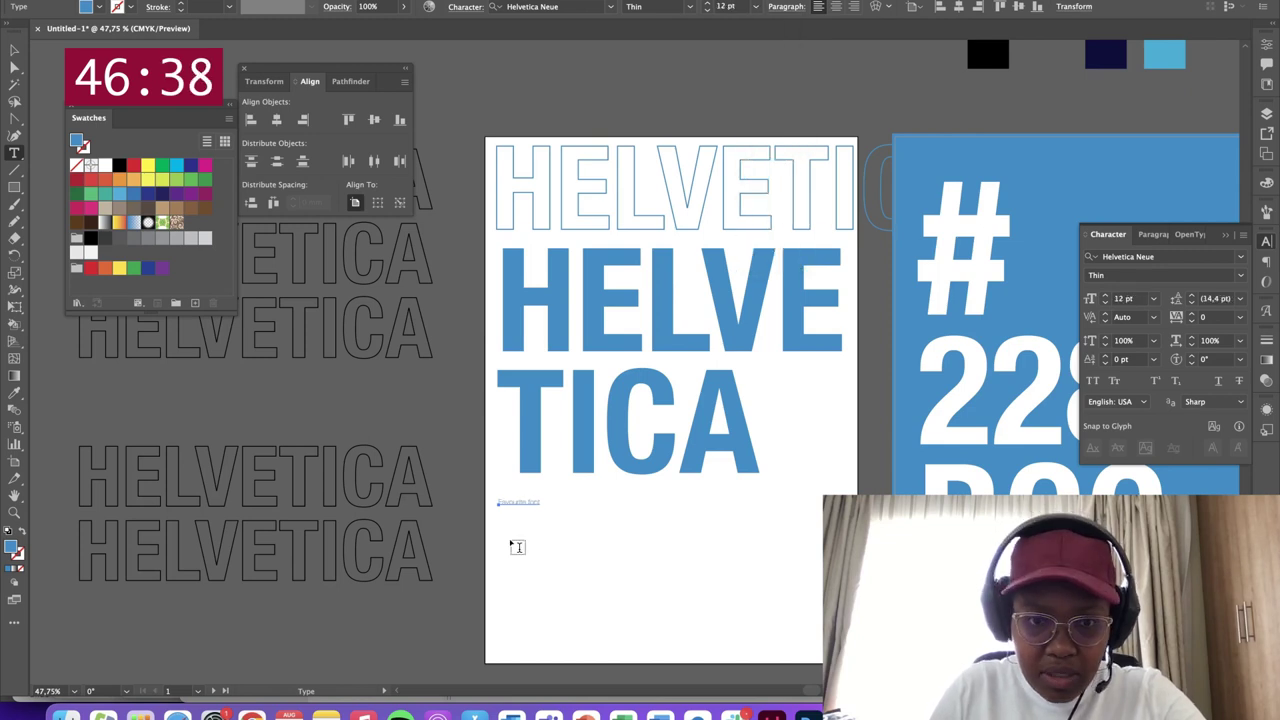
key("v")
left_click(621, 537)
key("t")
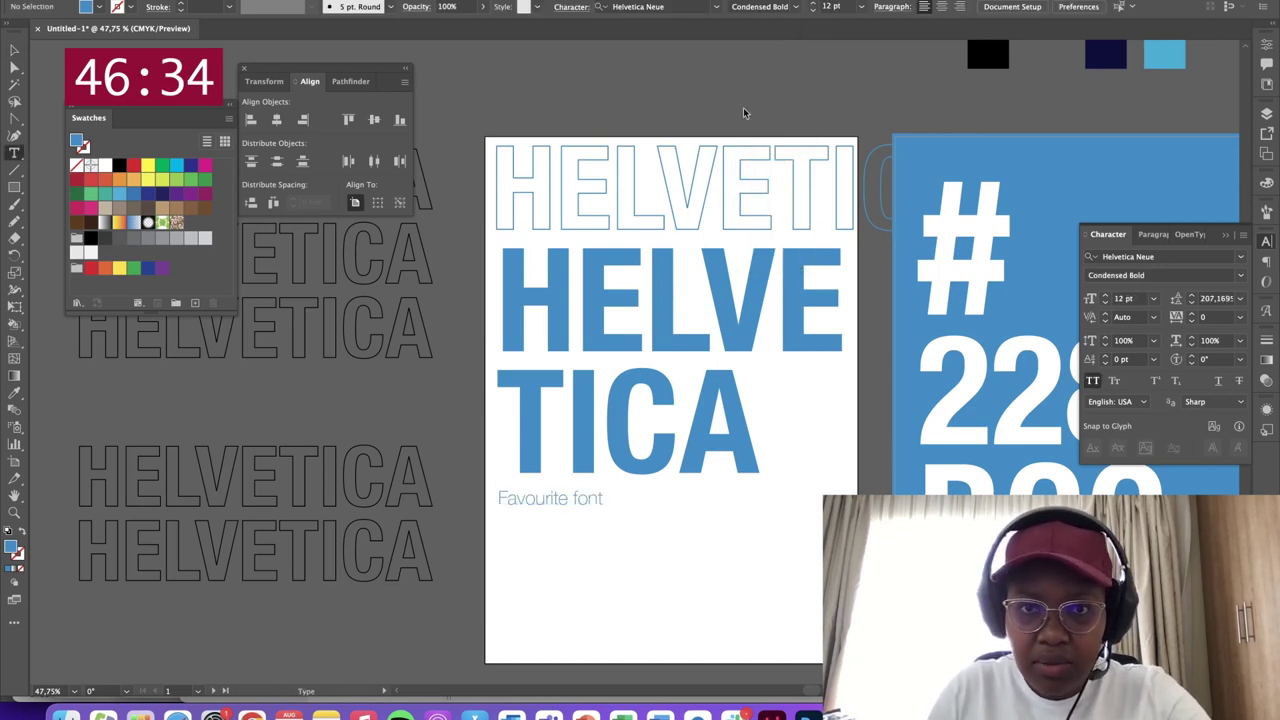
left_click_drag(505, 524, 831, 642)
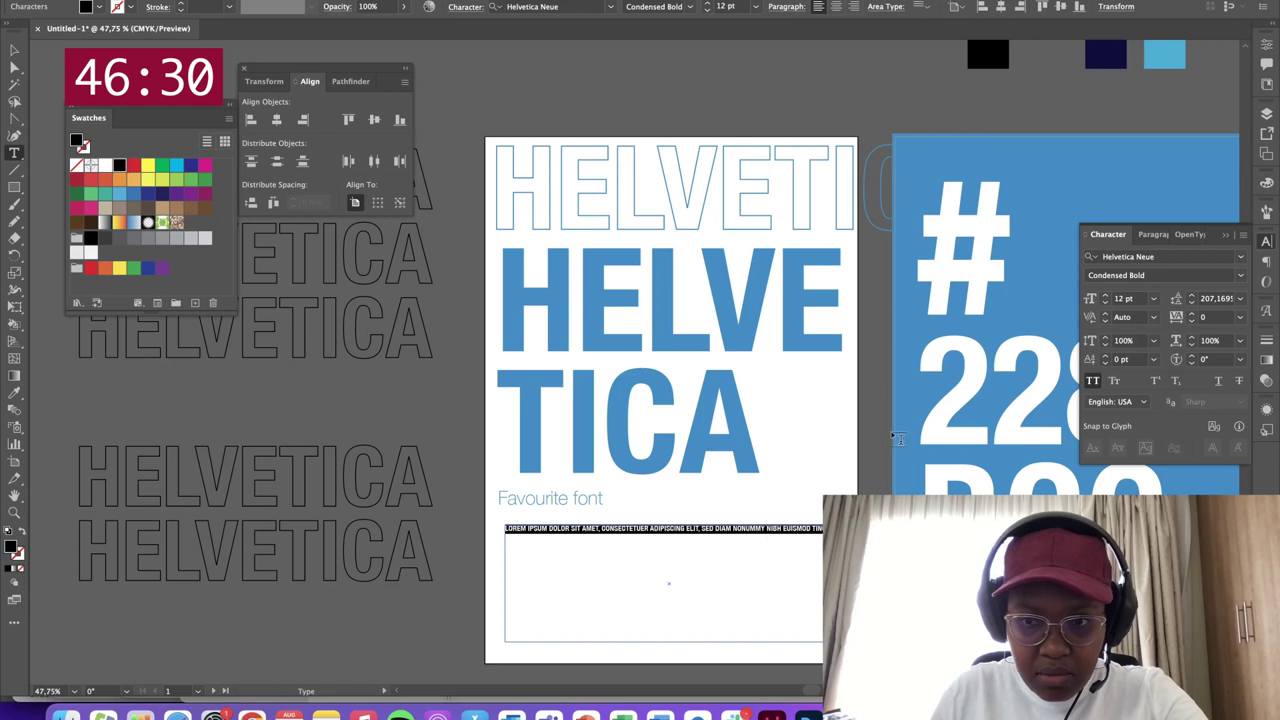
key("Escape")
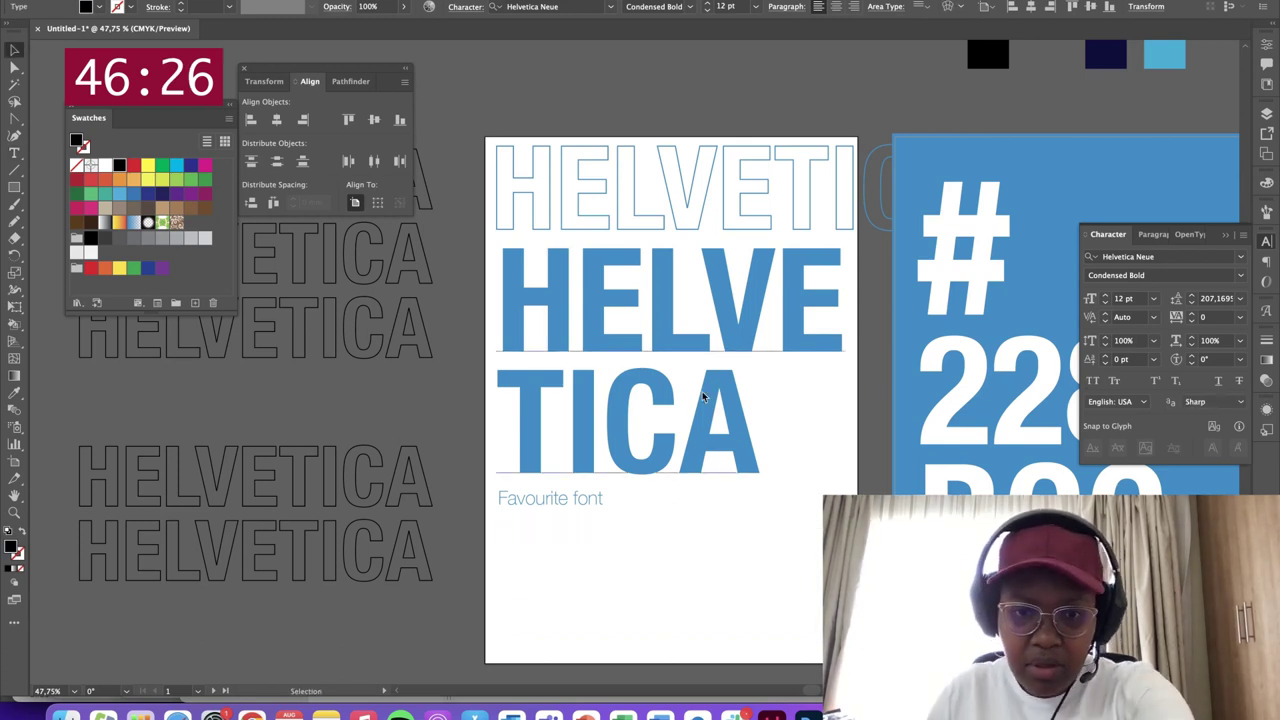
Draw a 12 pt Helvetica Neue Light text area beneath the Favourite font caption and fill it with placeholder text
left_click(1240, 275)
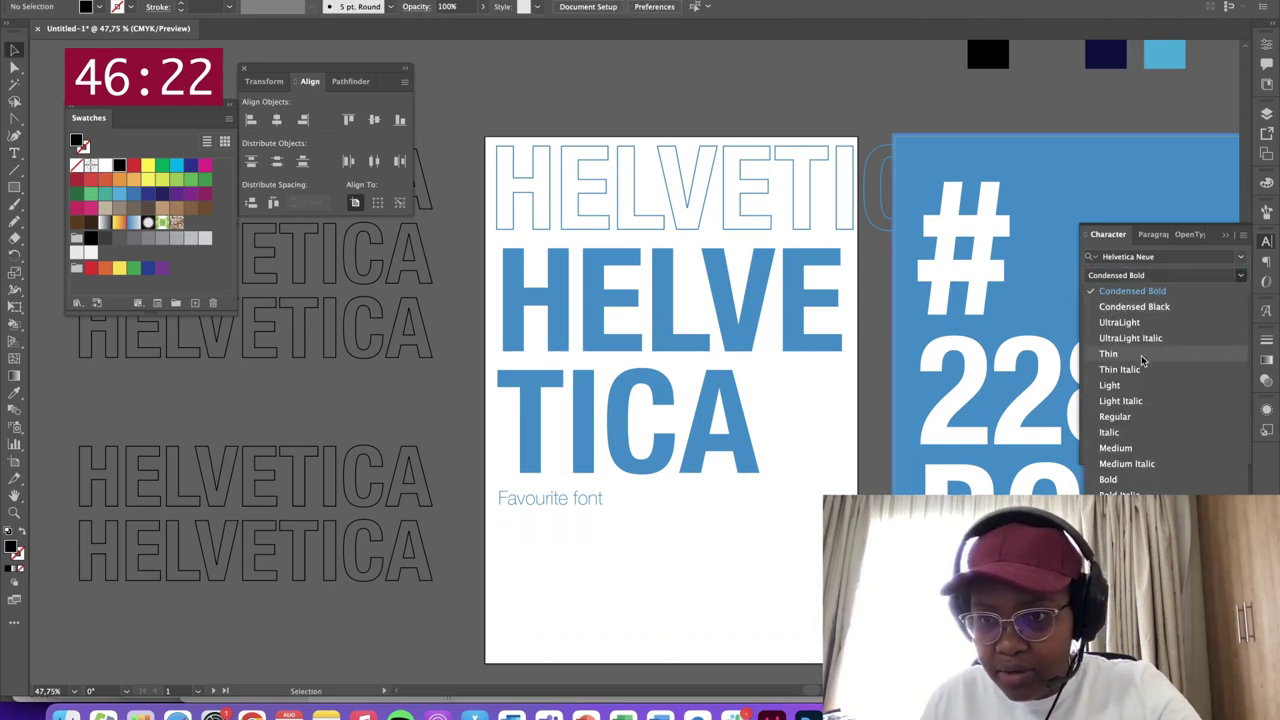
left_click(1110, 385)
key("t")
left_click_drag(506, 523, 822, 640)
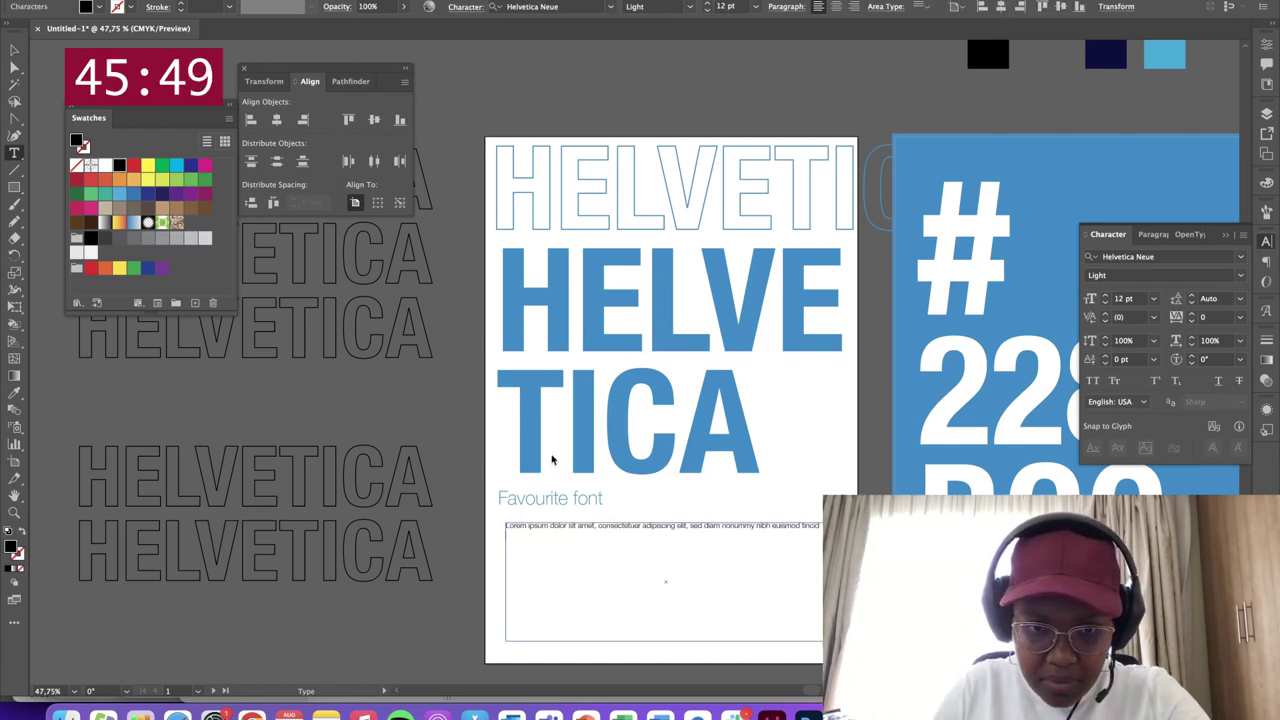
right_click(530, 540)
left_click(595, 585)
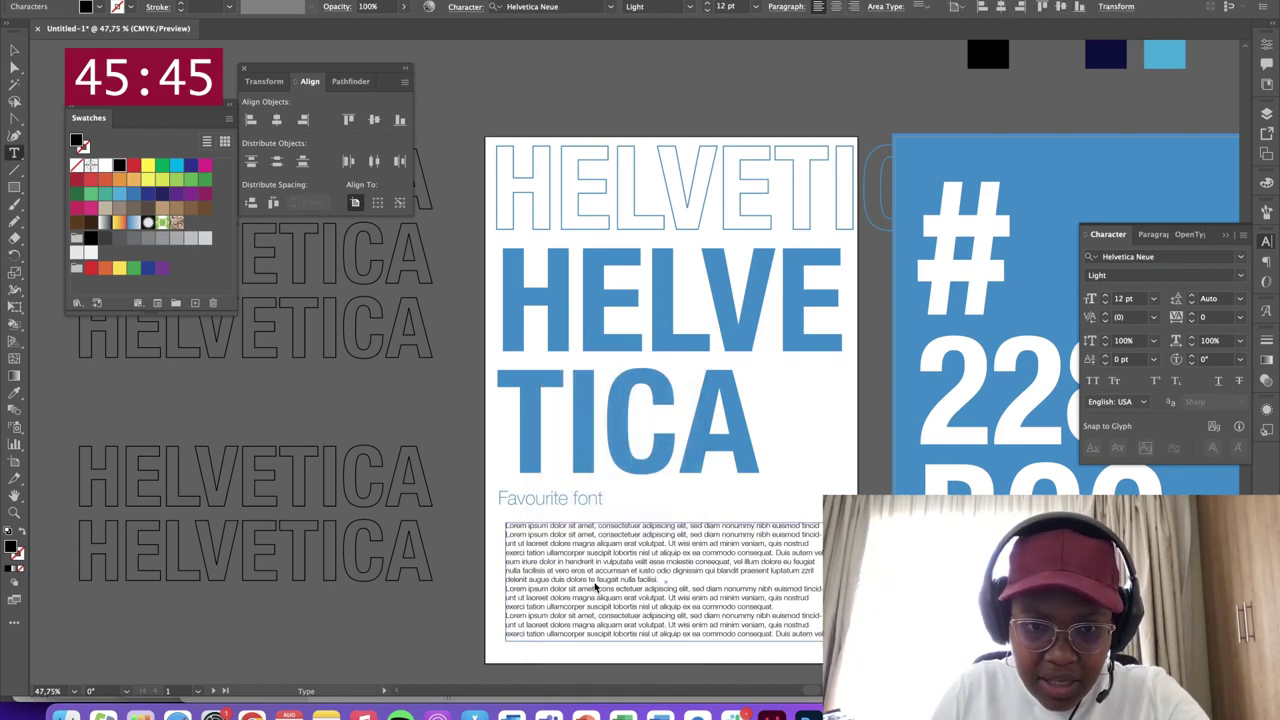
Trim and colour the placeholder paragraph in the poster's blue, fitting its shortened frame directly beneath the Favourite font caption
triple_click(625, 527)
key("BackSpace")
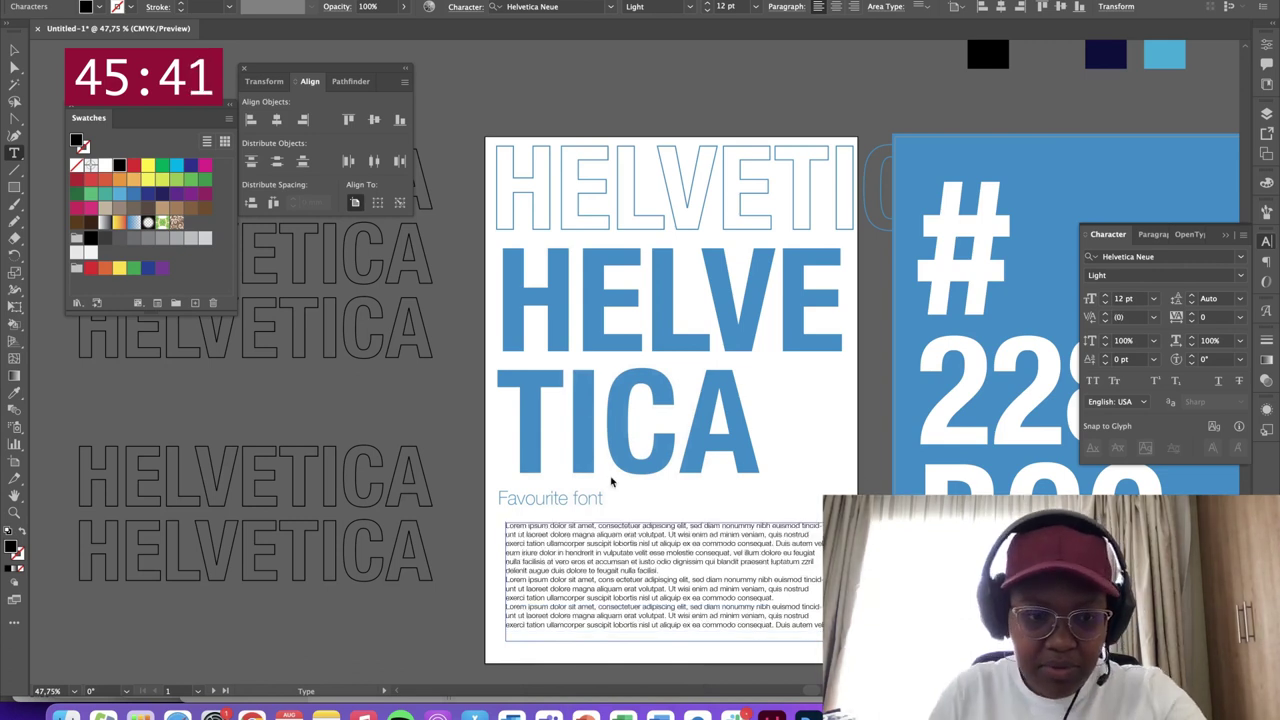
key("Escape")
left_click(708, 88)
left_click_drag(603, 577, 596, 565)
left_click_drag(658, 628, 661, 570)
left_click(1008, 148)
key("v")
key("super+shift+a")
left_click_drag(593, 529, 595, 529)
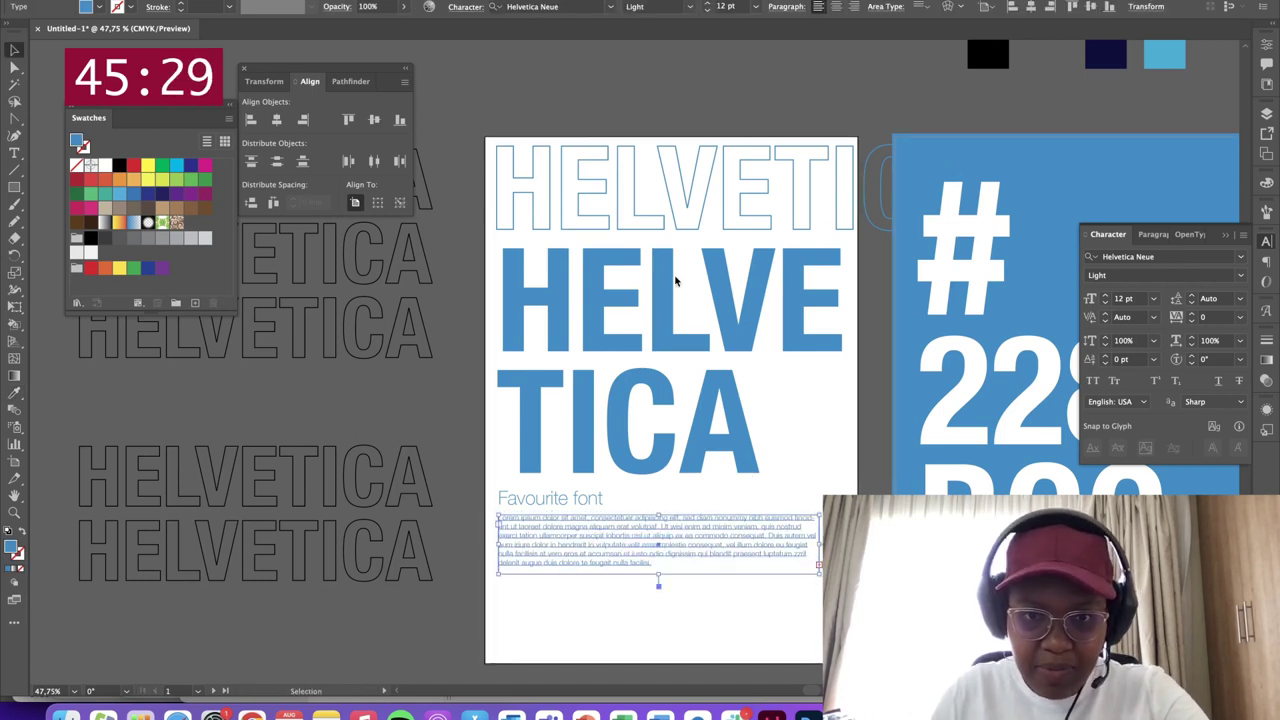
Duplicate the outlined HELVETICA row to the white artboard's bottom and shift the copy left, running past the artboard's left edge
left_click_drag(674, 177, 670, 588)
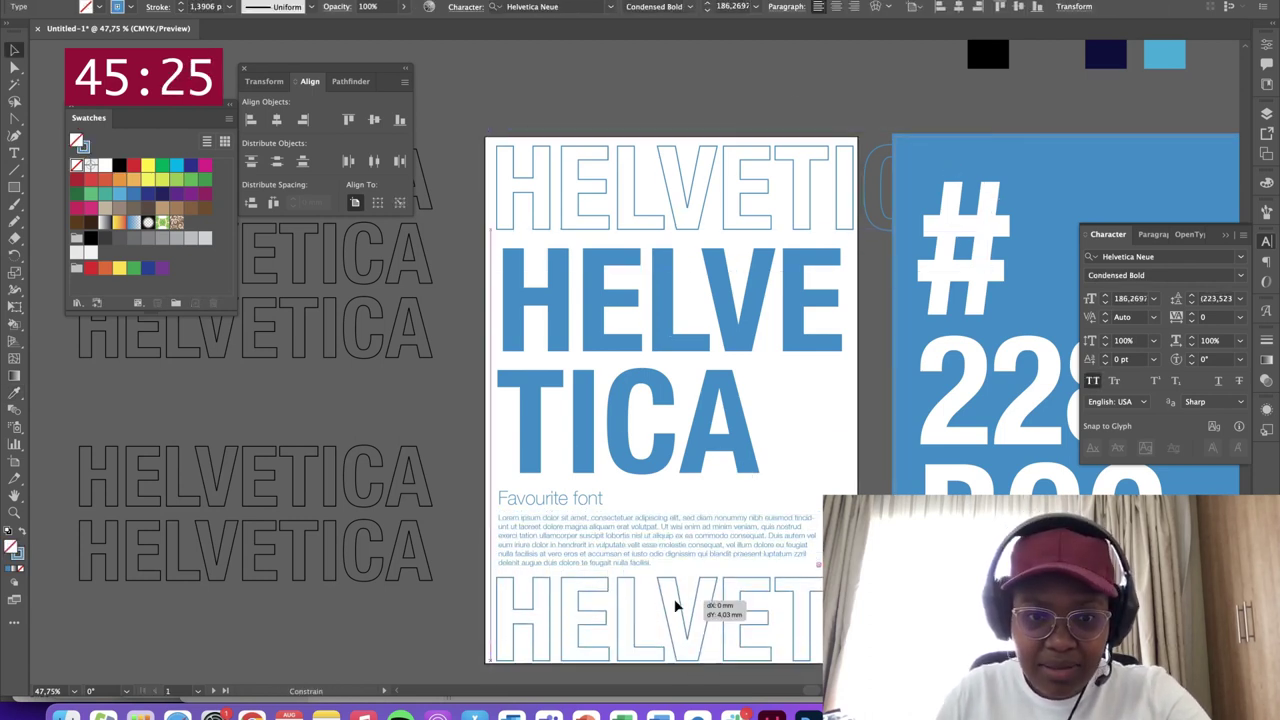
left_click_drag(777, 611, 688, 620)
left_click(774, 103)
left_click_drag(814, 450, 751, 375)
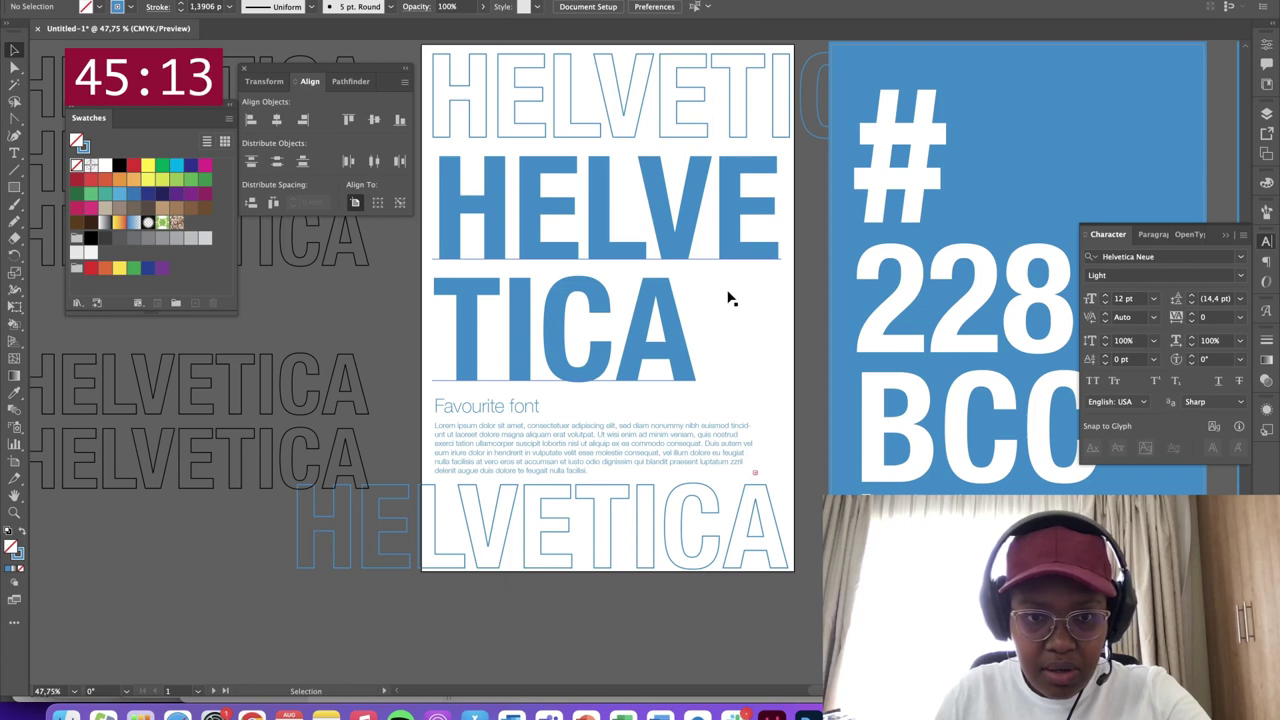
Move the solid HELVE TICA headline above the white artboard and delete the spare black outlined HELVETICA rows beside it
left_click_drag(702, 241, 822, 401)
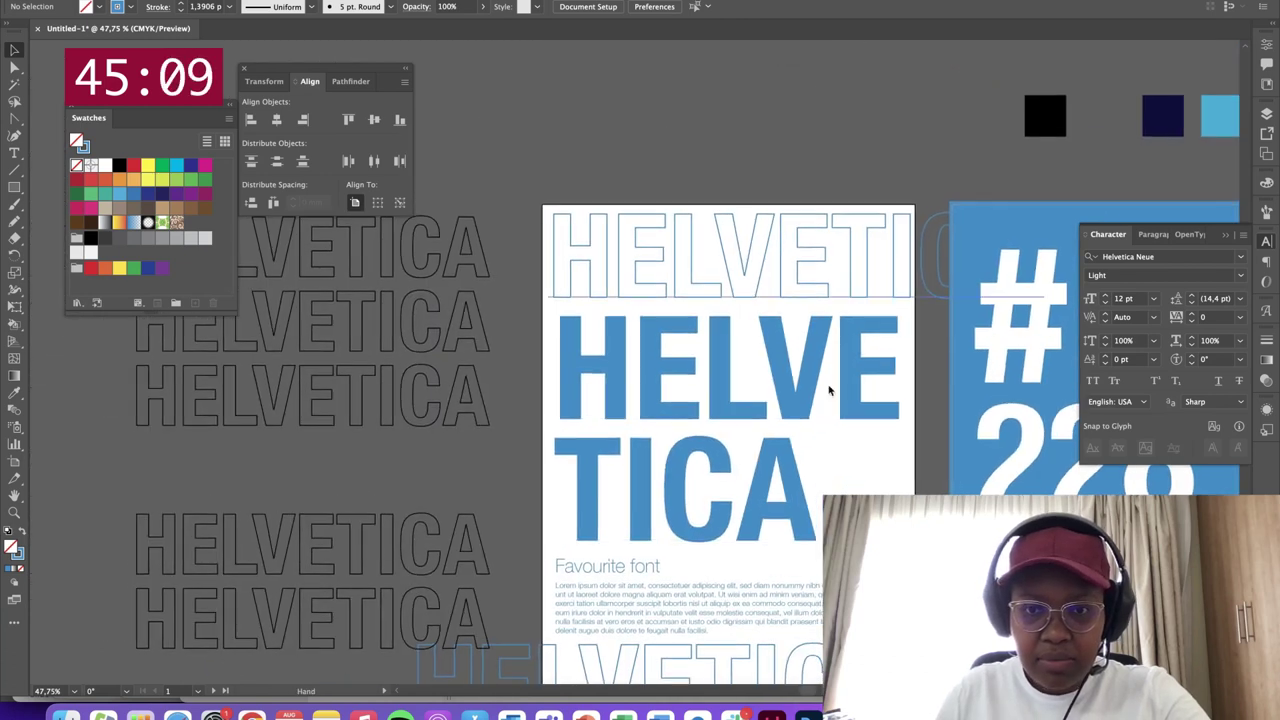
left_click_drag(716, 407, 728, 135)
left_click(457, 314)
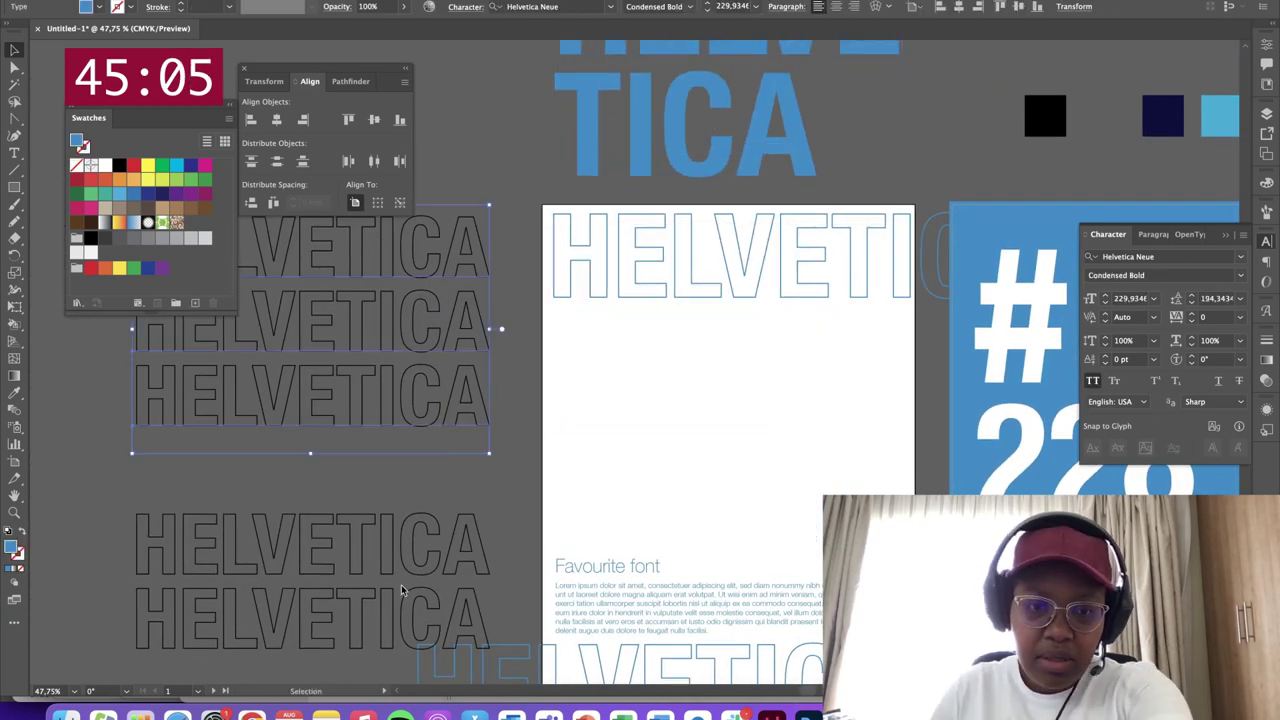
key("Delete")
left_click(378, 624)
key("Delete")
Stack four blue outlined HELVETICA rows by moving and duplicating the existing ones, alternately running off the artboard's right and left edges
left_click_drag(689, 243, 609, 137)
left_click_drag(700, 594, 691, 249)
left_click_drag(697, 143, 679, 330)
left_click_drag(618, 494, 620, 525)
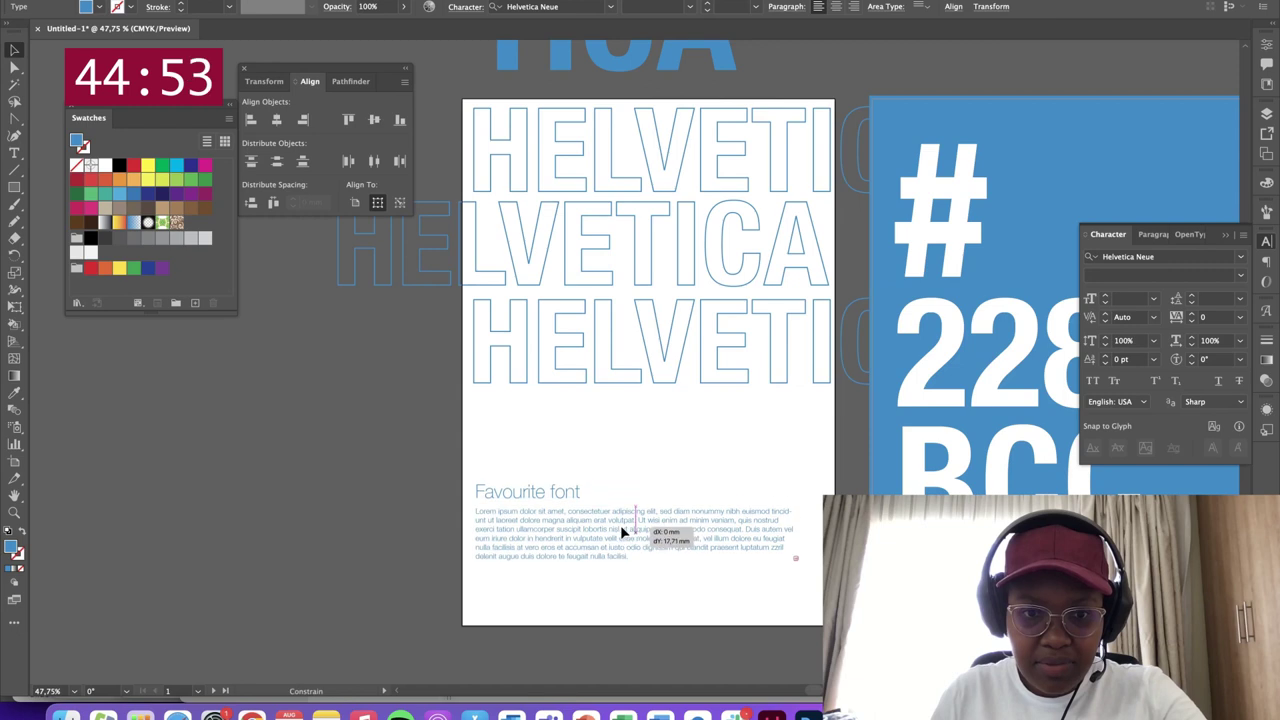
left_click_drag(715, 237, 704, 428)
Move the Favourite font caption and its paragraph together to just below the fourth outlined HELVETICA row
left_click(538, 494)
left_click(552, 557, "shift")
left_click_drag(553, 561, 578, 551)
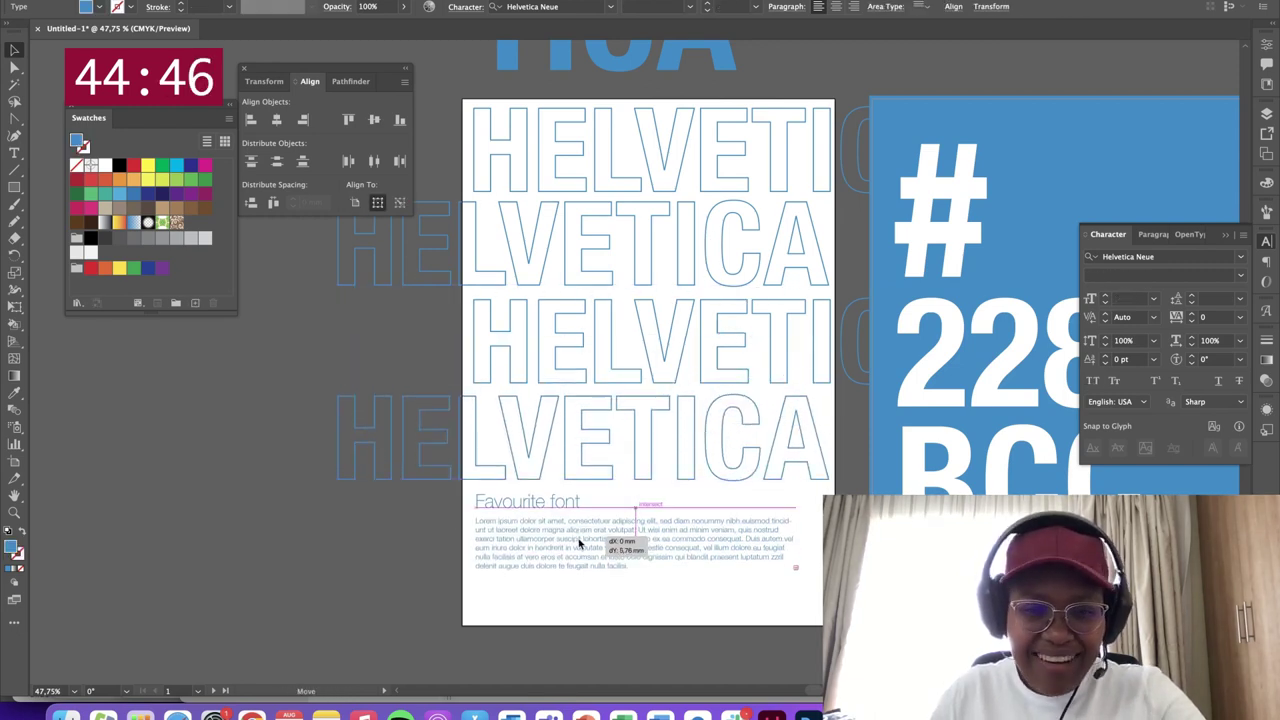
Distribute the vertical spacing between the four outlined HELVETICA rows evenly
left_click(623, 409)
left_click(649, 322, "shift")
left_click(648, 250, "shift")
left_click(604, 165, "shift")
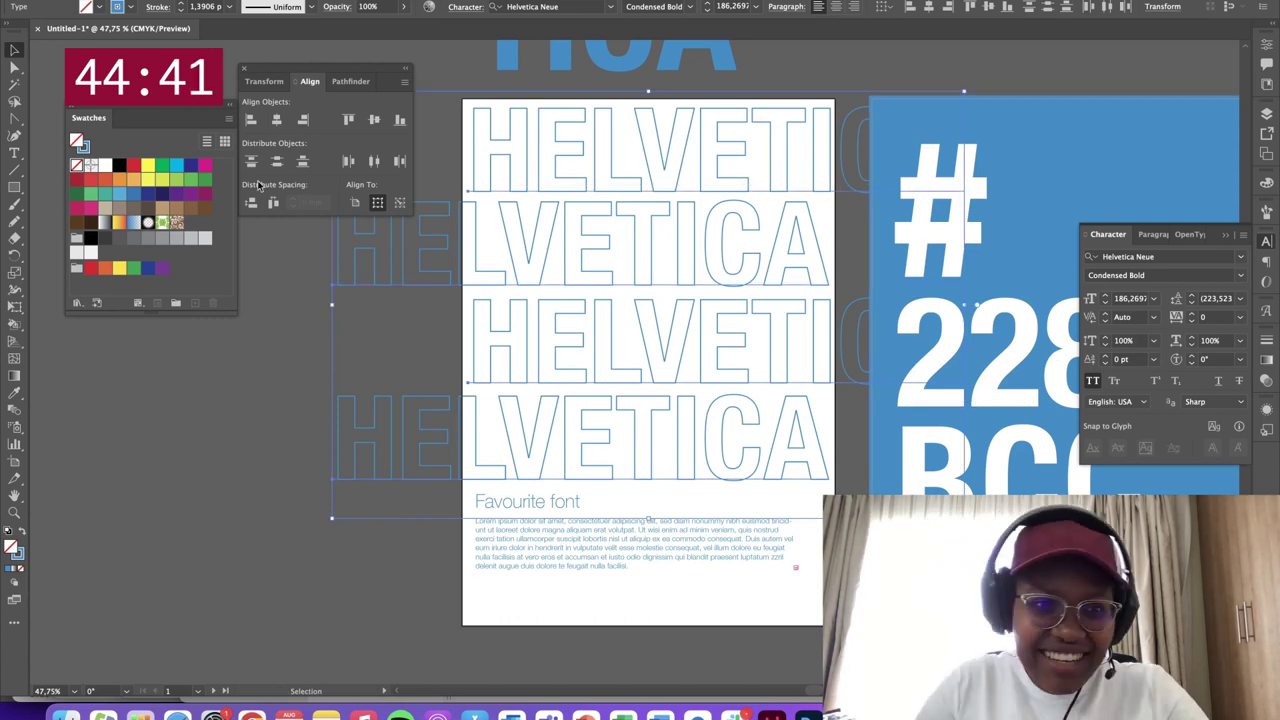
left_click(251, 202)
left_click(284, 551)
Move the blue #228BCC artboard further right, clear of the overflowing outlined HELVETICA rows
key("shift+o")
left_click_drag(679, 270, 561, 300)
key("v")
left_click_drag(706, 330, 837, 328)
Insert "This is filler text. I don't have a favourite font" at the start of the placeholder paragraph under the Favourite font caption
left_click(582, 557)
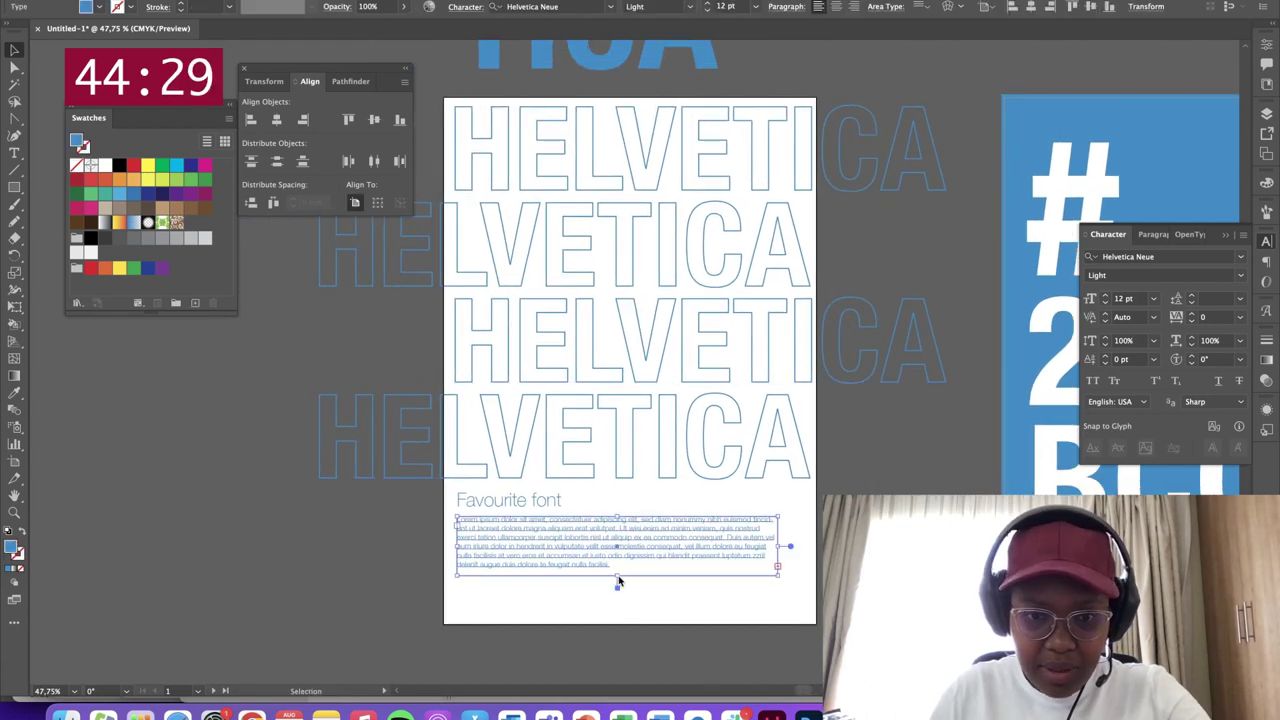
double_click(607, 541)
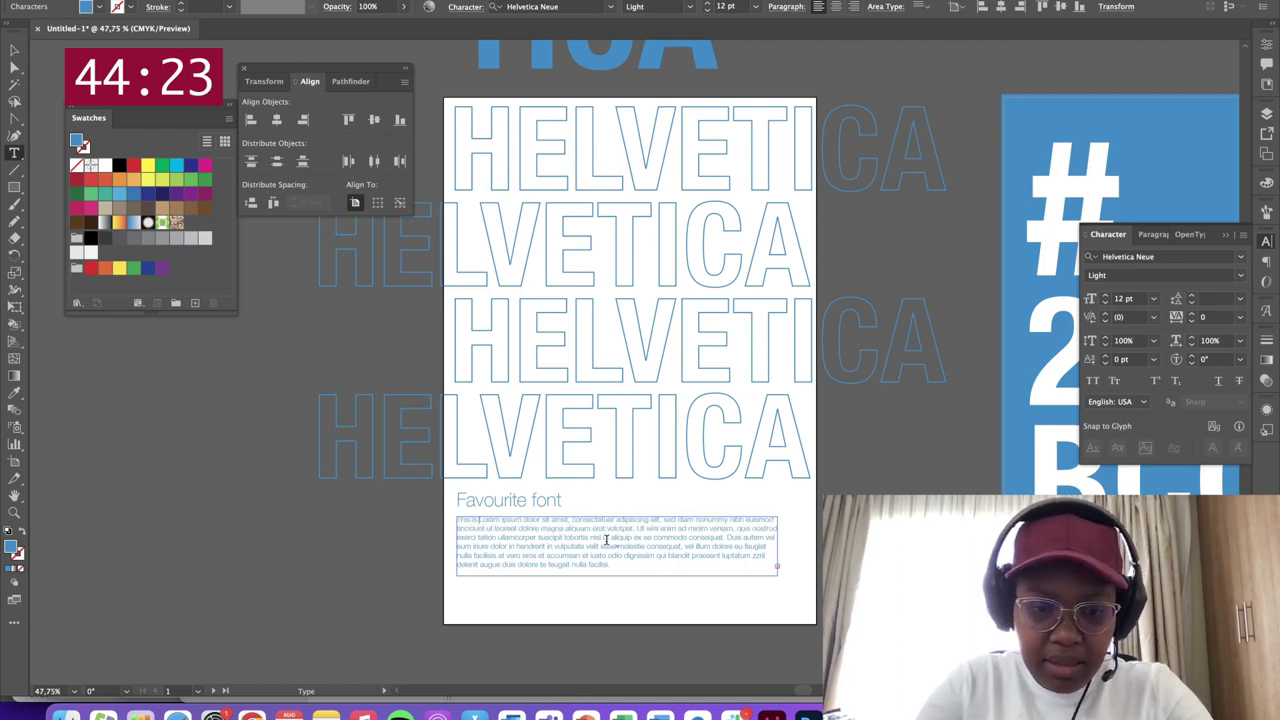
type("fill")
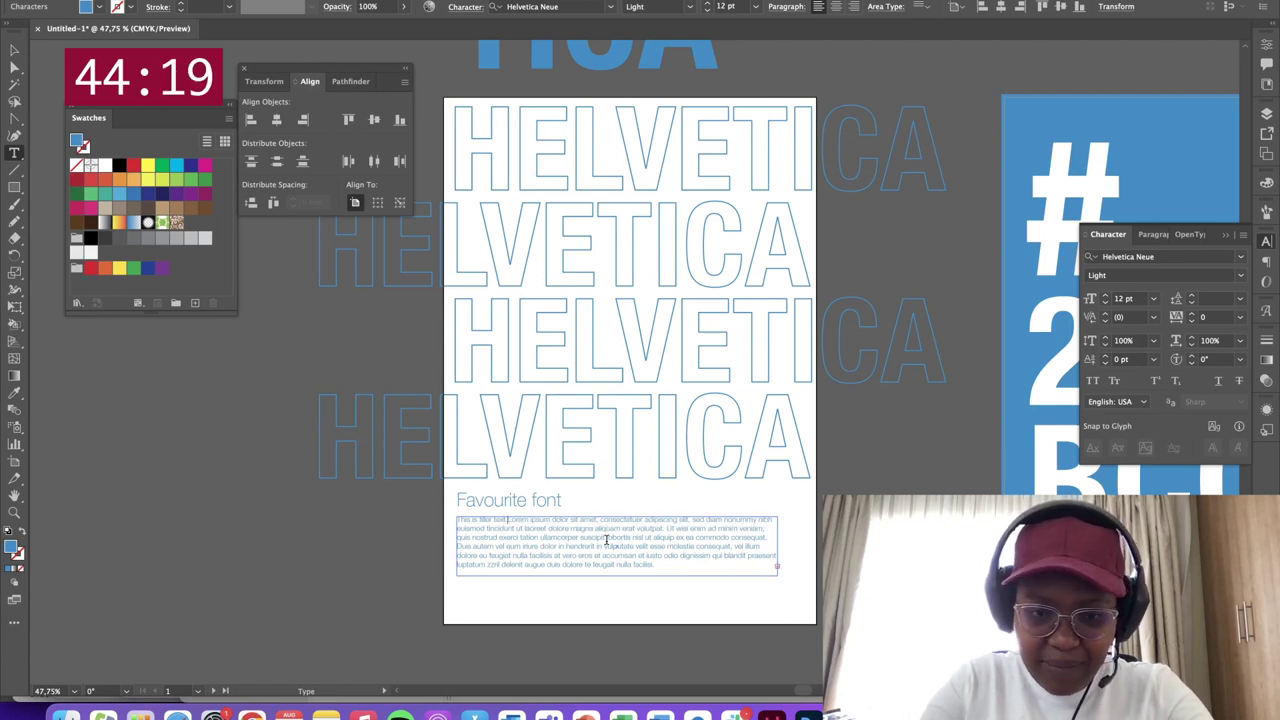
type("er text. T")
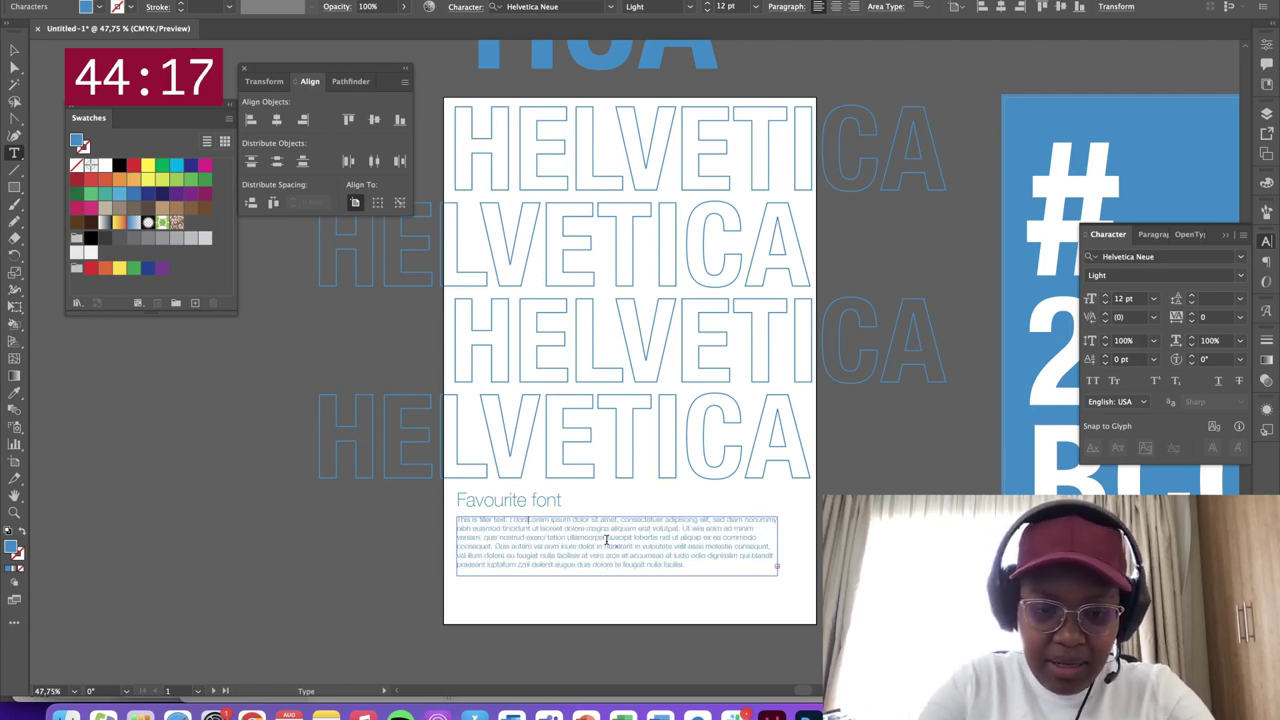
type(" don")
scroll(606, 540, "up", 7)
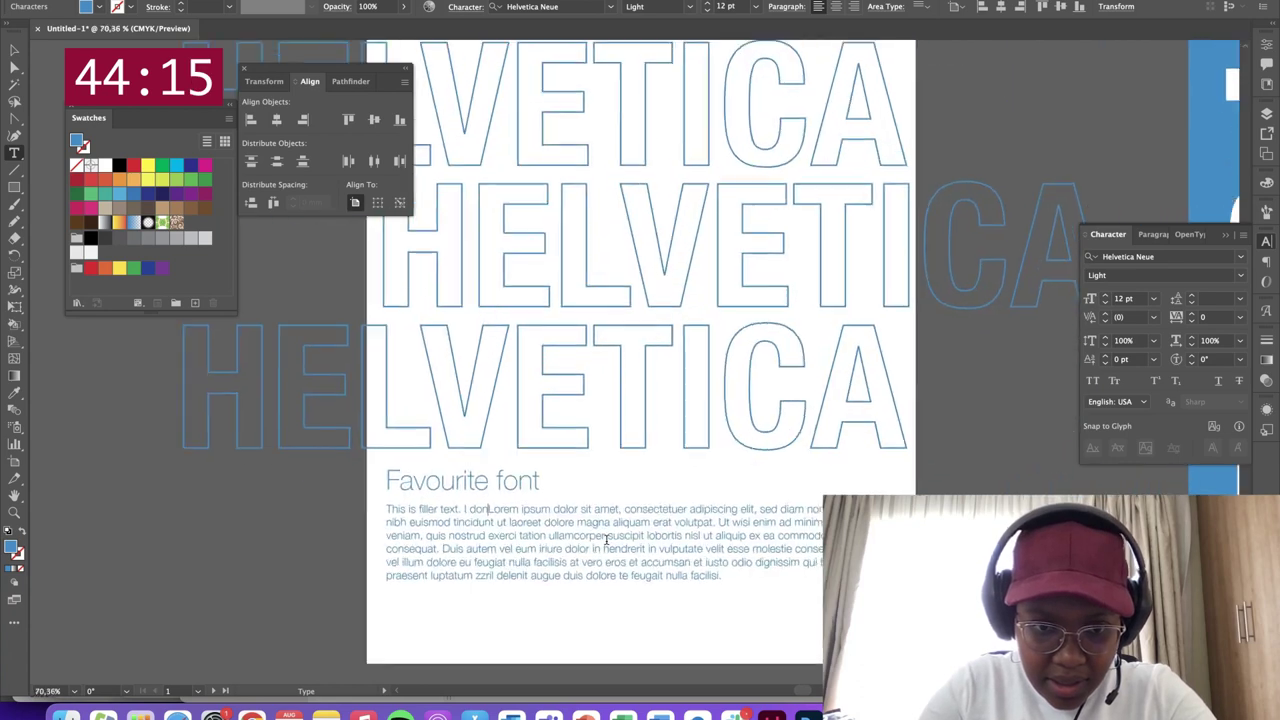
type("'t")
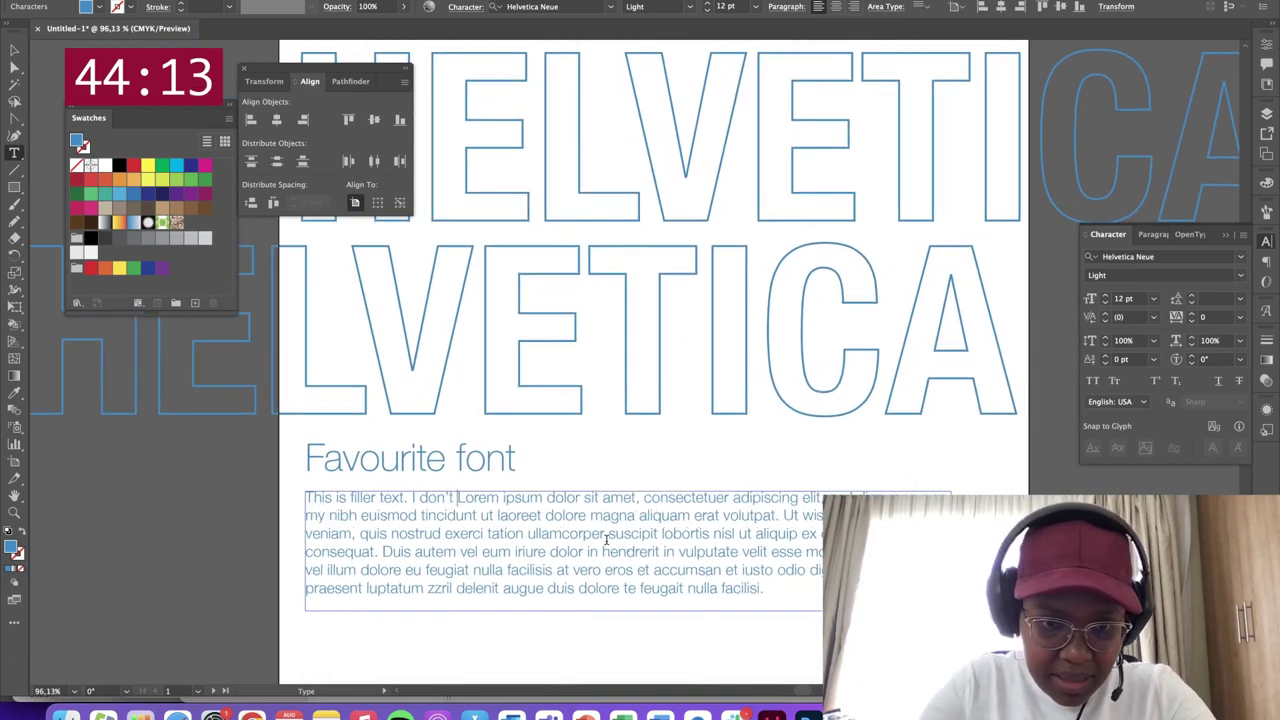
type(" have")
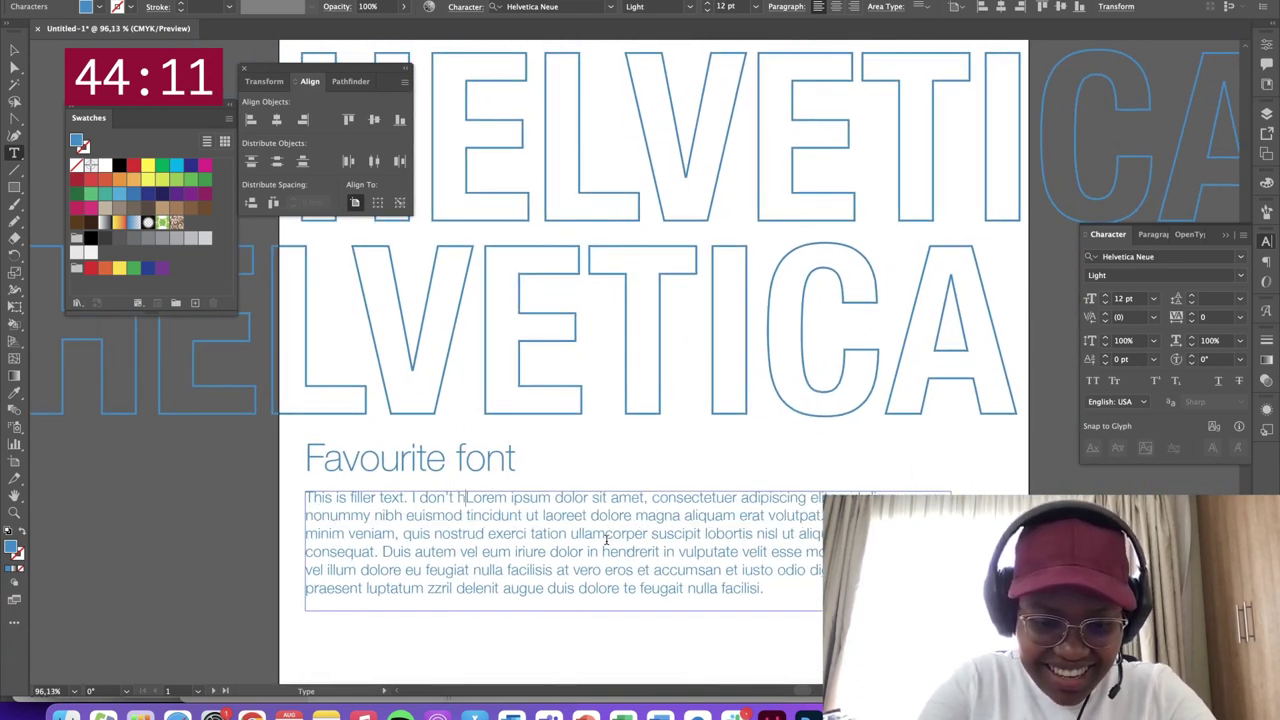
type(" a favourit")
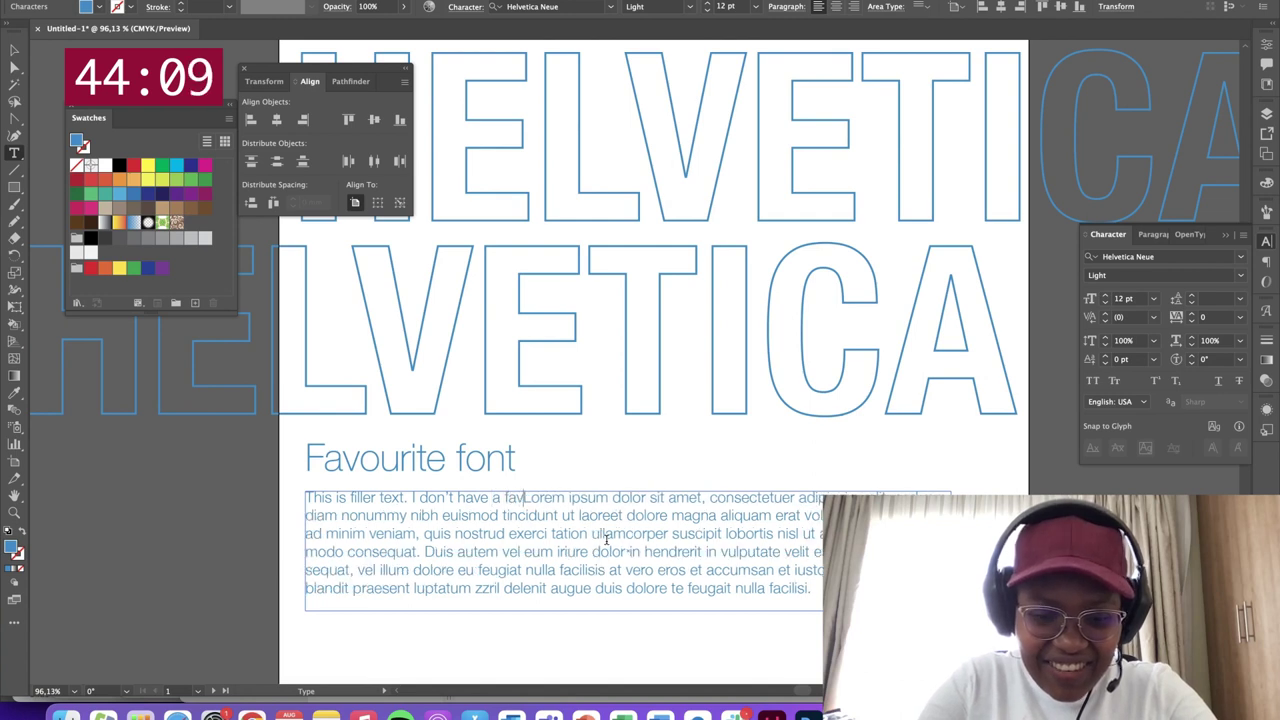
type("e fon")
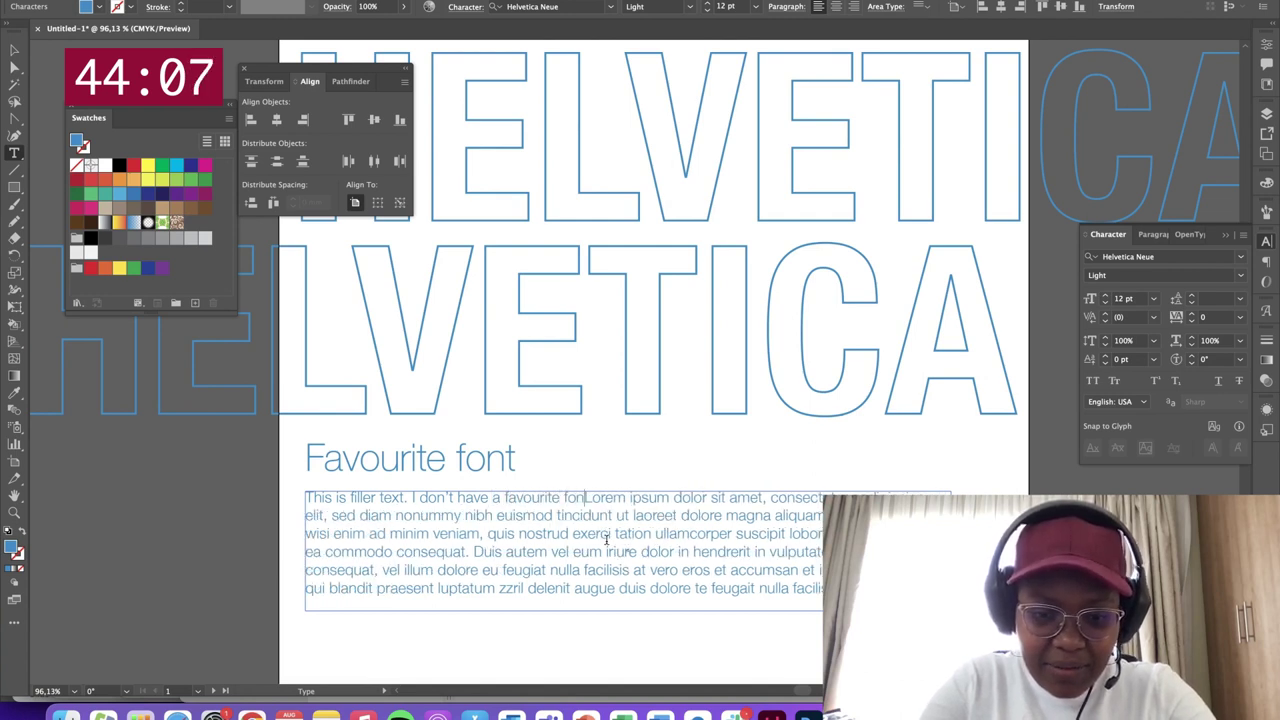
Continue the inserted sentence with ", buuuutt this is my go to font when I don't have time to look for one."
type("t, b")
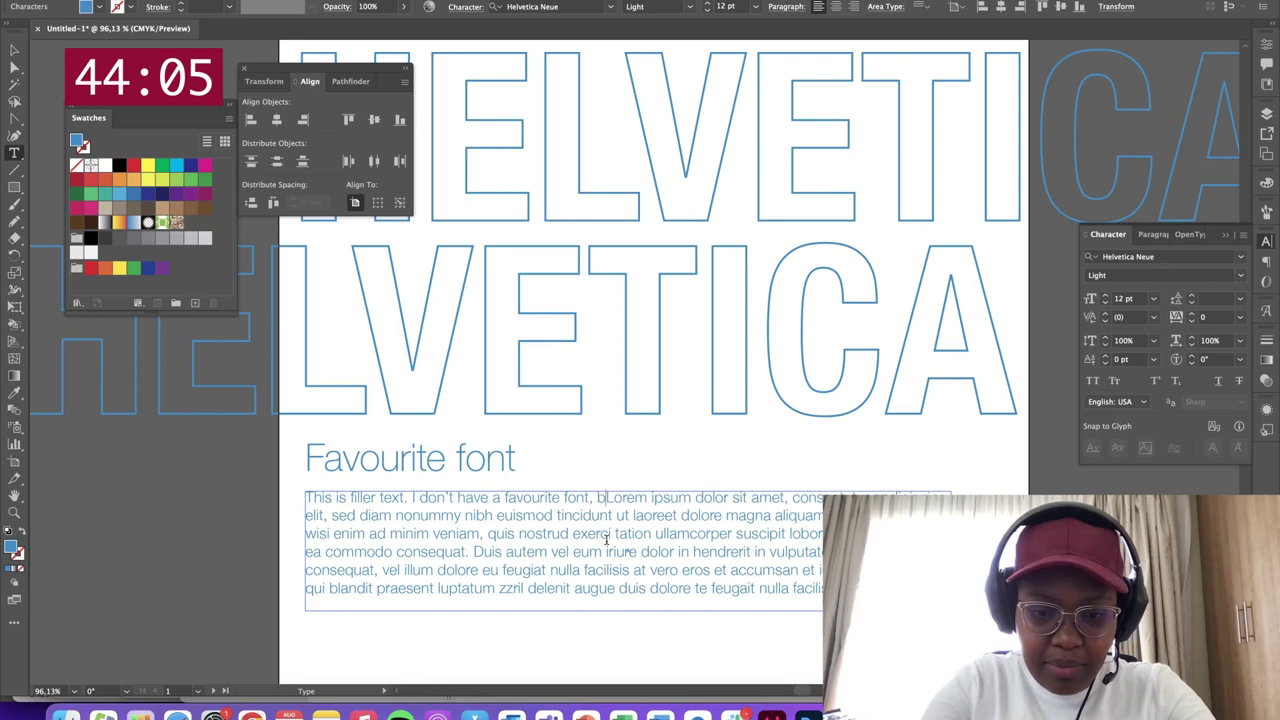
type("uuuutt ")
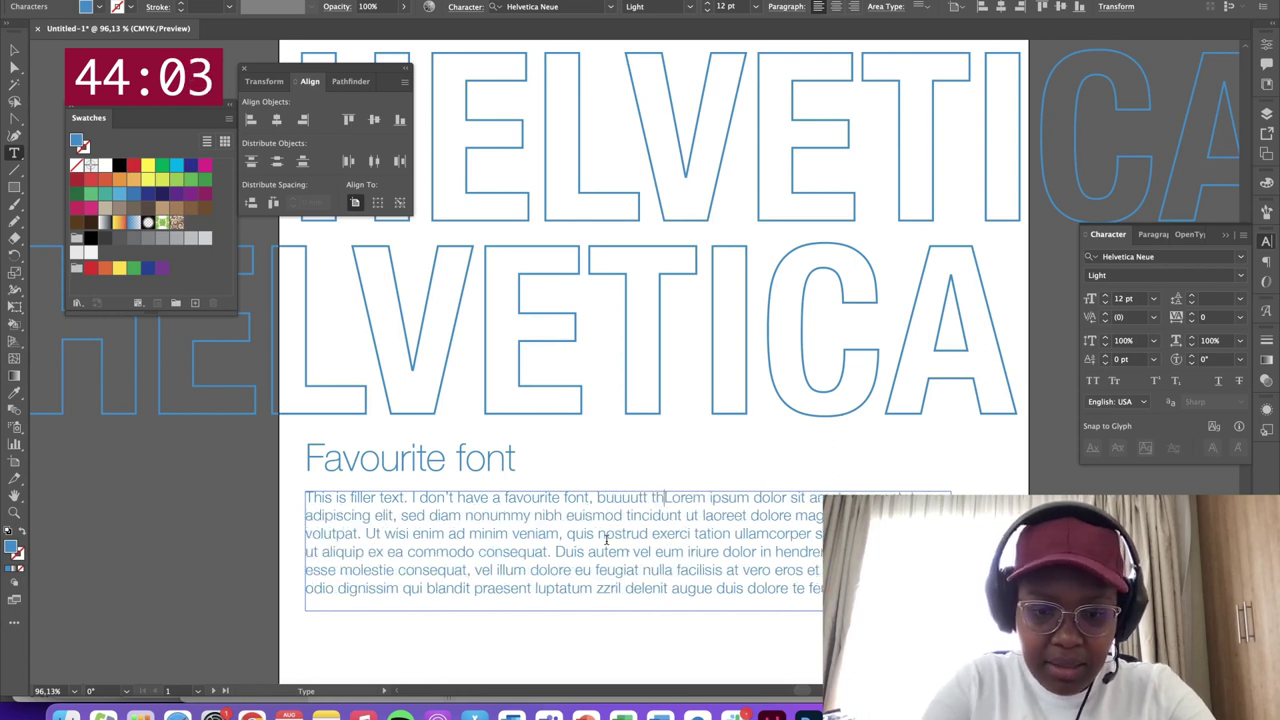
type("this is my ")
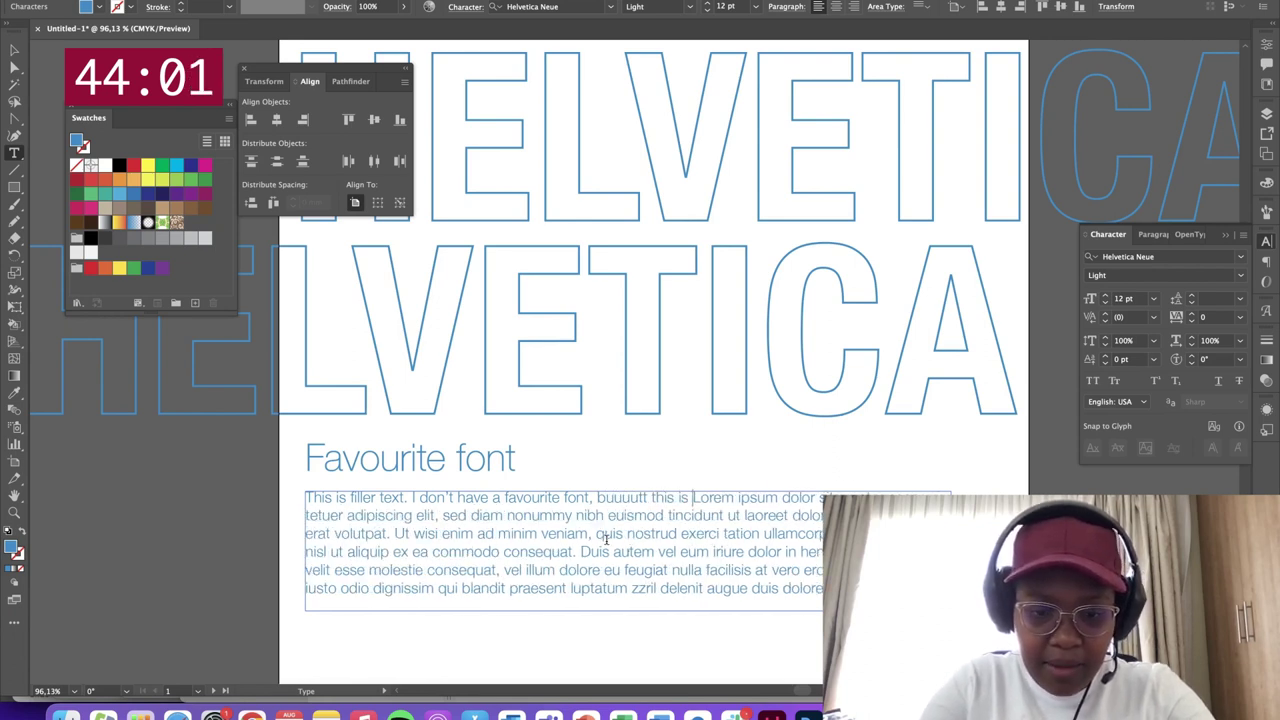
type("go to")
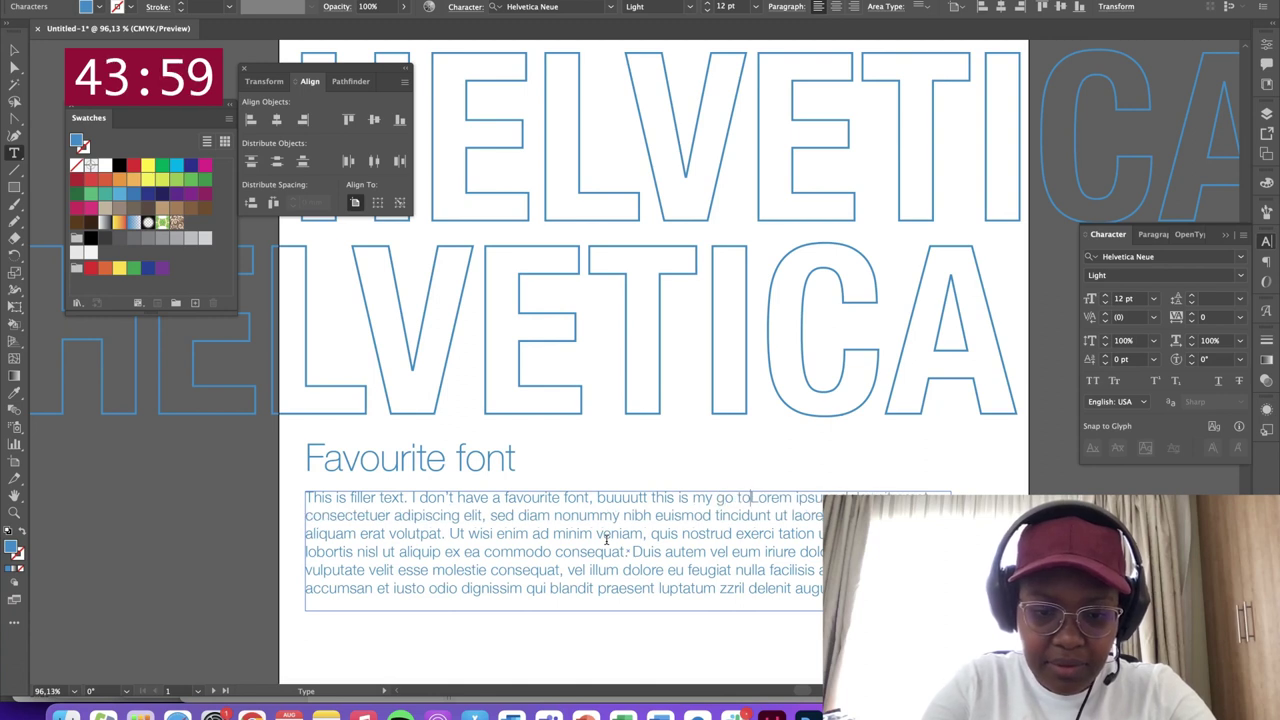
type(" font when")
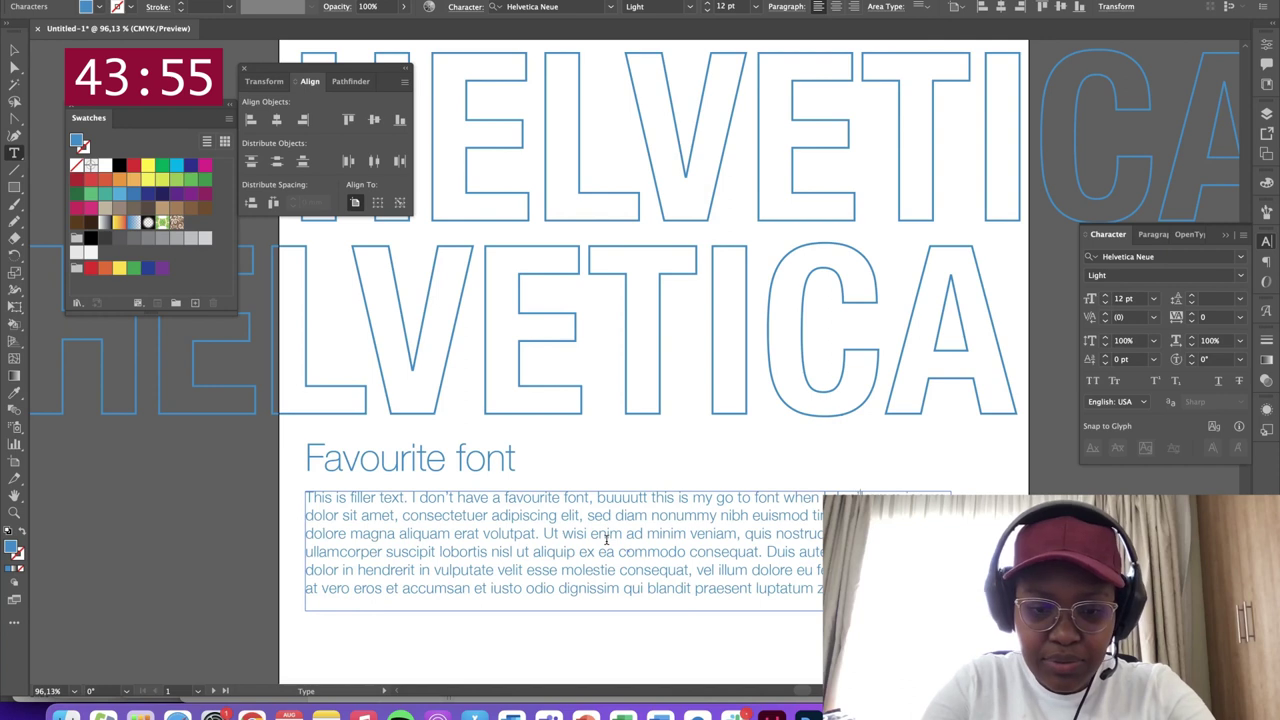
type(" I don")
key("BackSpace")
type("'t")
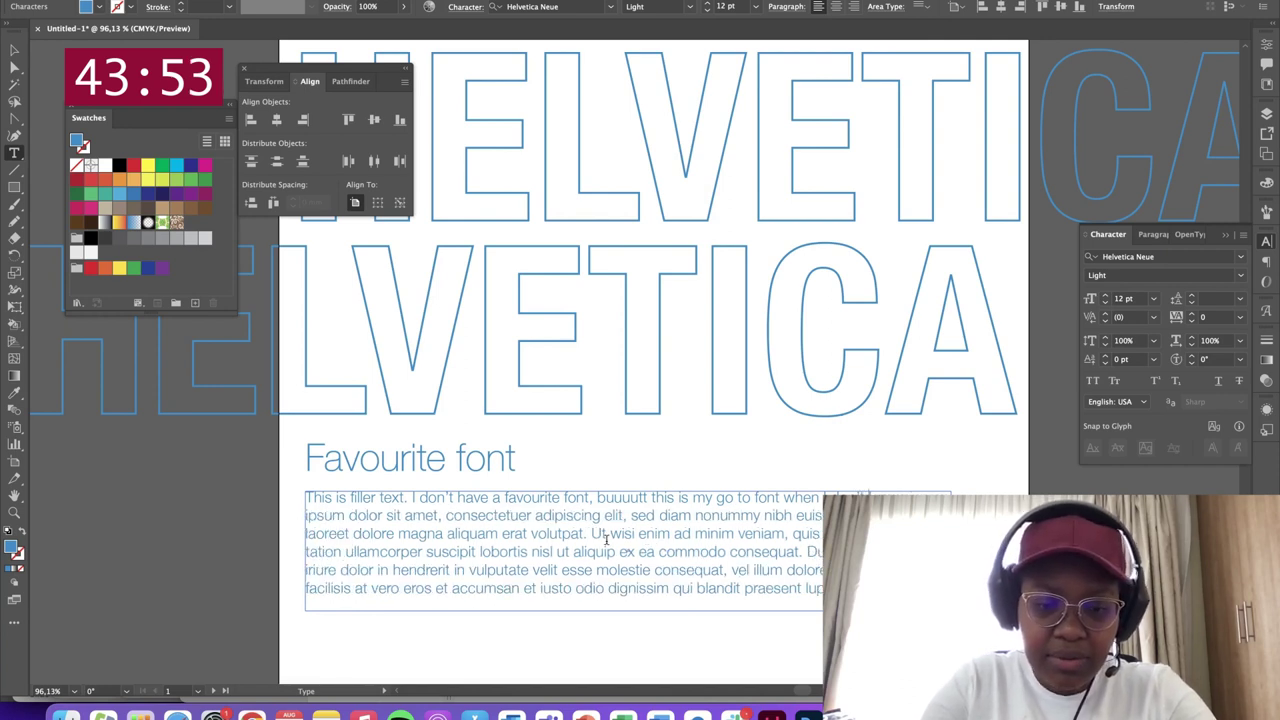
type(" to")
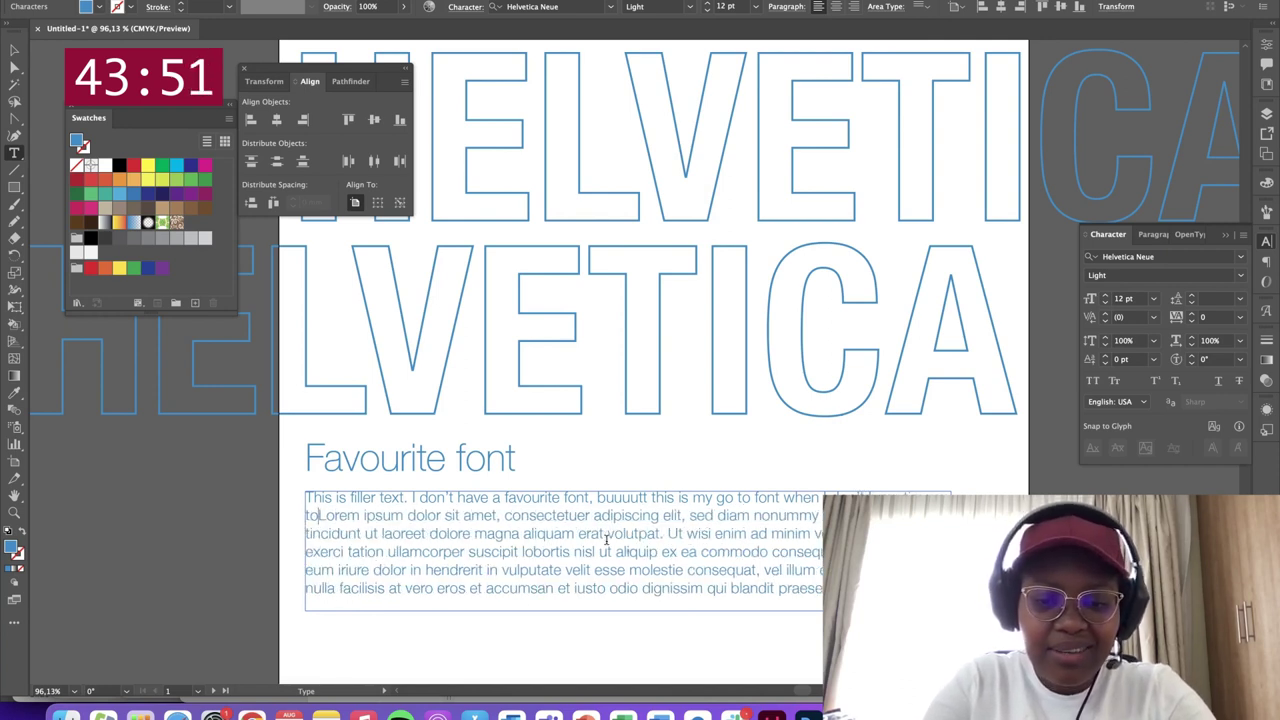
type(" look for ")
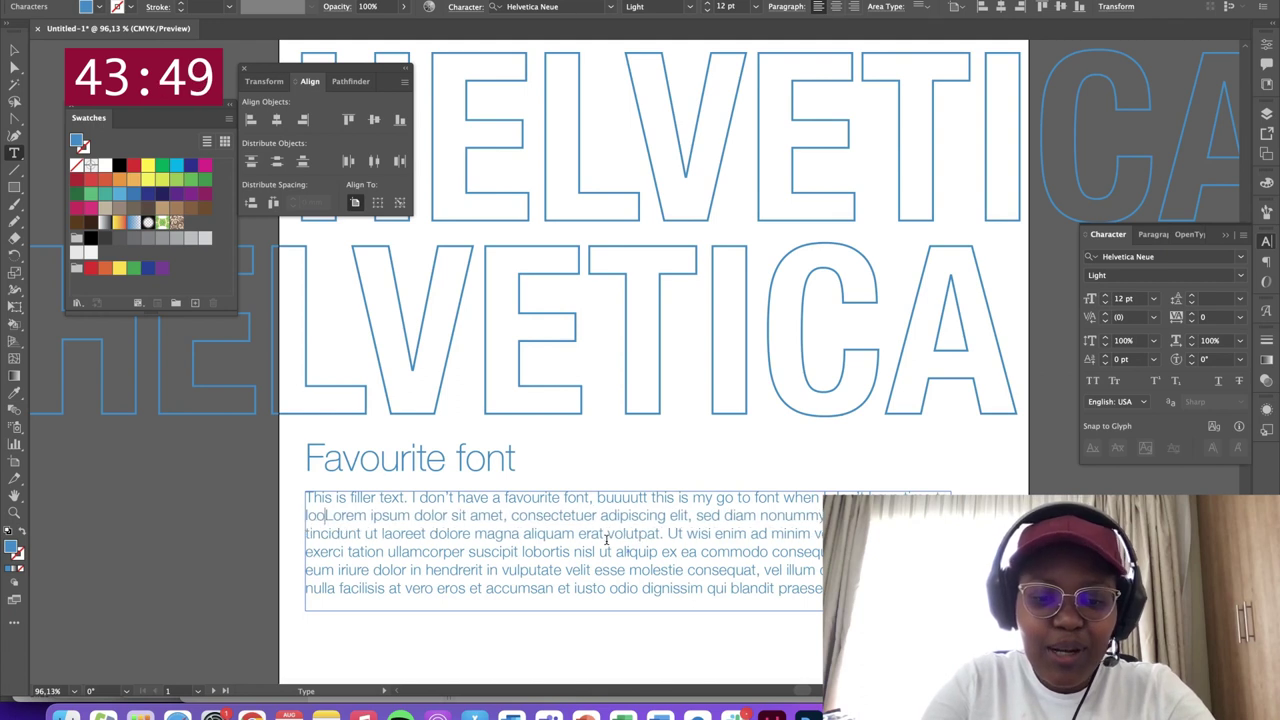
type("one")
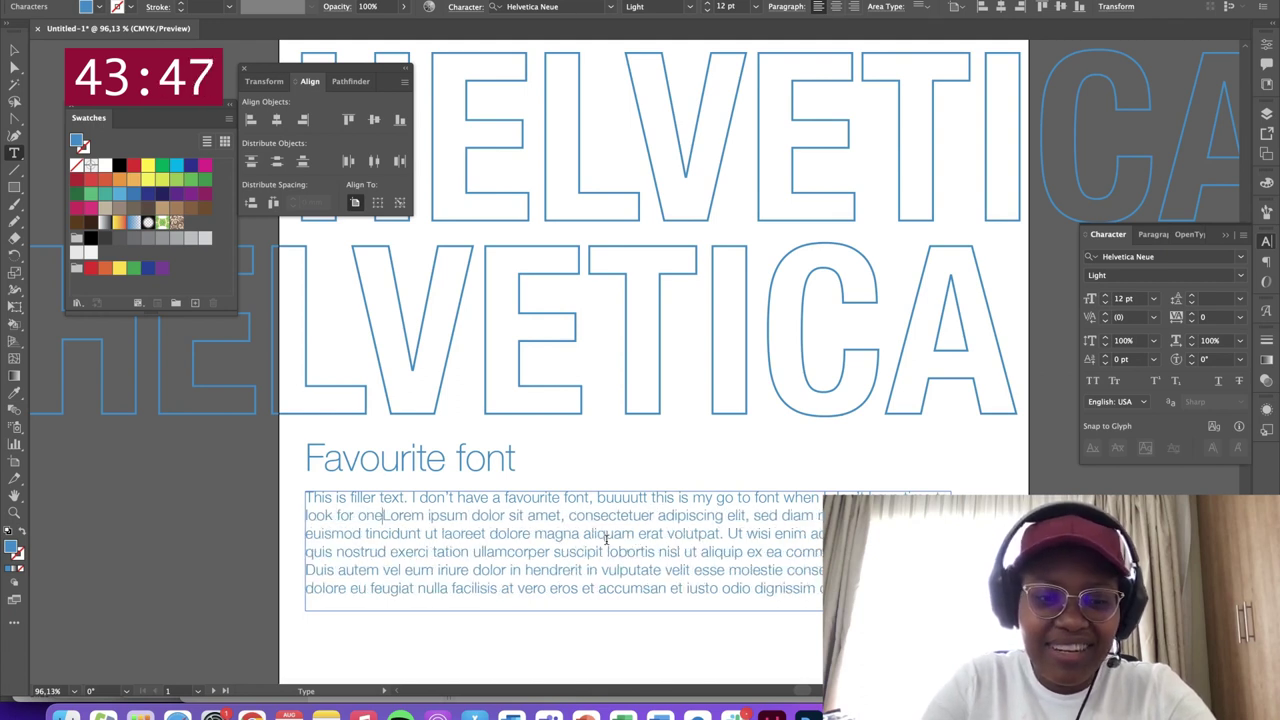
type(".")
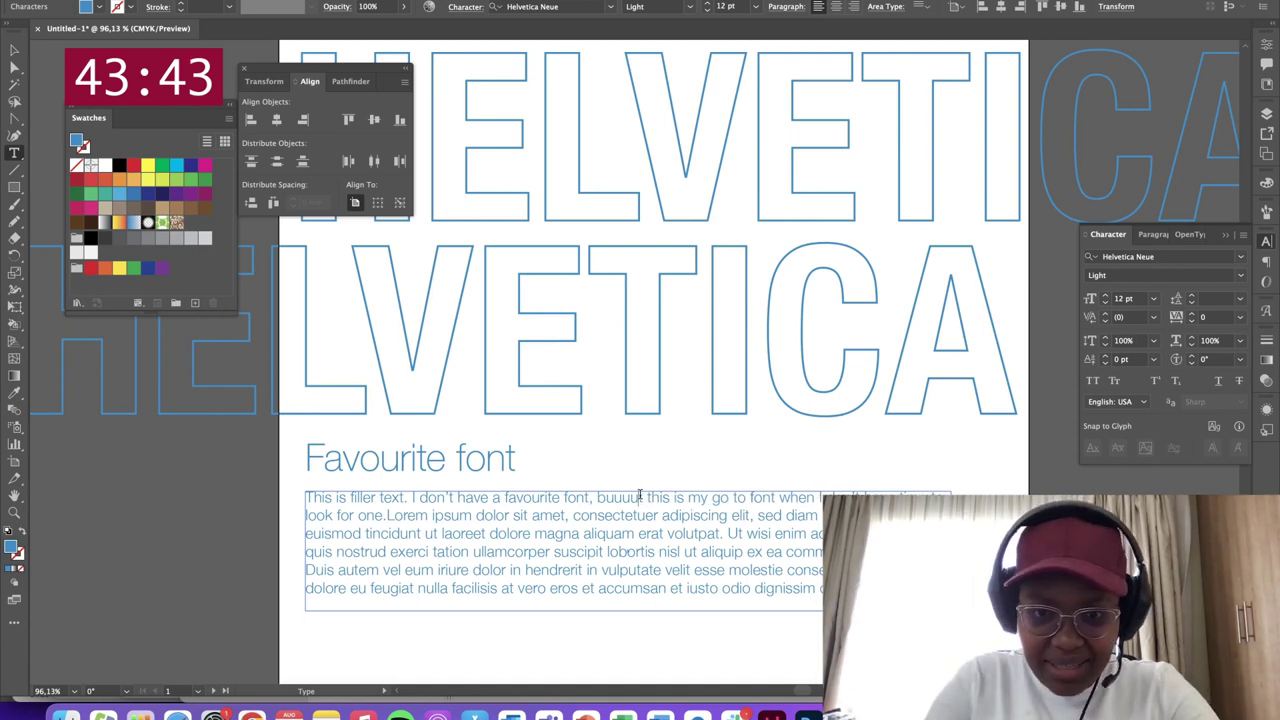
Correct the stretched-out word in the paragraph to "but" and separate "for one." from "Lorem" with a space
key("BackSpace")
key("BackSpace")
key("BackSpace")
key("BackSpace")
key("BackSpace")
type("u")
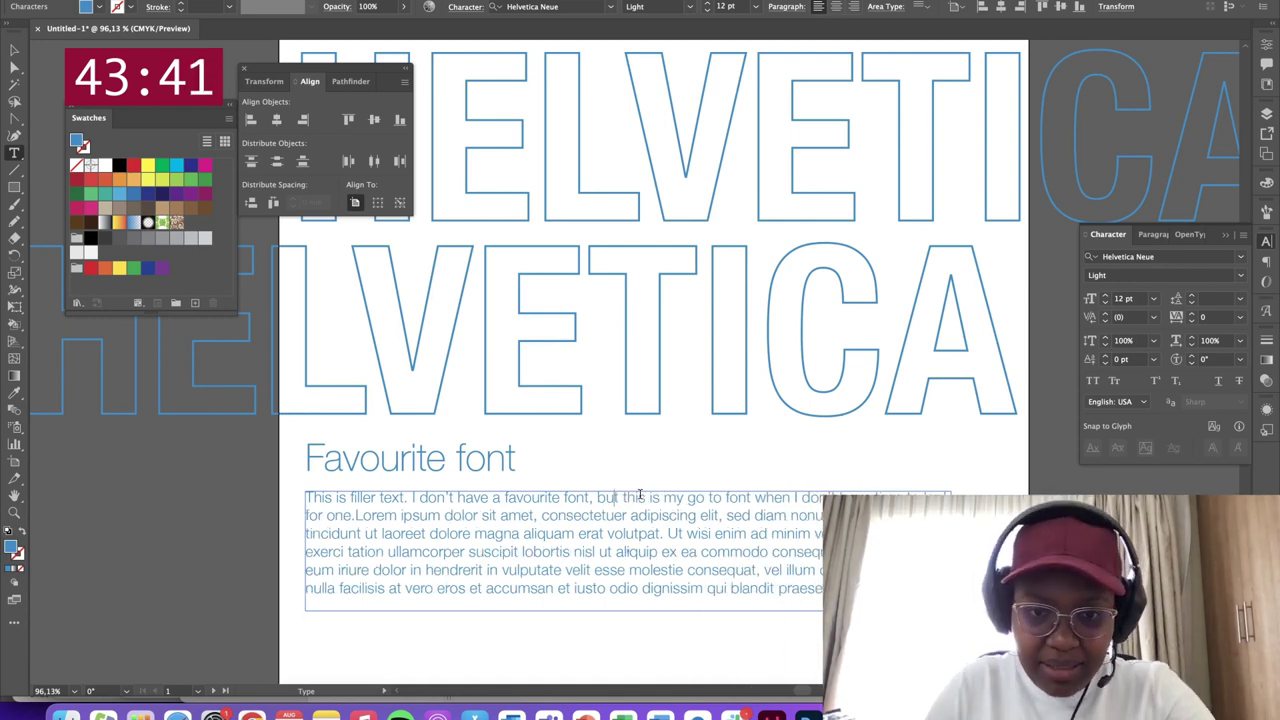
key("Escape")
key("t")
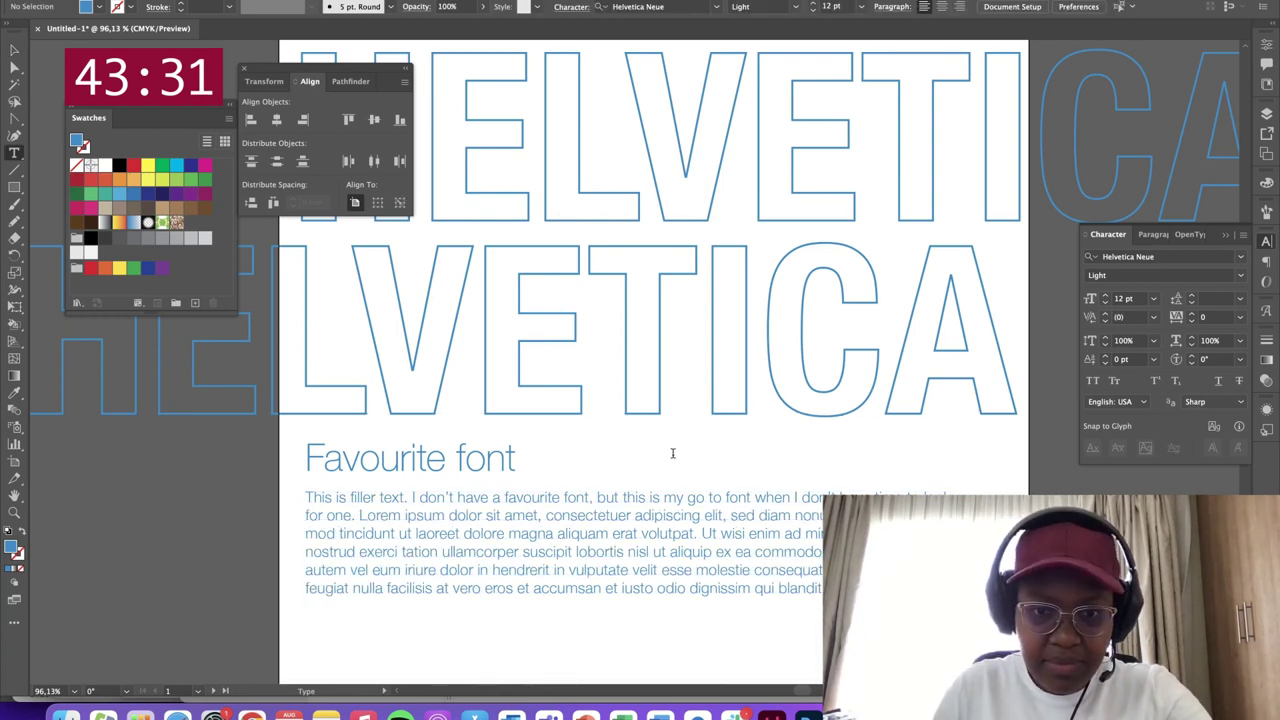
Enlarge the paragraph's text frame towards the white artboard's lower-right corner, widening and lengthening it to show more filler text
key("v")
left_click(680, 431)
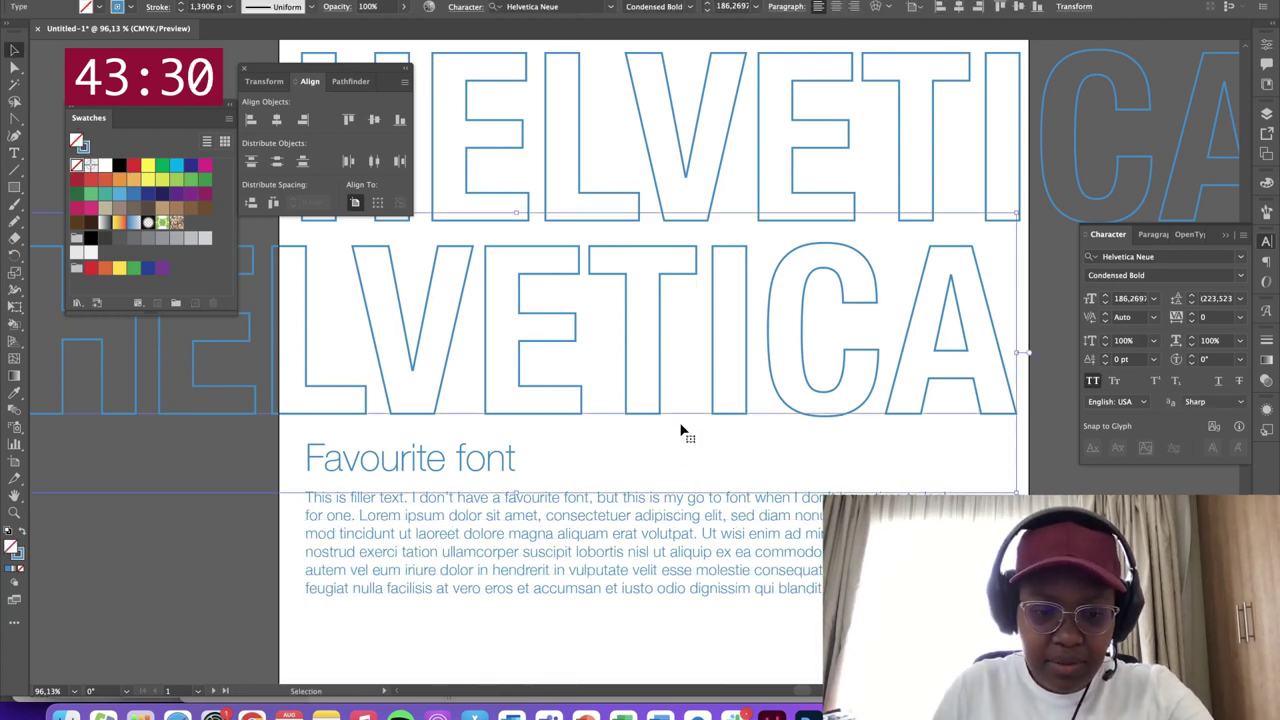
scroll(680, 431, "down", 5)
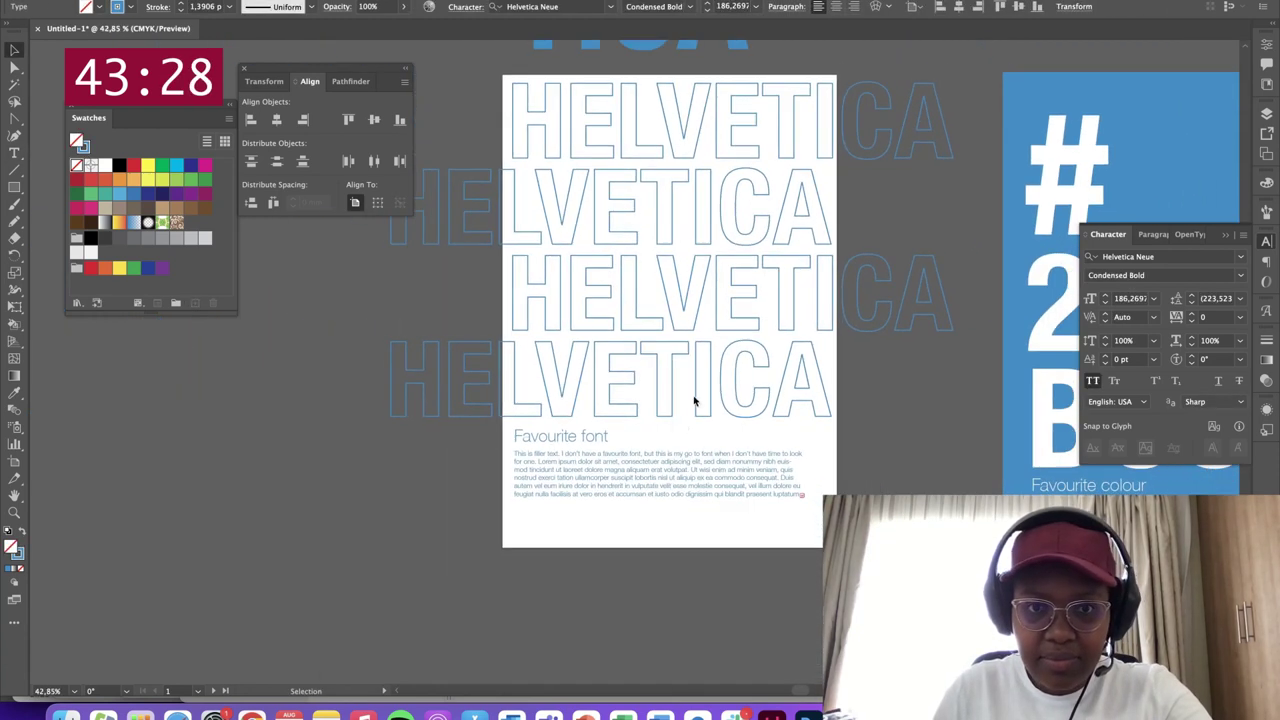
left_click_drag(830, 138, 772, 236)
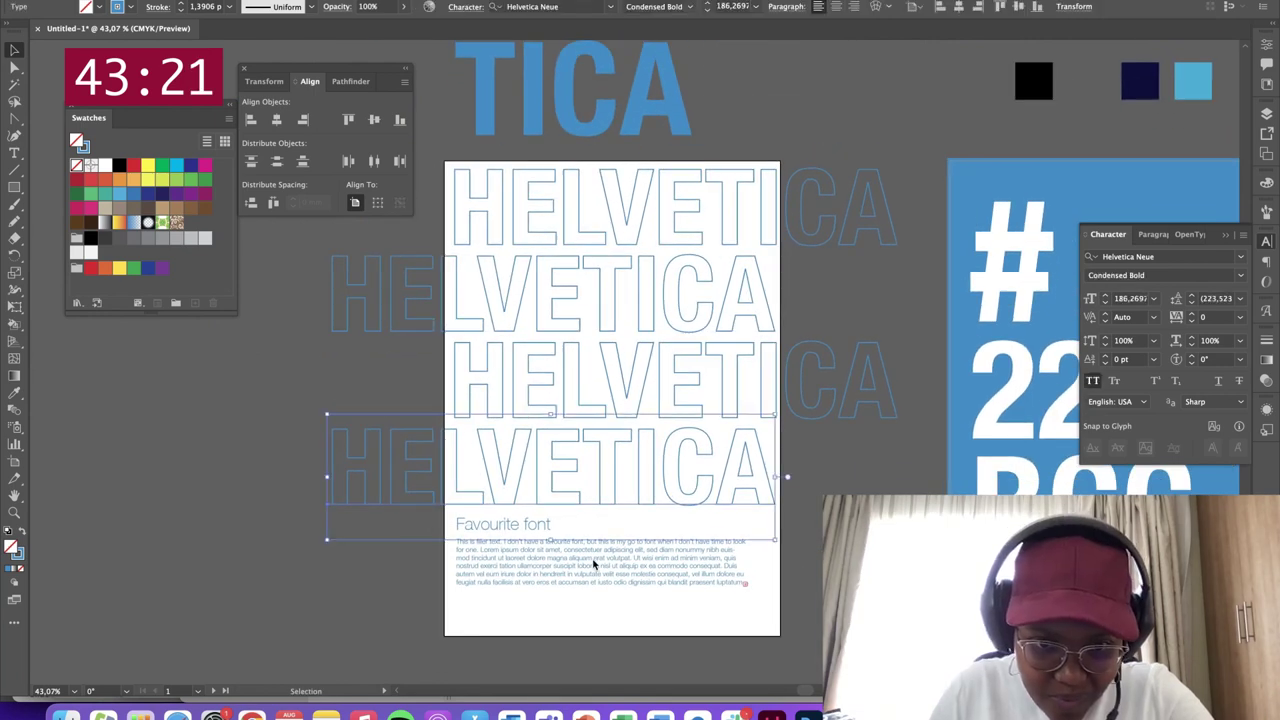
left_click(716, 578)
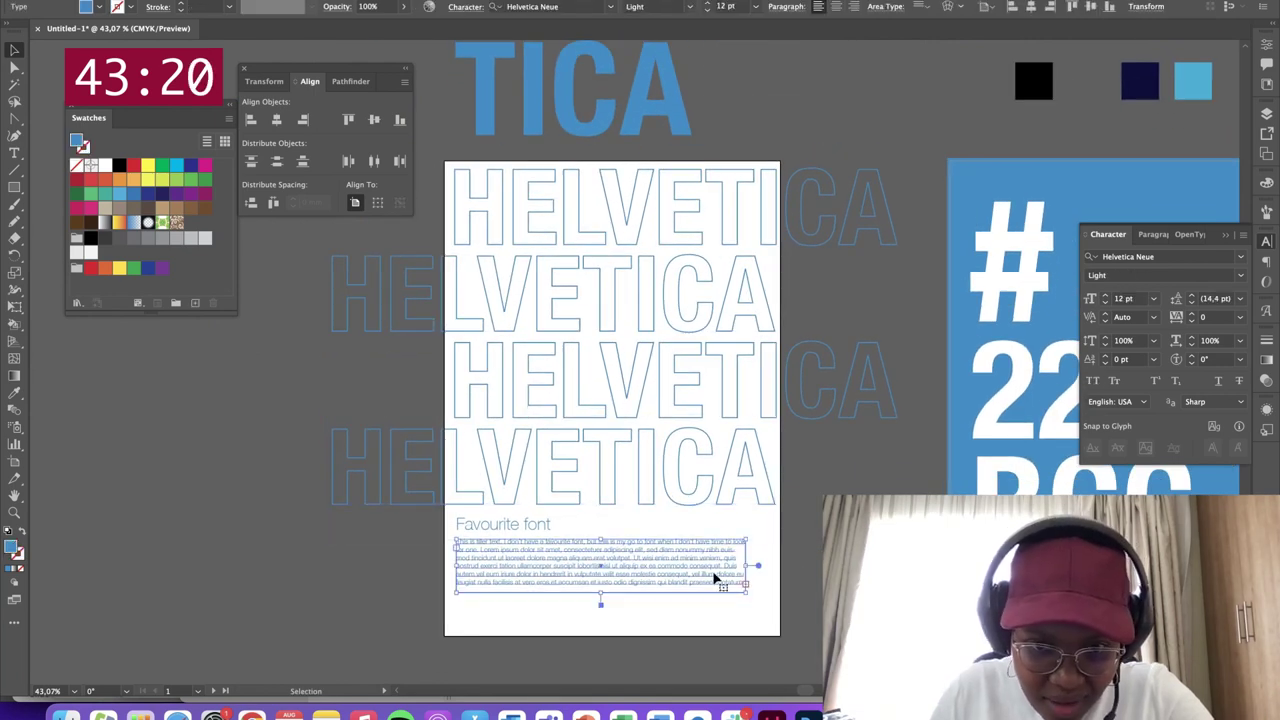
mouse_move(750, 602)
left_mouse_down()
mouse_move(709, 614)
mouse_move(715, 627)
mouse_move(768, 619)
left_mouse_up()
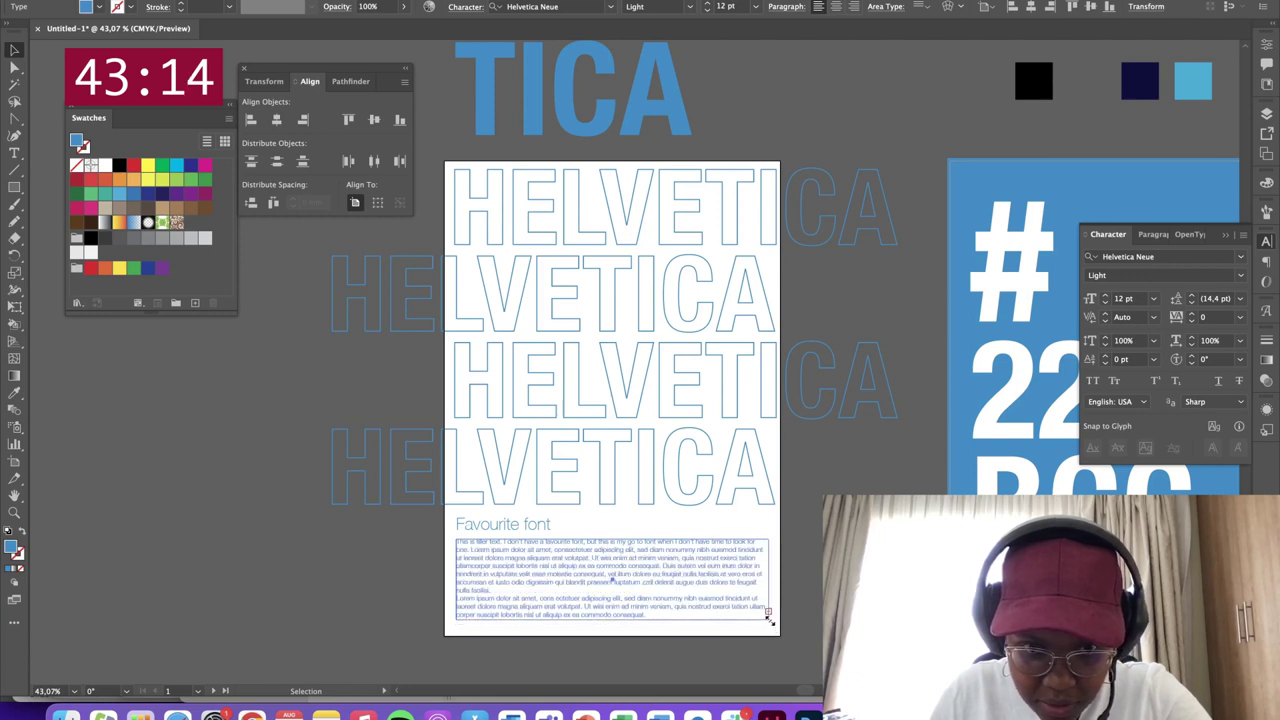
Delete the large solid blue lettering ending in TICA from above the white artboard
left_click(823, 194)
left_click_drag(887, 155, 589, 337)
left_click(922, 170)
left_click(482, 598)
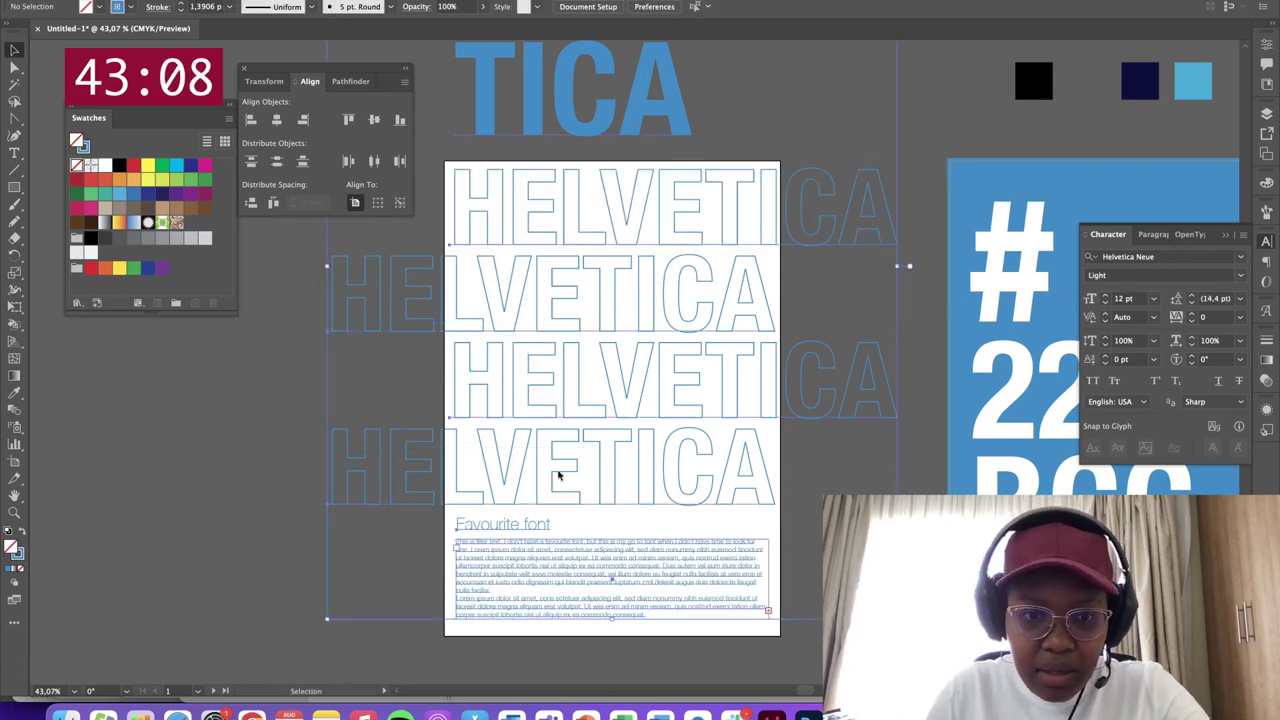
left_click_drag(575, 470, 575, 471)
key("space")
left_click_drag(256, 410, 340, 600)
left_click(420, 314)
left_click(677, 222)
key("Delete")
left_click_drag(735, 595, 673, 346)
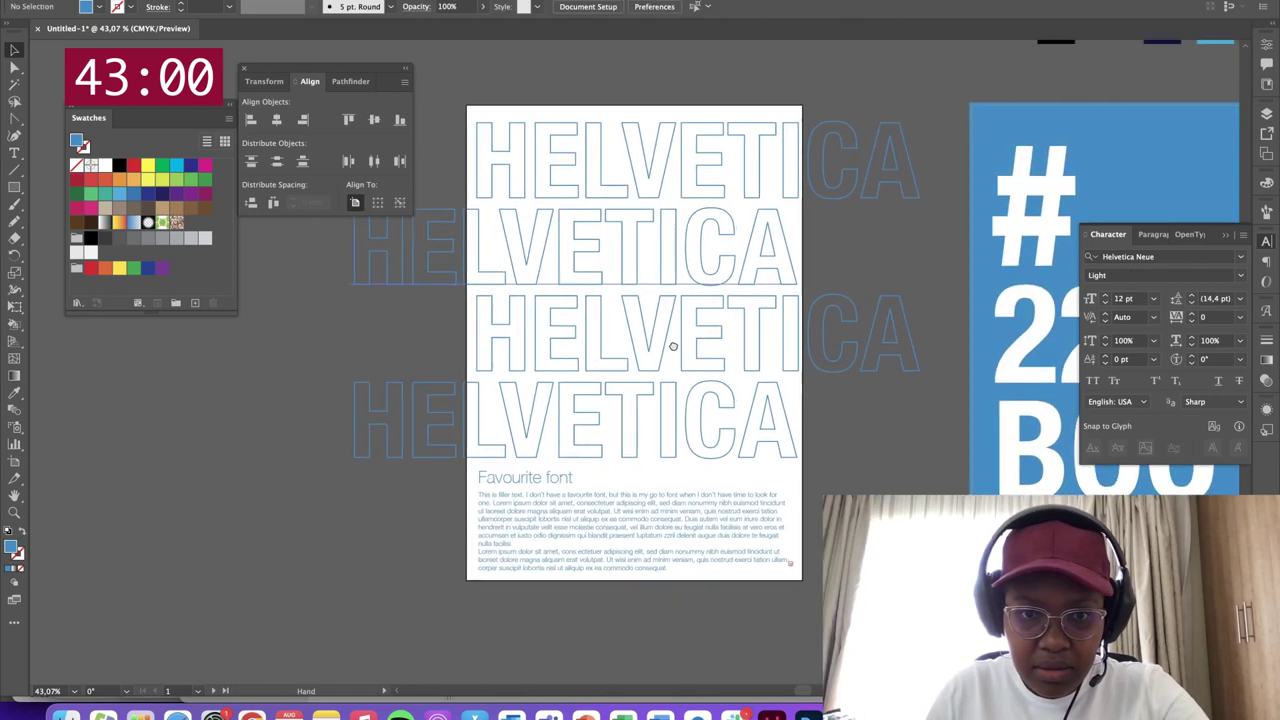
Remove the line breaks inside the filler paragraph under Favourite font so it runs as one continuous block
left_click(552, 530)
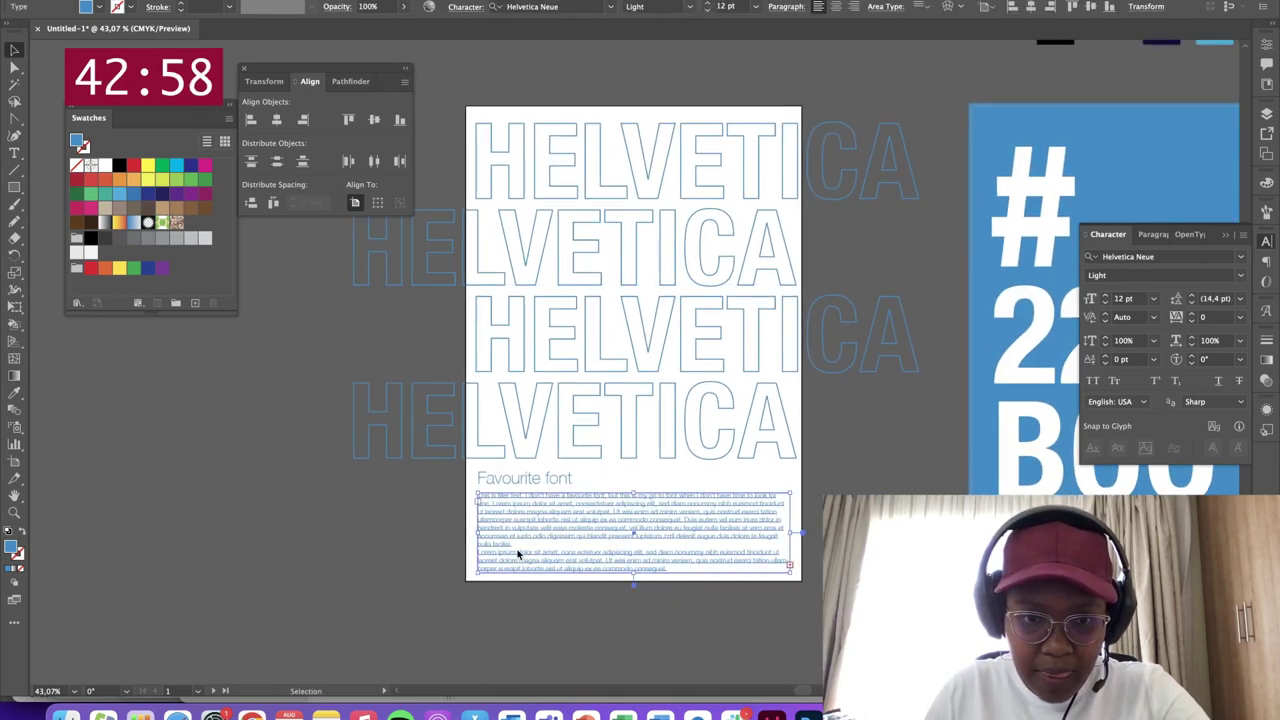
double_click(520, 546)
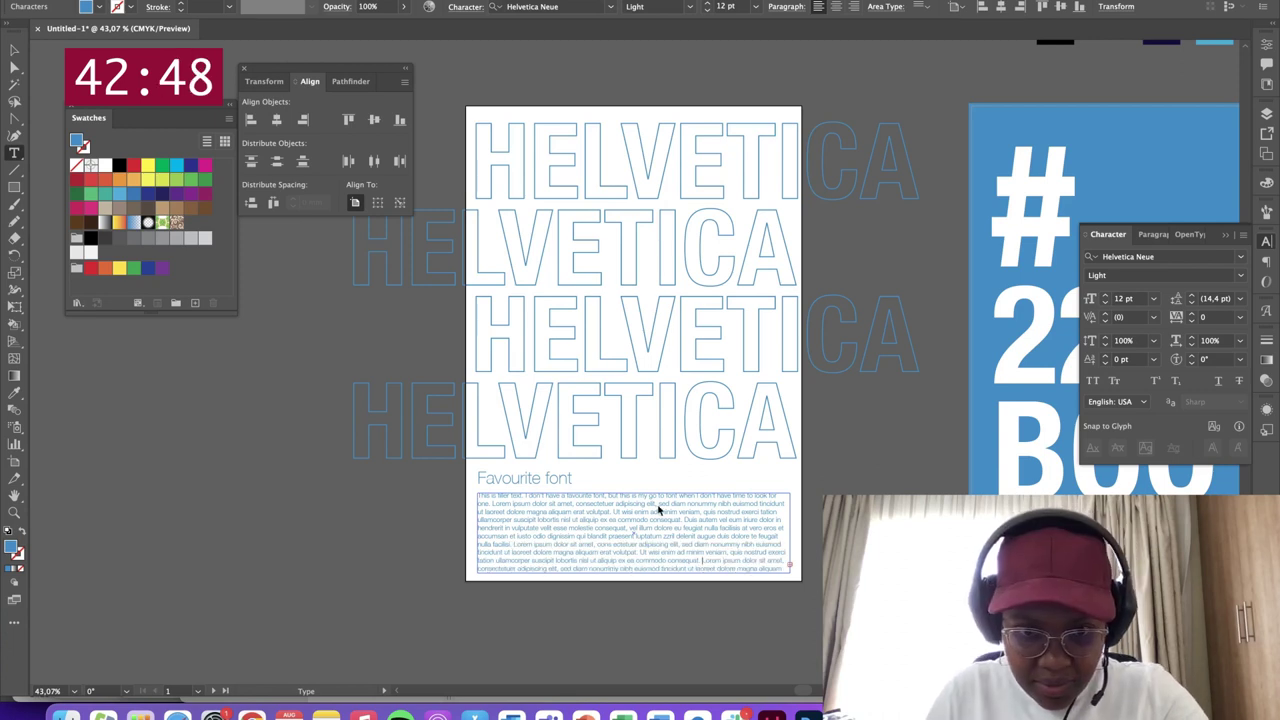
key("Escape")
left_click(862, 486)
Recolour the Favourite font caption and its paragraph to a dark neutral grey with 0% saturation
left_click(614, 514)
left_click(540, 480, "shift")
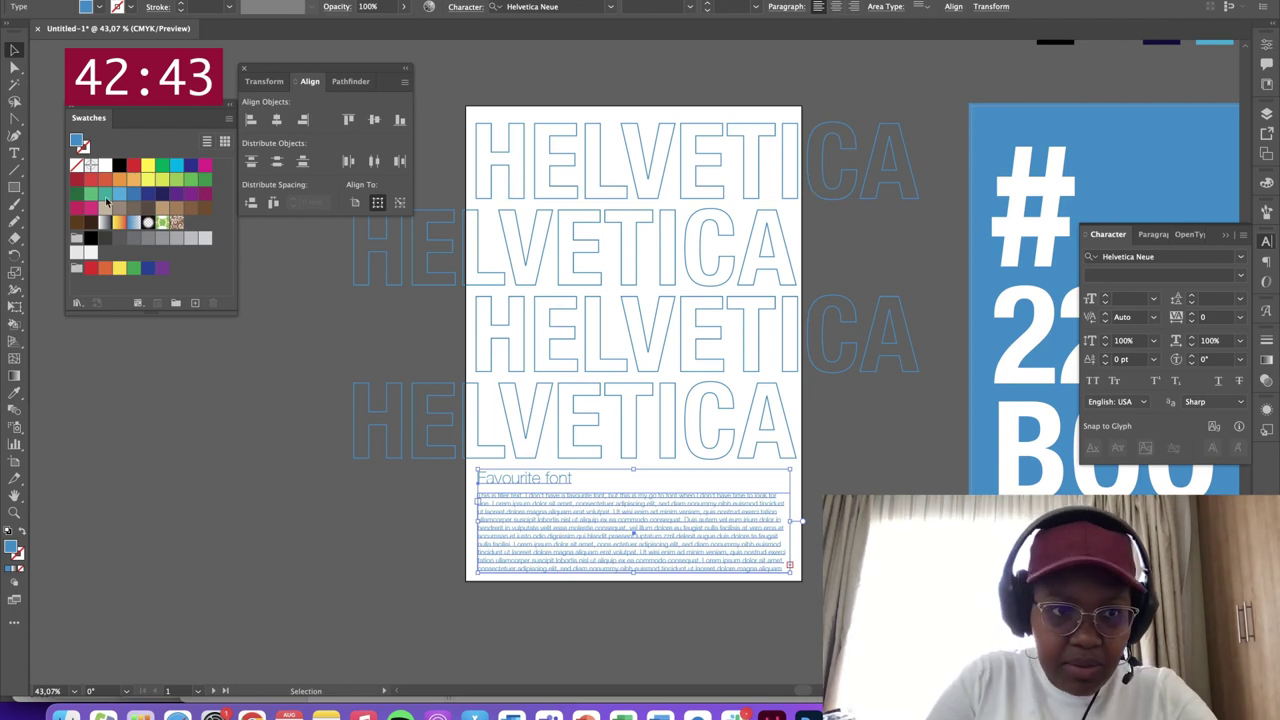
left_click(118, 166)
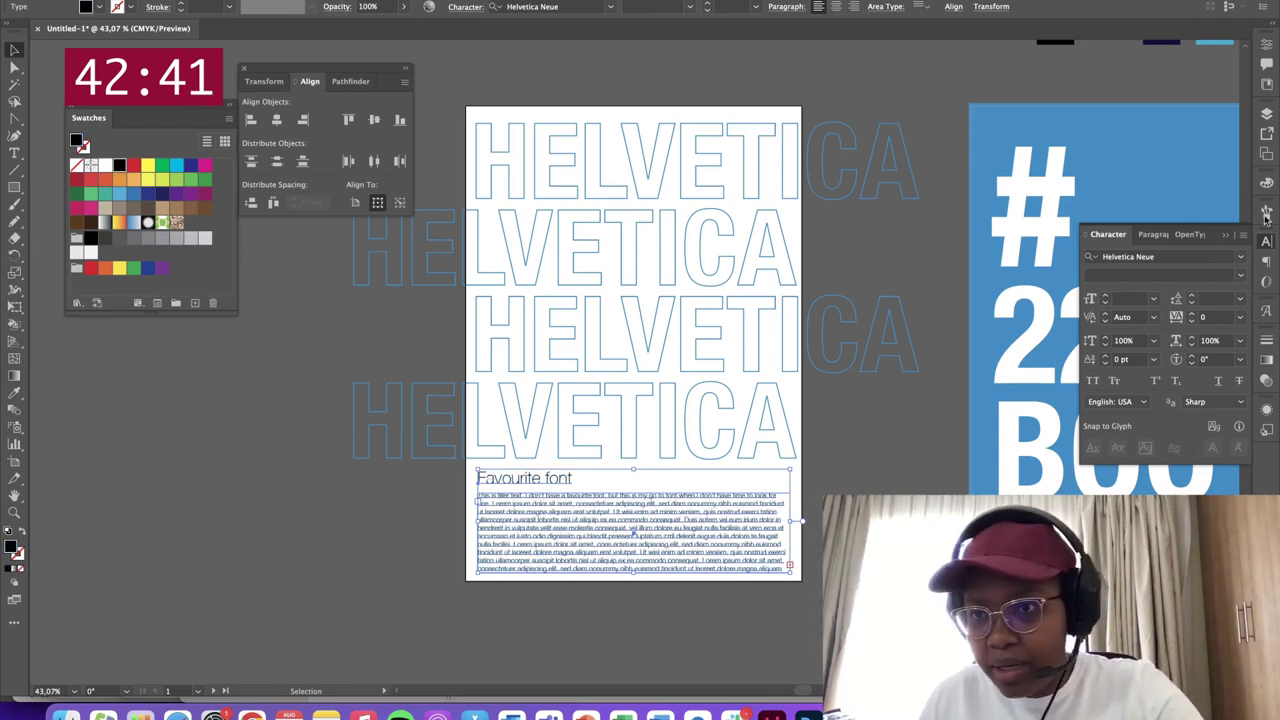
left_click(1267, 185)
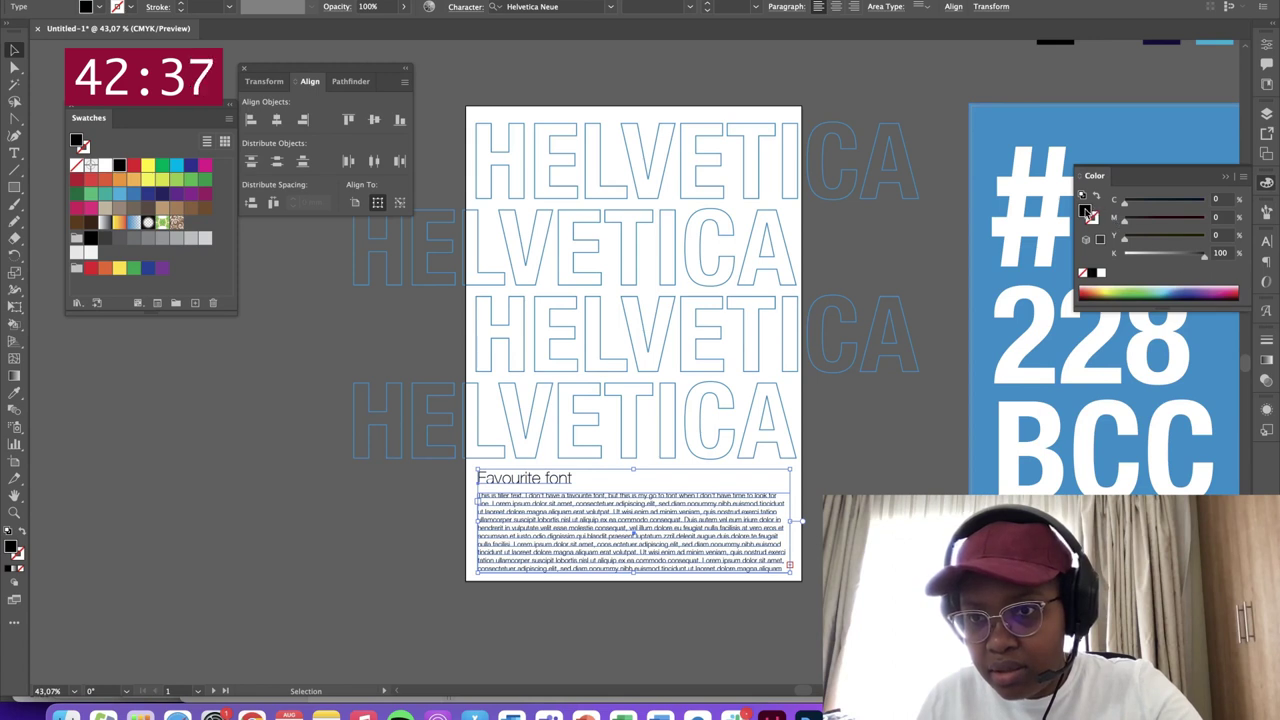
double_click(1085, 211)
left_click(673, 534)
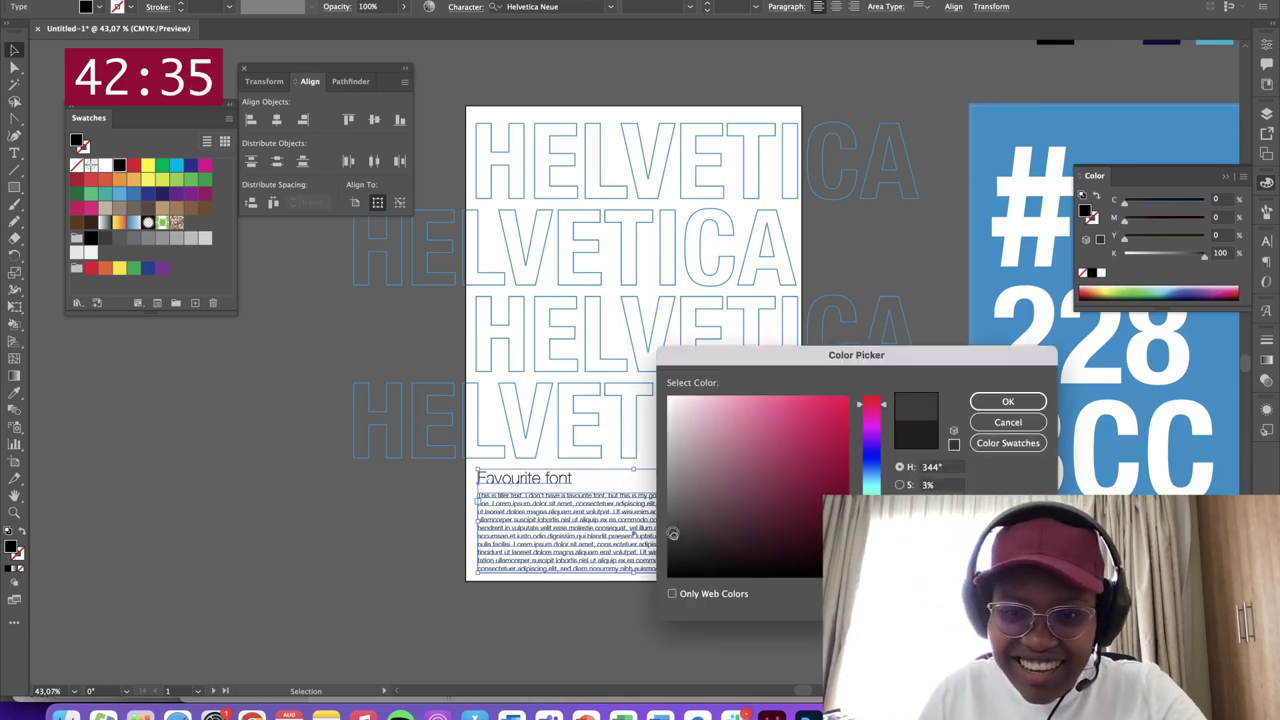
left_click_drag(674, 538, 664, 532)
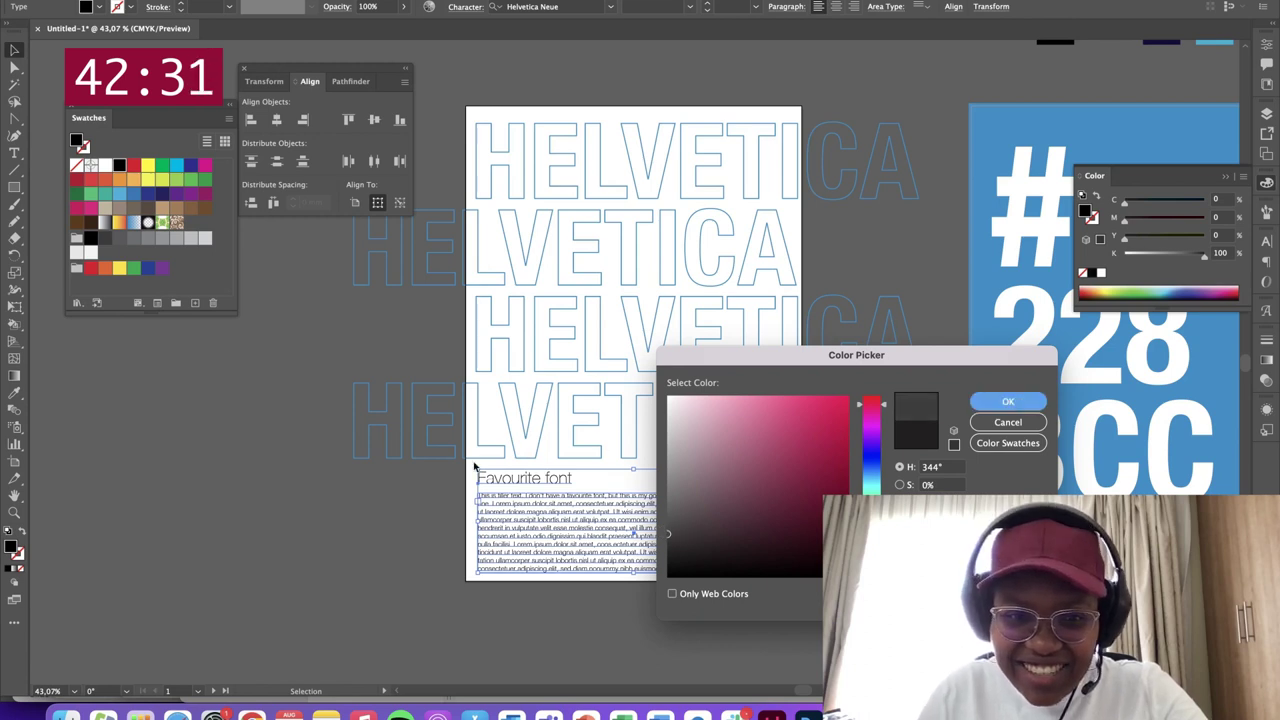
key("Return")
Give the lower two HELVETICA lines a solid blue fill and preview the poster as a JPEG in Save for Web
left_click(398, 556)
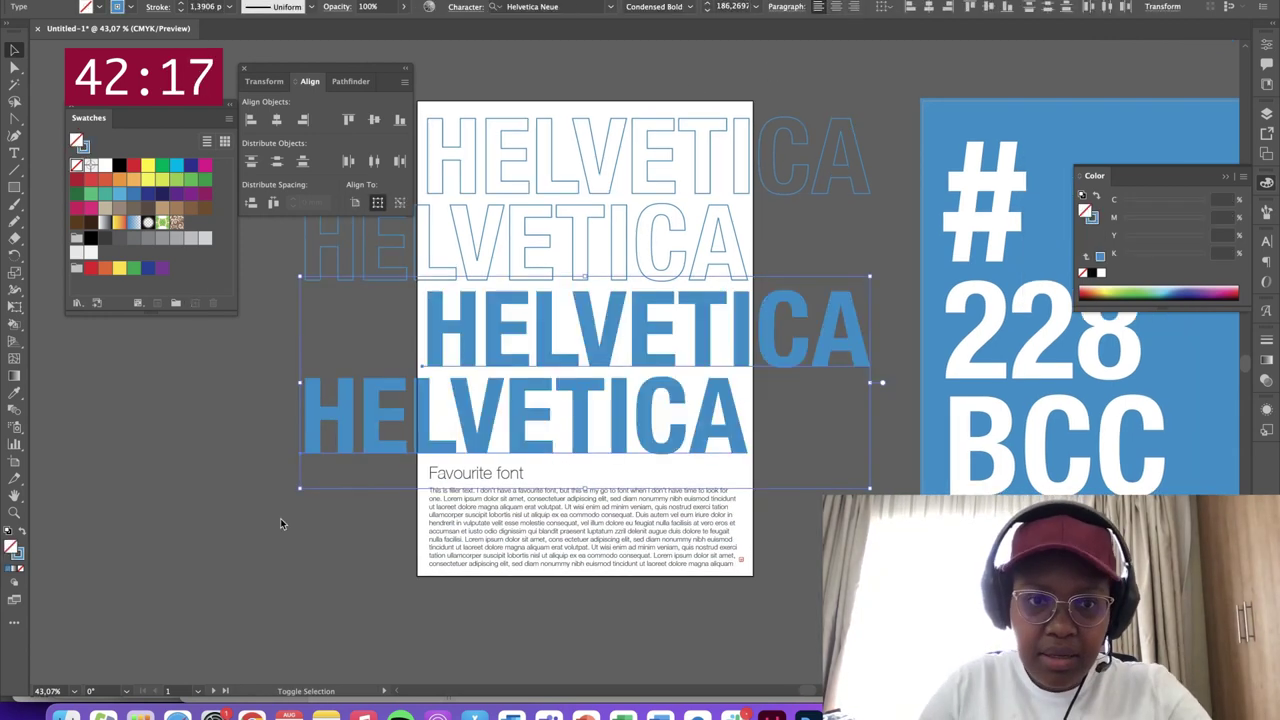
left_click(280, 518)
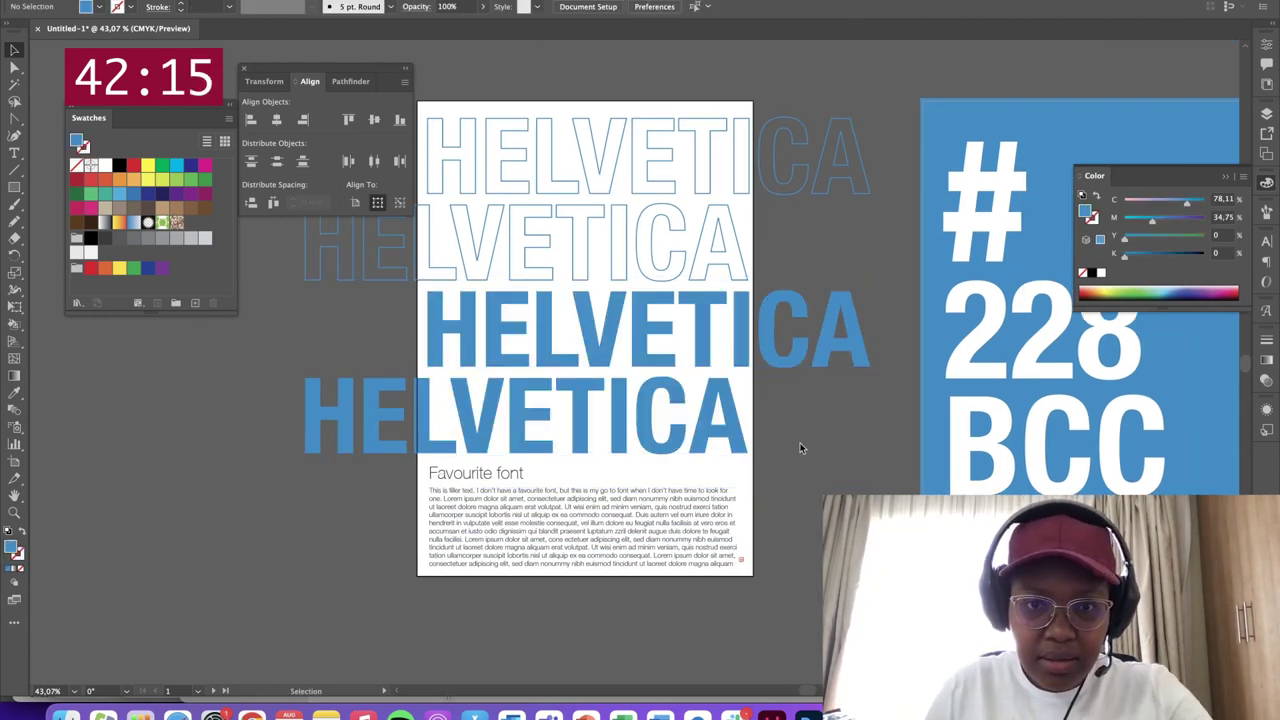
key("super+alt+shift+s")
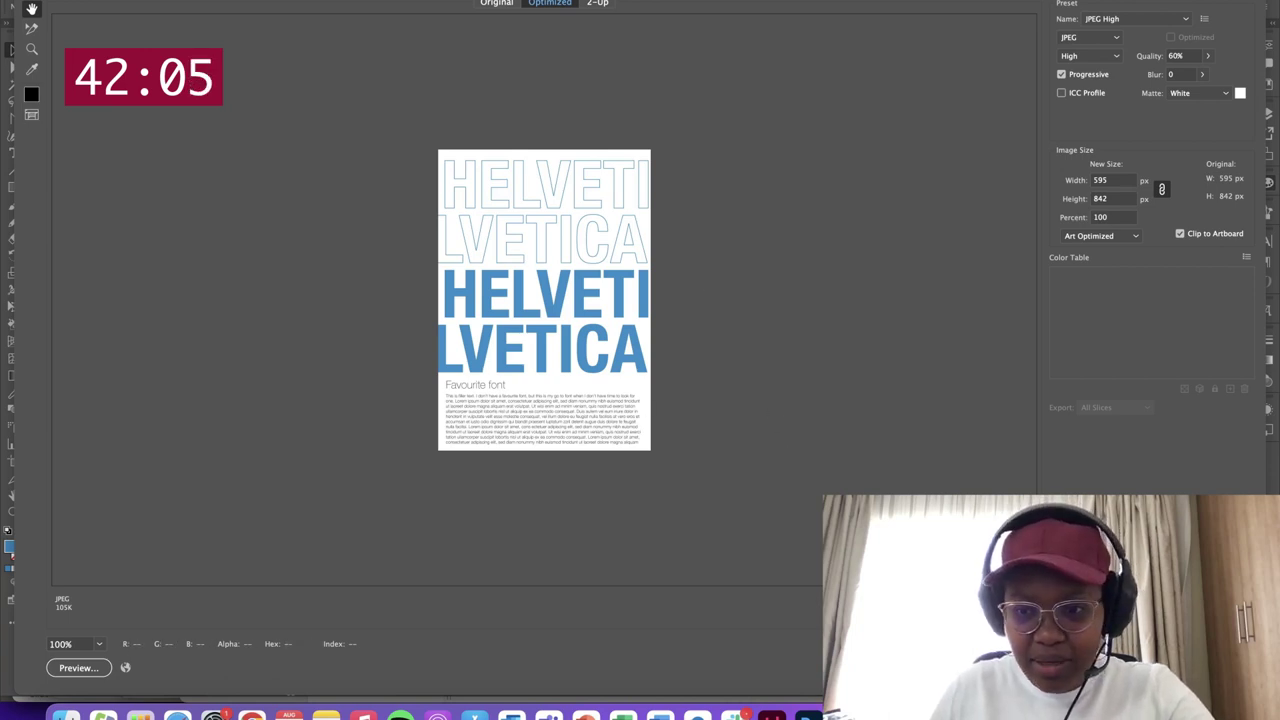
key("Escape")
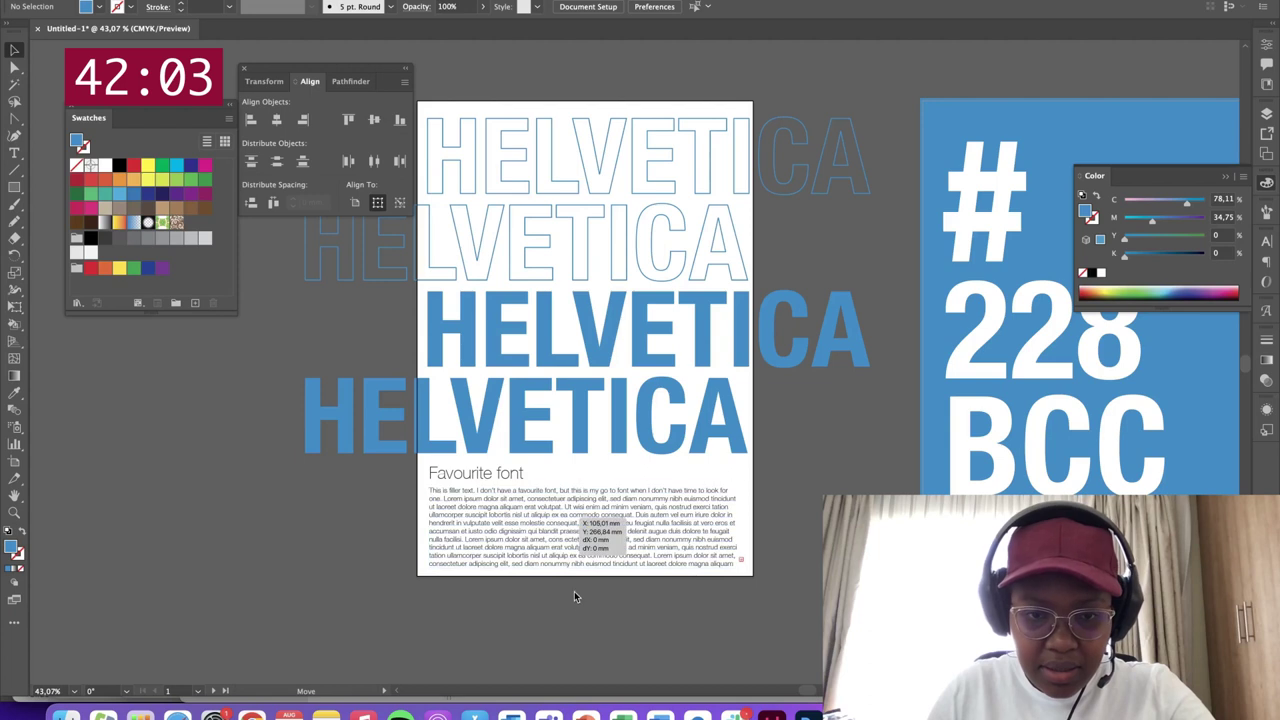
Shorten the filler paragraph's frame from below and move it down slightly together with the Favourite font caption
left_click(585, 570)
left_click_drag(585, 575, 585, 560)
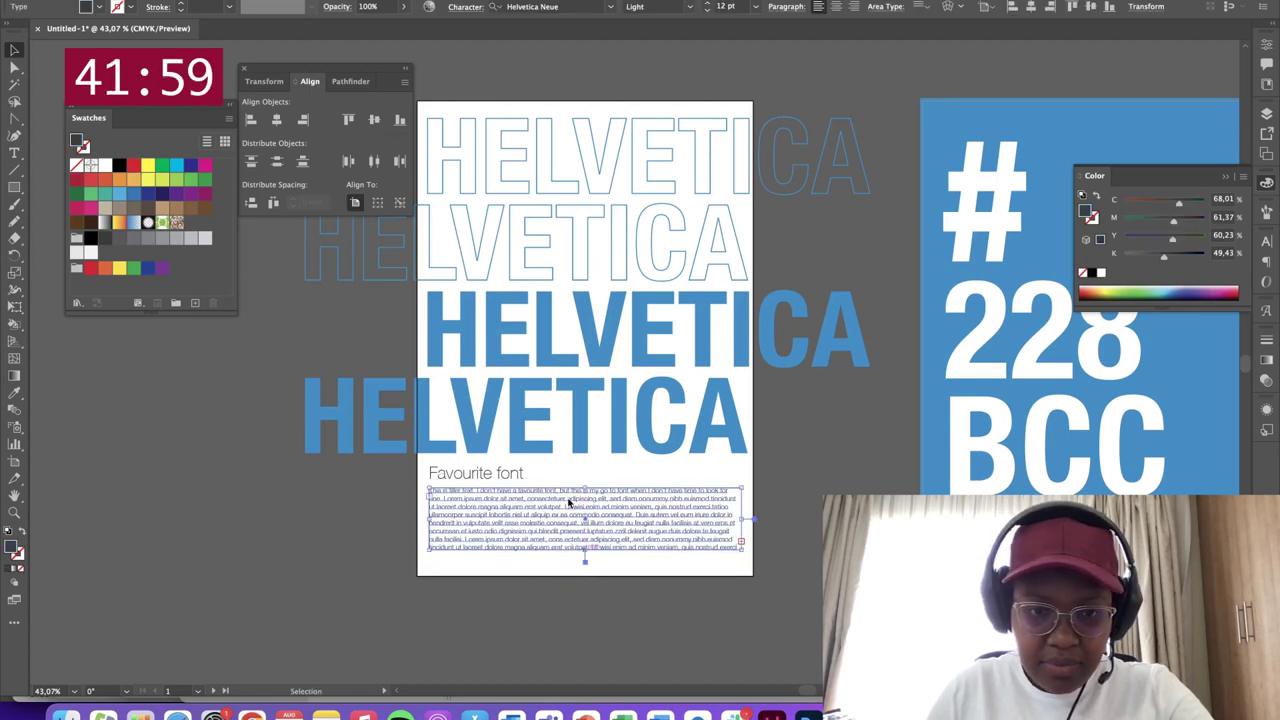
left_click(505, 480, "shift")
mouse_move(535, 515)
left_mouse_down()
mouse_move(533, 533)
mouse_move(533, 521)
left_mouse_up()
Nudge all four HELVETICA lines down together, closer to the Favourite font caption
left_click(553, 412)
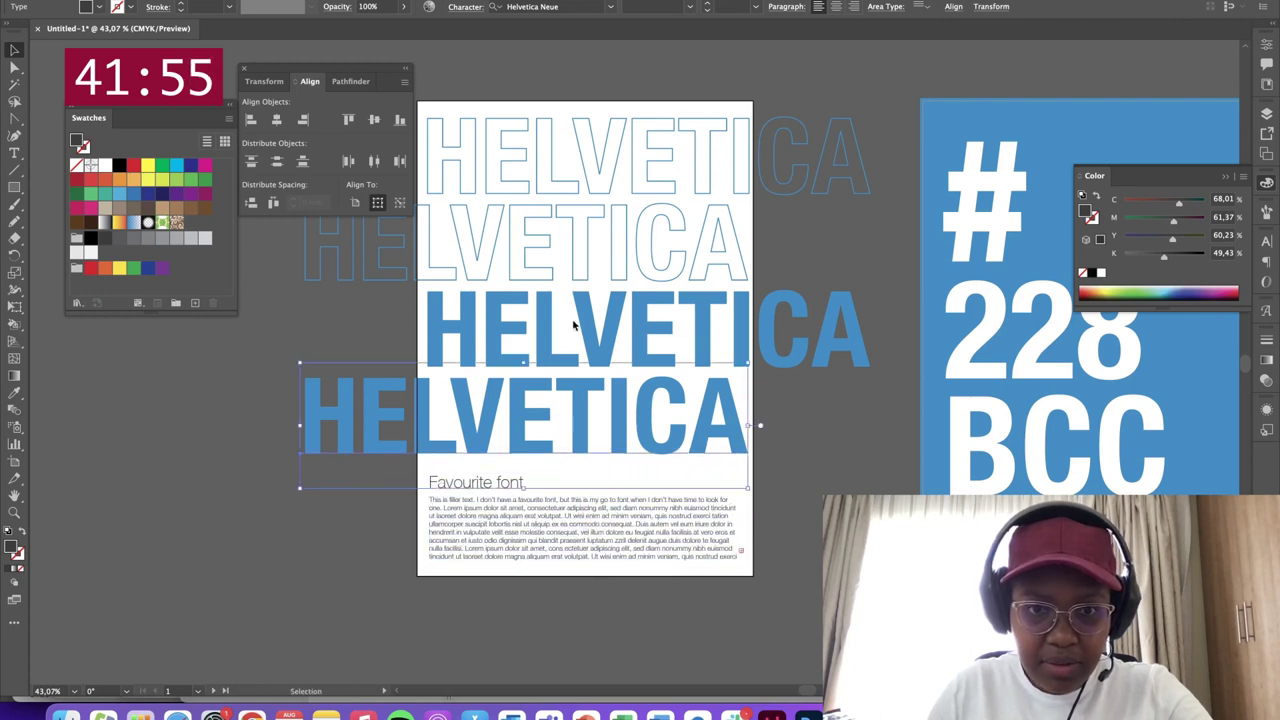
left_click(575, 326, "shift")
left_click(598, 224, "shift")
left_click(641, 137, "shift")
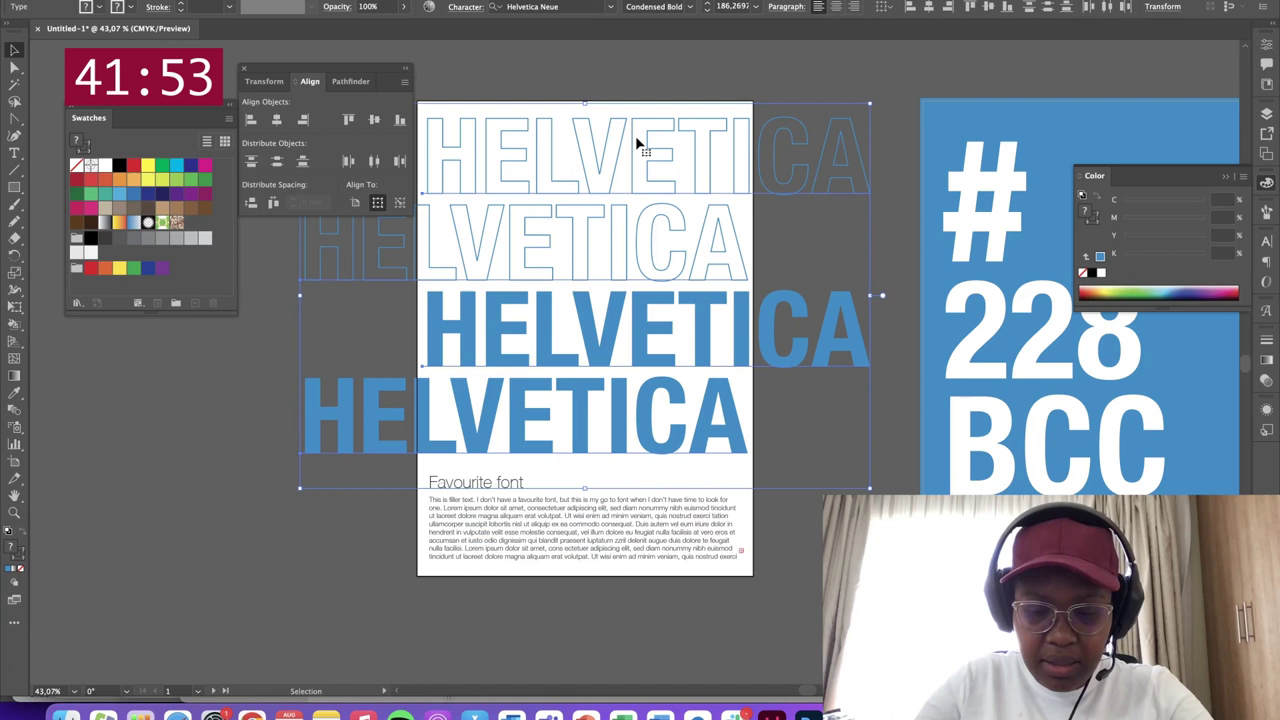
key("Down")
key("Down")
key("Down")
key("Down")
key("Down")
key("Down")
key("Down")
key("Down")
key("Down")
key("Down")
key("Down")
key("Down")
key("Down")
key("Down")
key("Down")
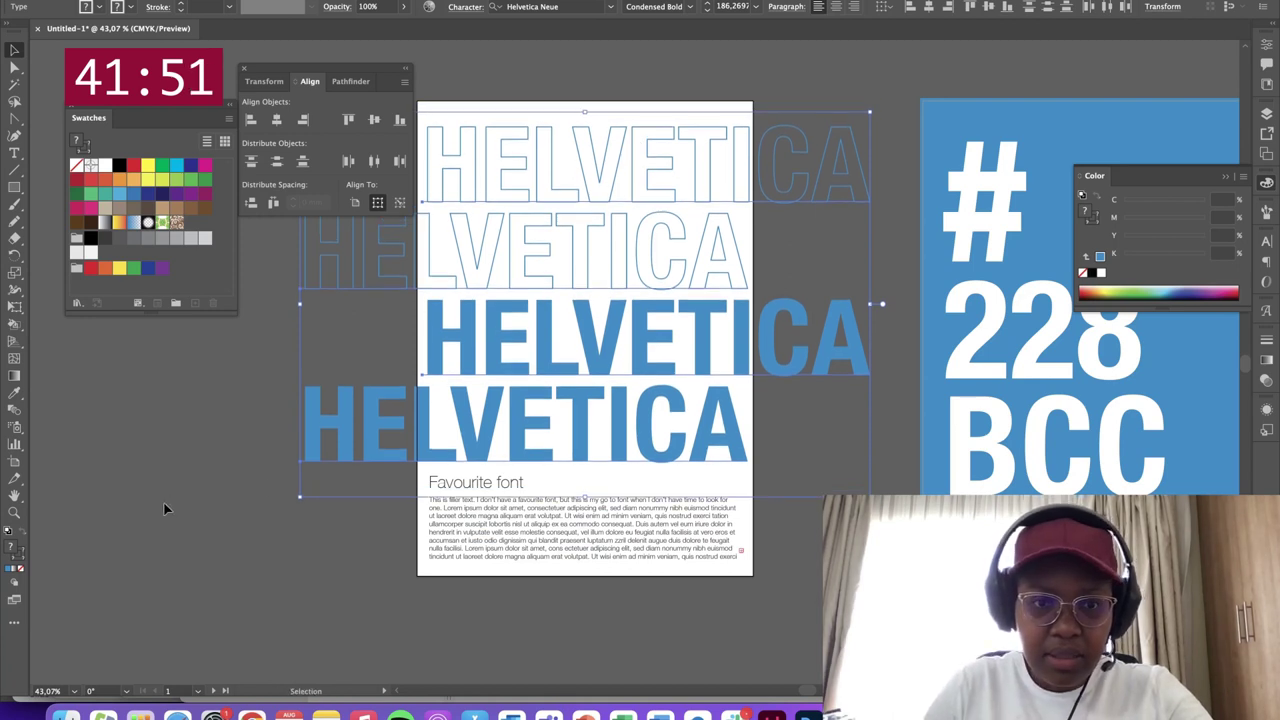
left_click(891, 334)
Duplicate the large white # three times in a row to its right, running past the blue artboard's edge
left_click_drag(891, 334, 705, 359)
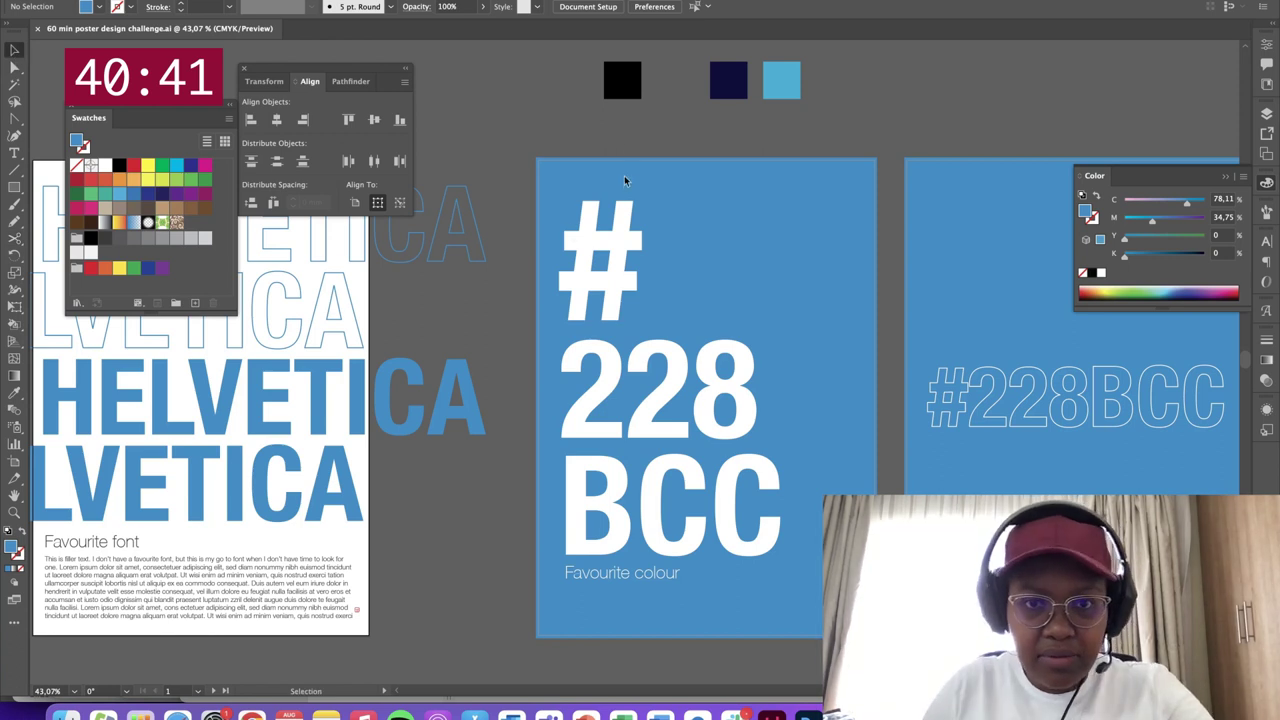
left_click_drag(910, 200, 757, 258)
left_click_drag(780, 190, 774, 222)
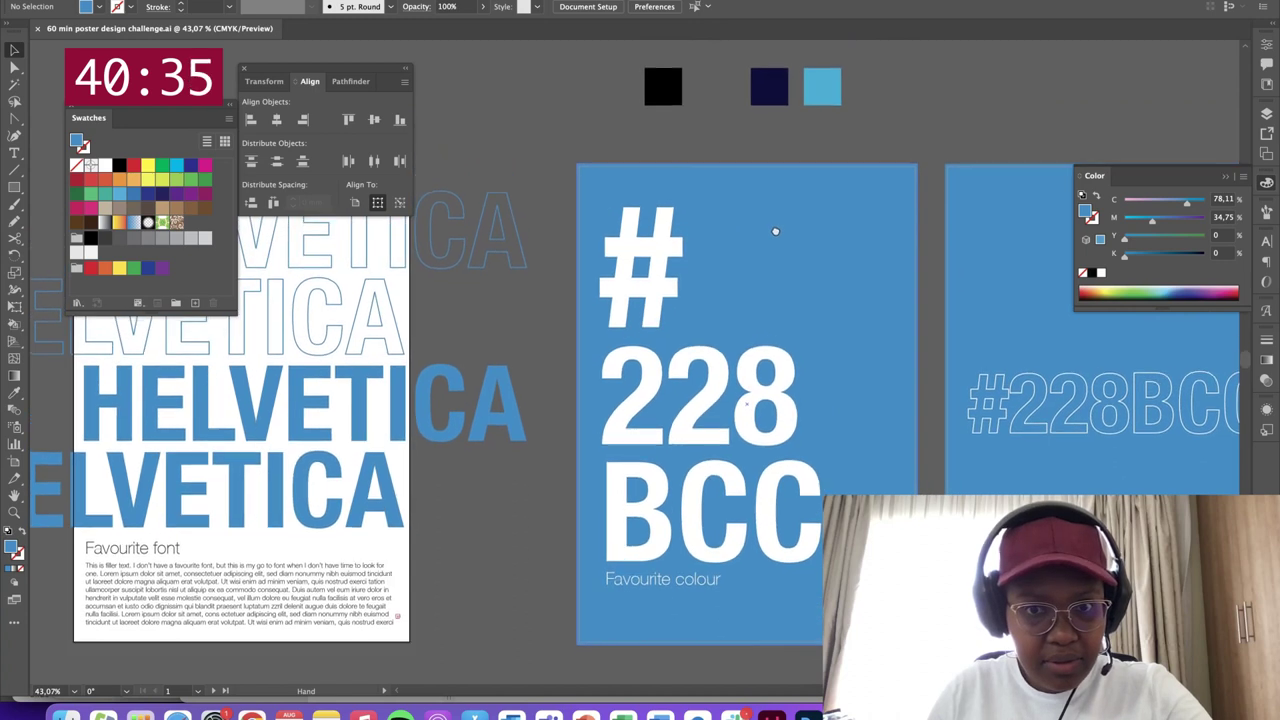
left_click(652, 268)
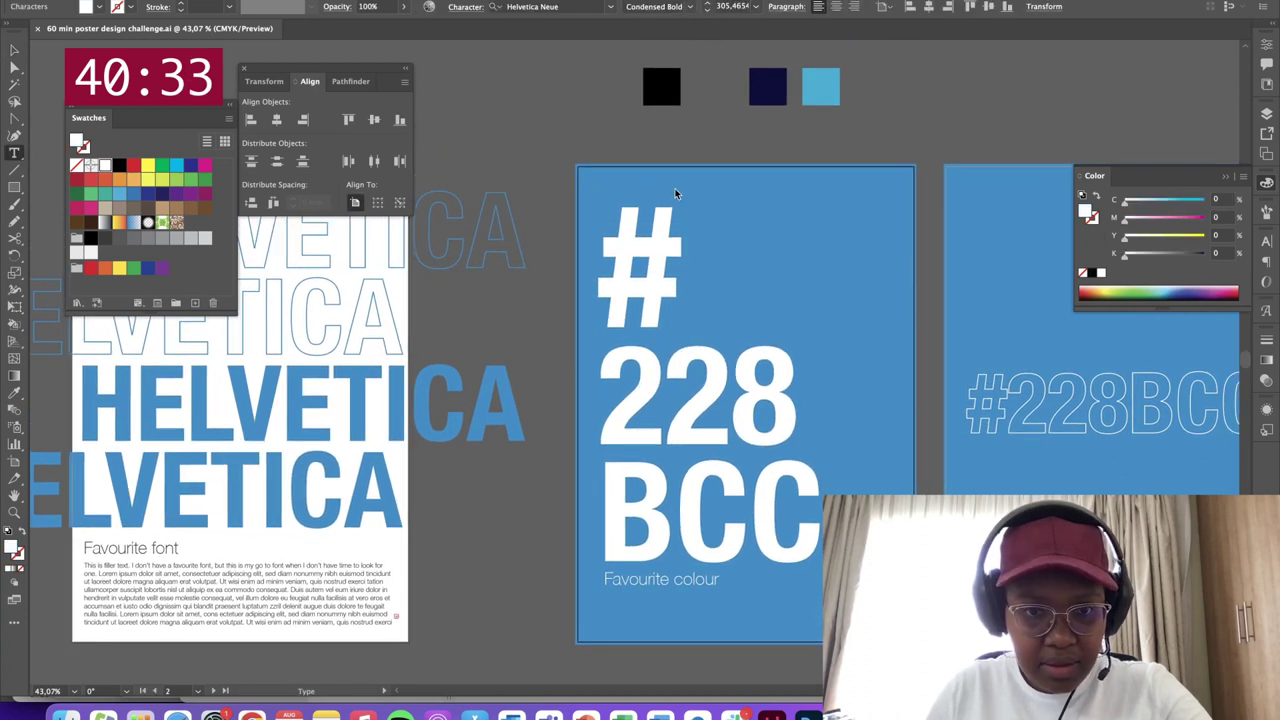
left_click_drag(650, 263, 912, 285)
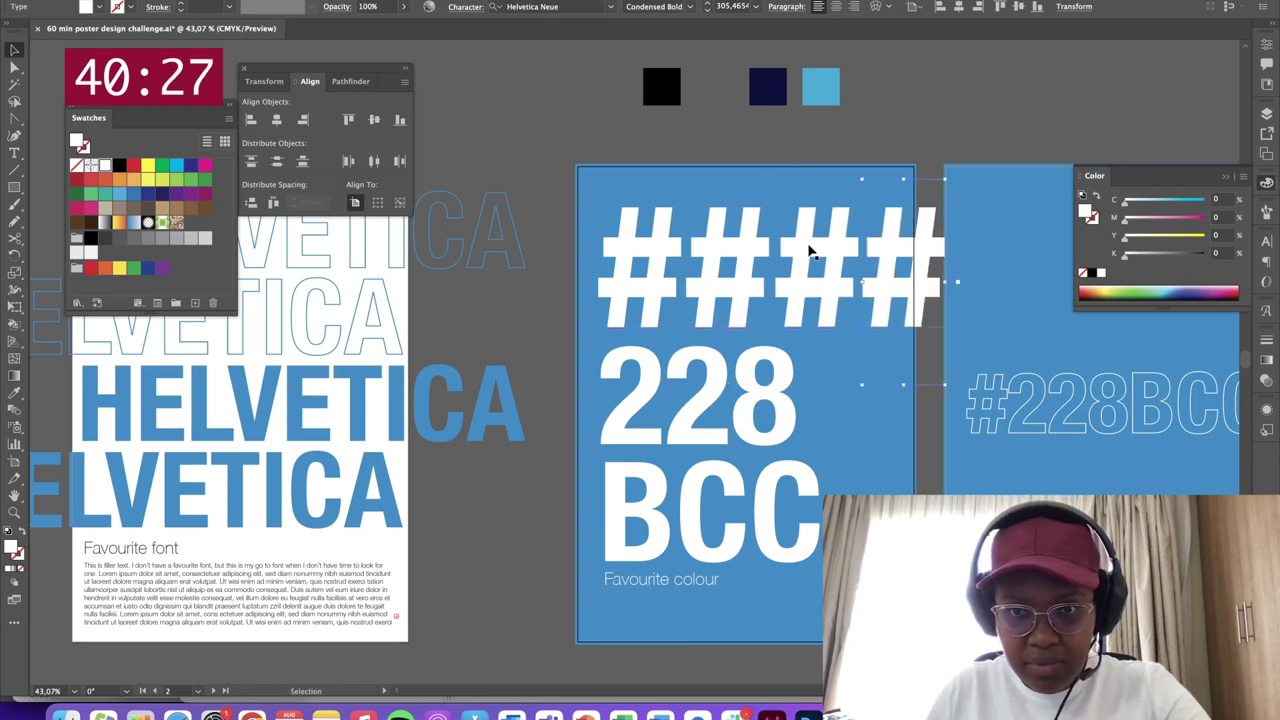
Swap fill and stroke on the three copied # characters, turning them into white 1 pt outlines
left_click(652, 282, "shift")
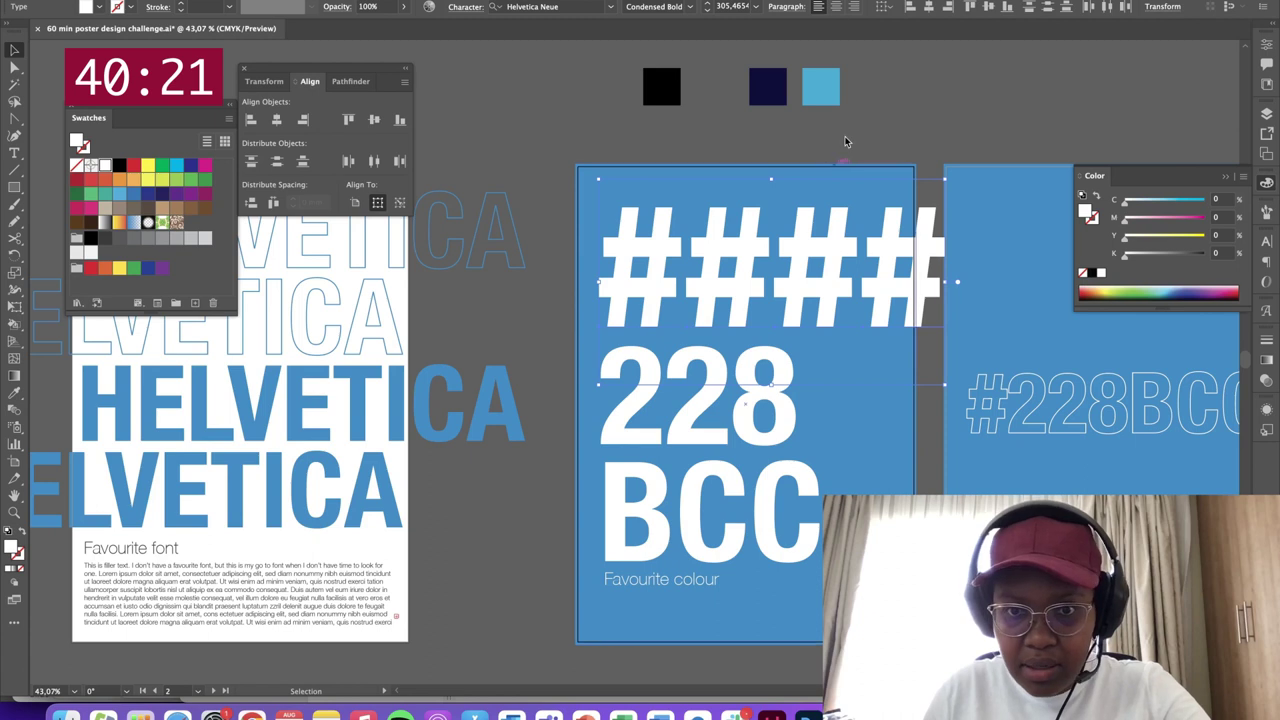
key("shift+x")
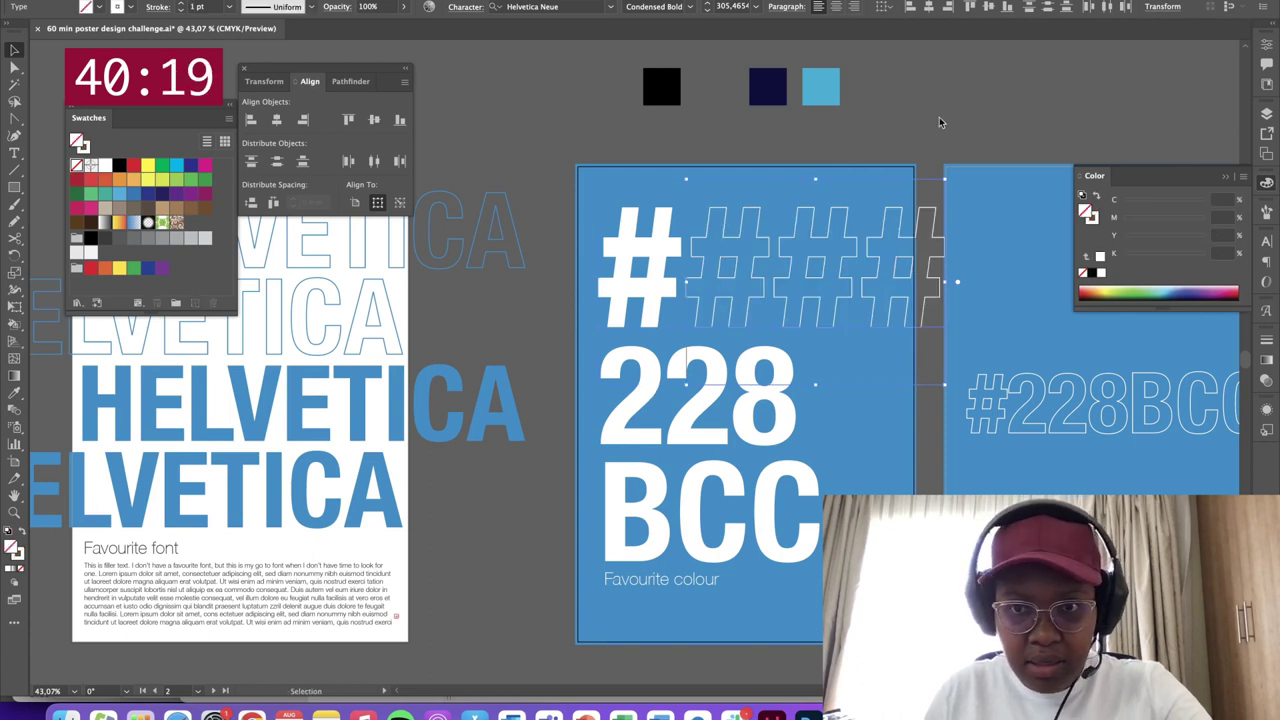
left_click(939, 118)
Place a copy of the white 228 BCC text directly to the right of the original on the same baseline
key("space")
left_click_drag(930, 250, 793, 209)
left_click(633, 352)
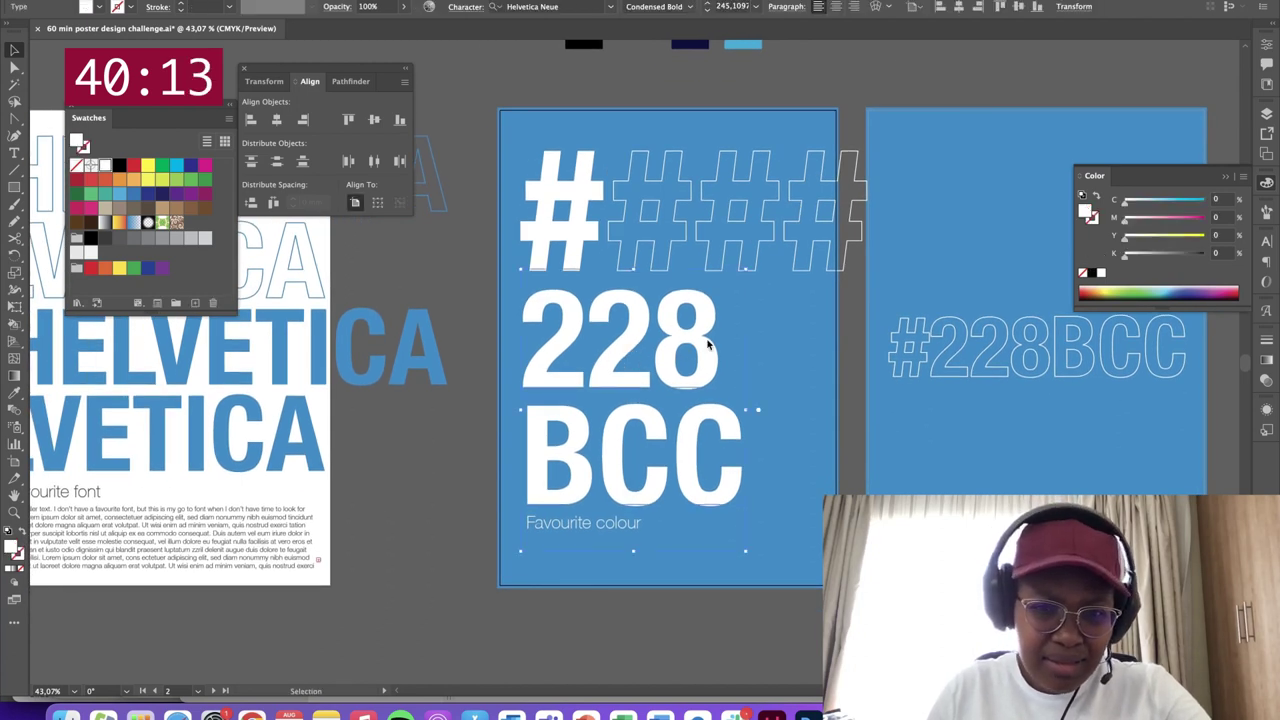
left_click_drag(709, 343, 657, 337)
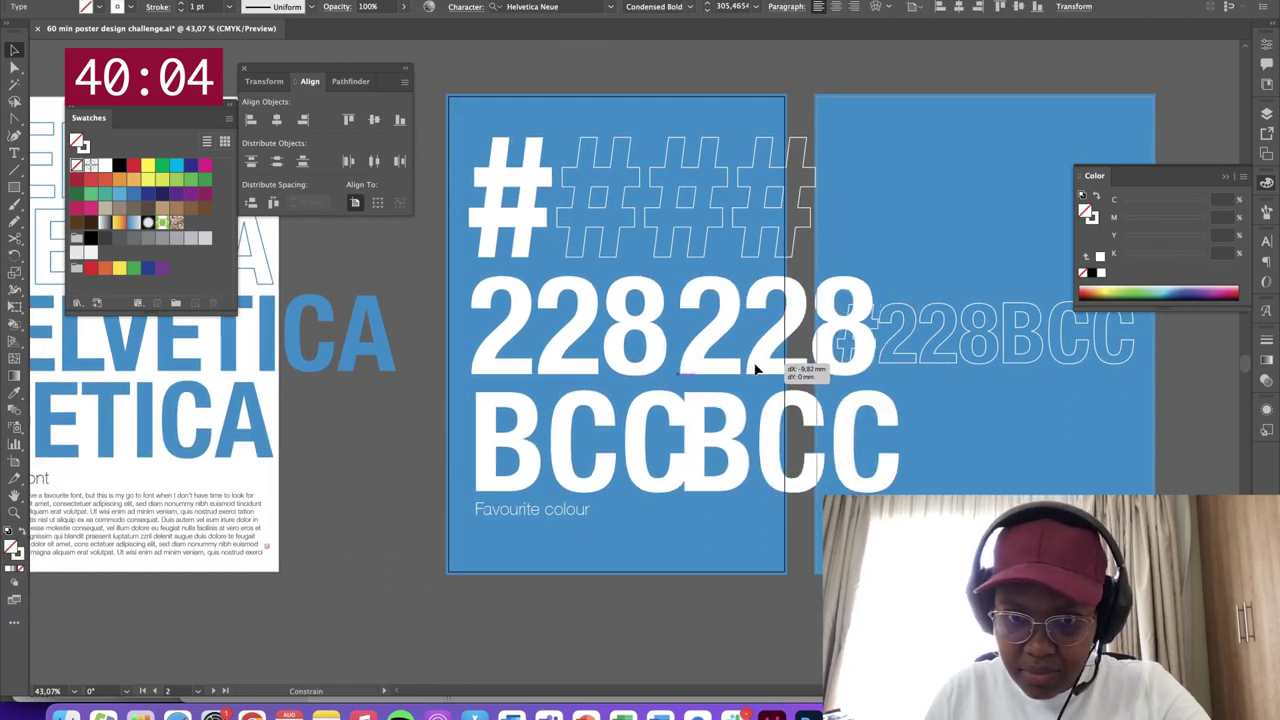
left_click_drag(740, 362, 720, 365)
Turn the copied 228 BCC text into white outlines without fill, keeping its wording
double_click(720, 365)
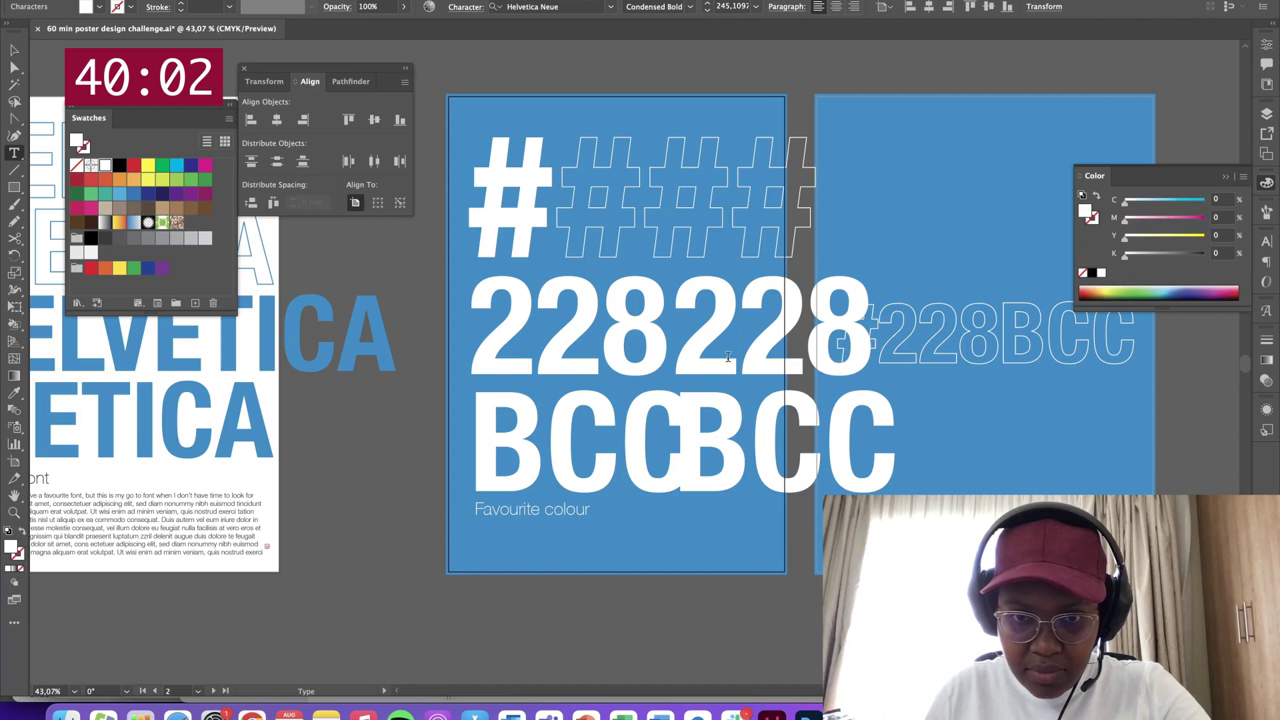
key("super+a")
type("X")
key("super+z")
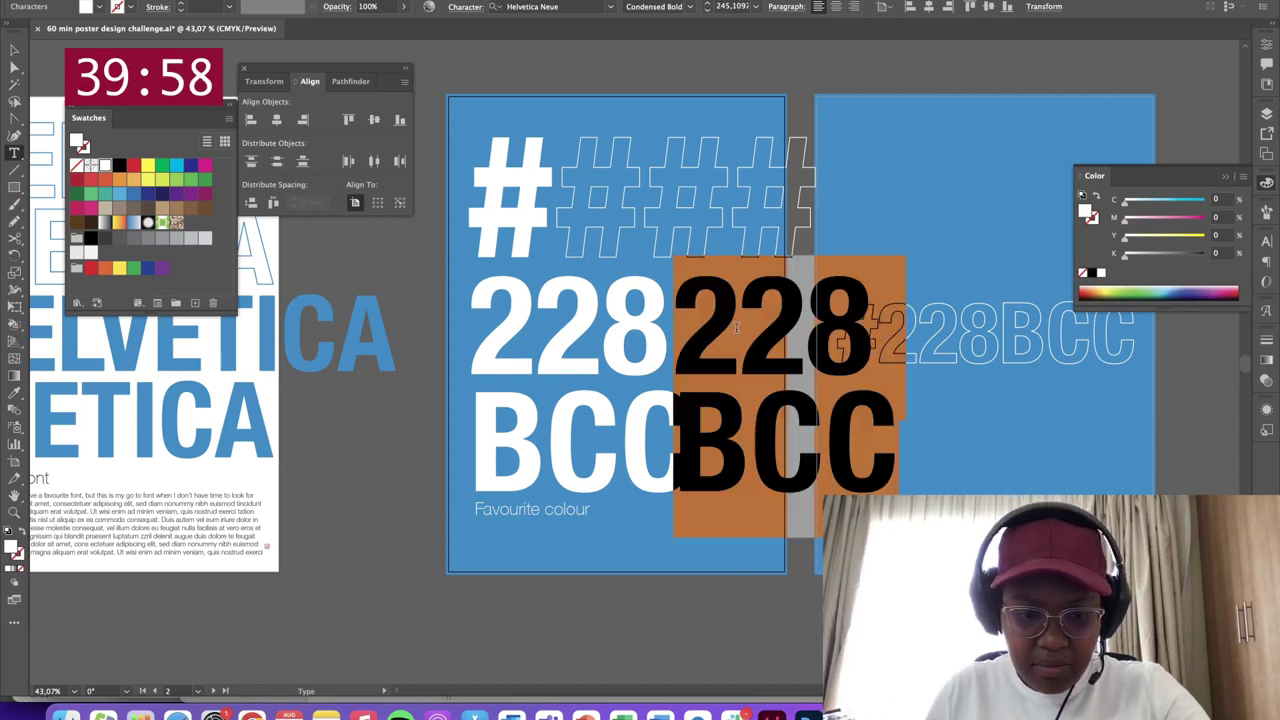
key("Escape")
key("shift+x")
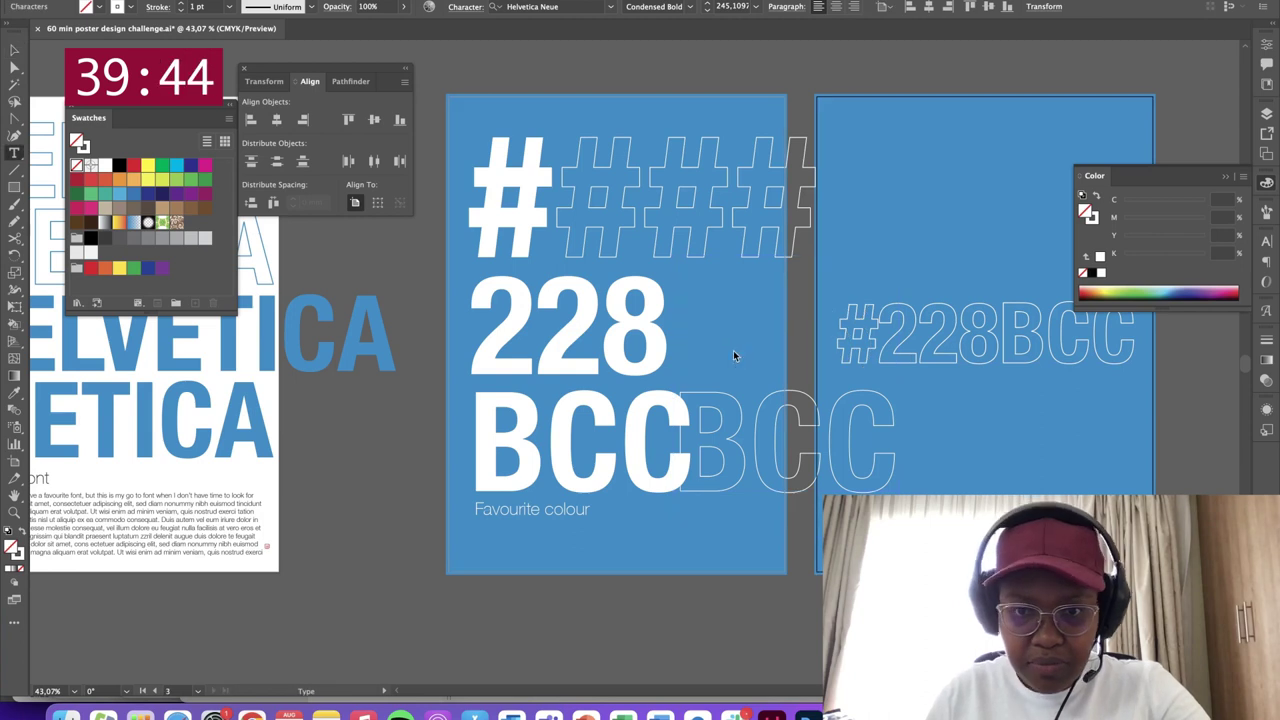
Split the outlined copy into separate 228 and BCC texts, each placed beside its matching solid white line
key("BackSpace")
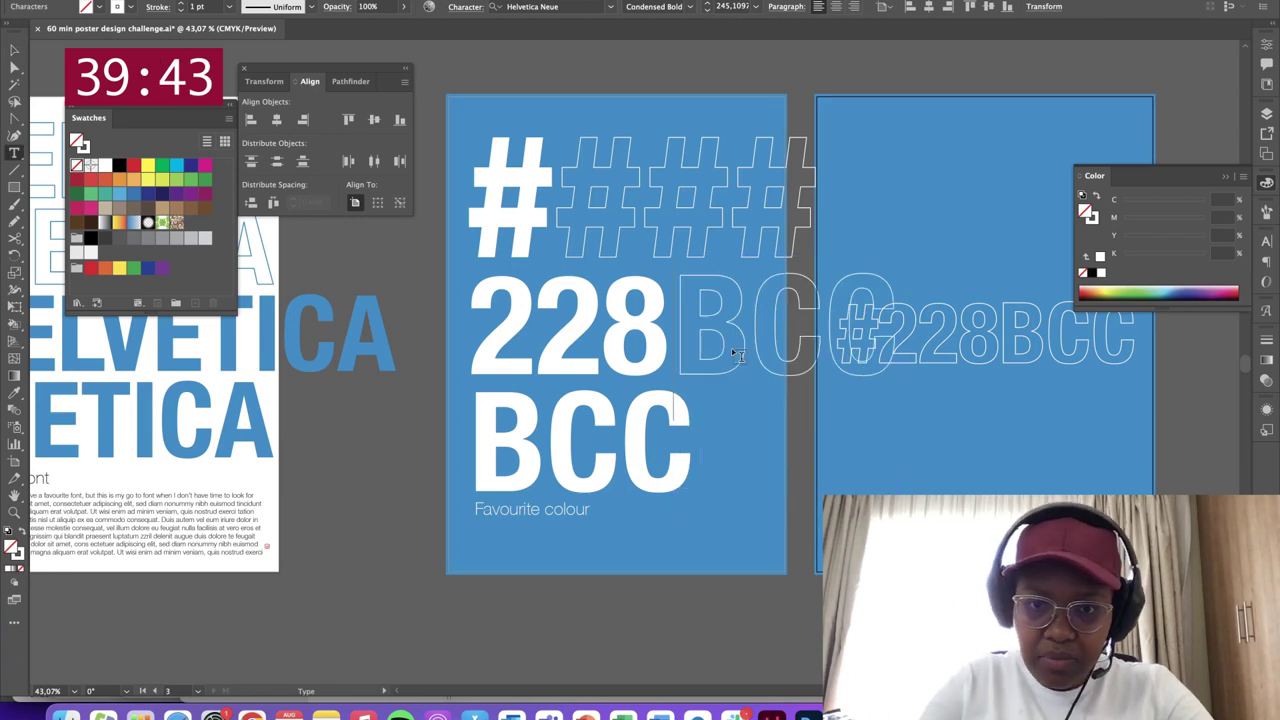
key("Escape")
left_click_drag(774, 337, 779, 446)
left_click_drag(652, 372, 855, 345)
left_click_drag(741, 463, 757, 461)
Move the artboard with the small outlined #228BCC farther right, clear of the overflowing outlined text
scroll(790, 396, "right", 5)
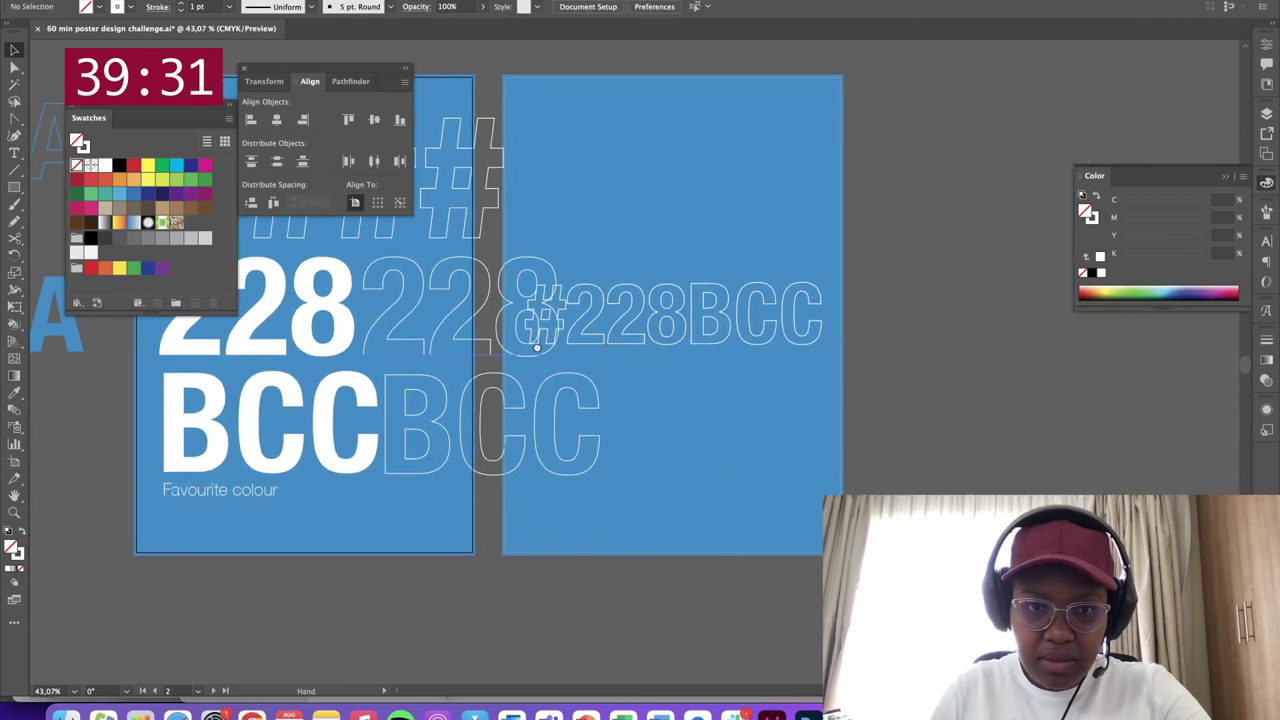
scroll(591, 380, "up", 3)
key("shift+o")
left_click_drag(669, 340, 944, 340)
key("Escape")
left_click_drag(737, 453, 561, 309)
Nudge all of the colour poster's lettering and its caption left toward the artboard edge, and save the file
left_click(814, 292)
left_click(805, 335, "shift")
left_click(737, 363)
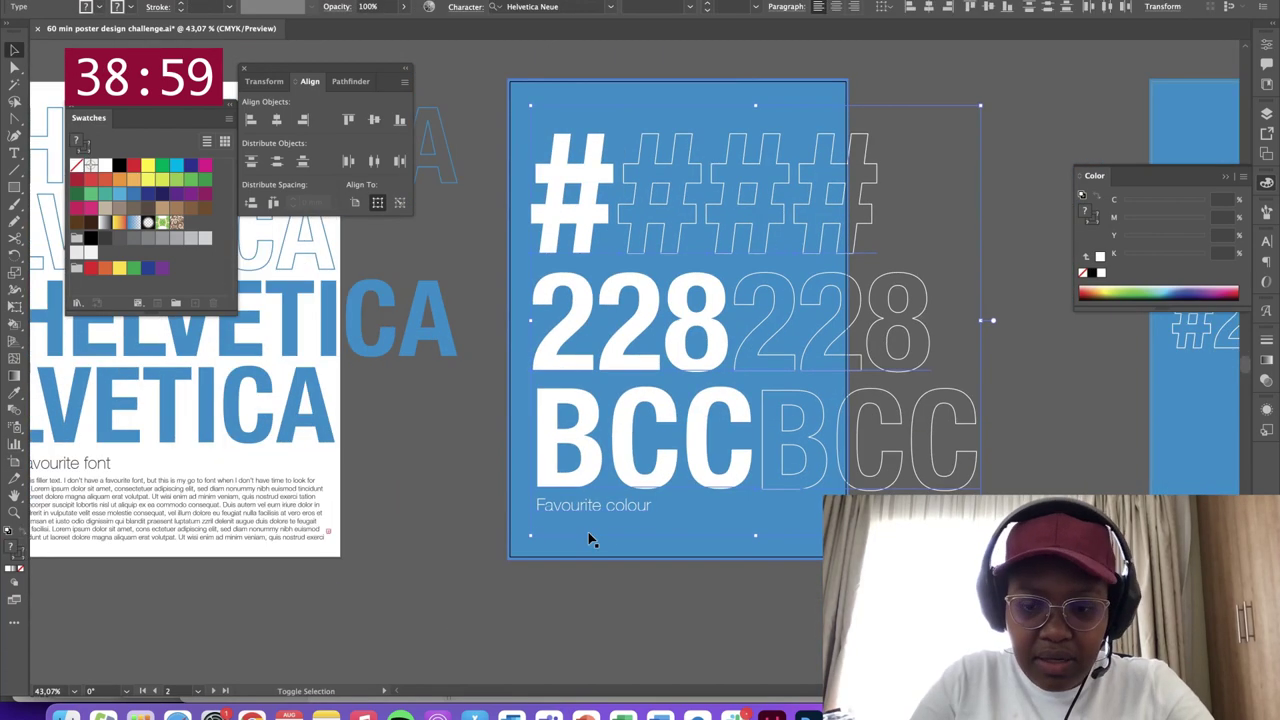
key("Left")
key("Left")
key("Left")
key("Left")
key("Up")
key("Up")
left_click(1050, 68)
left_click_drag(1018, 128, 939, 205)
key("super+s")
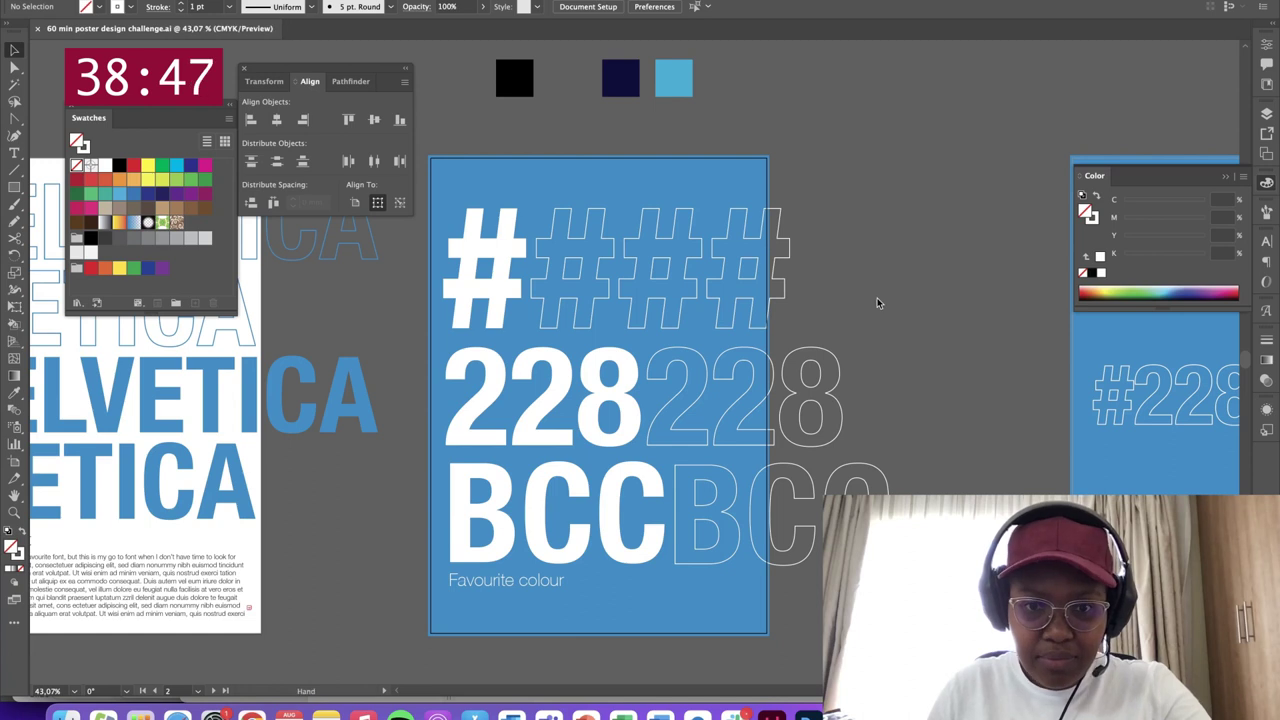
scroll(878, 303, "left", 5)
scroll(890, 250, "right", 6)
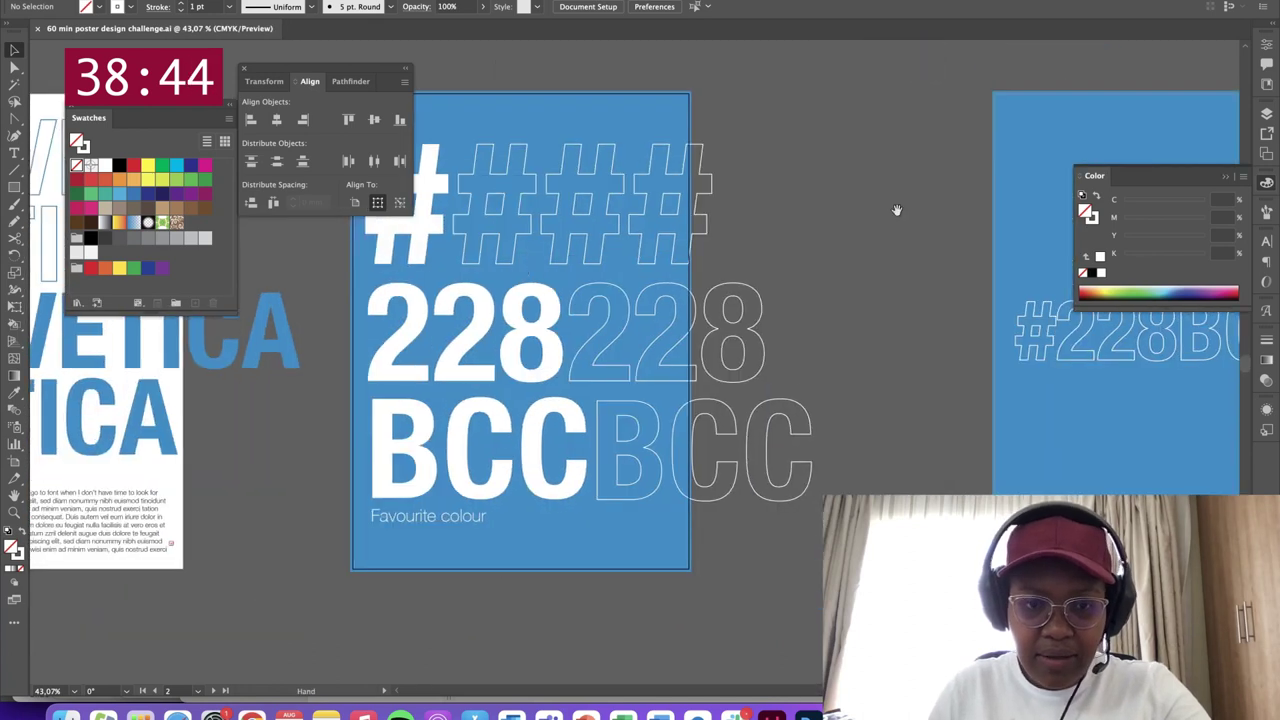
left_click_drag(897, 210, 597, 265)
scroll(680, 305, "right", 3)
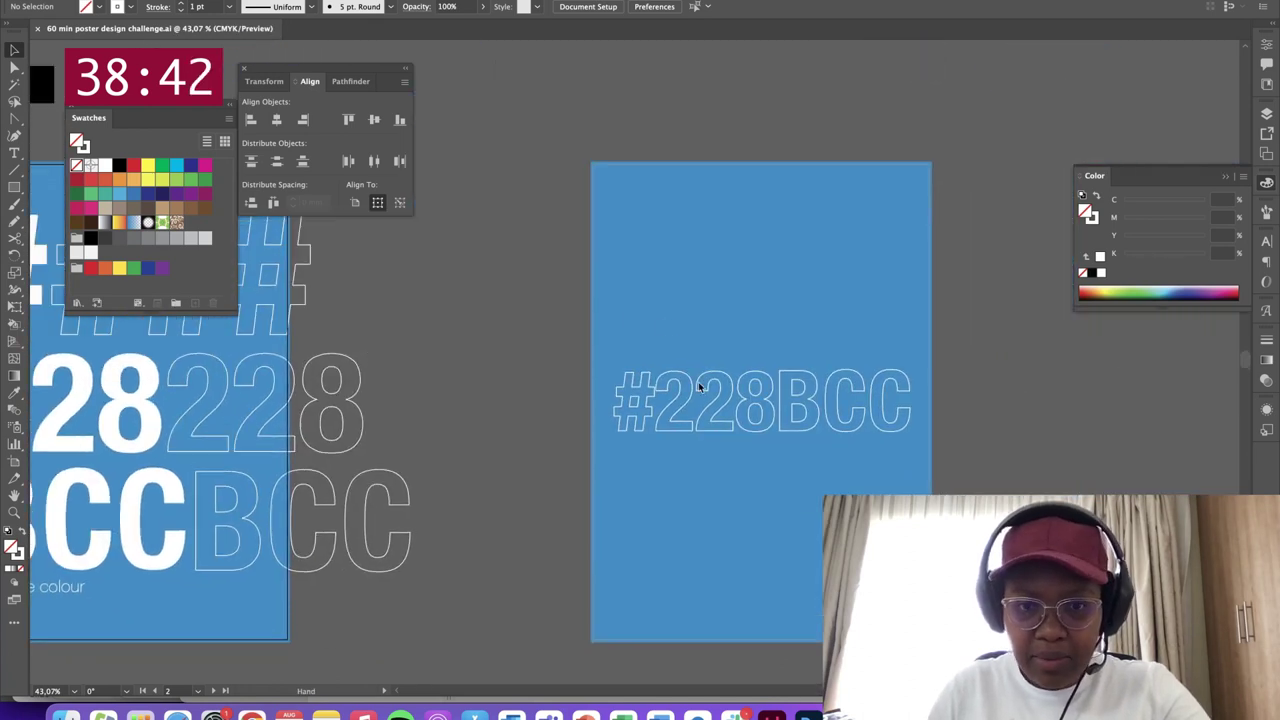
scroll(700, 387, "left", 10)
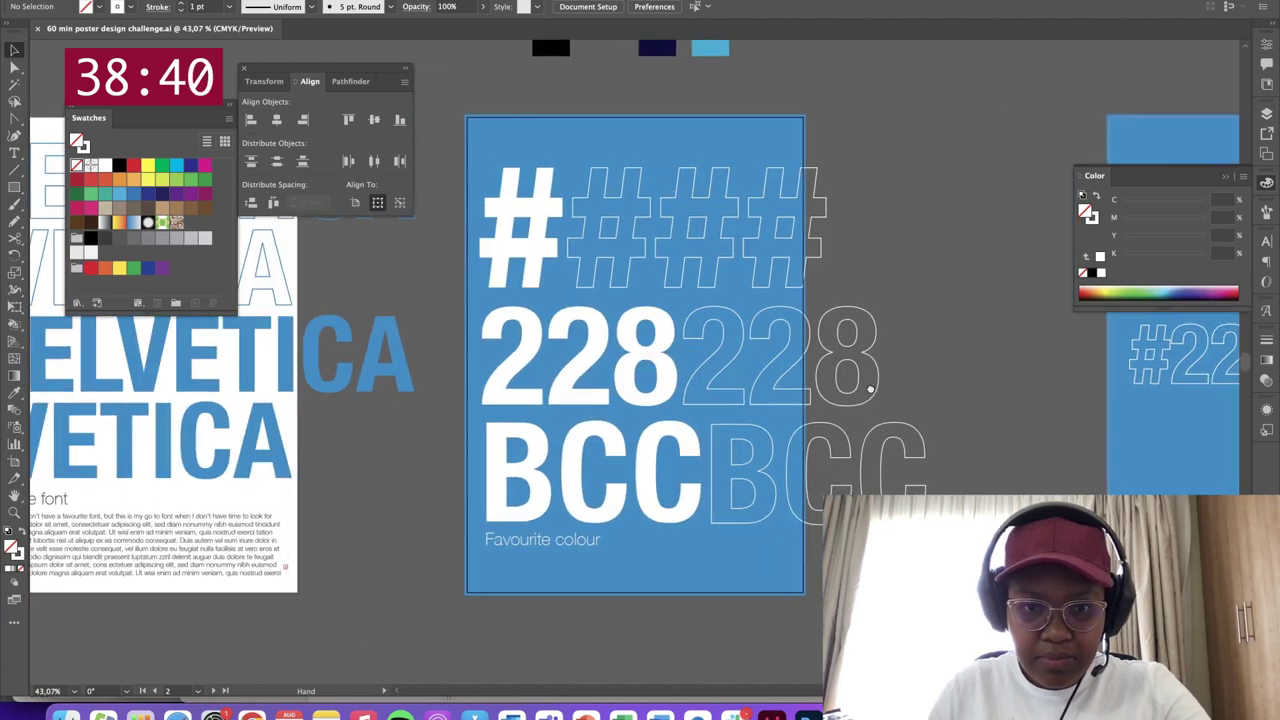
Replace the outlined #228BCC wording on the third poster with "THIS IS MY FAVOURITE PART OF THE PAGE"
scroll(870, 390, "right", 11)
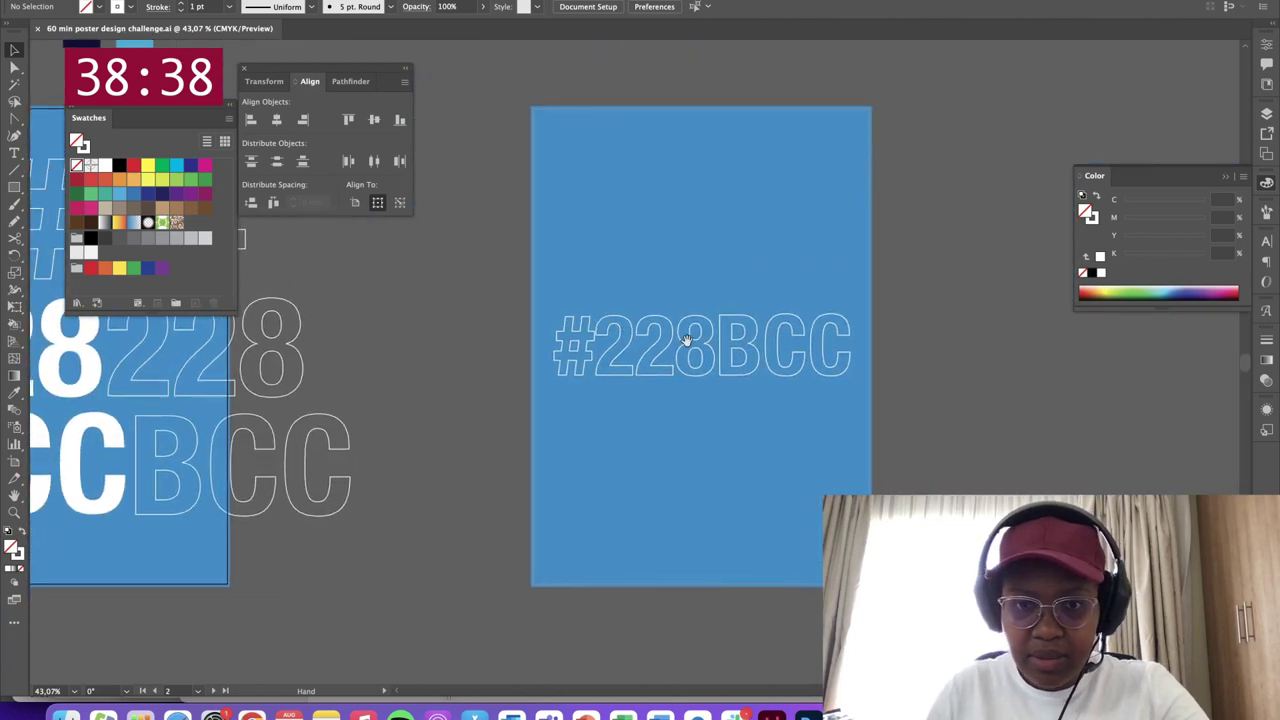
left_click(757, 347)
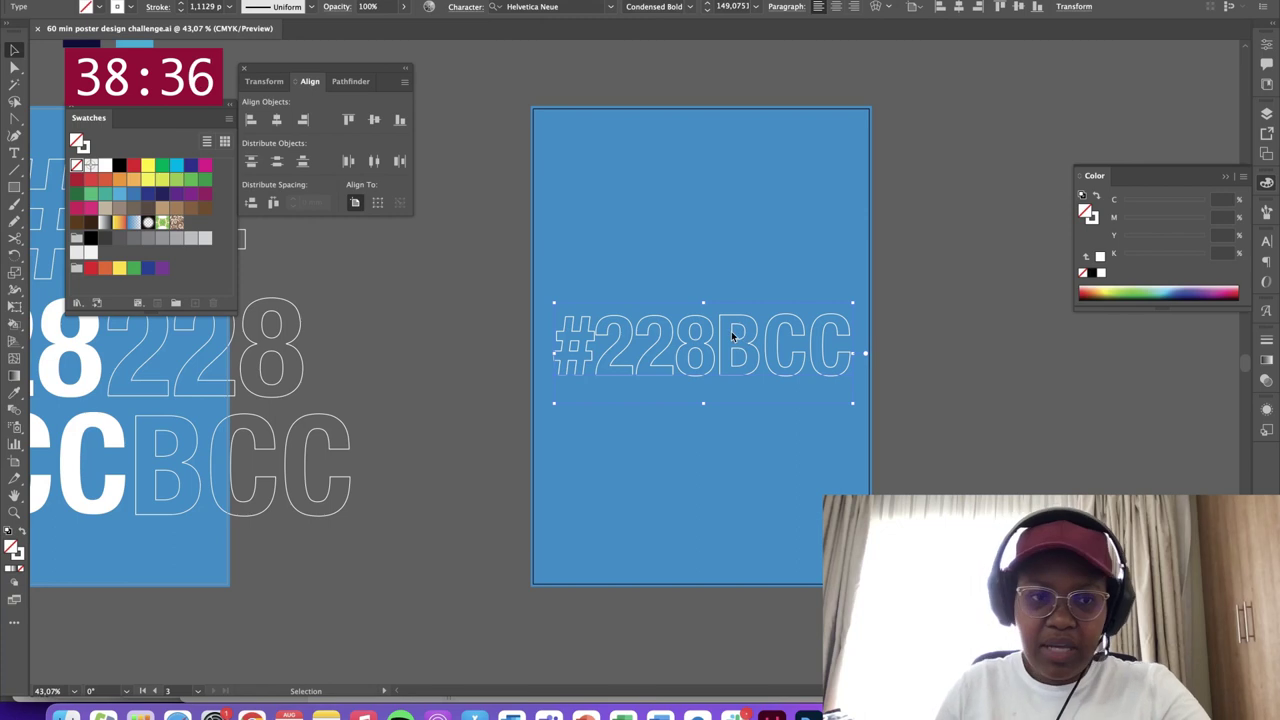
triple_click(719, 352)
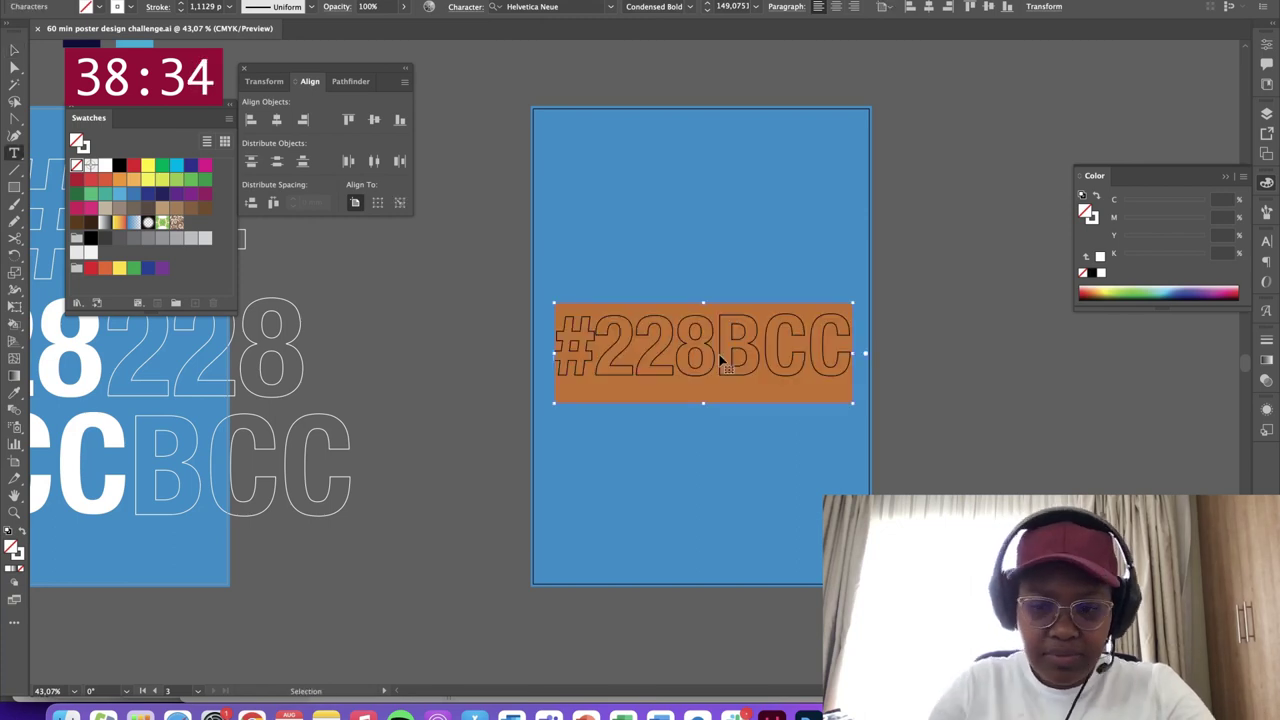
type("THIS")
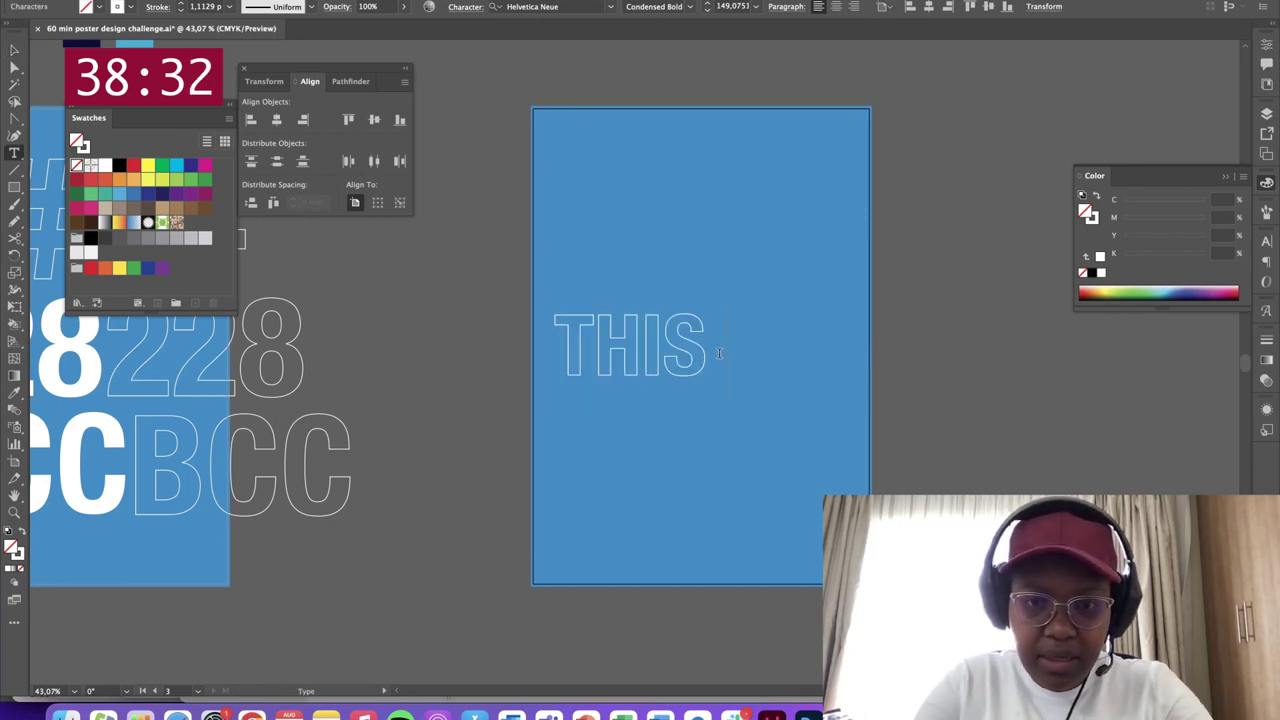
type(" PART")
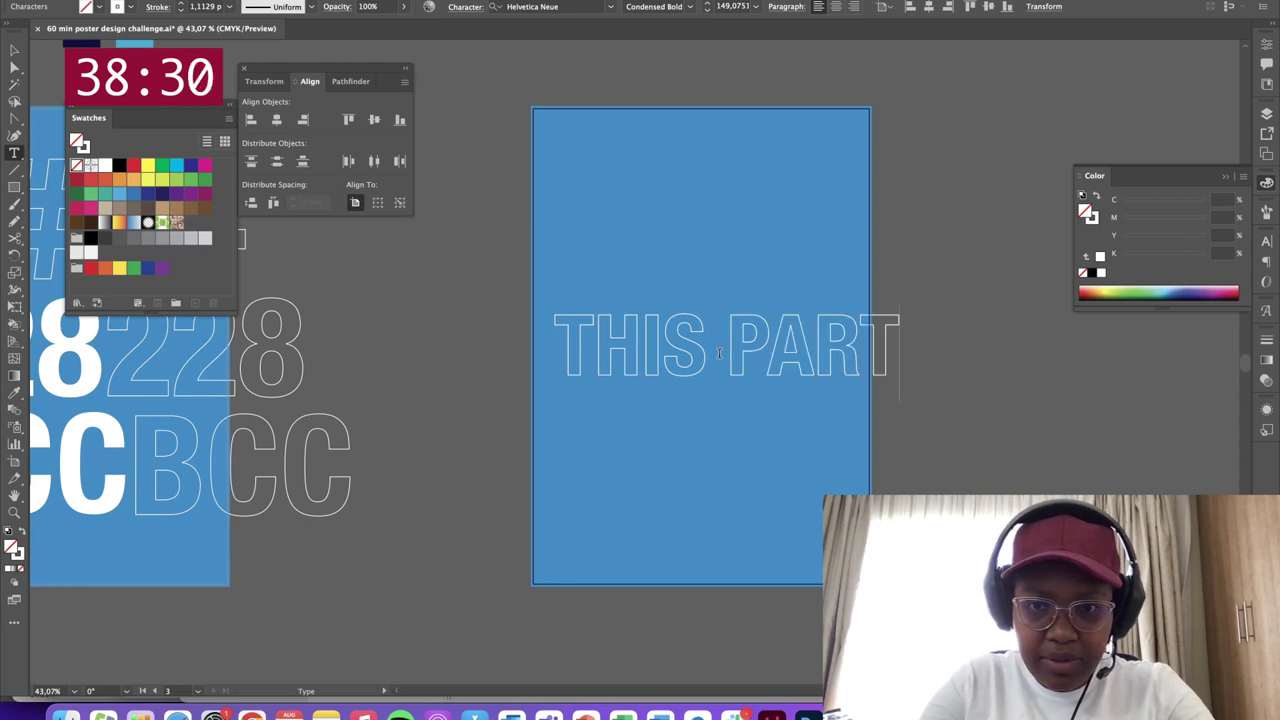
key("BackSpace")
key("BackSpace")
key("BackSpace")
key("BackSpace")
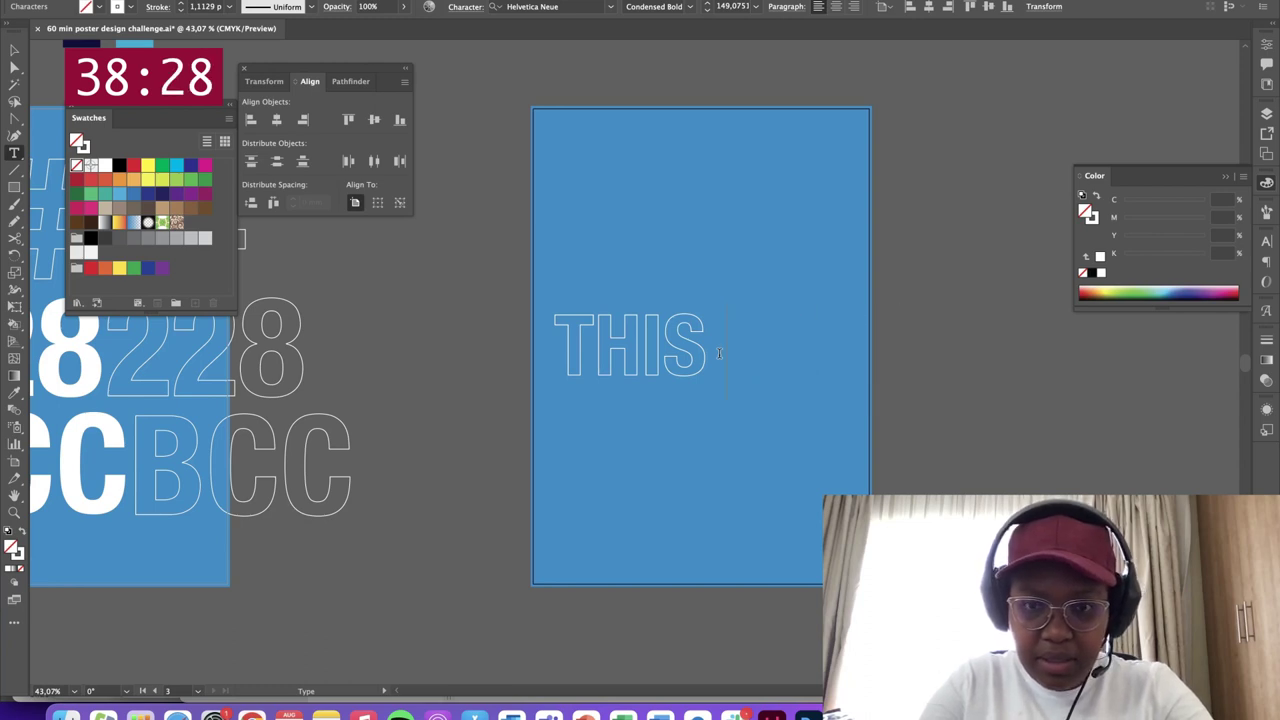
type("IS MY ")
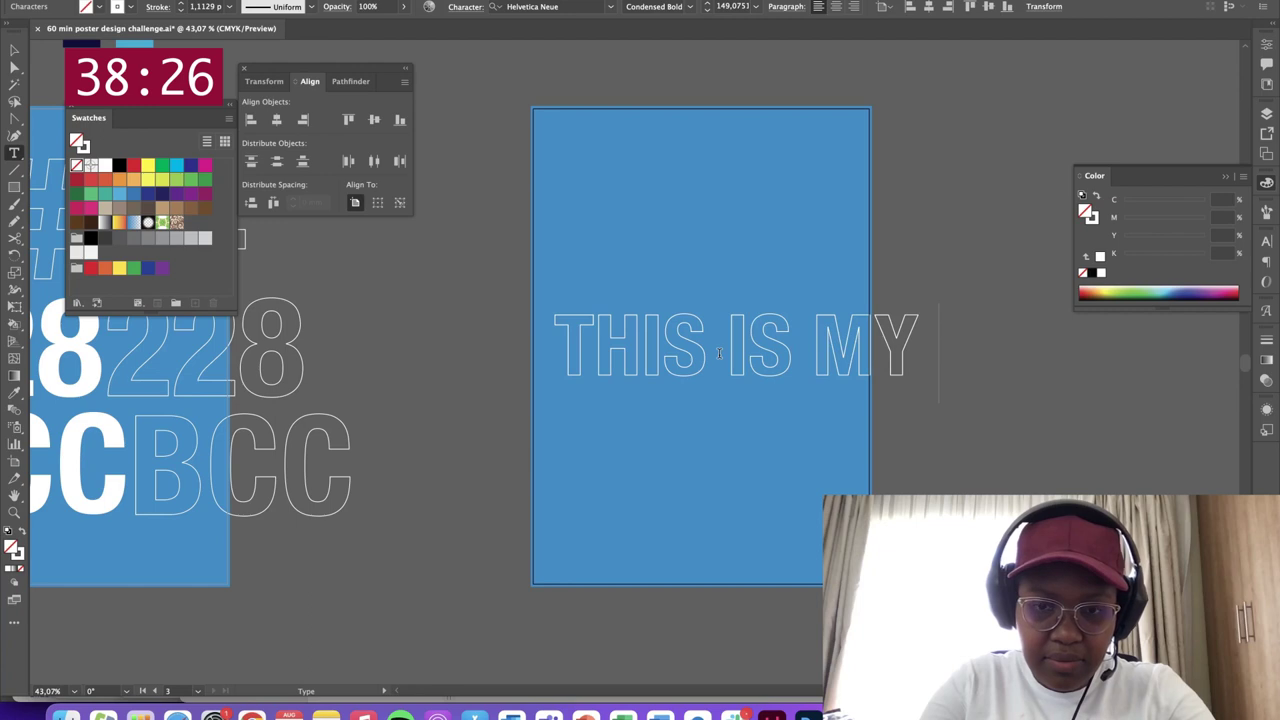
type("FAVOURIT")
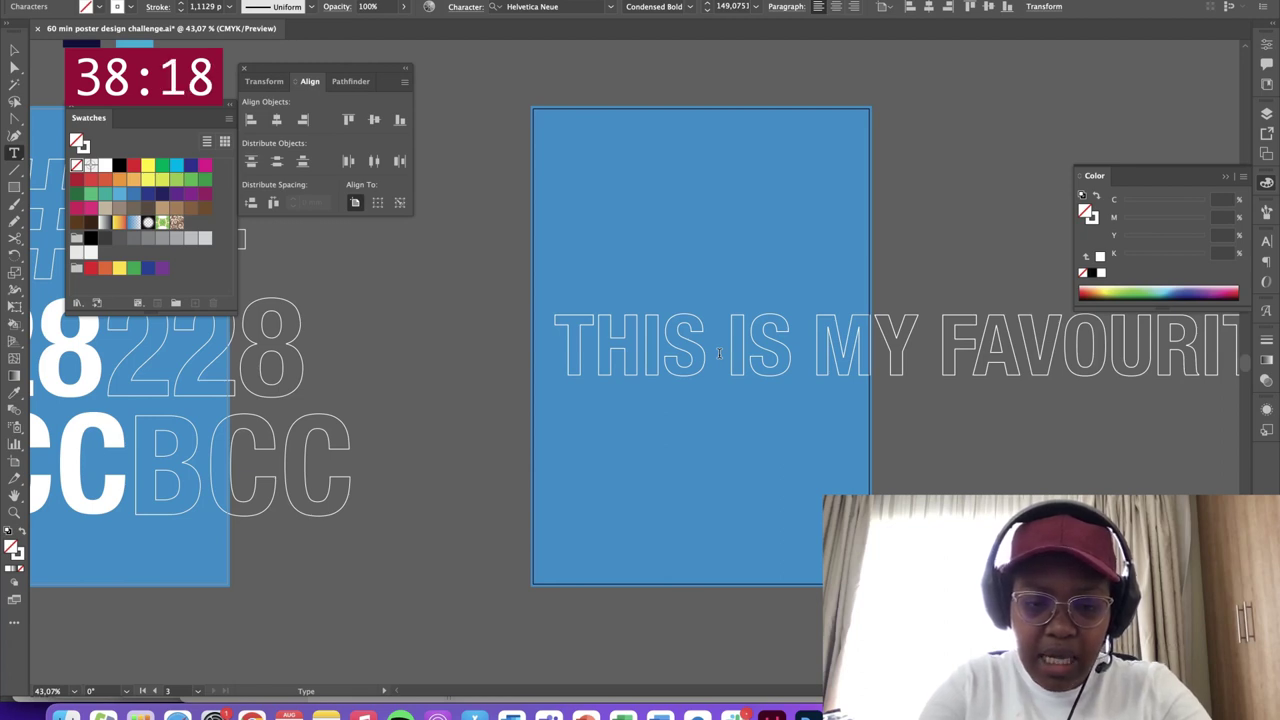
Break the outlined statement into four lines: THIS IS MY, FAVOURITE, PART OF, THE PAGE
left_click(812, 348)
key("Return")
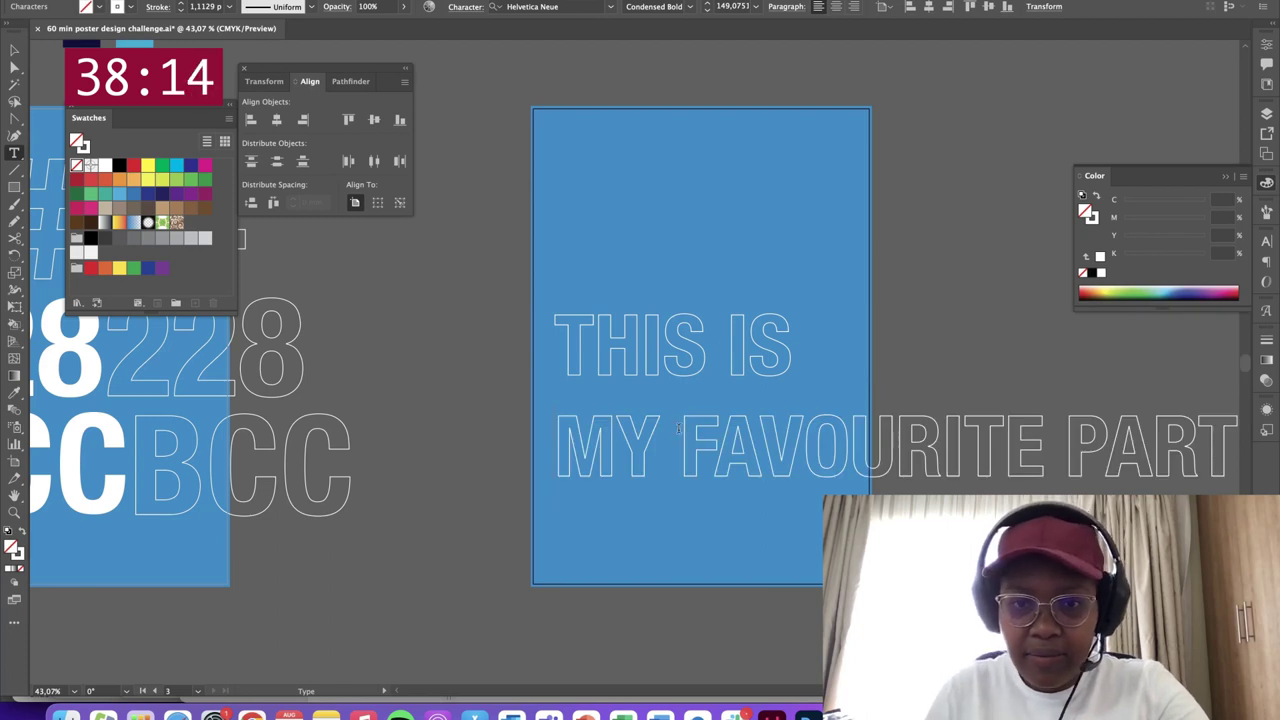
key("BackSpace")
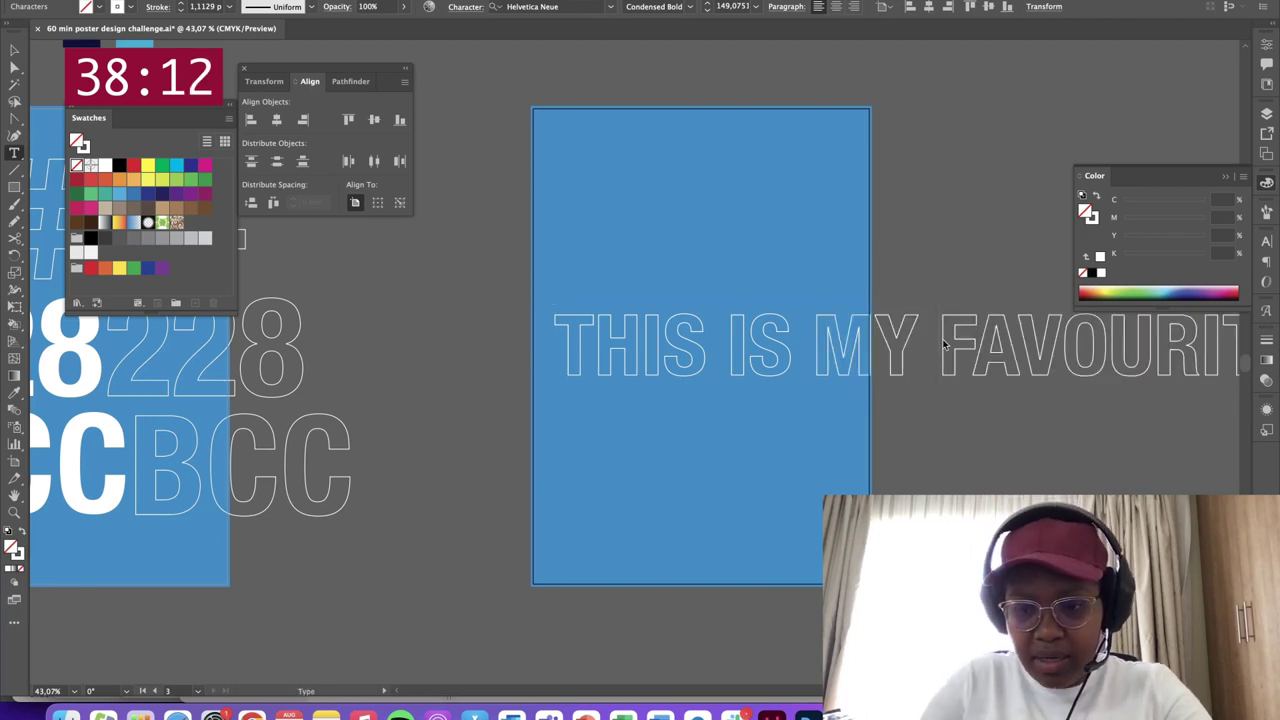
left_click(944, 344)
key("Return")
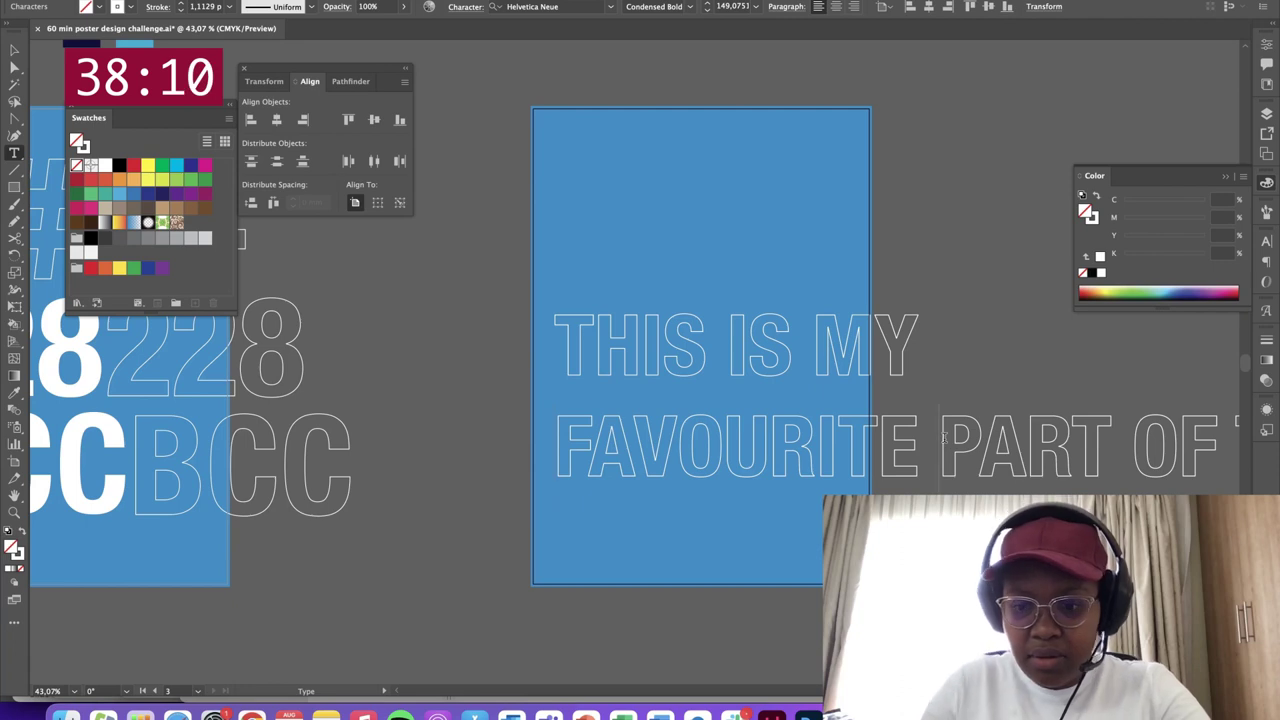
left_click(944, 439)
key("Return")
left_click(845, 544)
key("Return")
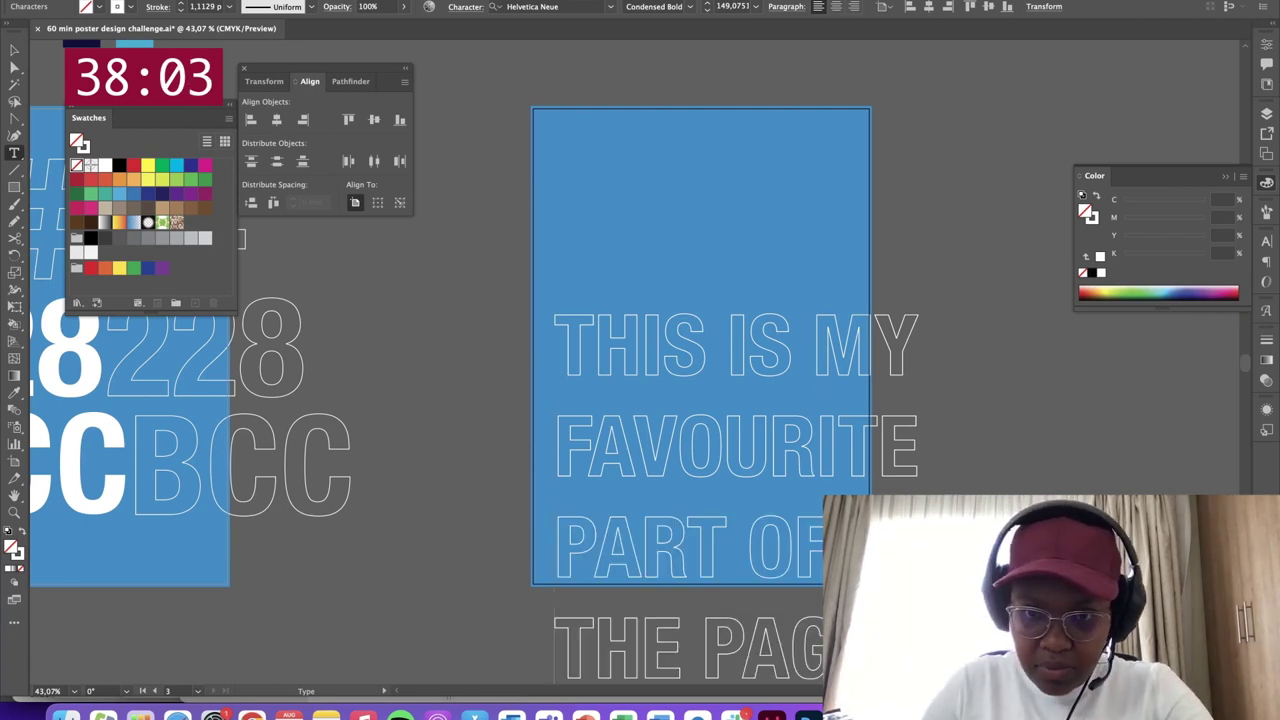
key("Escape")
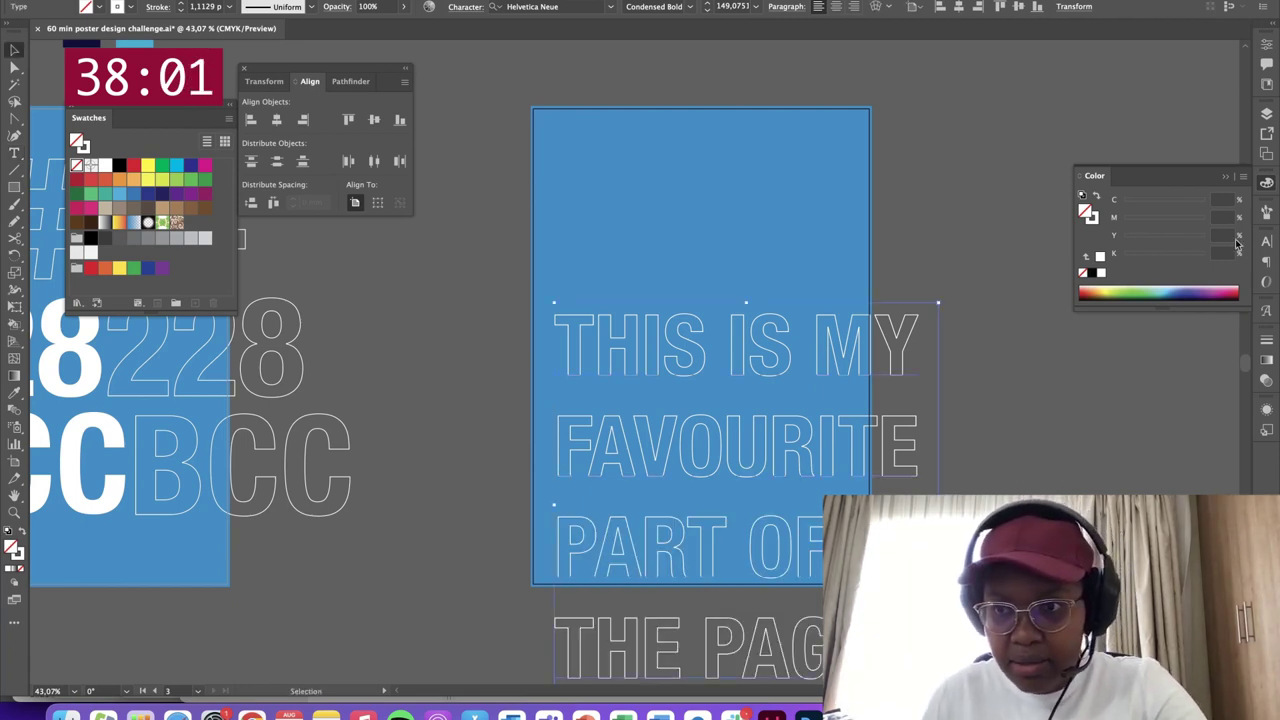
Sample the solid white 228 lettering with the Eyedropper so the statement takes its white fill and type styling
scroll(754, 343, "left", 15)
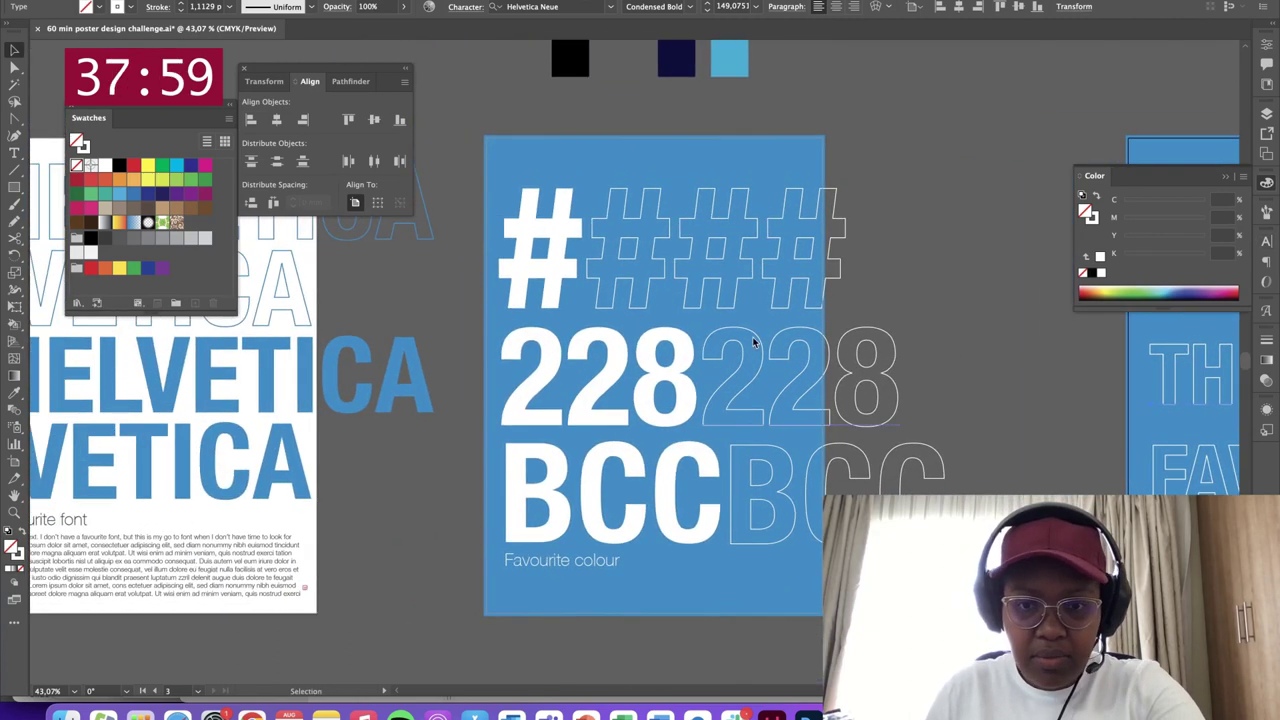
key("i")
left_click(613, 393)
left_click_drag(949, 345, 668, 348)
left_click_drag(889, 344, 712, 345)
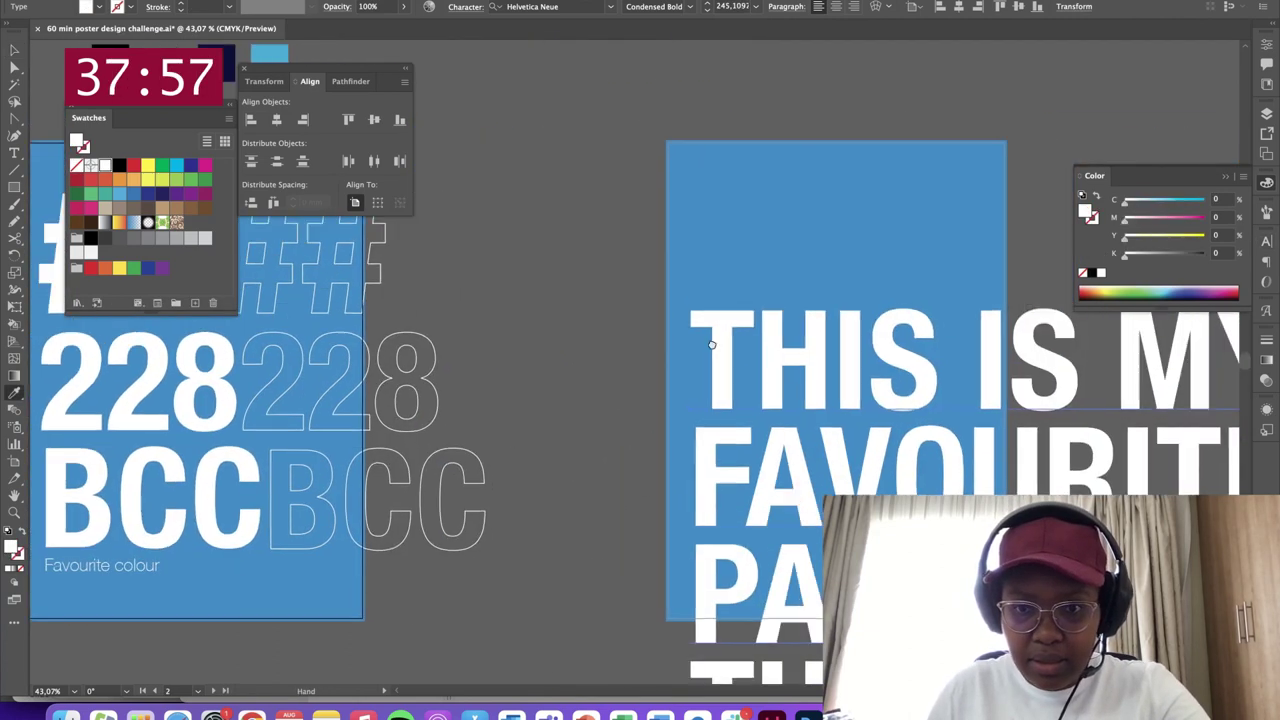
Scale the white statement down to about 99 pt and place it within the third poster, near its left edge
scroll(711, 344, "right", 5)
scroll(711, 344, "down", 2)
key("v")
scroll(825, 375, "down", 4)
scroll(825, 375, "right", 1)
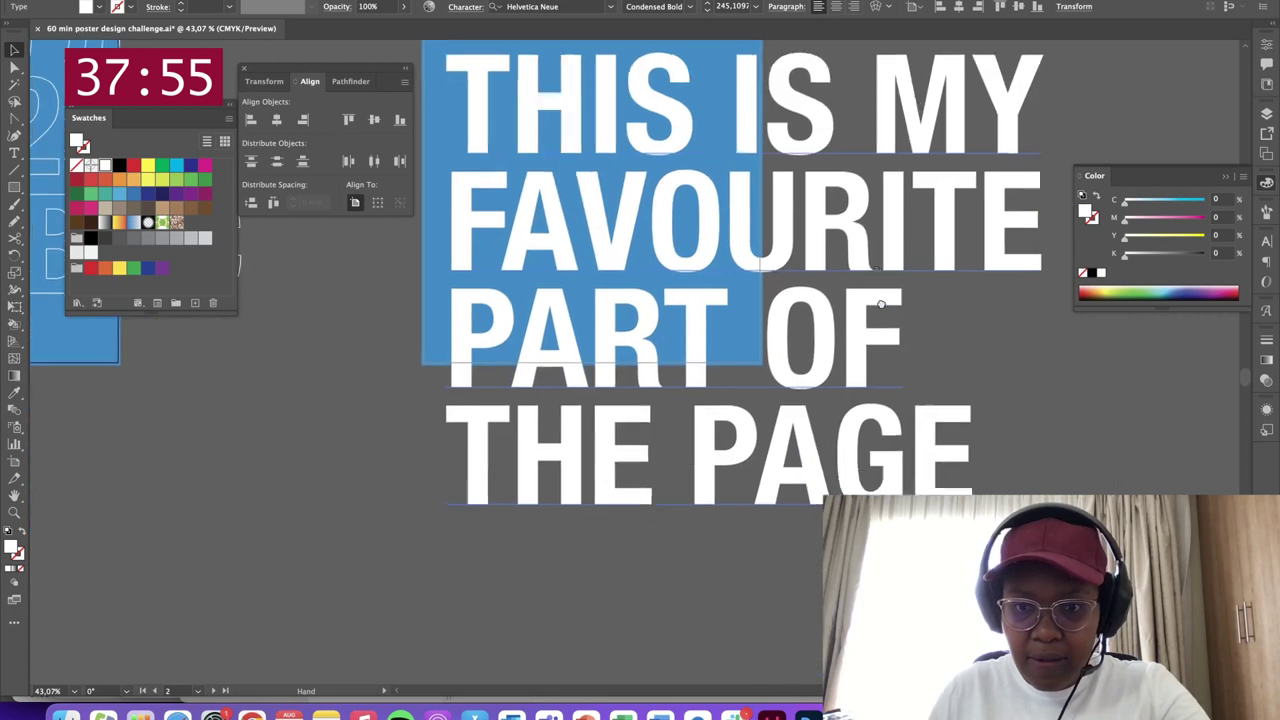
left_click_drag(1043, 549, 719, 243)
left_click_drag(633, 127, 739, 330)
left_click_drag(781, 270, 775, 309)
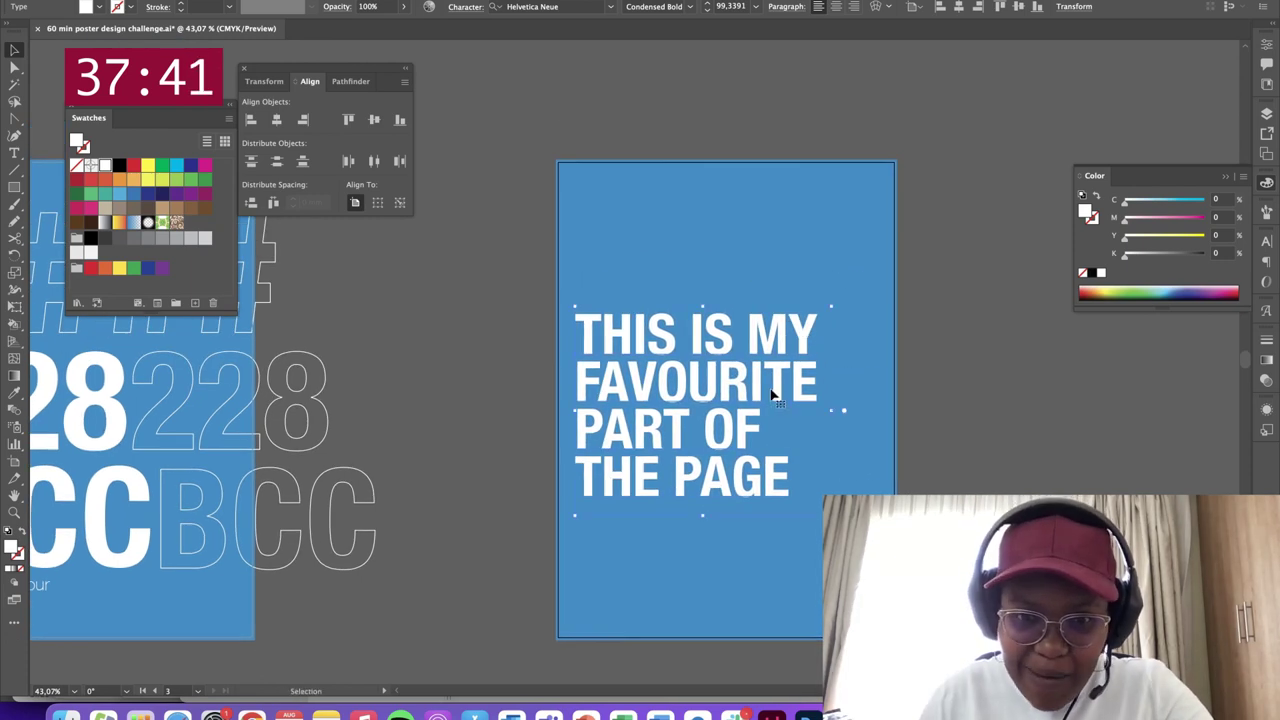
Try enlarging the statement to about 126 pt so that it spans the poster's width
left_click_drag(837, 412, 955, 424)
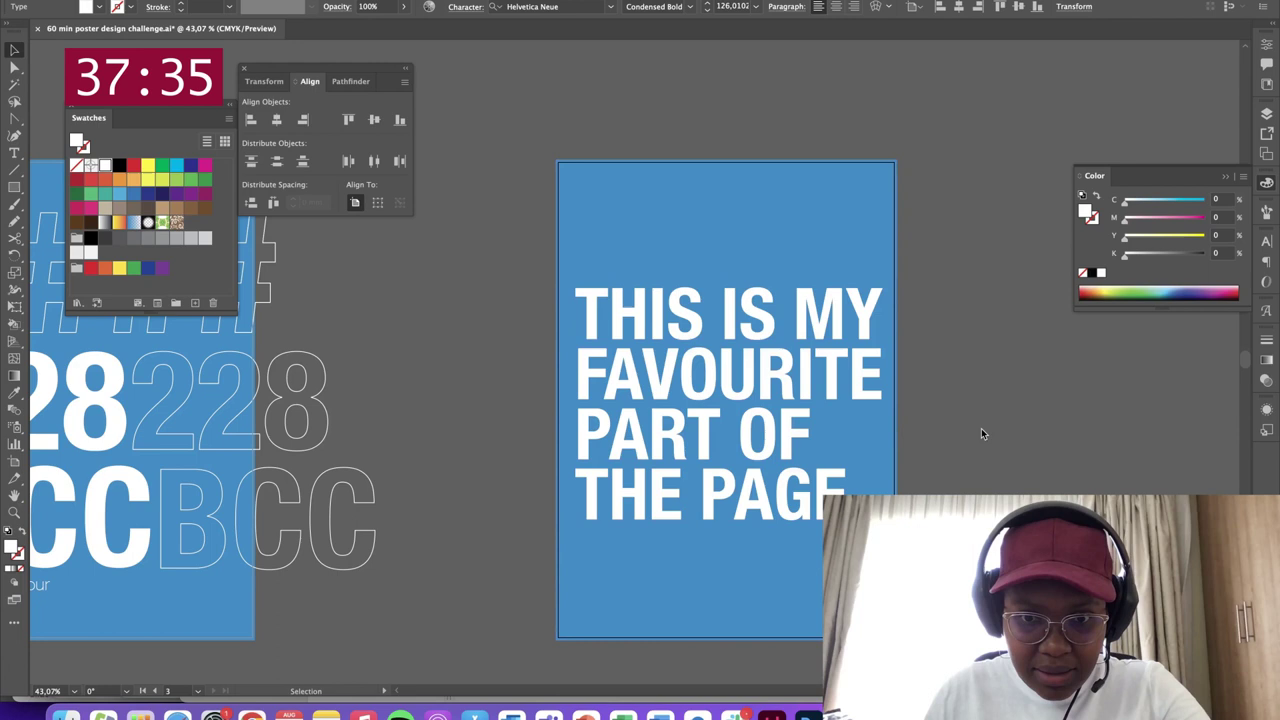
left_click(838, 394)
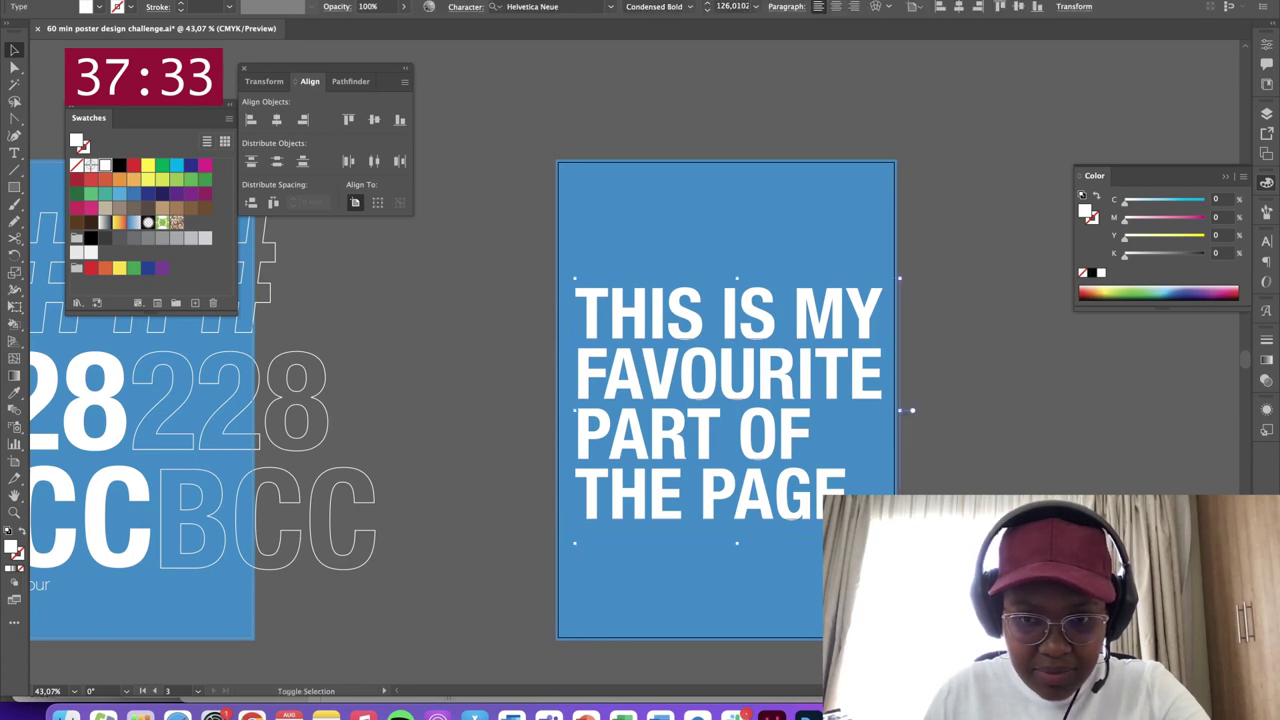
left_click_drag(900, 543, 899, 540)
left_click(806, 494)
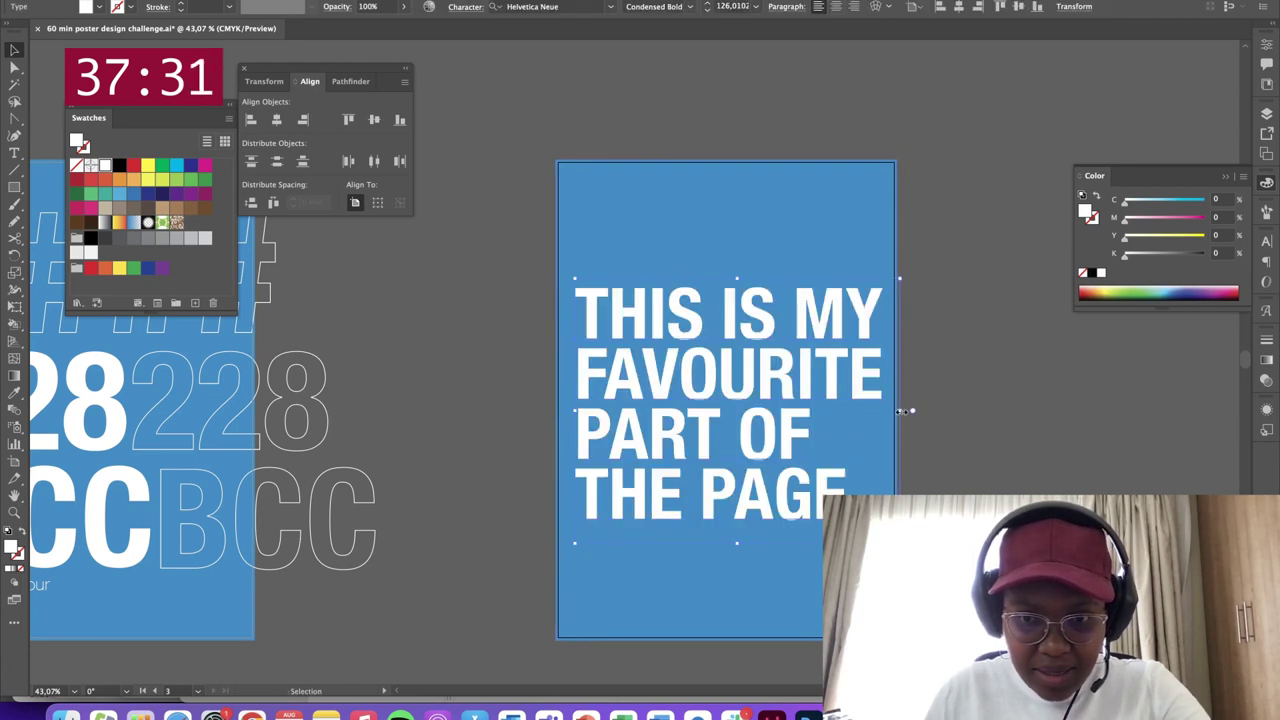
key("ctrl+z")
left_click(978, 420)
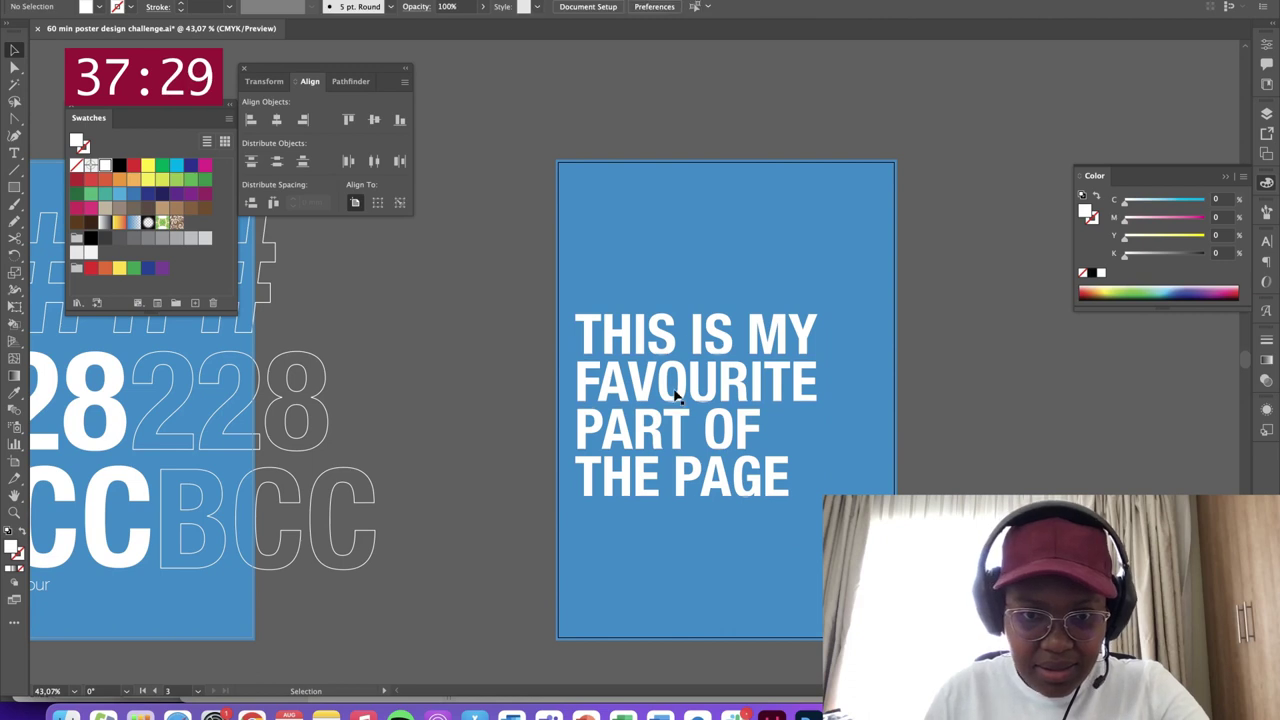
Move the statement slightly up on its poster and reduce its size to about 96 pt
left_click_drag(676, 395, 724, 383)
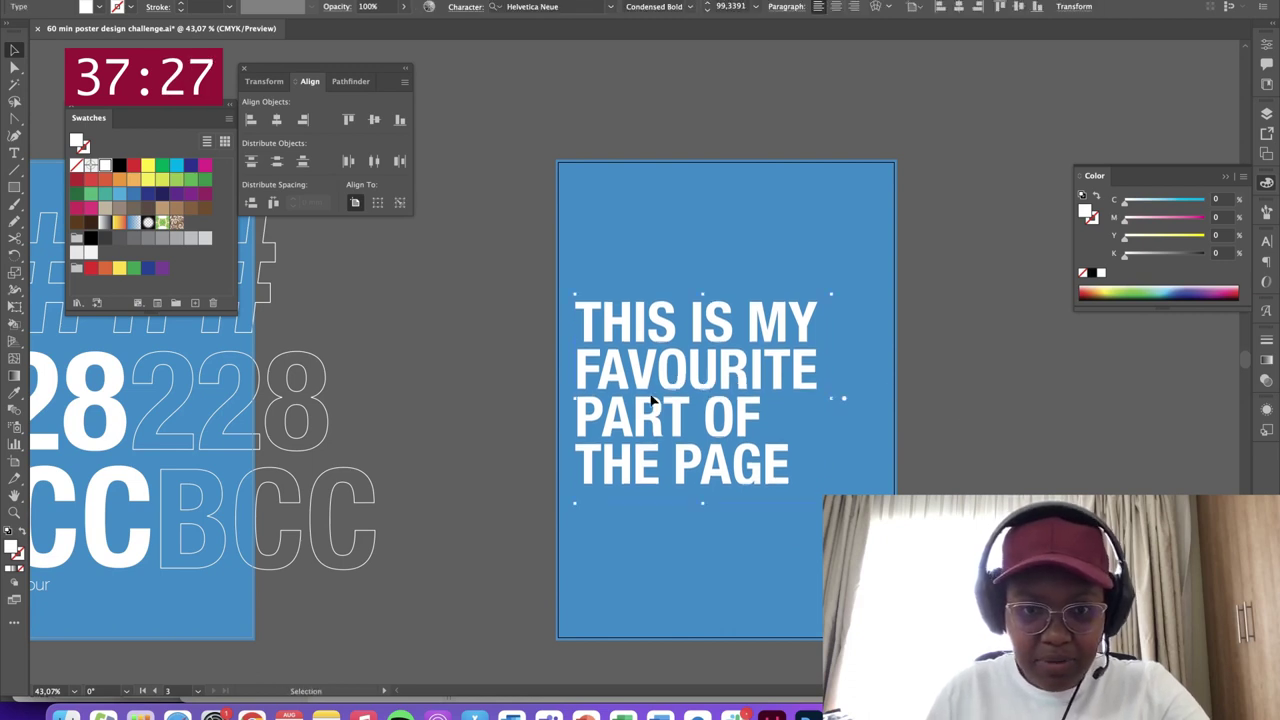
key("t")
key("v")
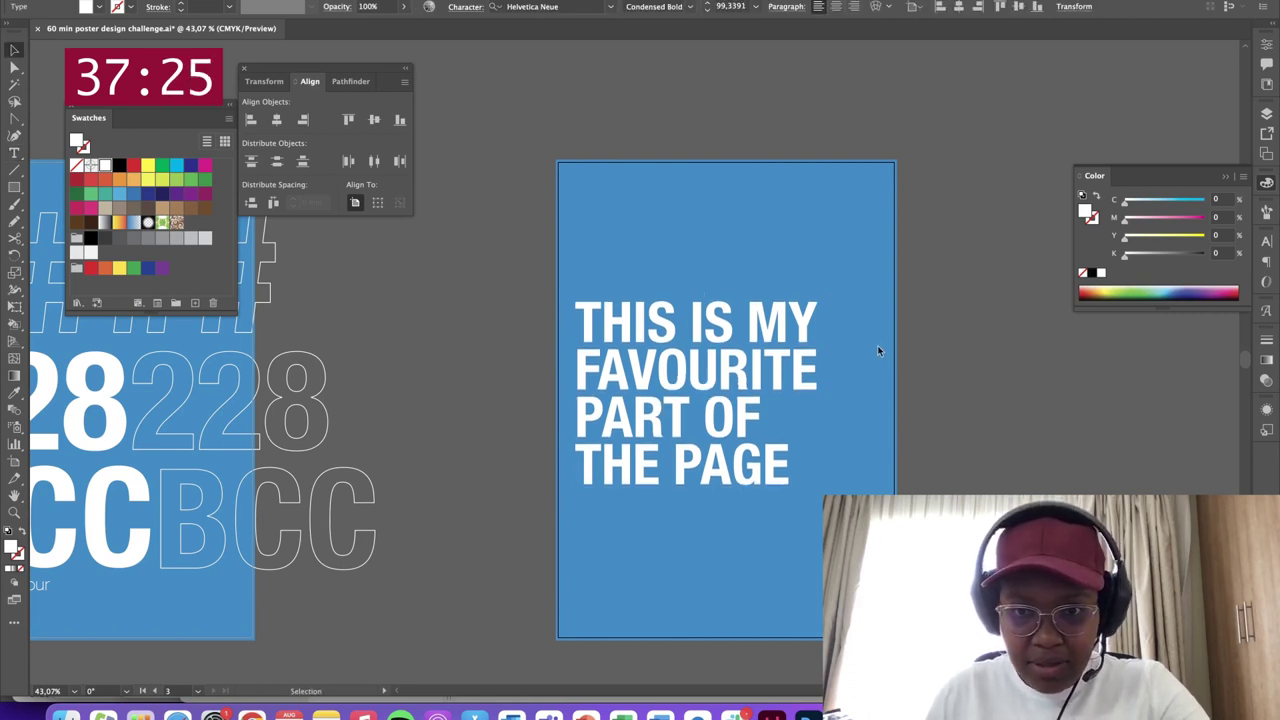
left_click(877, 350)
left_click_drag(831, 399, 822, 400)
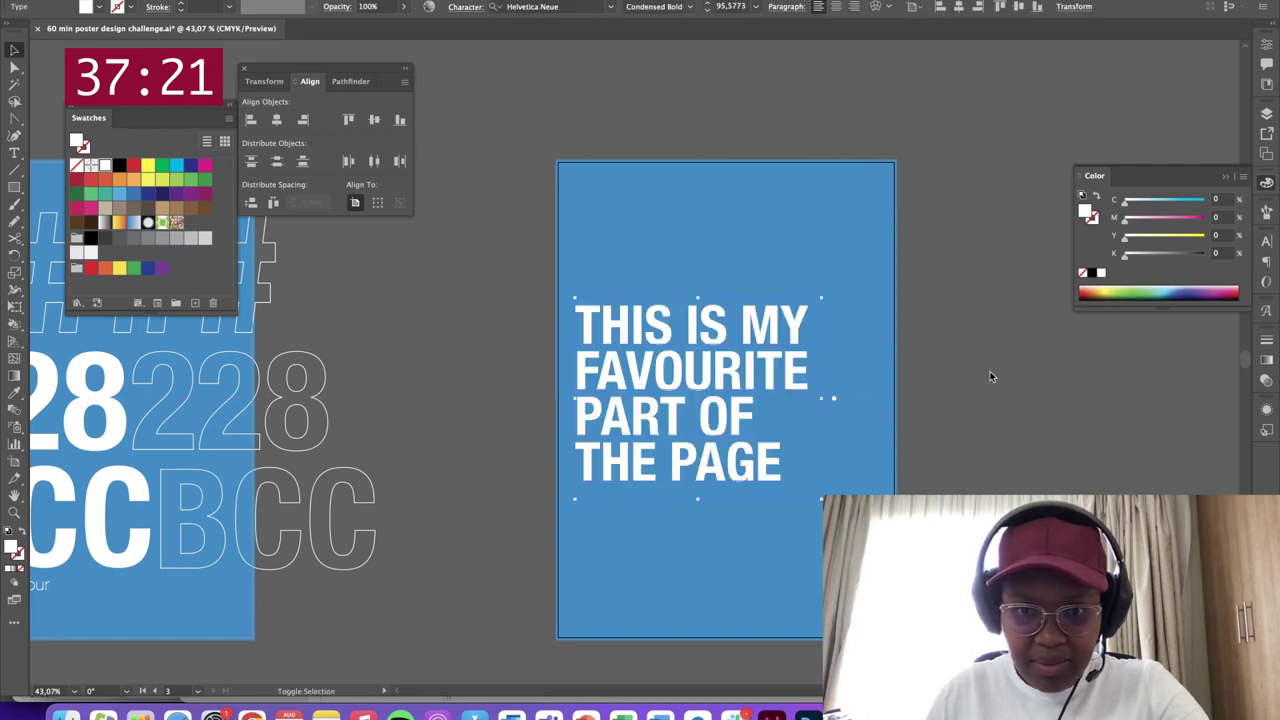
left_click(991, 375)
Compare the layouts of the favourite-font, favourite-colour and statement posters
key("space")
left_click_drag(492, 391, 875, 360)
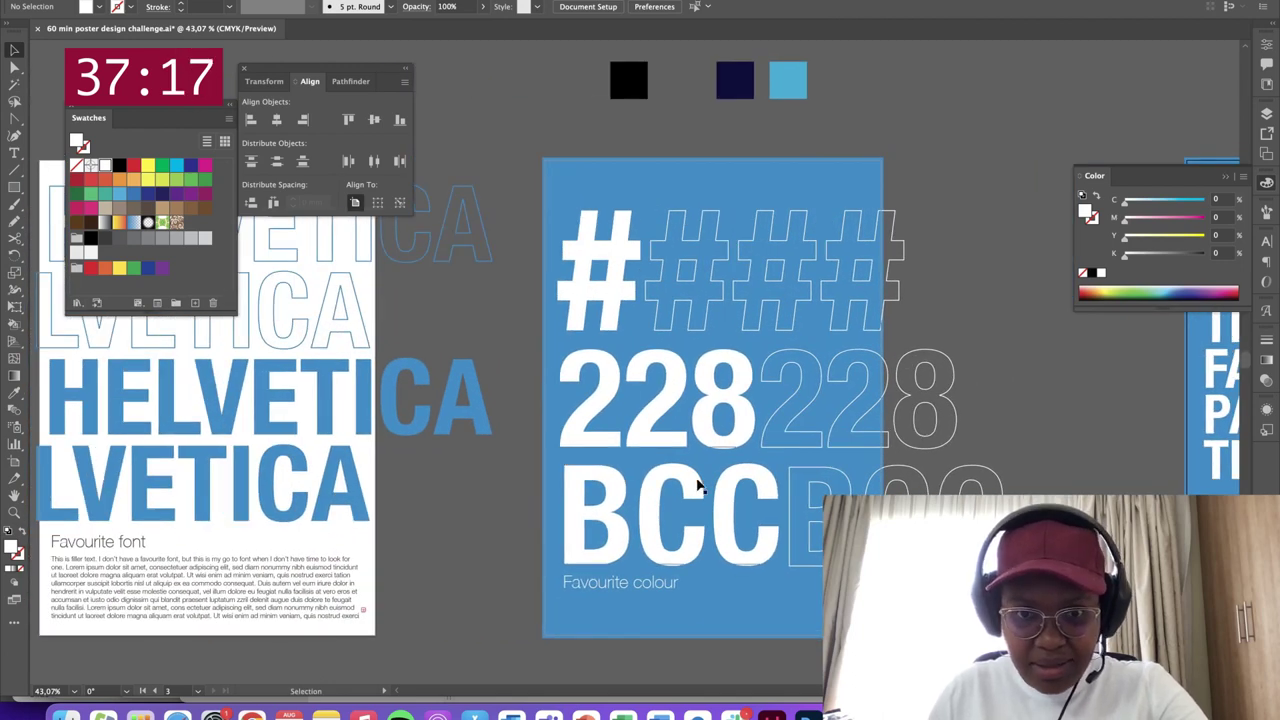
left_click_drag(571, 338, 655, 360)
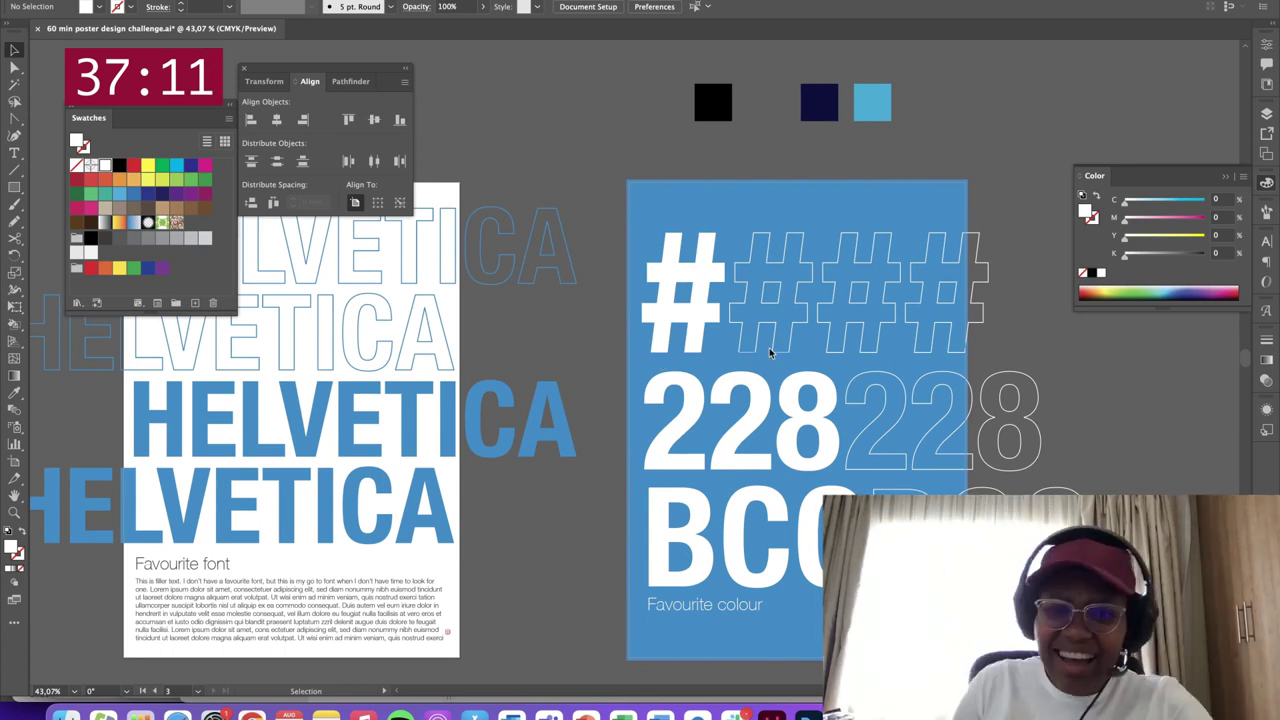
key("space")
left_click_drag(854, 461, 803, 336)
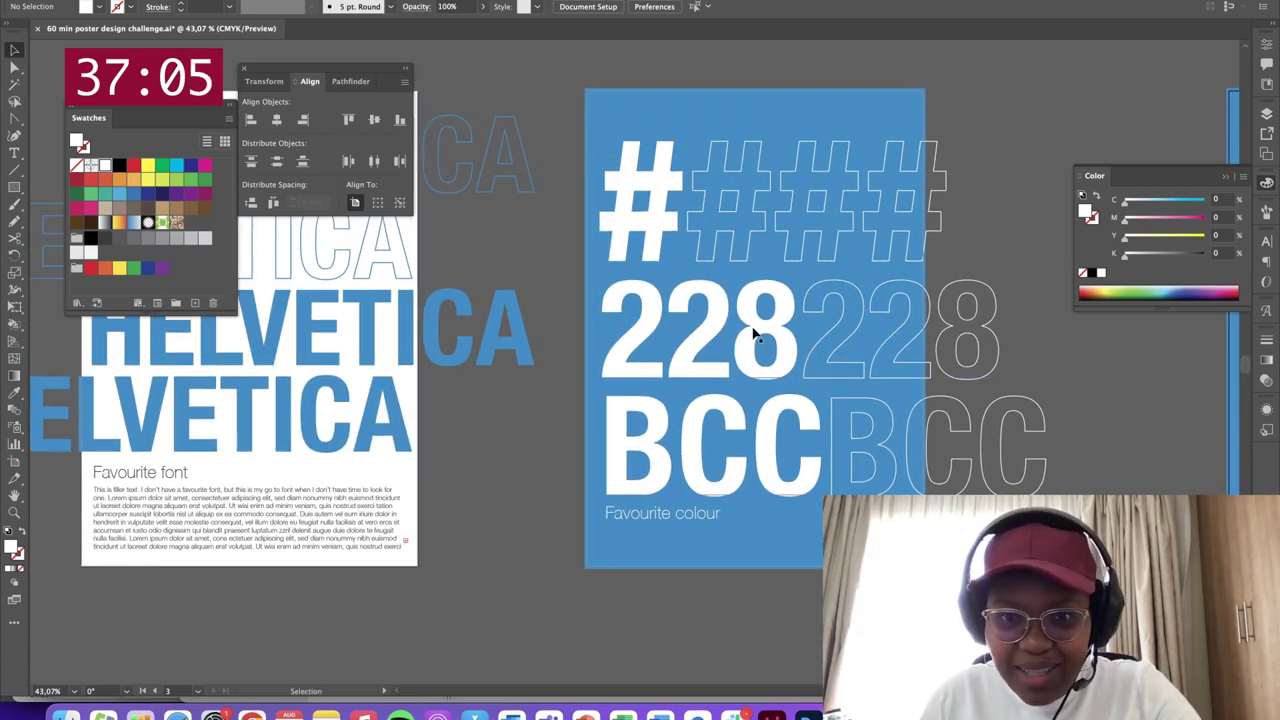
left_click_drag(556, 313, 964, 340)
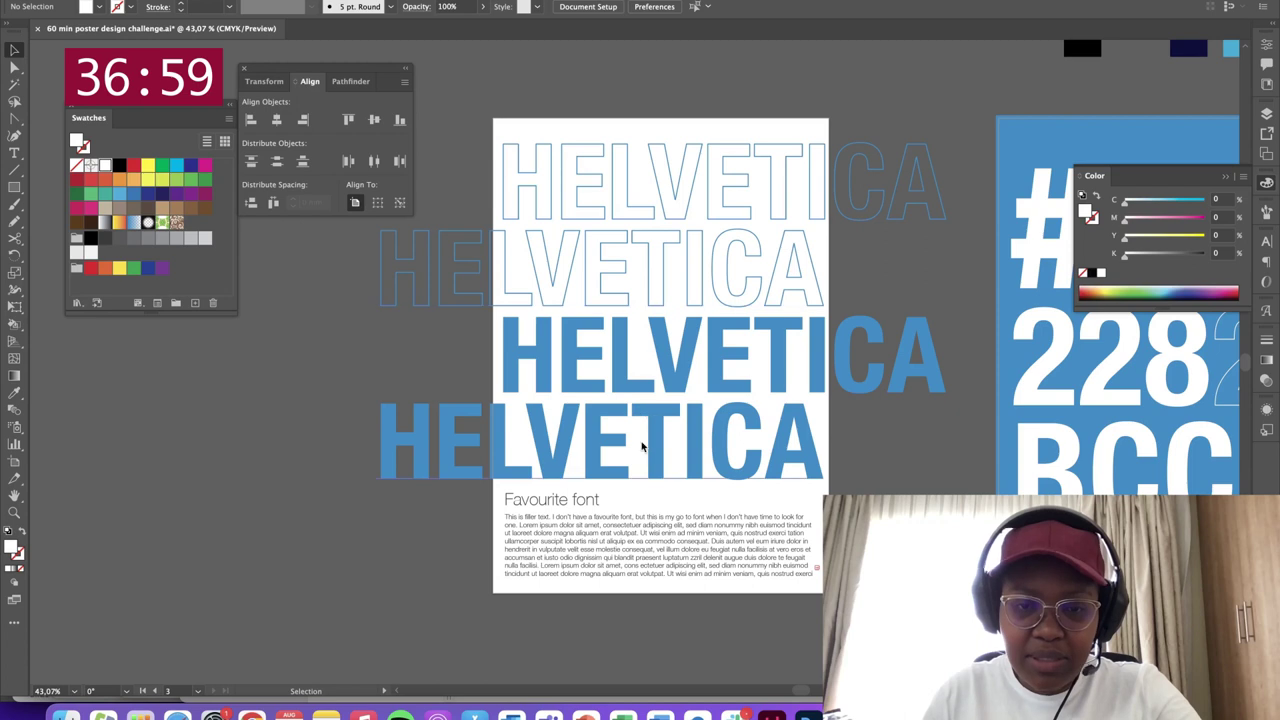
scroll(722, 335, "right", 10)
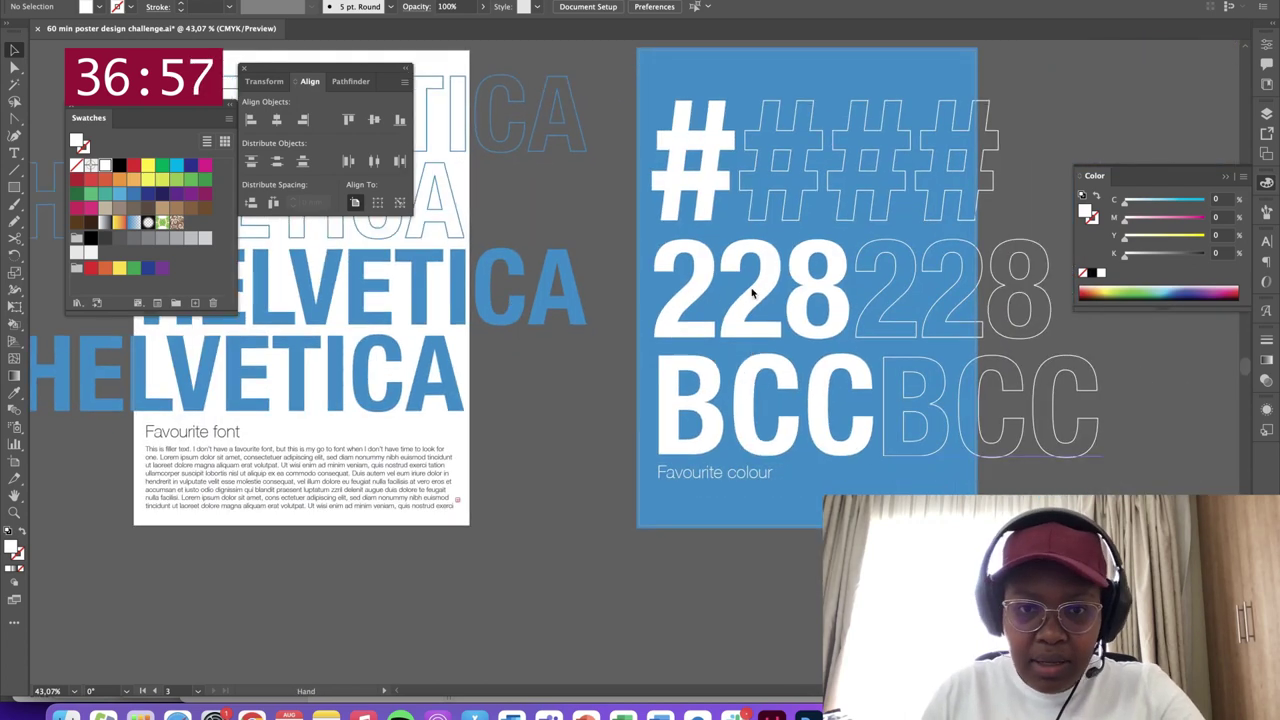
scroll(722, 335, "left", 10)
scroll(749, 366, "up", 2)
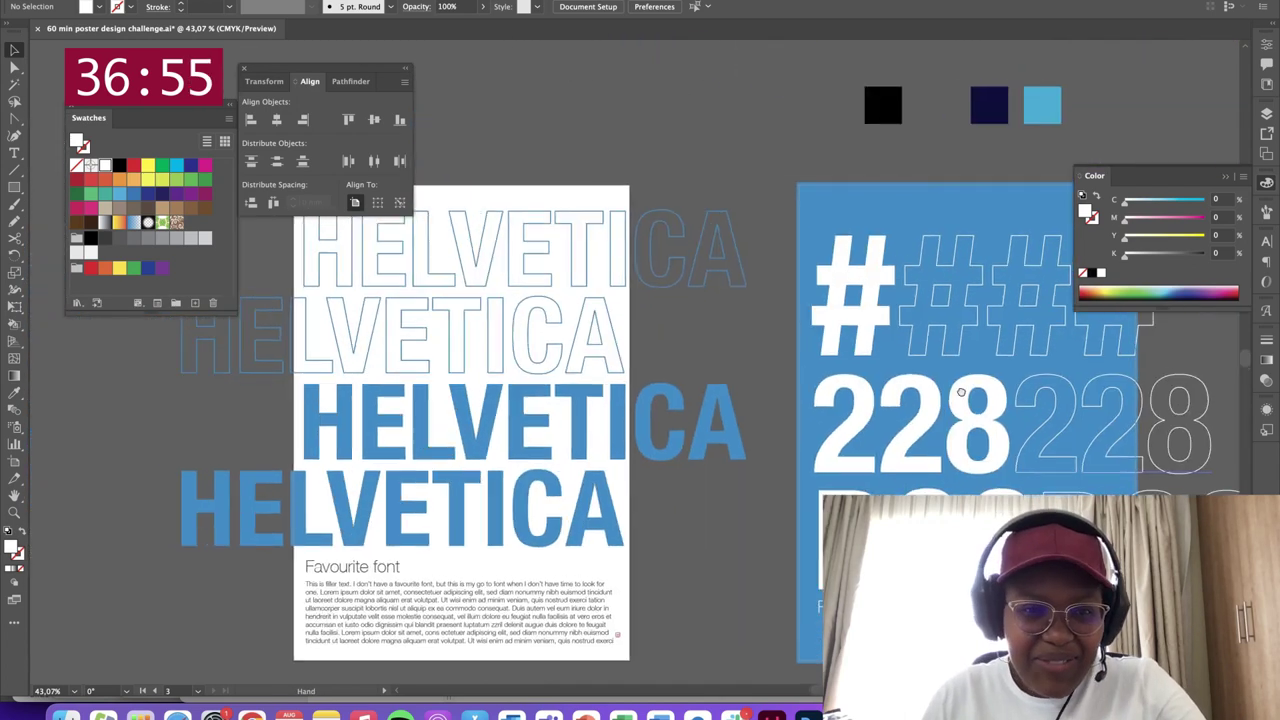
scroll(812, 418, "right", 8)
scroll(810, 410, "down", 2)
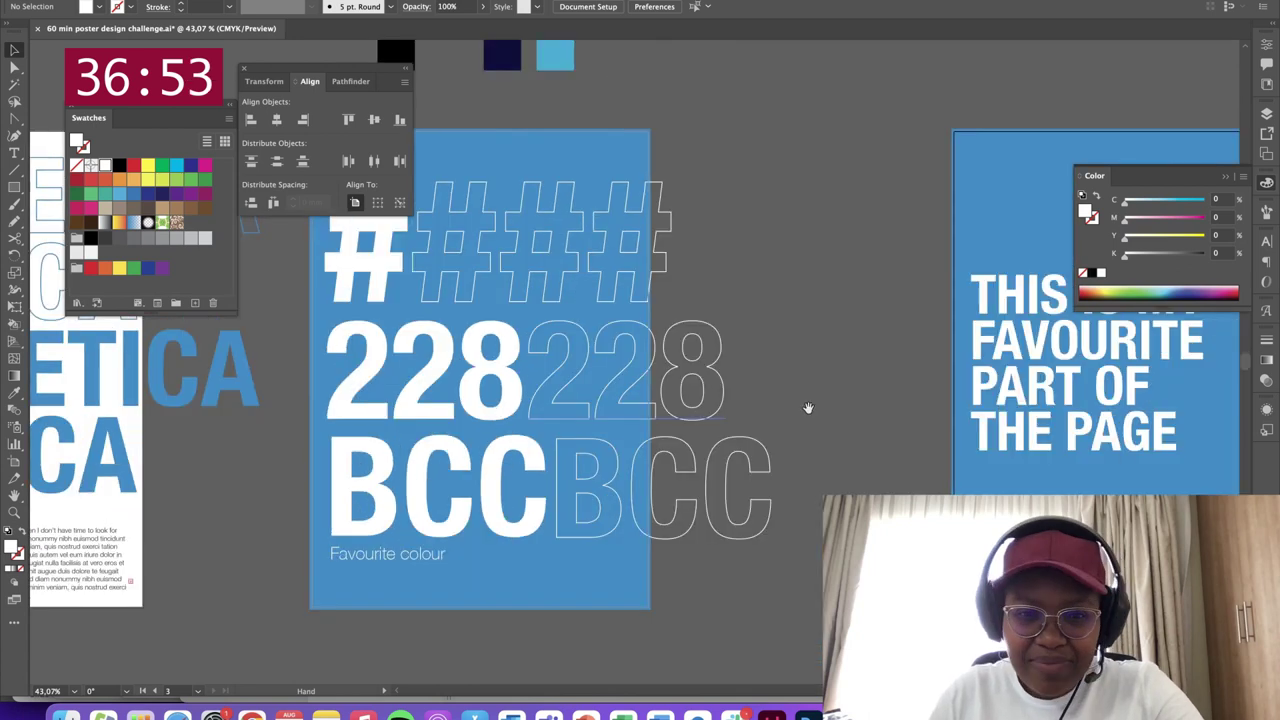
scroll(905, 430, "left", 4)
scroll(909, 420, "right", 9)
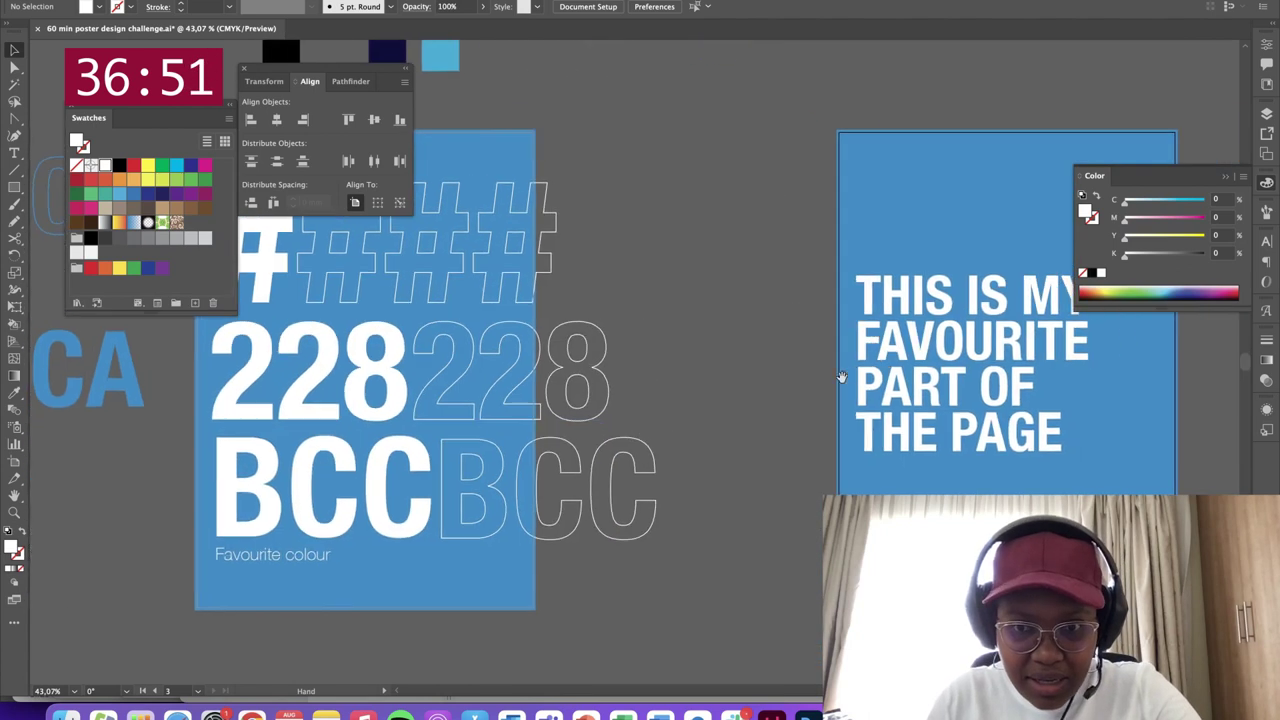
Nudge the white statement slightly down on the third poster
left_click_drag(703, 364, 706, 370)
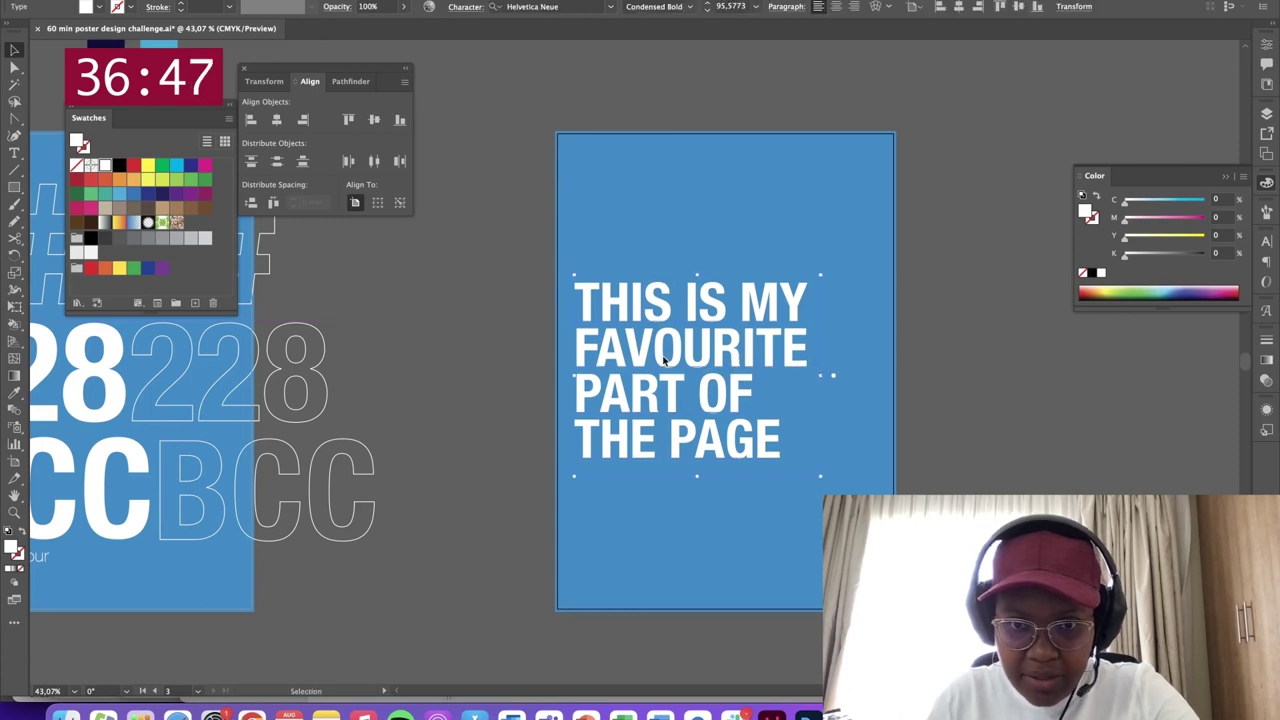
key("alt+super+a")
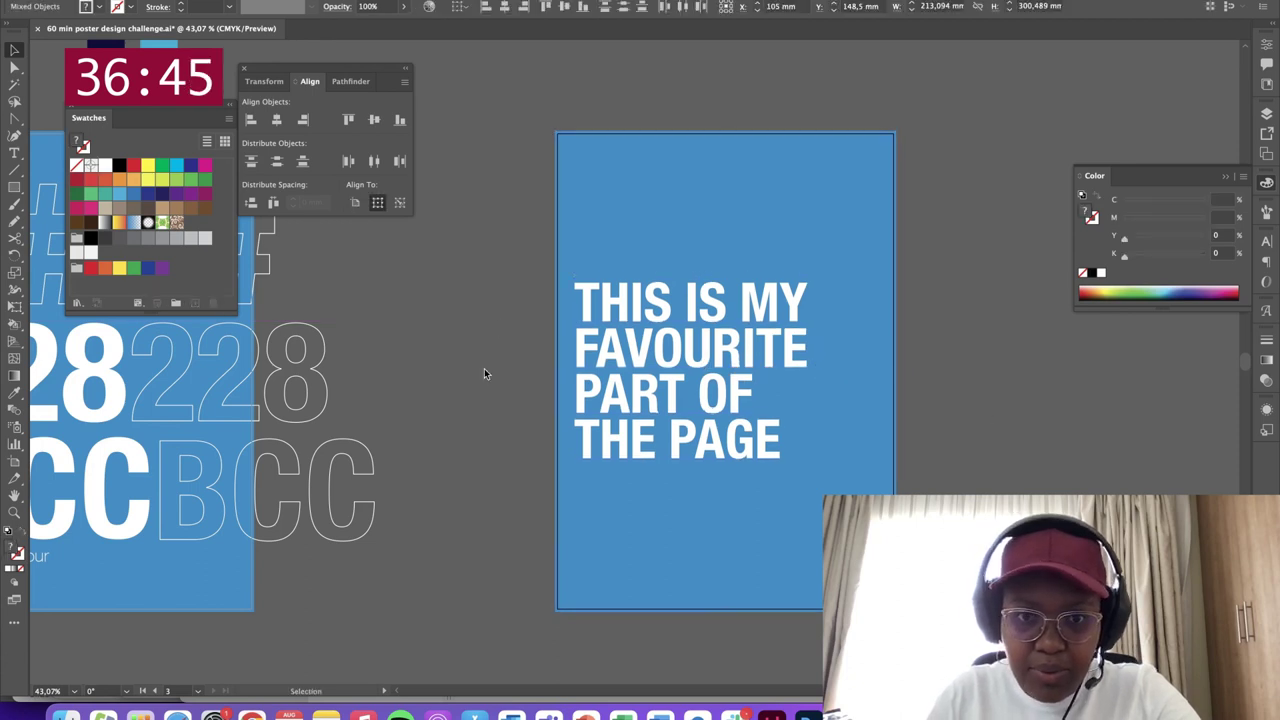
left_click(540, 375)
Duplicate the font poster's filler paragraph and place the copy just below the favourite-colour poster
left_click_drag(540, 375, 854, 397)
left_click_drag(687, 393, 1008, 454)
left_click_drag(664, 487, 866, 352)
left_click_drag(351, 501, 844, 611, "alt")
left_click_drag(482, 452, 442, 447)
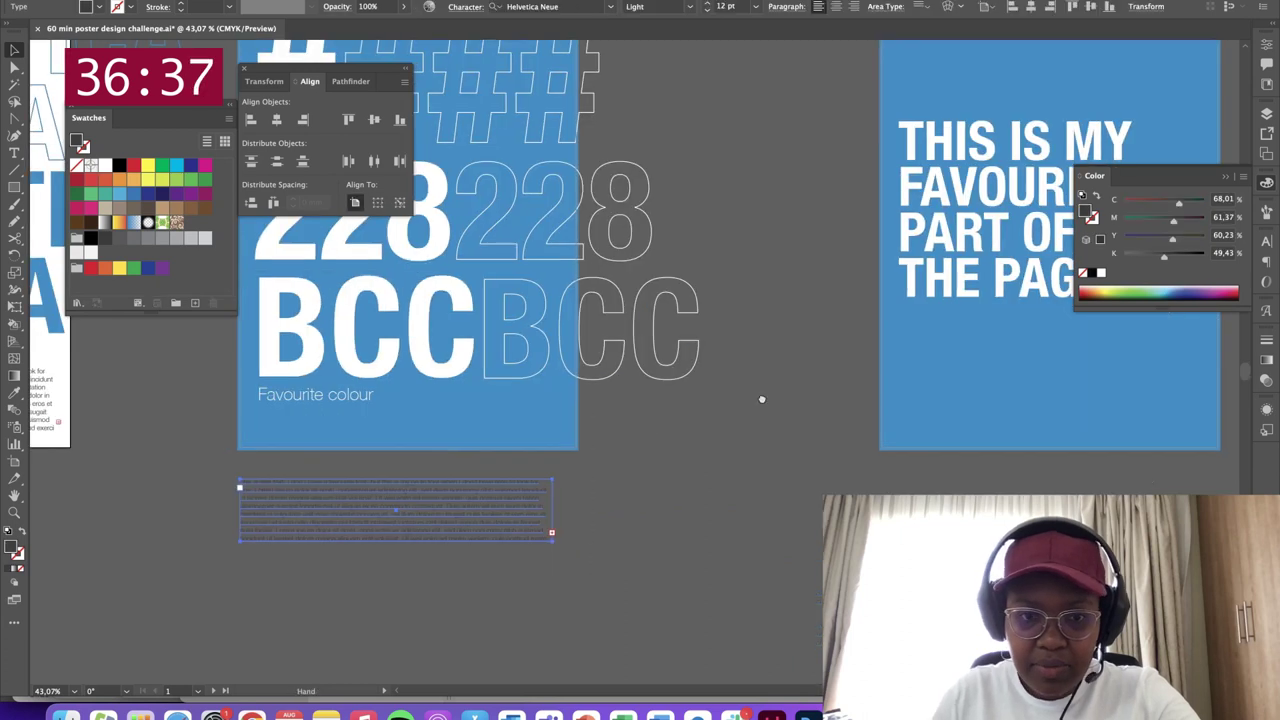
Move the copied filler paragraph onto the third poster above the statement and replace its text with "Yes right here"
left_click_drag(763, 400, 516, 503)
left_click_drag(222, 595, 623, 376)
double_click(698, 382)
key("super+a")
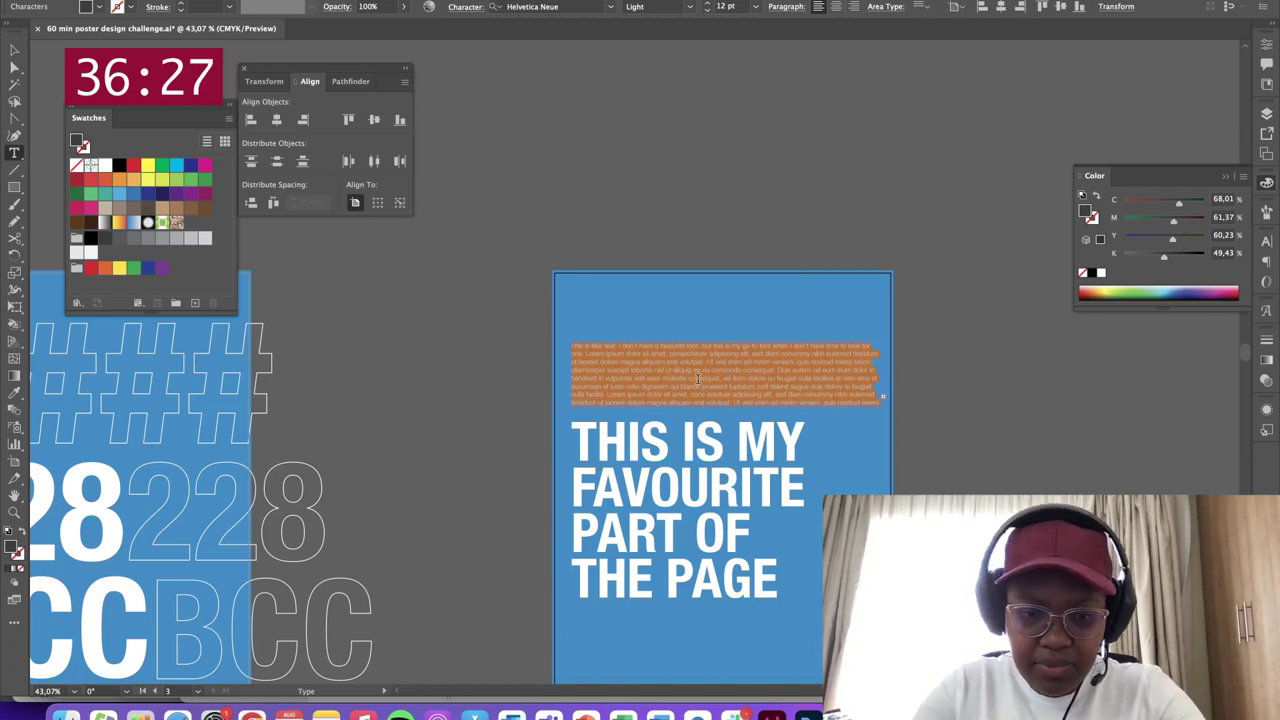
key("BackSpace")
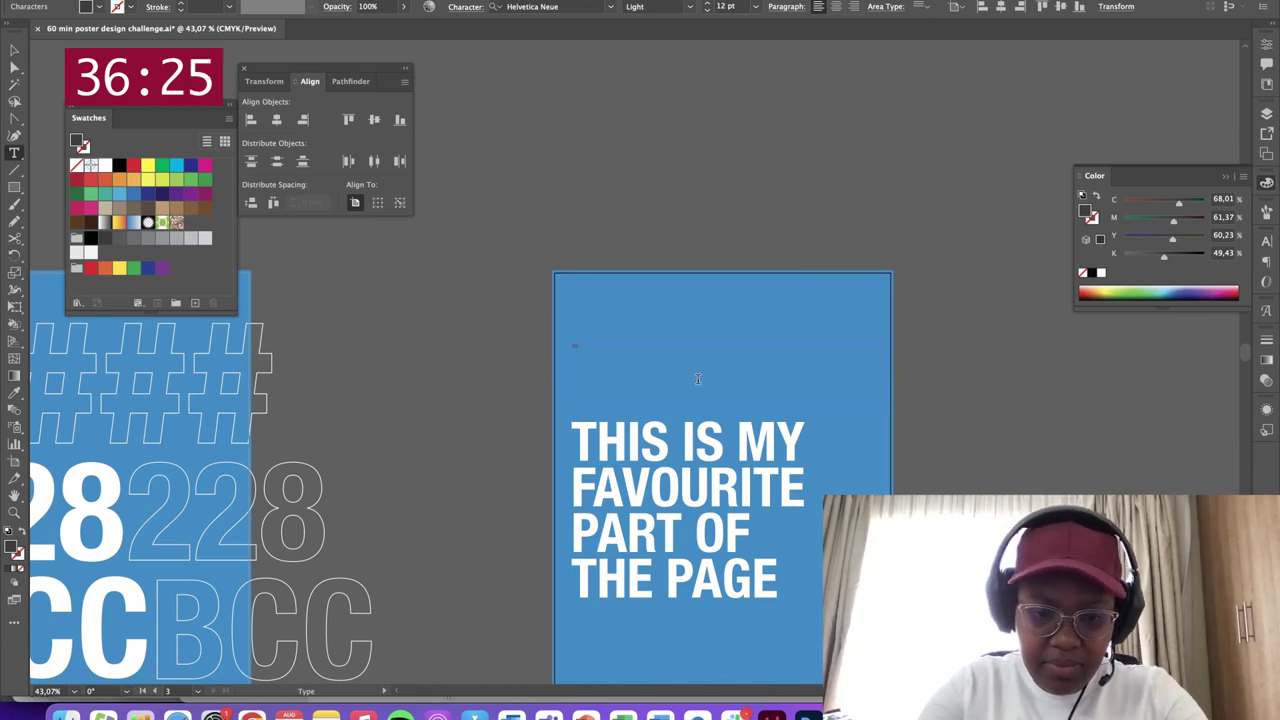
type("We right her")
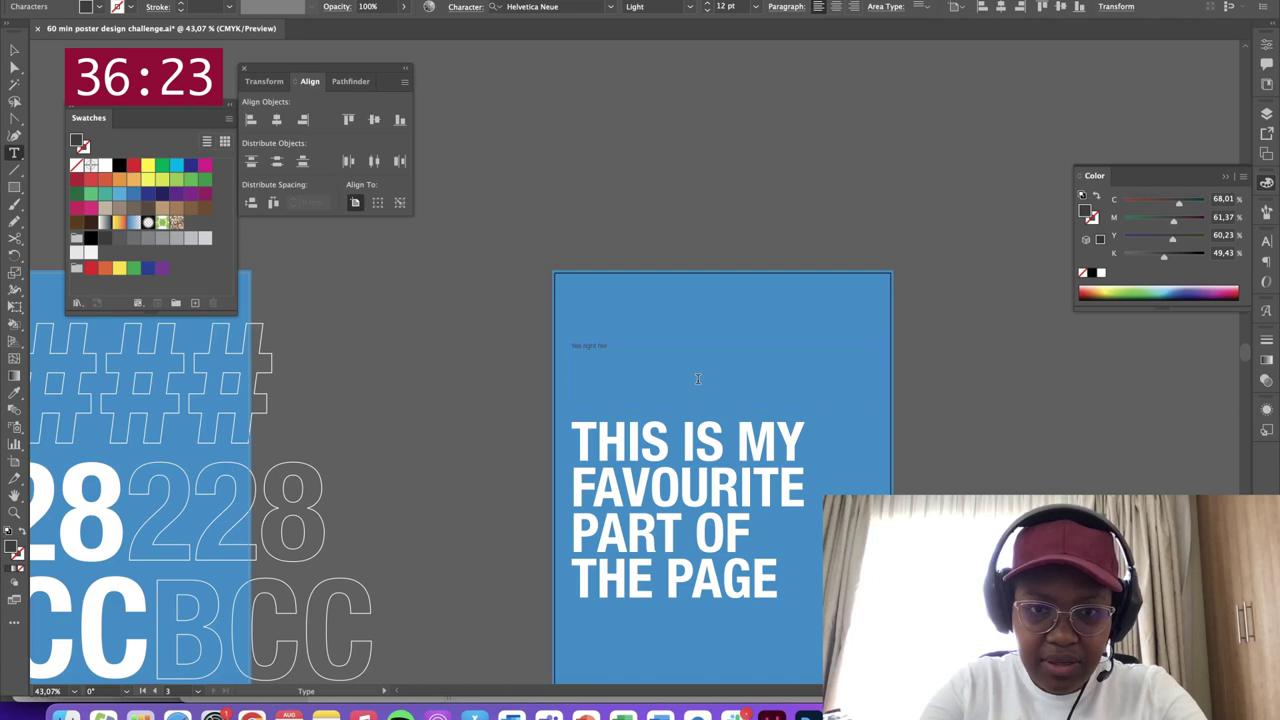
type("e")
key("Escape")
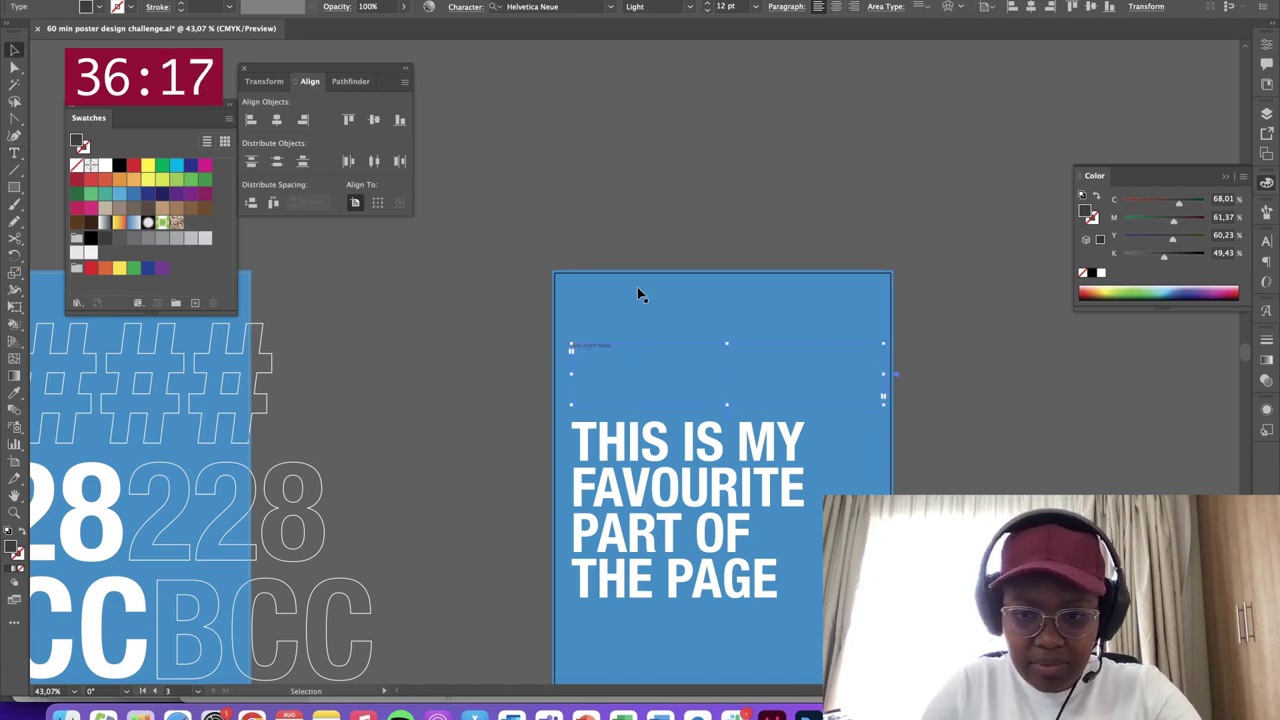
Place the "Yes right here" caption just below the statement's last line and enlarge it to about 18 pt
left_click_drag(642, 364, 612, 625)
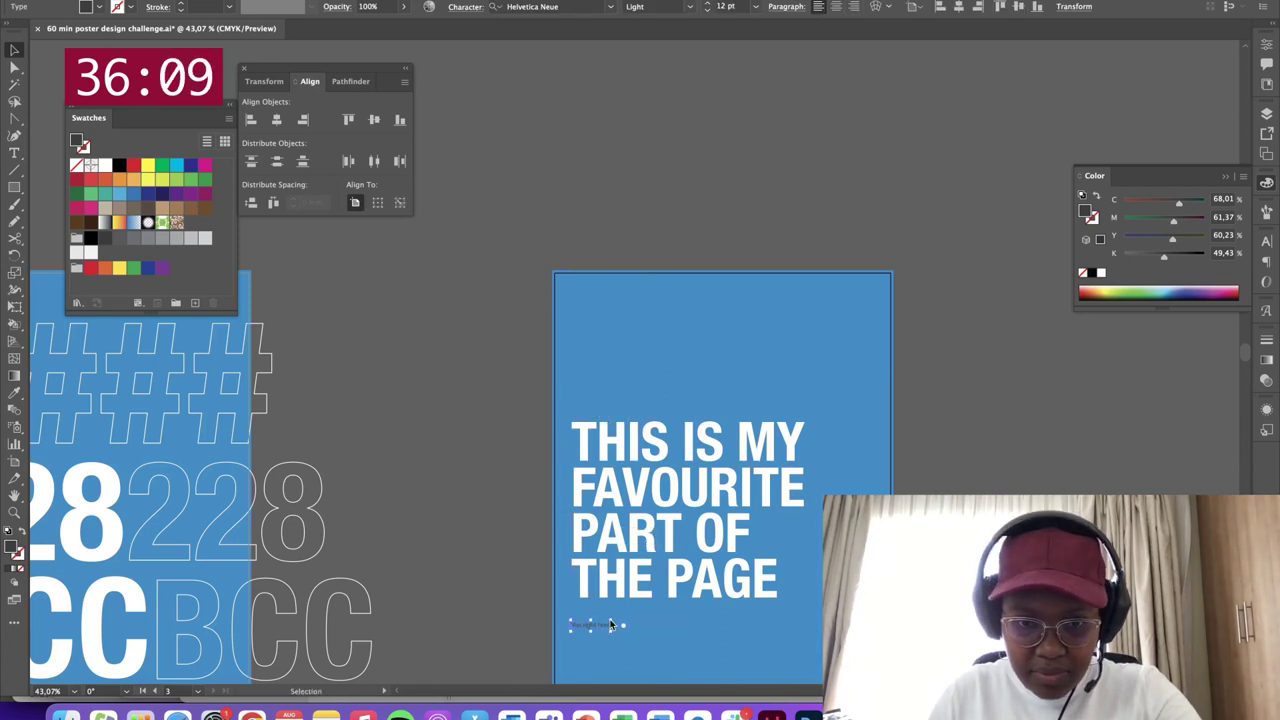
left_click(431, 440)
key("i")
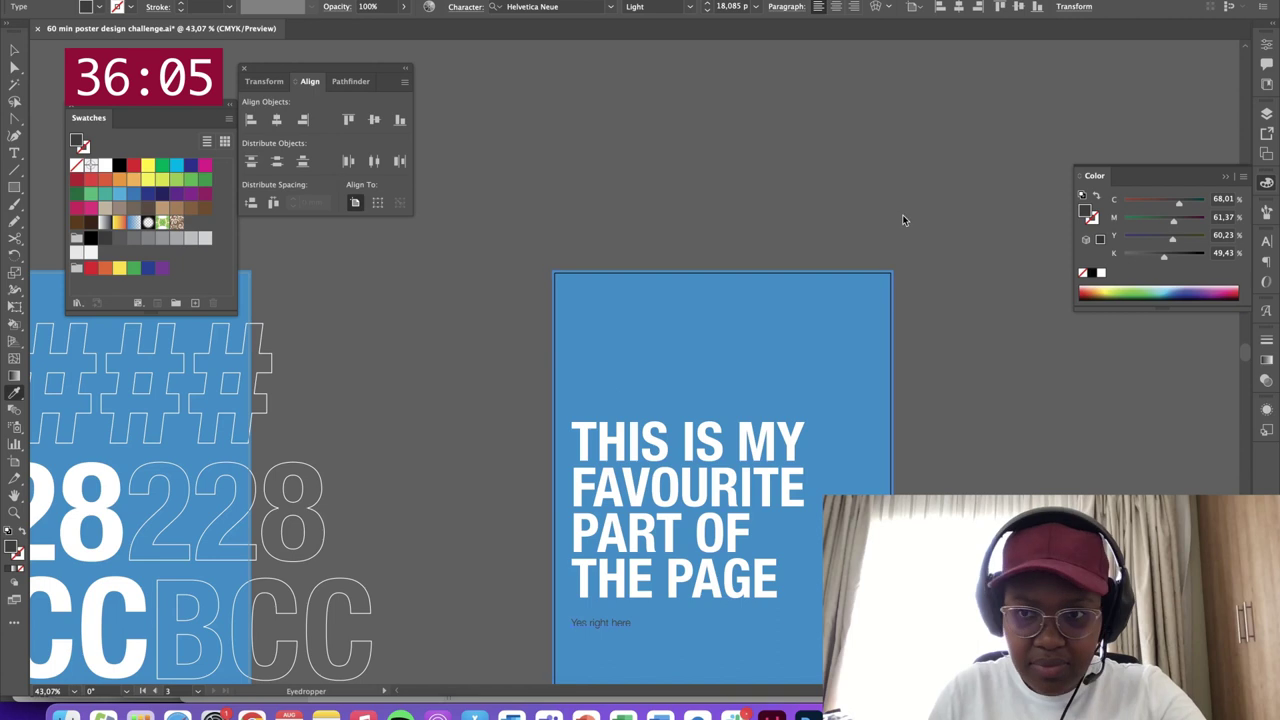
Fill the "Yes right here" caption with white, keeping its light font and size
left_click(1101, 272)
left_click(613, 594)
key("super+z")
key("v")
left_click(696, 204)
left_click_drag(724, 542, 718, 344)
scroll(717, 344, "up", 3)
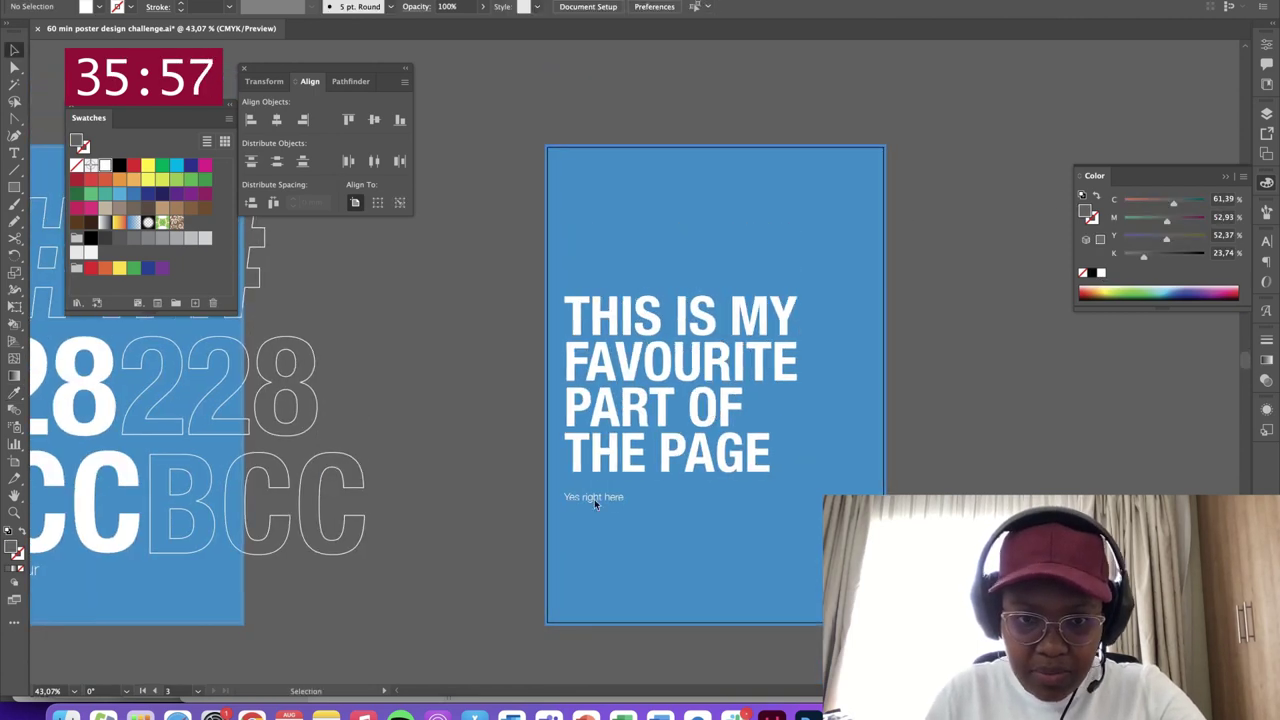
Bring the caption closer to the statement, duplicate it just above the first line and change the copy's text to "Right in the middle left"
left_click(603, 488)
left_click_drag(607, 487, 611, 286)
double_click(611, 286)
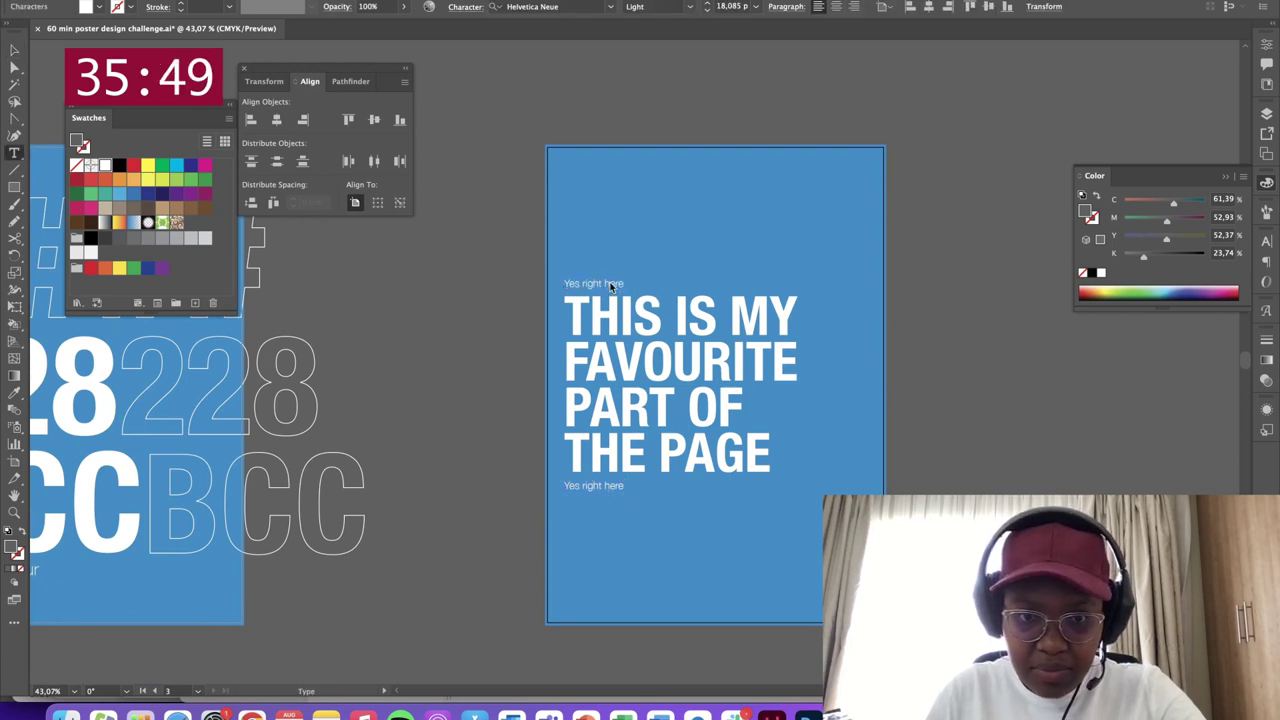
key("super+a")
type("R")
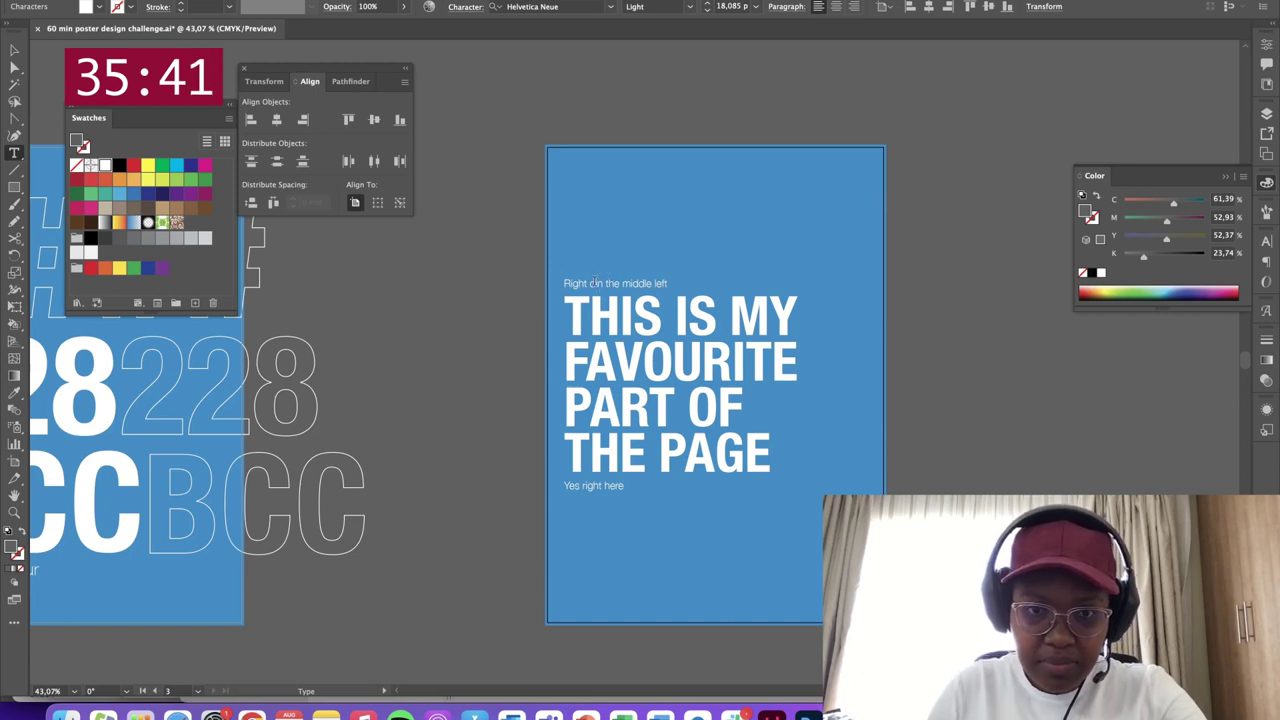
key("Escape")
left_click(951, 209)
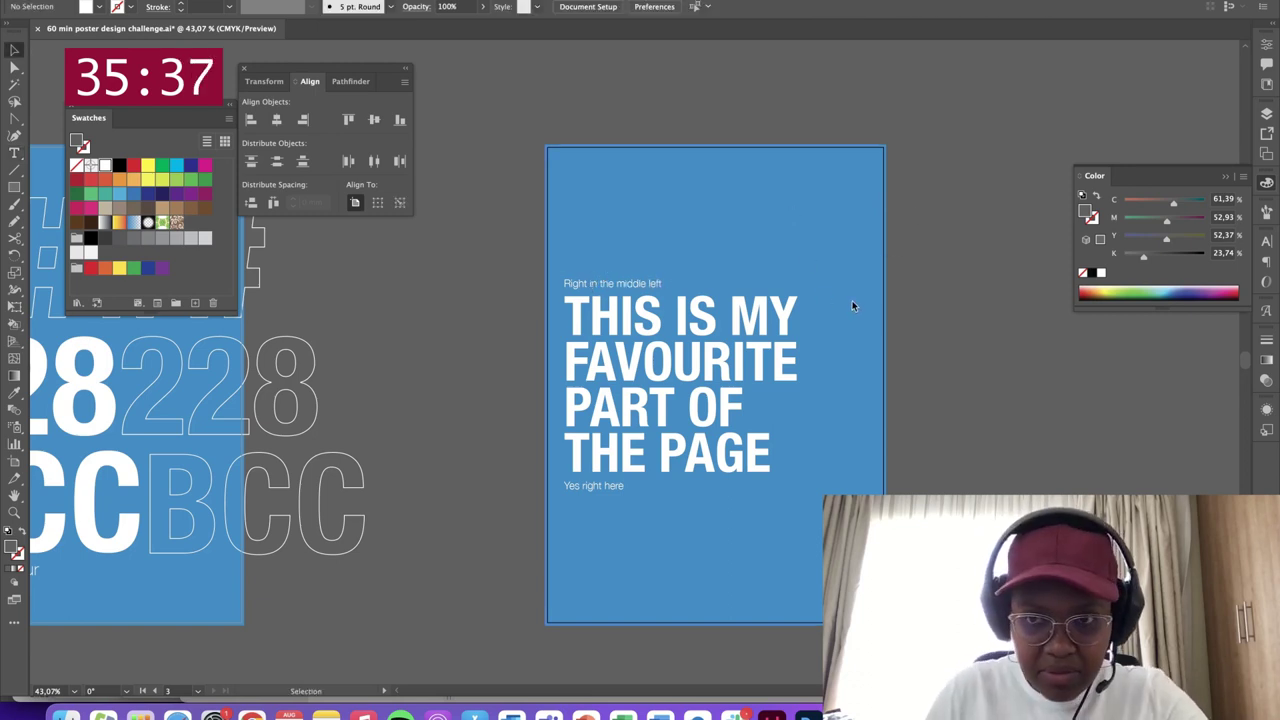
Shift the "Yes right here" caption right so it ends level with the end of "THE PAGE"
left_click_drag(850, 306, 813, 318)
left_click_drag(556, 497, 705, 497)
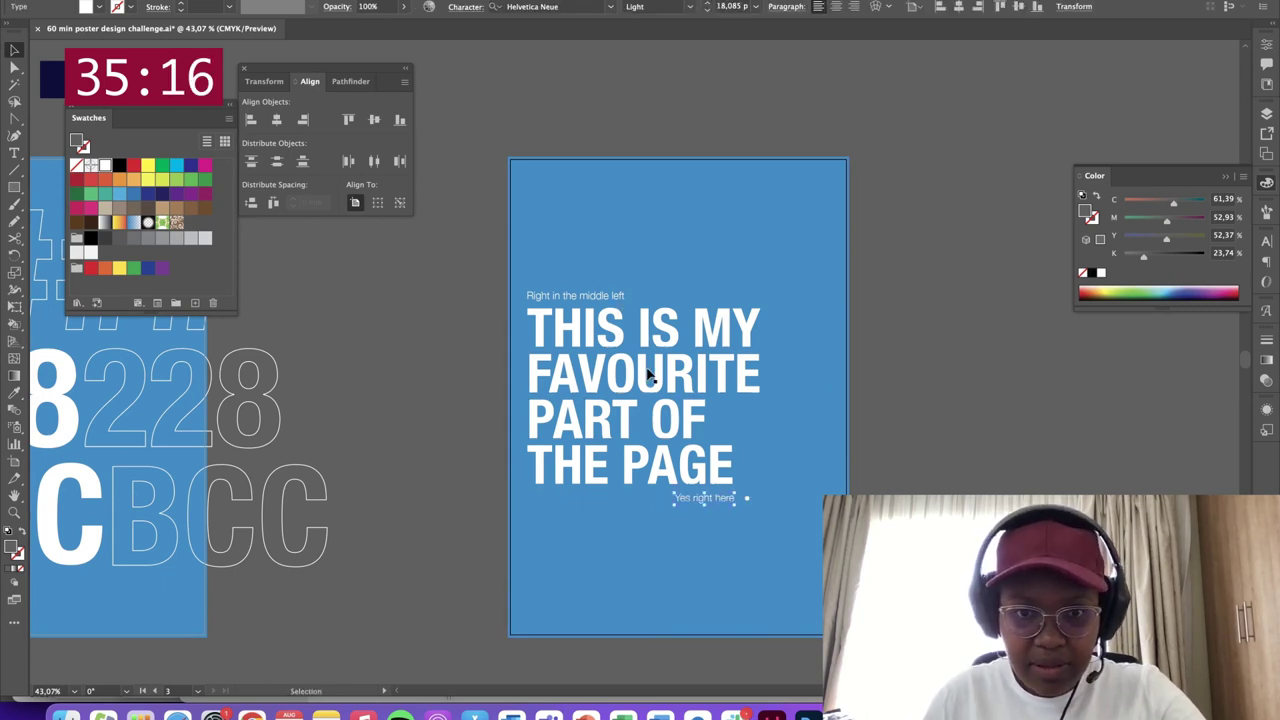
left_click(910, 402)
scroll(793, 477, "right", 3)
scroll(793, 477, "down", 1)
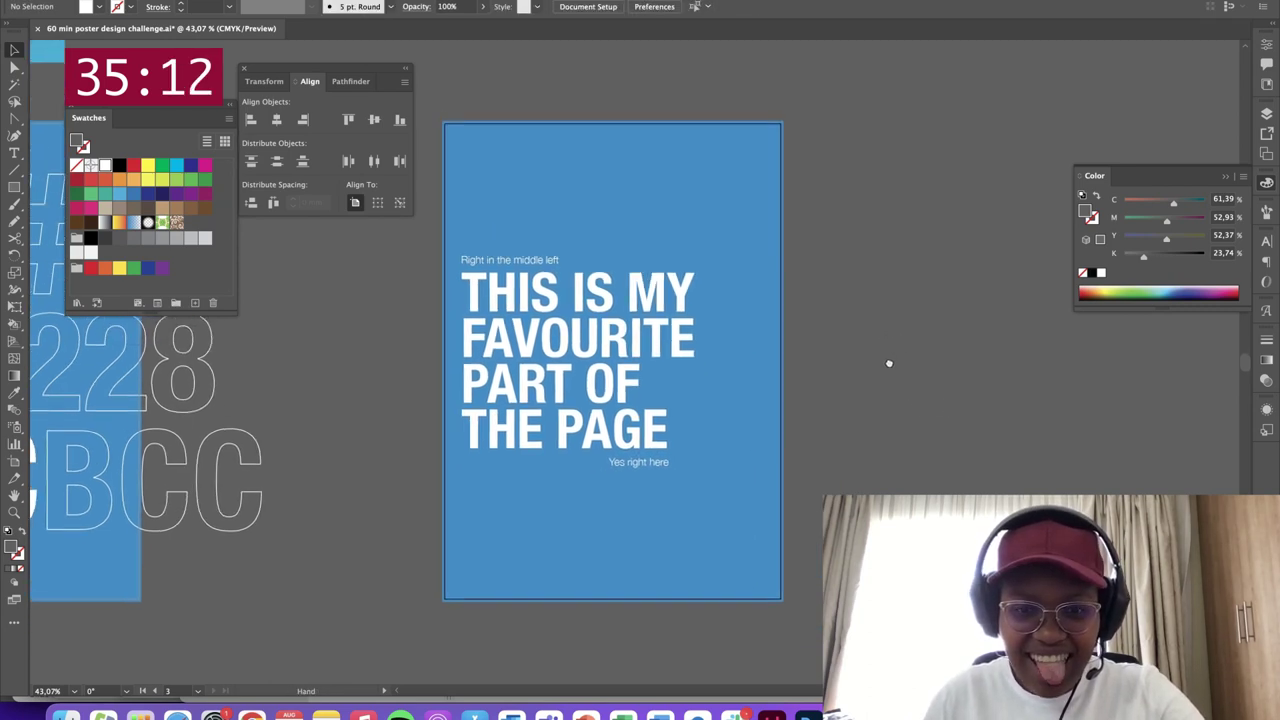
scroll(882, 267, "left", 3)
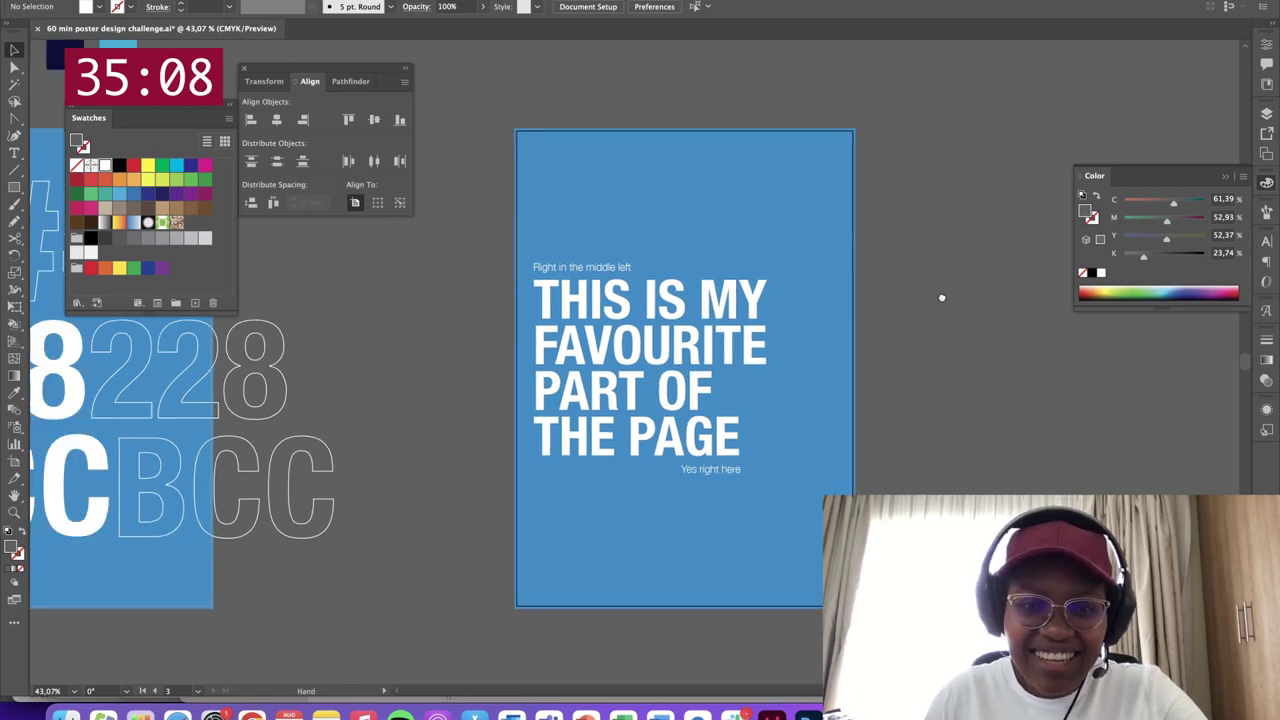
Place caption copies in the poster's bottom-right and top-left corners, and change the top one to "My favourite part of the page"
scroll(923, 323, "down", 2)
left_click_drag(775, 431, 598, 116)
triple_click(598, 115)
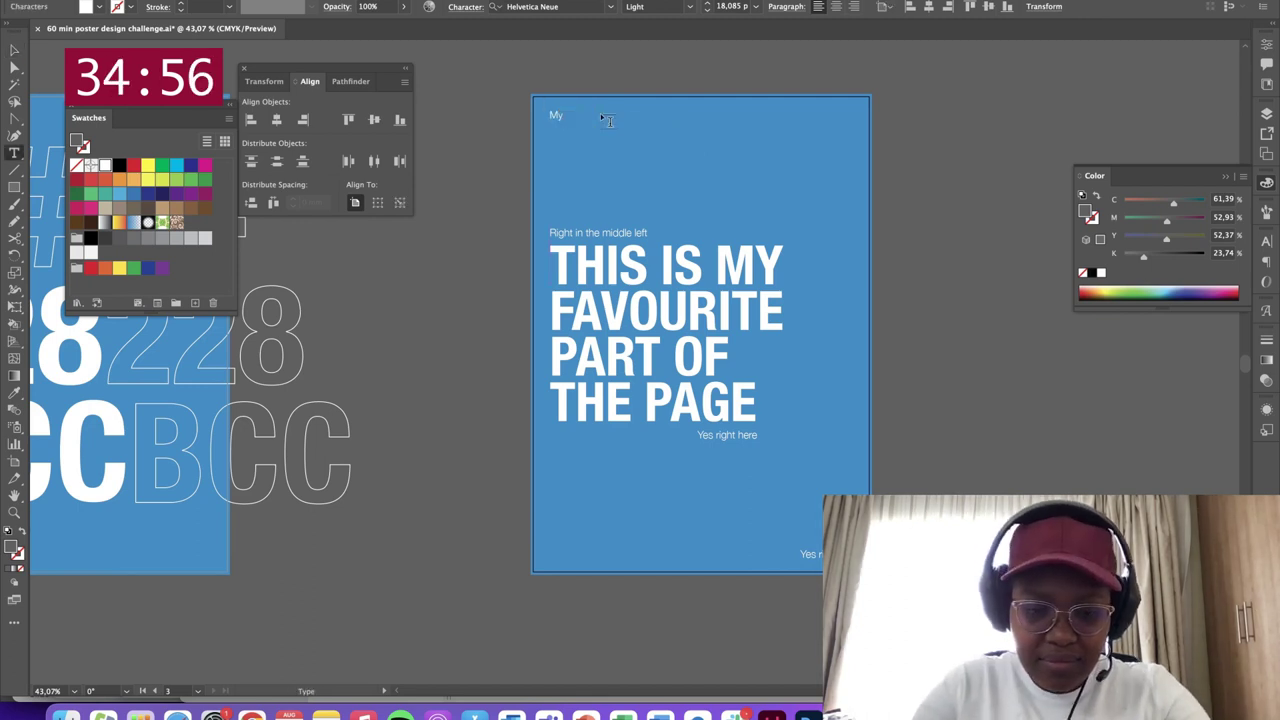
type("My favourite part of the page")
key("Escape")
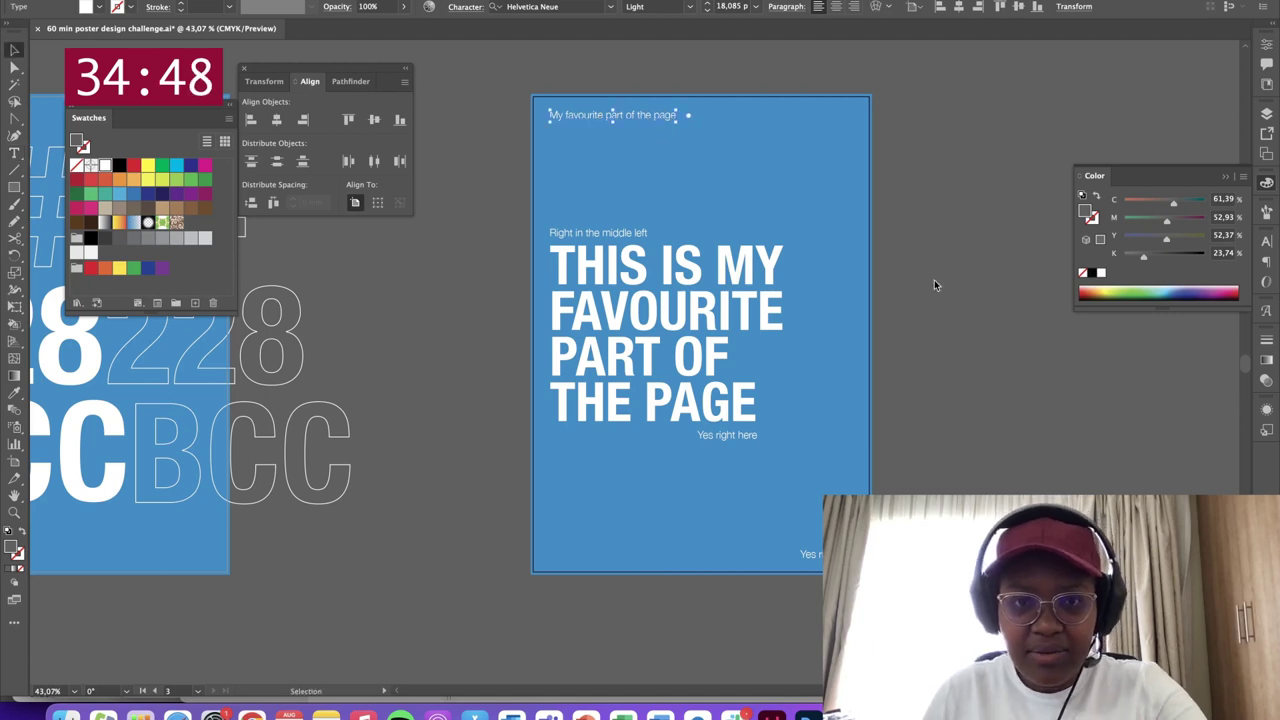
Change the caption in the bottom right corner of the THIS IS MY FAVOURITE PART OF THE PAGE poster to "And also here"
left_click(829, 458)
left_click_drag(829, 458, 738, 377)
triple_click(738, 476)
type("A")
key("Escape")
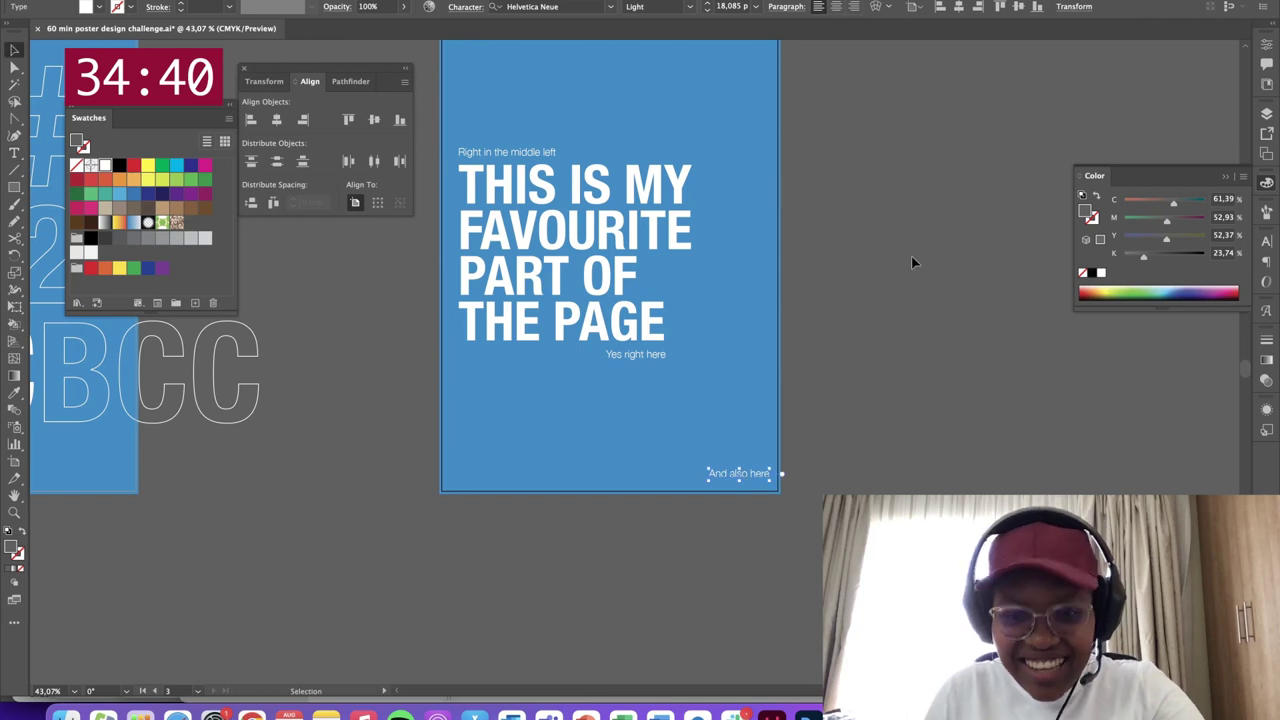
Review the layouts of the Helvetica, #228BCC and favourite-part-of-the-page posters
scroll(911, 256, "up", 3)
scroll(911, 256, "left", 2)
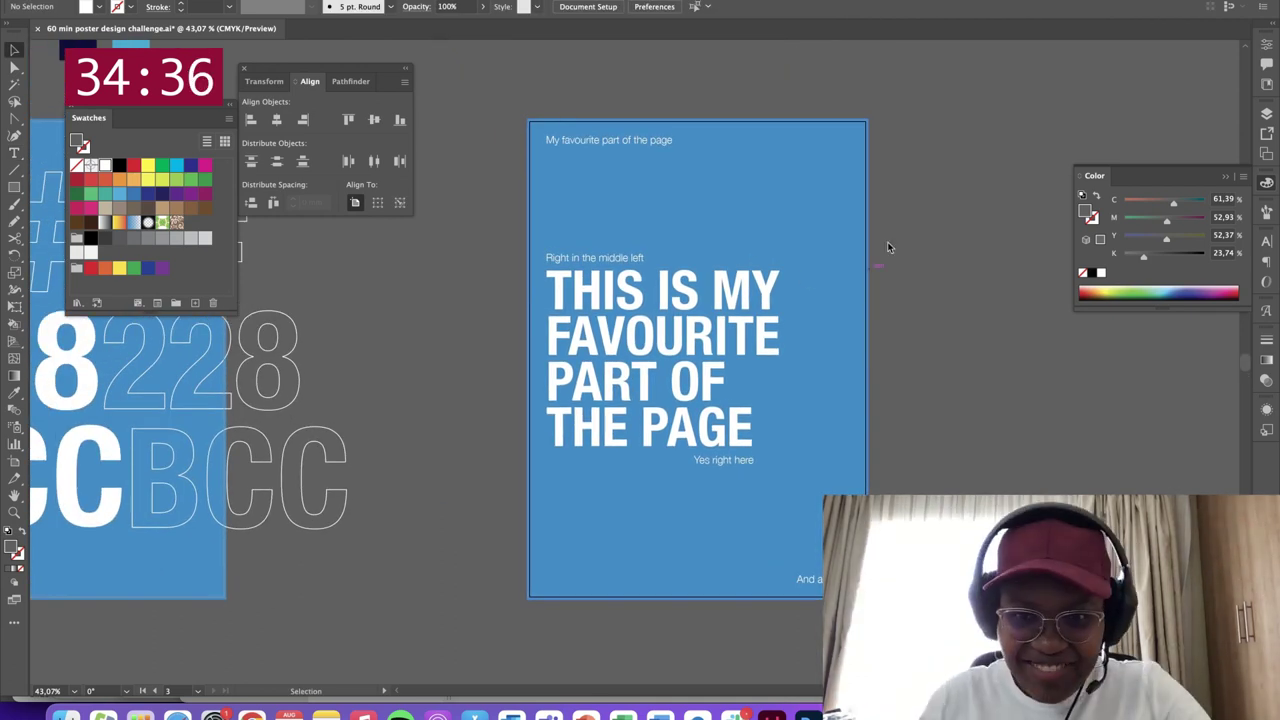
scroll(887, 241, "left", 6)
scroll(717, 324, "left", 4)
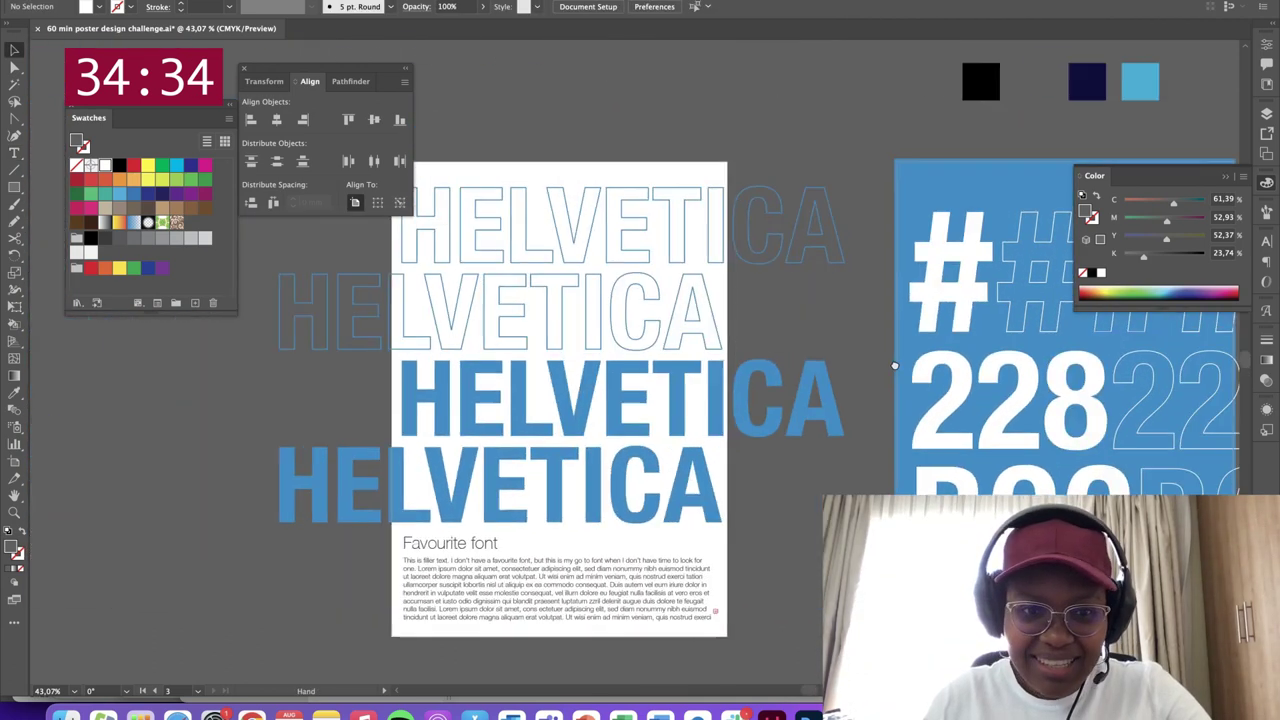
scroll(705, 322, "right", 8)
scroll(696, 318, "right", 2)
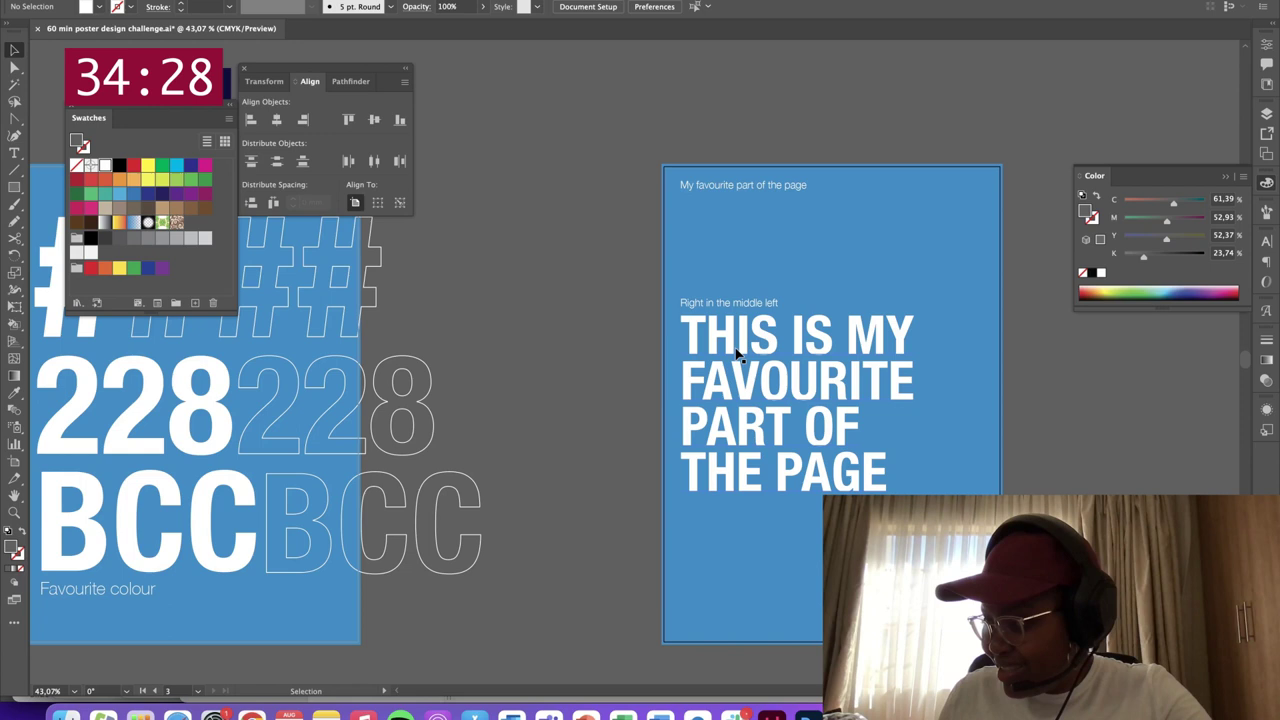
key("space")
left_click_drag(798, 272, 849, 235)
scroll(849, 235, "left", 8)
scroll(849, 235, "up", 1)
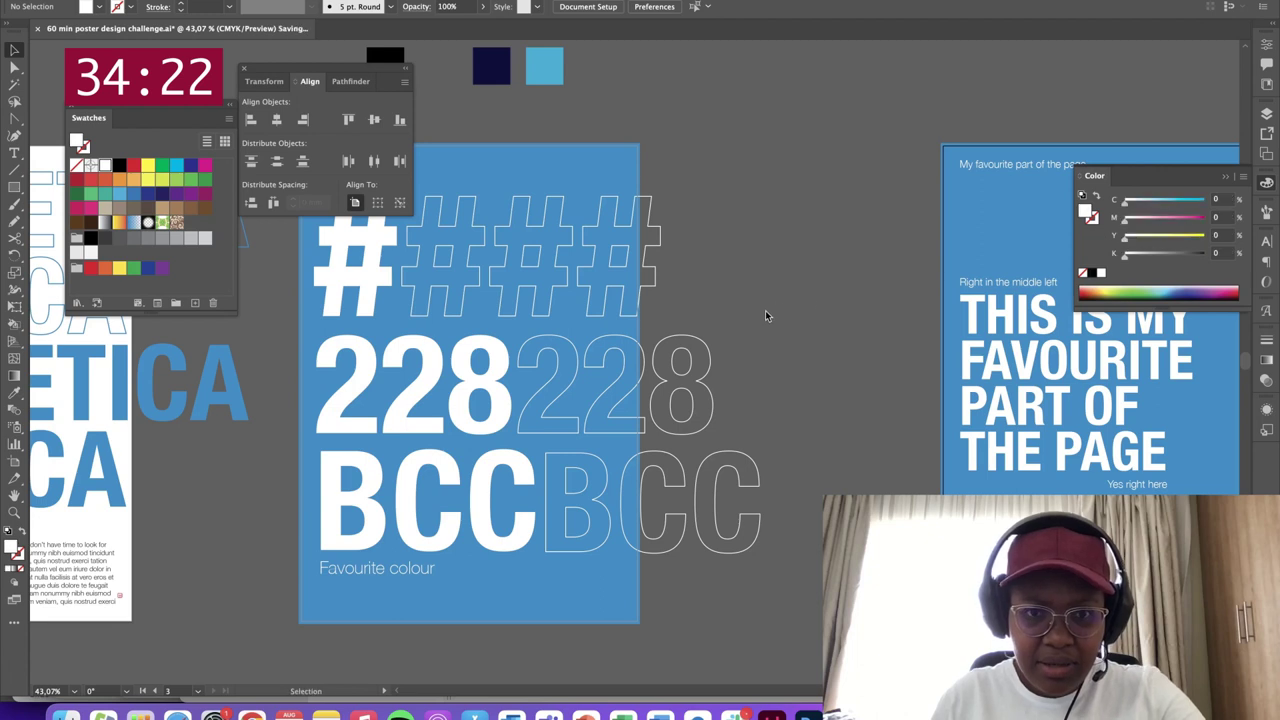
scroll(765, 310, "right", 4)
mouse_move(847, 381)
left_mouse_down()
mouse_move(679, 361)
mouse_move(866, 384)
left_mouse_up()
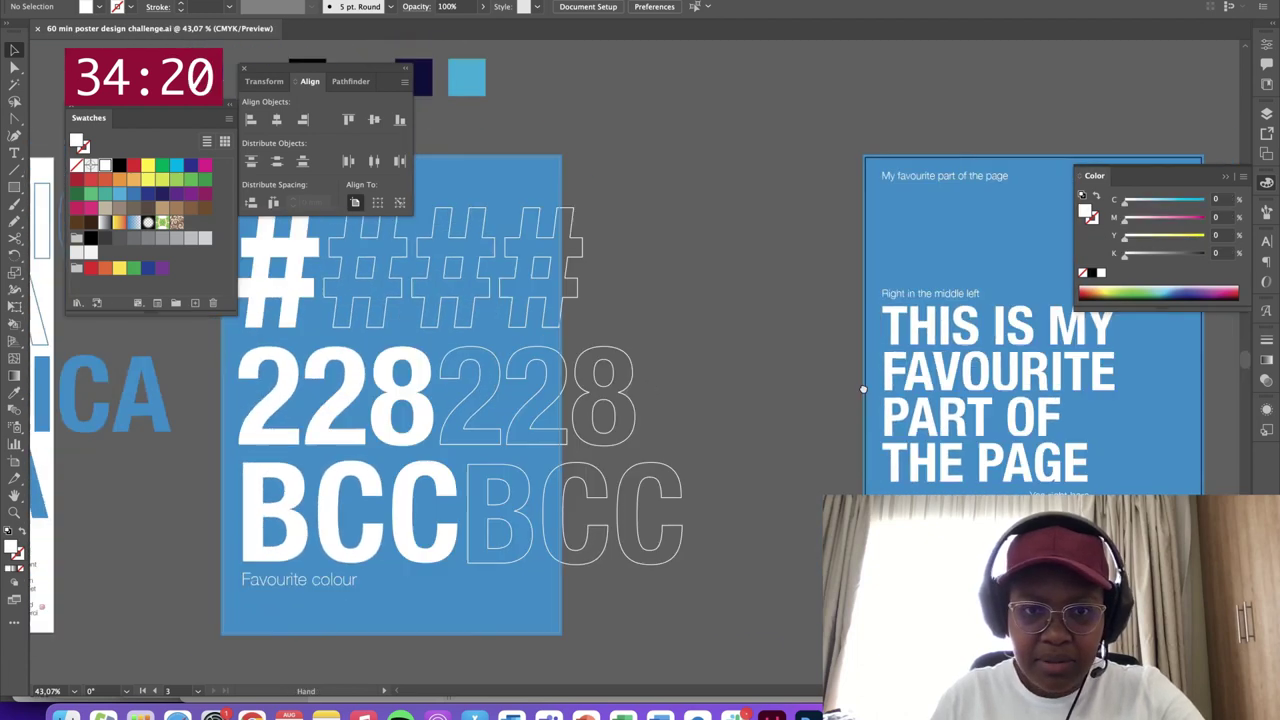
Move the favourite-part-of-the-page artboard closer to the #228BCC poster and delete the colour sample squares above the artboards
left_click_drag(529, 388, 746, 386)
scroll(743, 384, "down", 5)
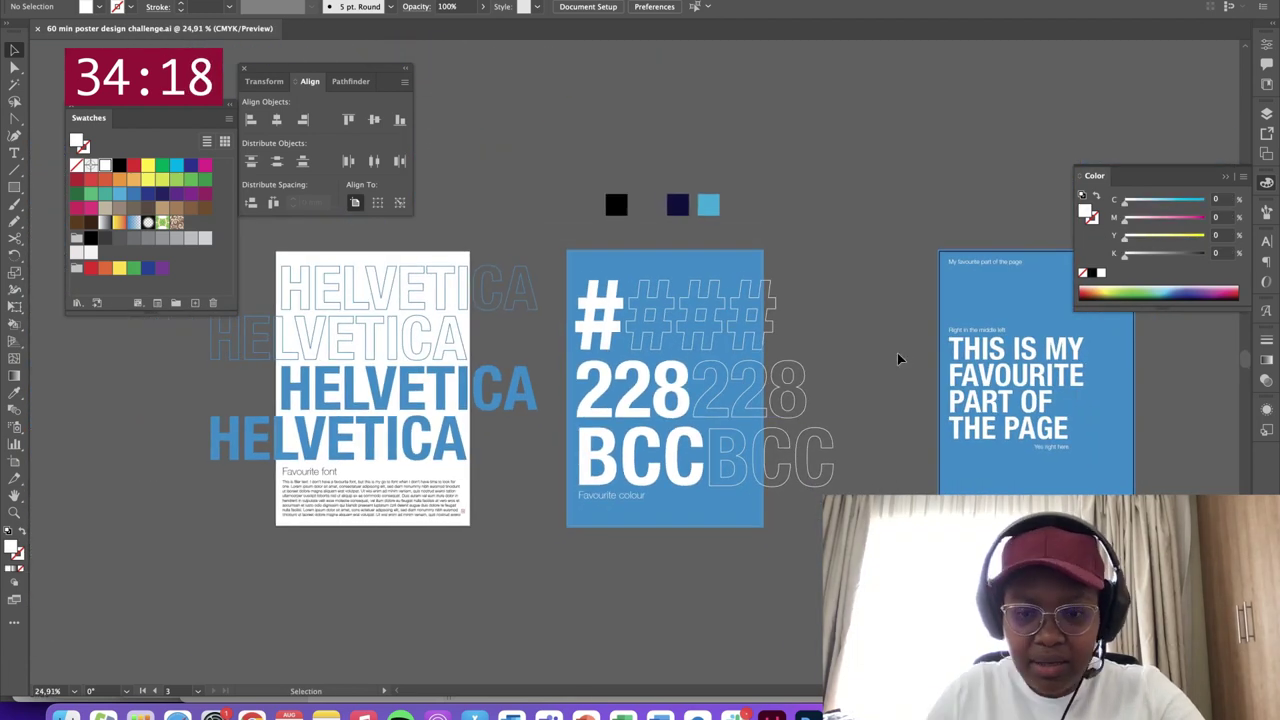
key("shift+o")
left_click_drag(994, 354, 922, 308)
key("v")
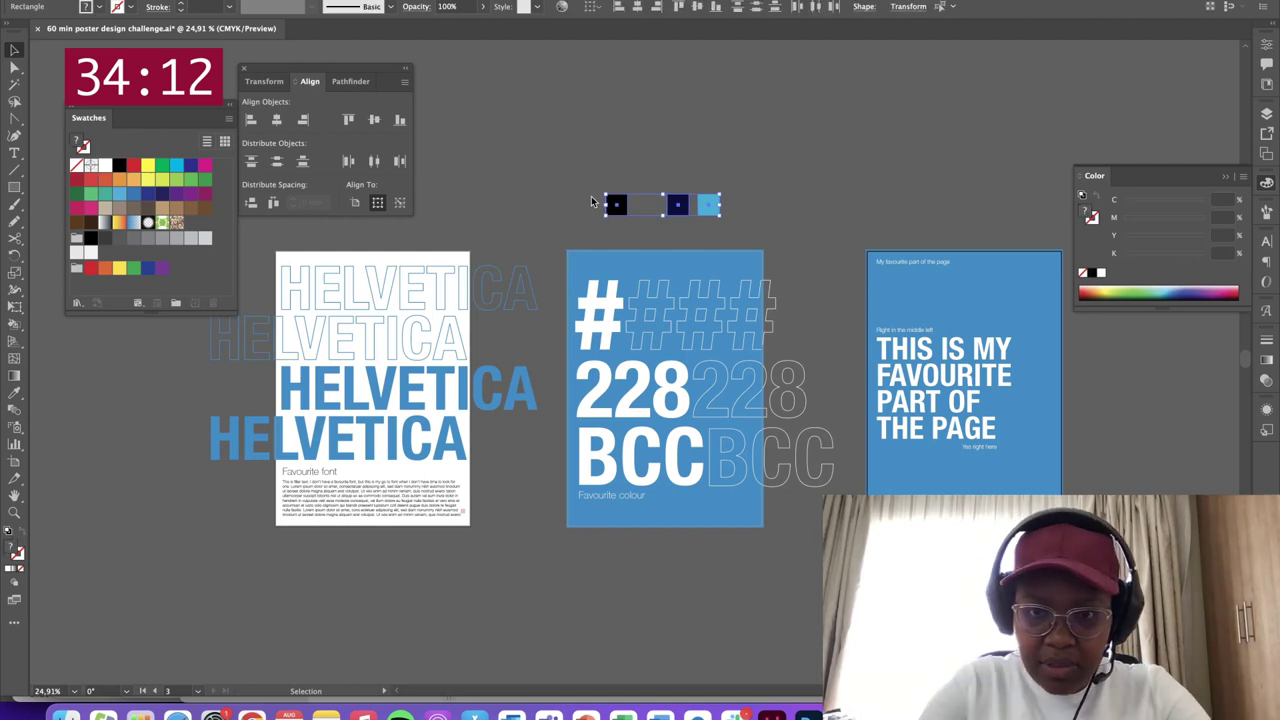
key("space")
left_click_drag(743, 210, 834, 247)
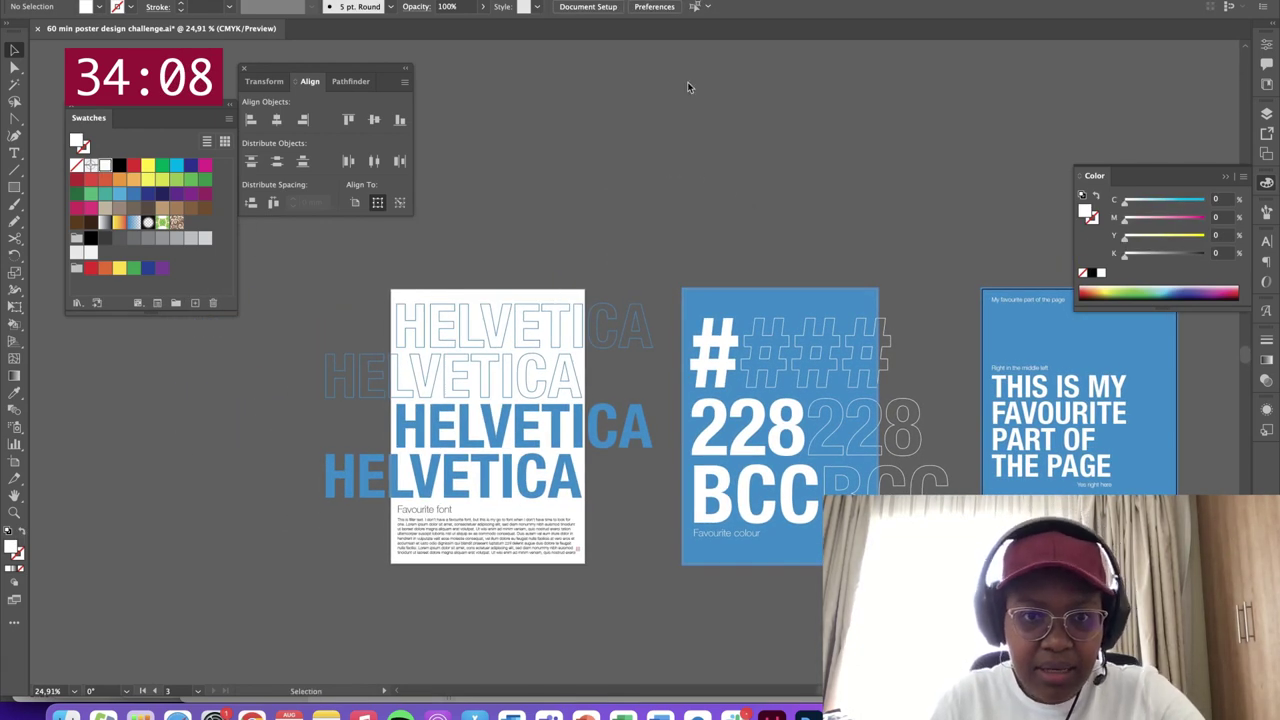
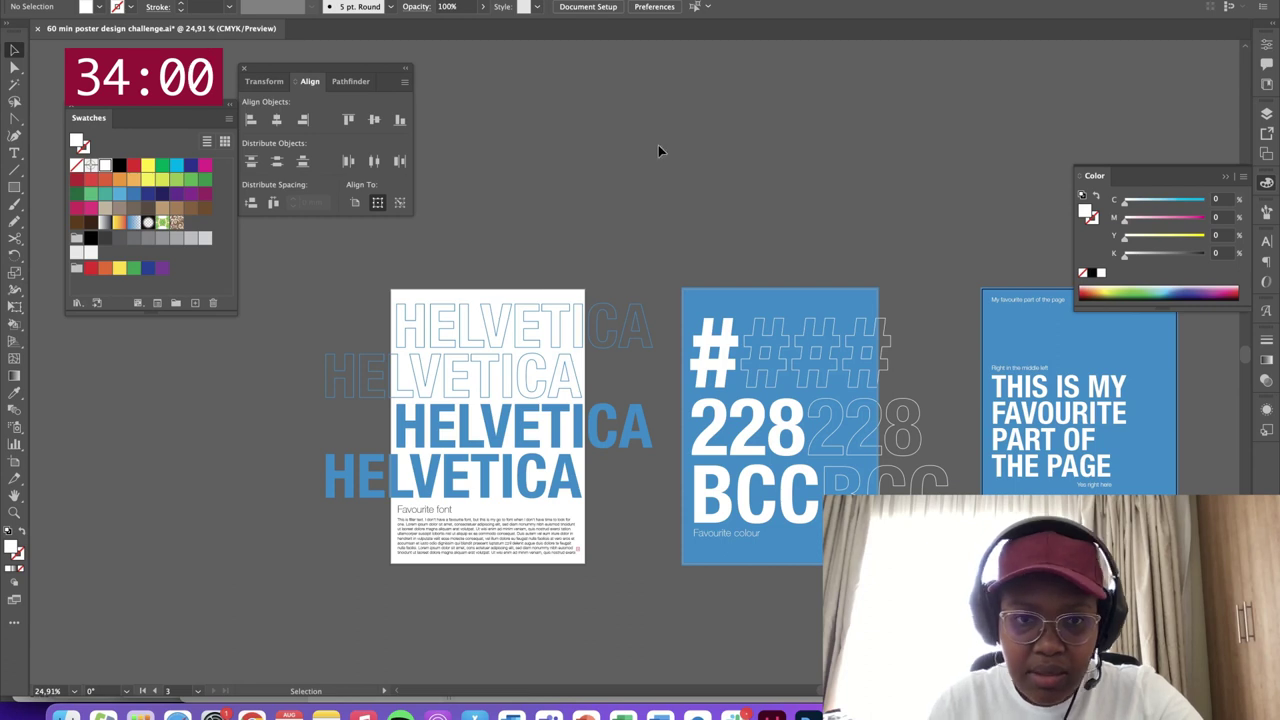
Duplicate the blue background rectangle of the #228BCC poster onto the Helvetica poster
left_click(718, 296)
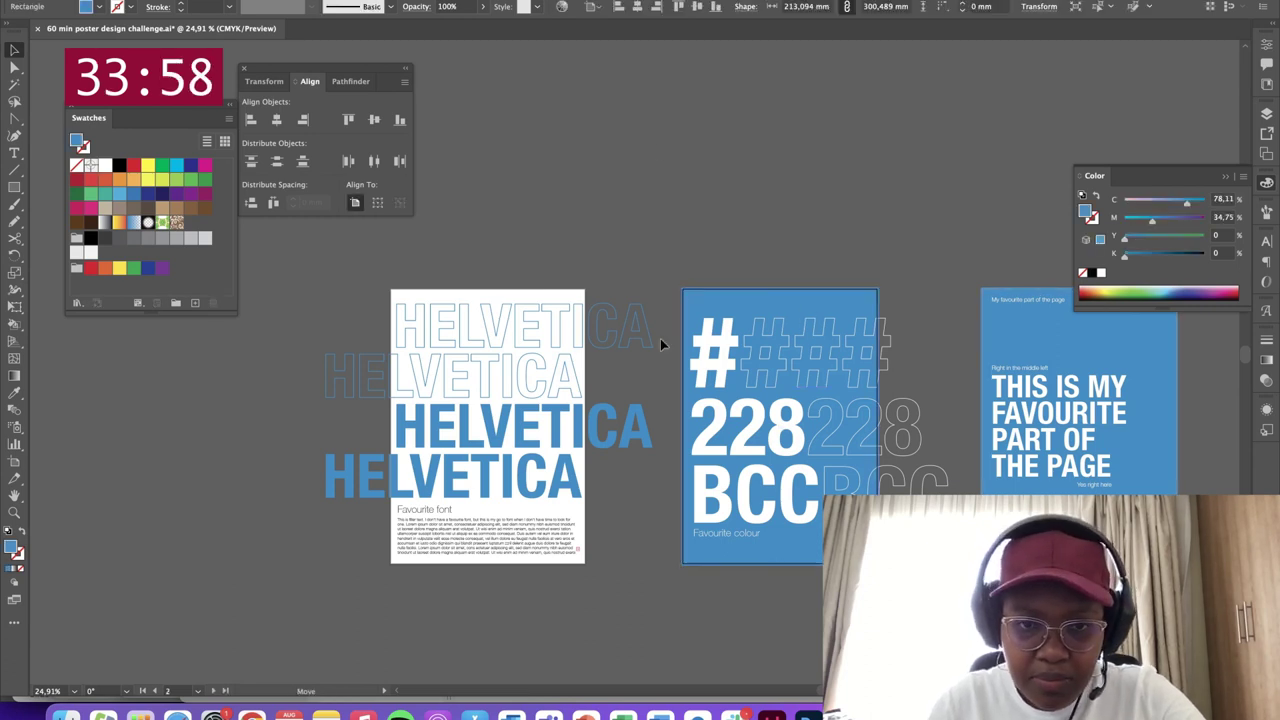
left_click(724, 297)
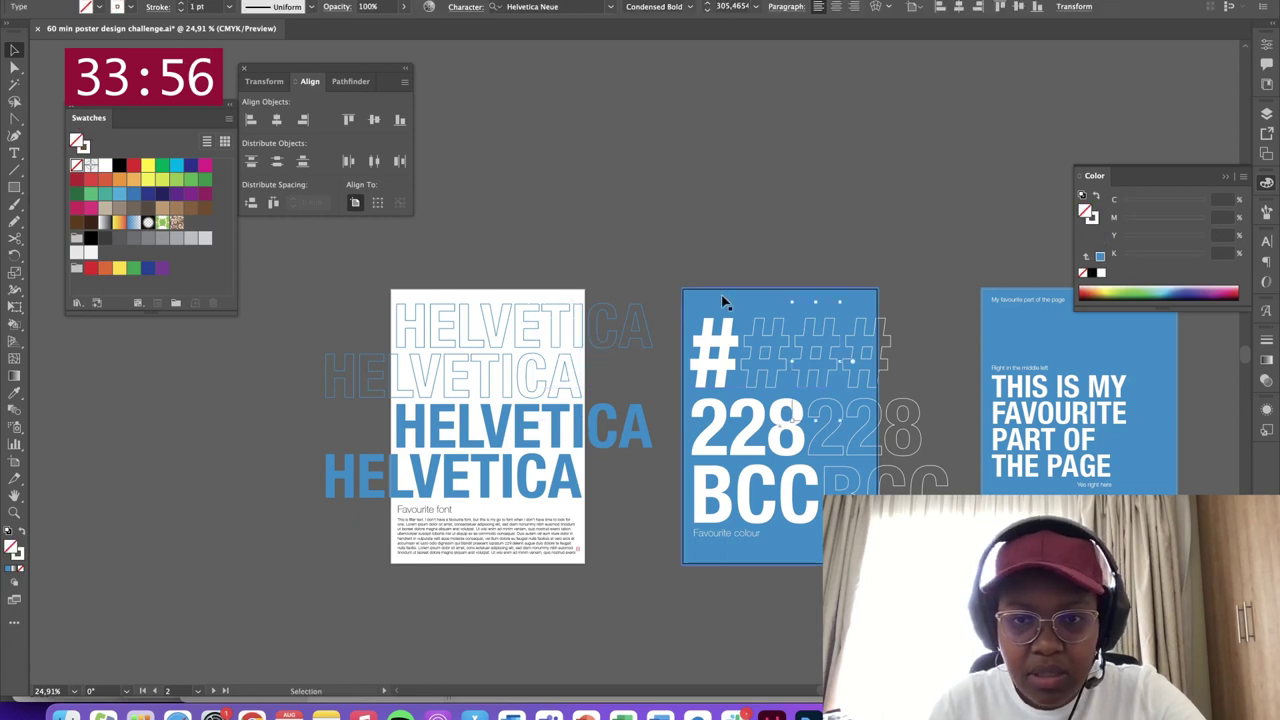
left_click_drag(730, 302, 447, 322)
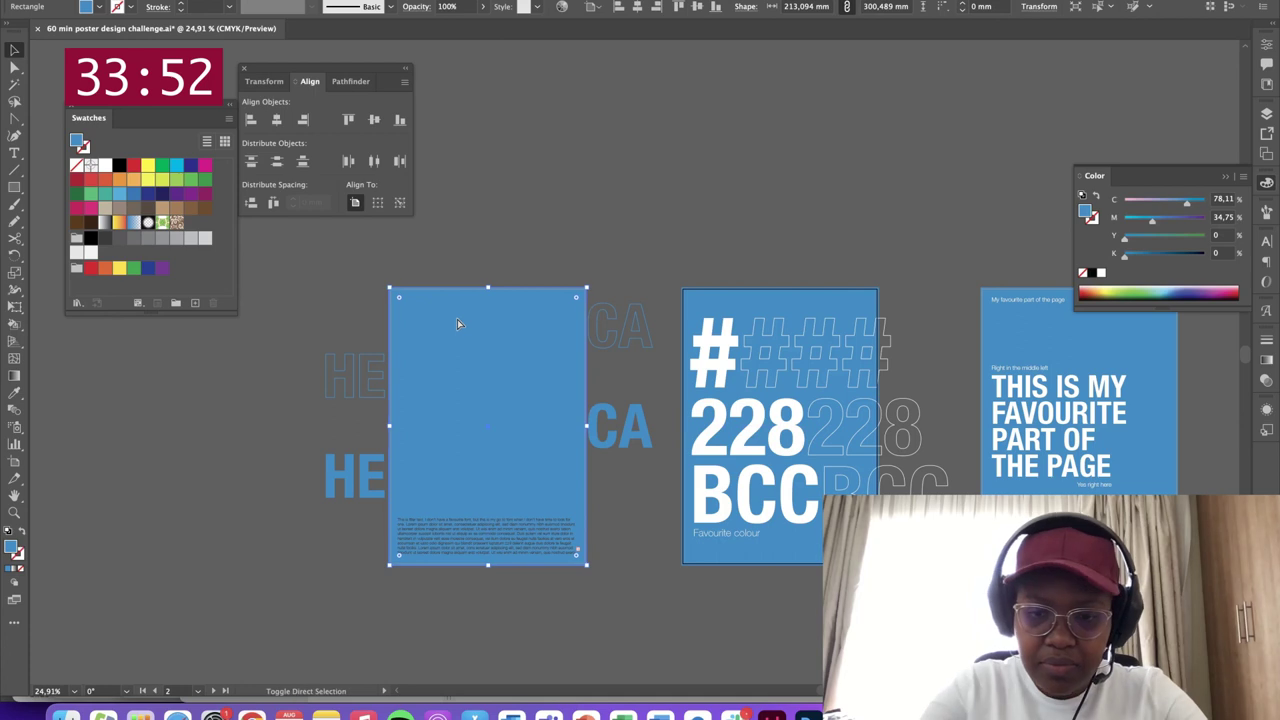
Set the stroke of the two outlined HELVETICA lines to white
left_click(636, 346)
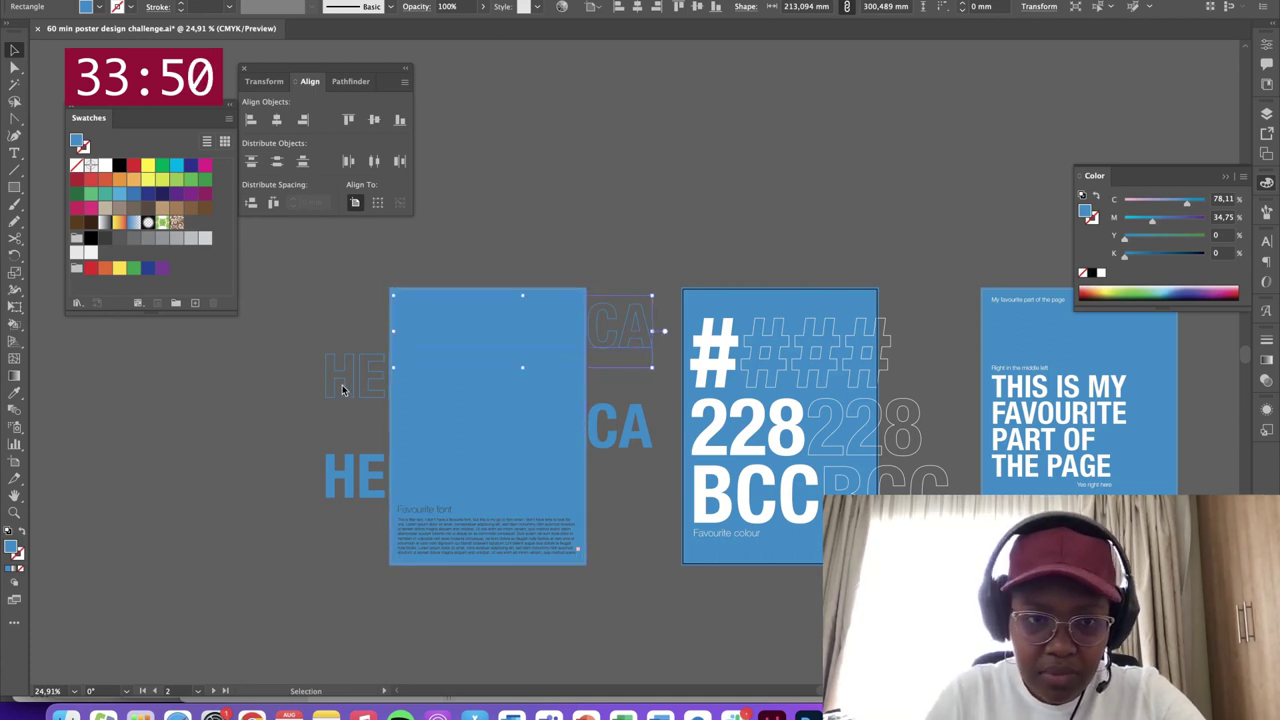
left_click(378, 388, "shift")
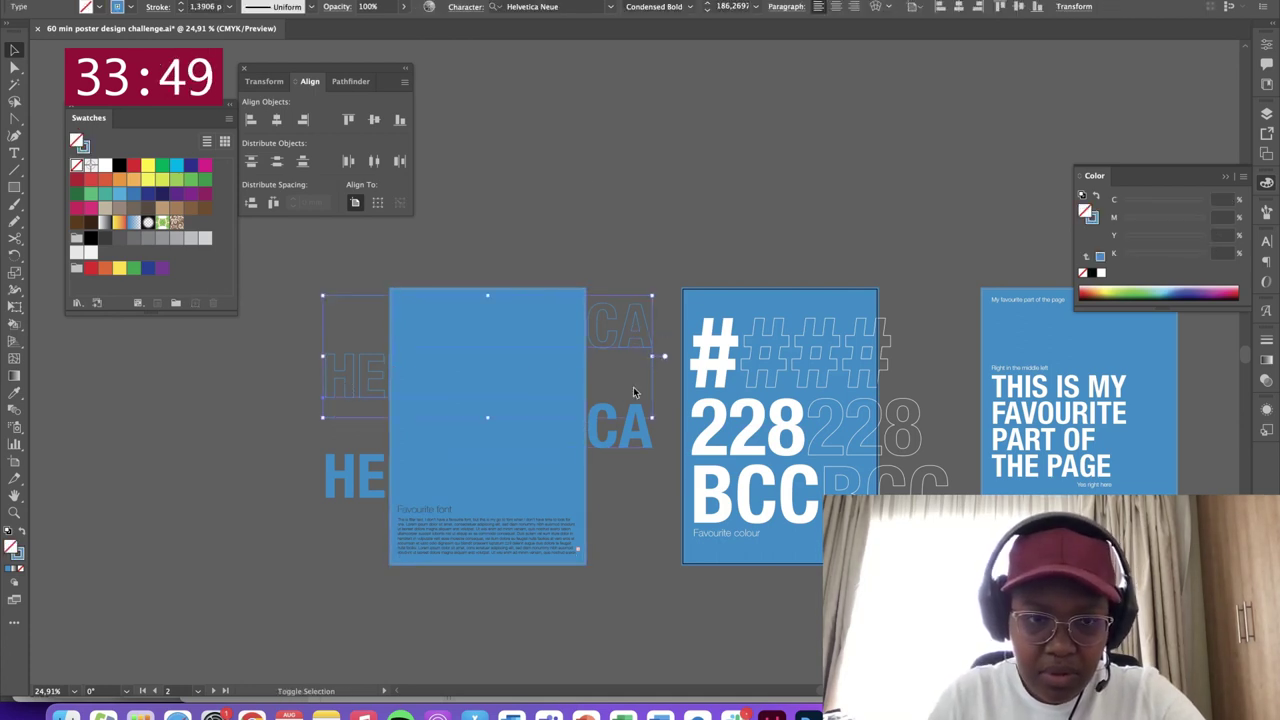
left_click(105, 165)
Set the fill of the two solid HELVETICA lines to white
left_click(623, 450)
left_click(351, 493, "shift")
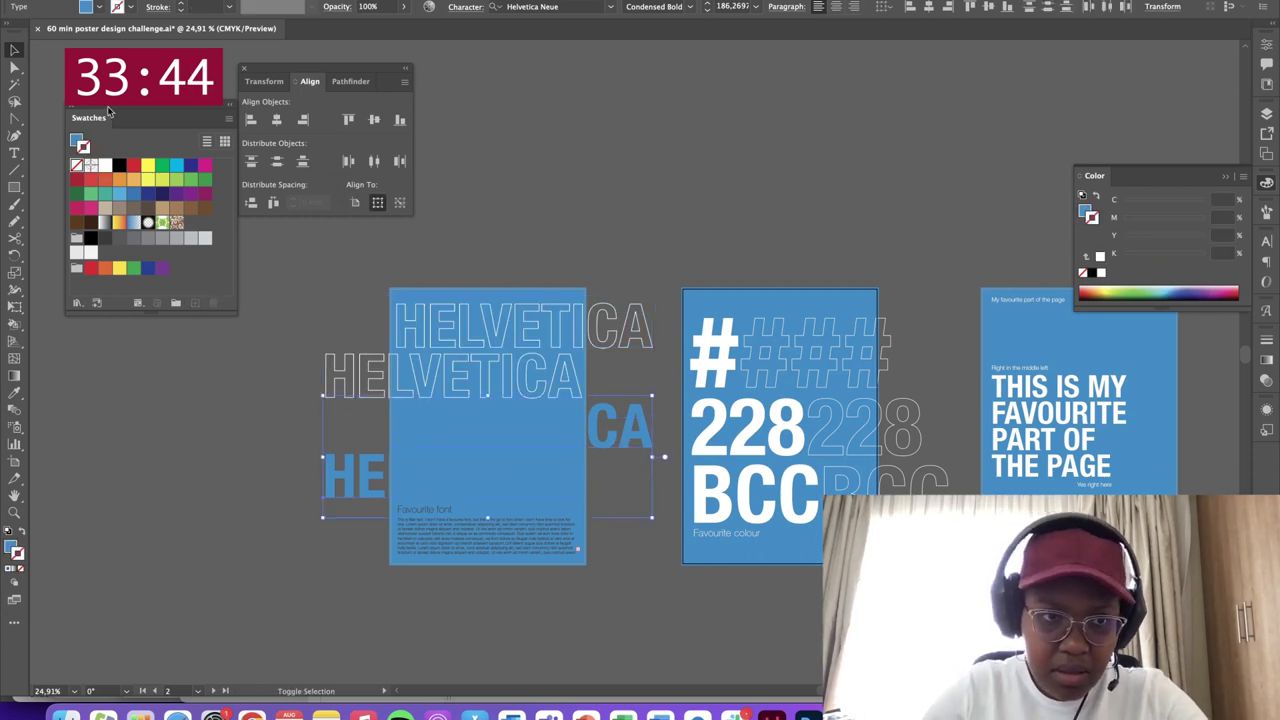
left_click(77, 140)
left_click(105, 165)
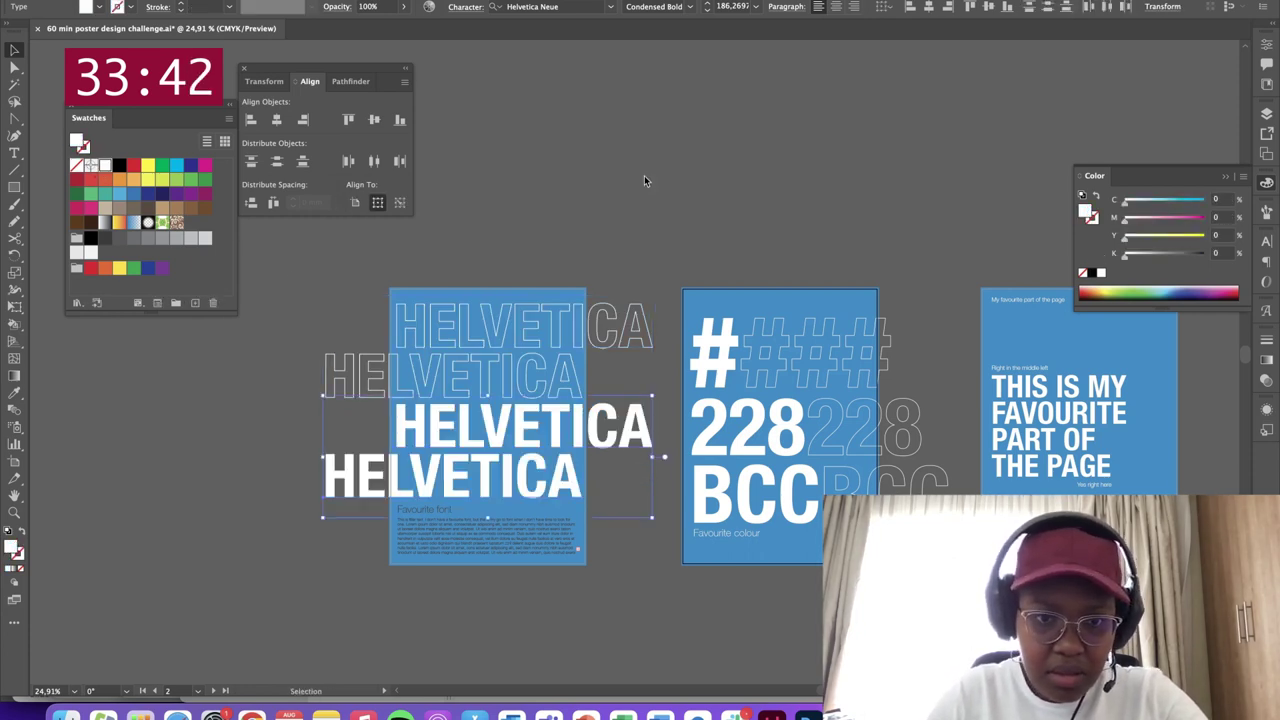
Recolour the Favourite font heading and its paragraph to a light grey, about C 17, M 13, Y 13, K 0
left_click(425, 513)
left_click(428, 519)
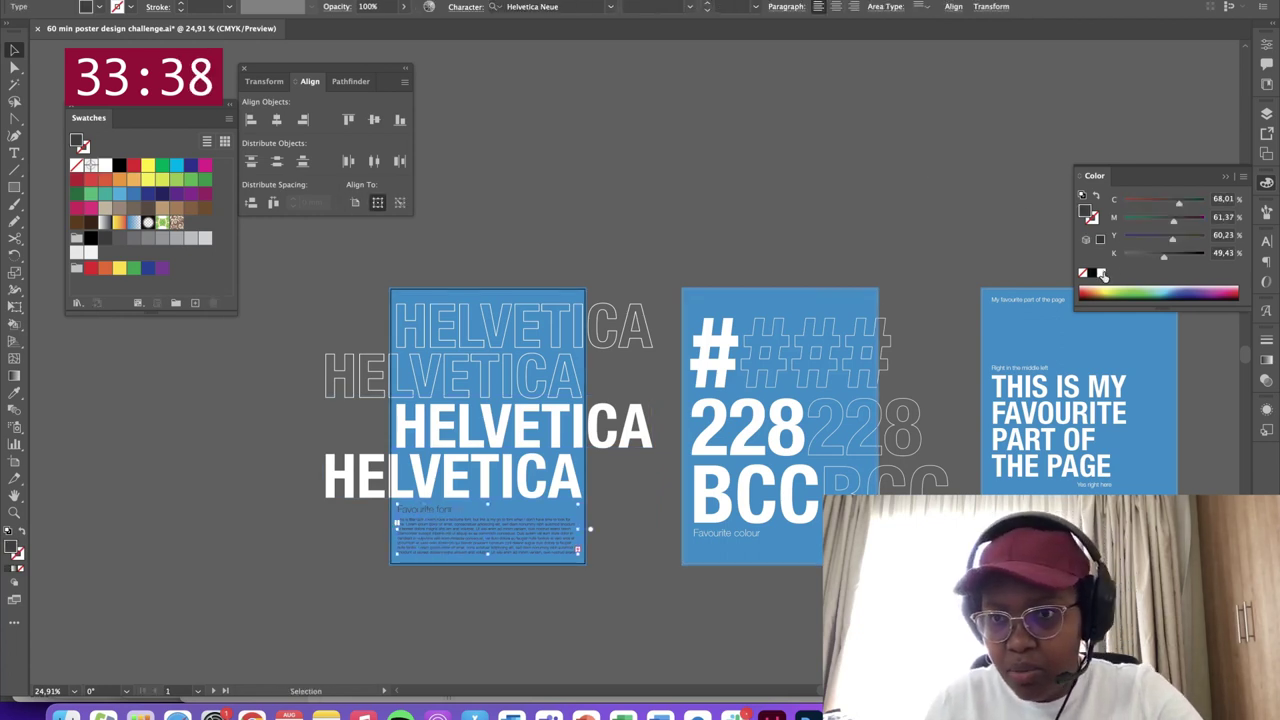
left_click(1101, 273)
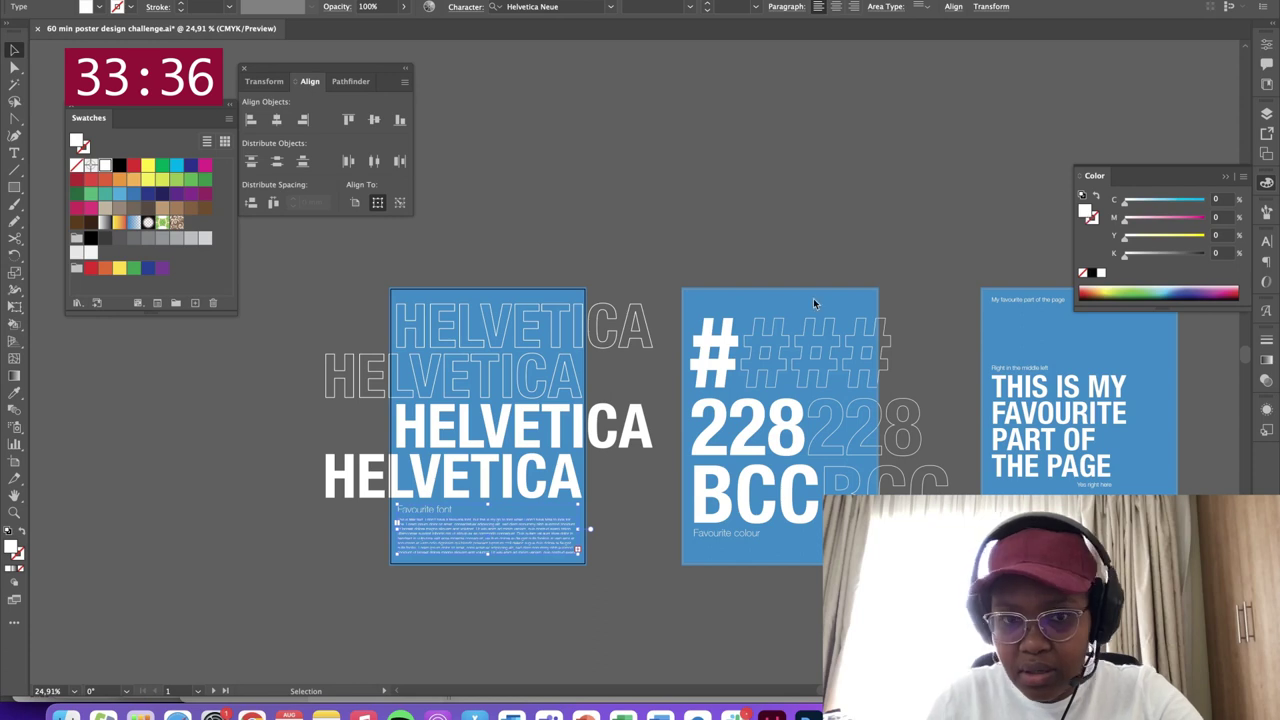
left_click_drag(684, 416, 659, 426)
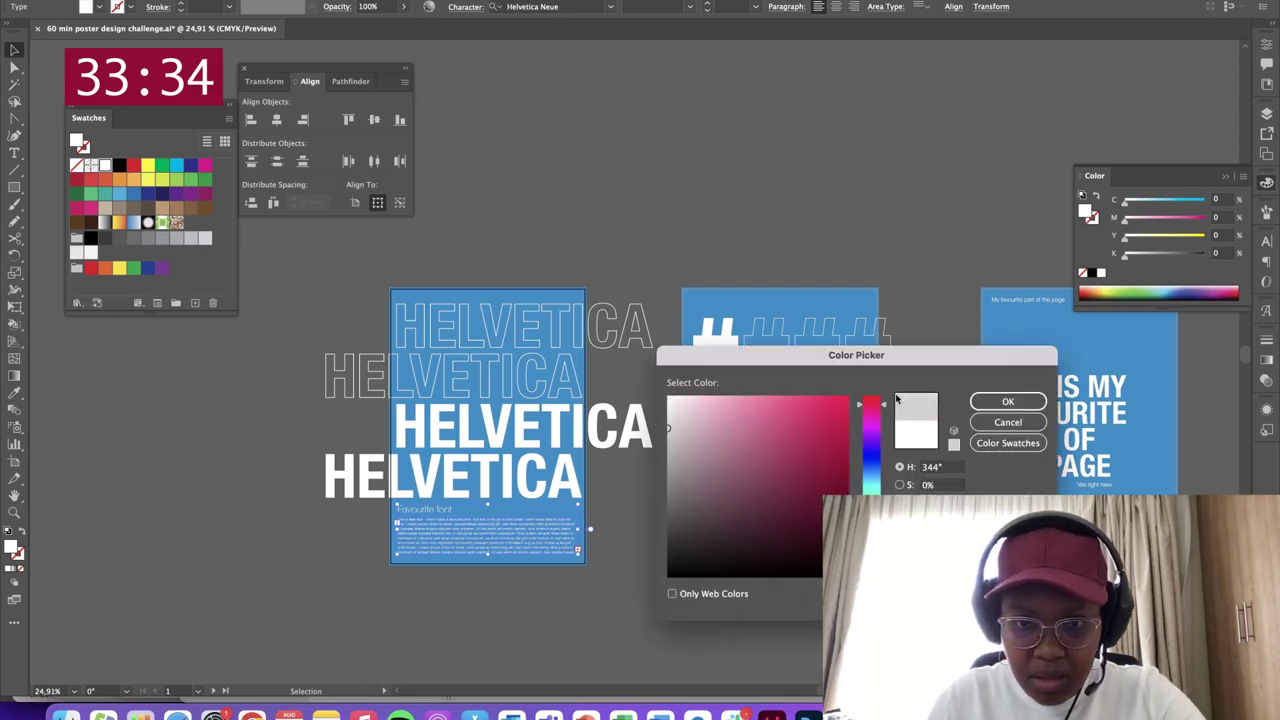
left_click(1008, 401)
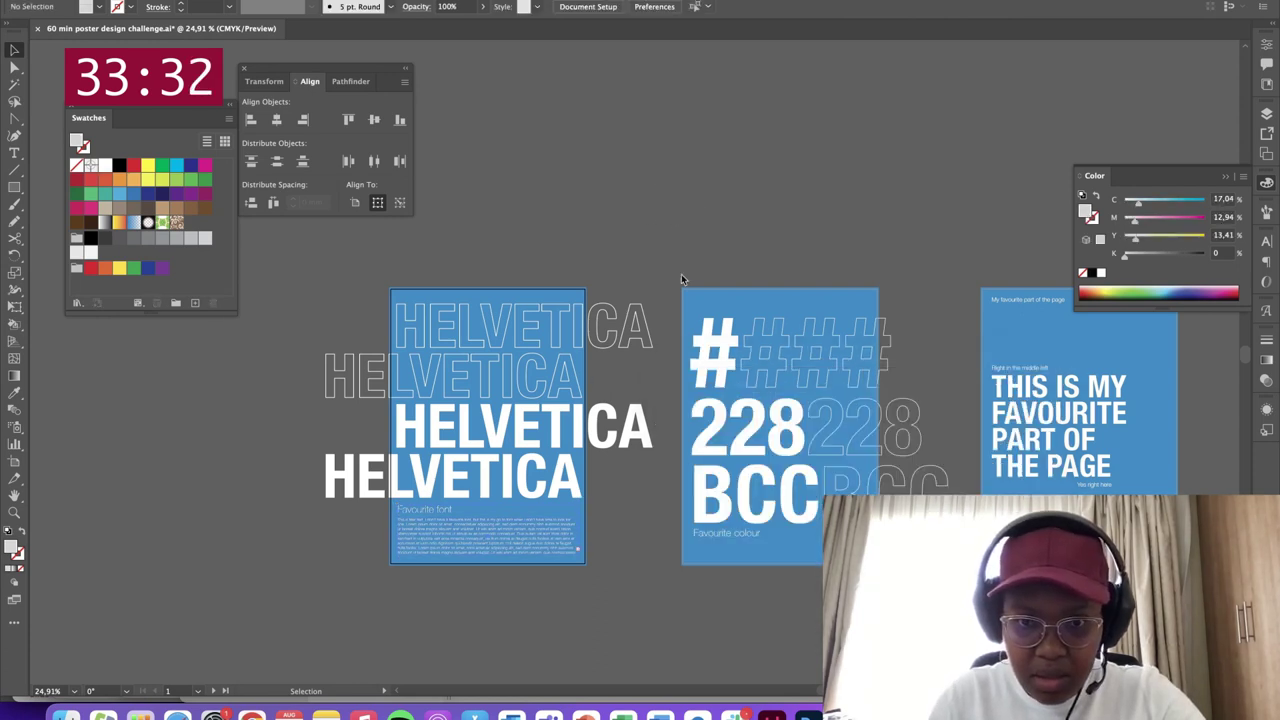
Set the Favourite colour caption on the #228BCC poster to a very light grey, about C 9, M 6, Y 7, K 0
scroll(473, 540, "up", 5)
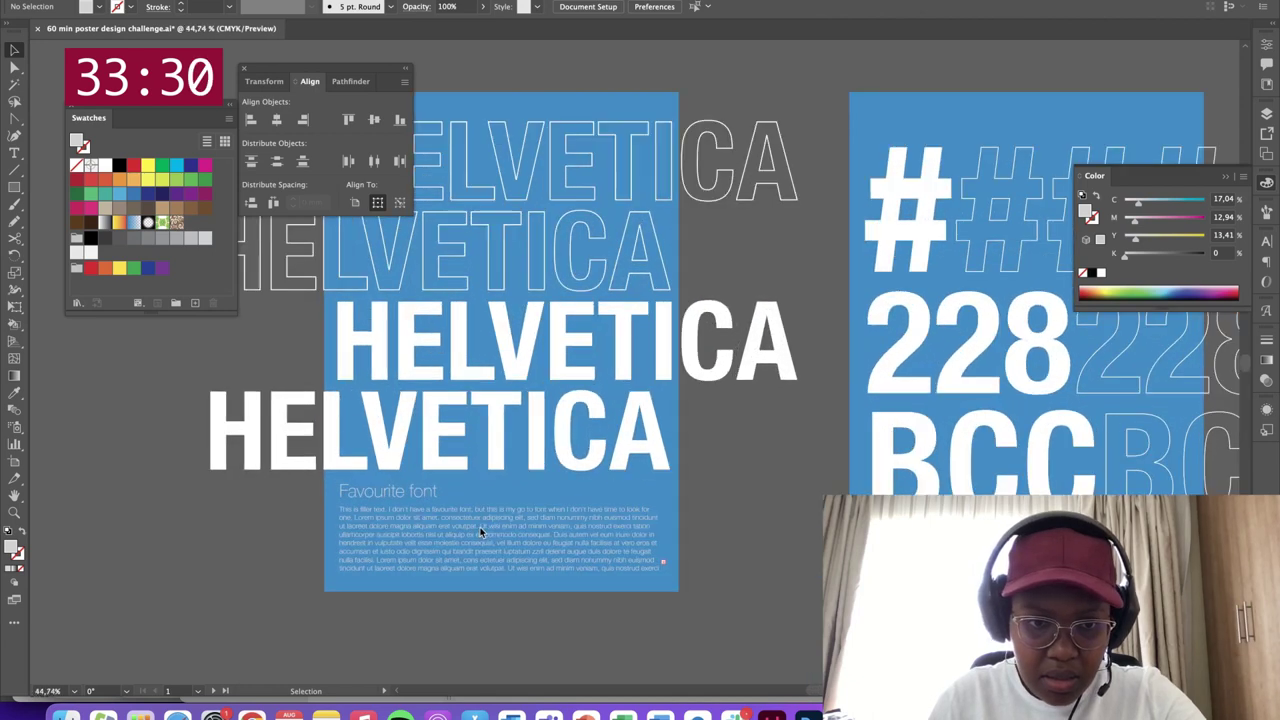
left_click_drag(731, 199, 898, 230)
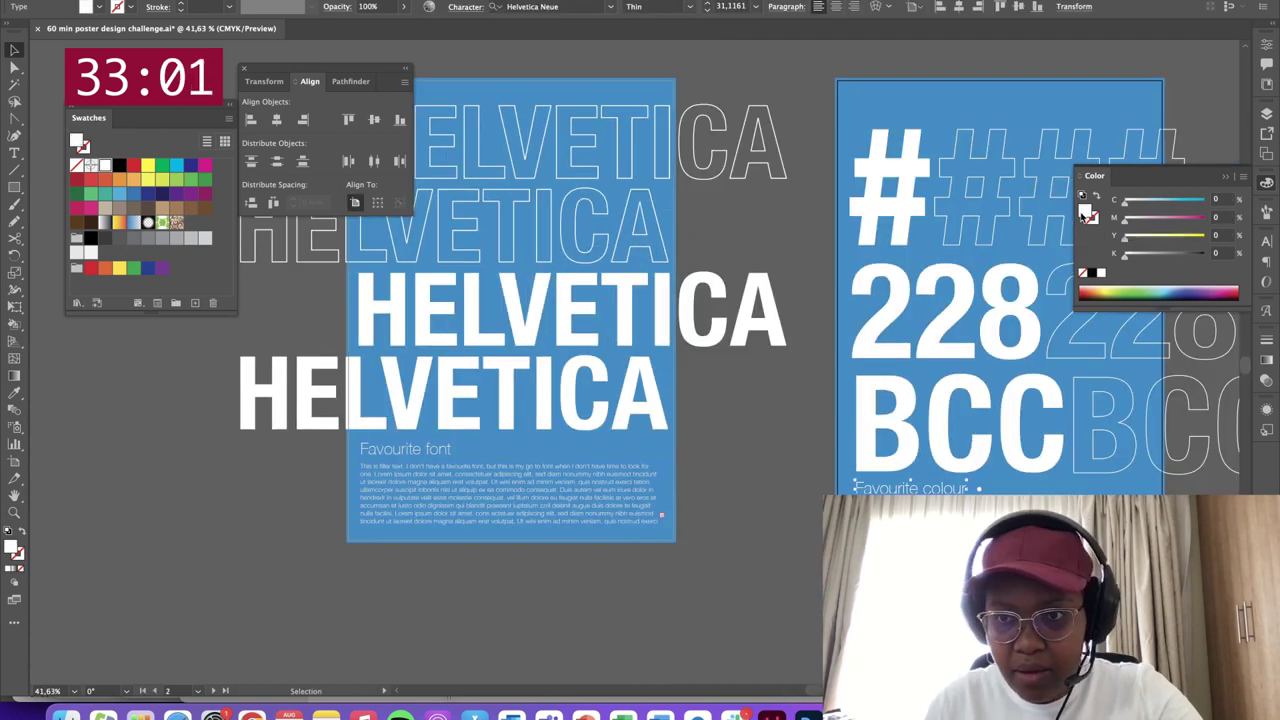
double_click(1086, 216)
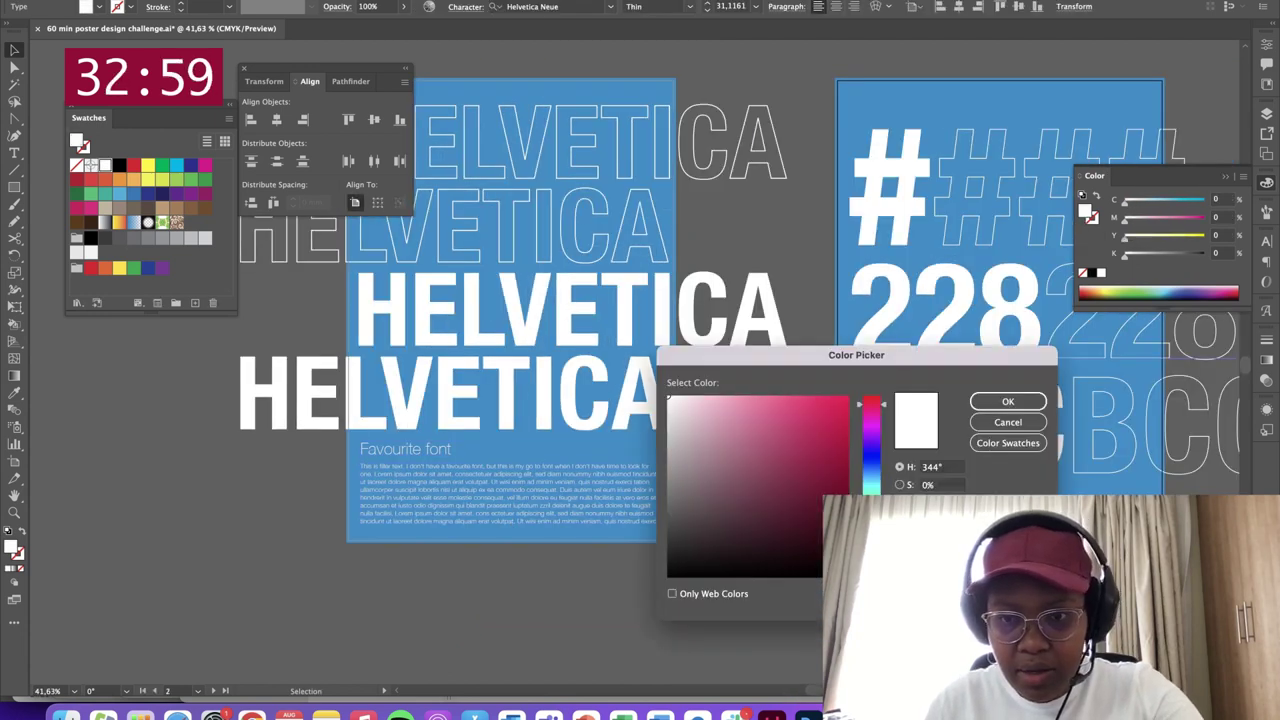
left_click(669, 411)
left_click(1016, 401)
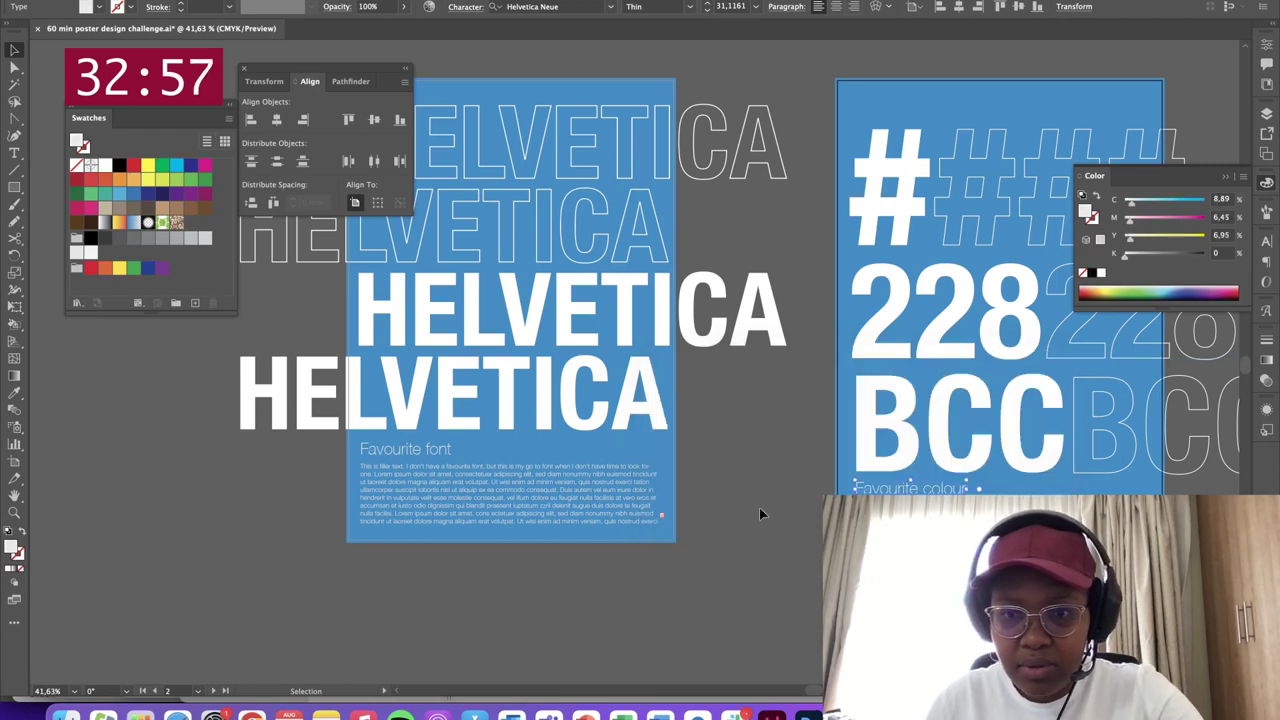
Recolour the small captions on the favourite-part-of-the-page poster to a very light grey, about C 9, M 6, Y 7, K 0
left_click_drag(957, 451, 581, 443)
left_click_drag(888, 369, 520, 392)
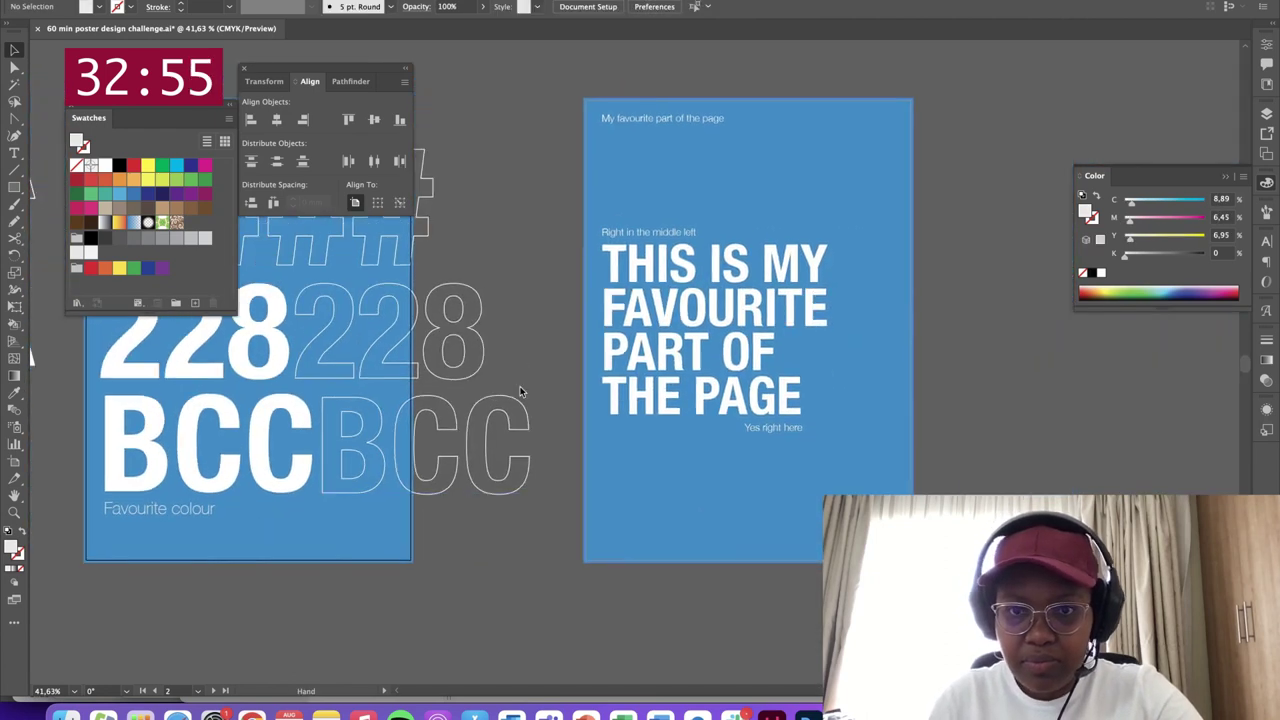
left_click(670, 118)
left_click(684, 232, "shift")
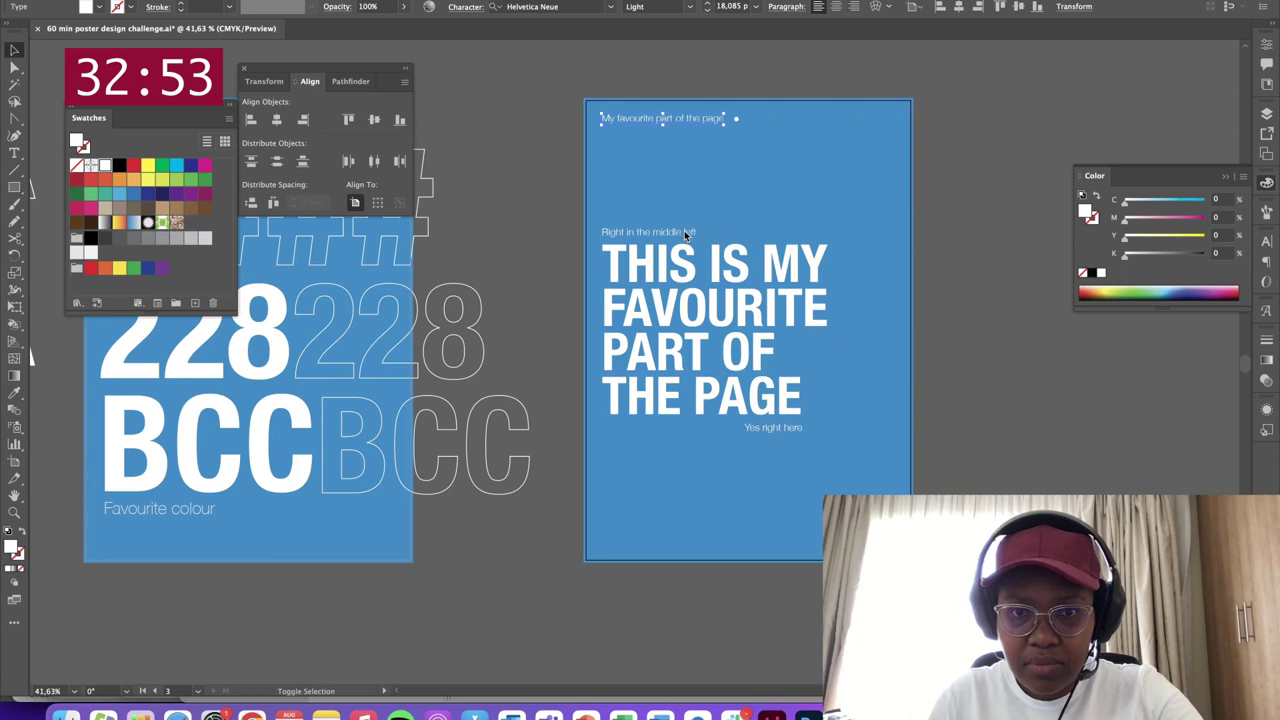
double_click(1086, 216)
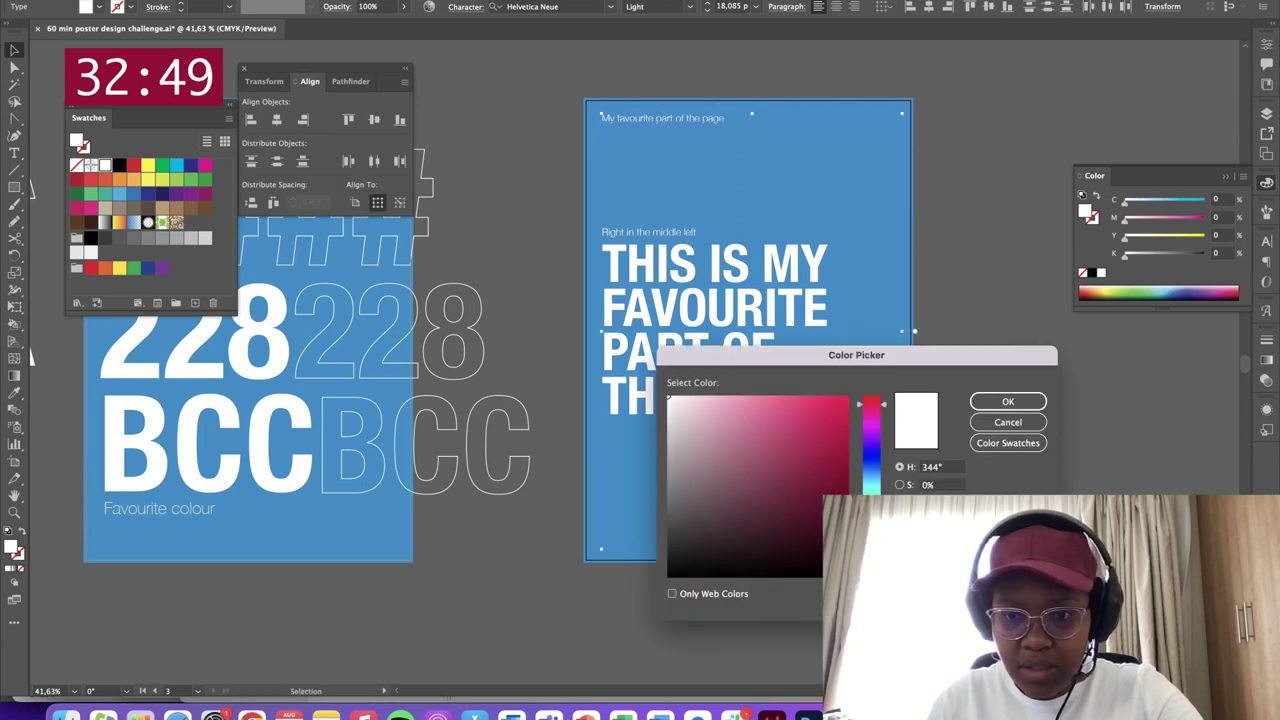
left_click(1008, 401)
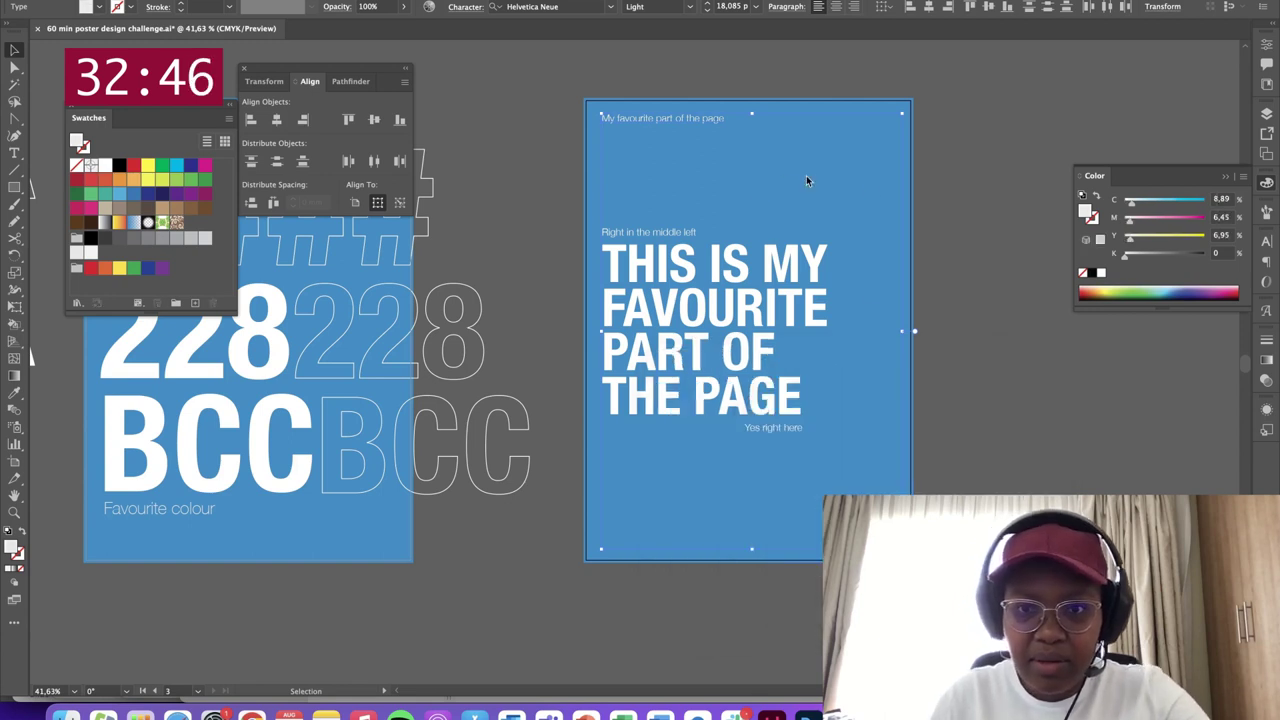
left_click(972, 271)
Examine the recoloured posters one after another, checking the text and backgrounds on each
left_click_drag(562, 350, 762, 366)
left_click_drag(489, 382, 729, 363)
left_click_drag(590, 353, 1000, 430)
left_click_drag(870, 396, 825, 360)
scroll(825, 360, "left", 1)
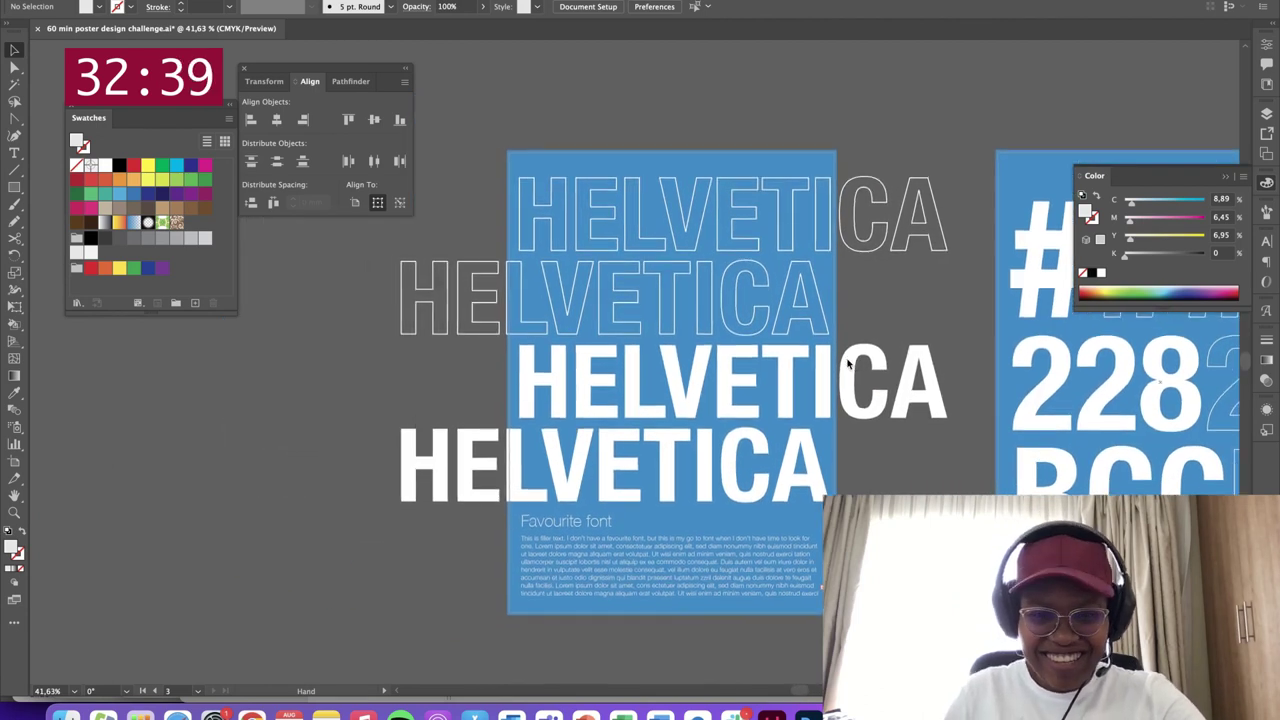
scroll(780, 366, "right", 6)
scroll(708, 375, "left", 4)
scroll(642, 481, "down", 1)
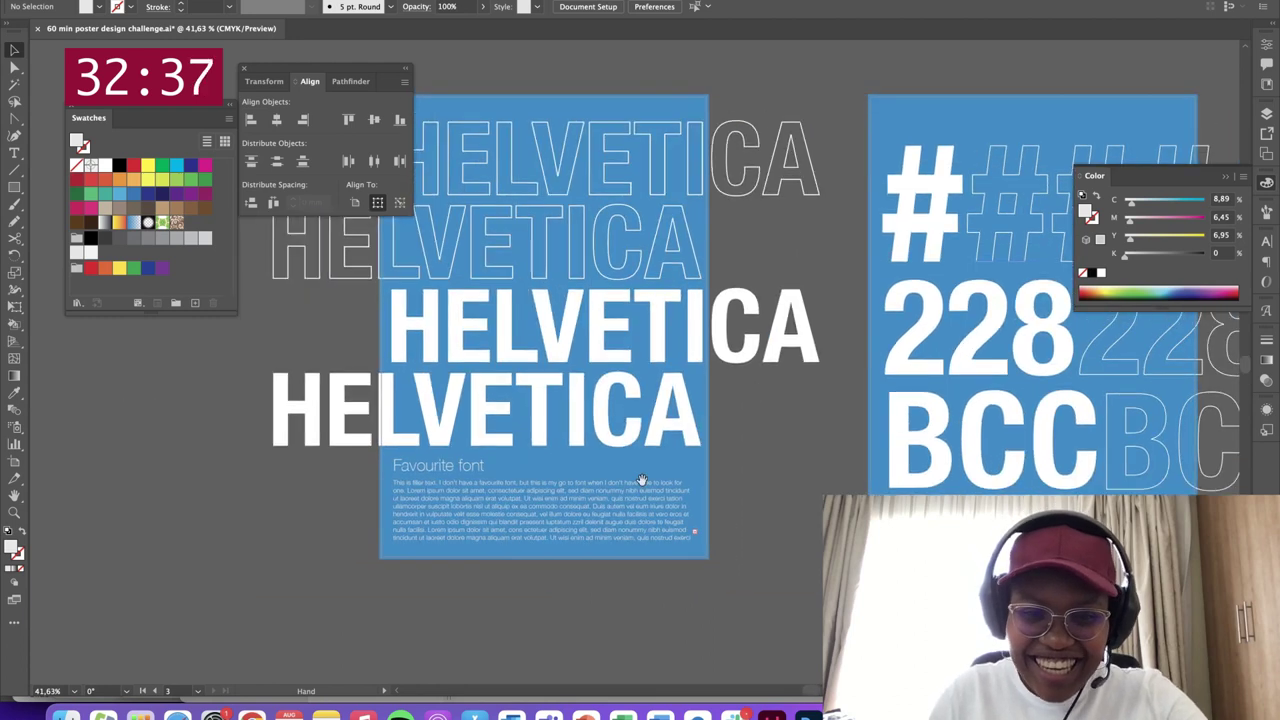
Edit the end of the filler paragraph under Favourite font so the text fits its frame, ending with "Lorem ipsum dolor sit amet"
left_click(652, 531)
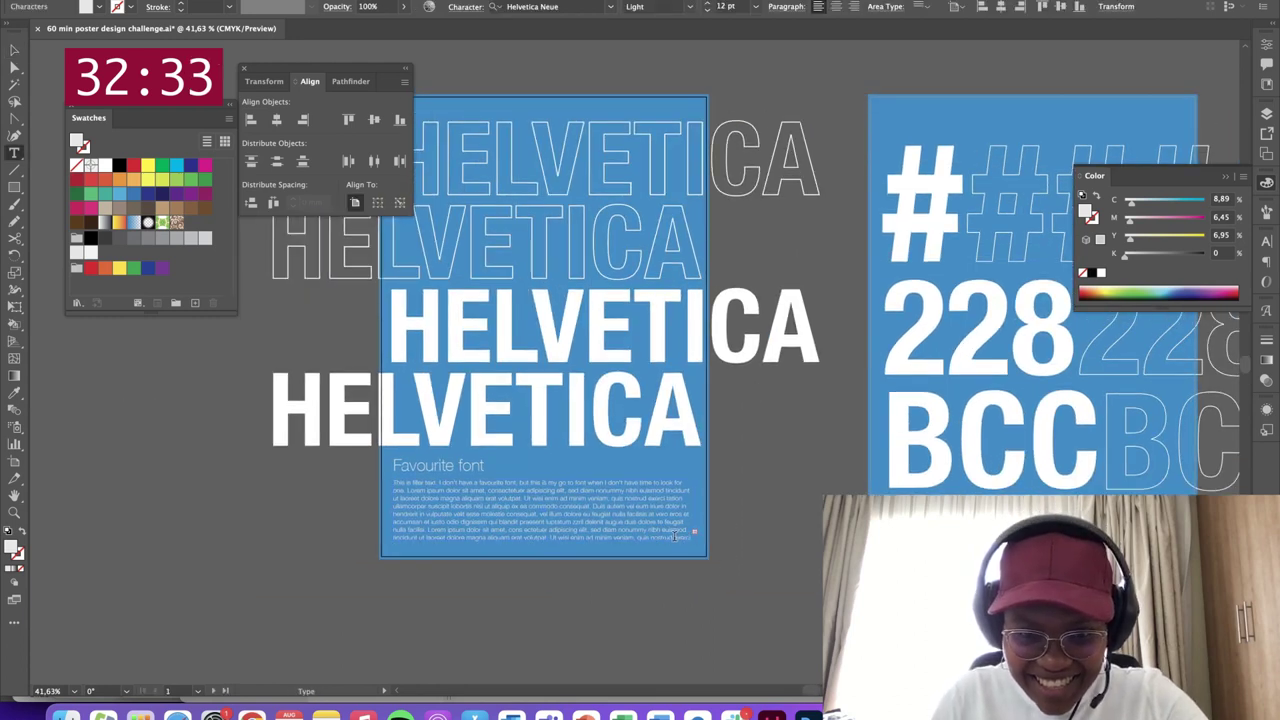
key("Escape")
scroll(593, 446, "left", 4)
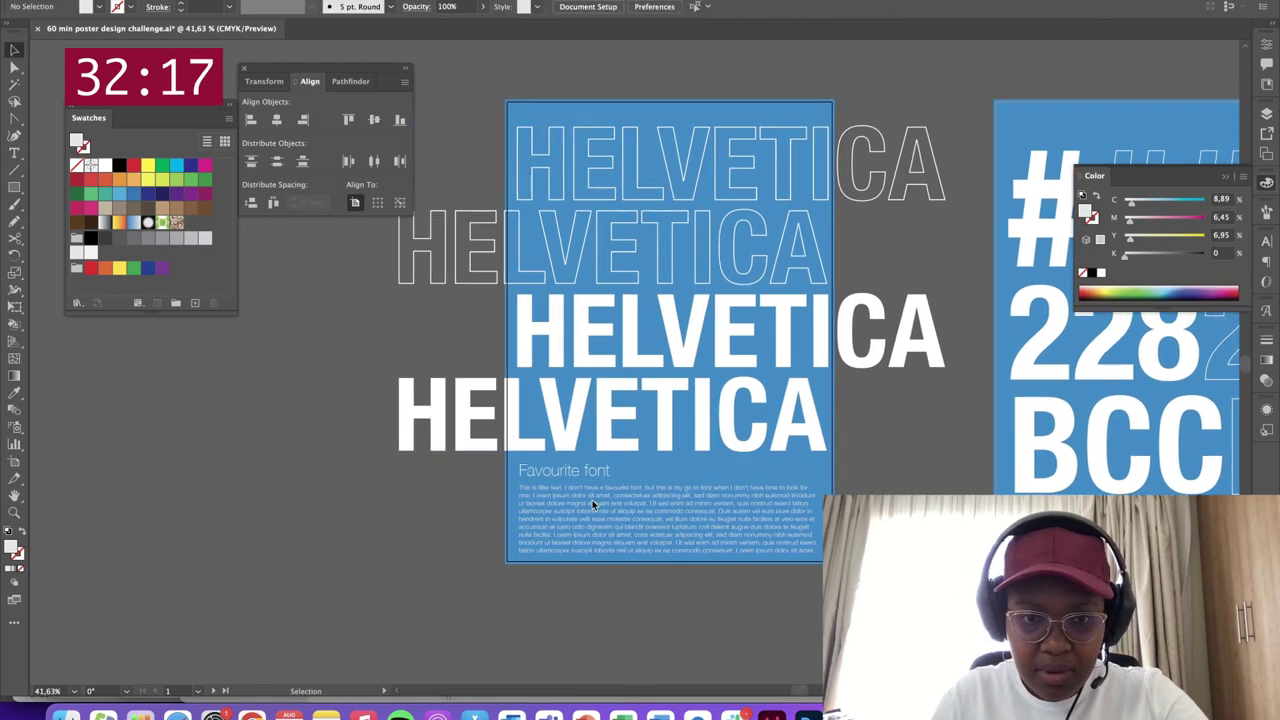
Nudge the four HELVETICA lines and the Favourite font text together slightly upward on their poster
left_click(619, 412, "shift")
left_click(624, 341, "shift")
left_click(646, 262, "shift")
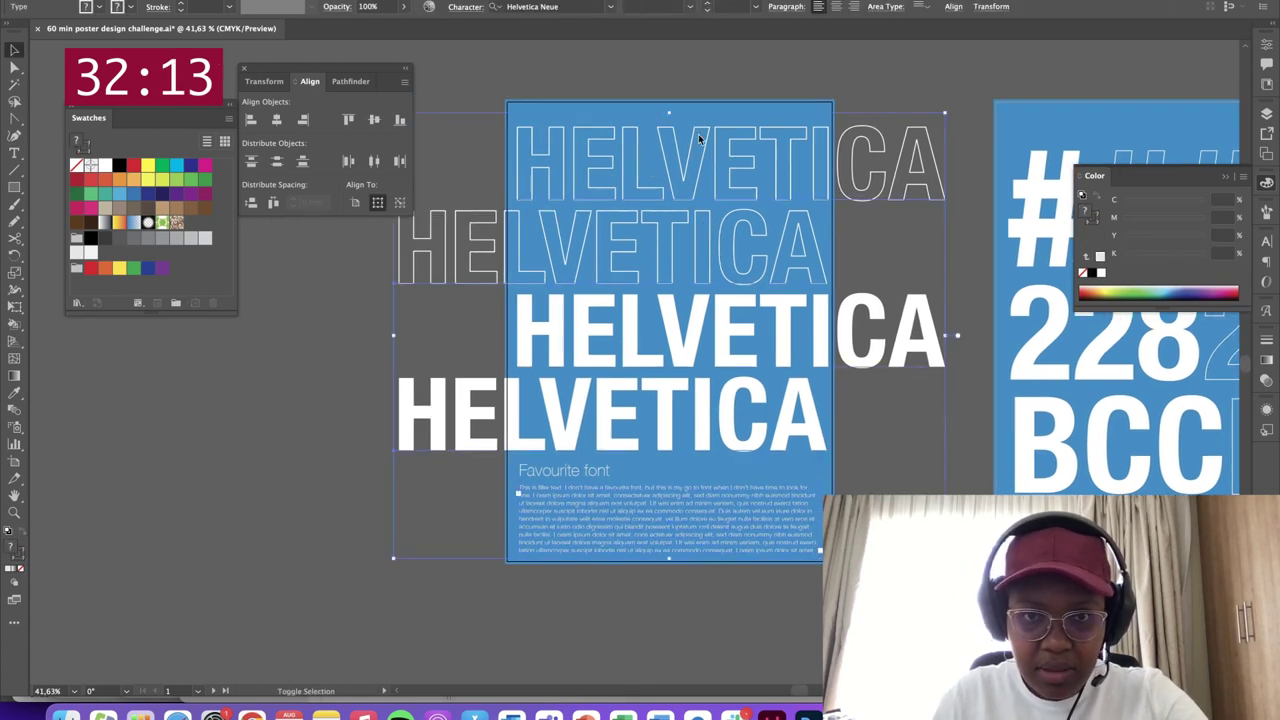
key("shift+Up")
key("shift+Up")
left_click(797, 286)
left_click_drag(797, 291, 737, 324)
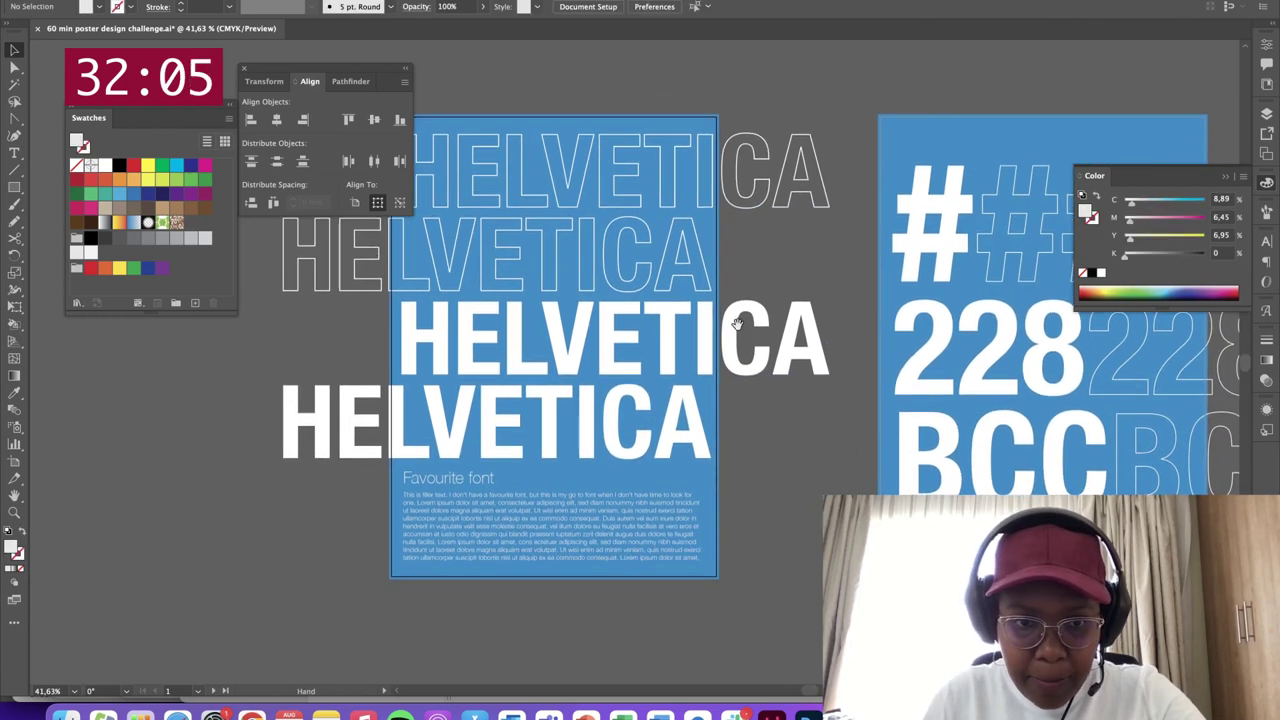
Match the text formatting of the Favourite colour caption to that of the Favourite font caption
scroll(737, 323, "right", 6)
left_click(600, 504)
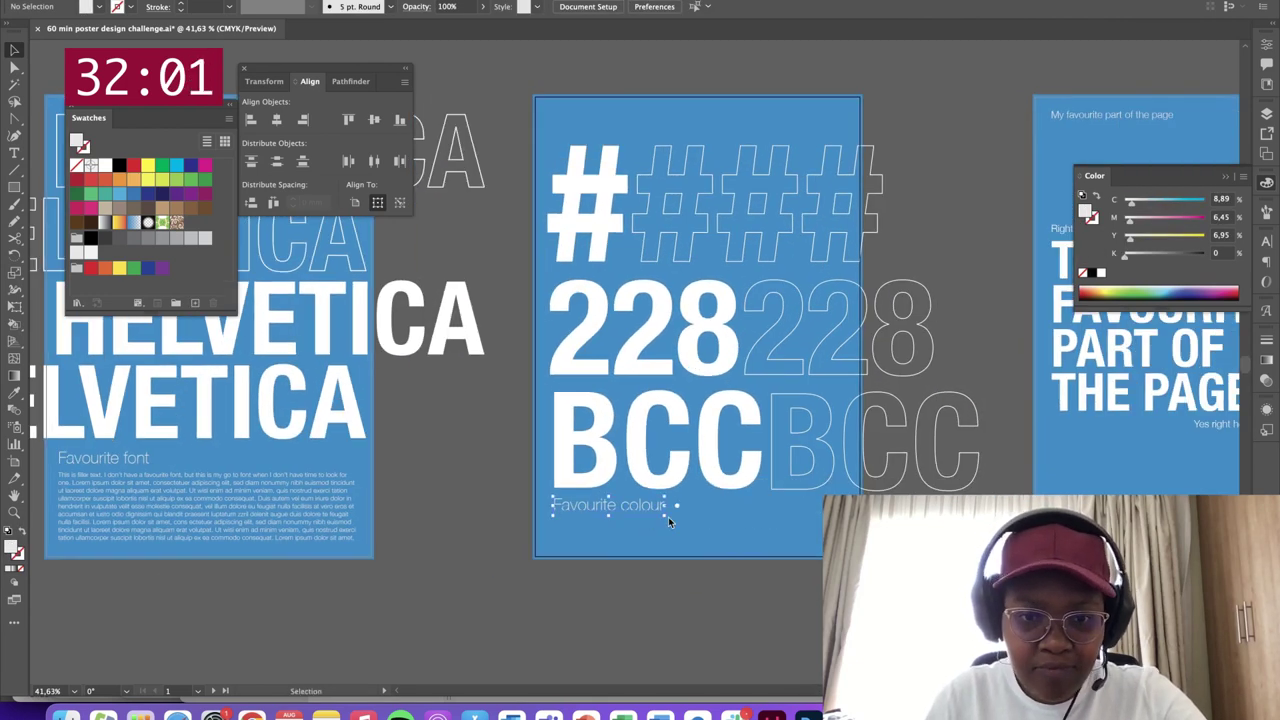
left_click(108, 458)
left_click_drag(262, 464, 475, 398)
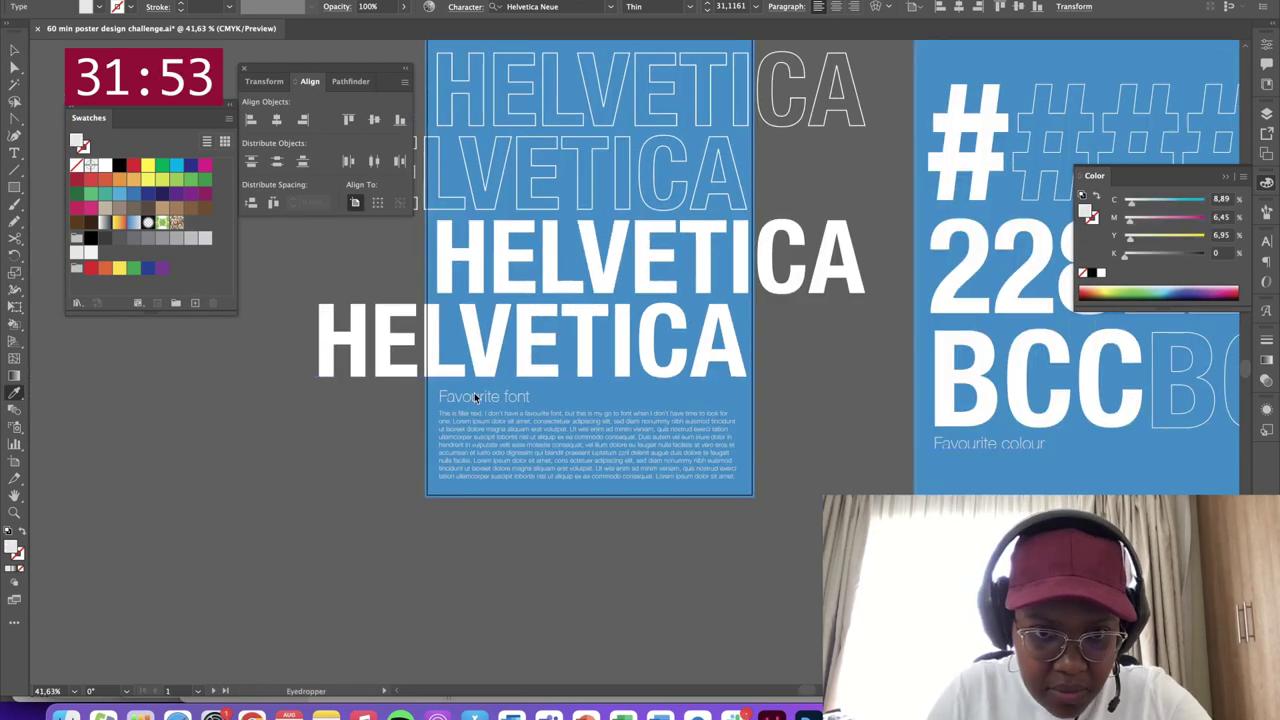
left_click(822, 411)
Review the three posters side by side and save the document
left_click_drag(953, 422, 510, 465)
left_click_drag(792, 415, 491, 443)
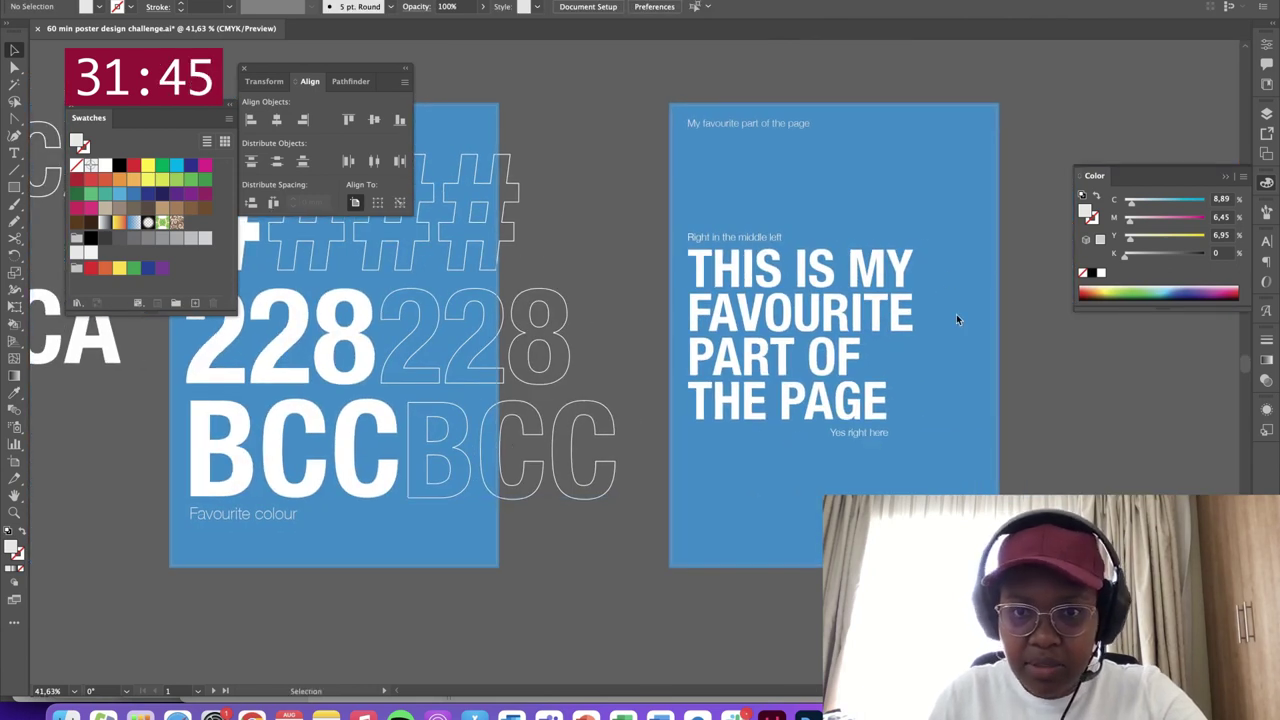
scroll(1026, 148, "left", 6)
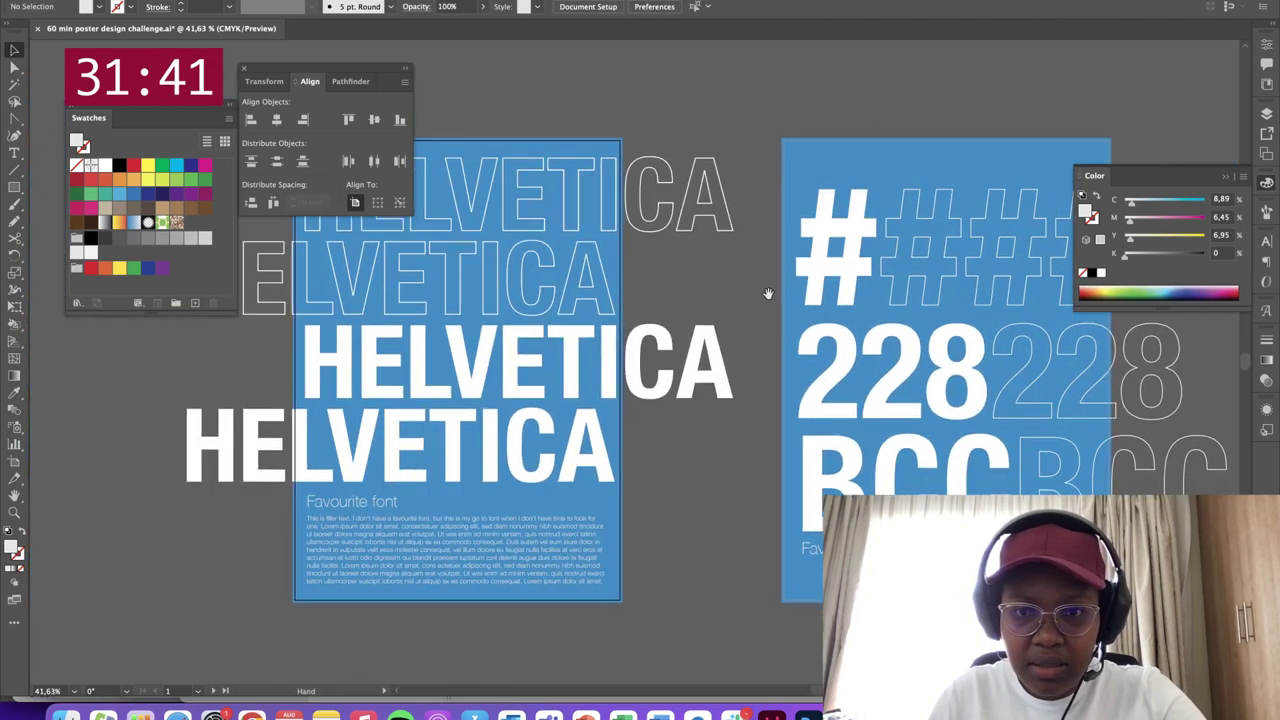
scroll(573, 348, "right", 3)
scroll(763, 334, "left", 6)
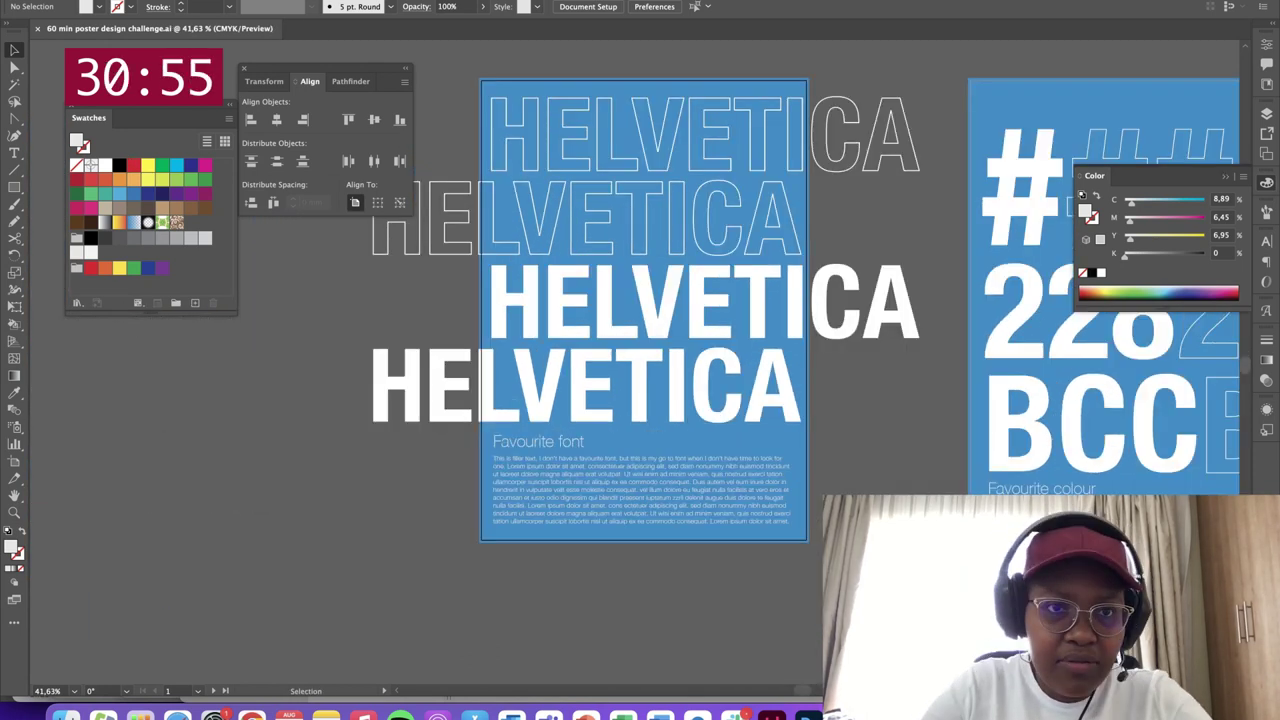
Turn on the display of edges and switch the document to Trim View to check the posters cropped at their artboards
left_click(325, 0)
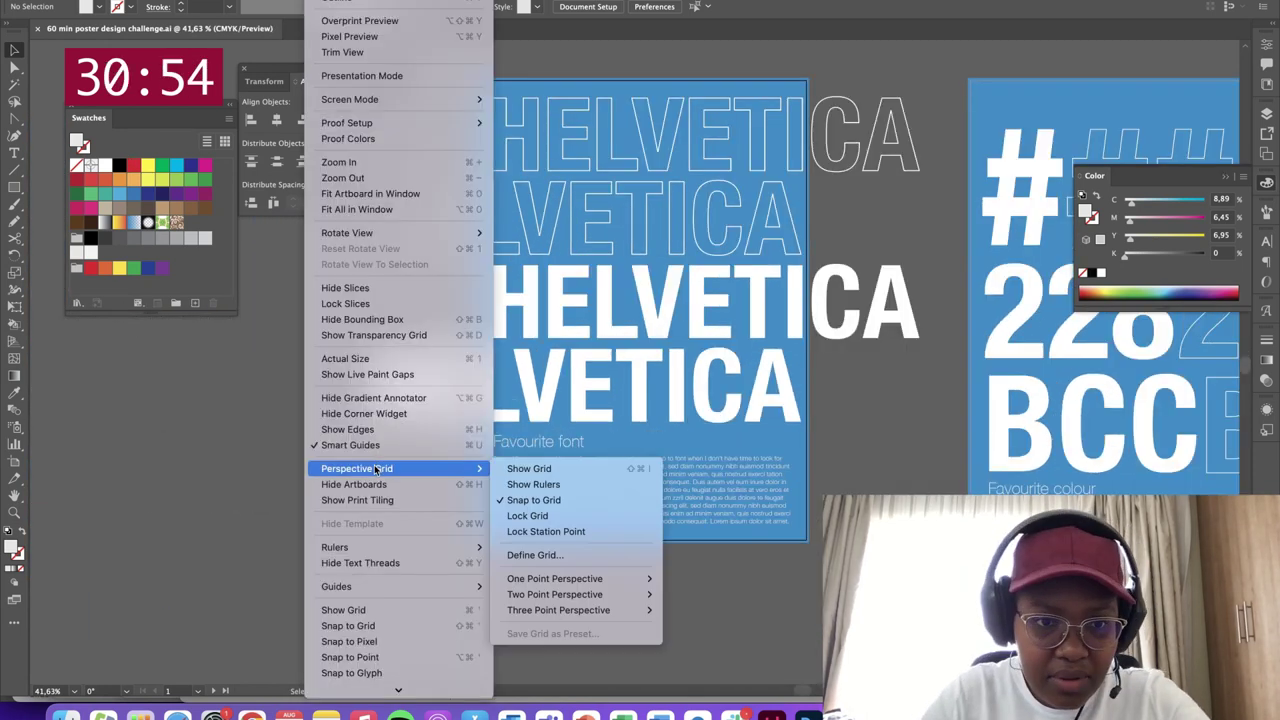
left_click(383, 431)
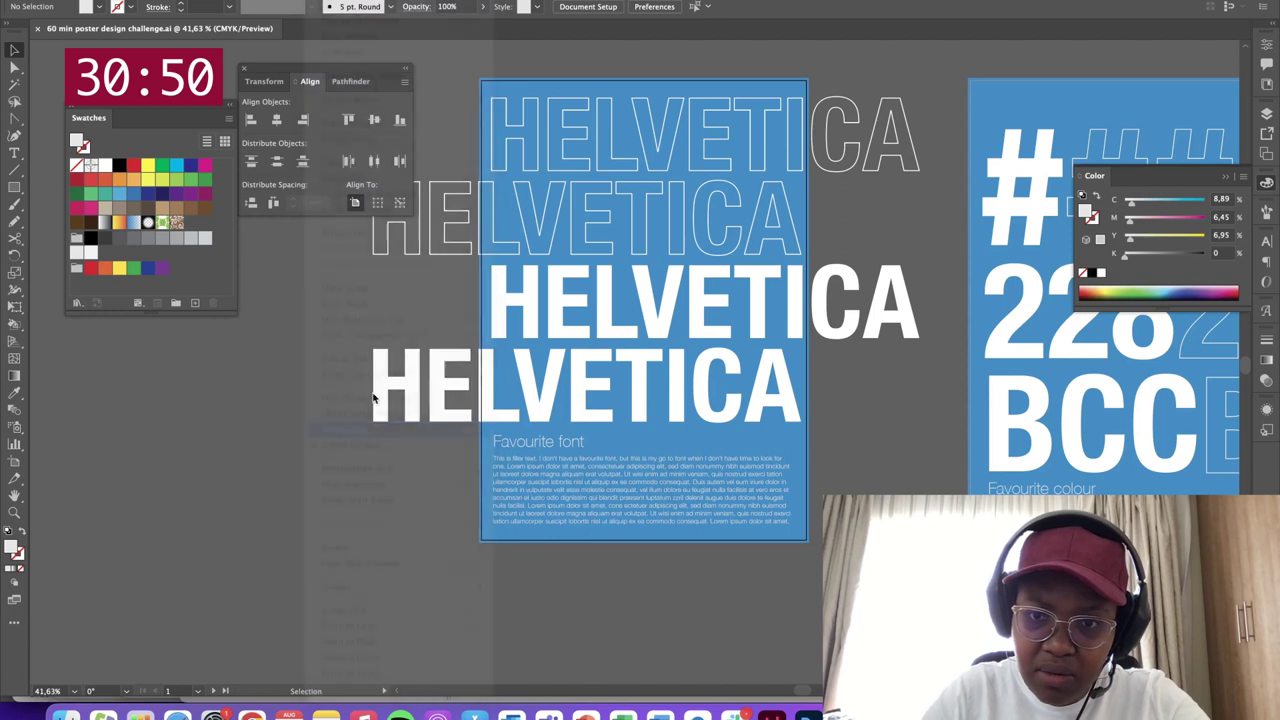
left_click(325, 0)
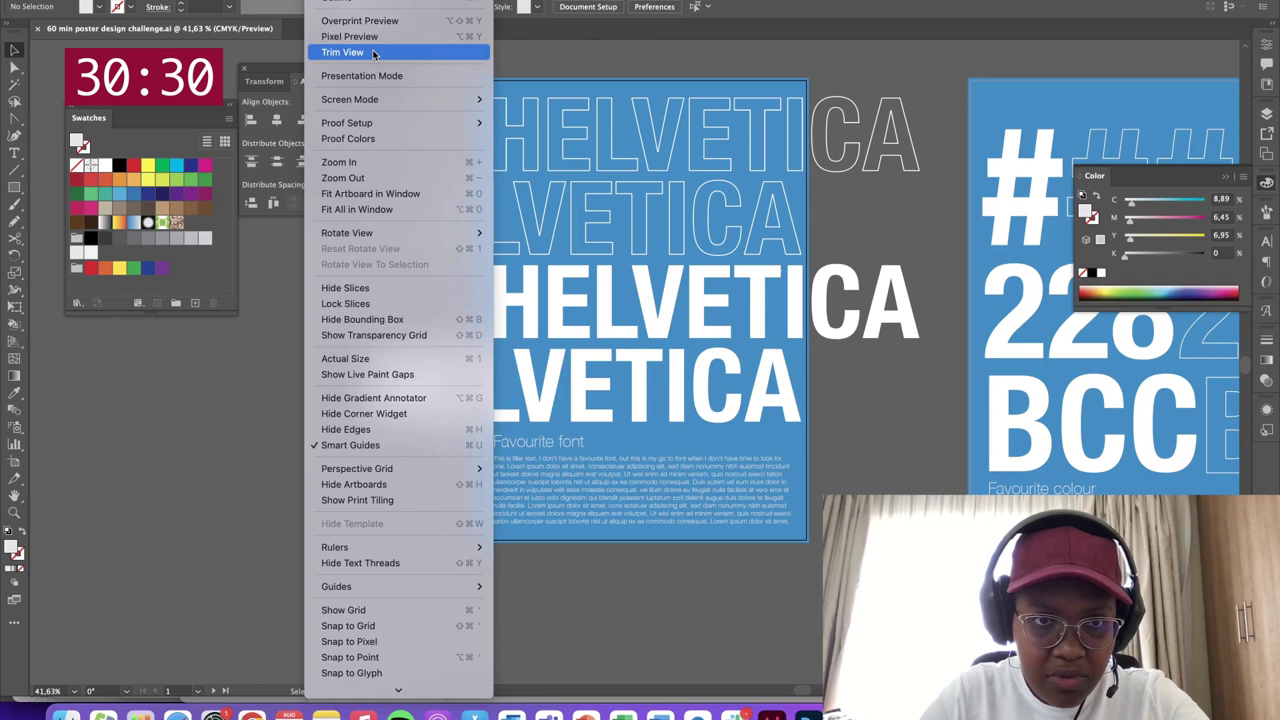
left_click(448, 48)
left_click_drag(901, 381, 880, 420)
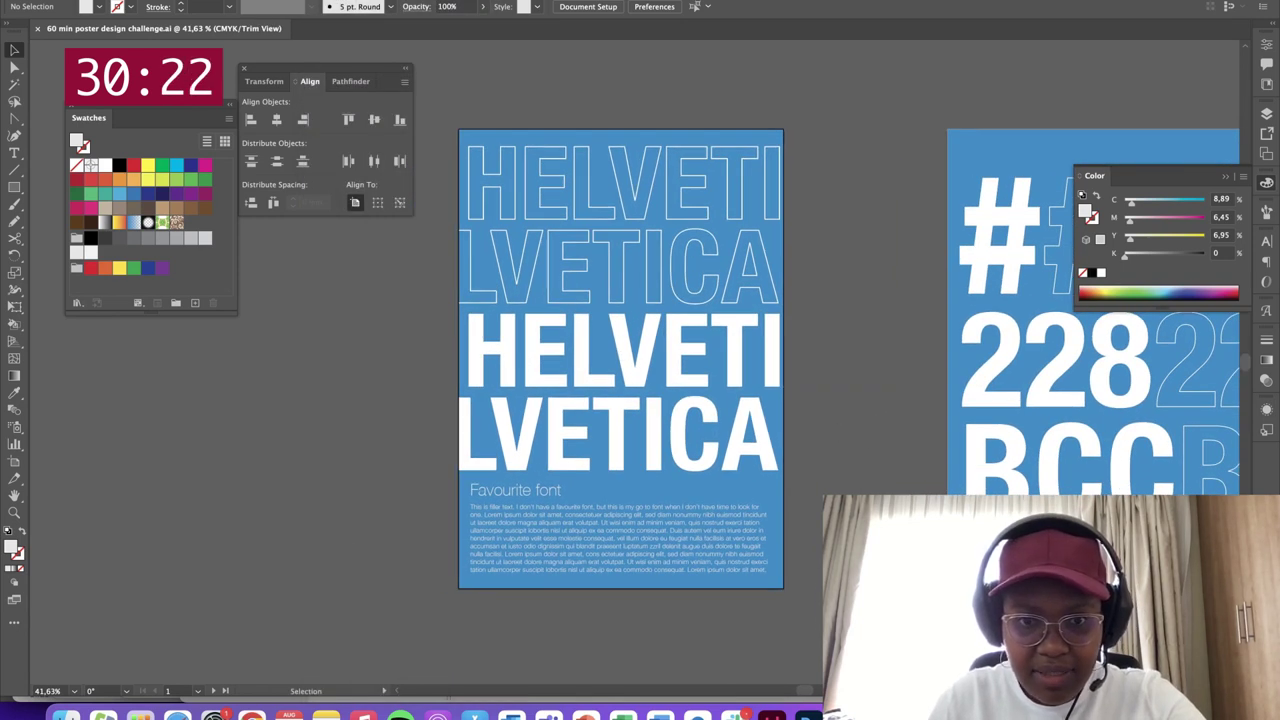
scroll(763, 391, "right", 10)
scroll(686, 319, "right", 8)
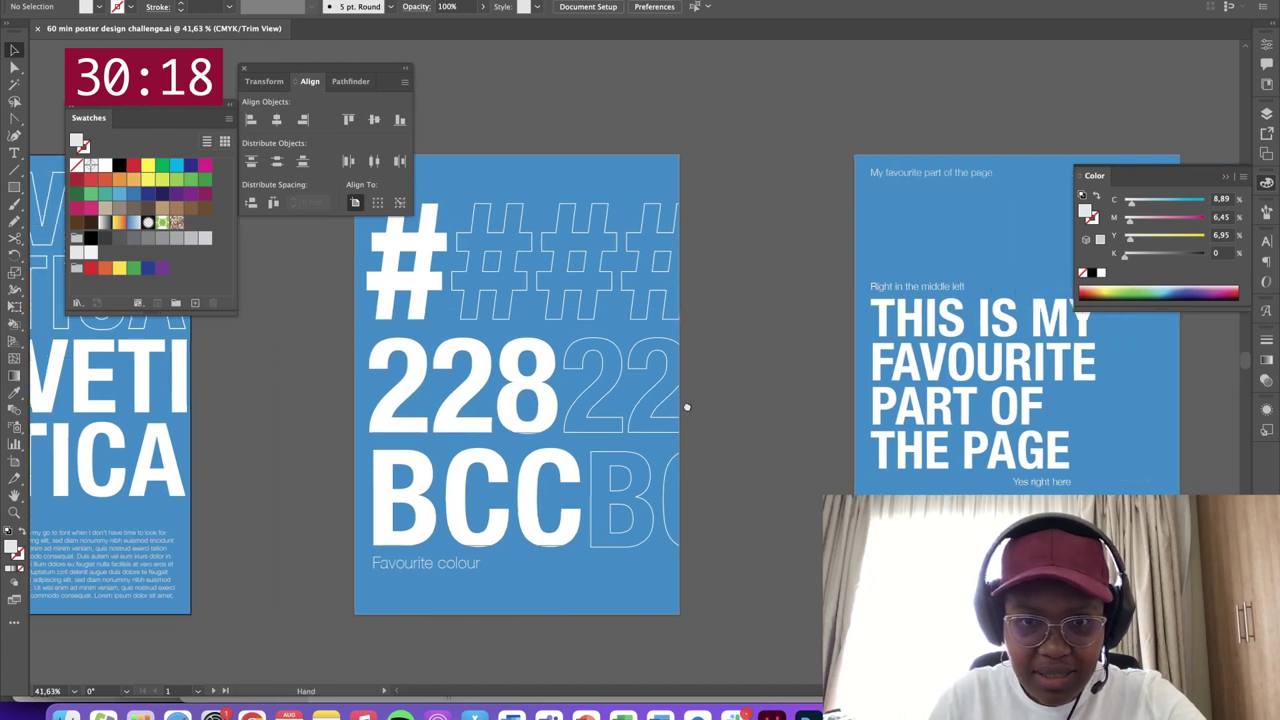
scroll(813, 522, "left", 15)
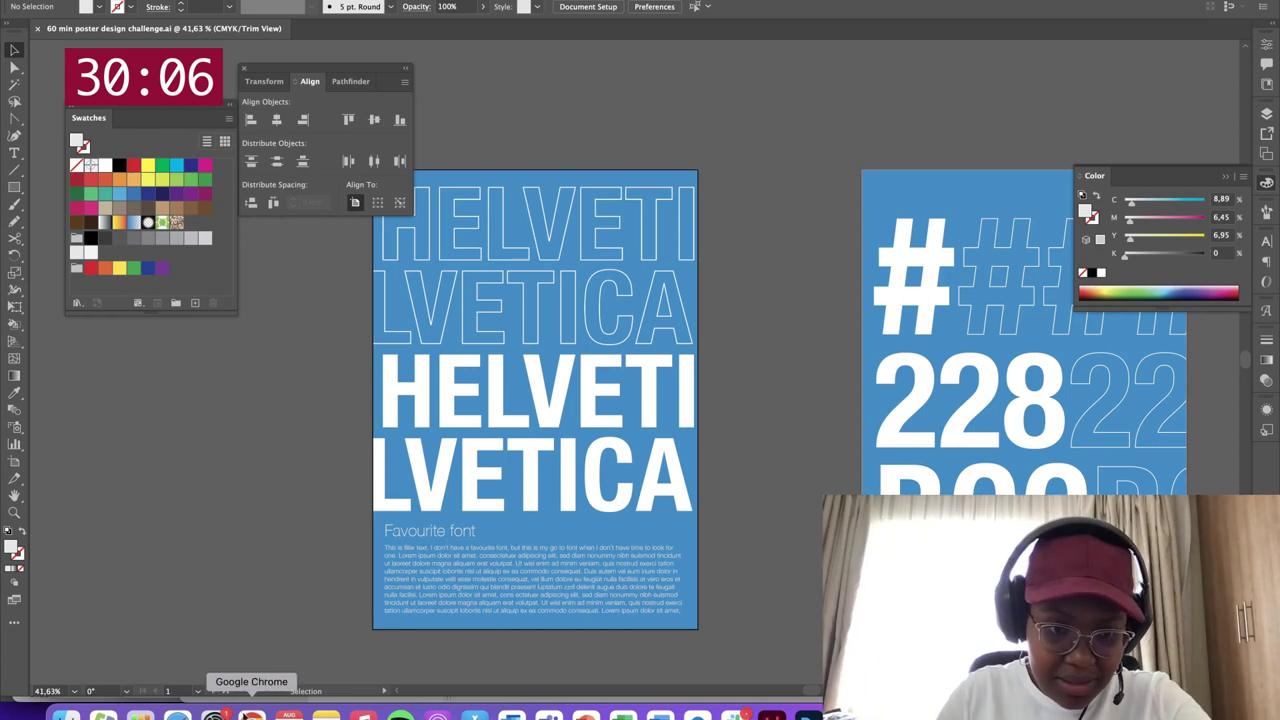
Switch to Google Chrome and try to open pinterest.com
left_click(251, 714)
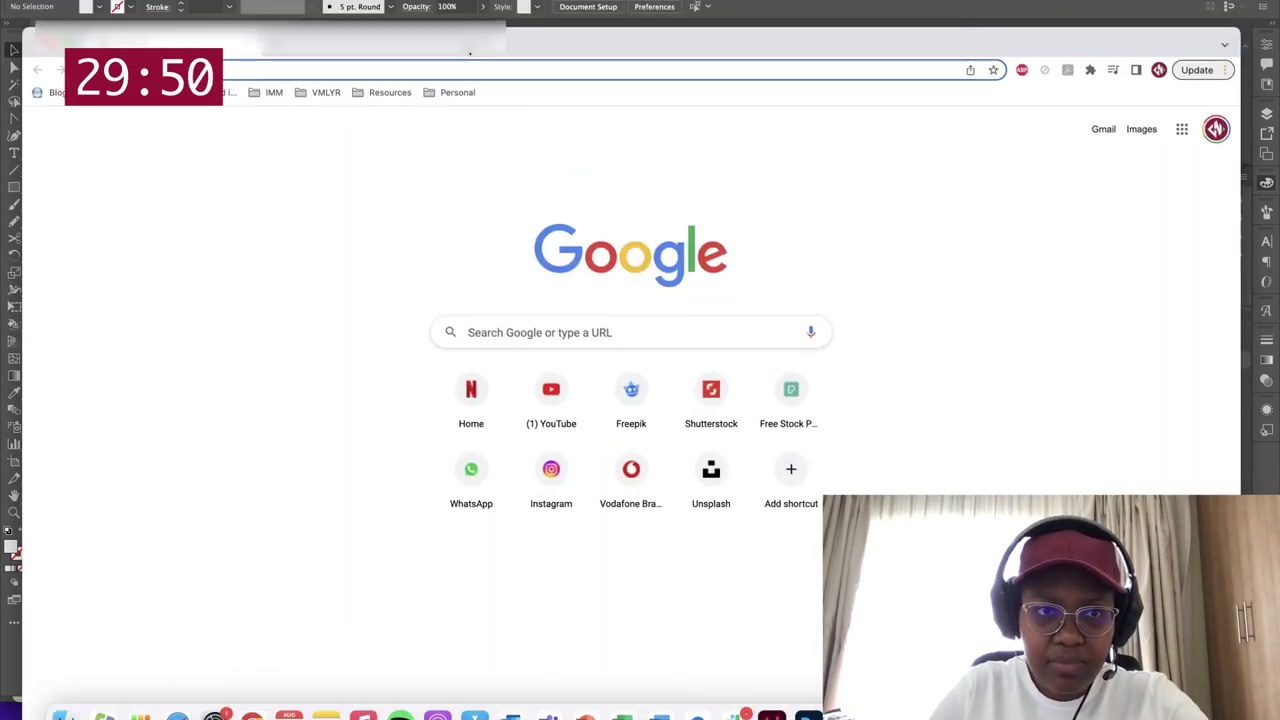
key("ctrl+super+f")
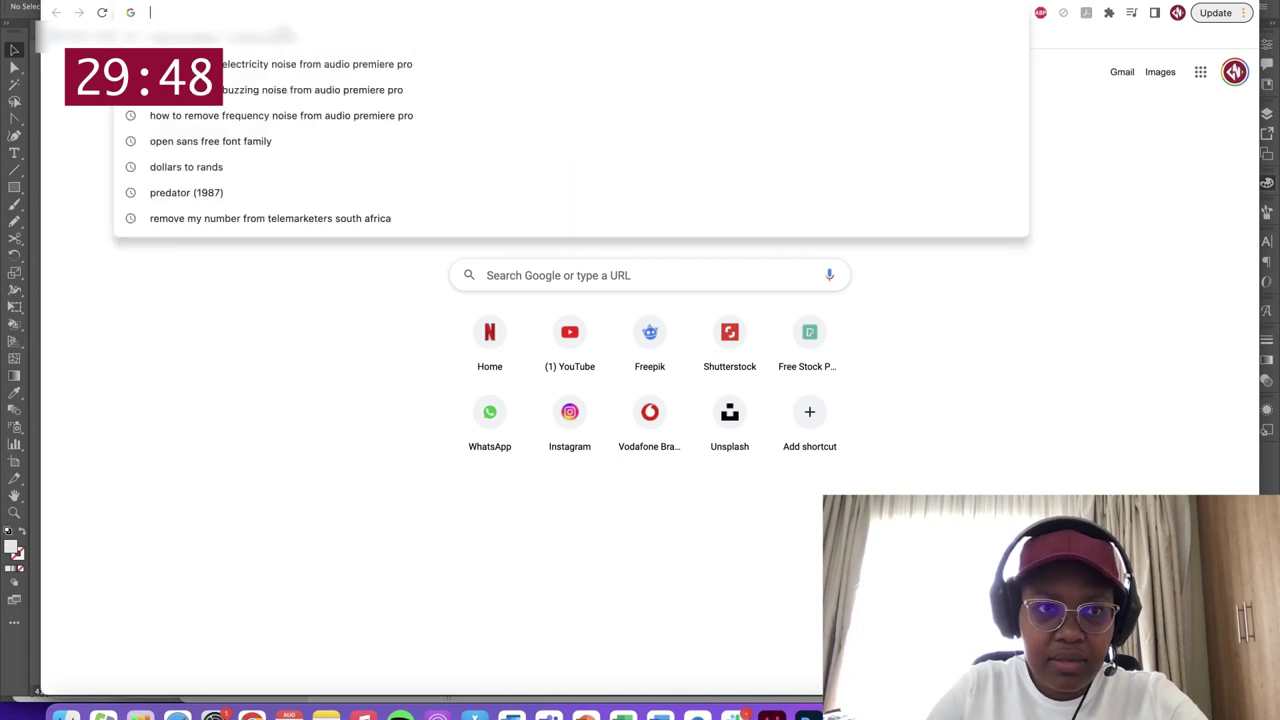
type("p")
key("Return")
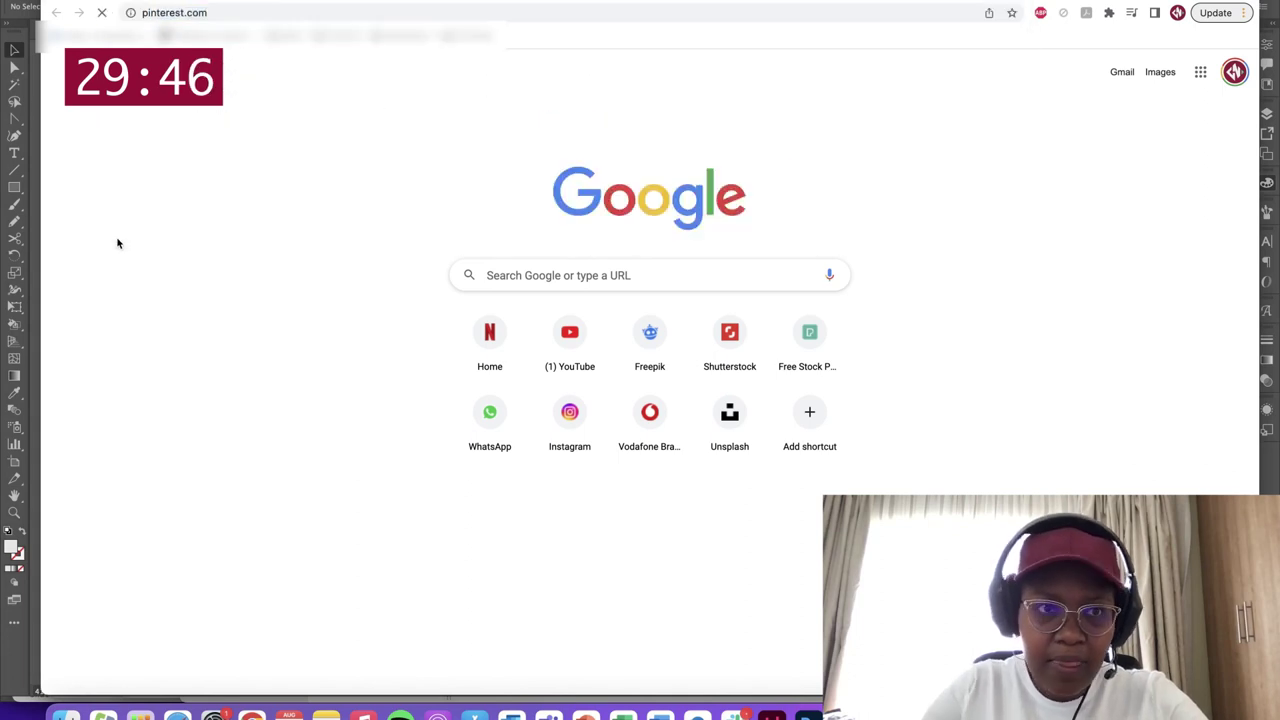
Open unsplash.com and search its photos for "texture"
left_click(291, 1)
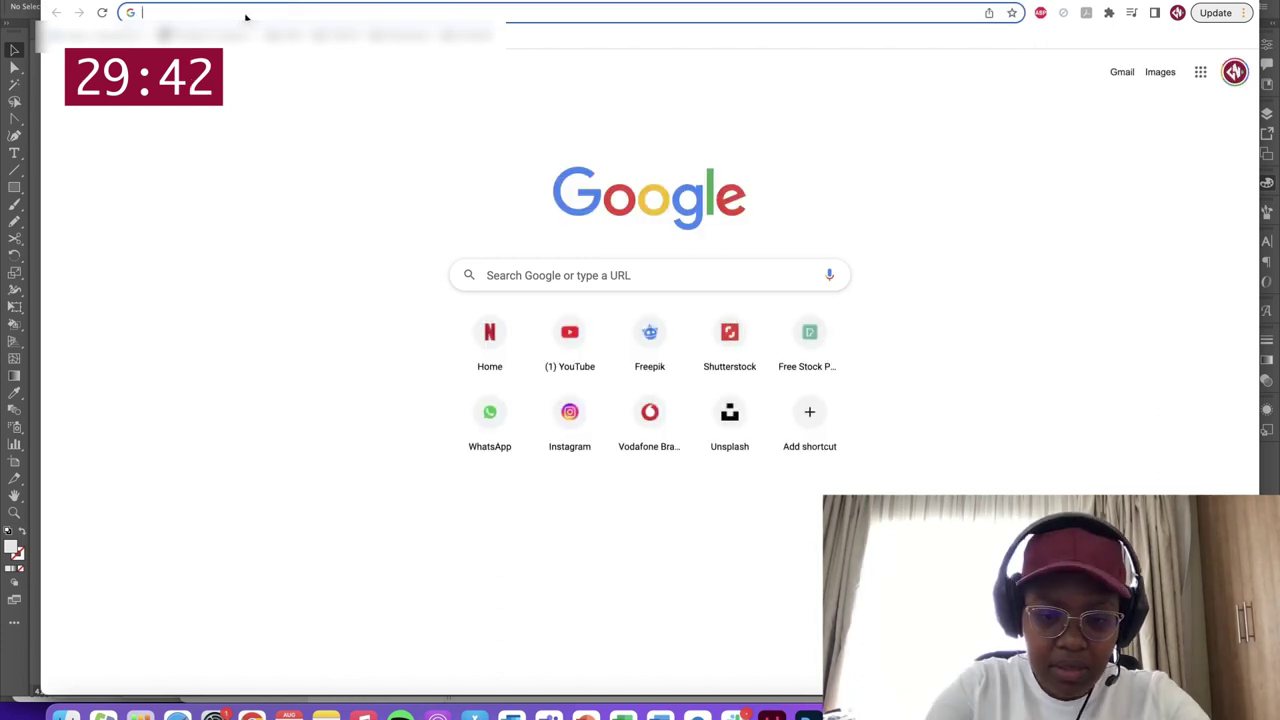
type("un")
key("Return")
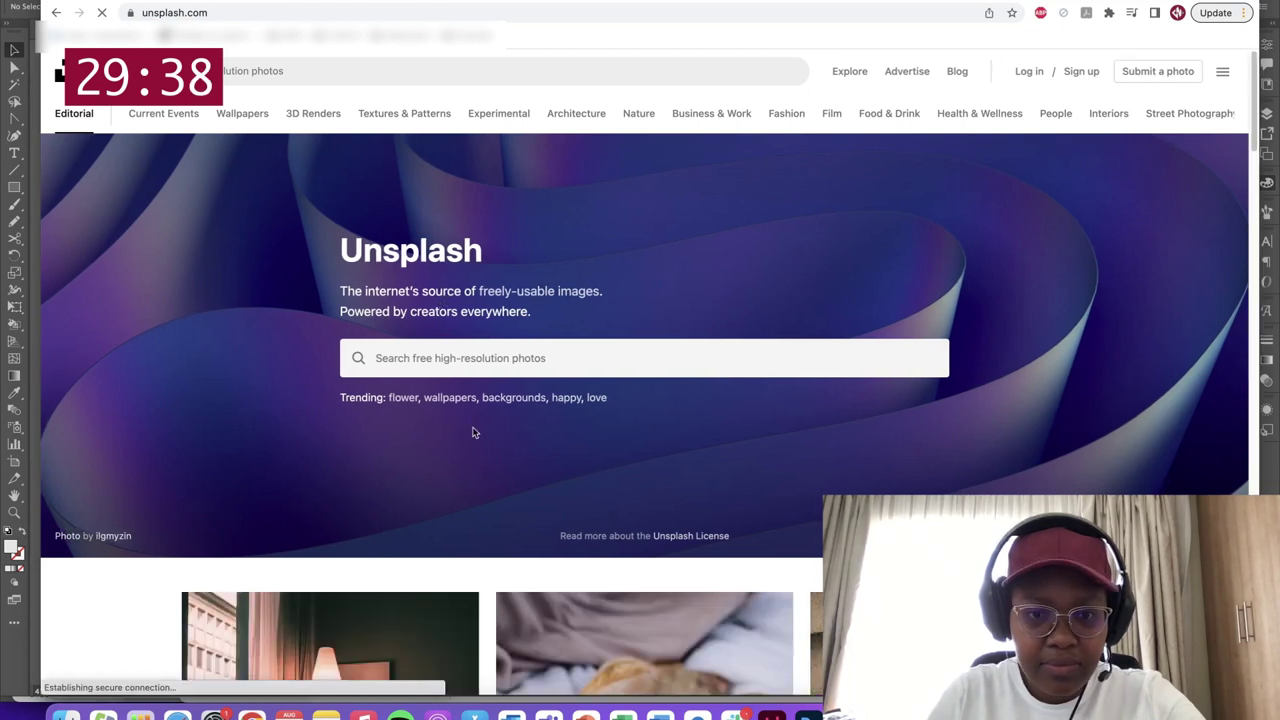
left_click(490, 372)
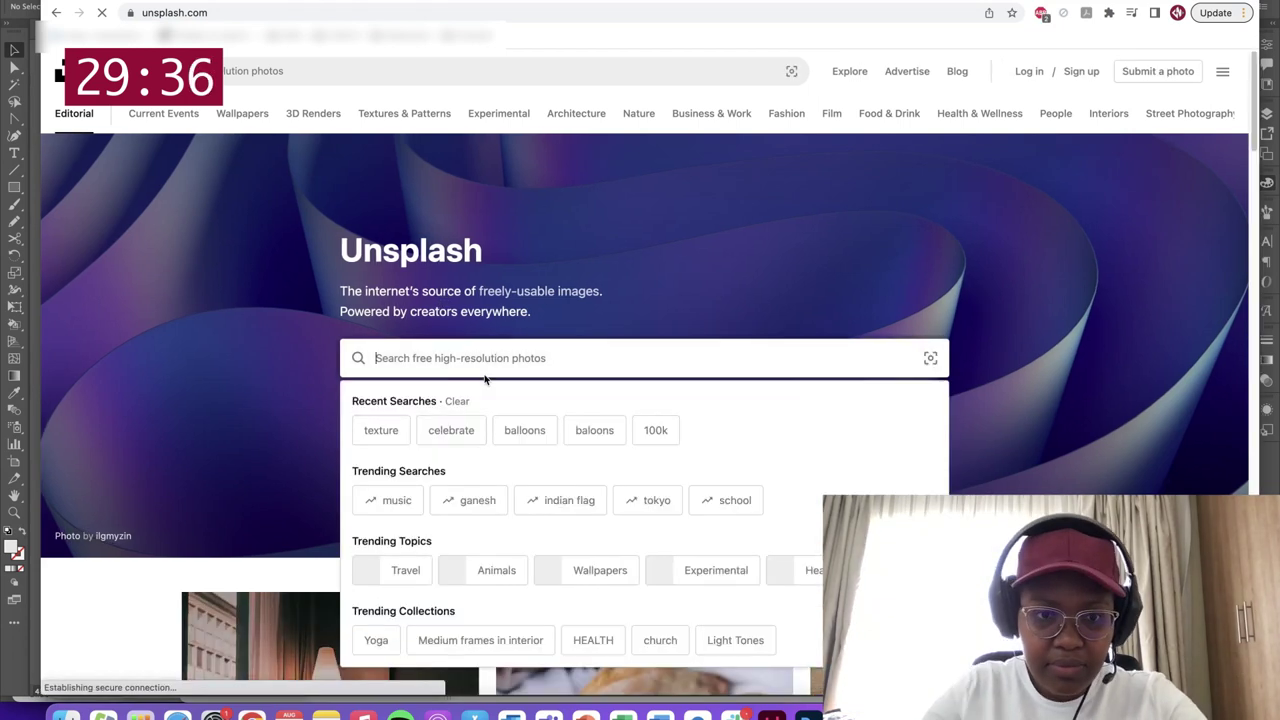
type("texture")
key("Return")
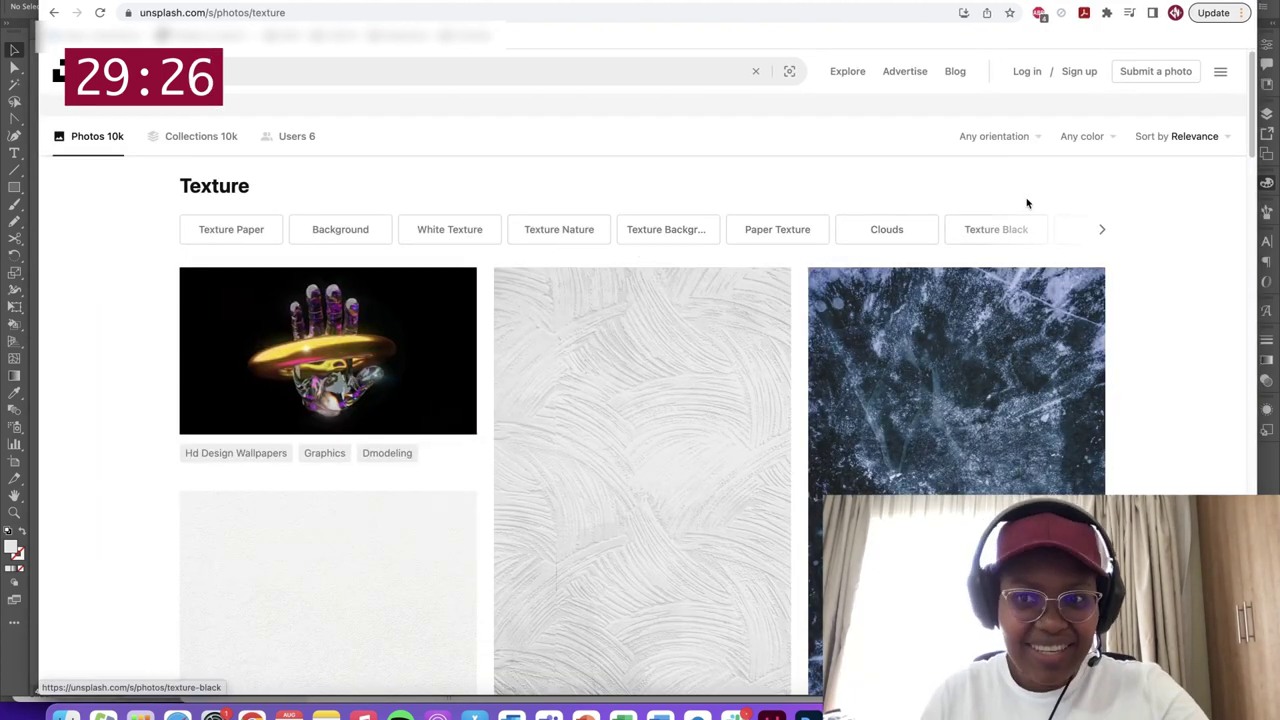
Examine the texture photo results for a surface suitable as an overlay or background for the posters
scroll(1140, 234, "down", 10)
scroll(1140, 234, "up", 10)
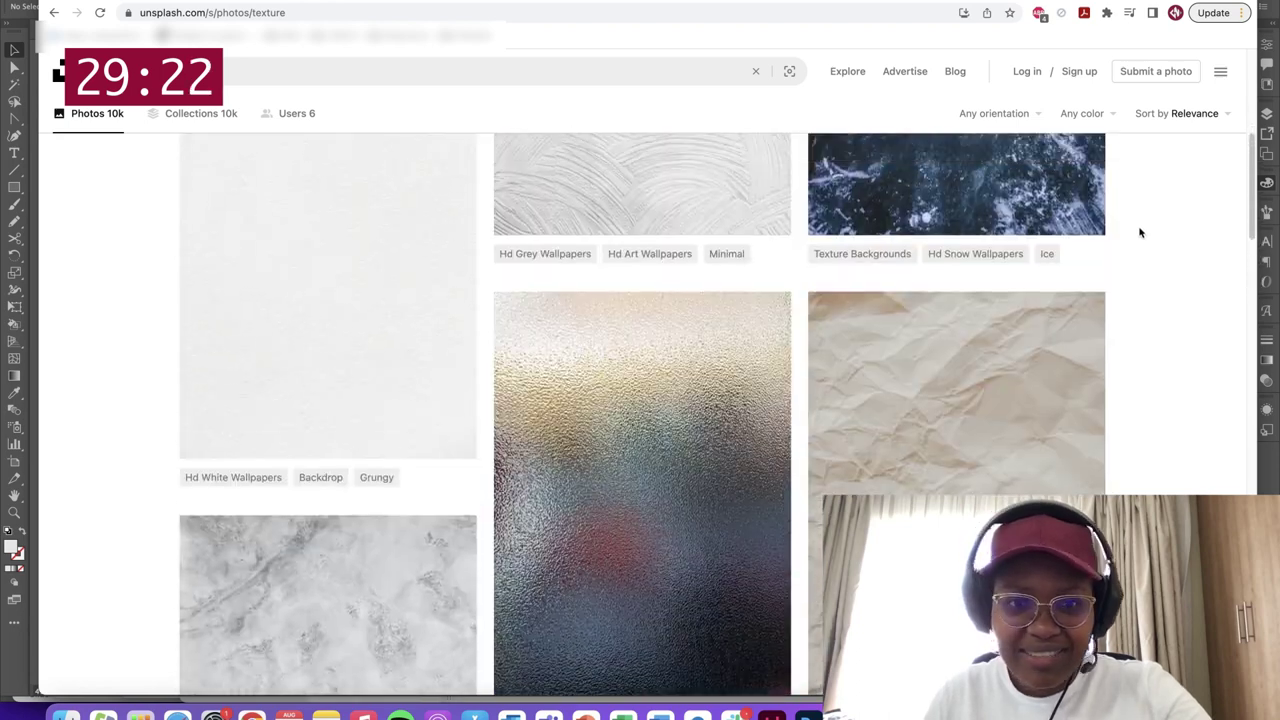
scroll(1135, 230, "down", 3)
scroll(1133, 231, "down", 3)
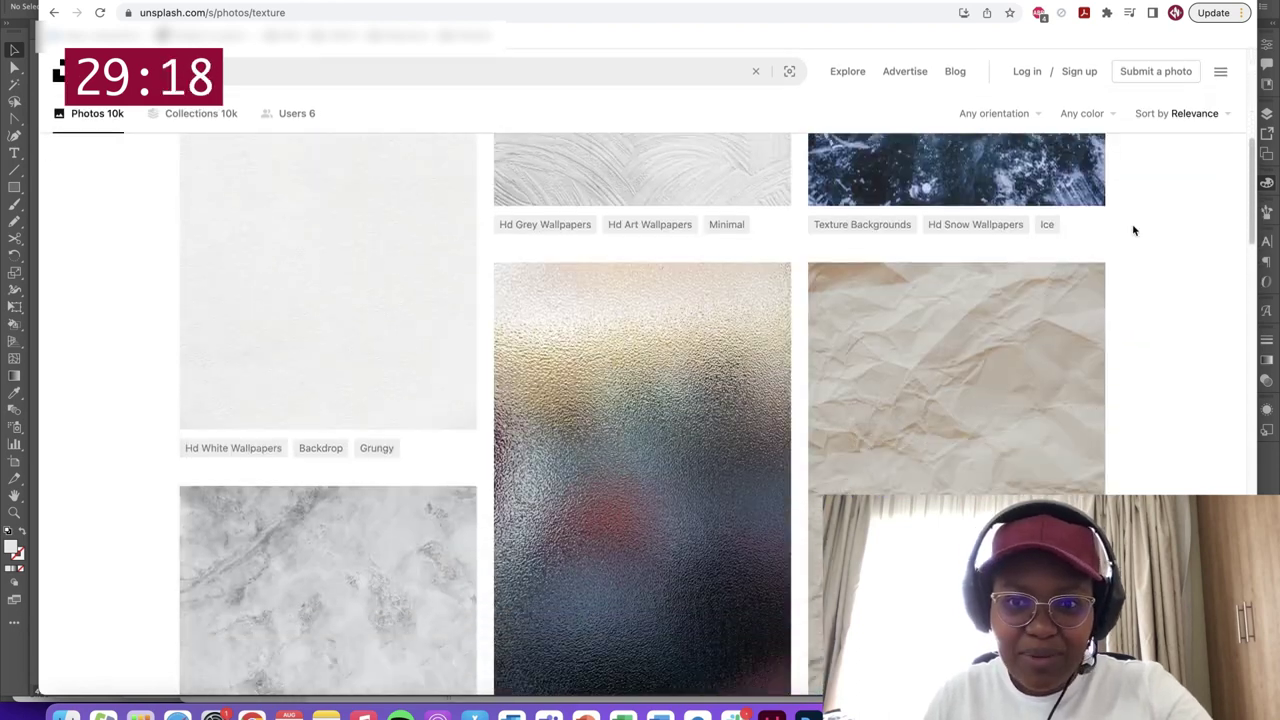
scroll(1133, 234, "down", 7)
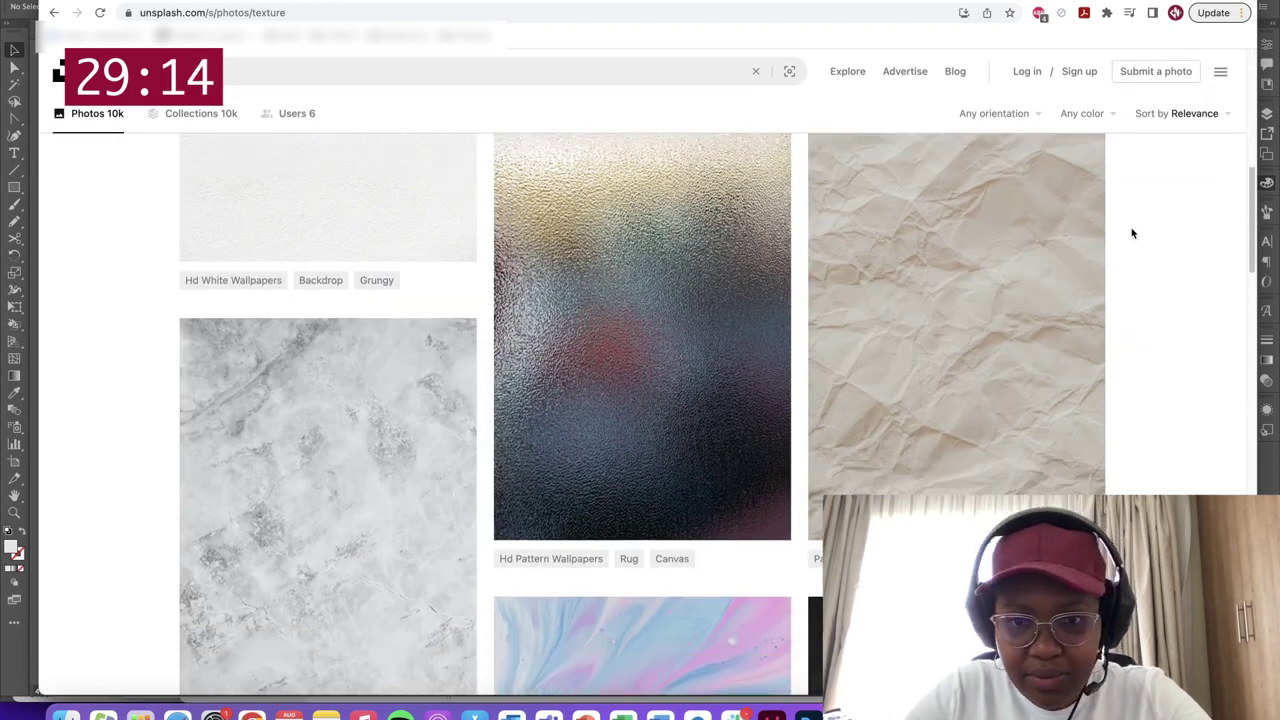
scroll(1133, 234, "down", 12)
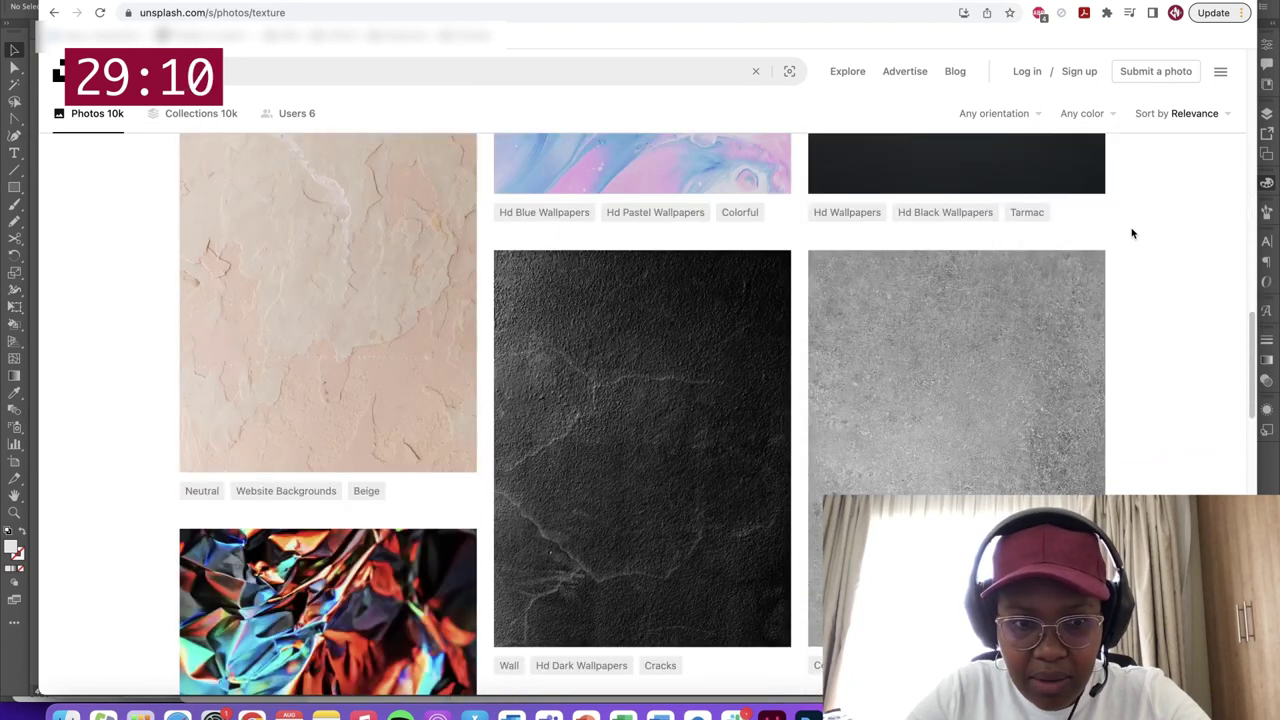
scroll(1133, 234, "down", 3)
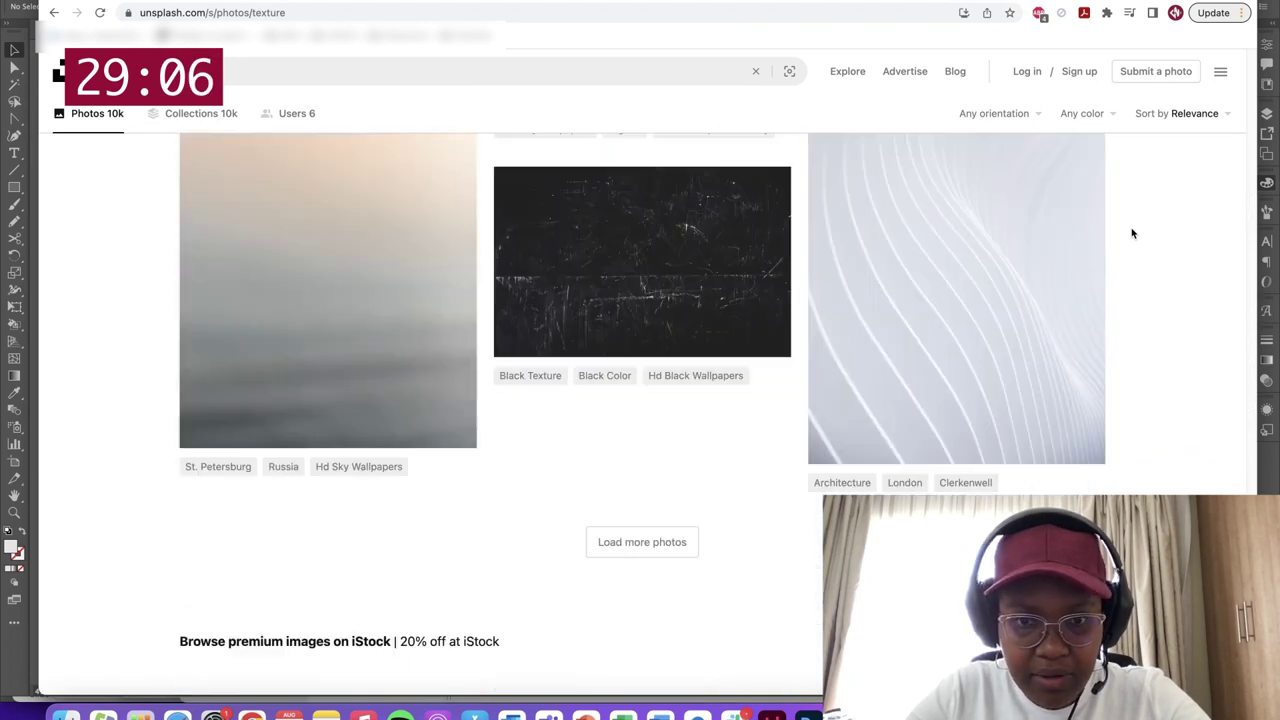
scroll(1208, 350, "down", 4)
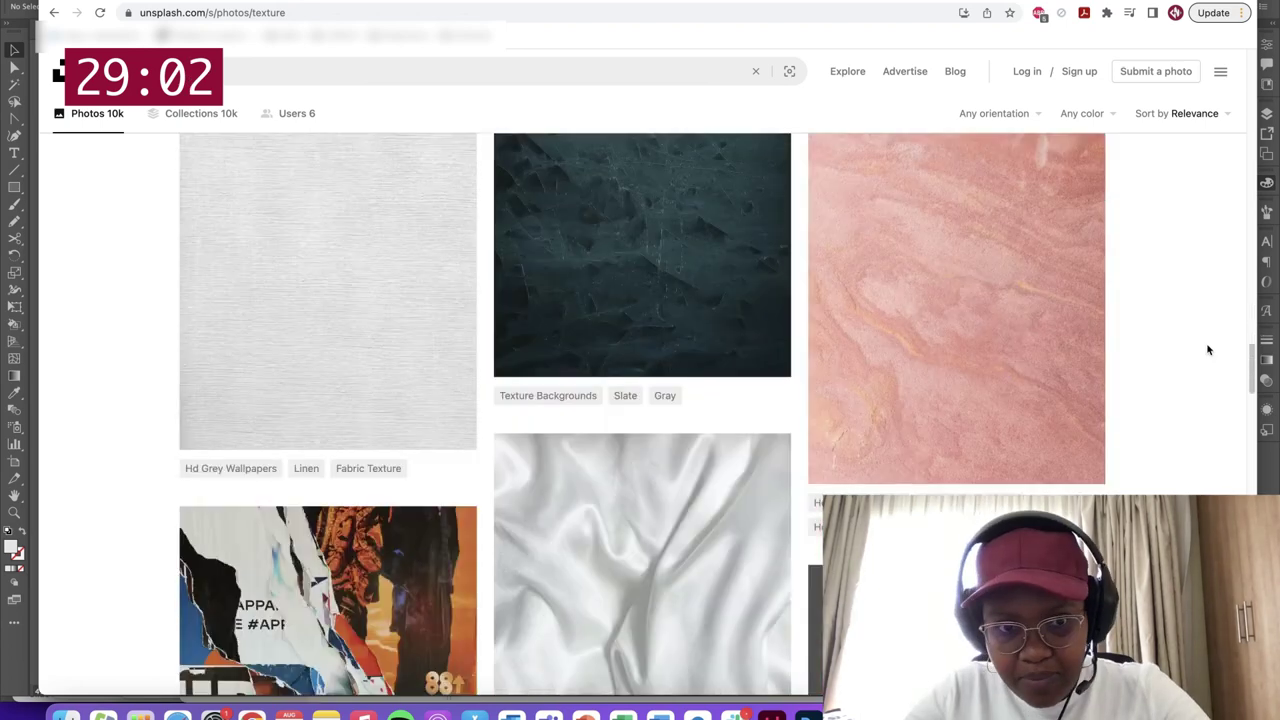
scroll(1208, 350, "down", 12)
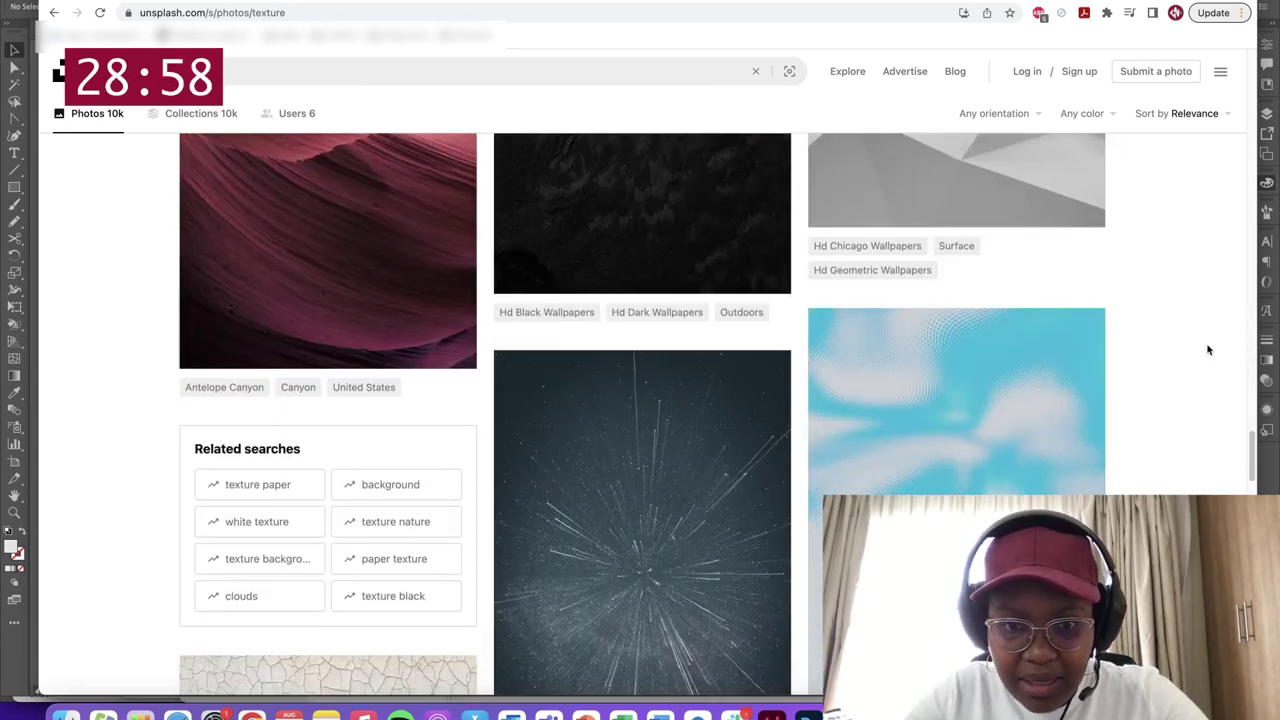
scroll(1208, 350, "down", 15)
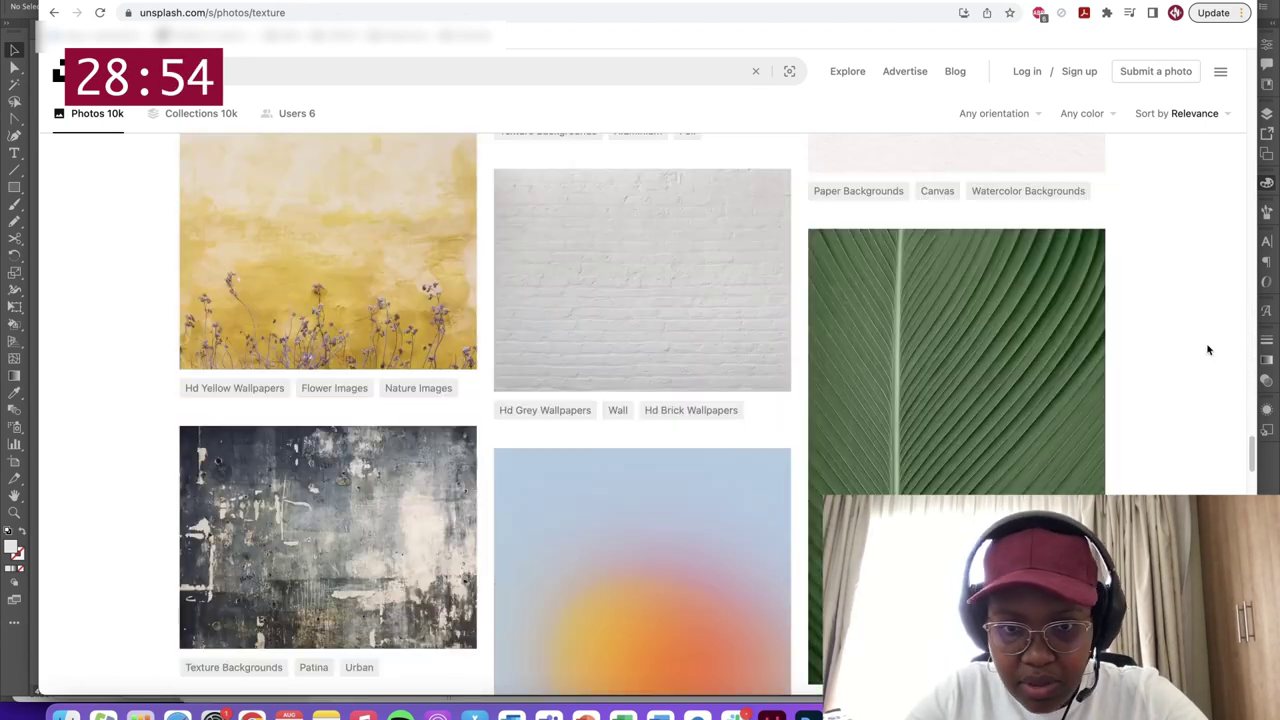
scroll(1208, 350, "down", 15)
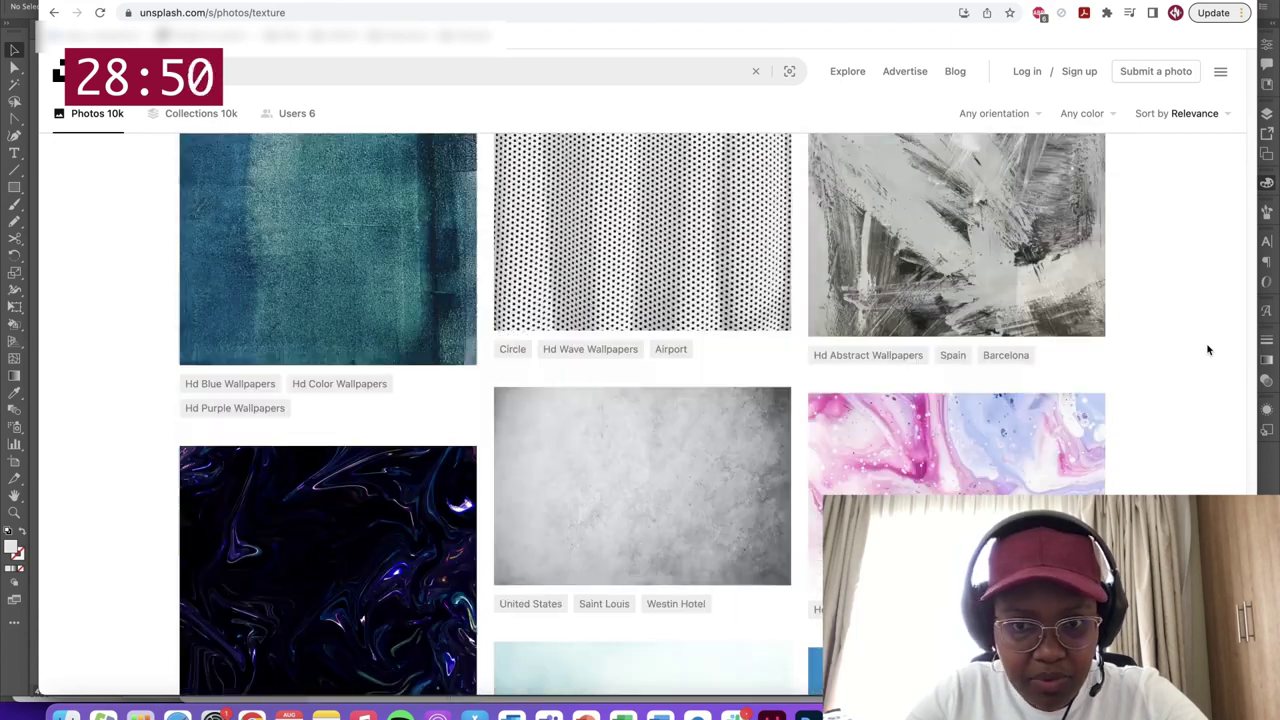
scroll(1208, 350, "up", 15)
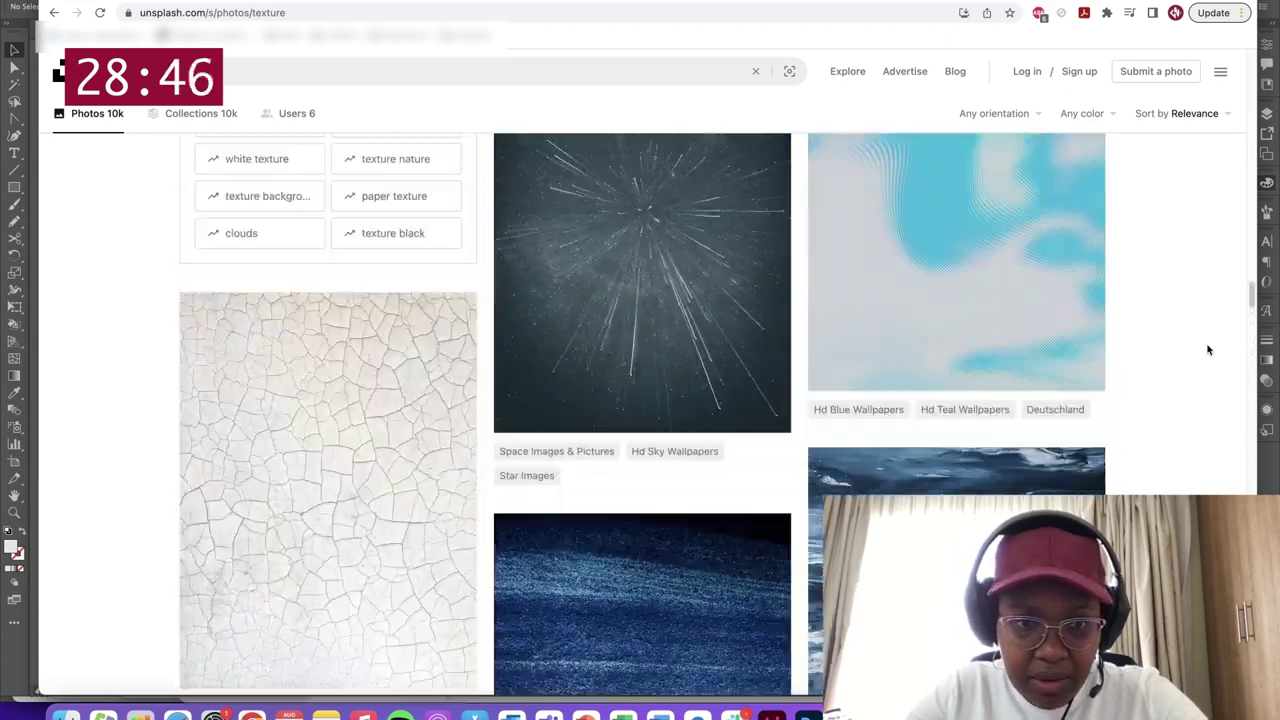
scroll(1208, 350, "up", 15)
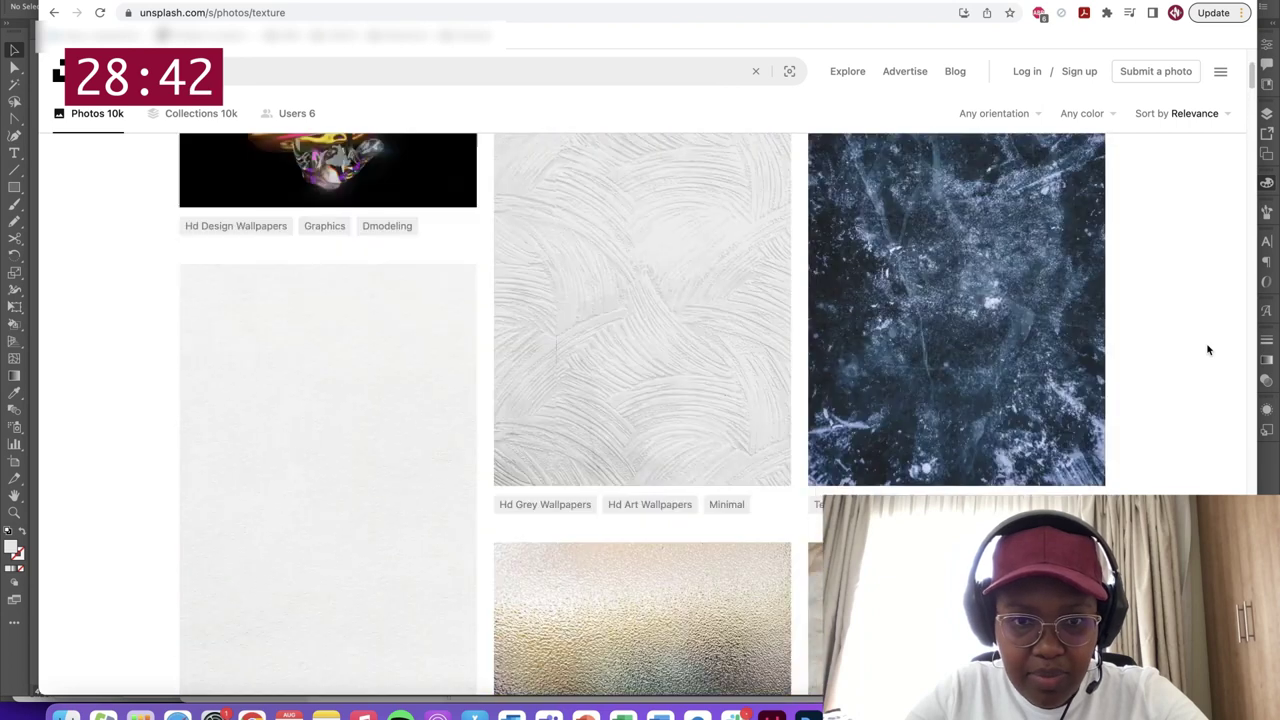
Download the pale grey swirled plaster texture into a new folder named References inside the 60 min poster design challenge folder
scroll(1208, 350, "down", 2)
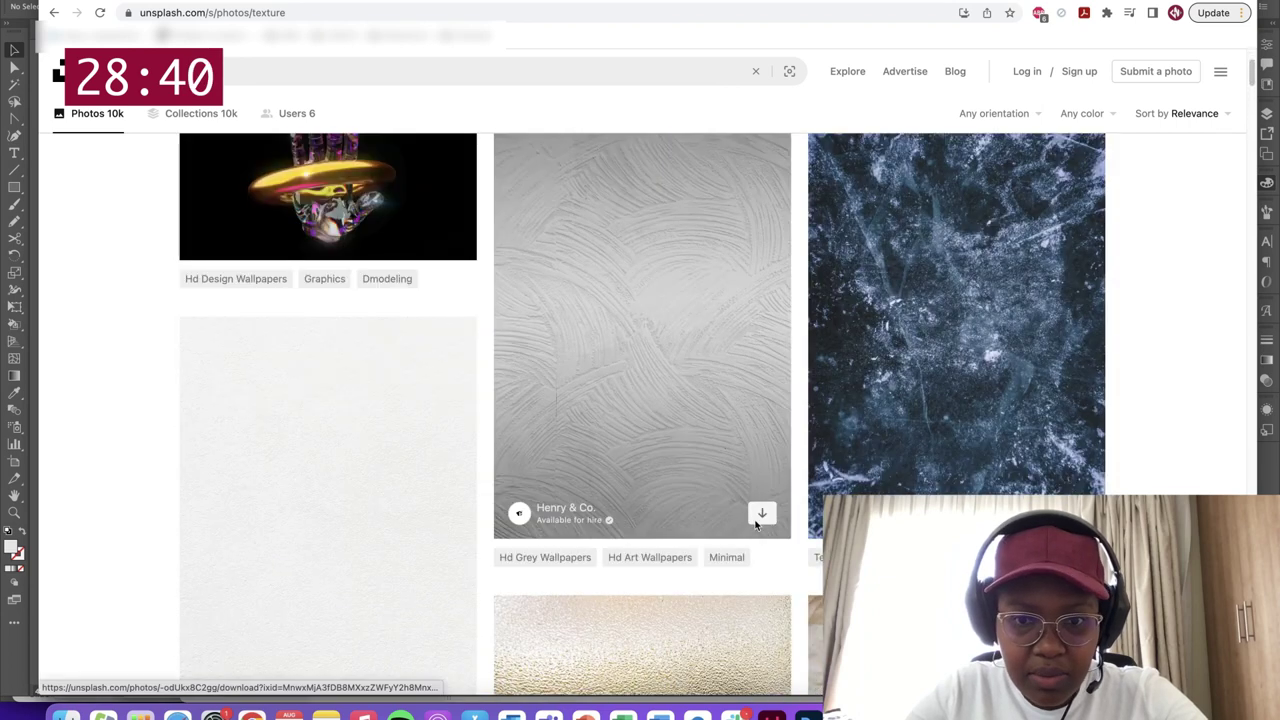
left_click(762, 515)
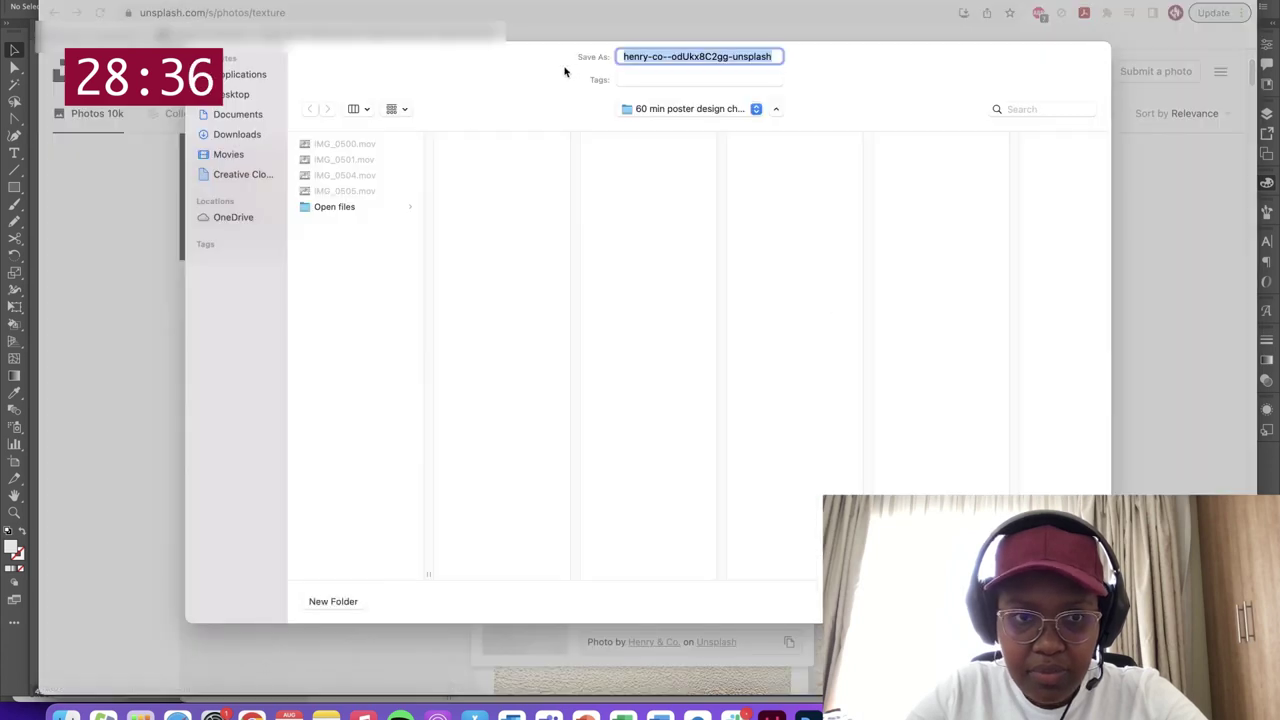
left_click(334, 601)
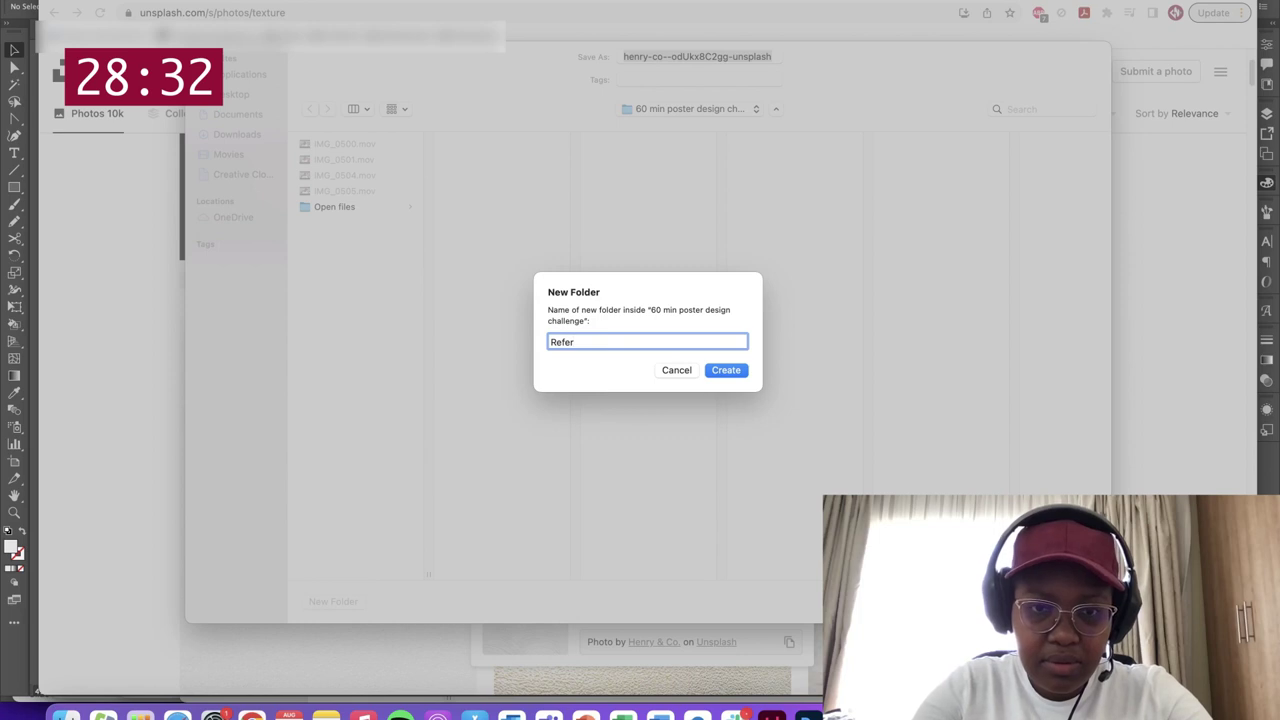
key("Return")
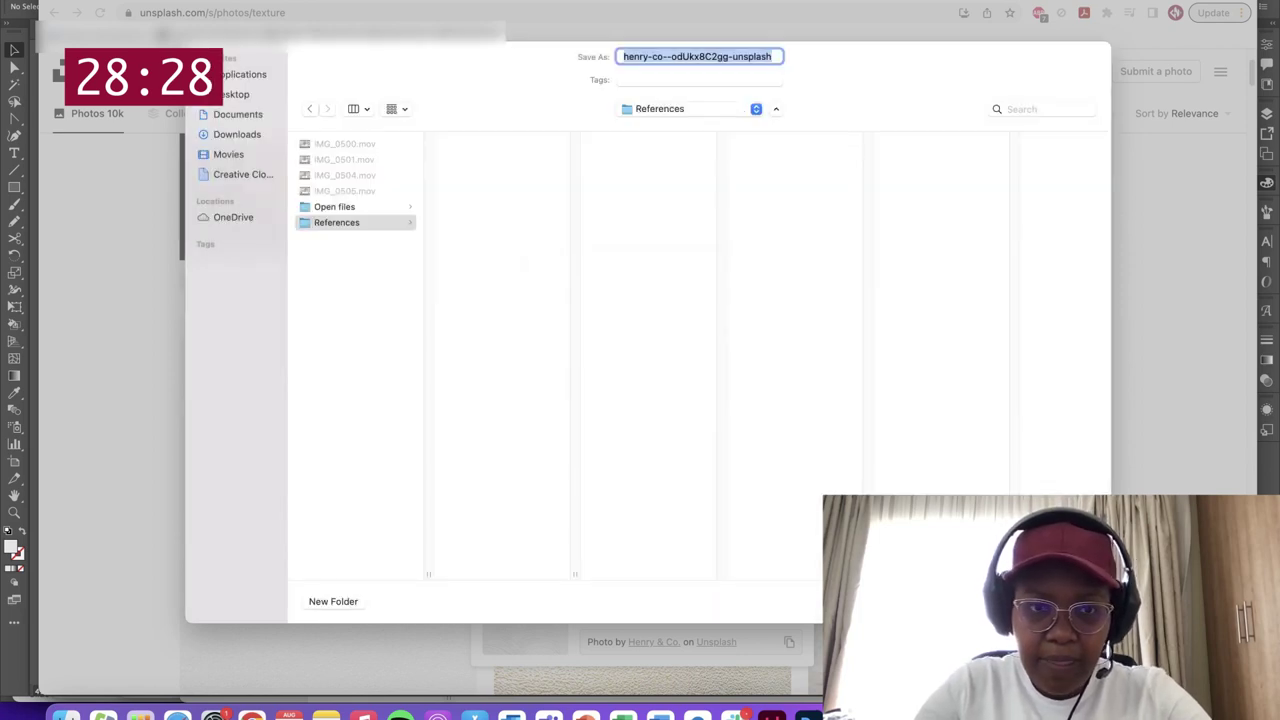
key("Return")
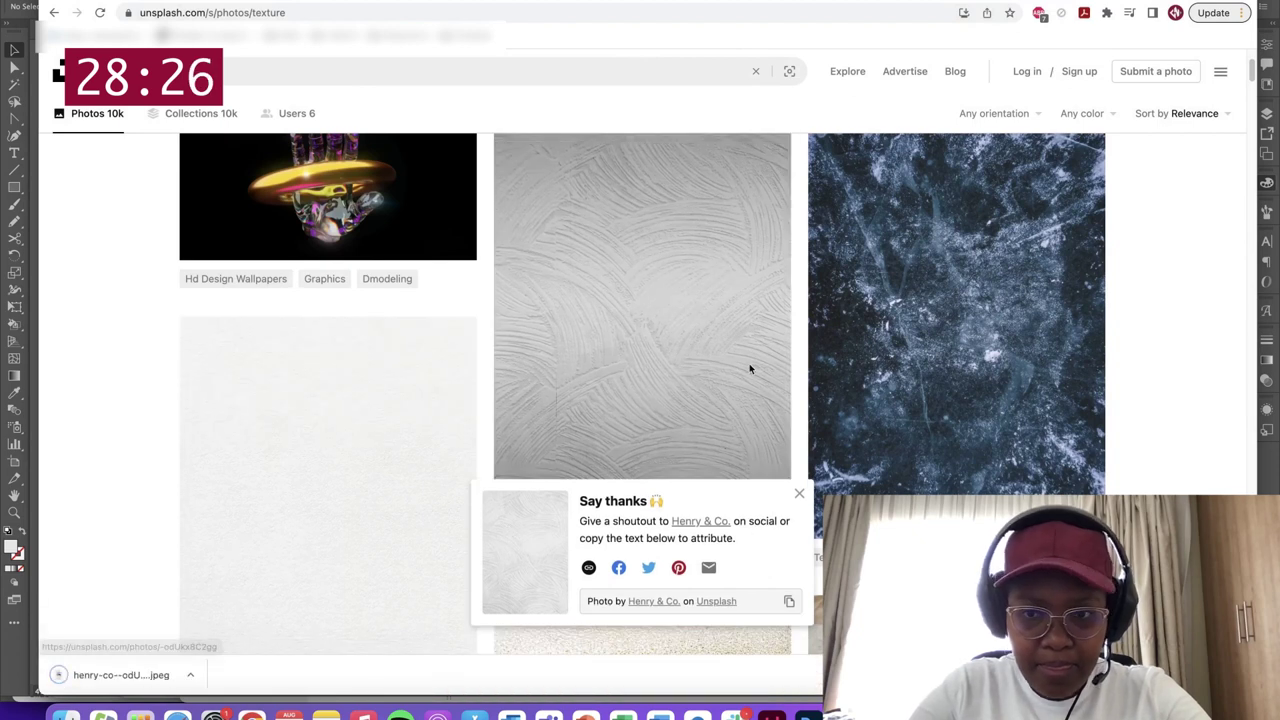
Find a plain light grey plaster texture among the photo results and download it into the References folder
scroll(750, 369, "down", 10)
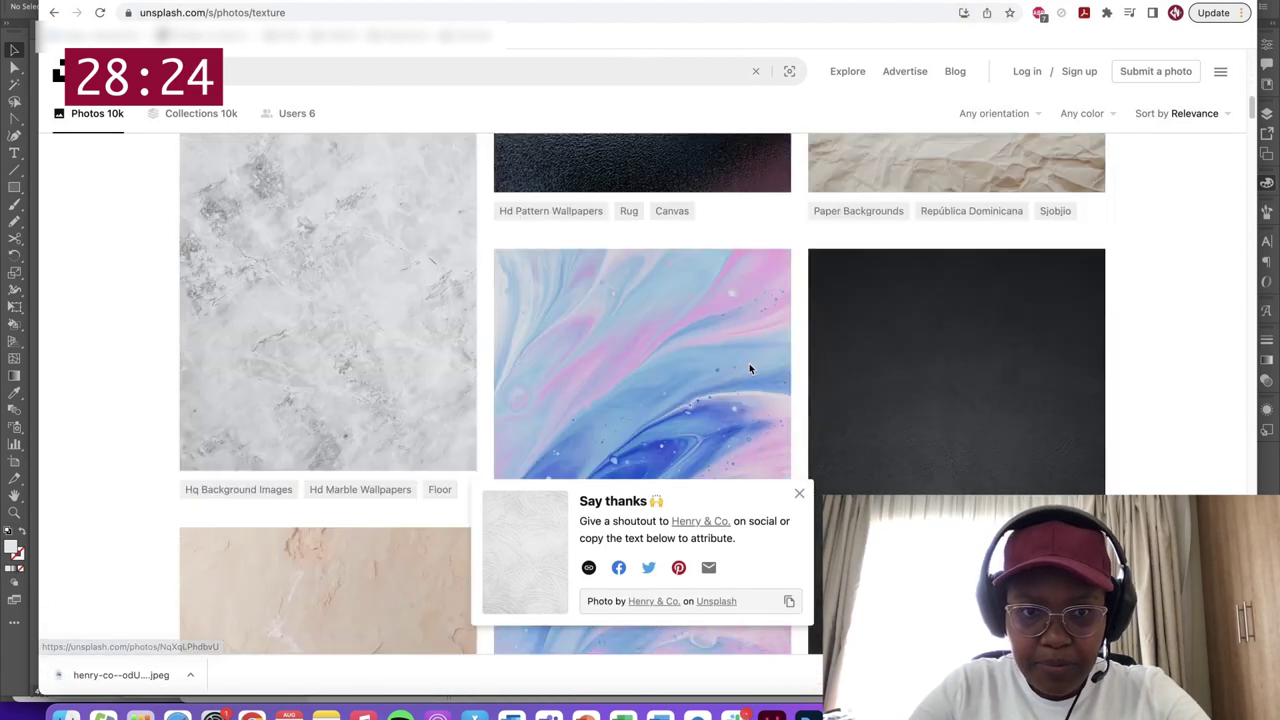
scroll(750, 369, "down", 5)
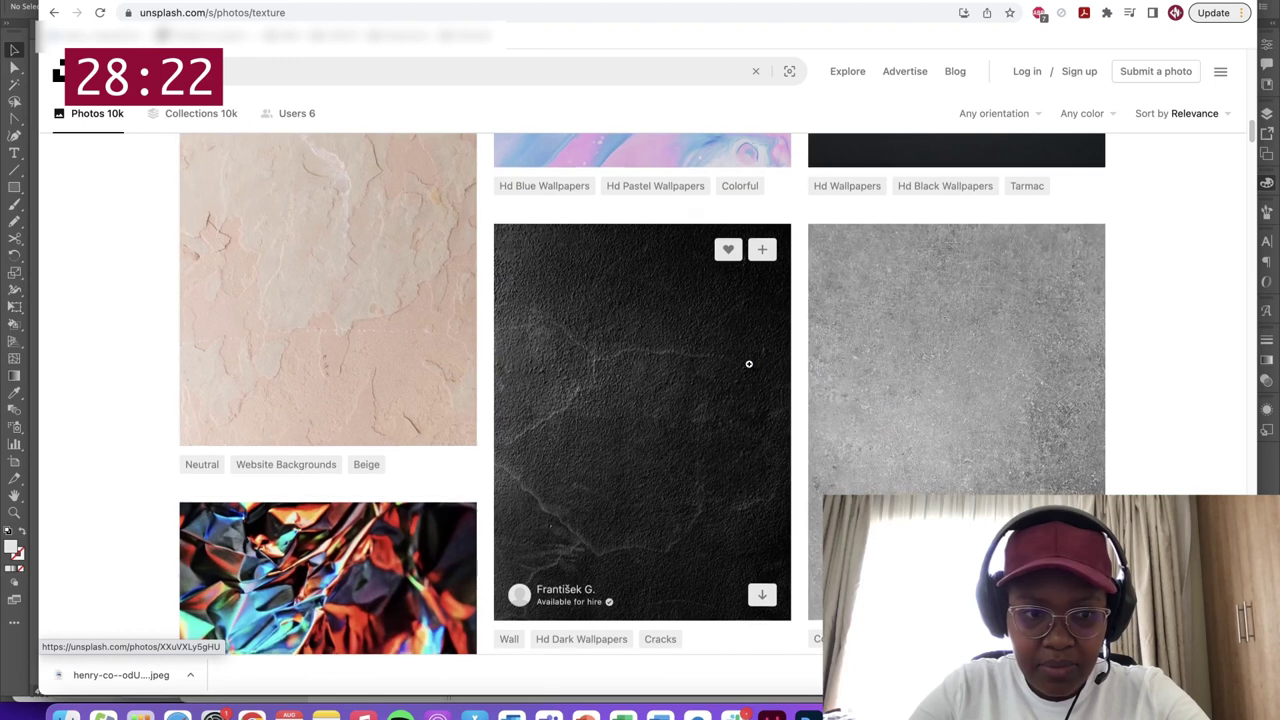
scroll(749, 366, "up", 15)
scroll(750, 366, "down", 9)
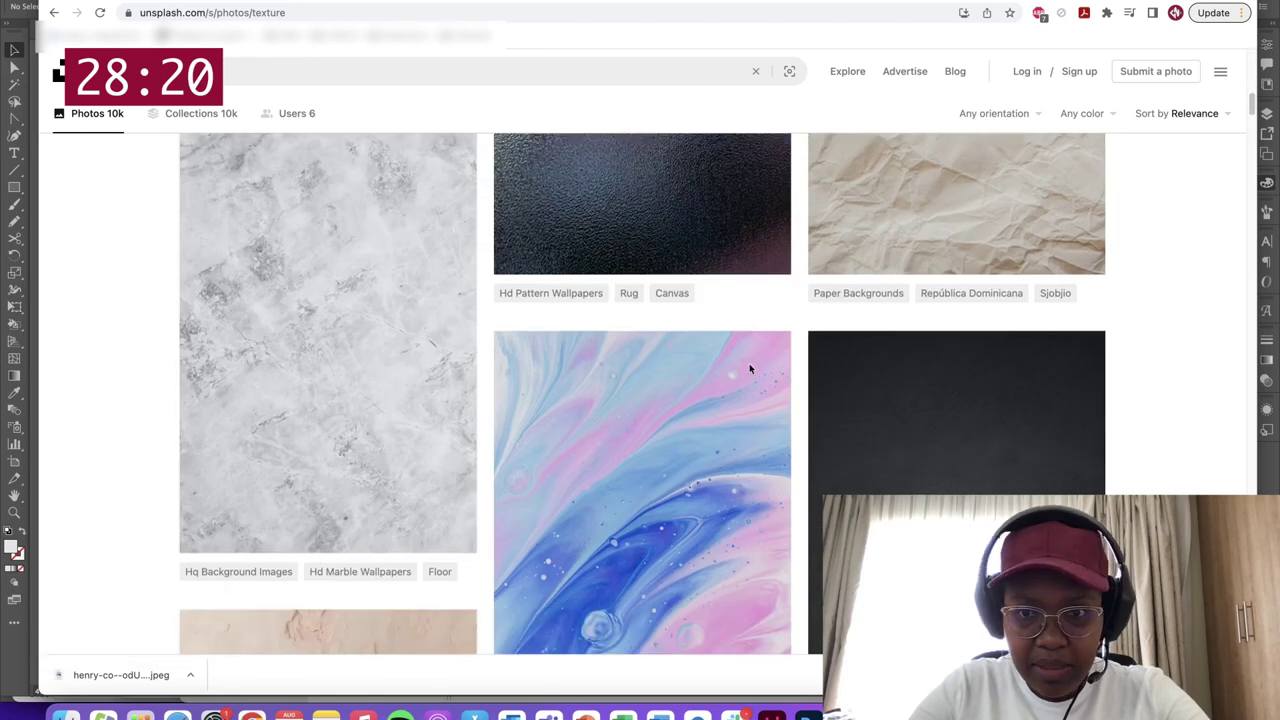
scroll(750, 369, "down", 5)
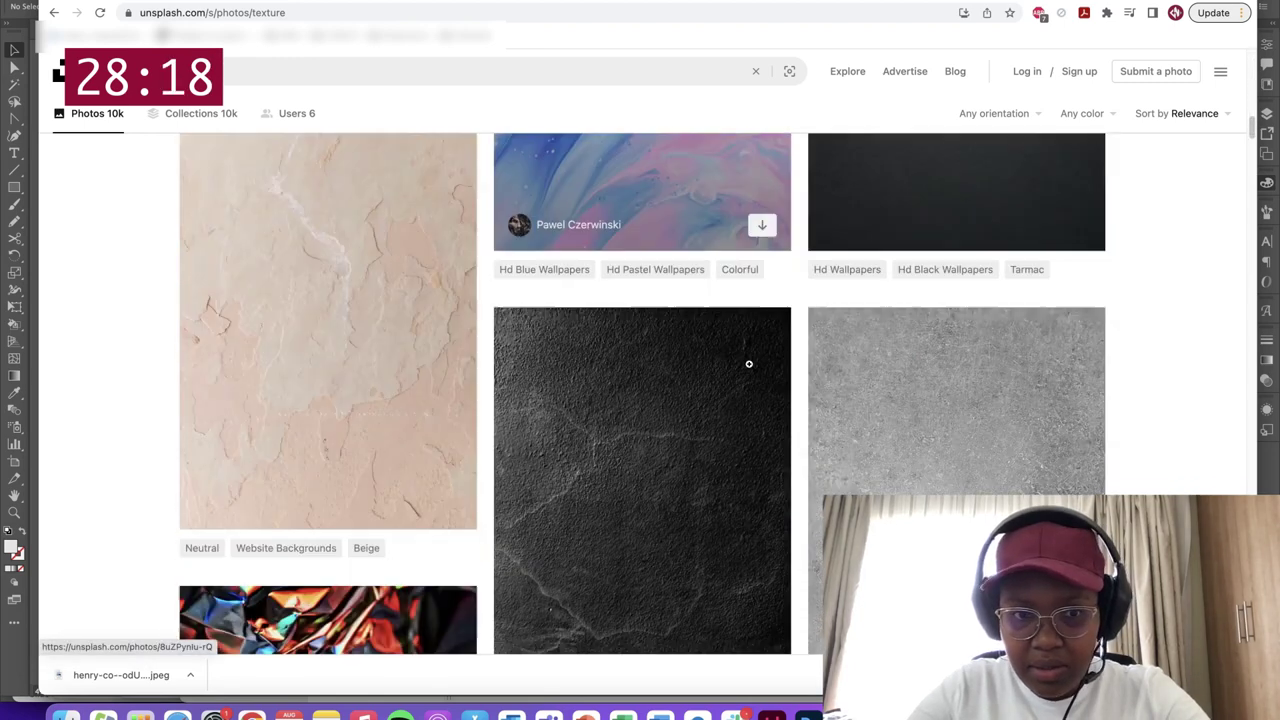
scroll(748, 364, "down", 10)
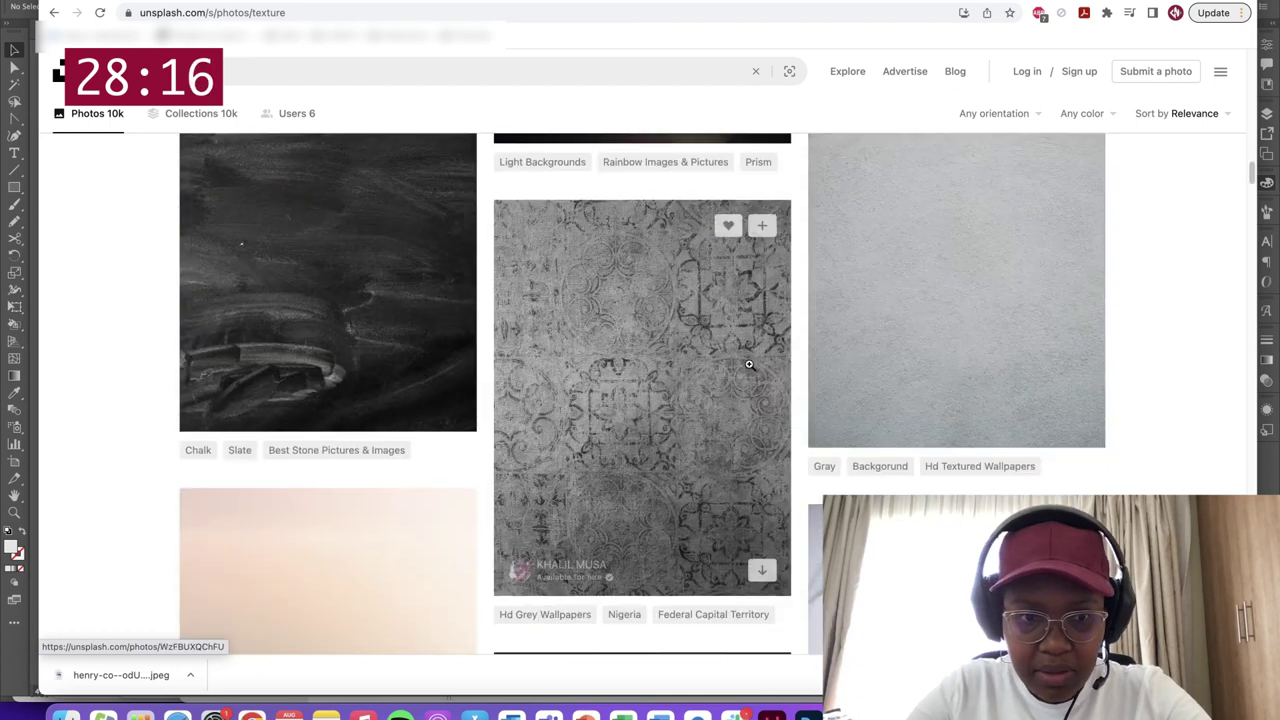
scroll(1197, 327, "down", 2)
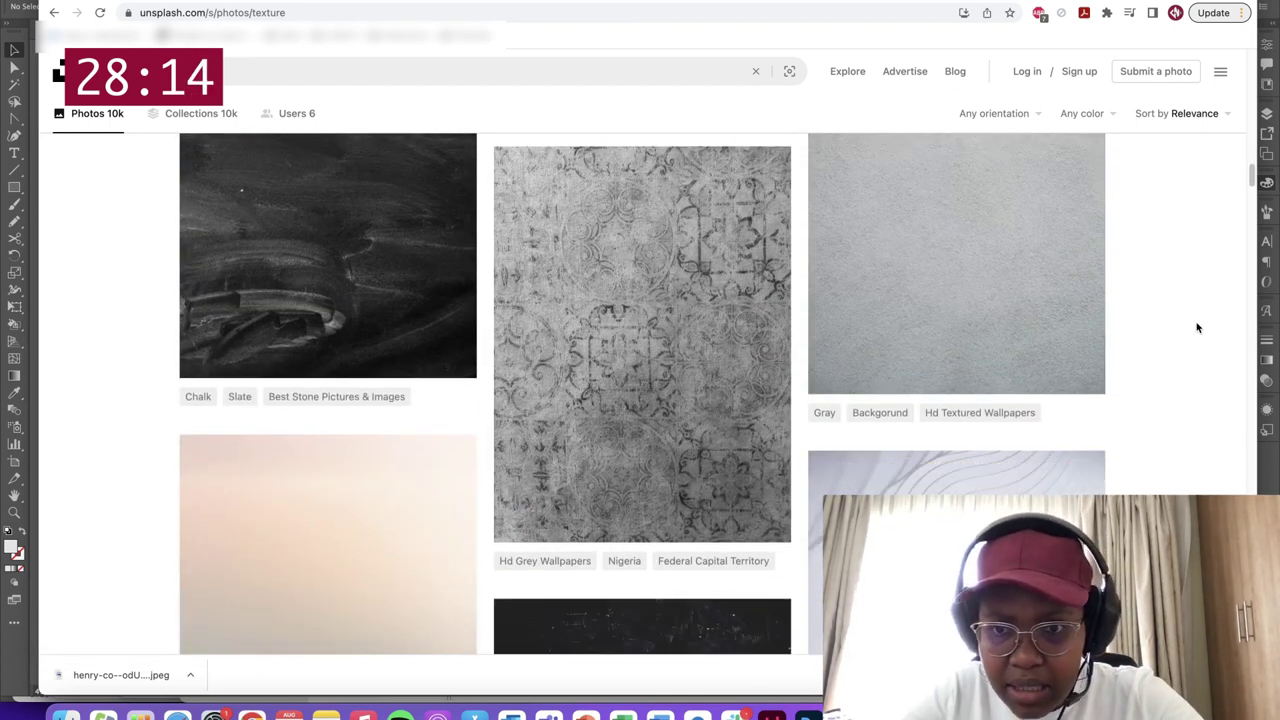
scroll(1197, 327, "up", 4)
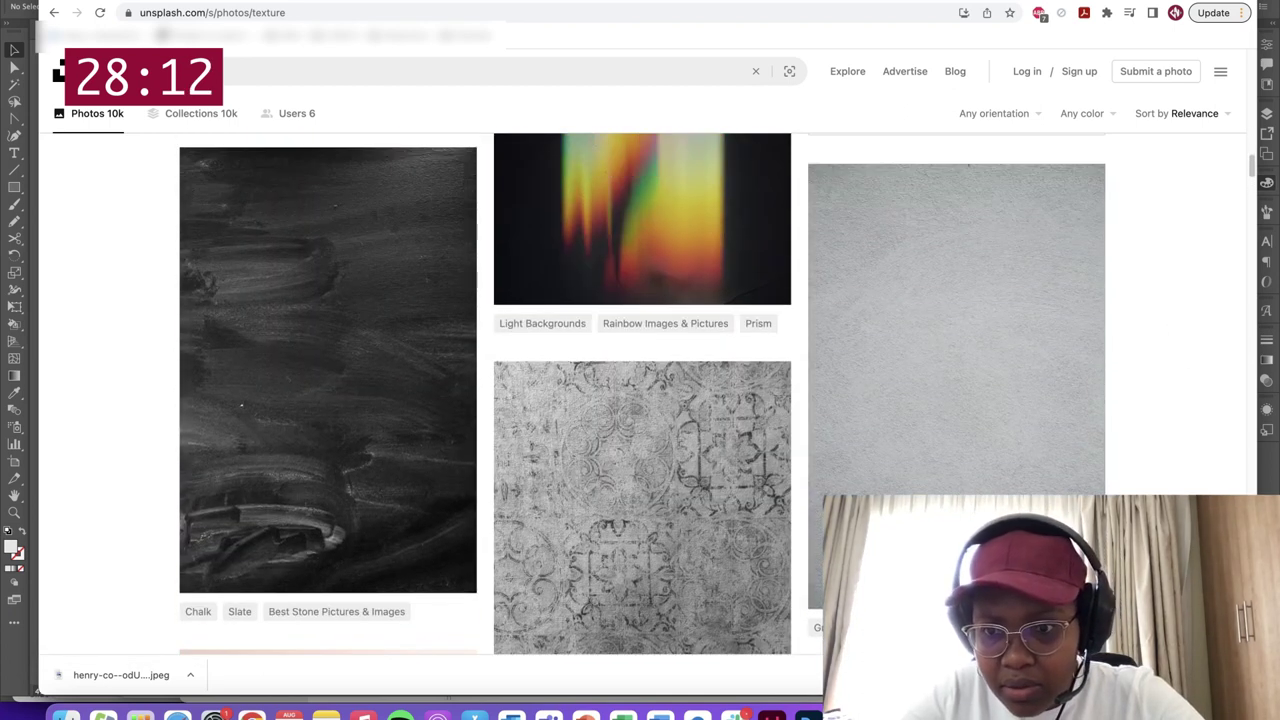
left_click(1076, 583)
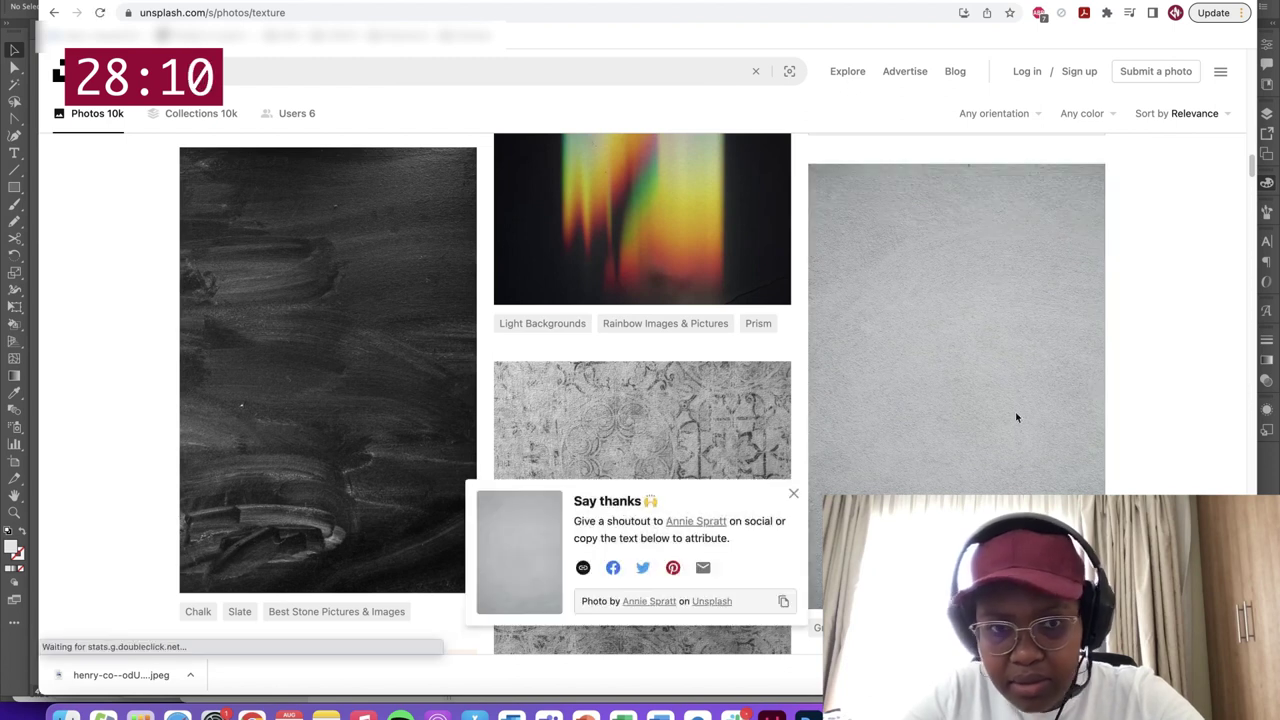
key("Return")
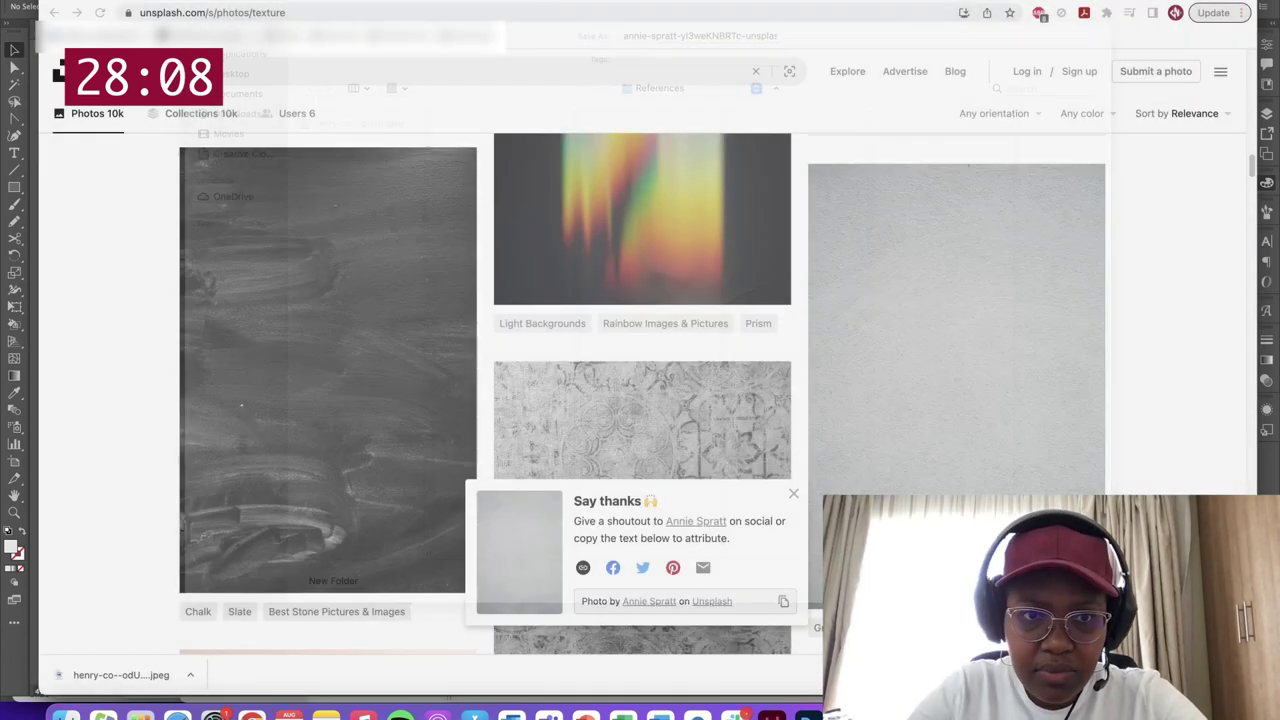
Download the white texture with curved architectural lines into the References folder
scroll(1180, 410, "down", 1)
scroll(1161, 424, "down", 5)
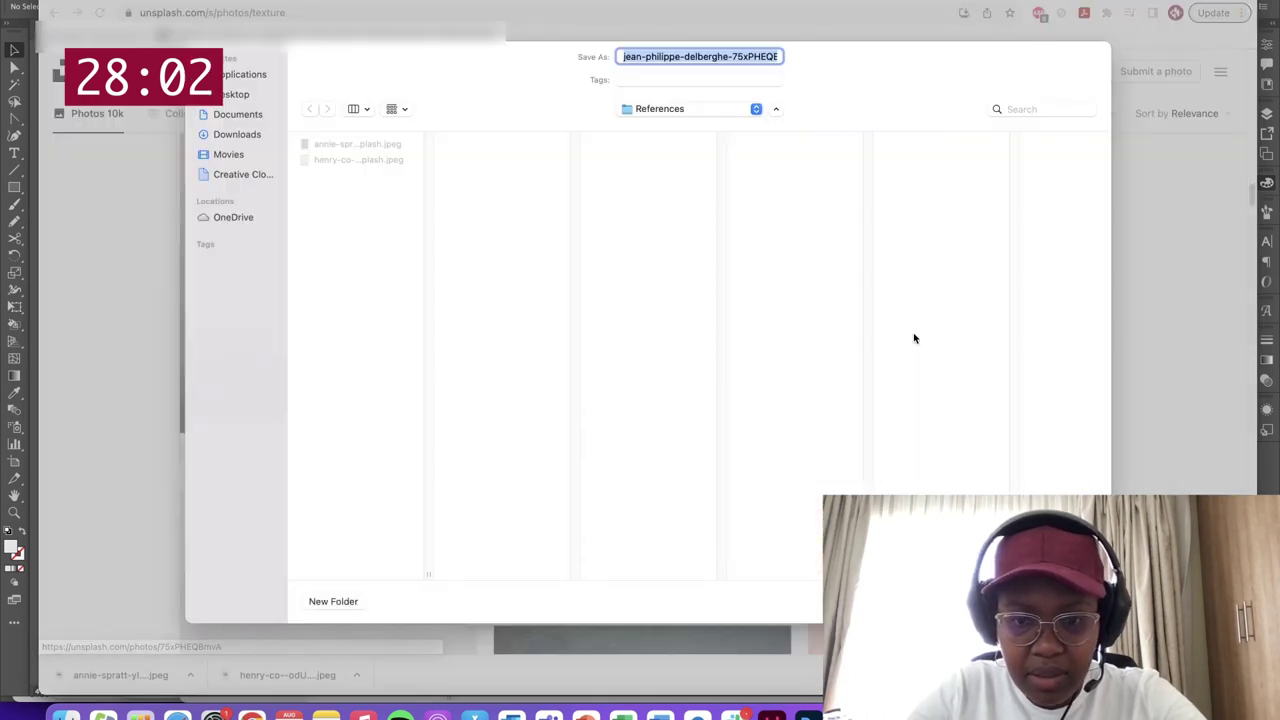
key("Escape")
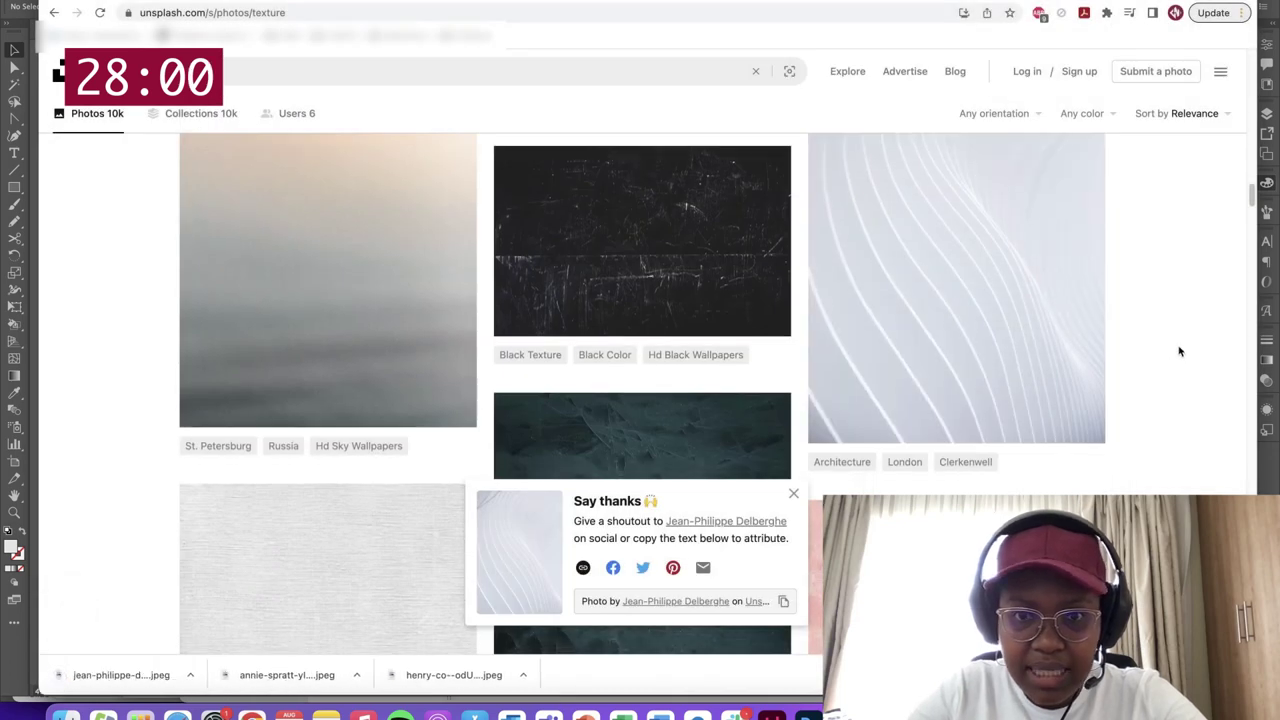
Download the cyan and pale grey wavy halftone texture into the References folder
scroll(1177, 351, "down", 5)
scroll(1179, 351, "down", 15)
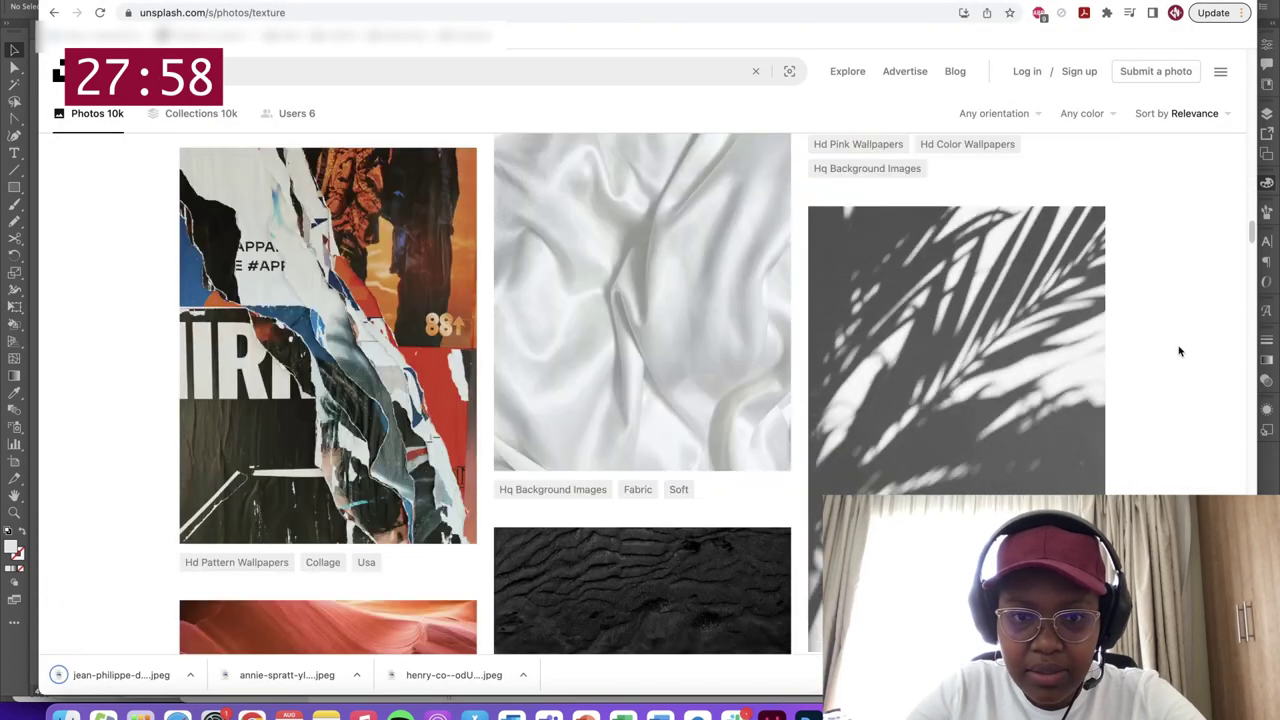
scroll(1179, 351, "down", 3)
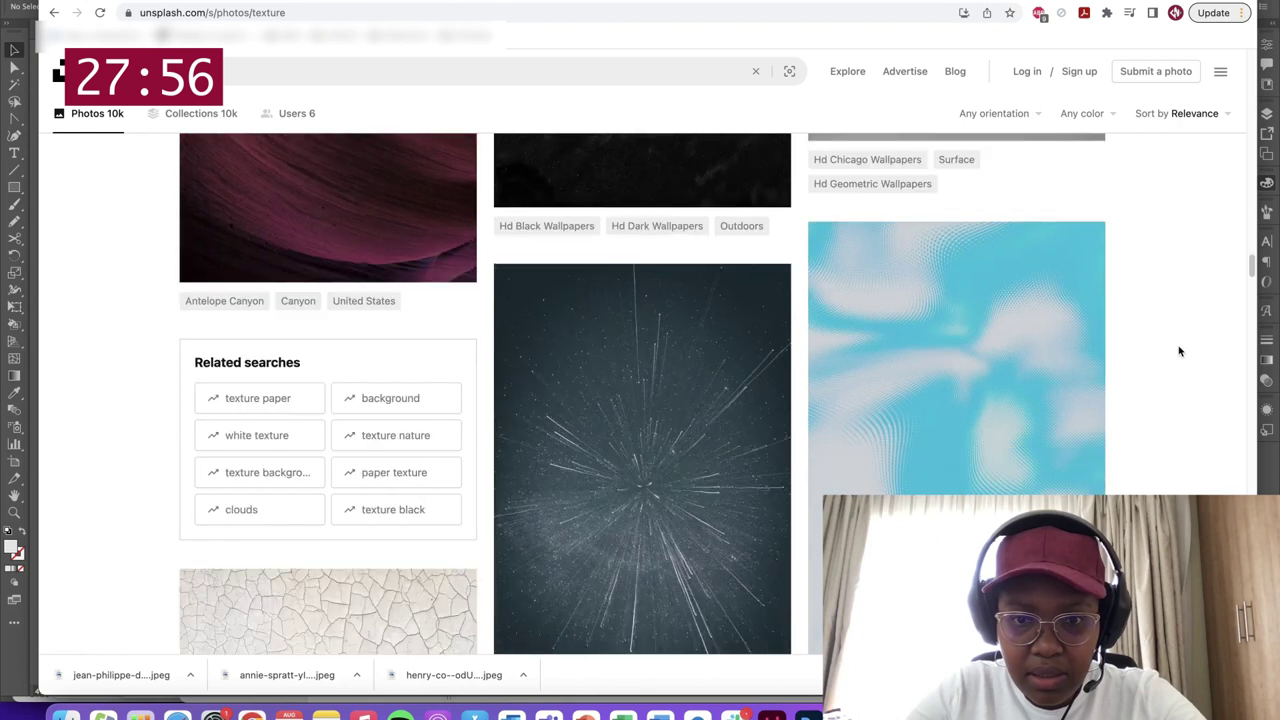
scroll(1179, 351, "up", 2)
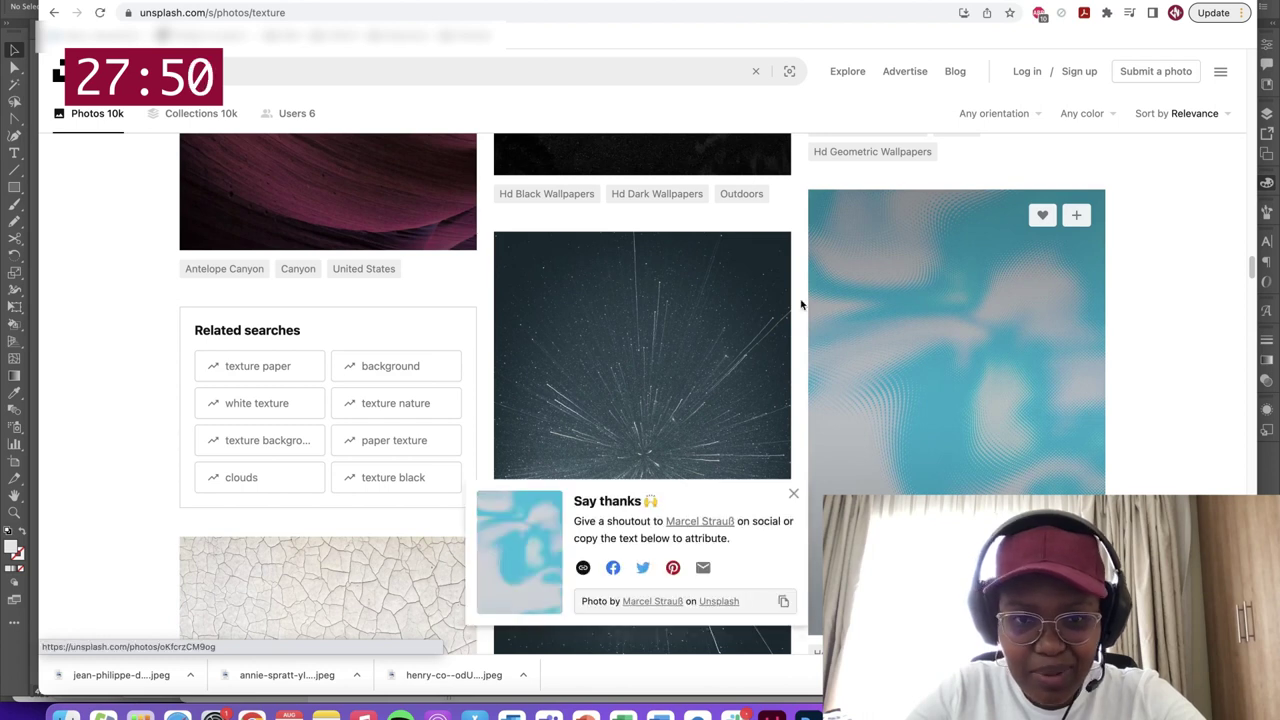
key("Return")
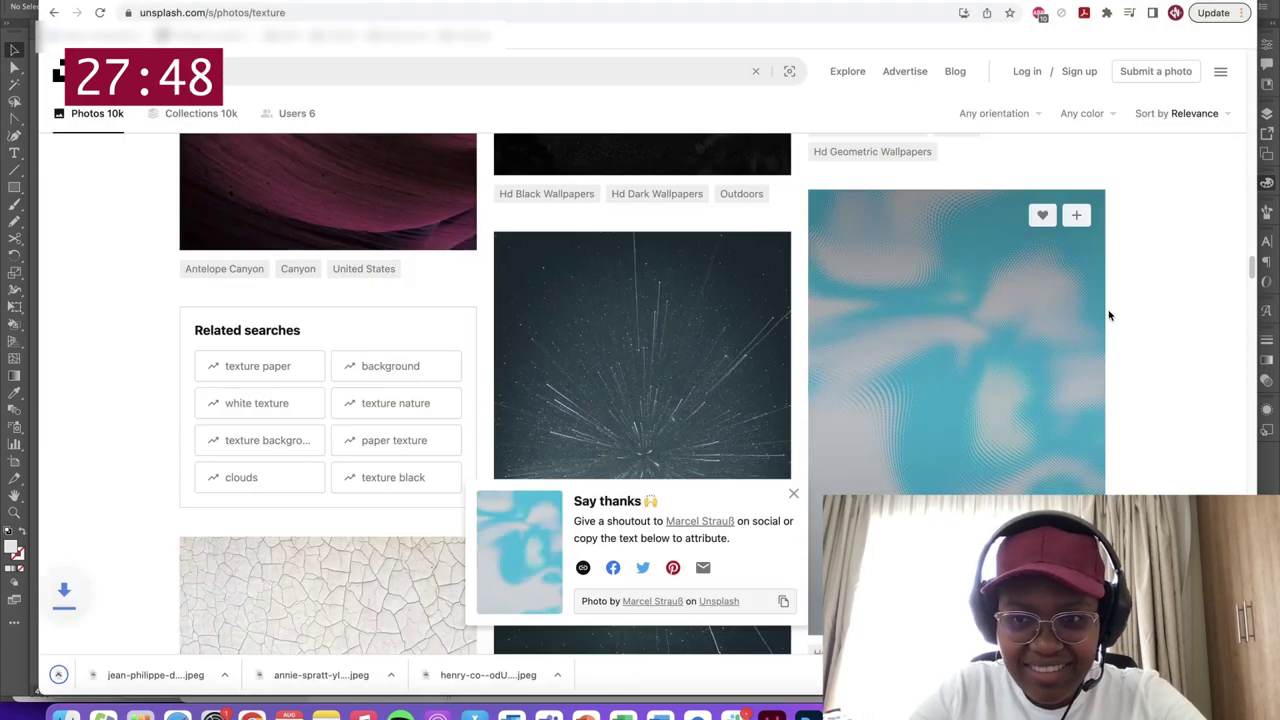
Look through more texture results and download the blue-green brushed paint texture into the References folder
scroll(1151, 315, "down", 10)
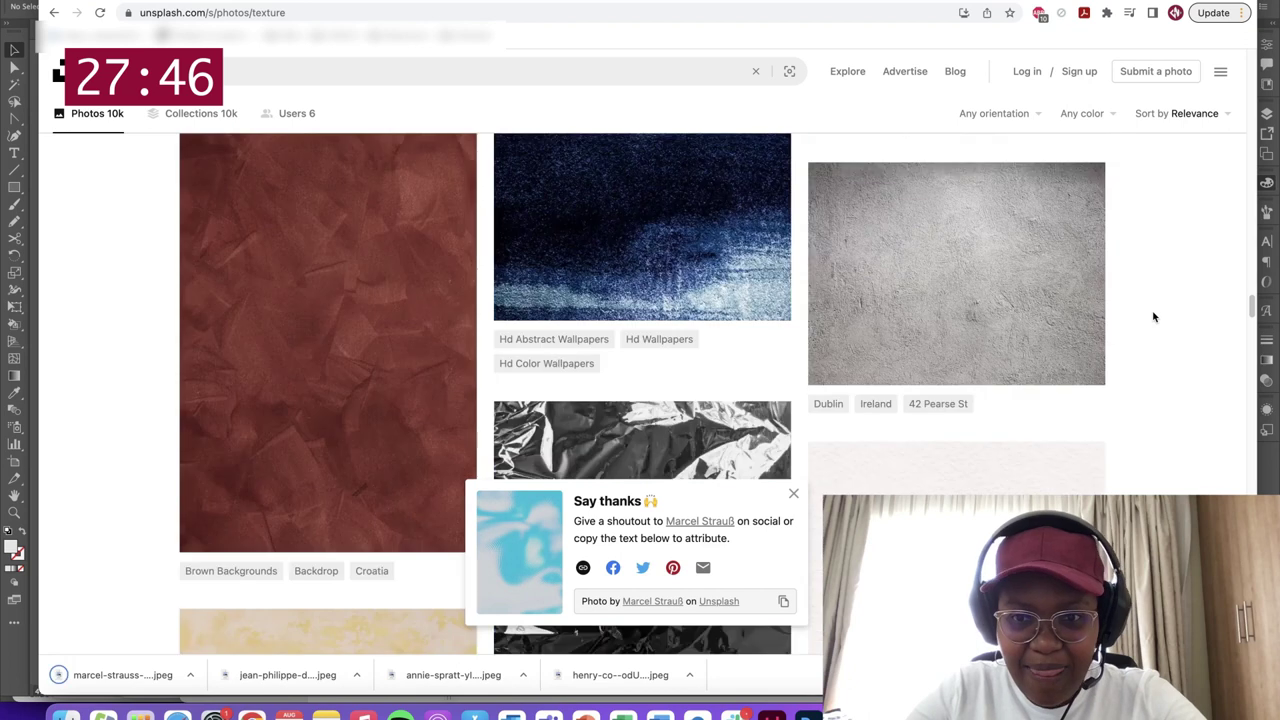
scroll(1153, 317, "down", 3)
scroll(1153, 317, "down", 3)
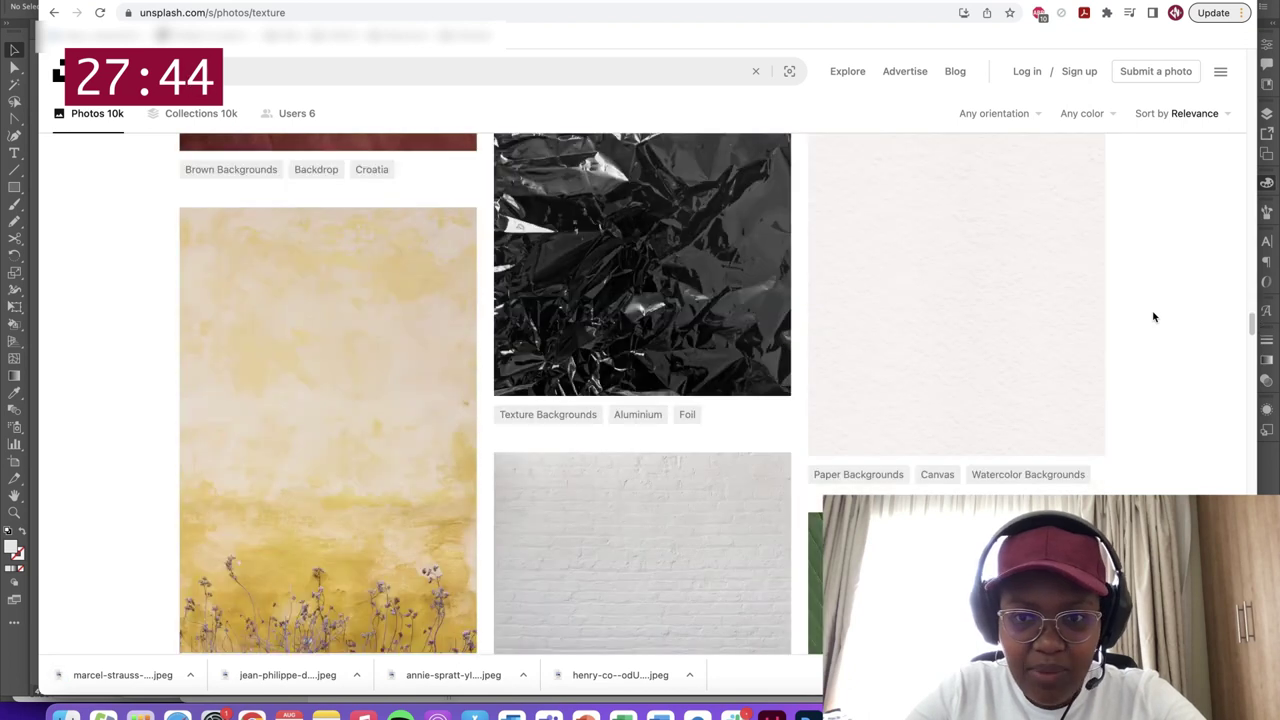
scroll(1153, 317, "down", 8)
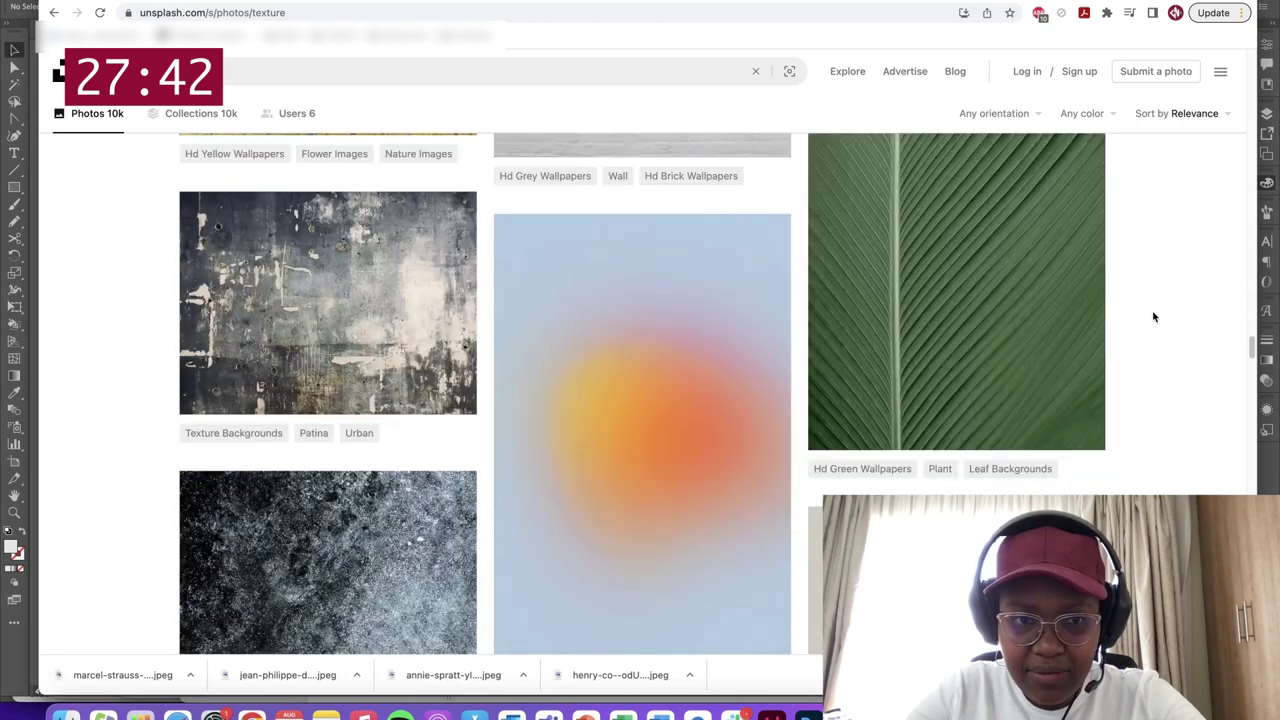
scroll(1153, 317, "down", 12)
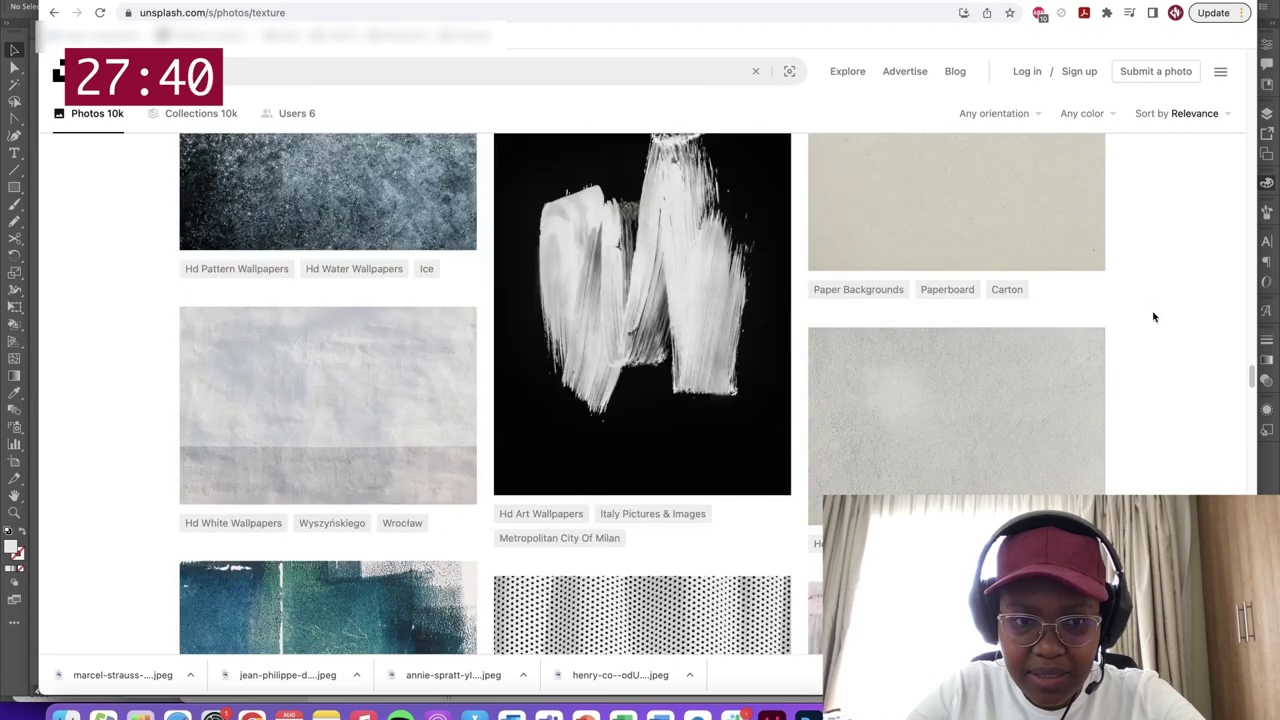
scroll(1153, 317, "down", 13)
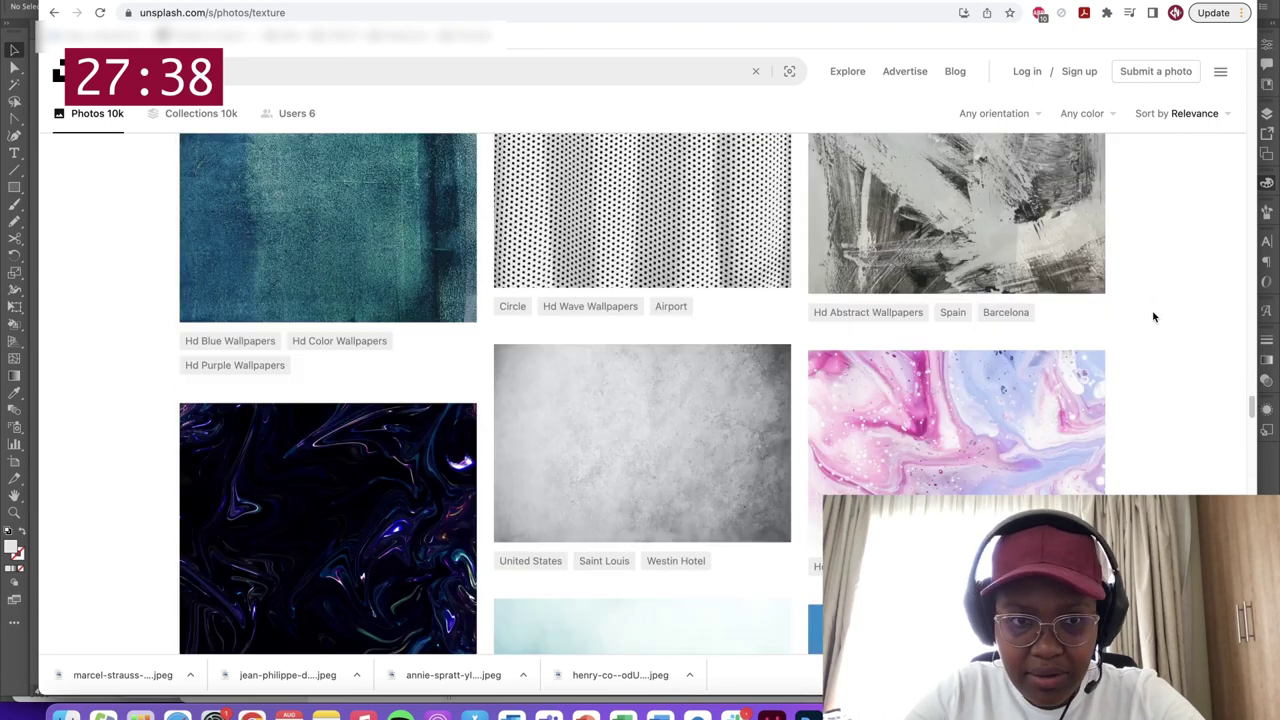
scroll(1153, 317, "down", 3)
scroll(1153, 317, "up", 7)
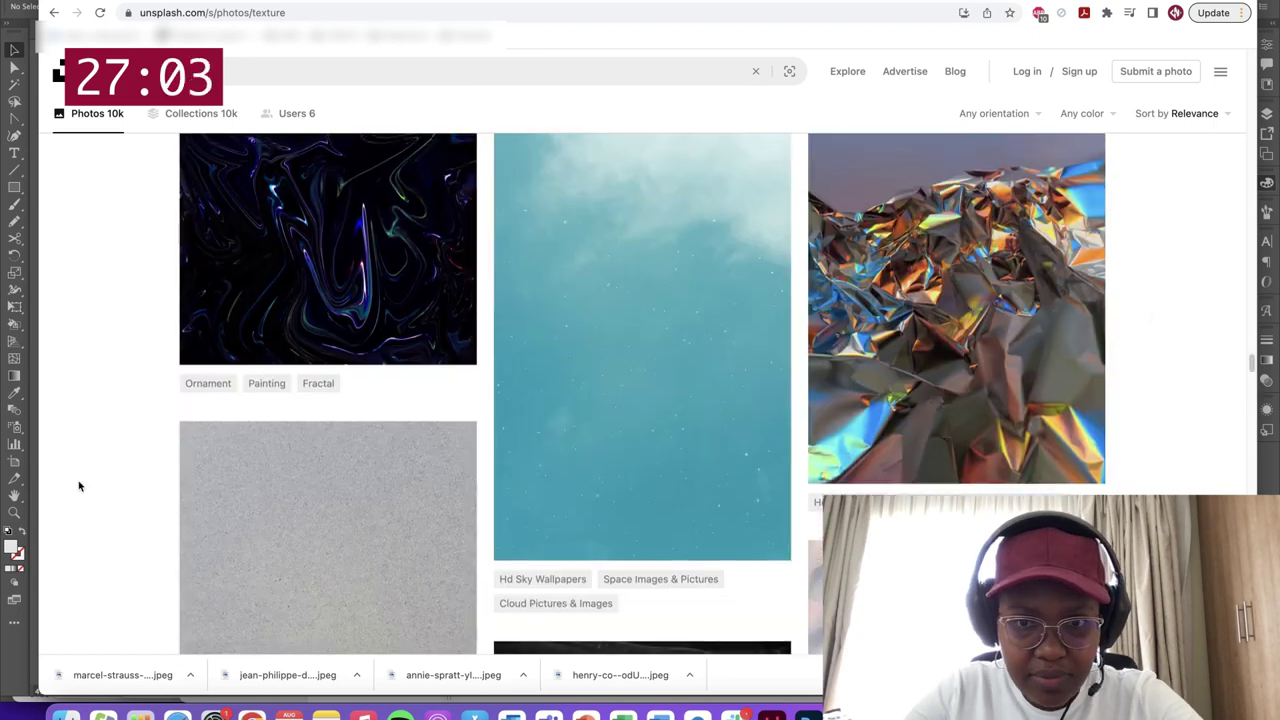
scroll(77, 486, "up", 13)
scroll(296, 465, "down", 6)
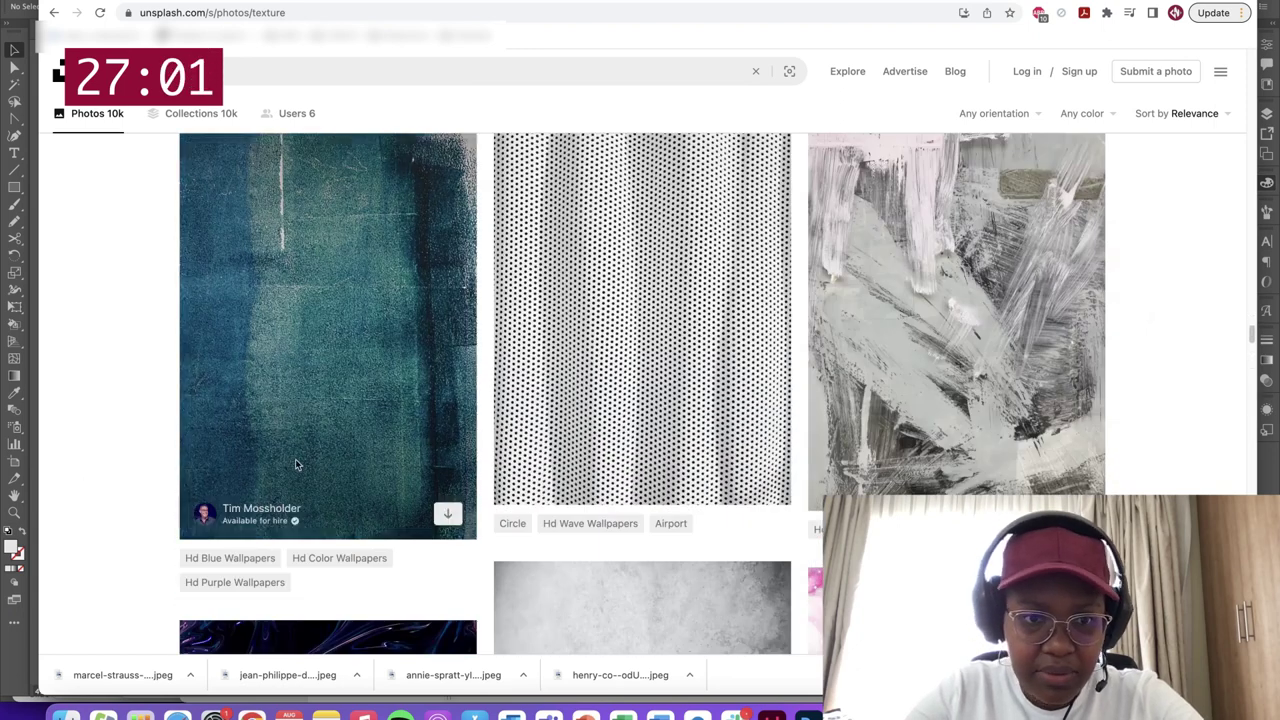
left_click(447, 513)
key("Return")
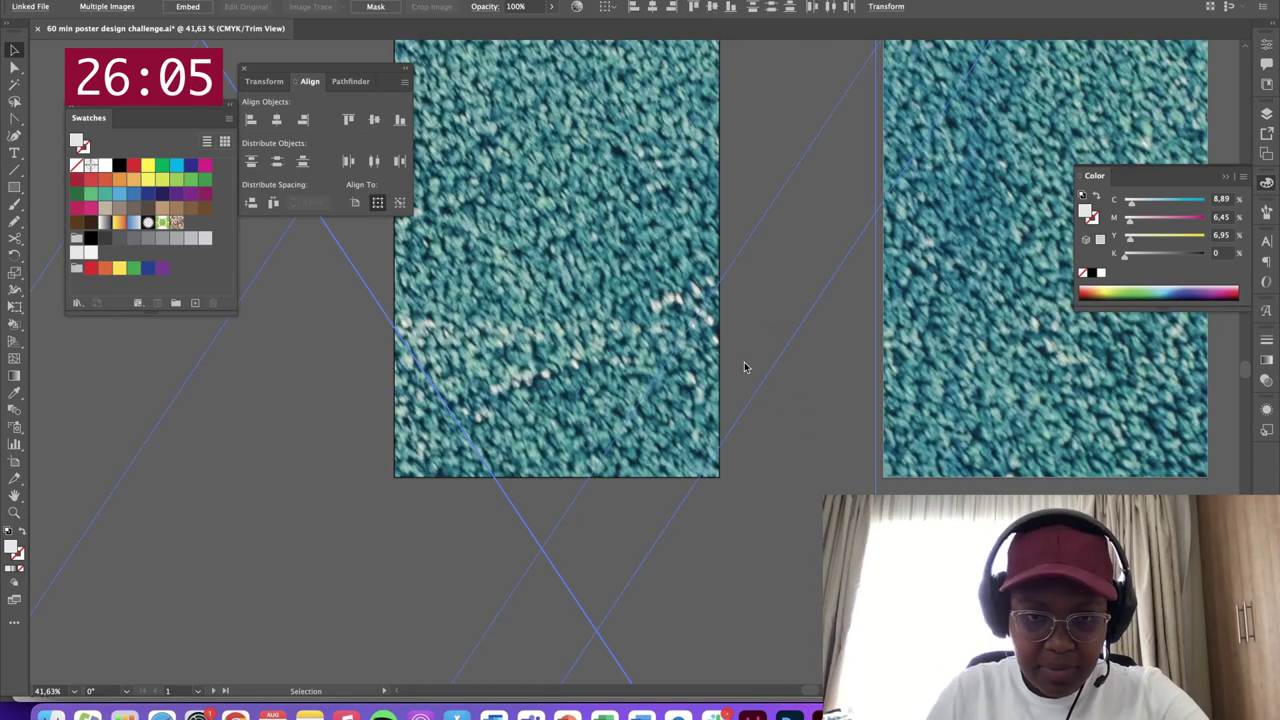
Switch to Adobe Illustrator and turn off Trim View to show the whole placed blue-green texture beyond the artboards
scroll(599, 333, "down", 3)
scroll(599, 330, "down", 3)
left_click(598, 323)
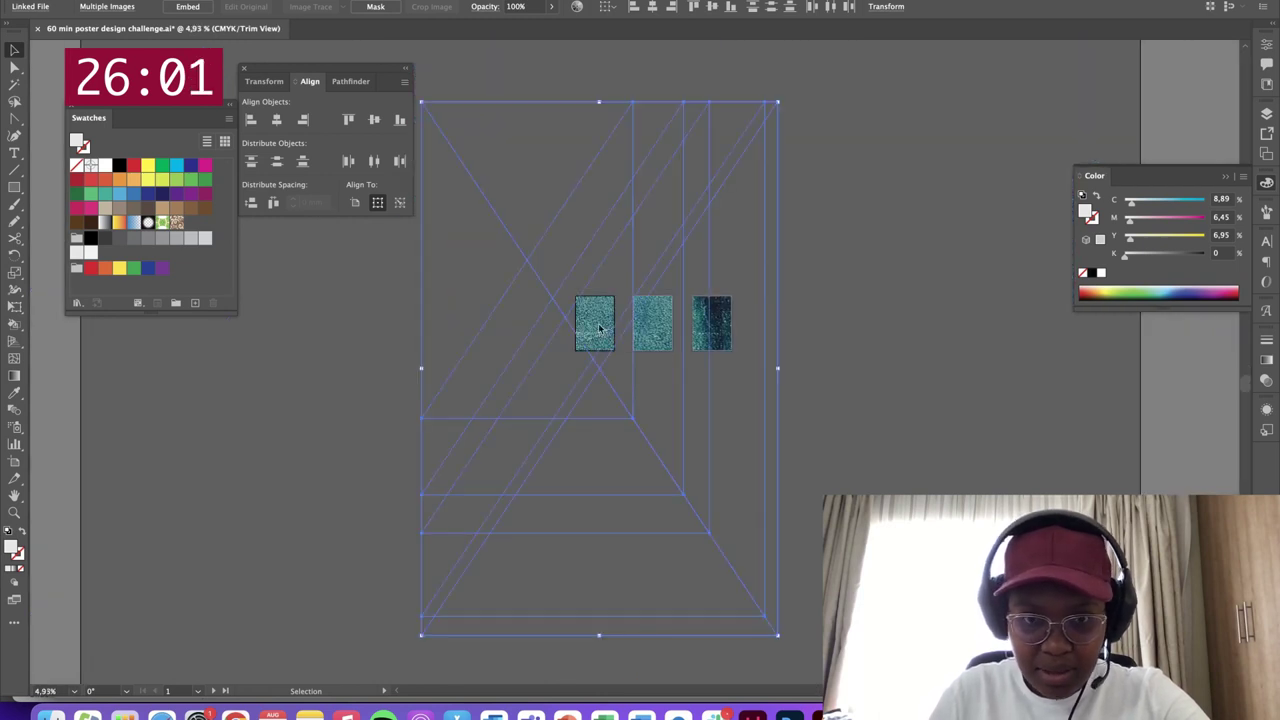
left_click_drag(609, 307, 609, 320)
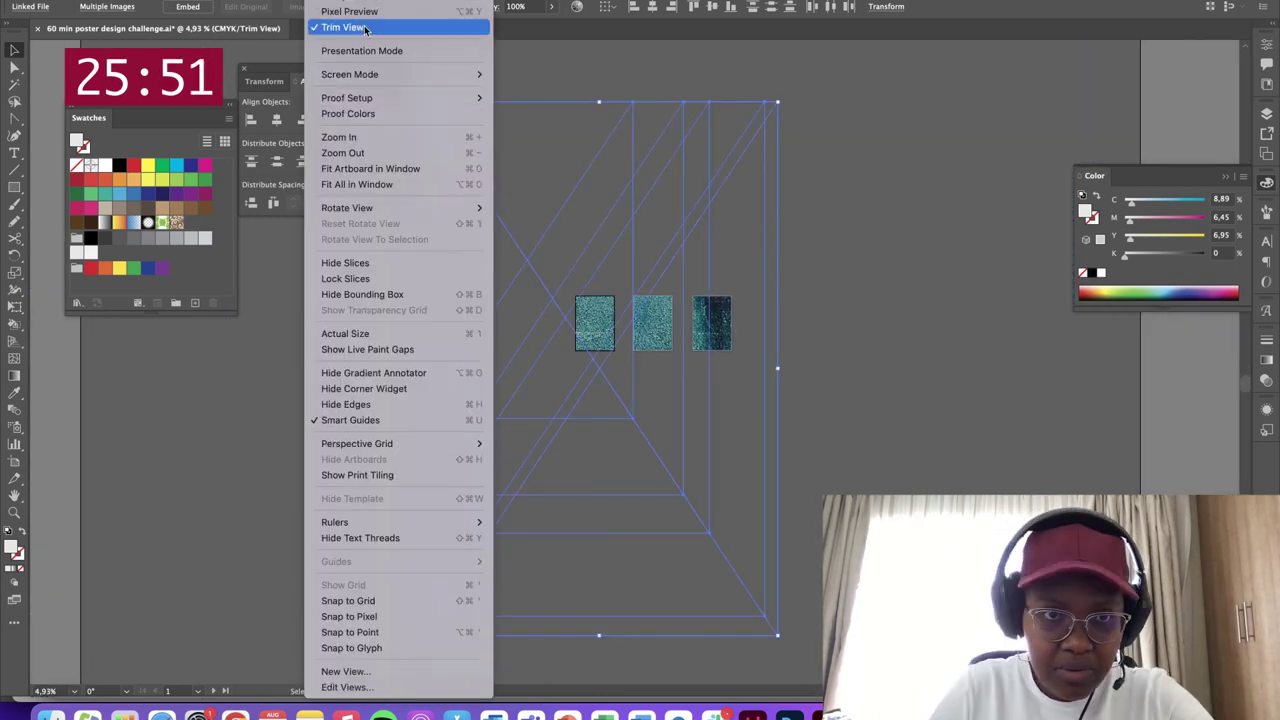
left_click(364, 48)
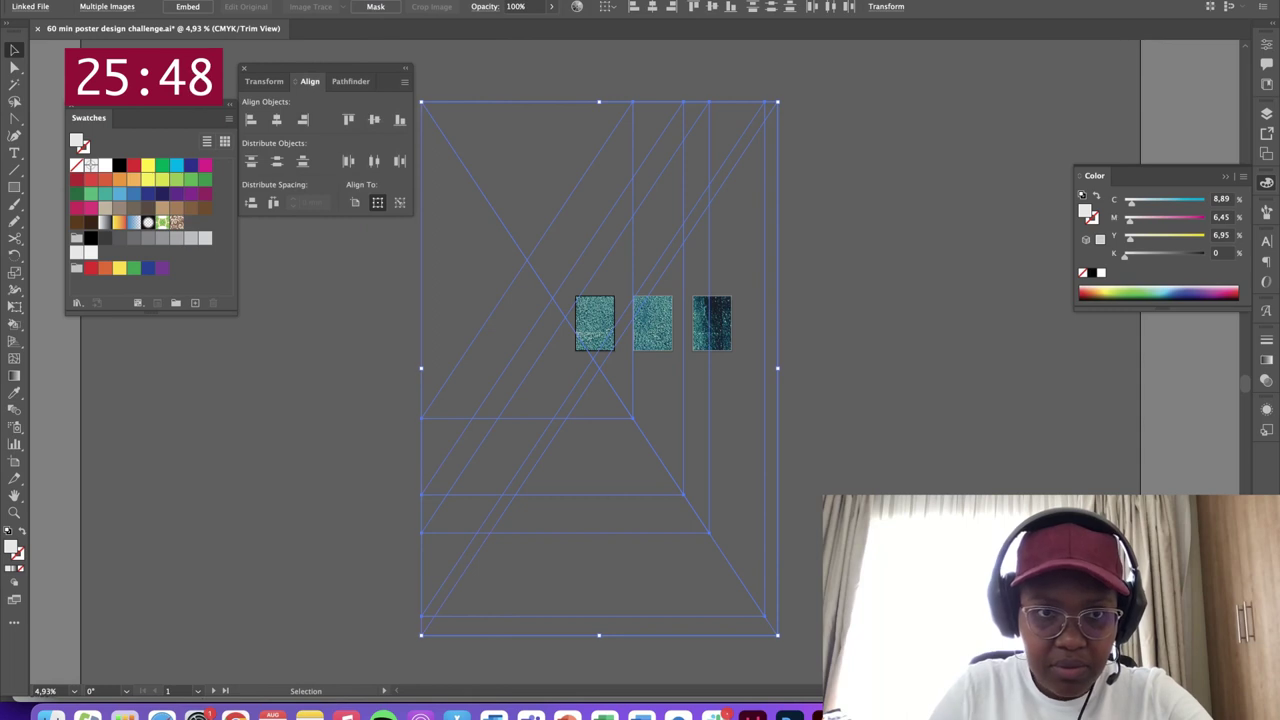
key("super+y")
Scale the blue-green texture down proportionally to about 533 × 799 mm and move it below the three posters
left_click_drag(779, 101, 519, 424)
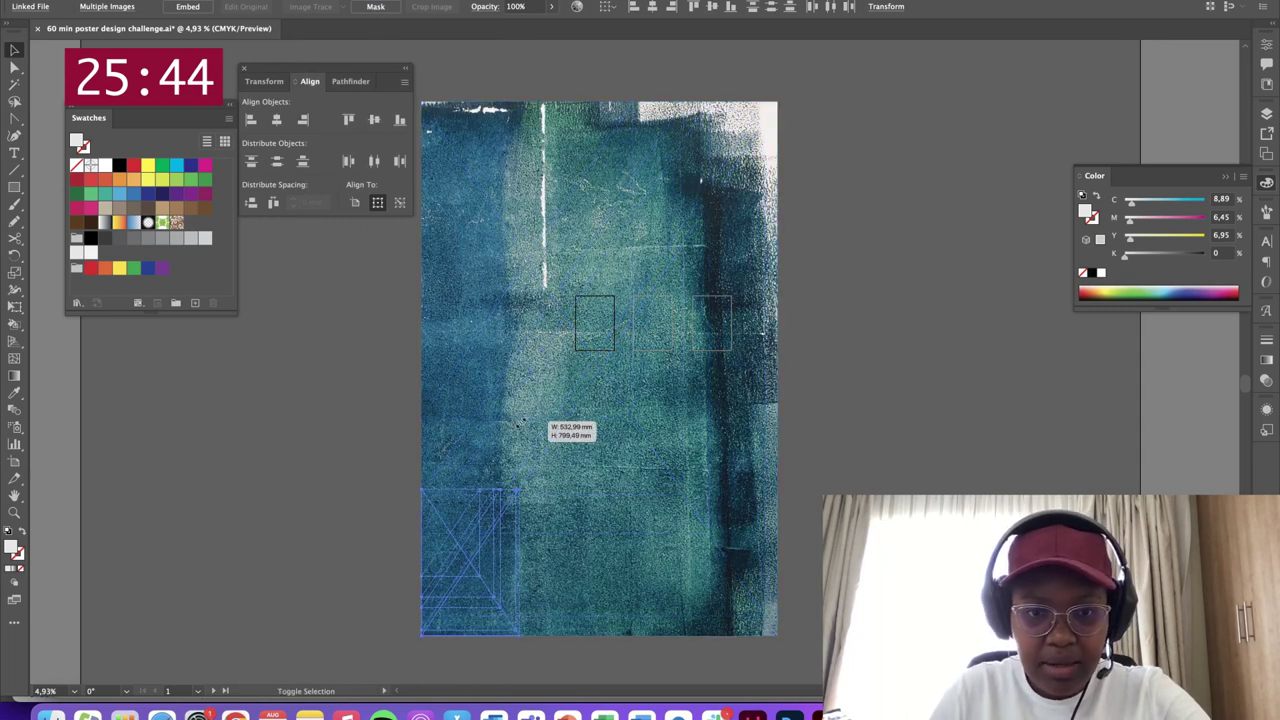
left_click_drag(530, 468, 532, 466)
left_click_drag(484, 540, 645, 410)
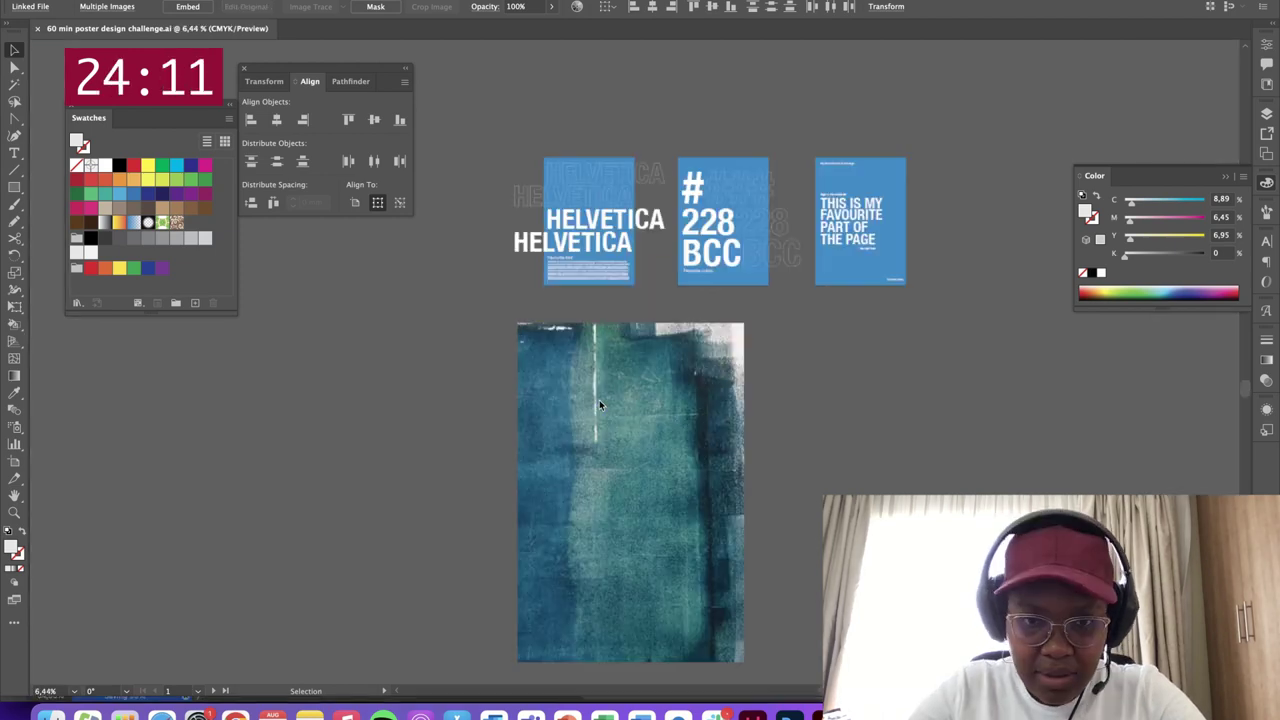
scroll(599, 404, "up", 3)
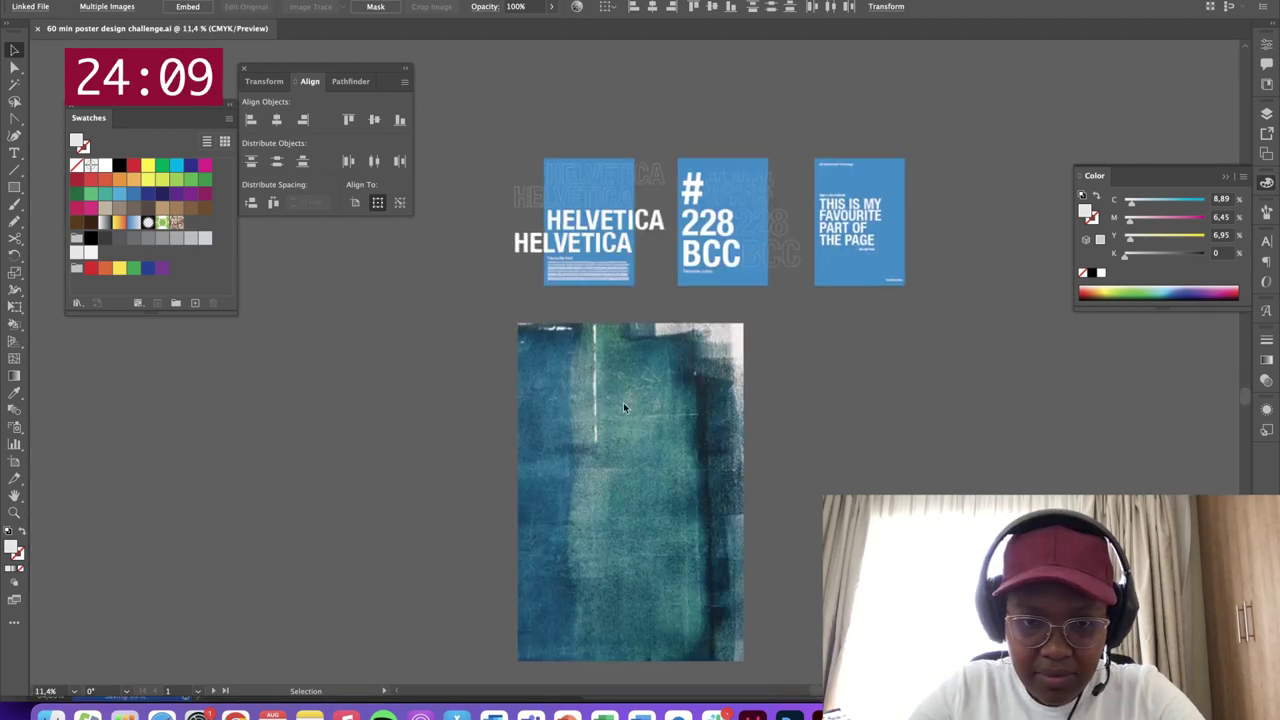
left_click(649, 427)
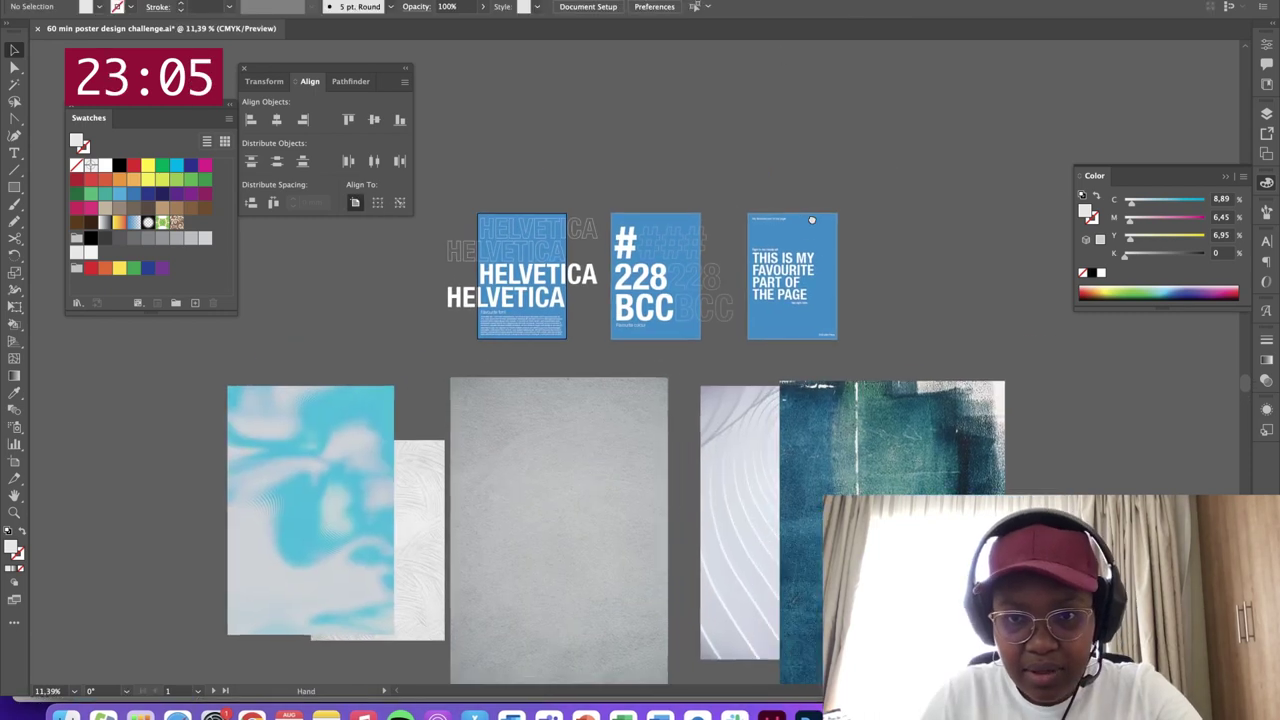
Move the blue-green texture up beside the third poster and shrink both it and the white curved-line texture
scroll(640, 450, "up", 1)
left_click_drag(895, 480, 895, 395)
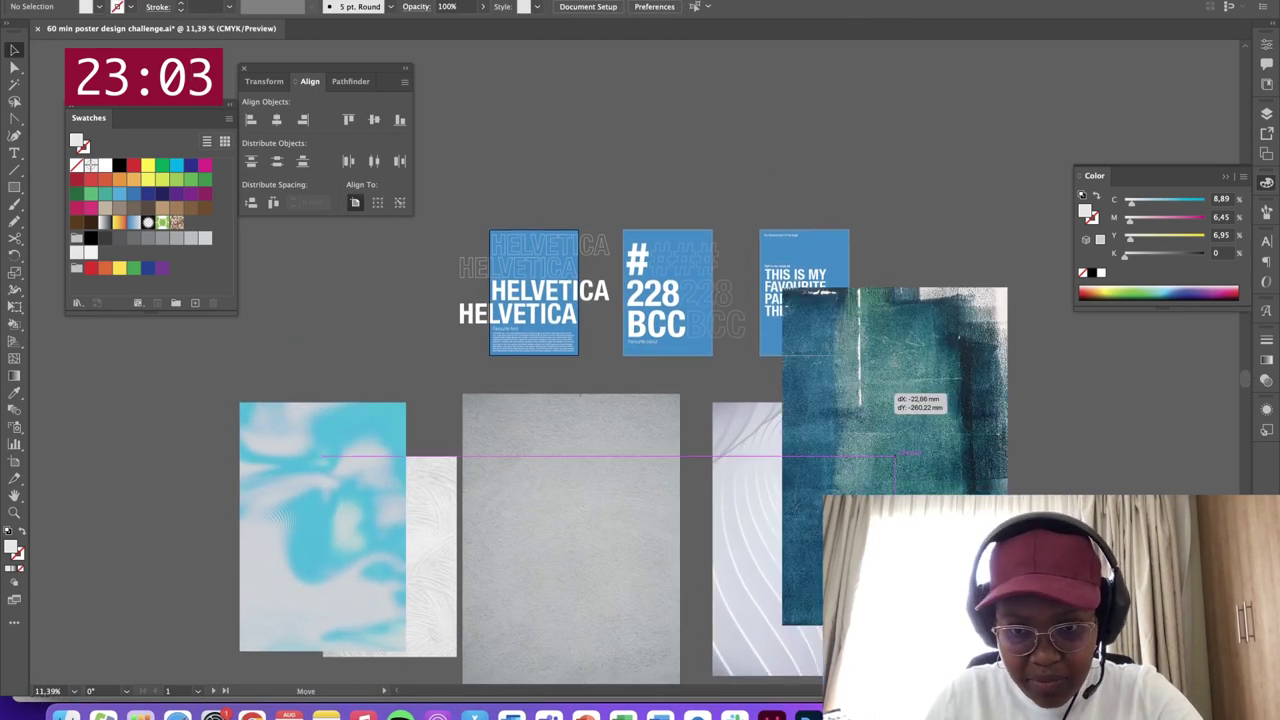
left_click_drag(895, 626, 896, 393)
left_click(820, 470)
left_click_drag(804, 665, 804, 463)
Shrink the plain grey, swirled plaster and cyan halftone textures to roughly poster size and line them up below the posters
left_click(585, 521)
mouse_move(573, 395)
left_mouse_down()
mouse_move(581, 585)
mouse_move(677, 428)
mouse_move(705, 413)
left_mouse_up()
left_click_drag(443, 523, 614, 443)
left_click_drag(565, 572, 563, 503)
left_click_drag(363, 514, 443, 469)
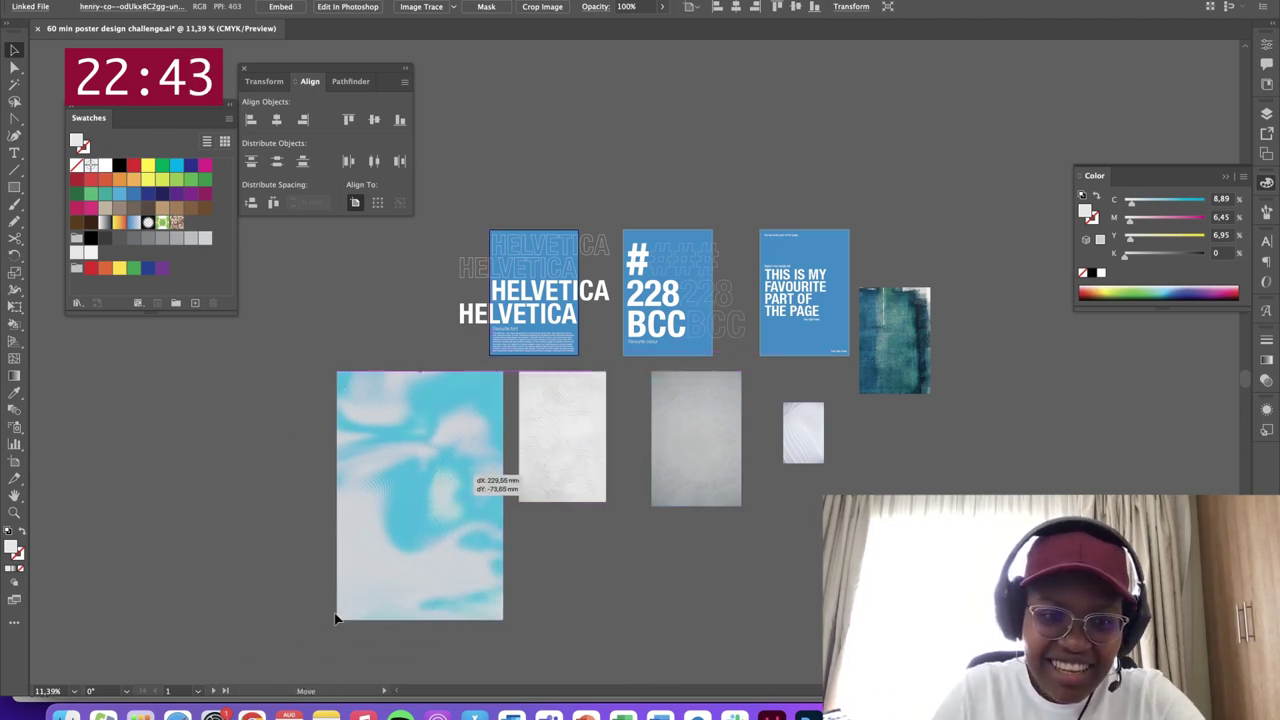
left_click_drag(420, 620, 422, 503)
left_click(756, 288)
Place the cyan halftone texture over the HELVETICA poster and scale it to extend slightly past the artboard on all sides
scroll(775, 300, "up", 5)
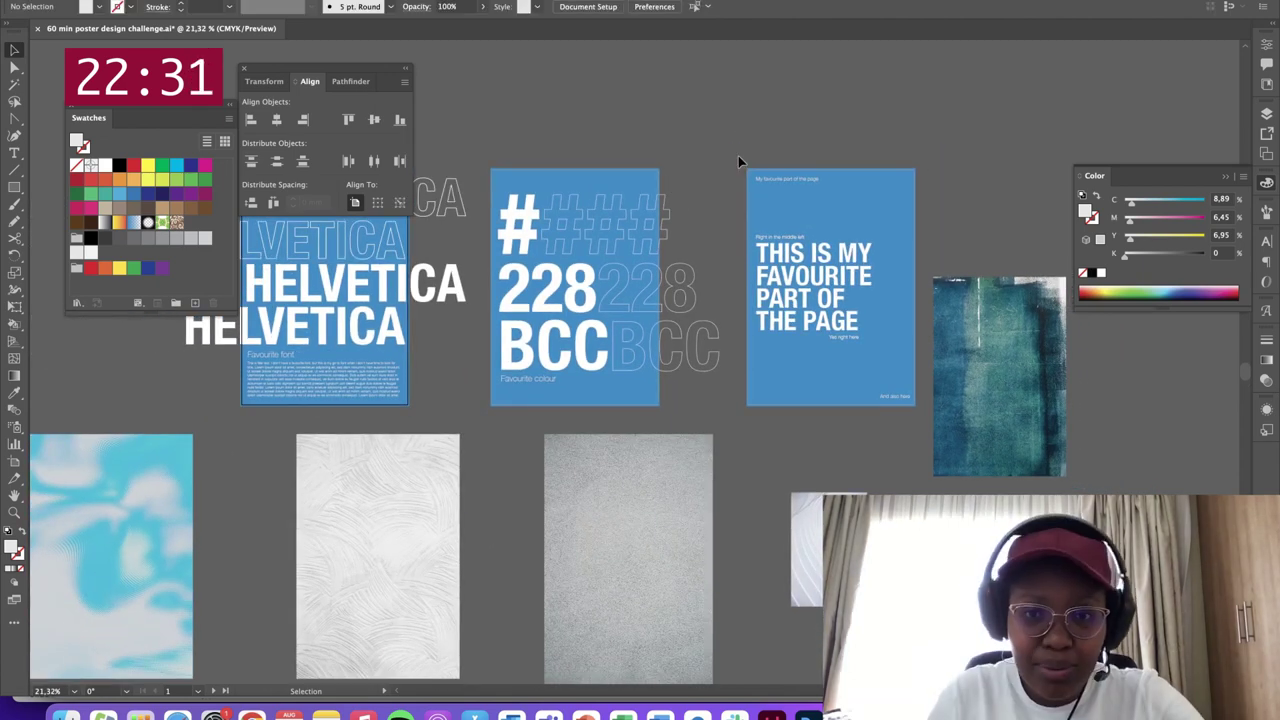
left_click_drag(981, 408, 1090, 425)
left_click_drag(235, 543, 515, 306)
left_click_drag(519, 304, 659, 415)
scroll(631, 420, "up", 3)
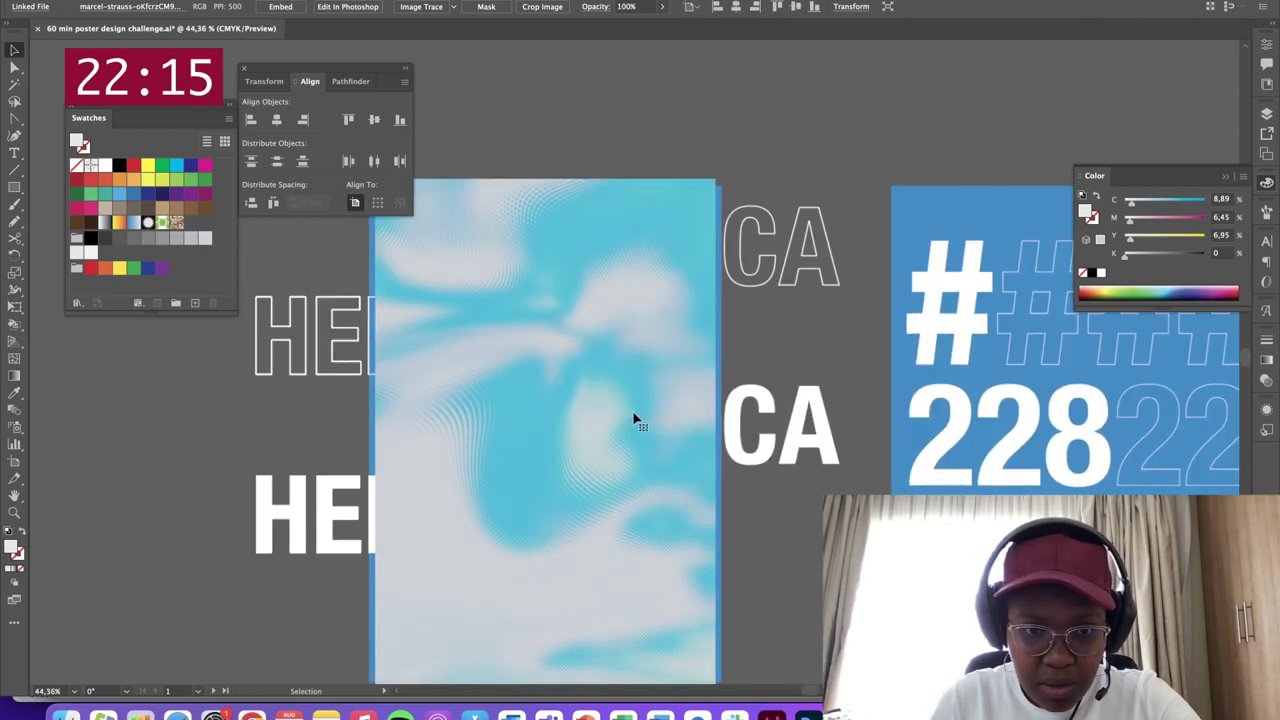
left_click_drag(736, 438, 738, 438)
left_click_drag(655, 408, 798, 269)
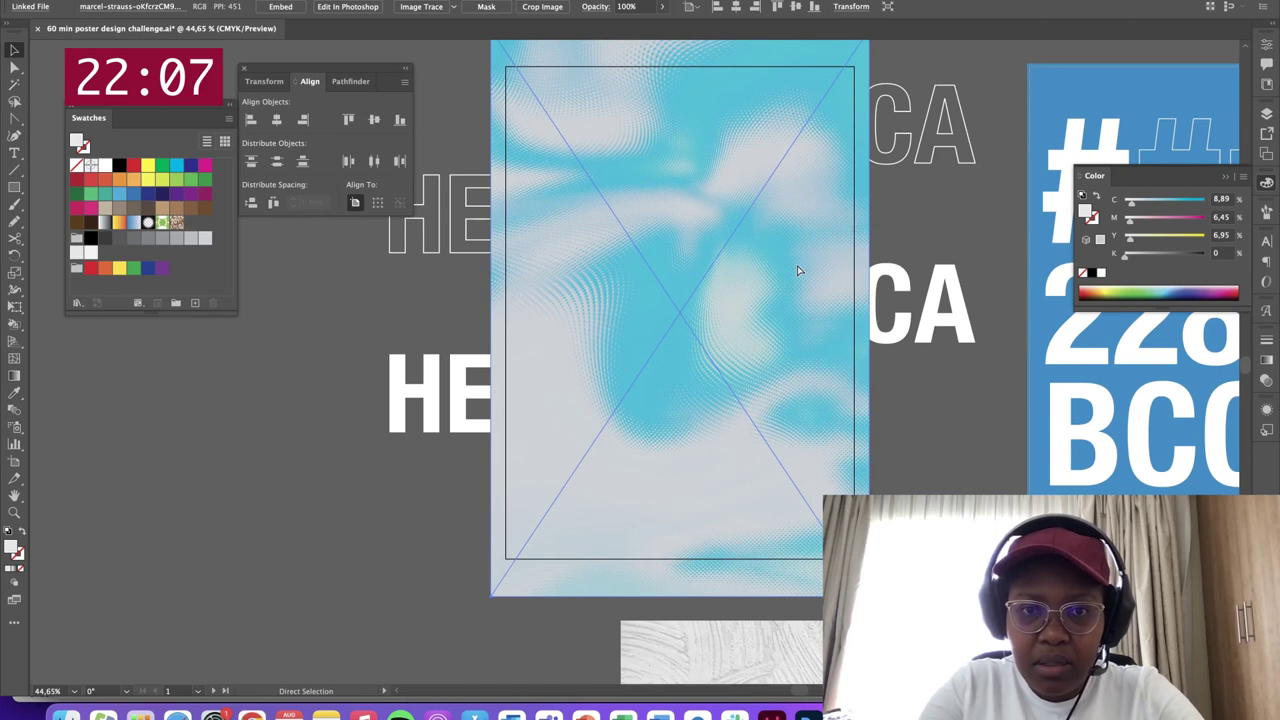
Embed the cyan halftone texture and layer it between the HELVETICA poster's text and its blue background
left_click(349, 61)
left_click_drag(673, 268, 617, 352)
left_click(703, 162)
left_click(793, 646)
key("super+shift+bracketleft")
left_click(788, 662)
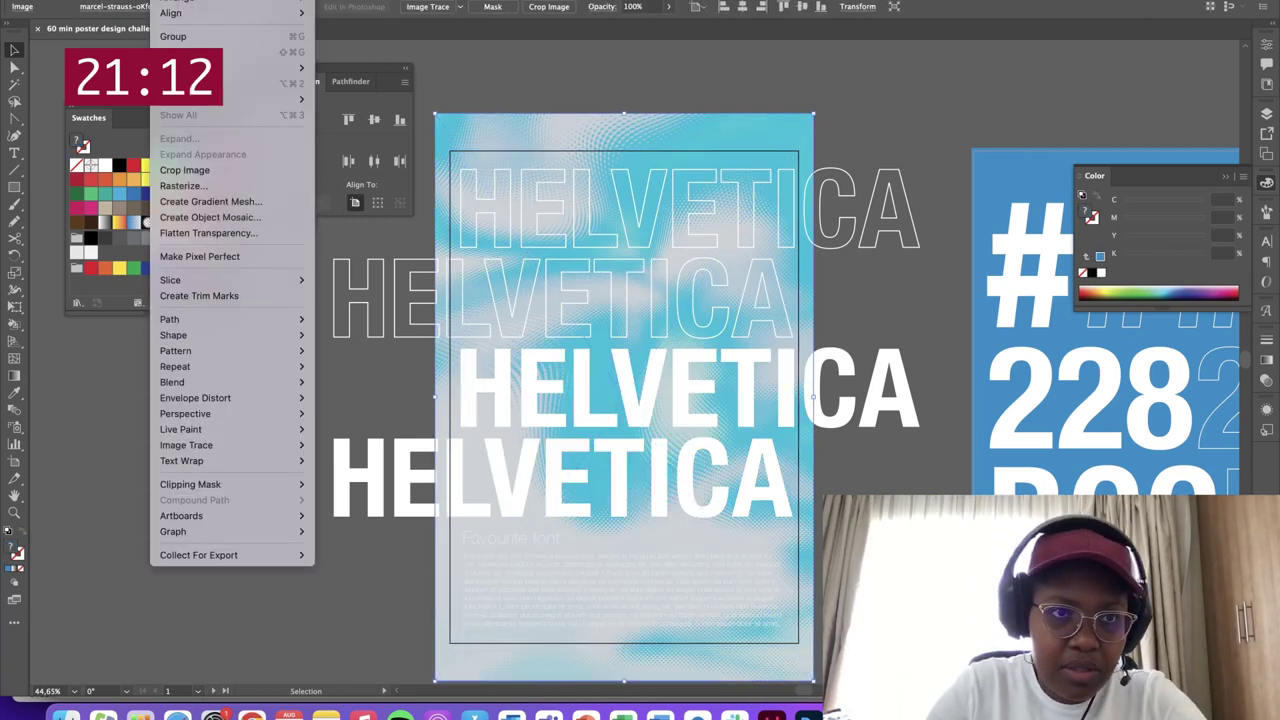
Convert the halftone texture on the HELVETICA poster to grayscale and set its blend mode to Darken
mouse_move(304, 241)
left_click(402, 359)
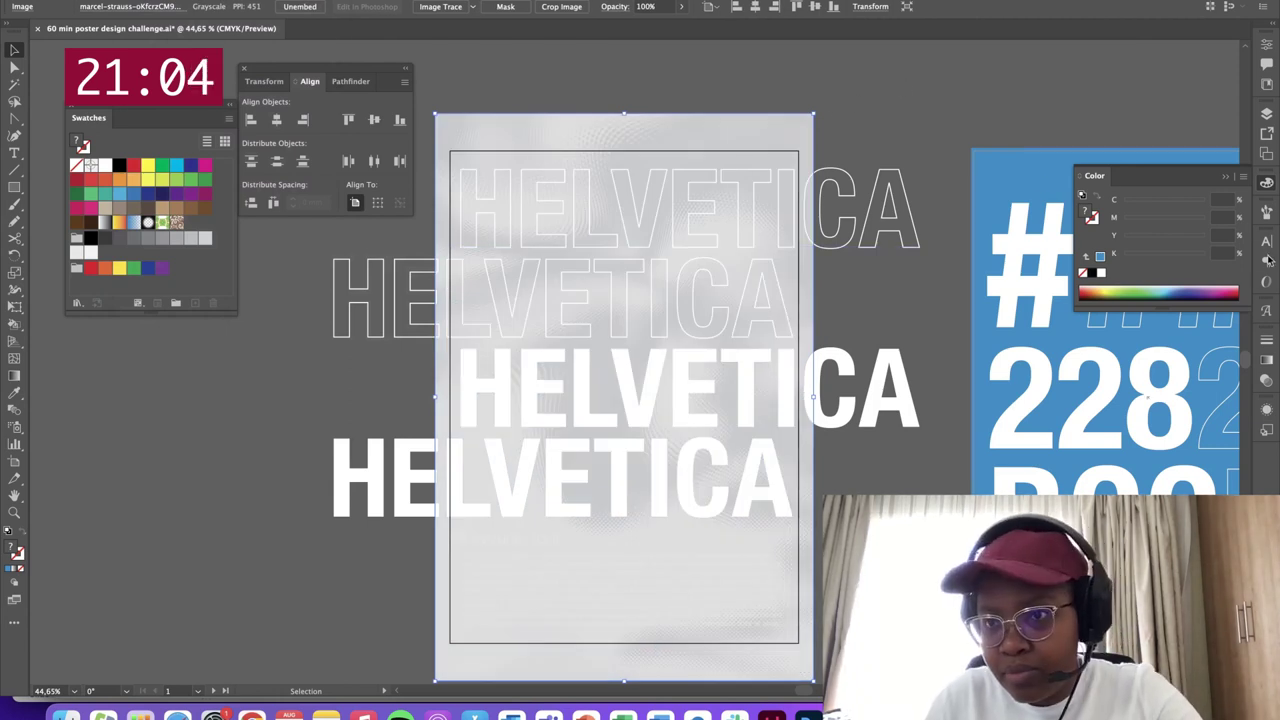
left_click(1266, 382)
left_click(1138, 355)
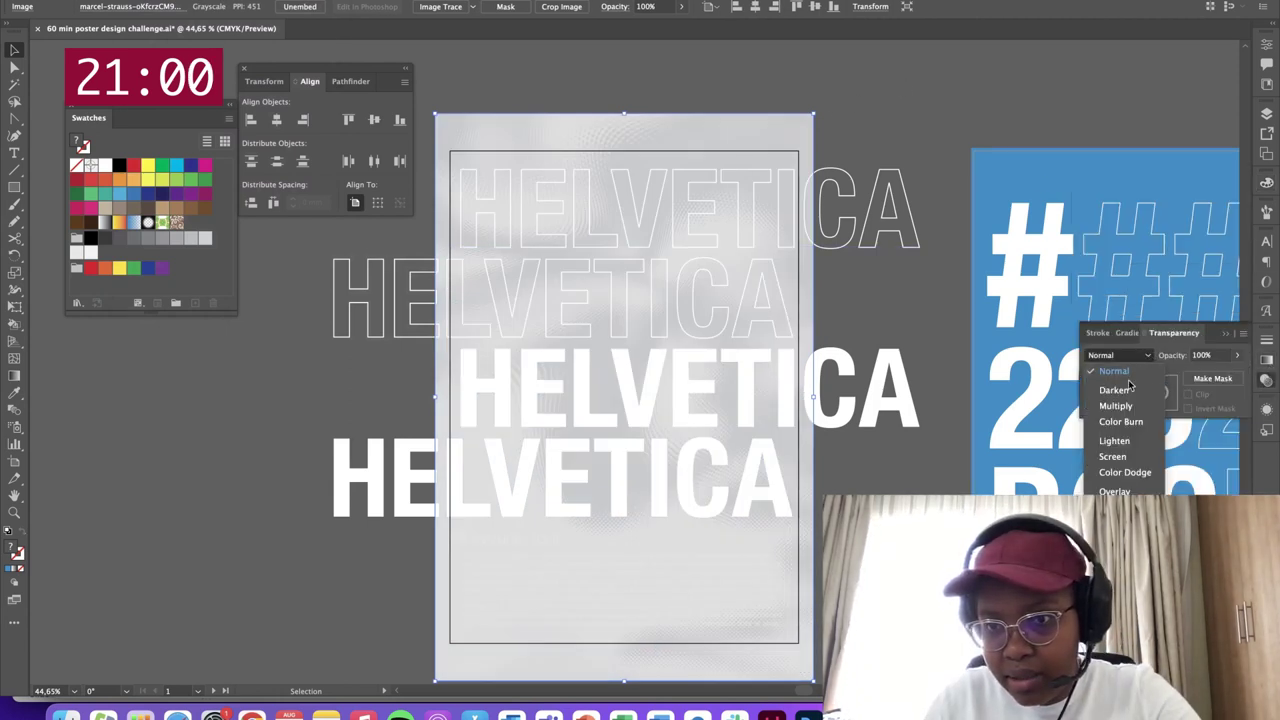
left_click(1130, 388)
Try the Multiply and Overlay blend modes on the HELVETICA poster's halftone texture, ending back on Darken
scroll(686, 492, "up", 3)
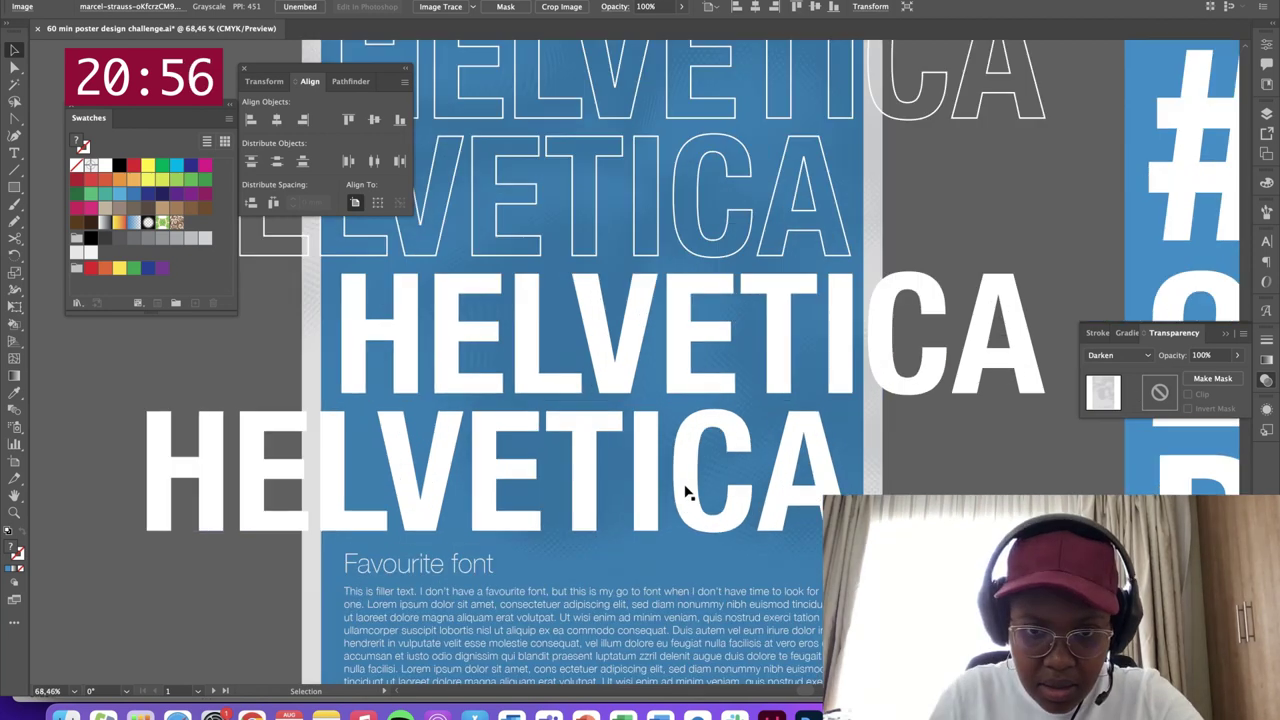
scroll(686, 492, "up", 3)
left_click_drag(671, 171, 784, 226)
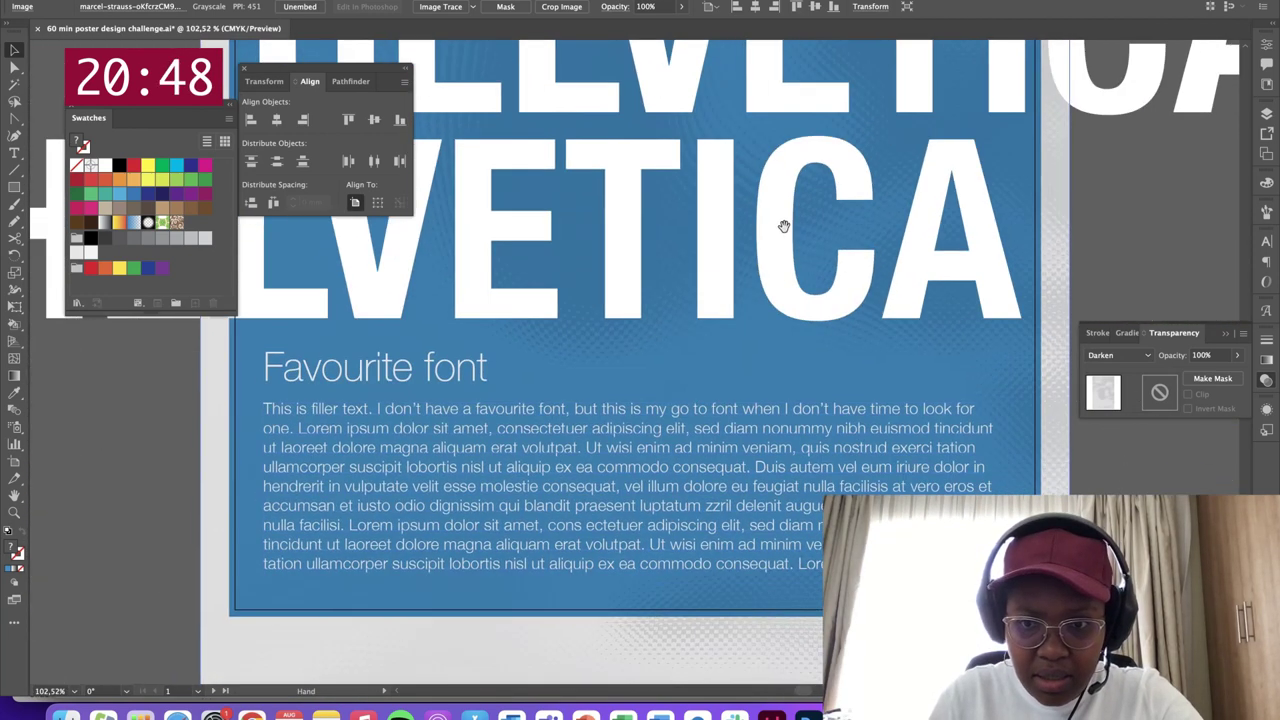
left_click(1120, 355)
left_click(1131, 402)
scroll(866, 429, "up", 10)
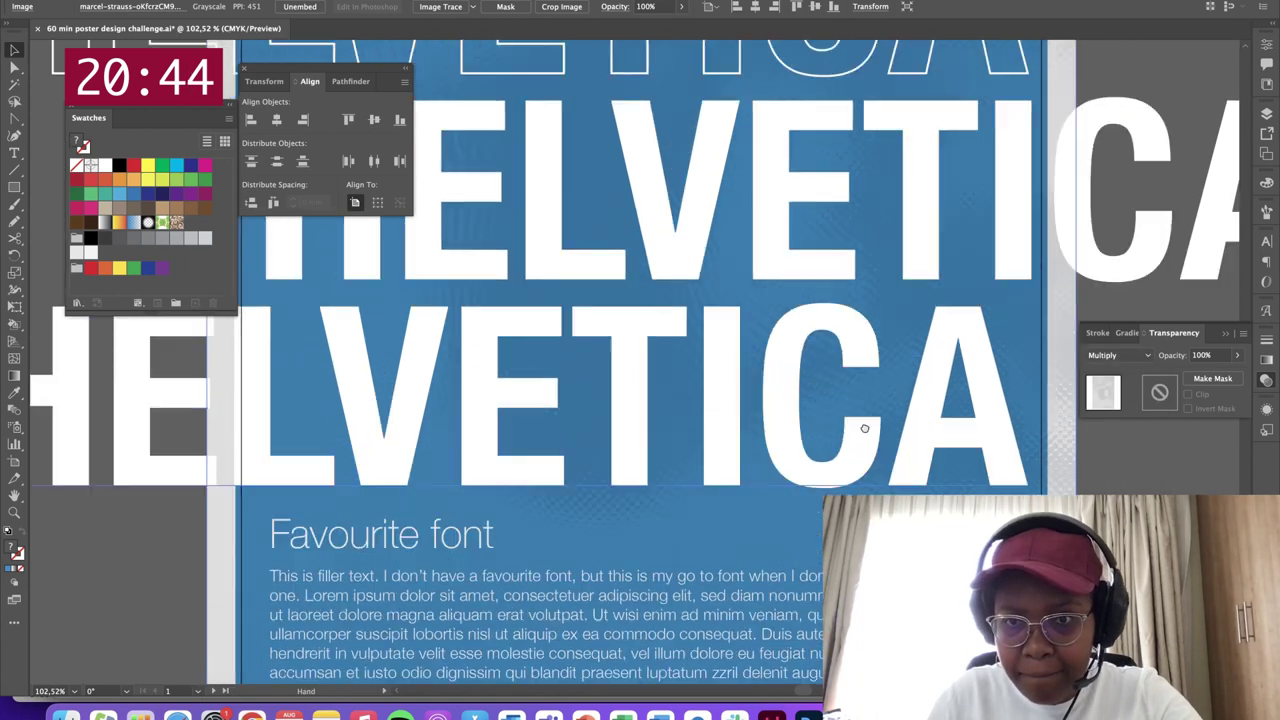
scroll(830, 390, "down", 8)
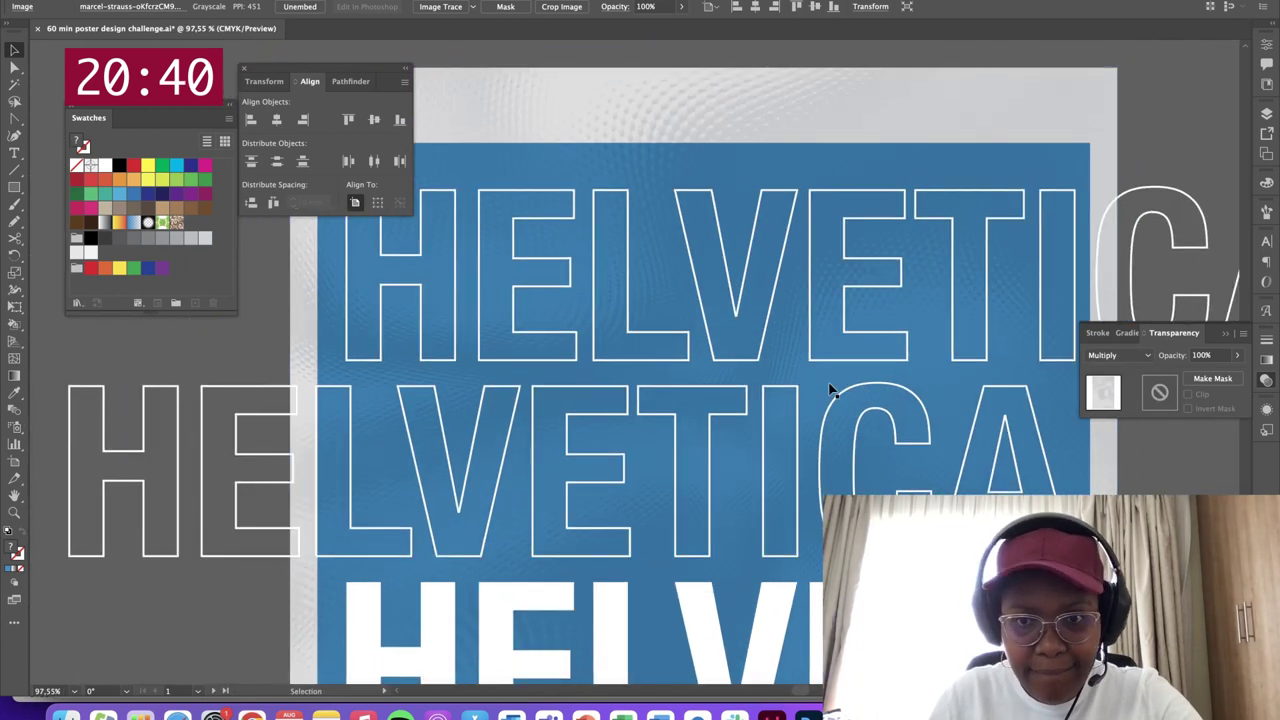
left_click_drag(897, 410, 682, 330)
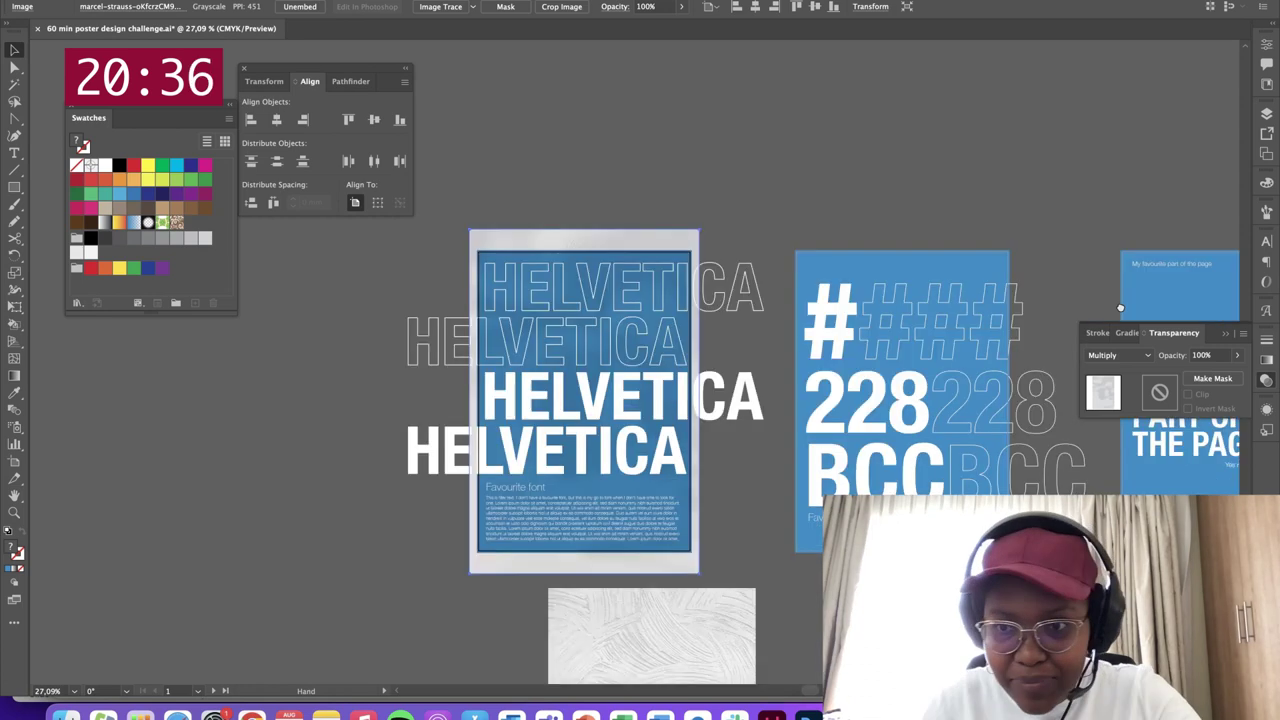
left_click_drag(1118, 307, 903, 222)
left_click(1145, 359)
left_click(1114, 491)
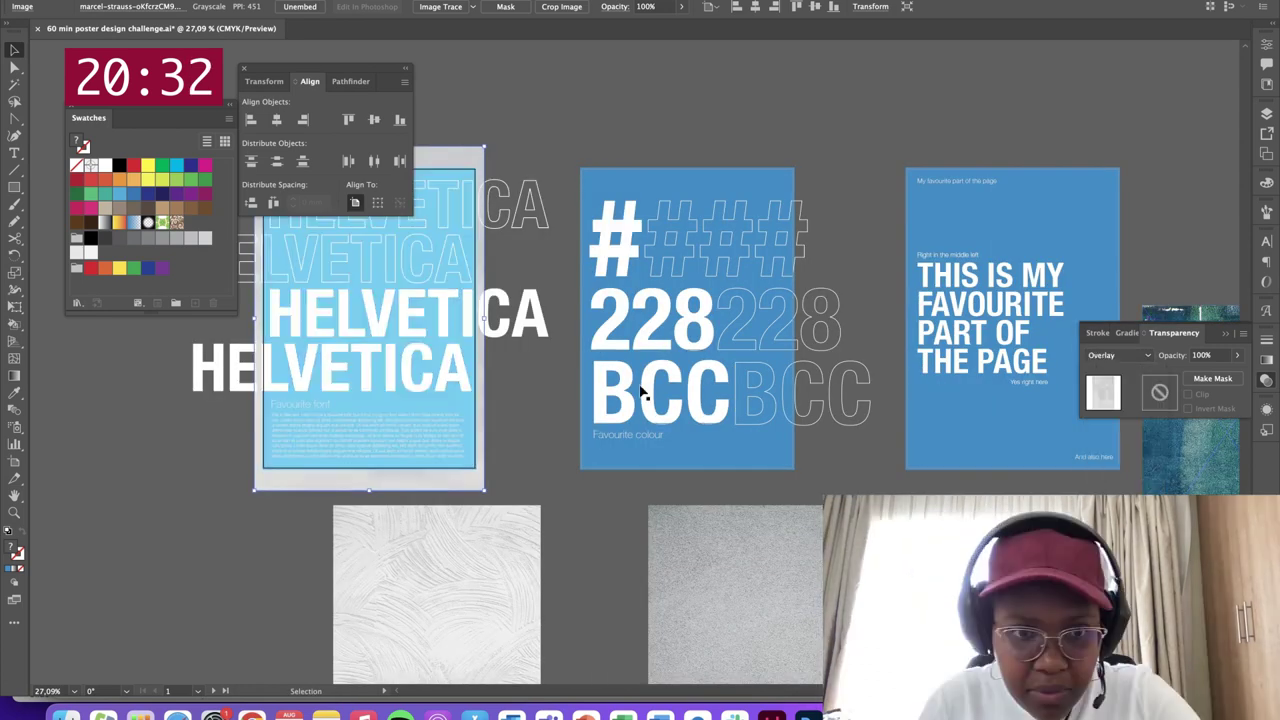
left_click(1120, 355)
left_click(1114, 390)
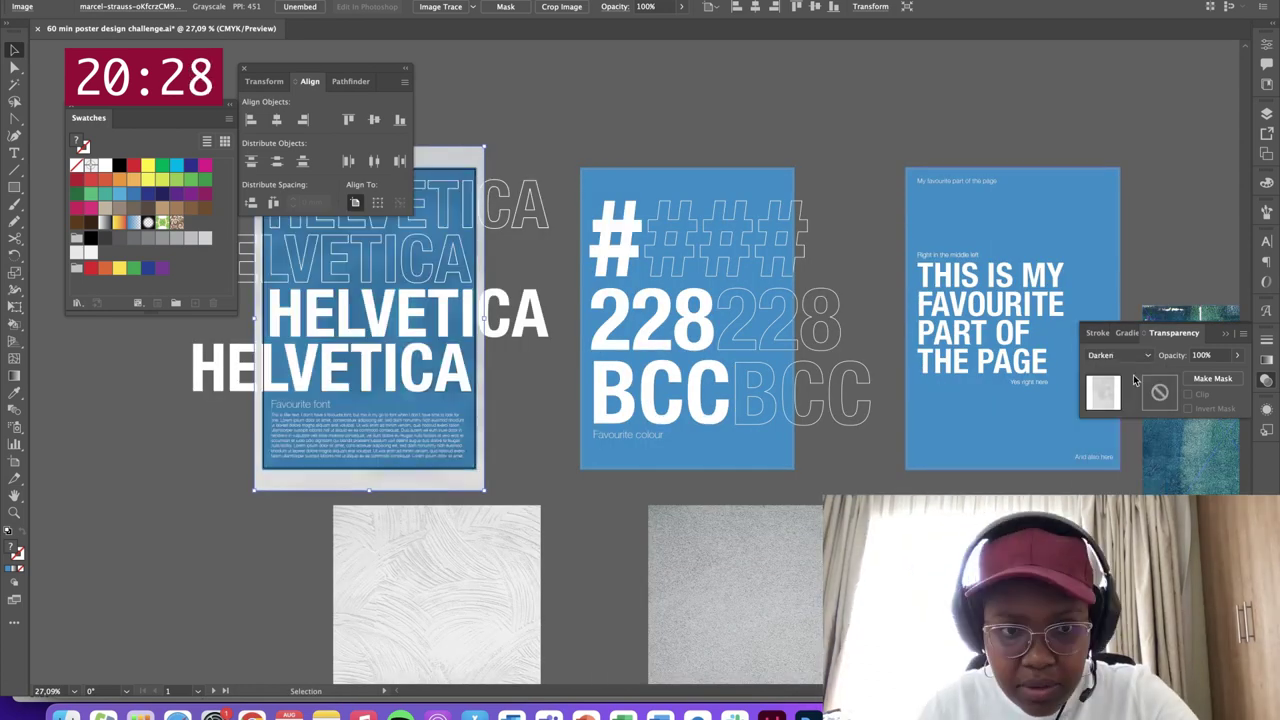
Embed the blue-green texture beside the third poster and convert it to grayscale
left_click(746, 148)
left_click_drag(806, 512, 658, 475)
left_click(287, 6)
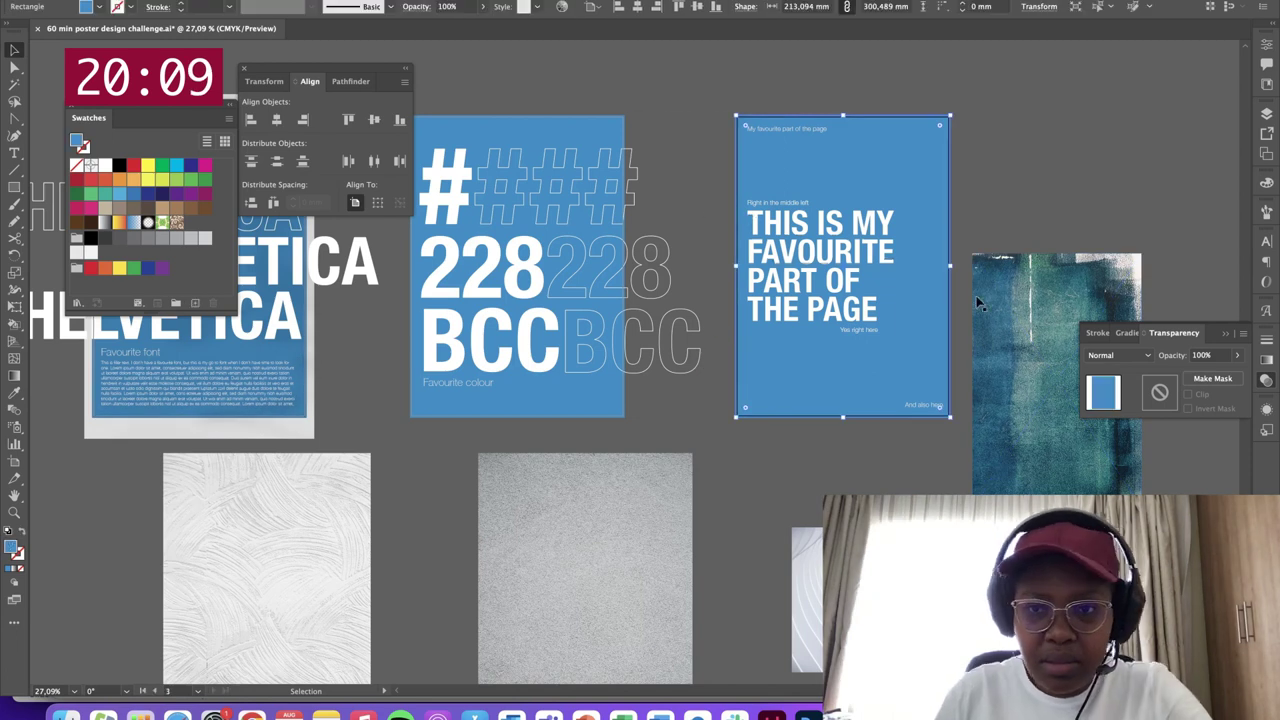
left_click(980, 302)
left_click(137, 1)
mouse_move(257, 241)
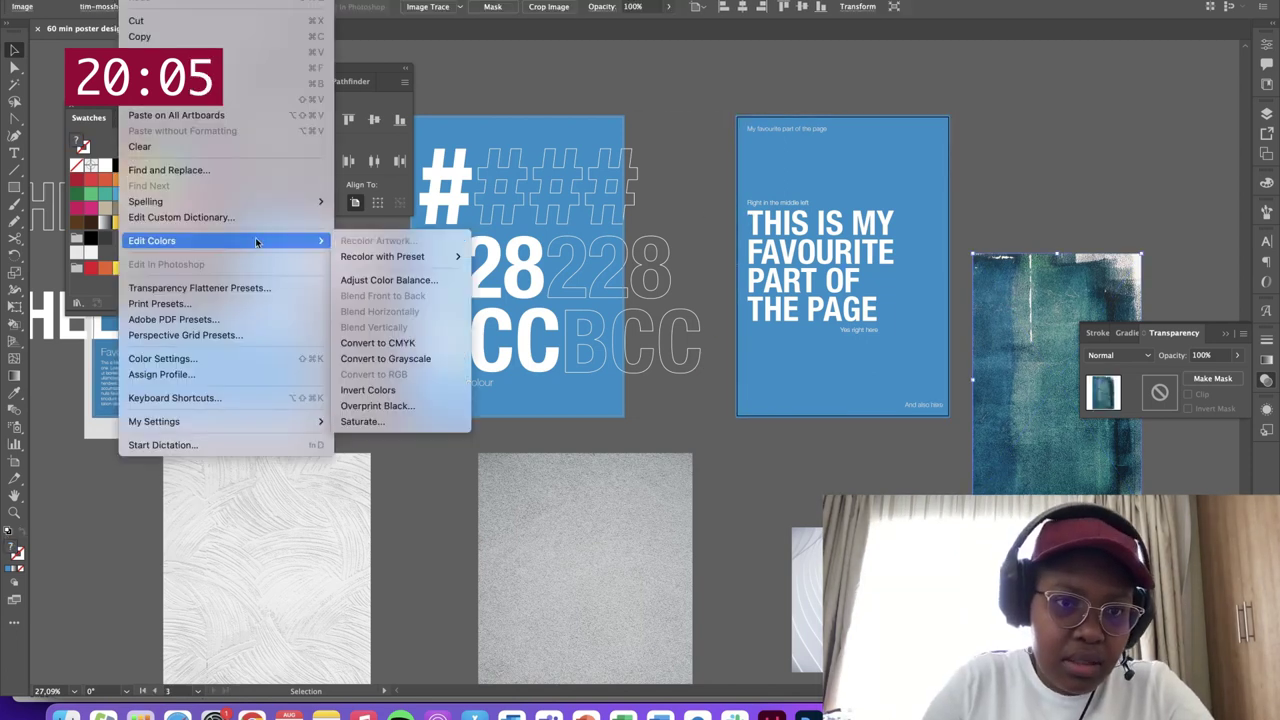
left_click(411, 359)
Fit the grayscale brushed texture over the 228 BCC poster and layer it between the text and the blue background
left_click_drag(1012, 385, 450, 192)
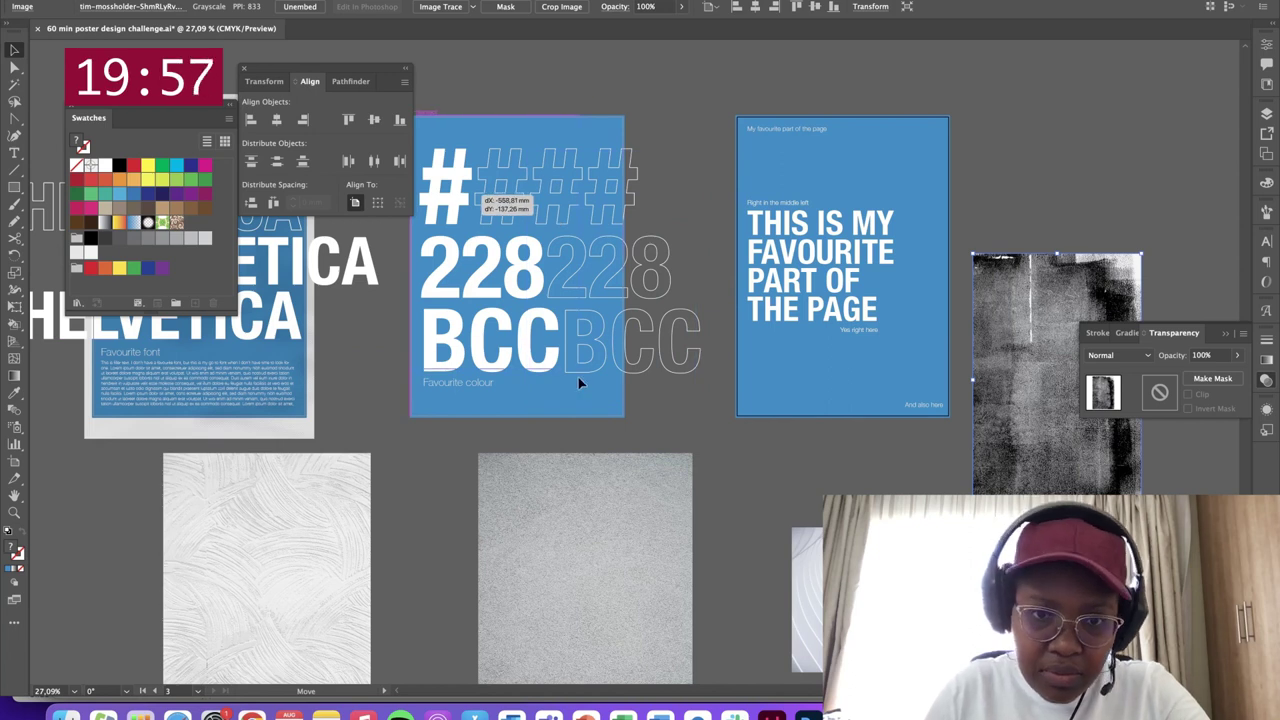
left_click_drag(578, 379, 578, 366)
mouse_move(633, 426)
left_mouse_down()
mouse_move(652, 438)
mouse_move(630, 442)
left_mouse_up()
key("super+shift+bracketleft")
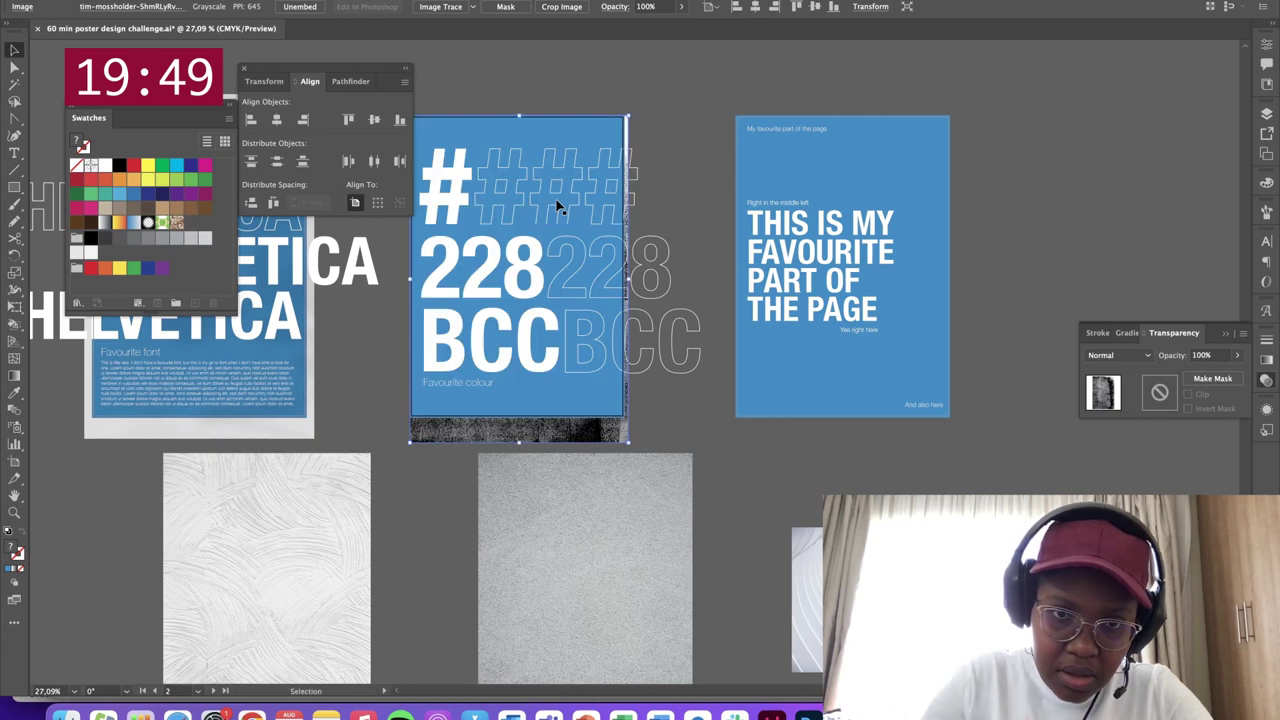
left_click(557, 128)
key("super+shift+bracketleft")
left_click(699, 73)
Set the blend mode of the 228 BCC poster's brushed texture to Darken
left_click(554, 140)
left_click_drag(588, 286, 753, 358)
scroll(749, 370, "up", 5)
left_click_drag(662, 174, 723, 208)
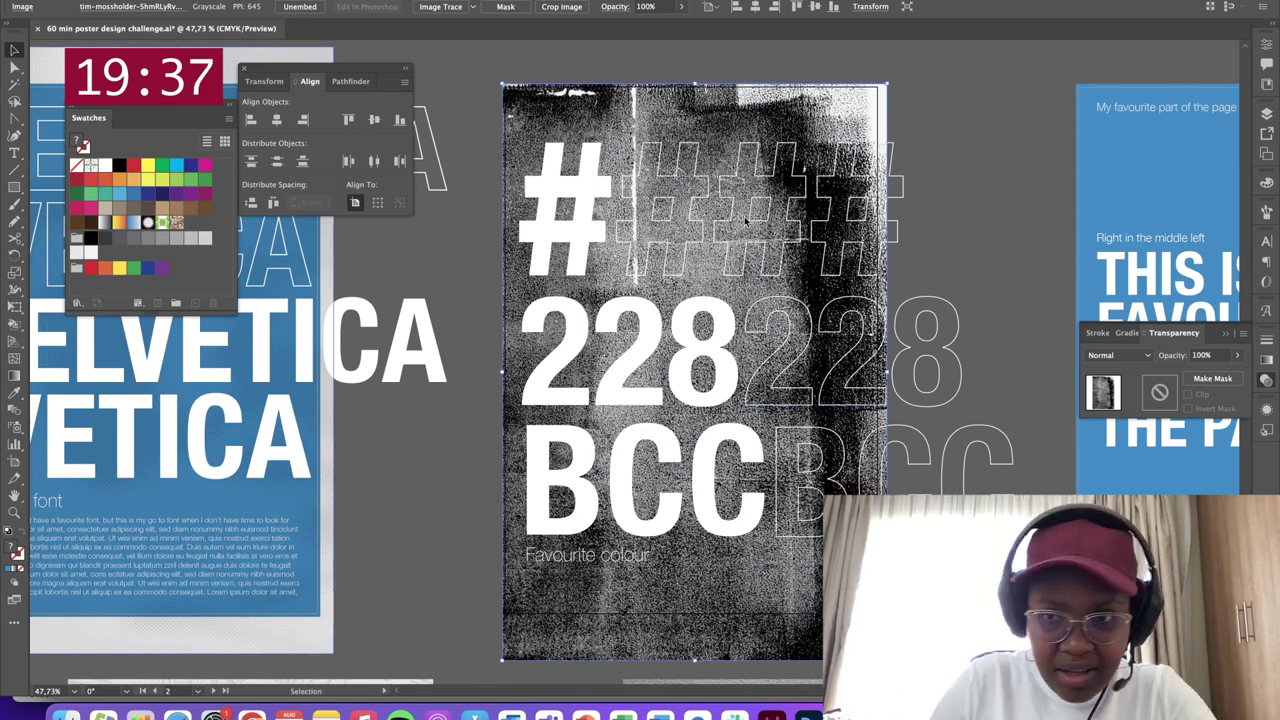
left_click(1140, 355)
left_click(1135, 370)
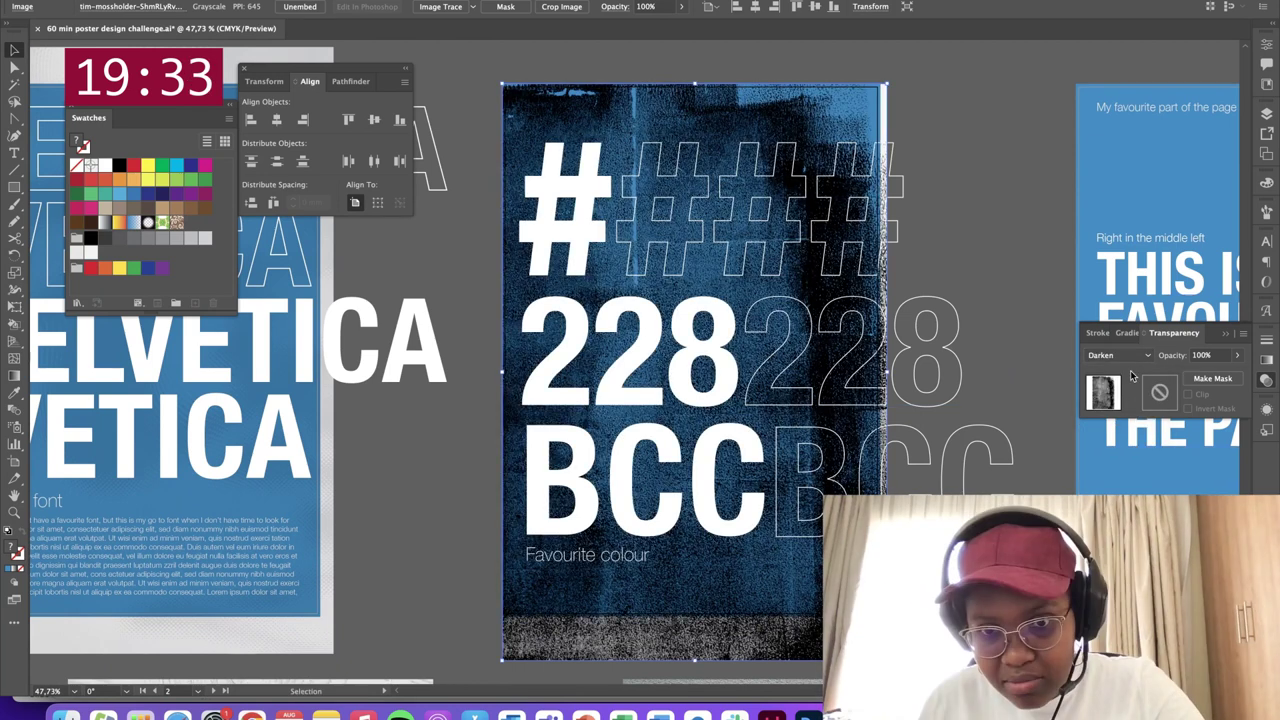
Compare Multiply, Lighten and Overlay blending on the 228 BCC poster's texture, ending back on Darken
left_click(1145, 355)
left_click(1125, 406)
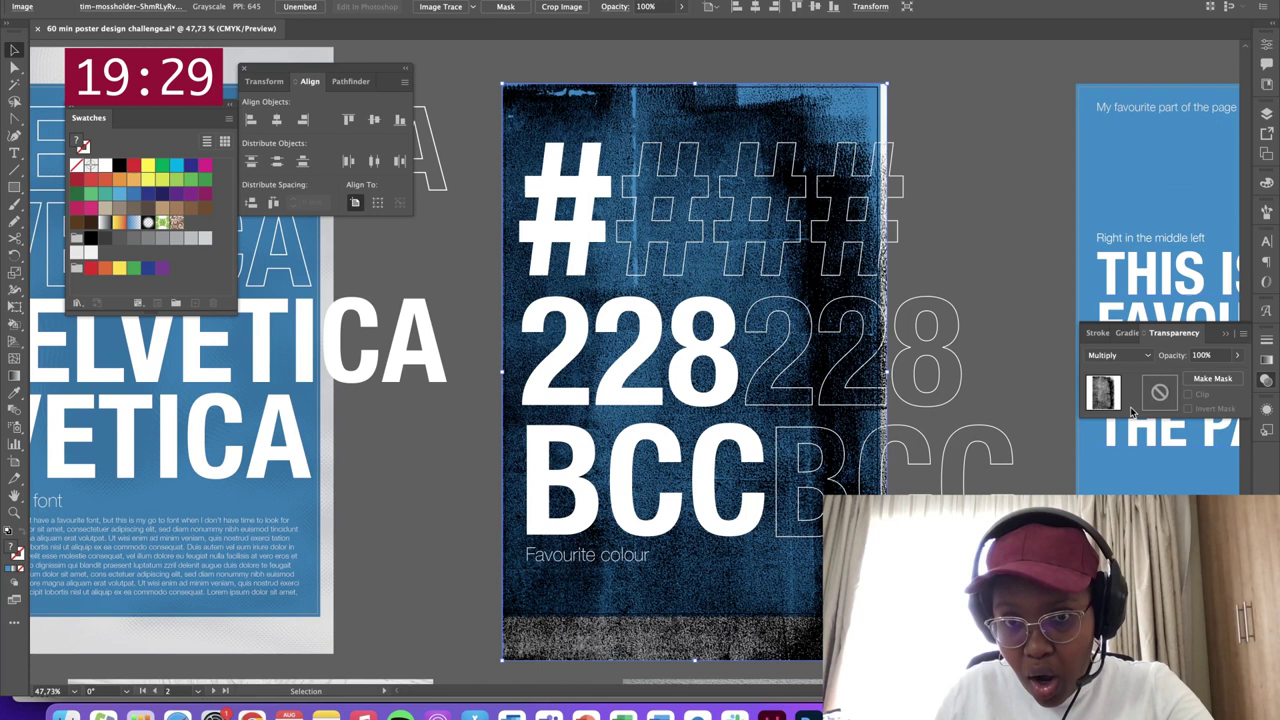
left_click(1135, 356)
left_click(1125, 443)
left_click(1140, 355)
left_click(1115, 491)
left_click(1133, 356)
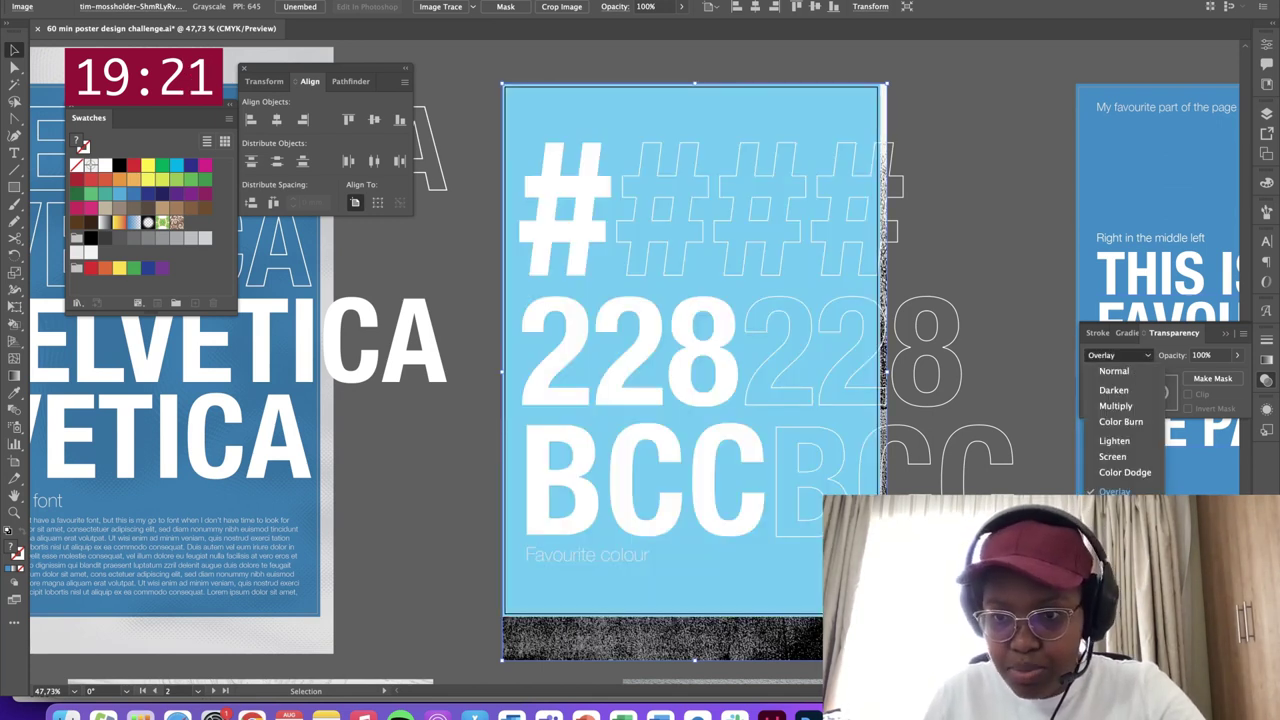
left_click(1115, 576)
left_click(1128, 355)
left_click(1118, 406)
left_click(1143, 355)
left_click(1120, 390)
left_click(993, 217)
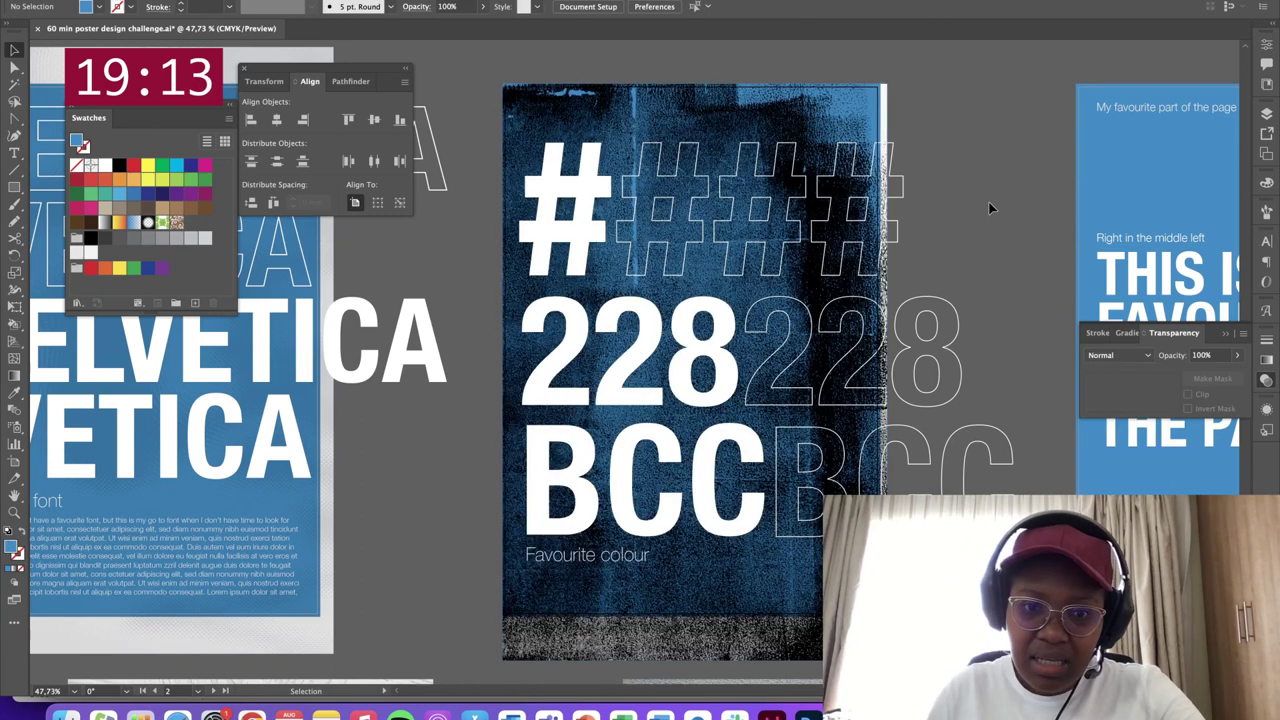
Place the white curved-line texture over the third poster and enlarge it to extend past the artboard
scroll(822, 218, "down", 1)
scroll(824, 220, "down", 6)
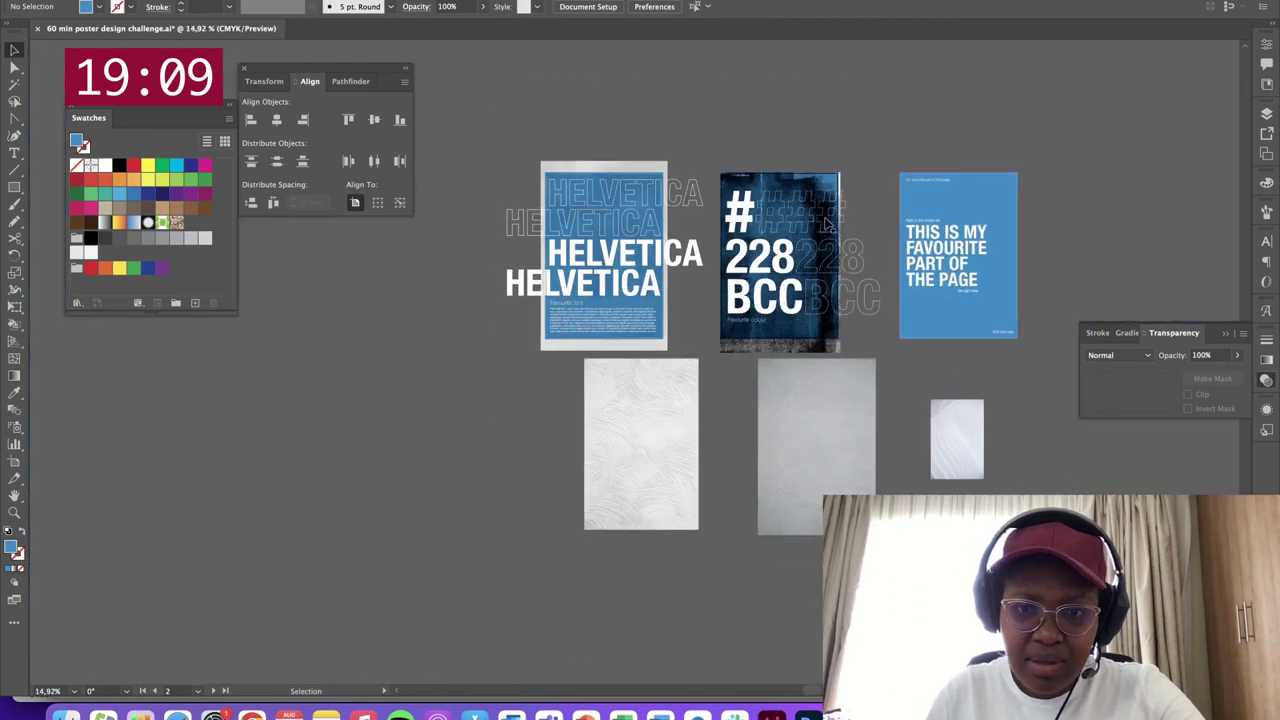
left_click_drag(820, 517, 909, 425)
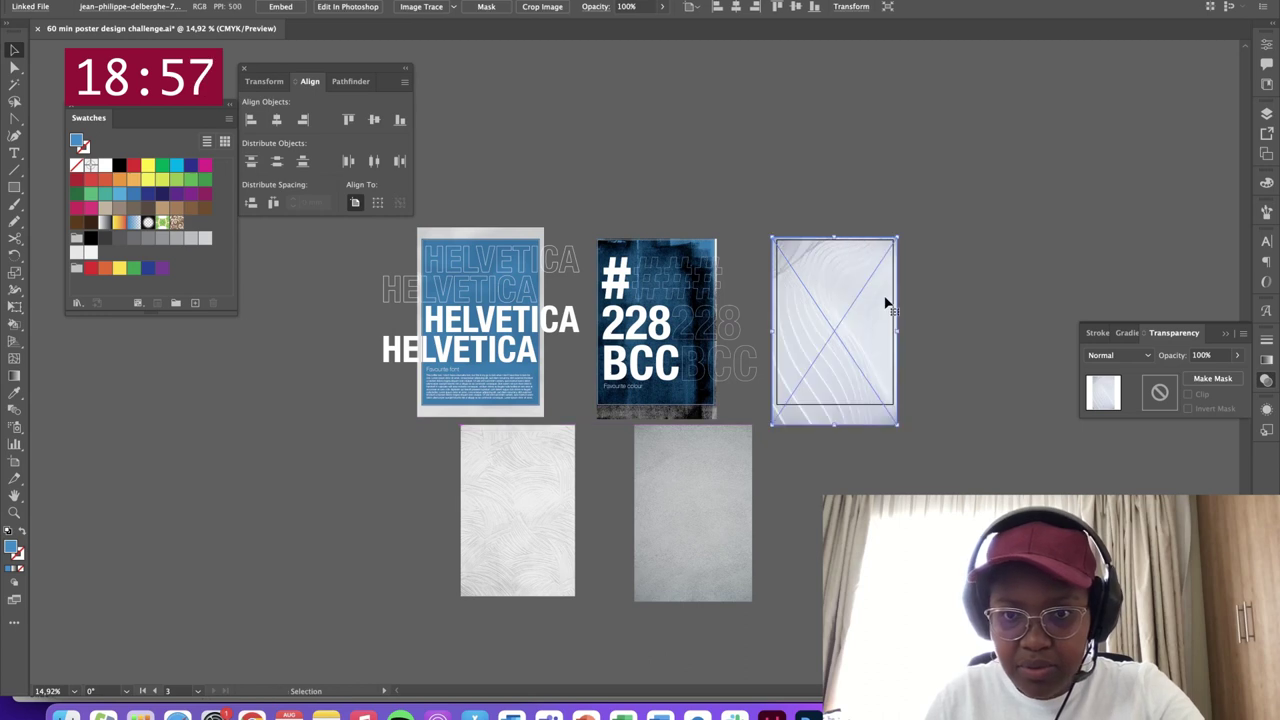
Embed the curved-line texture and layer it between the third poster's text and its blue background
scroll(884, 297, "up", 4)
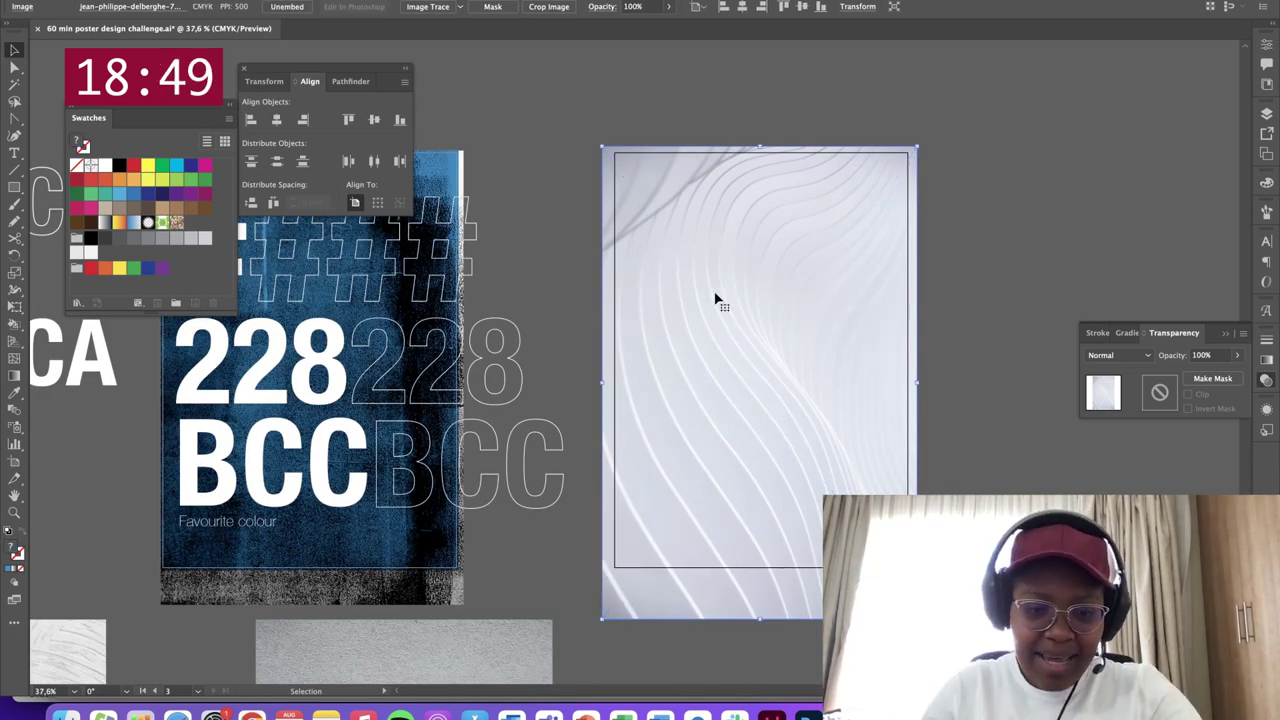
key("shift+super+bracketleft")
left_click(847, 217)
key("shift+super+bracketleft")
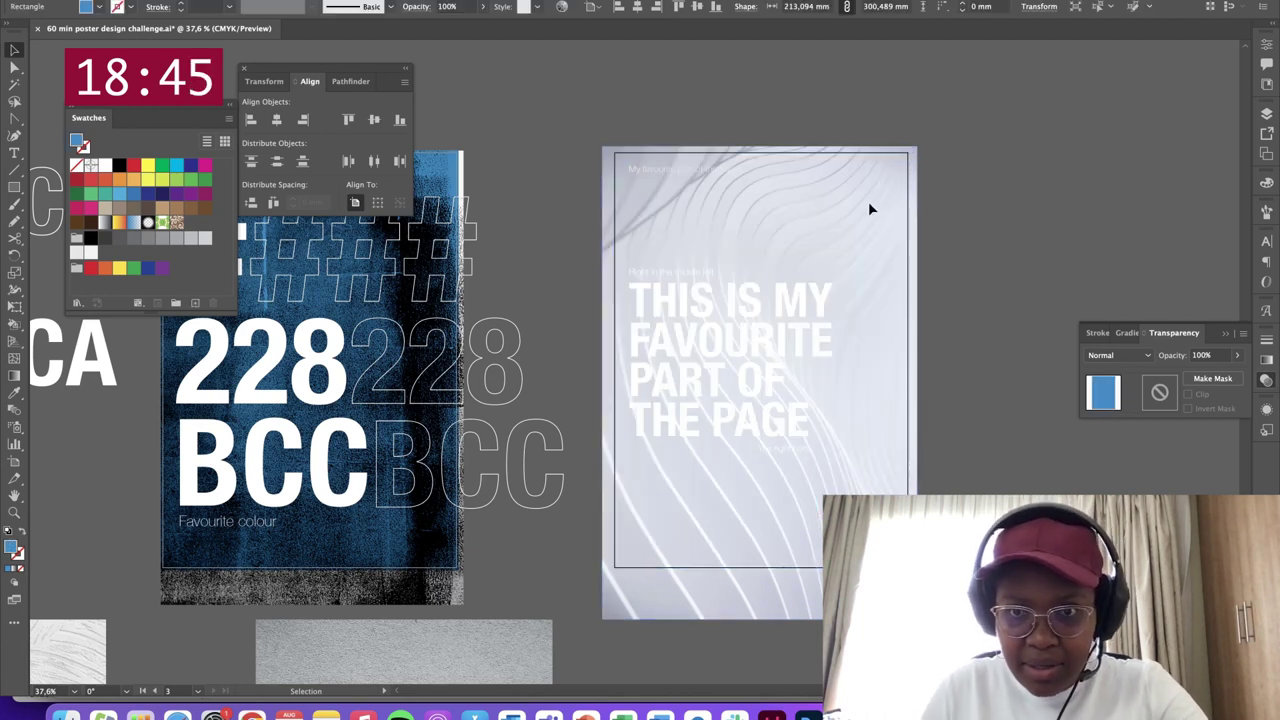
Try Multiply and Lighten blending on the third poster's curved-line texture and settle on Overlay
left_click(871, 209)
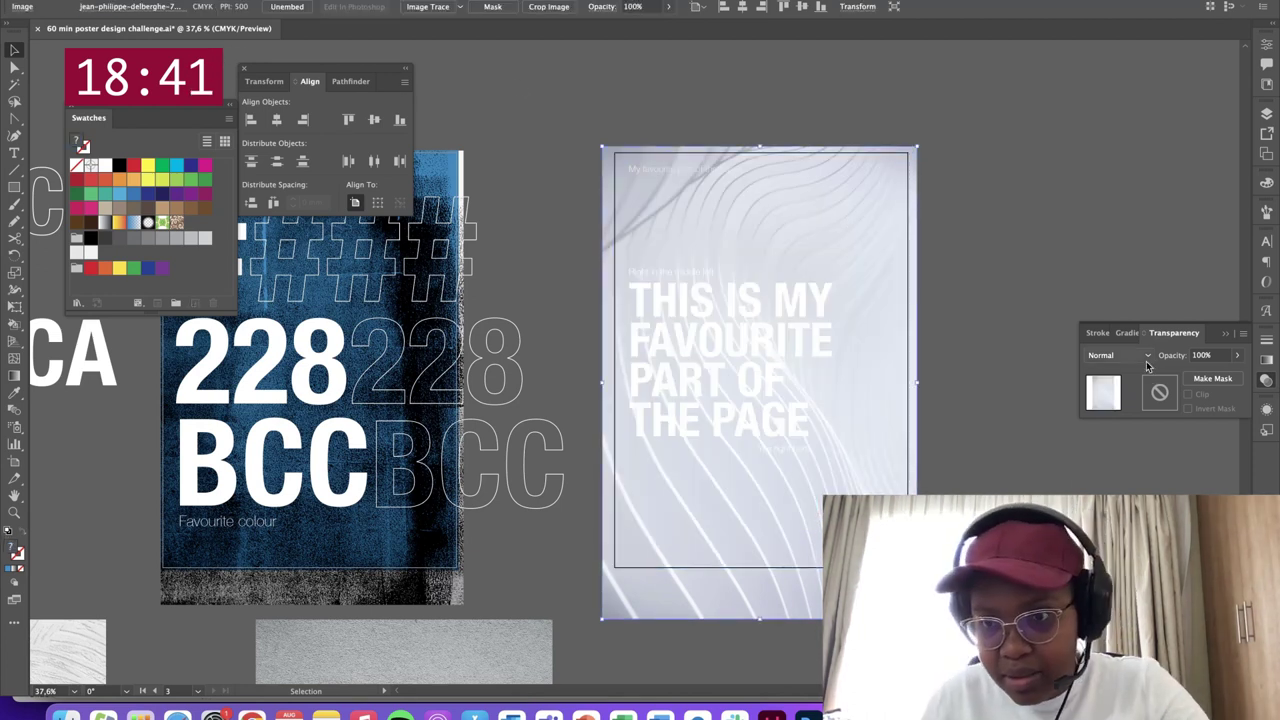
left_click(1118, 355)
left_click(1135, 366)
left_click(1138, 357)
left_click(1135, 403)
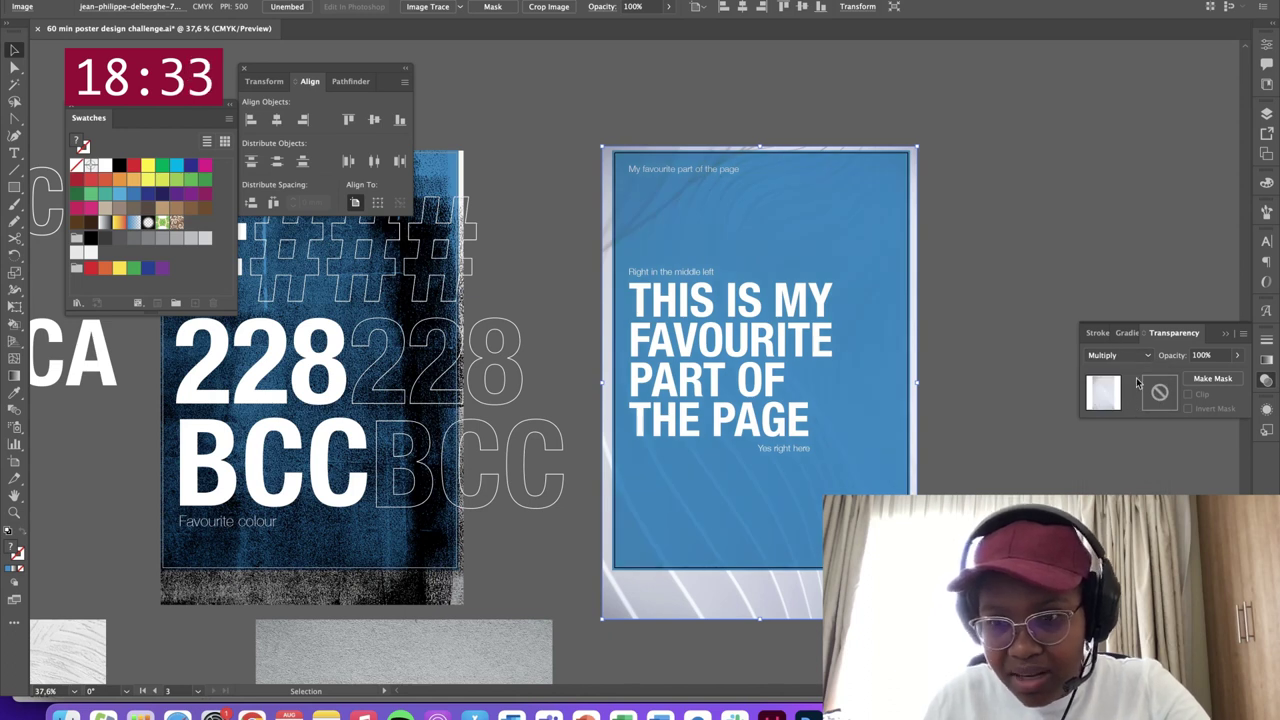
left_click(1115, 356)
left_click(1125, 438)
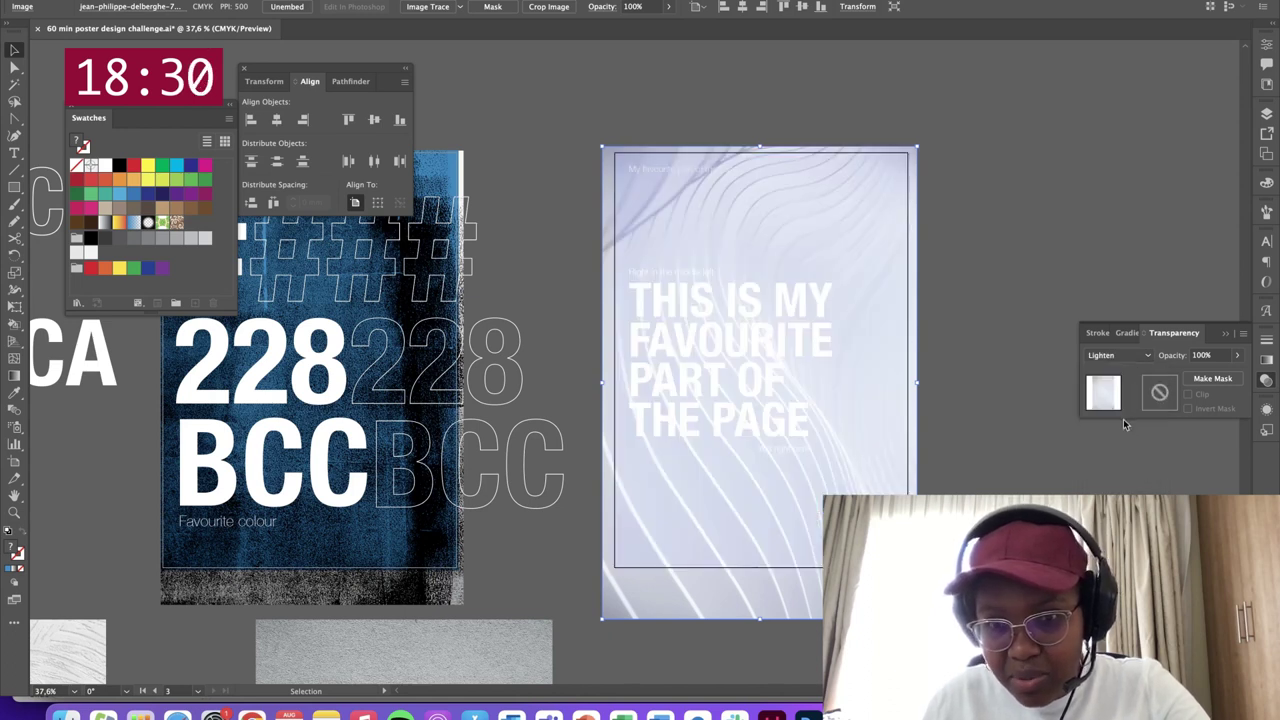
left_click(1138, 358)
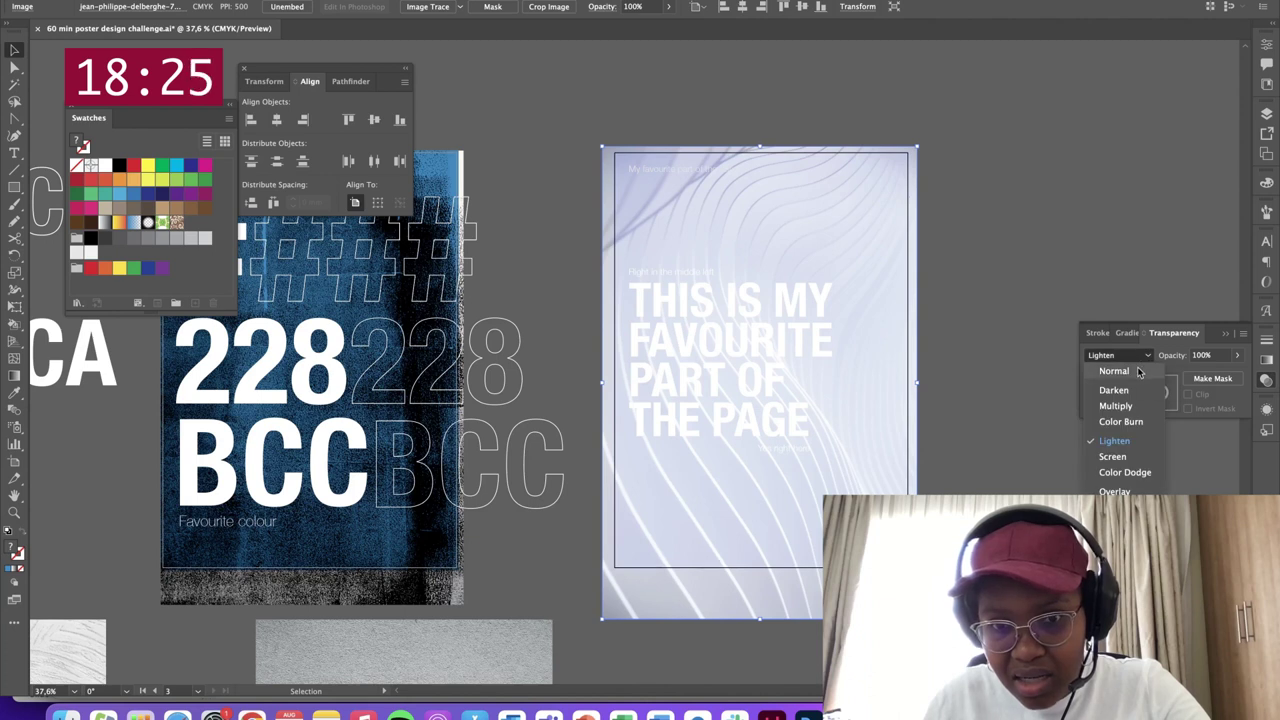
left_click(1113, 491)
left_click(912, 342)
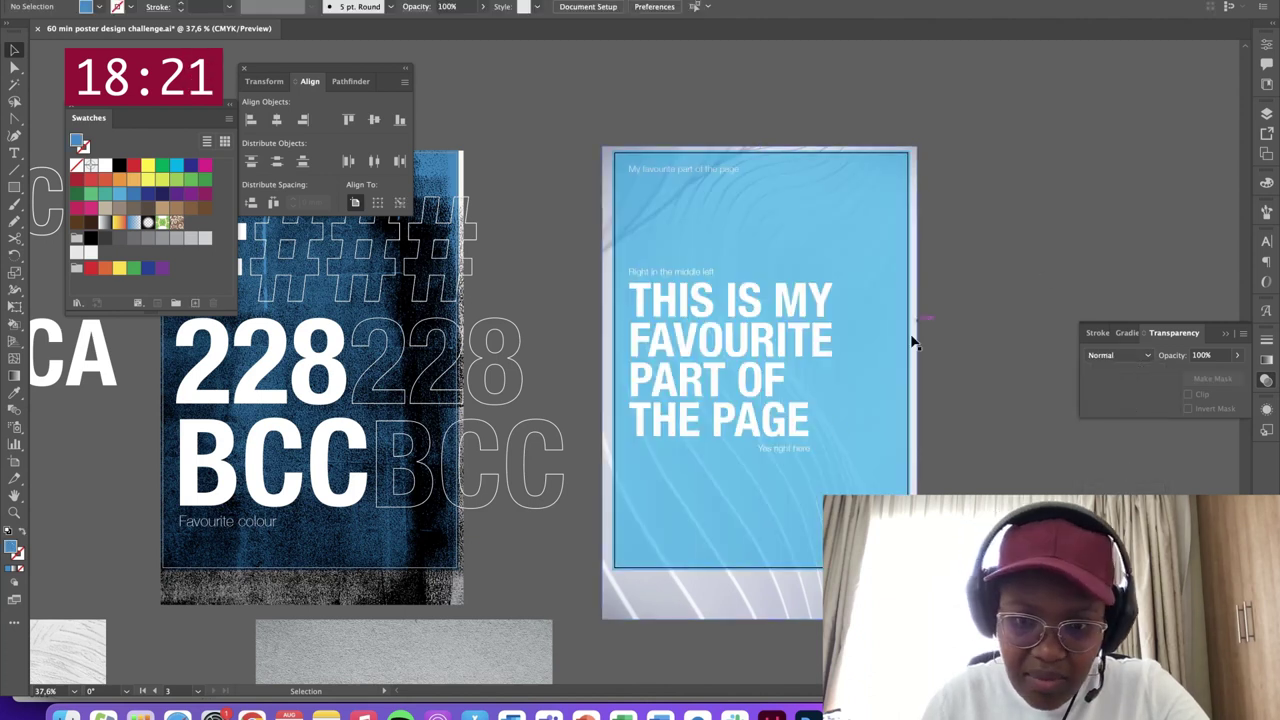
Examine the textured backgrounds of all three posters up close and compare them with the unused textures below
scroll(868, 333, "up", 5)
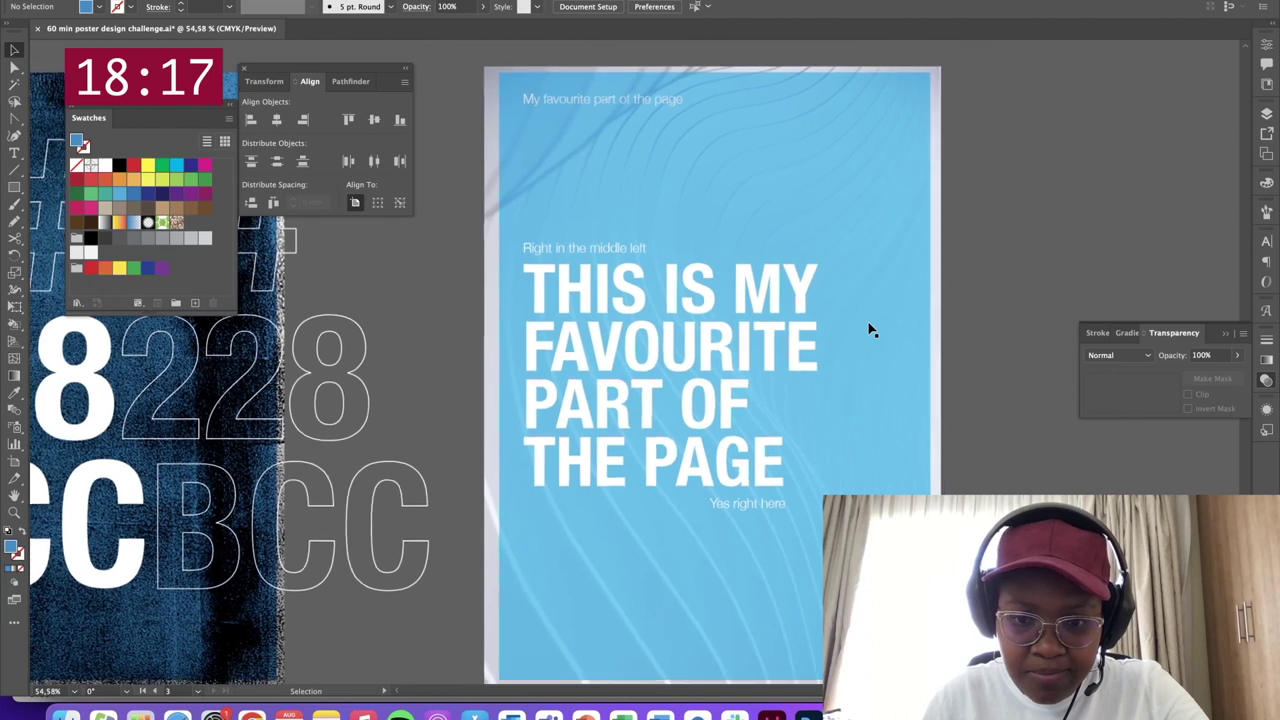
scroll(884, 416, "down", 1)
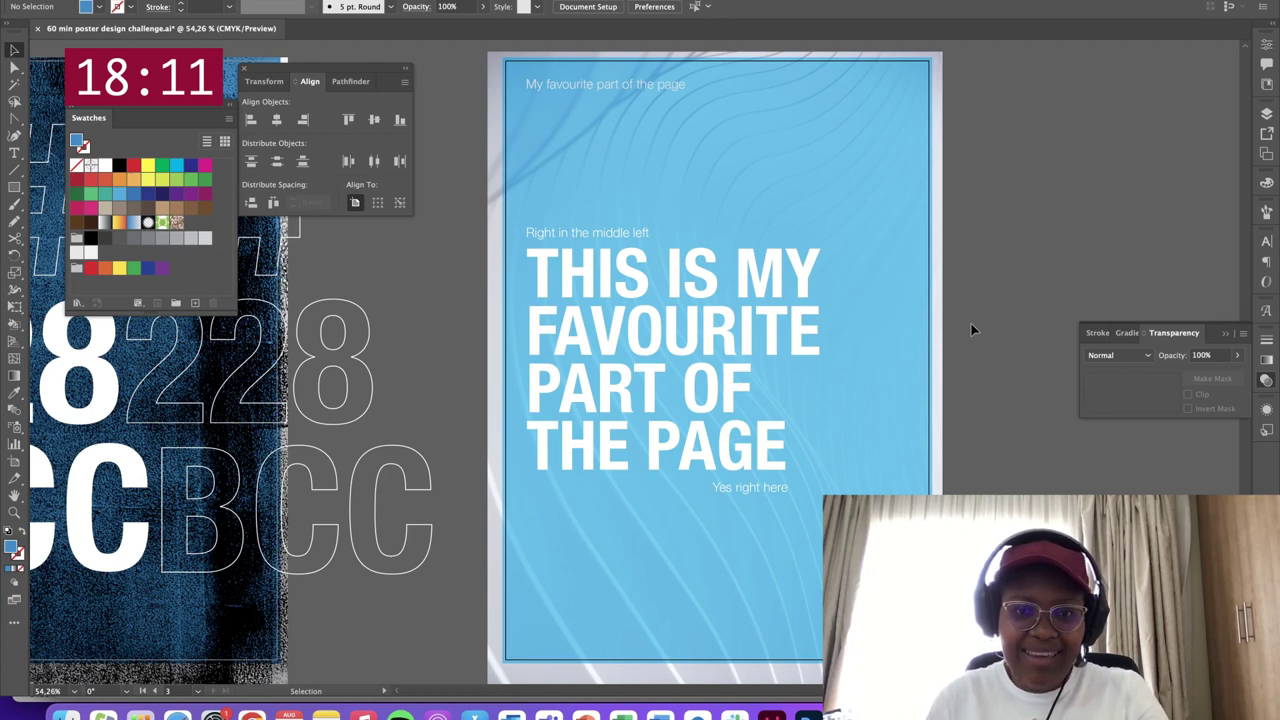
left_click_drag(364, 311, 840, 273)
scroll(840, 273, "left", 15)
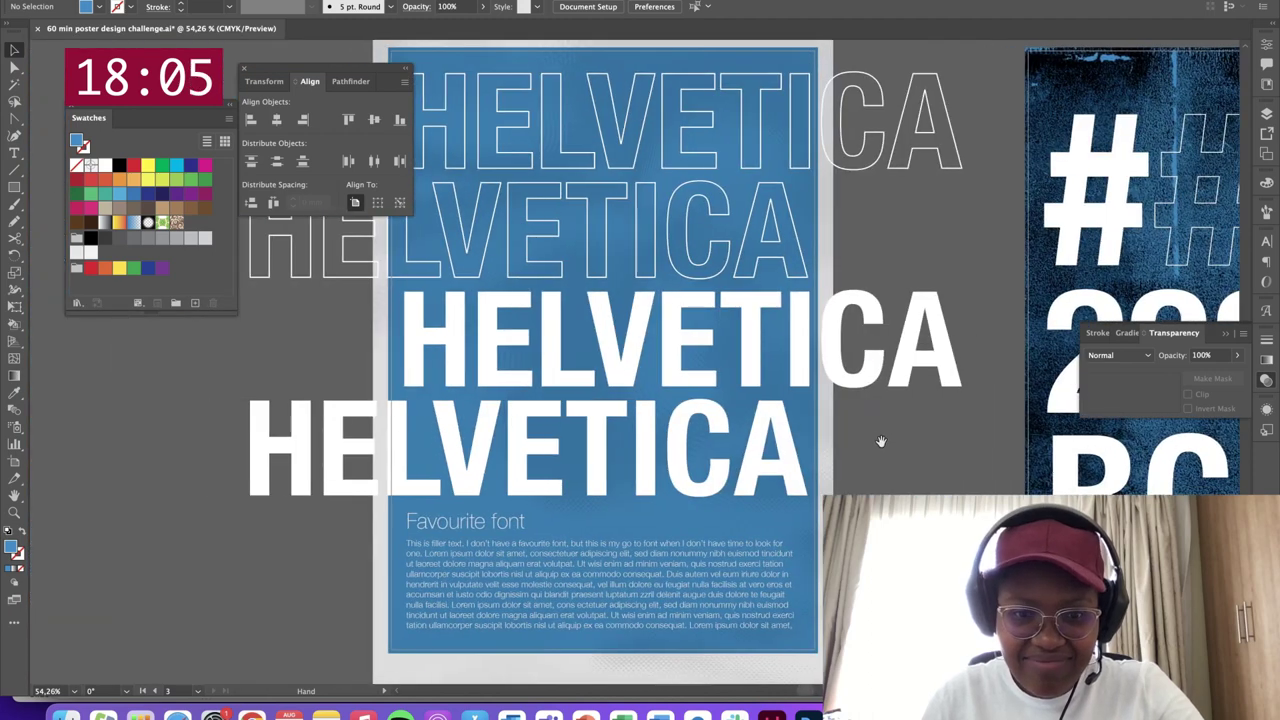
scroll(901, 430, "right", 15)
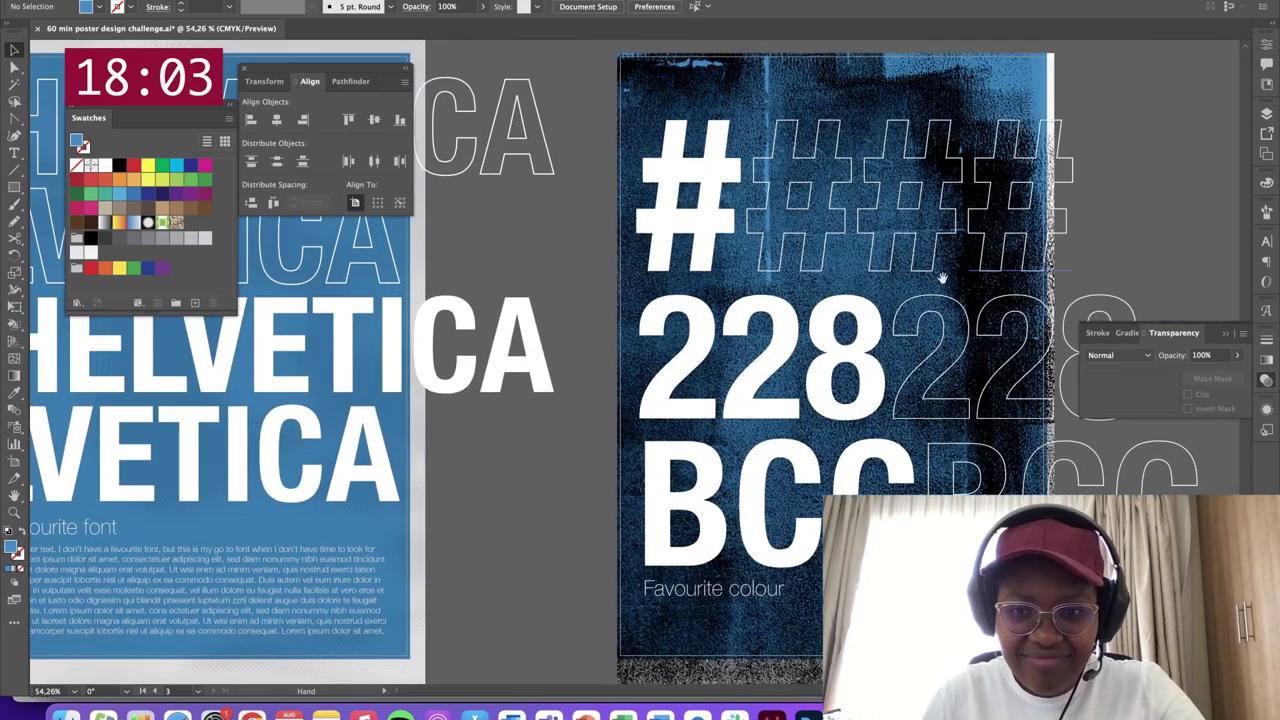
scroll(888, 278, "right", 7)
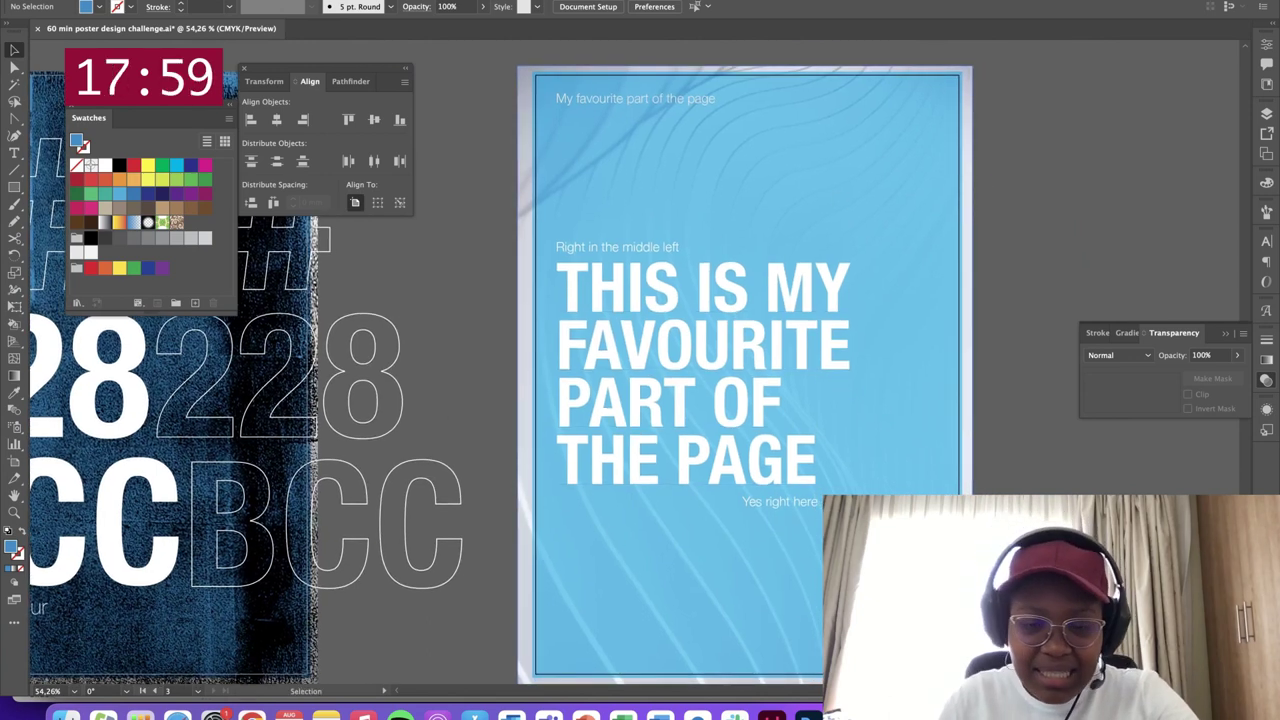
scroll(773, 637, "down", 9)
scroll(773, 637, "left", 9)
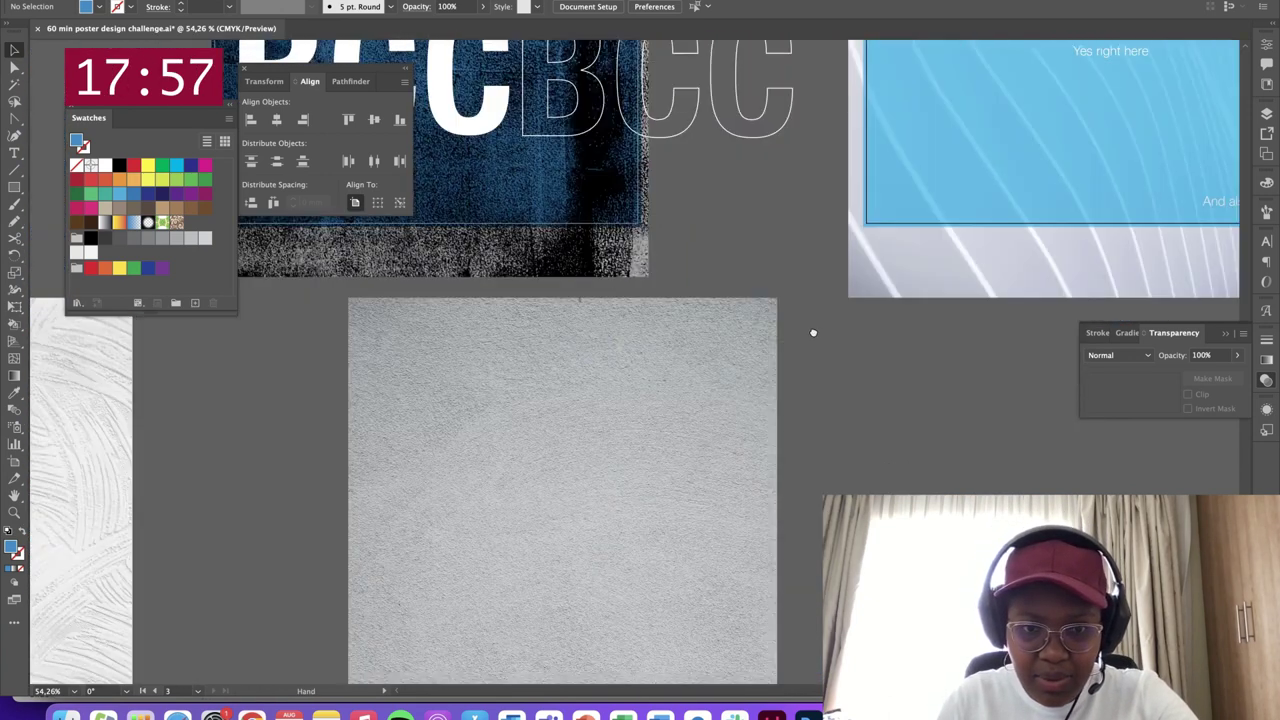
scroll(492, 333, "up", 8)
scroll(492, 333, "left", 12)
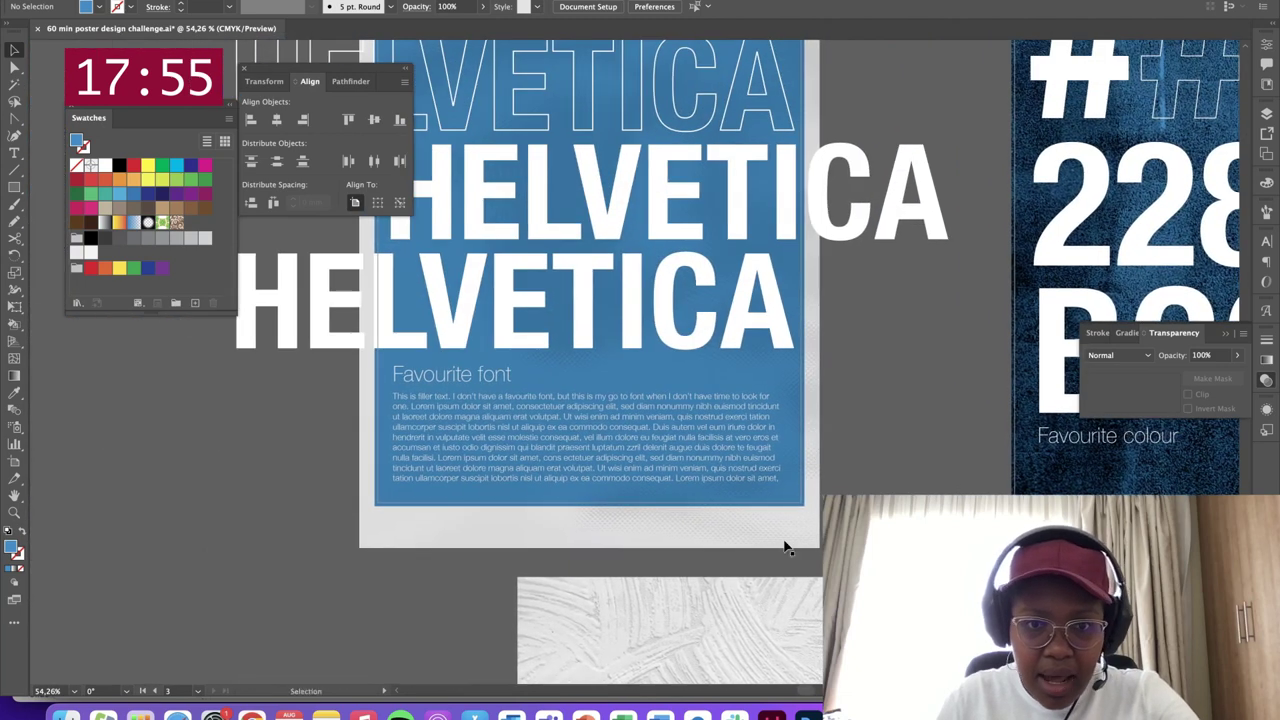
Move the white swirled plaster texture from below the posters onto the HELVETICA poster
left_click_drag(799, 529, 186, 538)
scroll(462, 563, "down", 10)
scroll(462, 563, "right", 2)
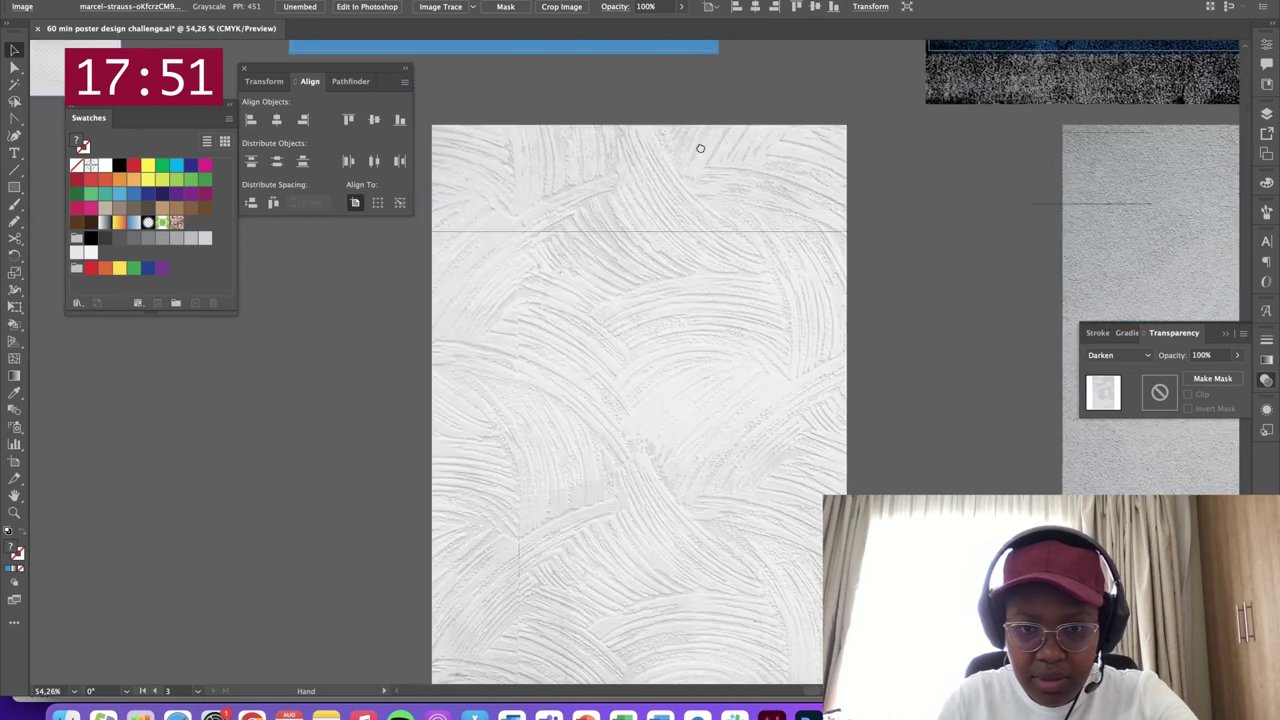
left_click_drag(700, 148, 709, 406)
left_click_drag(722, 598, 621, 257)
left_click_drag(685, 223, 685, 223)
left_click_drag(670, 160, 751, 512)
left_click_drag(671, 471, 749, 515)
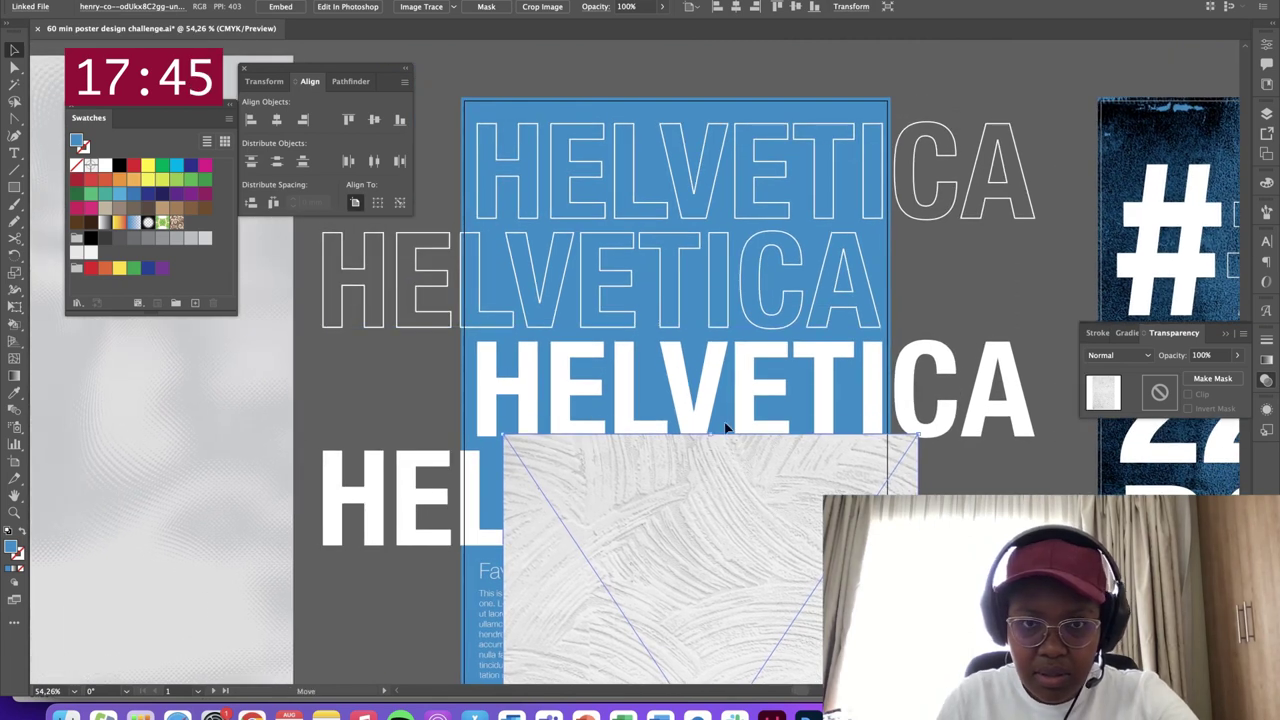
Line up and enlarge the swirled texture to extend past the HELVETICA artboard, and embed it behind the poster
mouse_move(684, 258)
left_mouse_down()
mouse_move(686, 243)
mouse_move(702, 249)
mouse_move(691, 250)
left_mouse_up()
left_click_drag(808, 570, 762, 325)
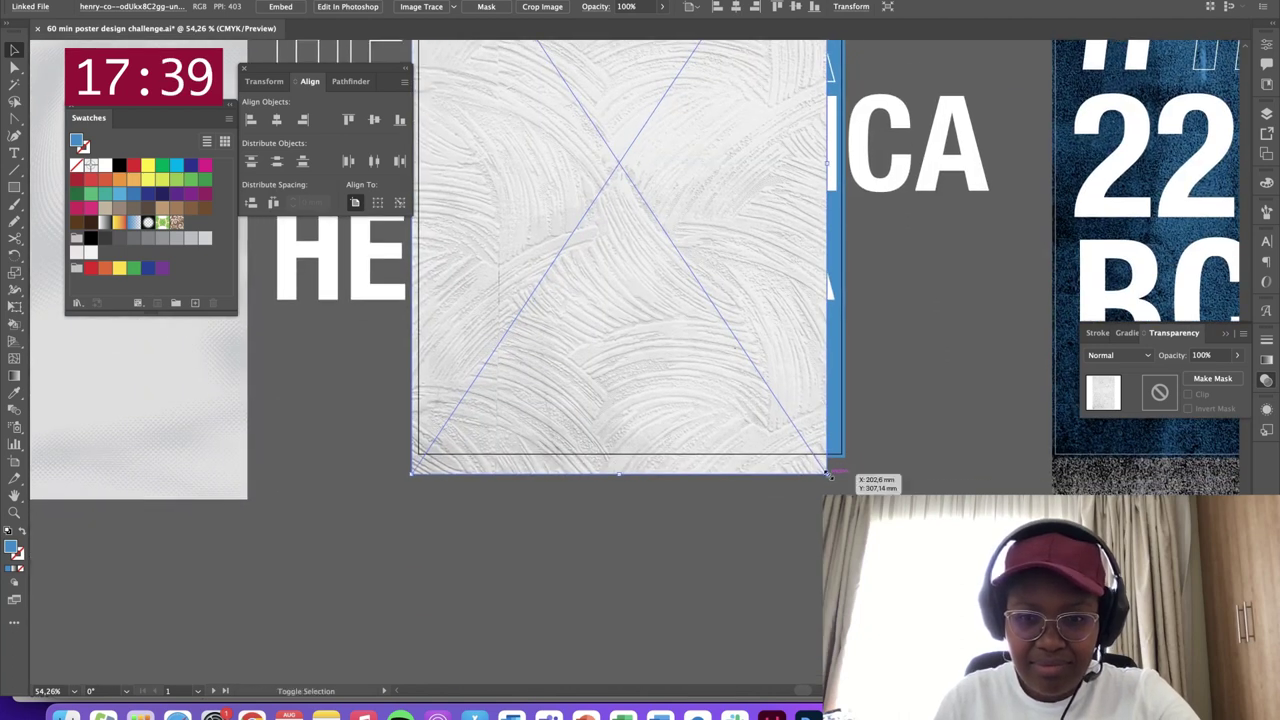
left_click_drag(832, 470, 853, 515)
key("super+shift+bracketleft")
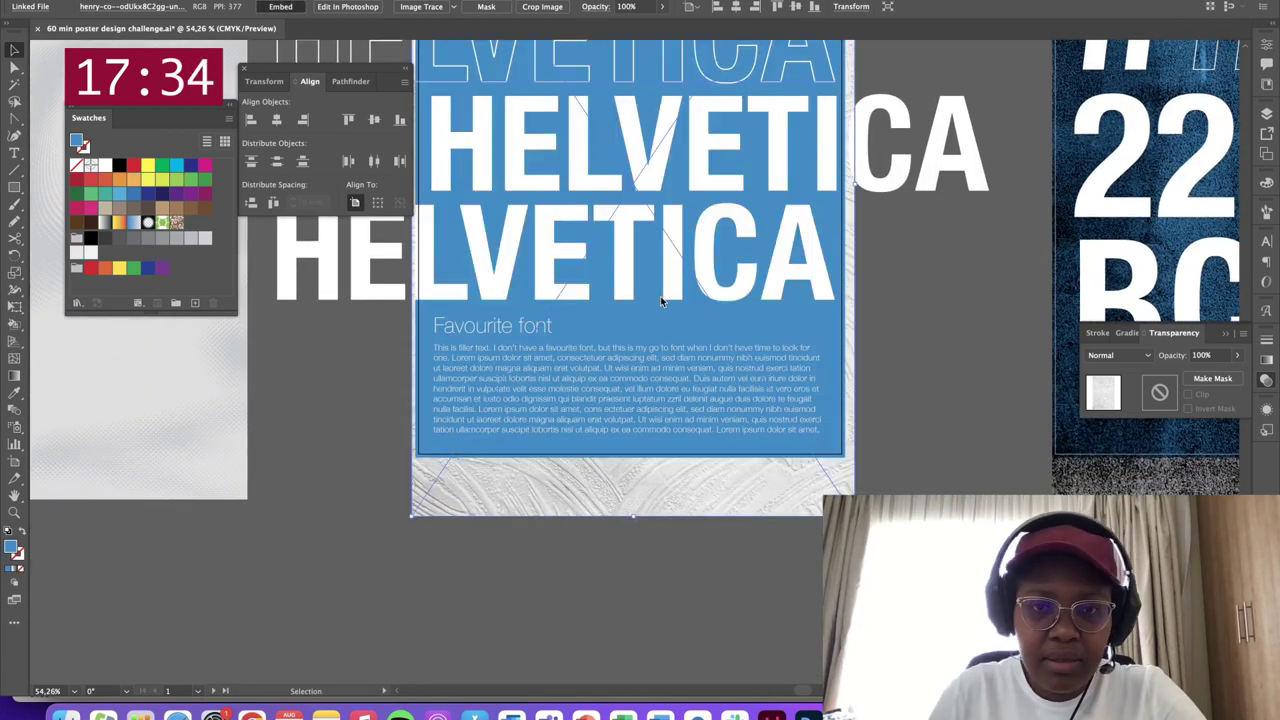
scroll(680, 255, "up", 5)
scroll(680, 255, "left", 1)
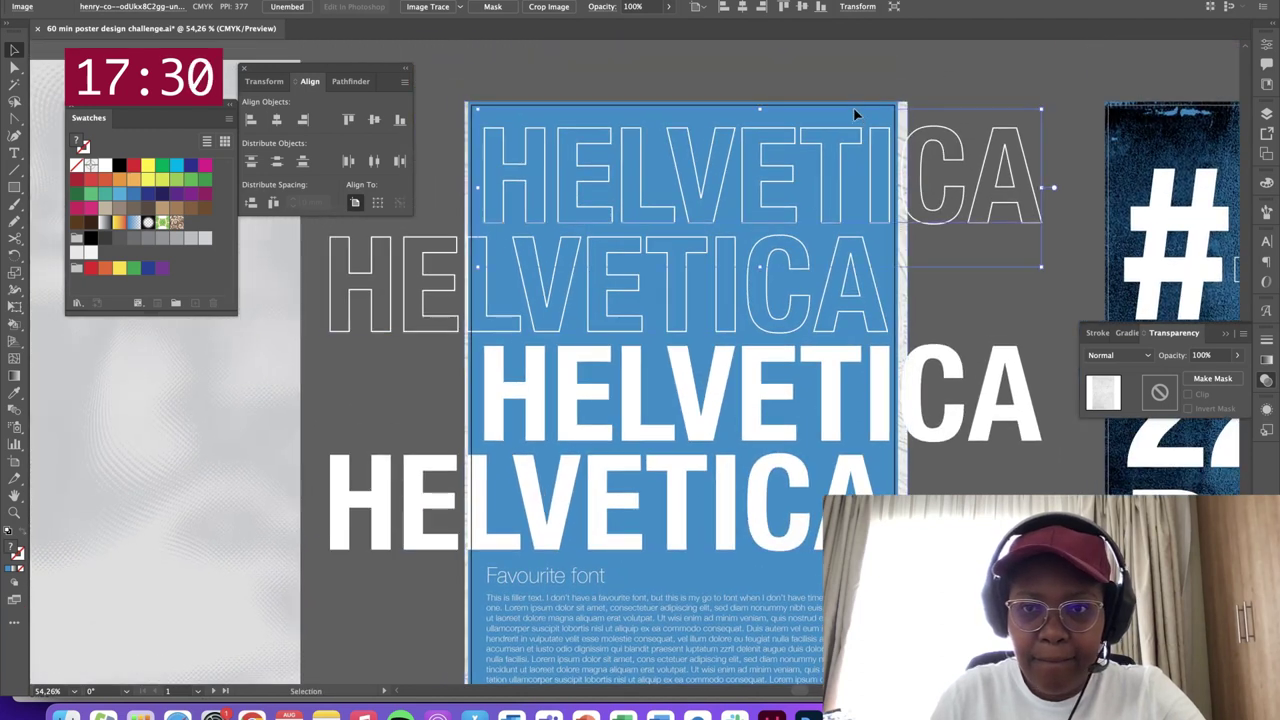
Layer the swirled texture between the HELVETICA poster's text and its blue background by sending the blue rectangle to the back
left_click(853, 107)
left_click(782, 578)
left_click_drag(797, 481, 769, 294)
left_click(828, 508)
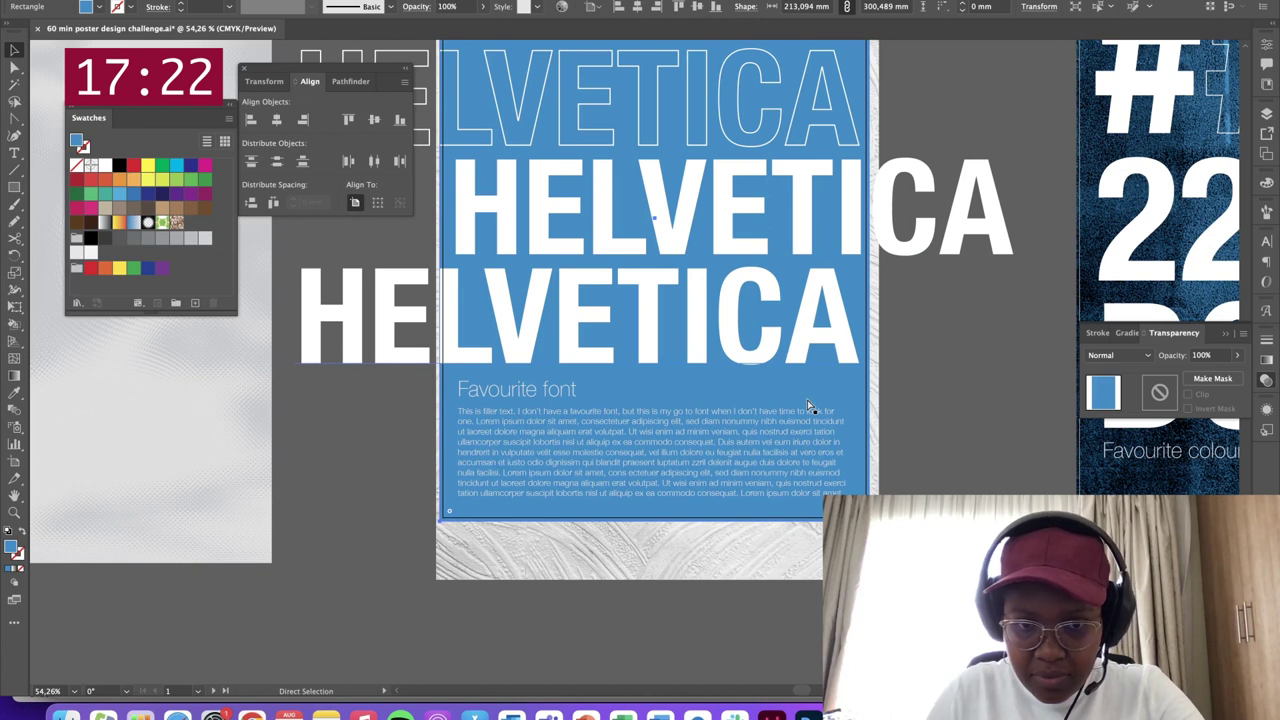
key("super+shift+bracketleft")
left_click(806, 528)
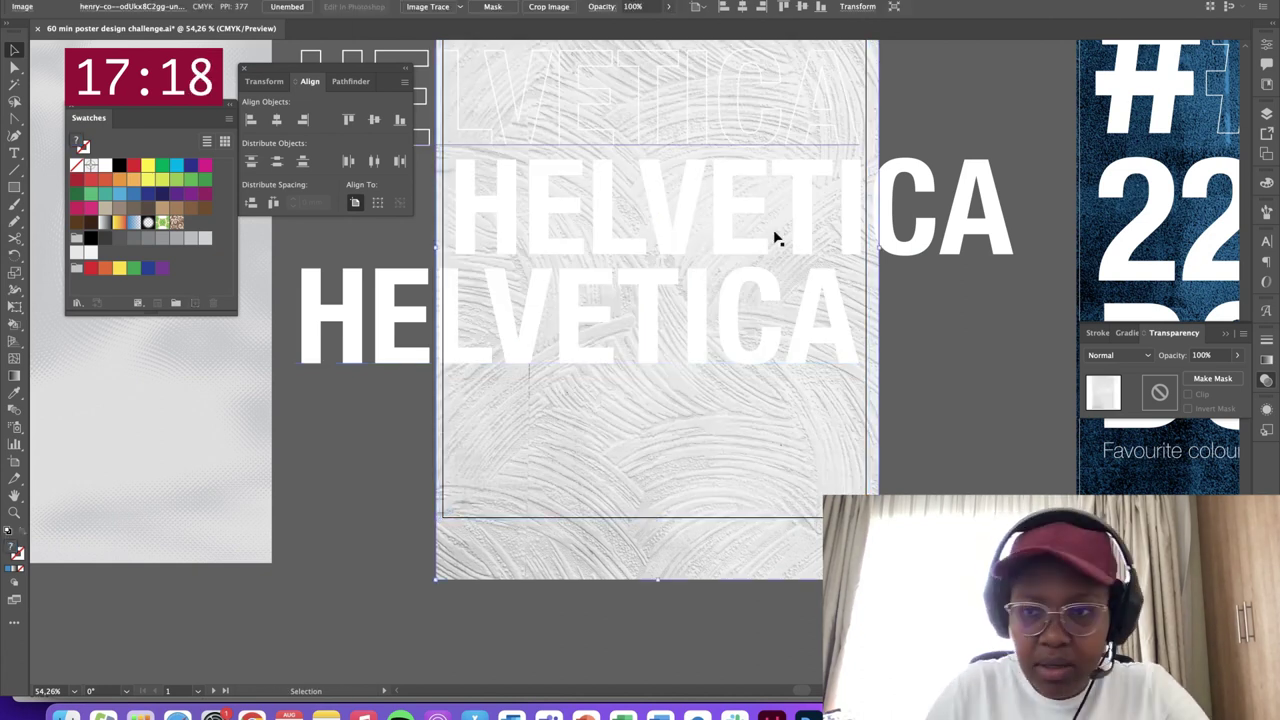
Try Darken blending on the HELVETICA poster's swirled texture and settle on Multiply
left_click(1148, 357)
left_click(1131, 391)
left_click_drag(950, 95, 991, 298)
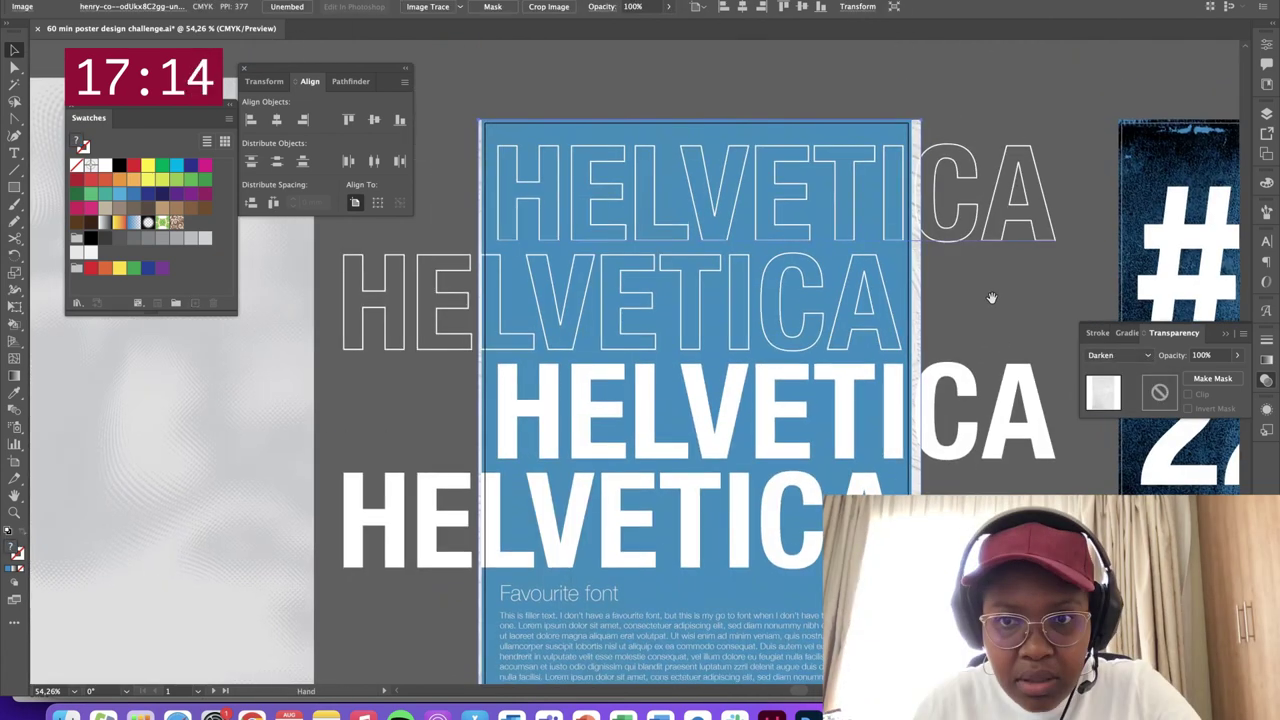
left_click(1134, 356)
left_click(1128, 406)
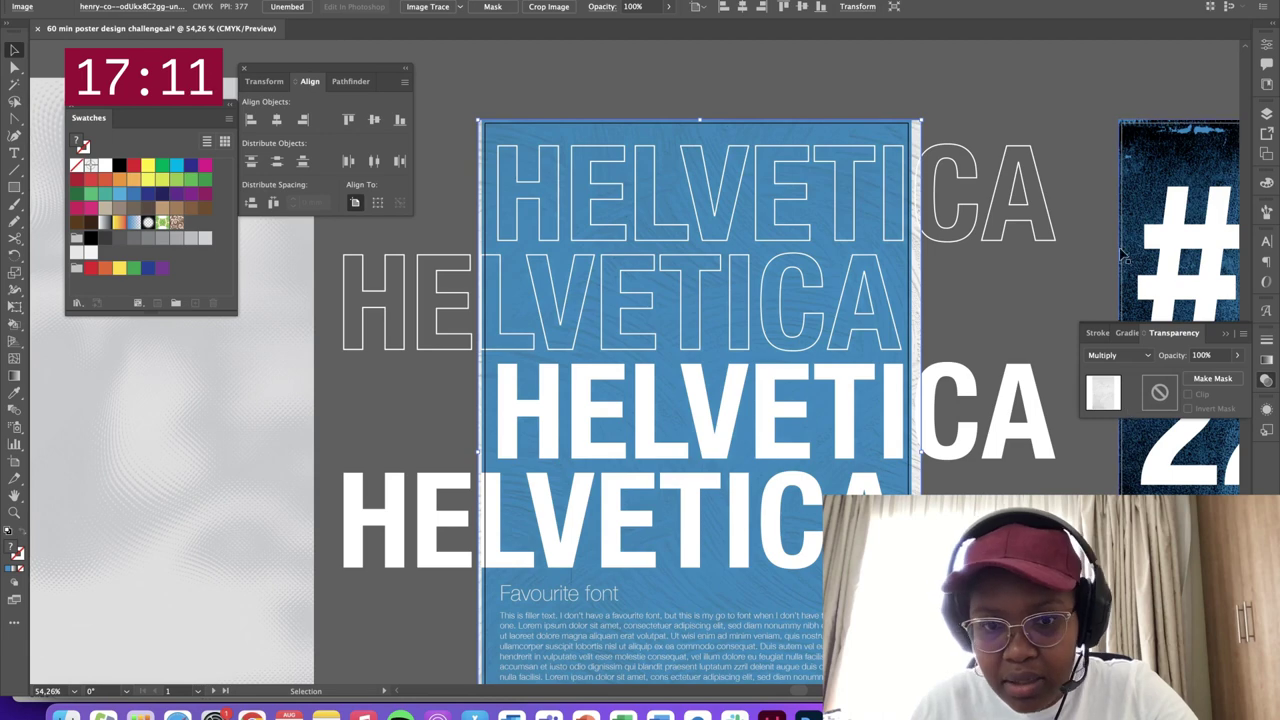
left_click(1010, 321)
Reduce the opacity of the dark grunge texture on the 228 BCC poster to 50%
left_click_drag(1002, 372, 970, 218)
left_click_drag(1184, 165, 802, 259)
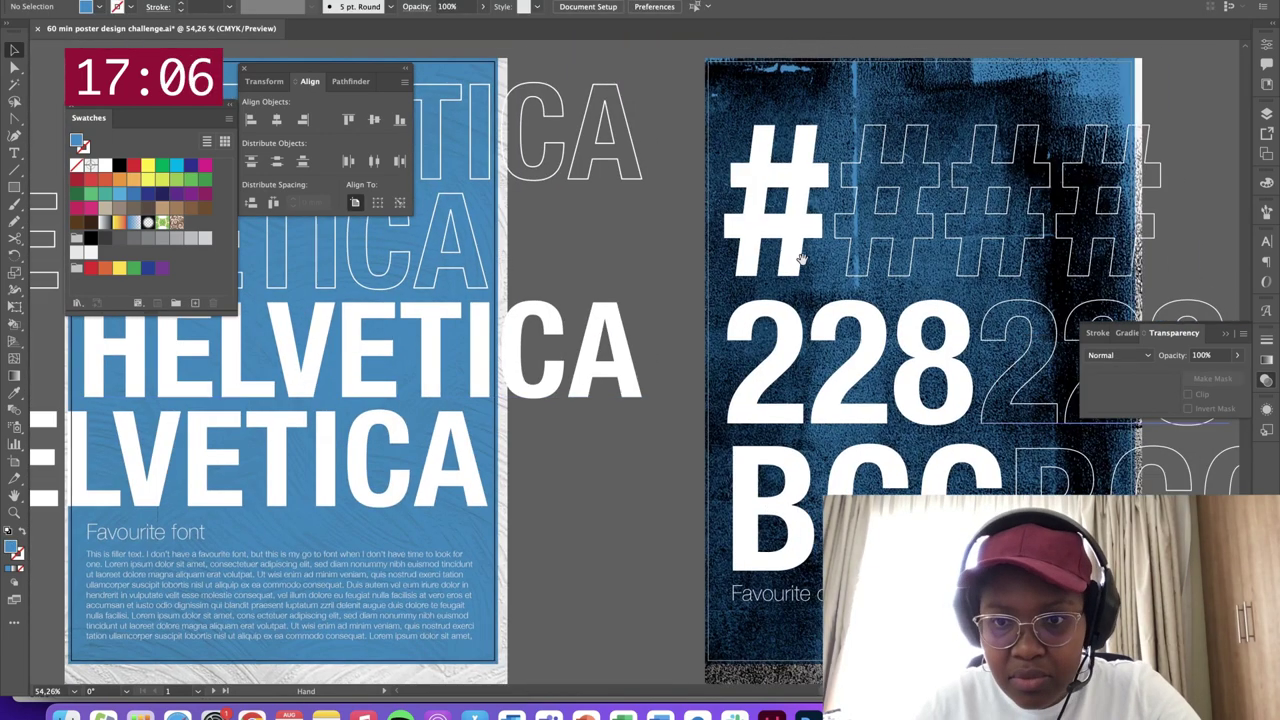
left_click_drag(970, 300, 674, 200)
left_click_drag(878, 277, 912, 267)
left_click(862, 324)
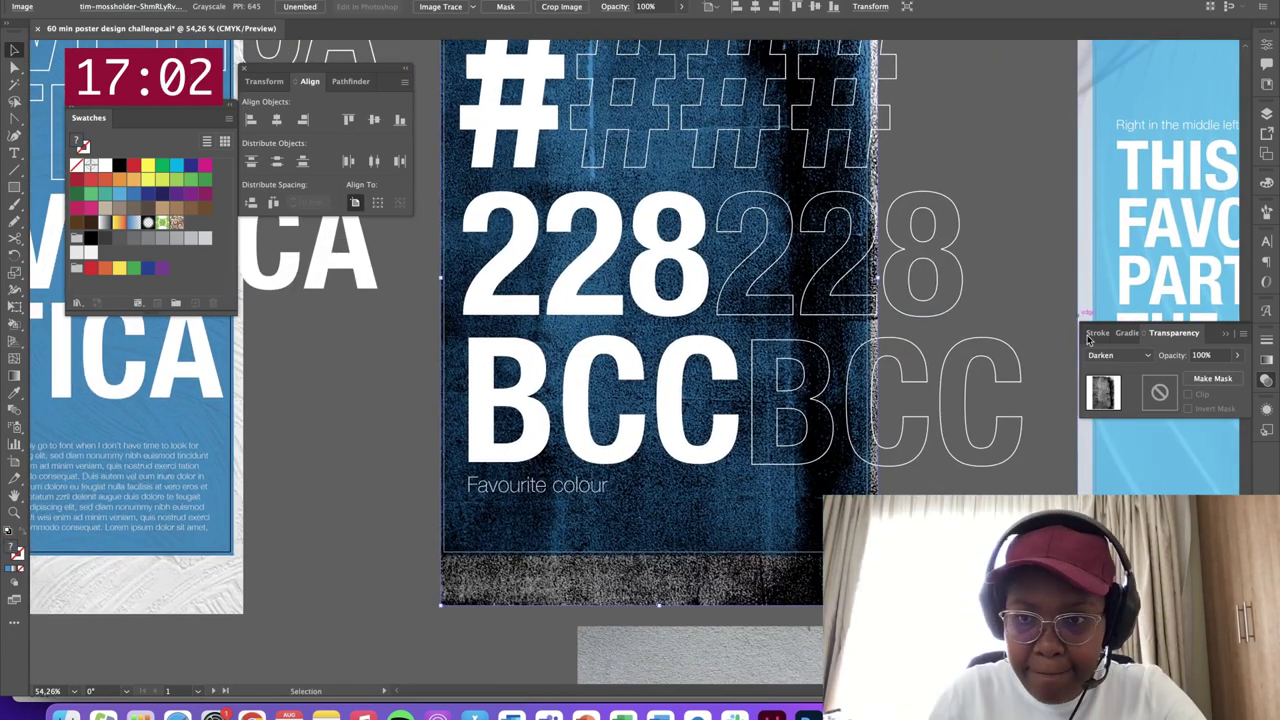
left_click_drag(1230, 373, 1210, 380)
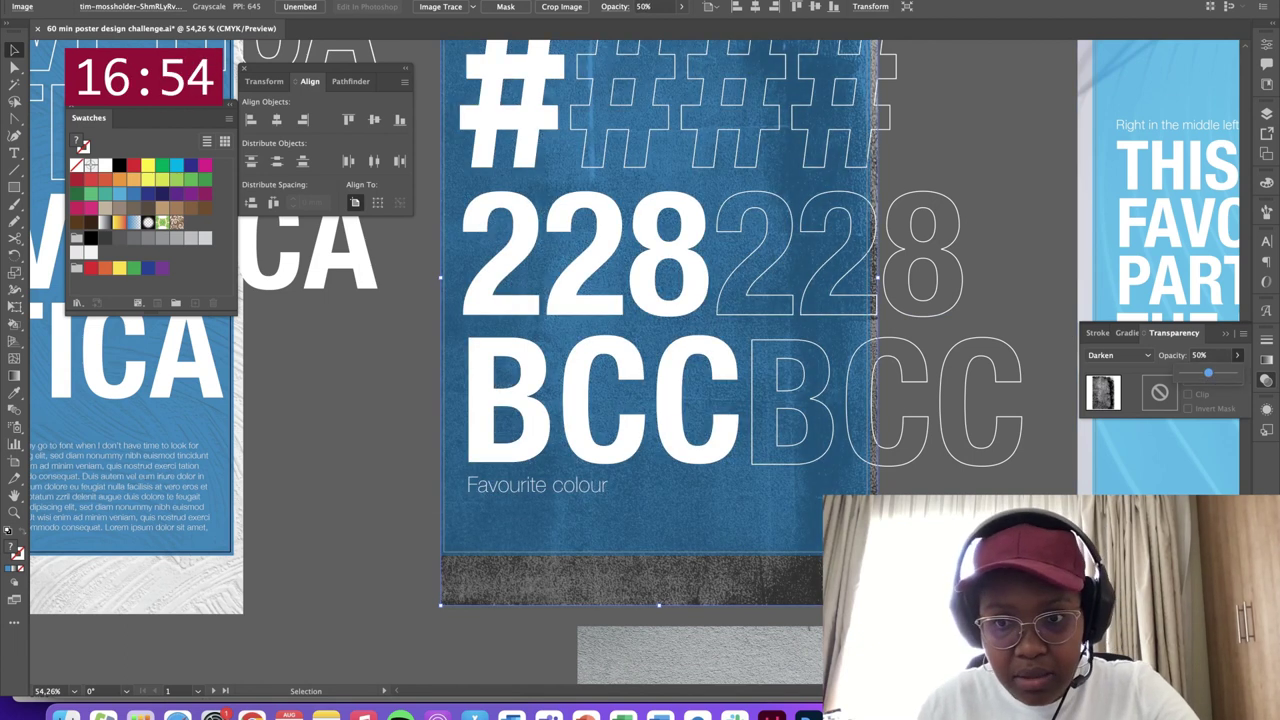
left_click(980, 186)
left_click_drag(980, 186, 999, 296)
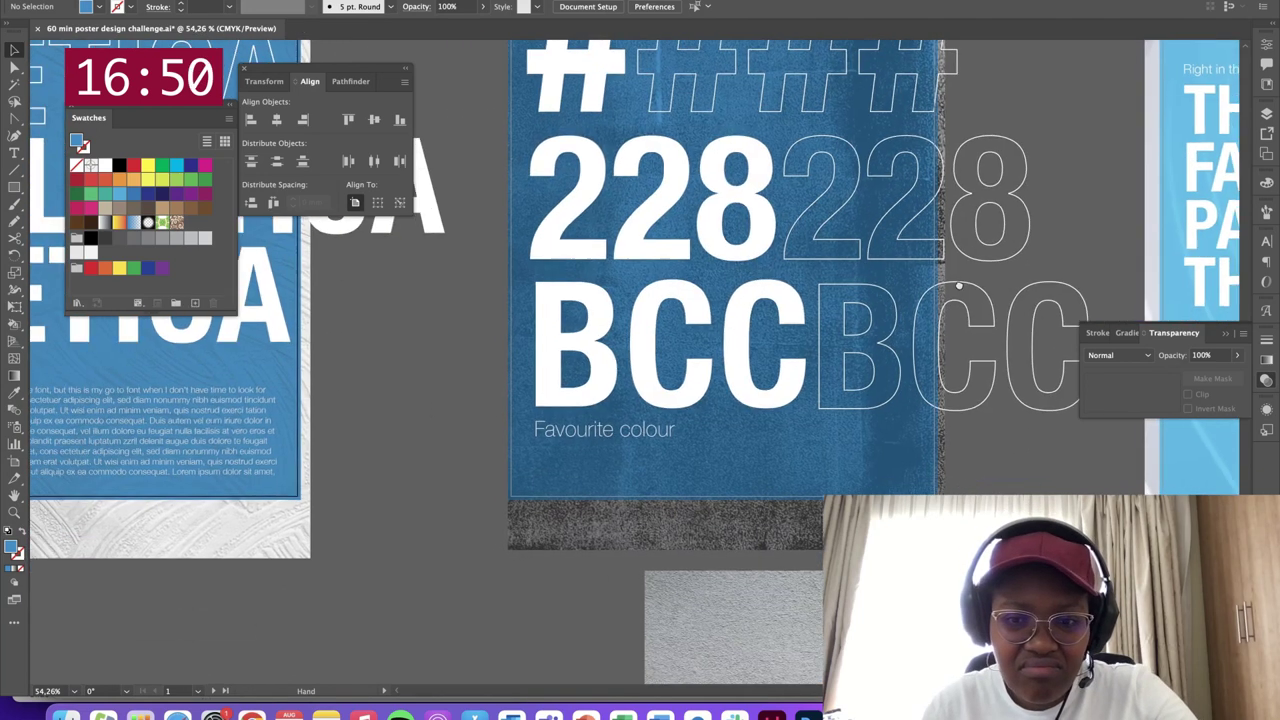
Compare the three textured posters side by side to judge whether their backgrounds look consistent
scroll(850, 320, "down", 6)
scroll(777, 341, "up", 10)
scroll(777, 341, "left", 9)
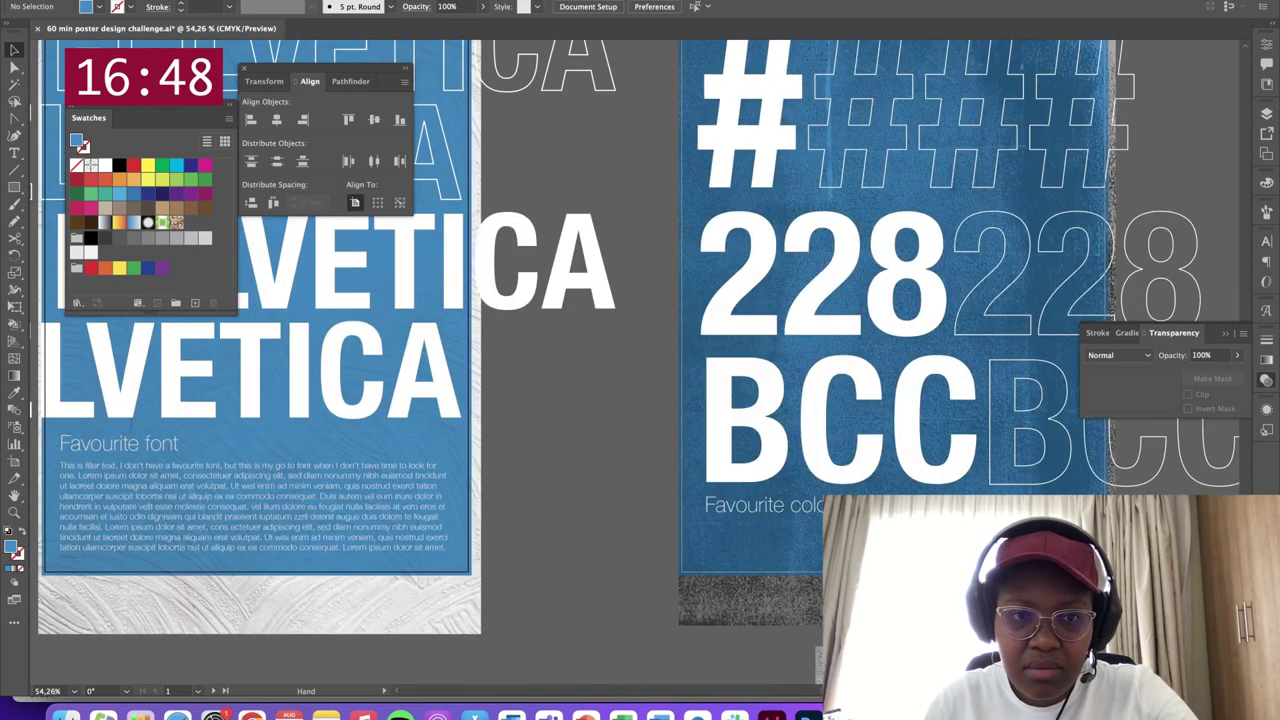
scroll(775, 423, "down", 5)
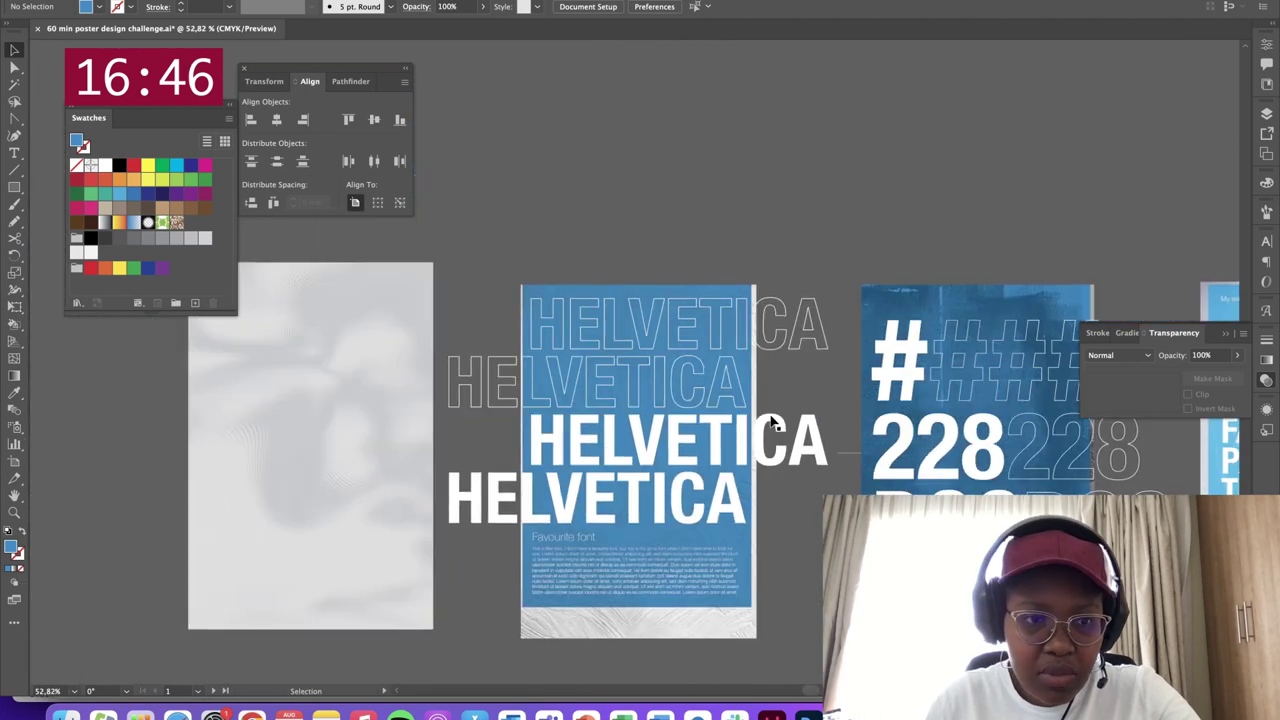
key("space")
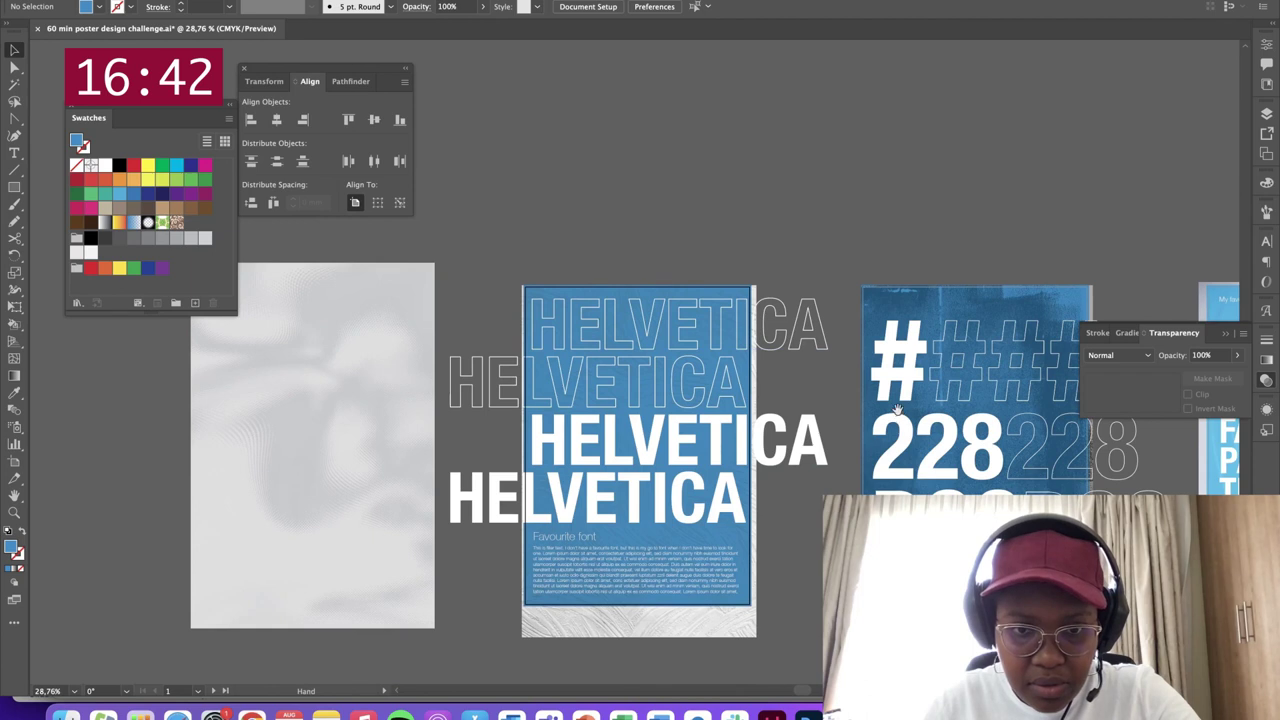
key("space")
left_click_drag(838, 420, 587, 354)
scroll(587, 354, "right", 5)
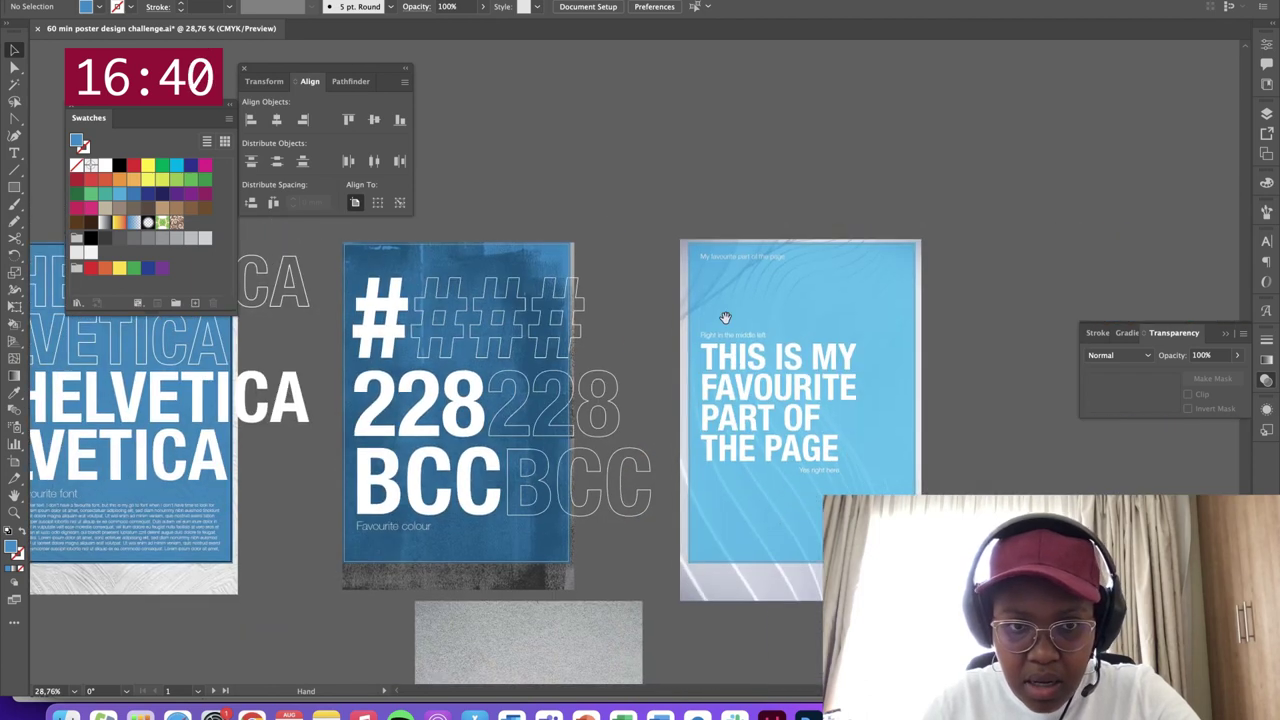
scroll(689, 353, "right", 3)
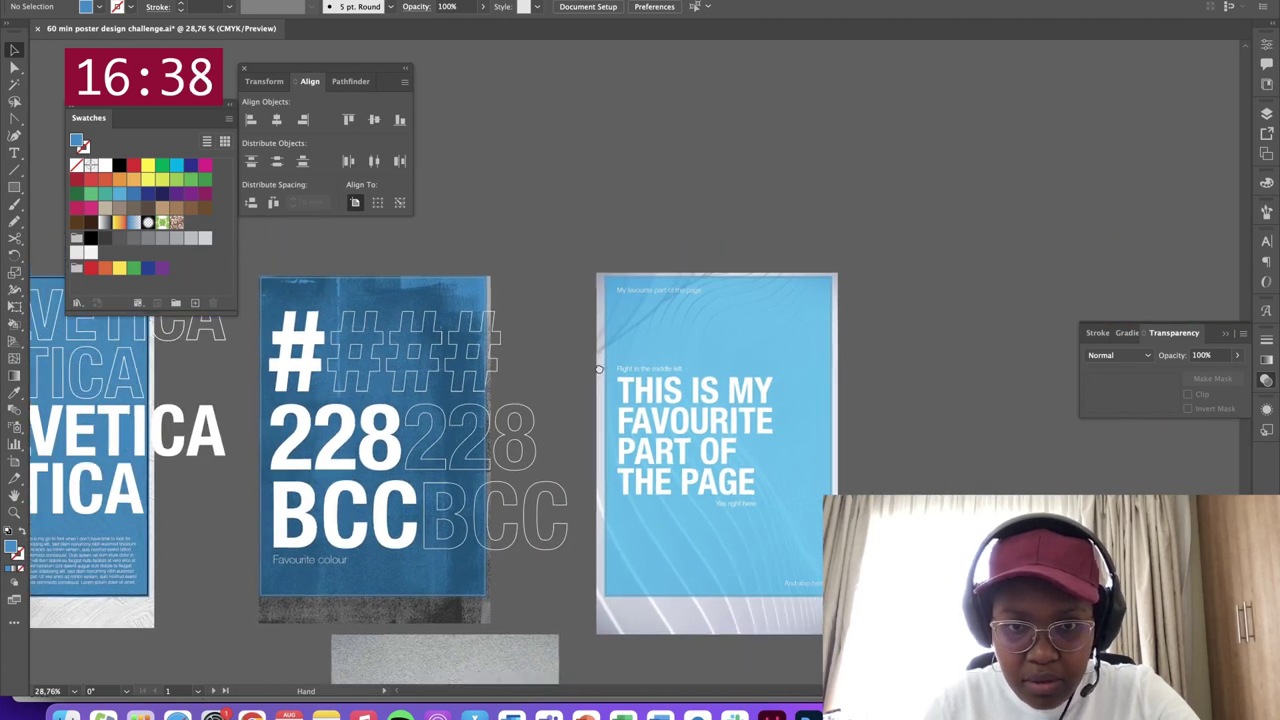
scroll(598, 369, "left", 4)
scroll(810, 369, "right", 1)
scroll(838, 360, "left", 1)
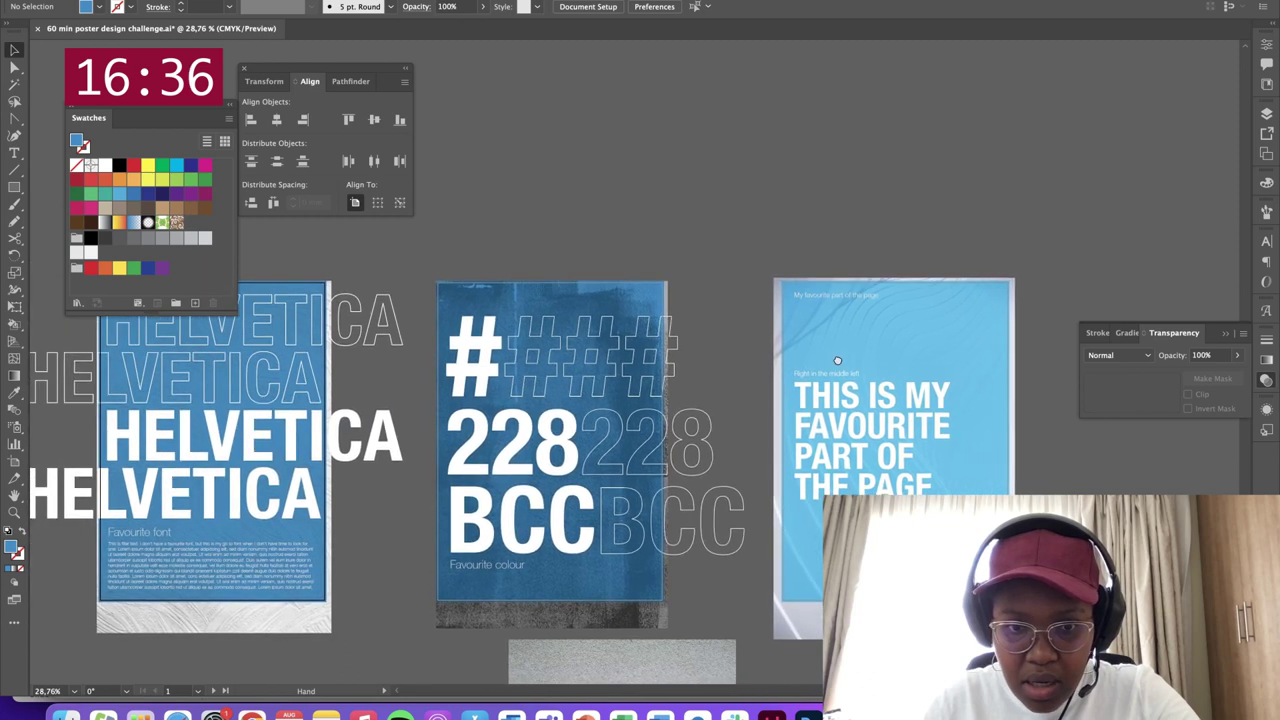
scroll(838, 360, "left", 4)
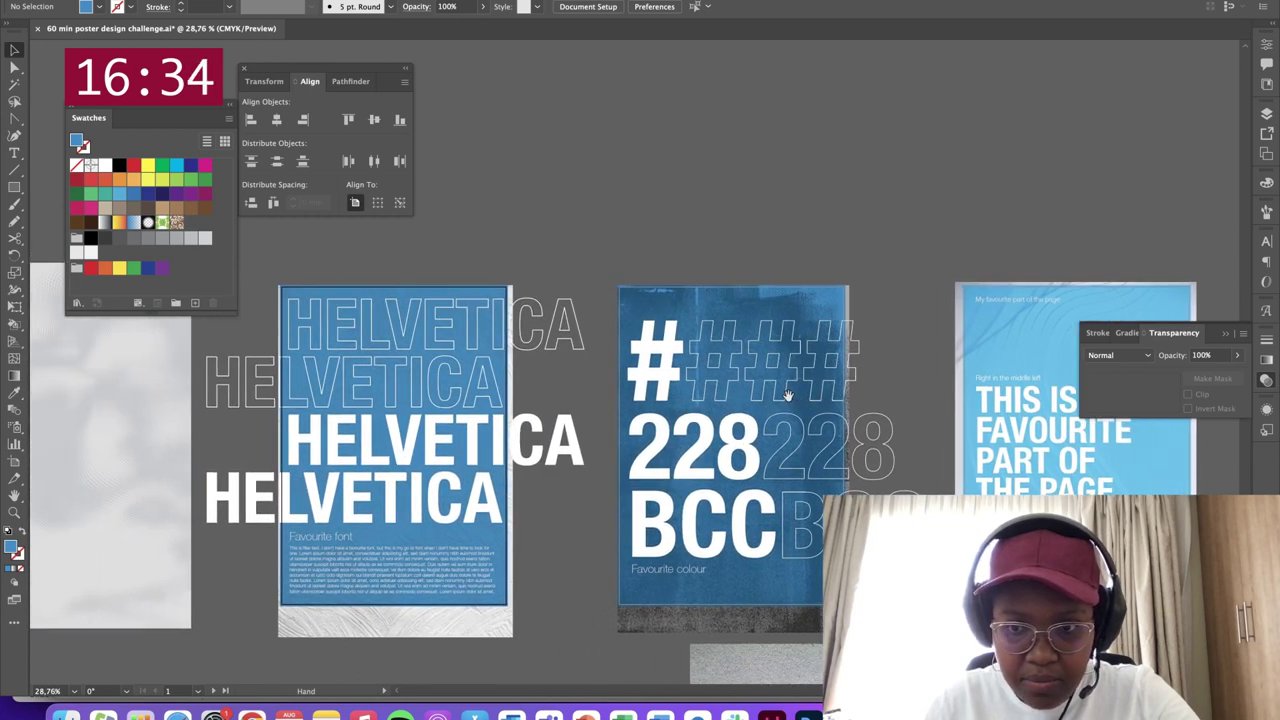
scroll(788, 395, "left", 4)
Clear the textures off the HELVETICA and 228 BCC posters and remove the unused ones lying below them
left_click(646, 608)
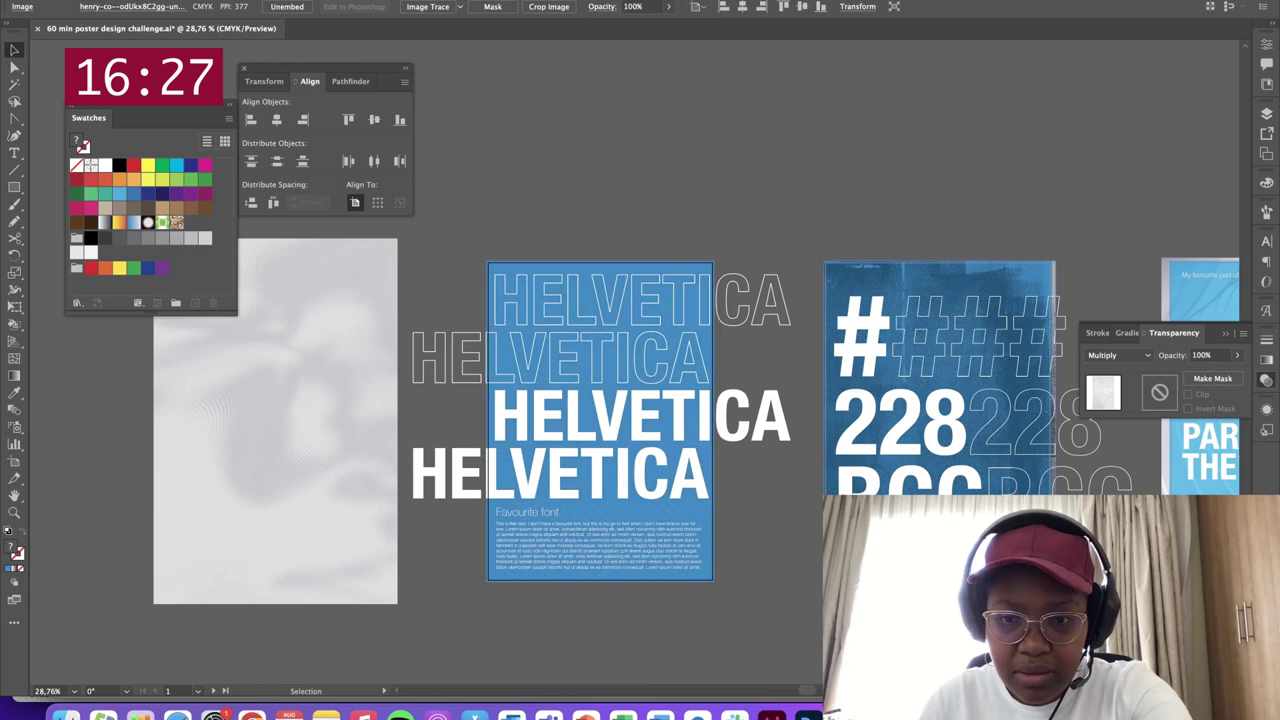
key("super+2")
left_click_drag(892, 422, 808, 200)
left_click_drag(847, 397, 827, 380)
left_click_drag(760, 326, 698, 303)
left_click_drag(801, 311, 759, 150)
key("Delete")
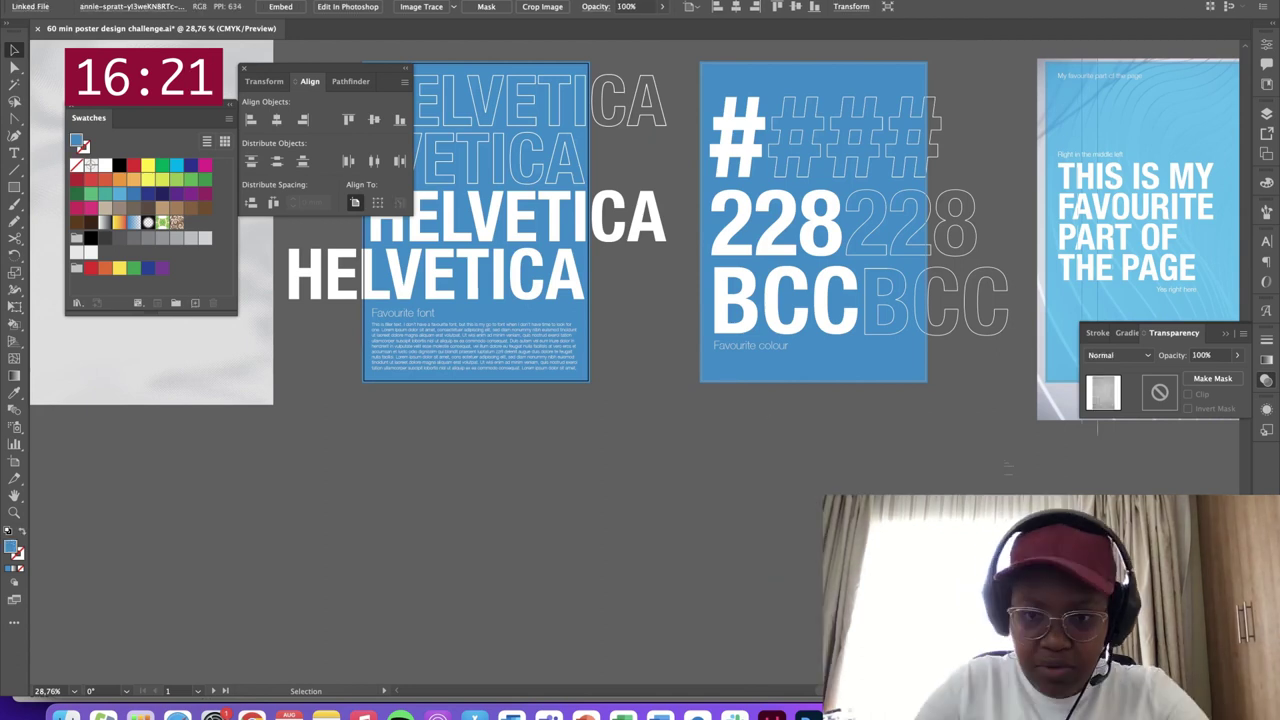
Examine the curved-line texture on the third poster up close
left_click_drag(846, 223, 560, 350)
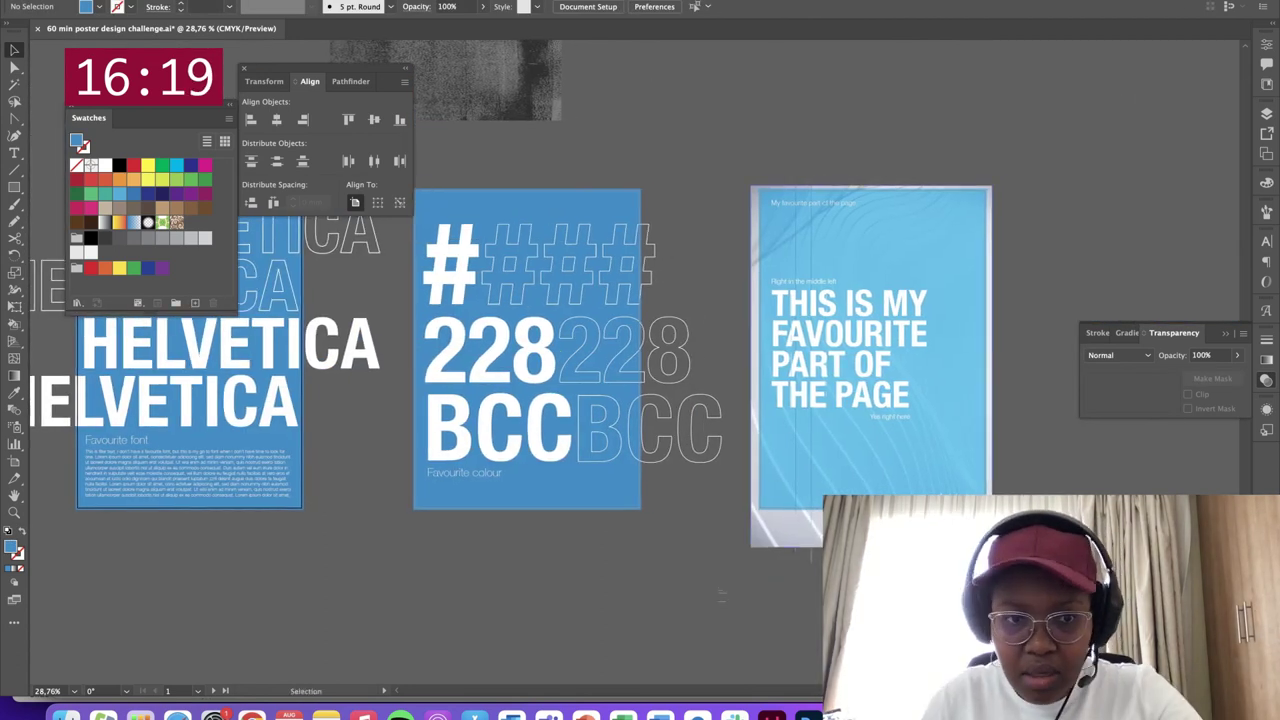
left_click(922, 490)
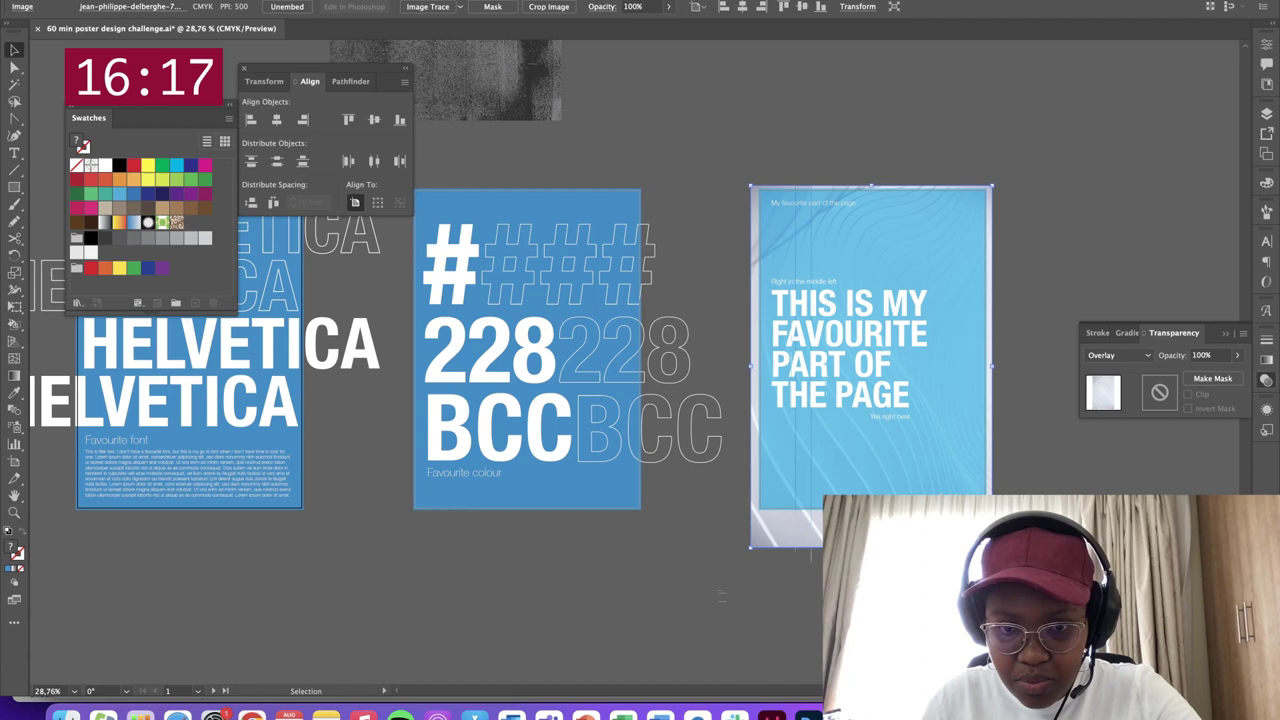
left_click(687, 636)
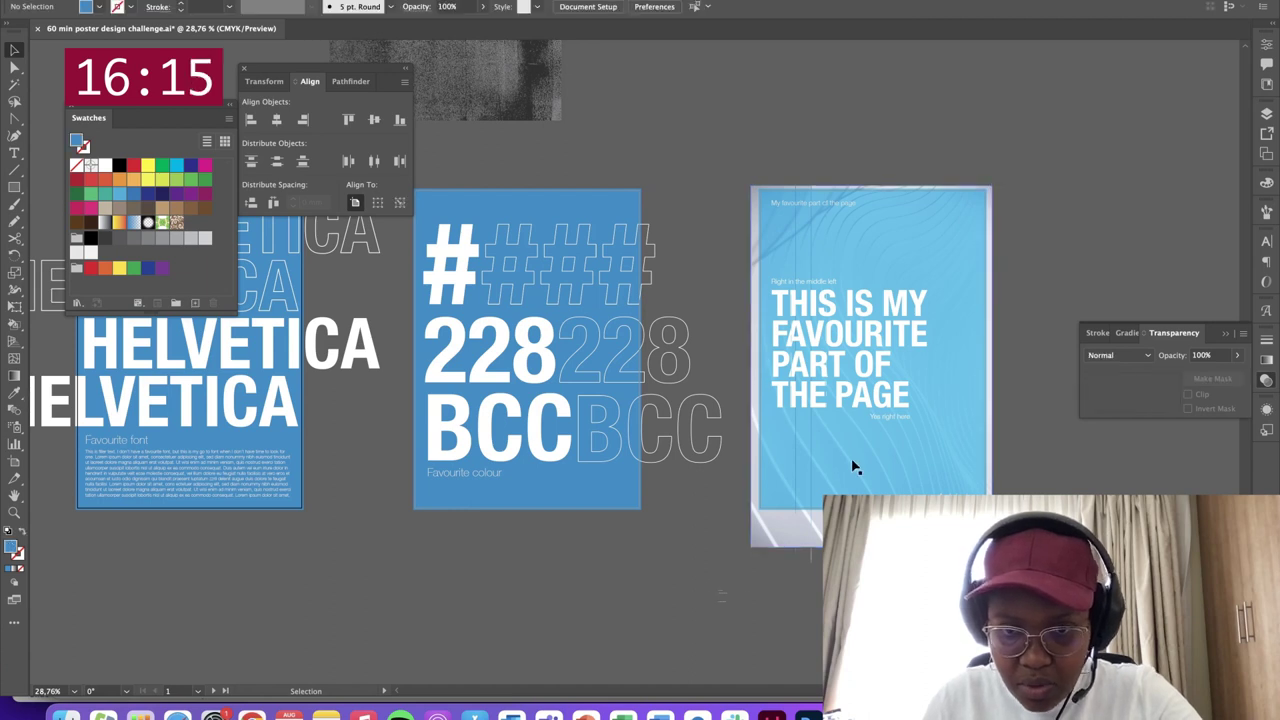
scroll(853, 462, "up", 5)
scroll(915, 327, "up", 1)
left_click_drag(912, 279, 771, 398)
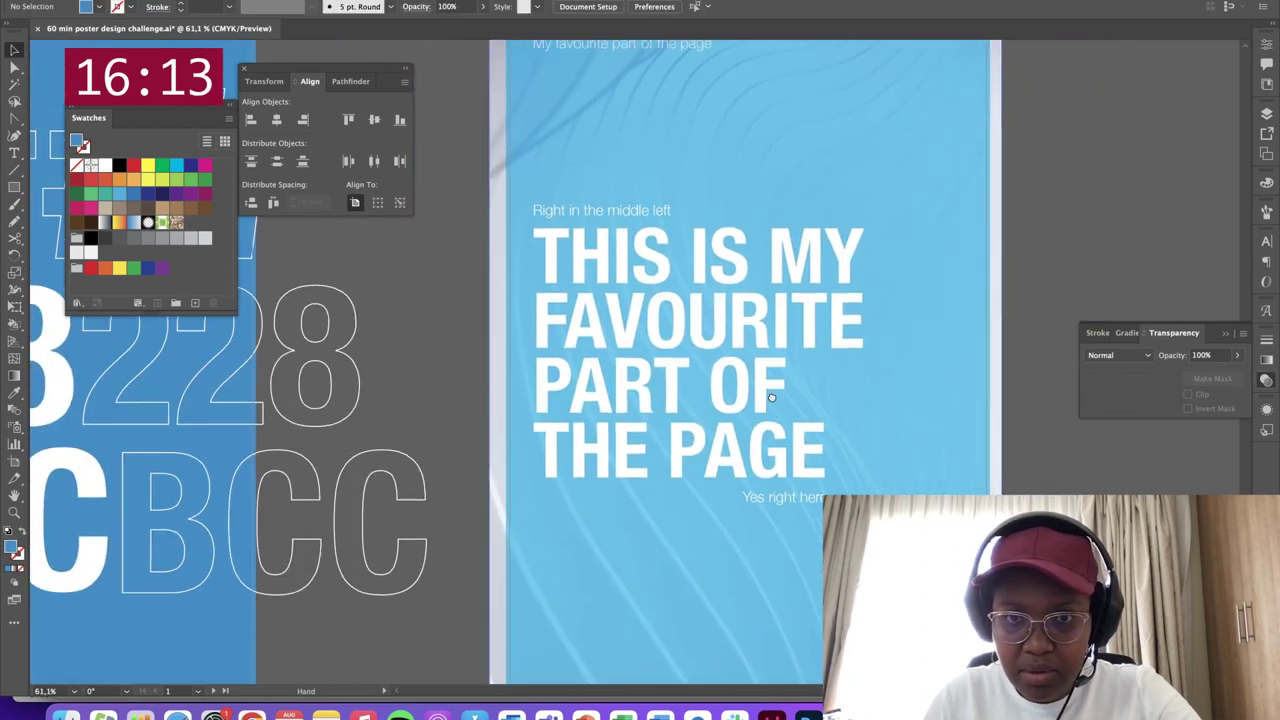
scroll(780, 385, "down", 3)
Return the third poster's curved-line texture to Normal blending, and try Darken before settling on Multiply for its blue rectangle
left_click(806, 574)
left_click(1118, 355)
left_click(1114, 371)
key("super+z")
left_click(898, 192)
left_click(1118, 355)
left_click(1114, 390)
left_click(1118, 355)
left_click(1117, 406)
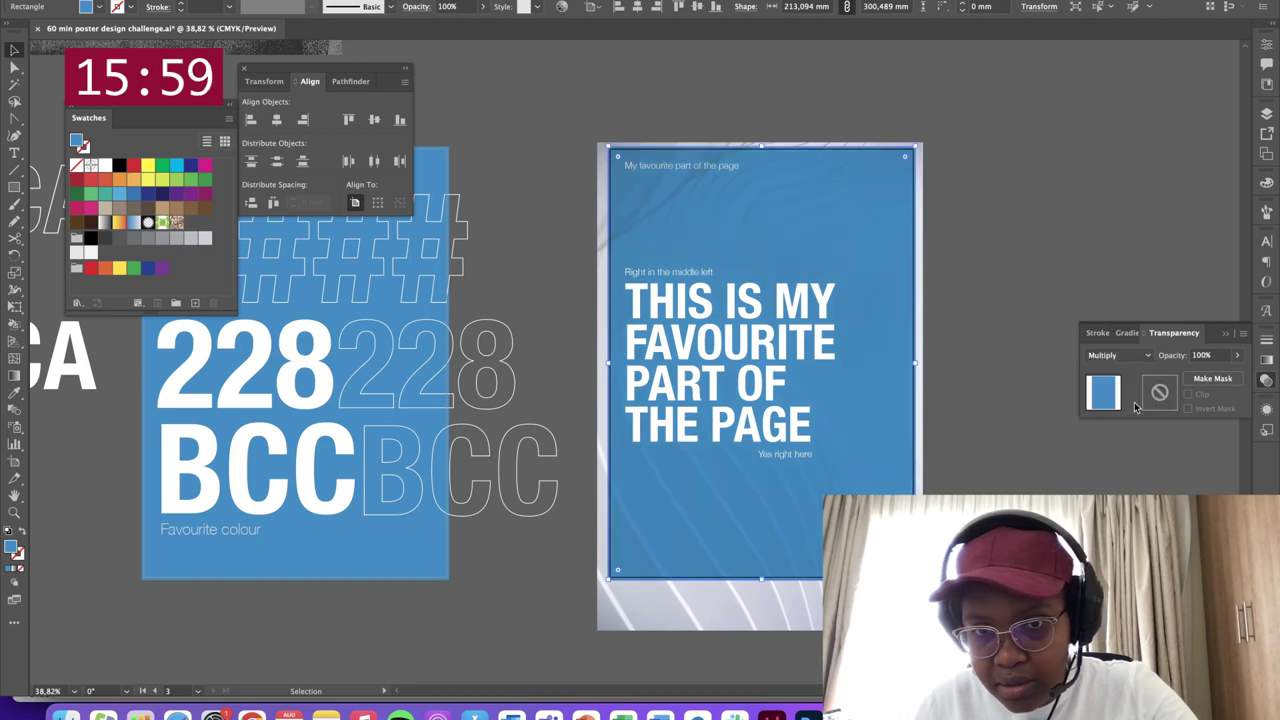
key("super+h")
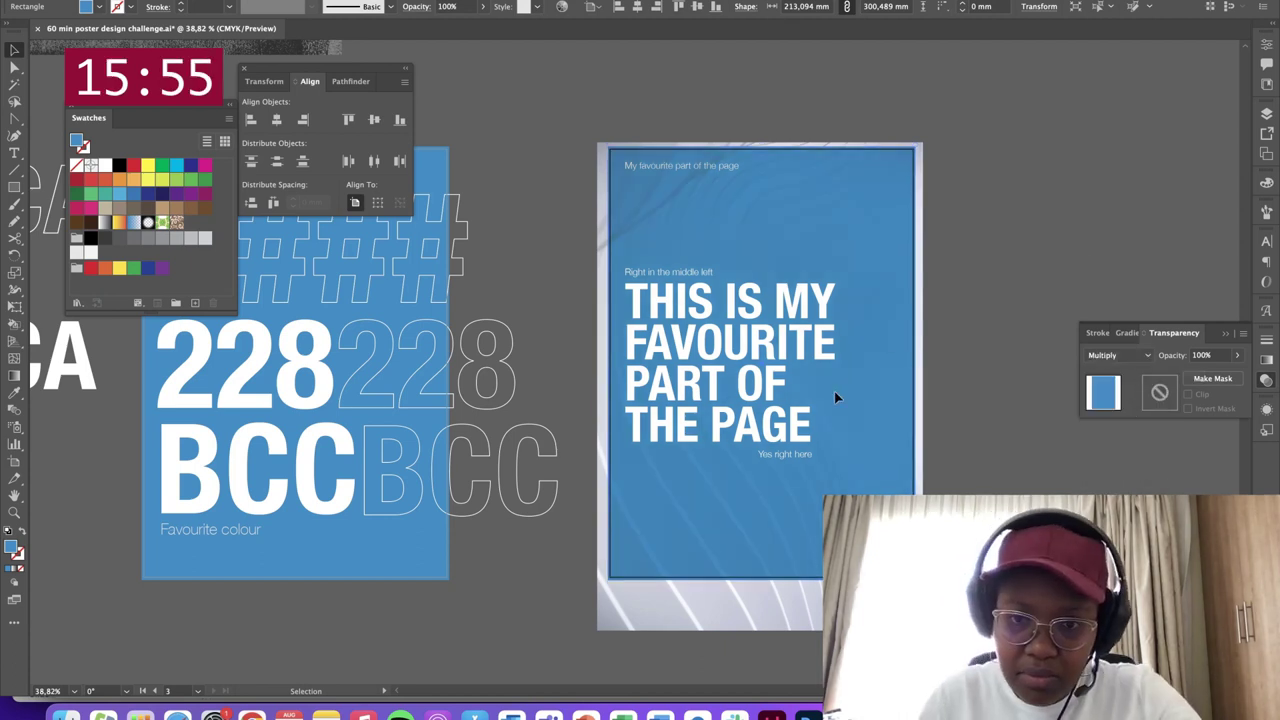
key("super+shift+a")
Compare the third poster's darker textured background with the plain blue backgrounds of the other two posters
scroll(851, 395, "up", 5)
scroll(853, 397, "down", 7)
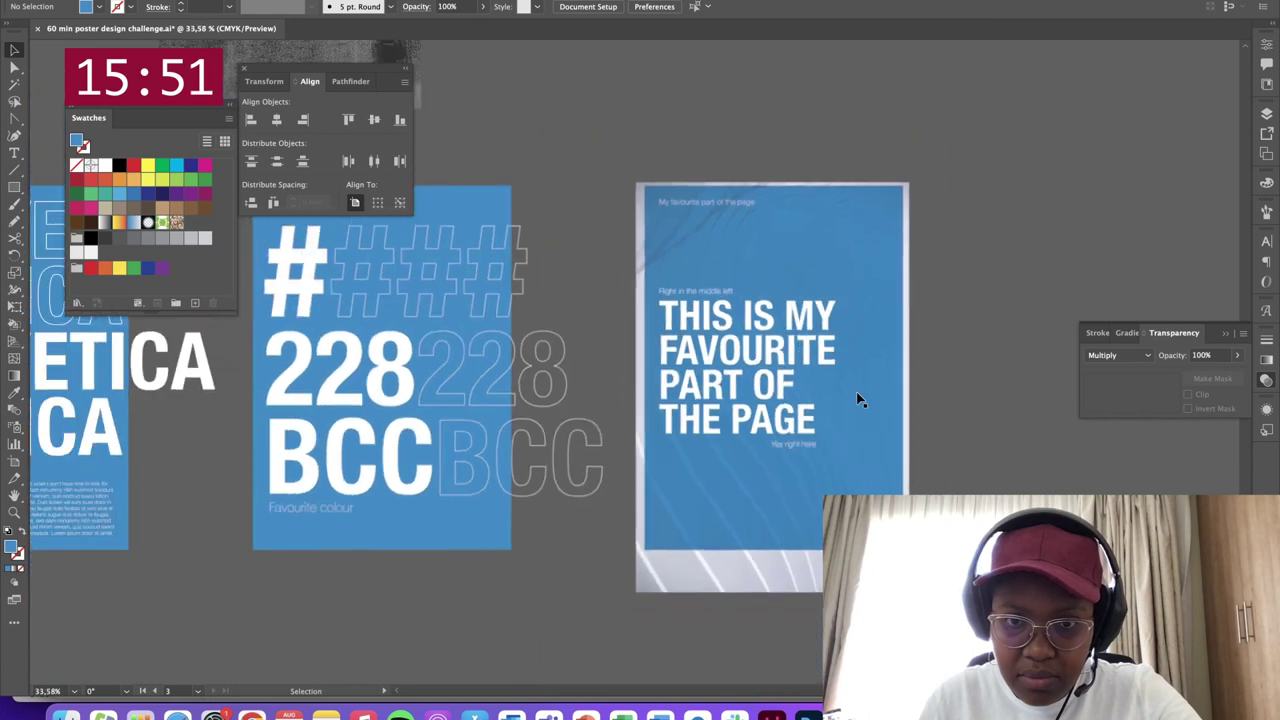
scroll(857, 397, "down", 1)
left_click_drag(541, 397, 1004, 440)
left_click_drag(465, 424, 715, 391)
left_click(545, 395)
left_click_drag(1020, 370, 517, 330)
left_click_drag(1078, 346, 818, 345)
Turn the third poster's curved-line texture upside down and place a copy behind the 228 BCC poster's blue background
left_click(780, 531)
key("super+shift+[")
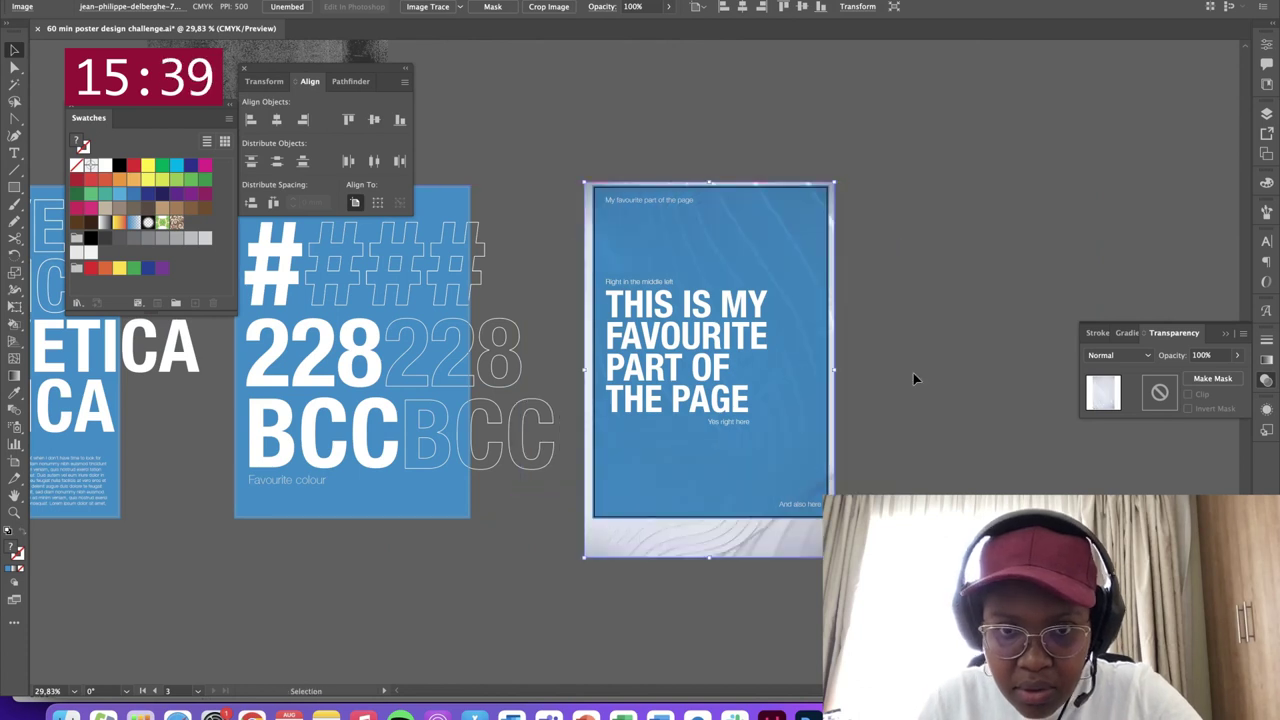
left_click(716, 570)
scroll(716, 570, "left", 10)
scroll(716, 570, "up", 2)
left_click_drag(688, 591, 610, 580)
Set the 228 BCC poster's blue rectangle to Multiply blending and rotate the texture behind it upside down
left_click(676, 556)
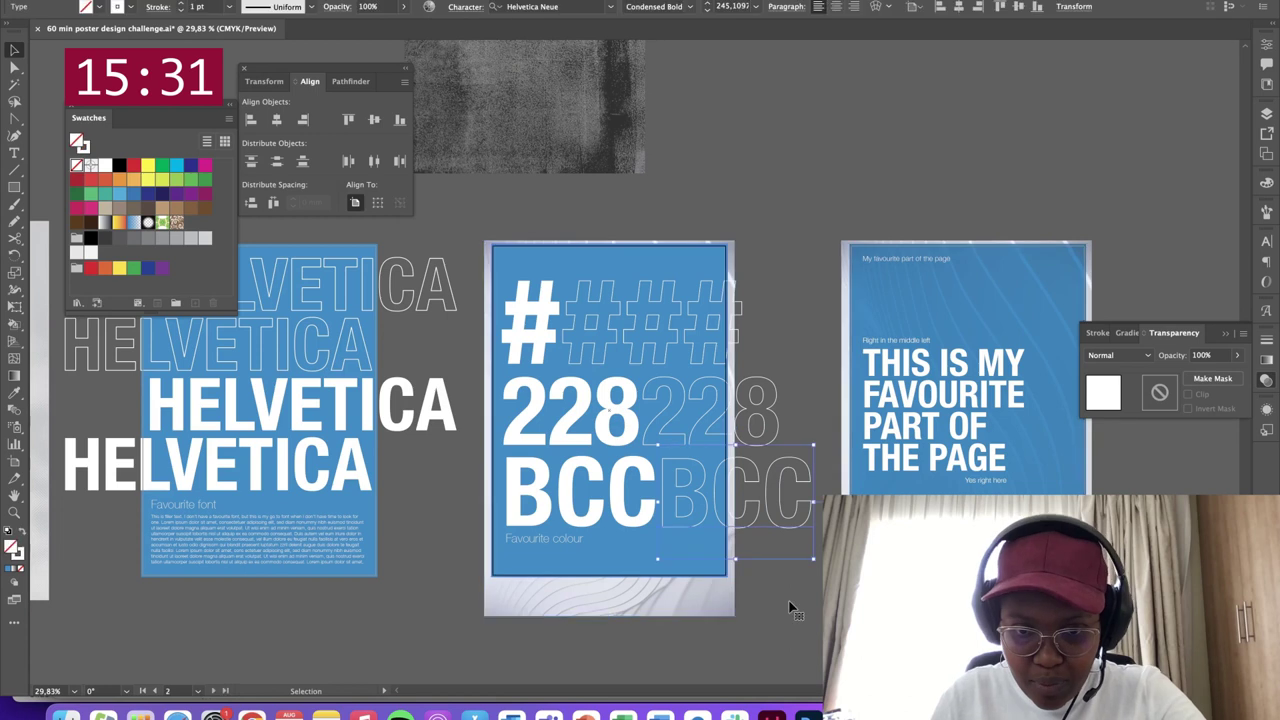
left_click(705, 555)
left_click(1118, 355)
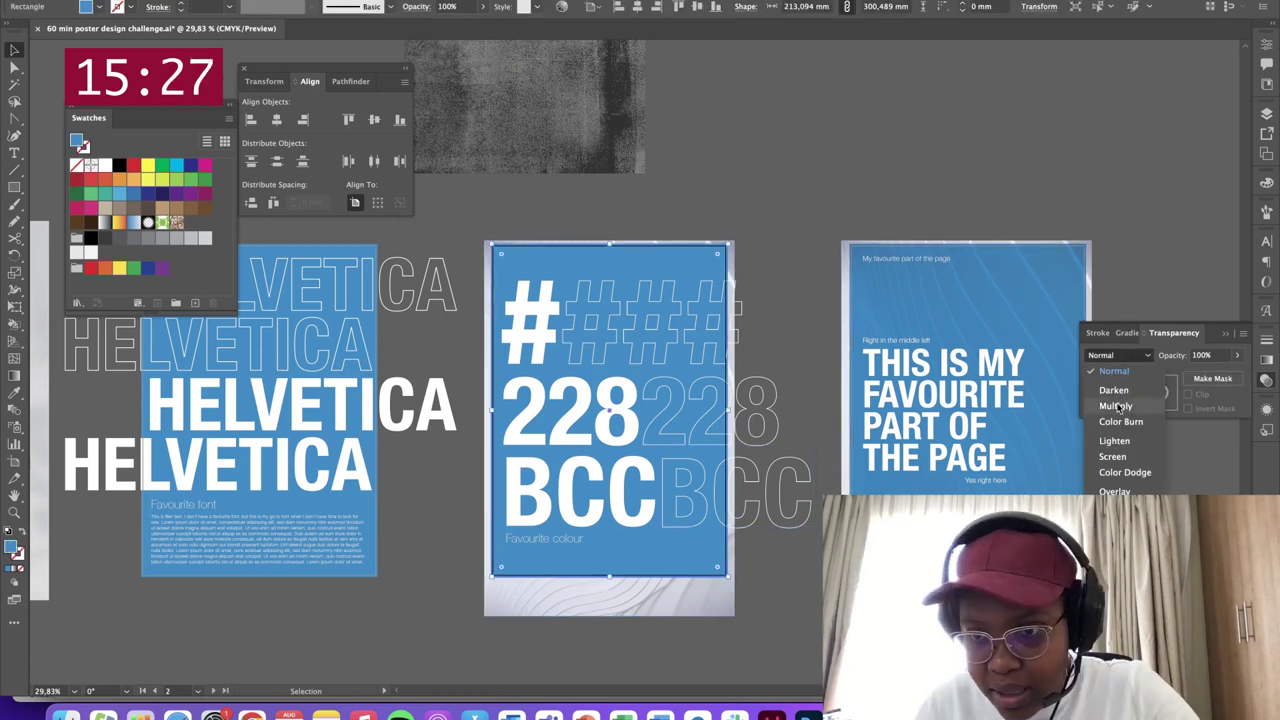
left_click(1117, 406)
left_click(652, 605)
left_click_drag(733, 616, 497, 606)
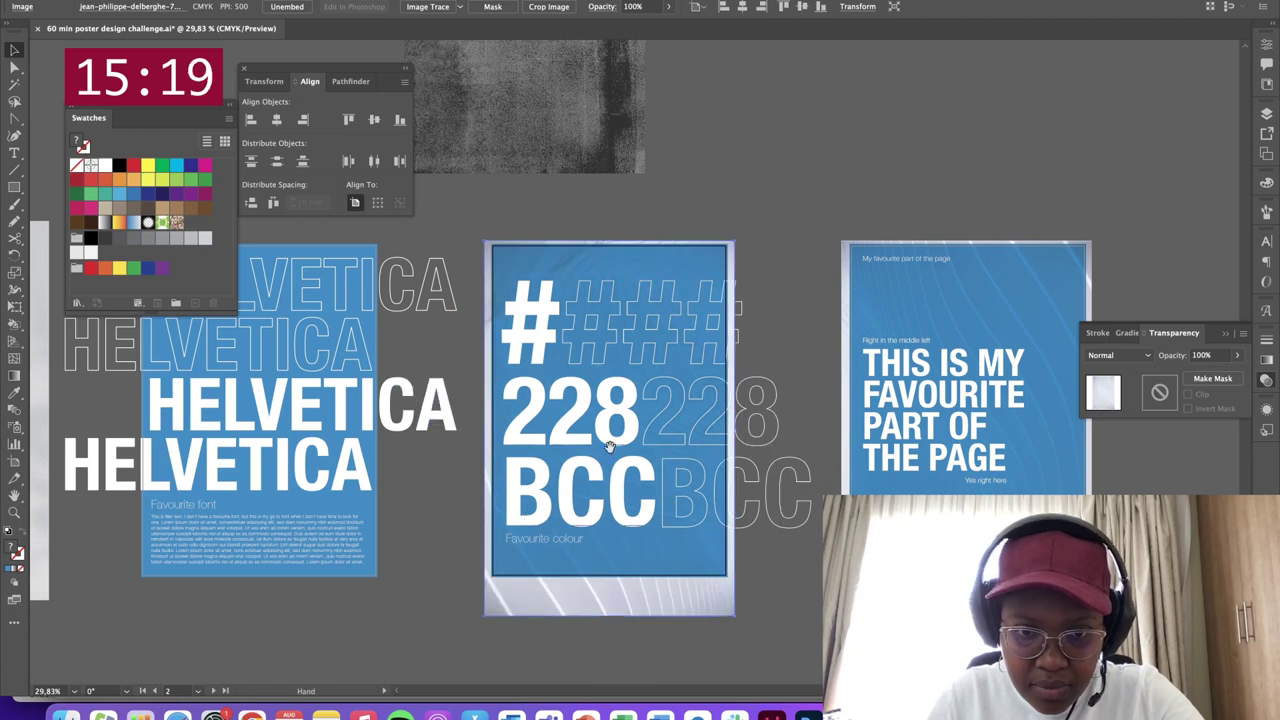
Copy the curved-line texture behind the HELVETICA poster and set that poster's blue rectangle to Multiply blending
scroll(609, 446, "left", 6)
scroll(609, 446, "down", 3)
left_click_drag(988, 485, 686, 474)
key("super+shift+bracketleft")
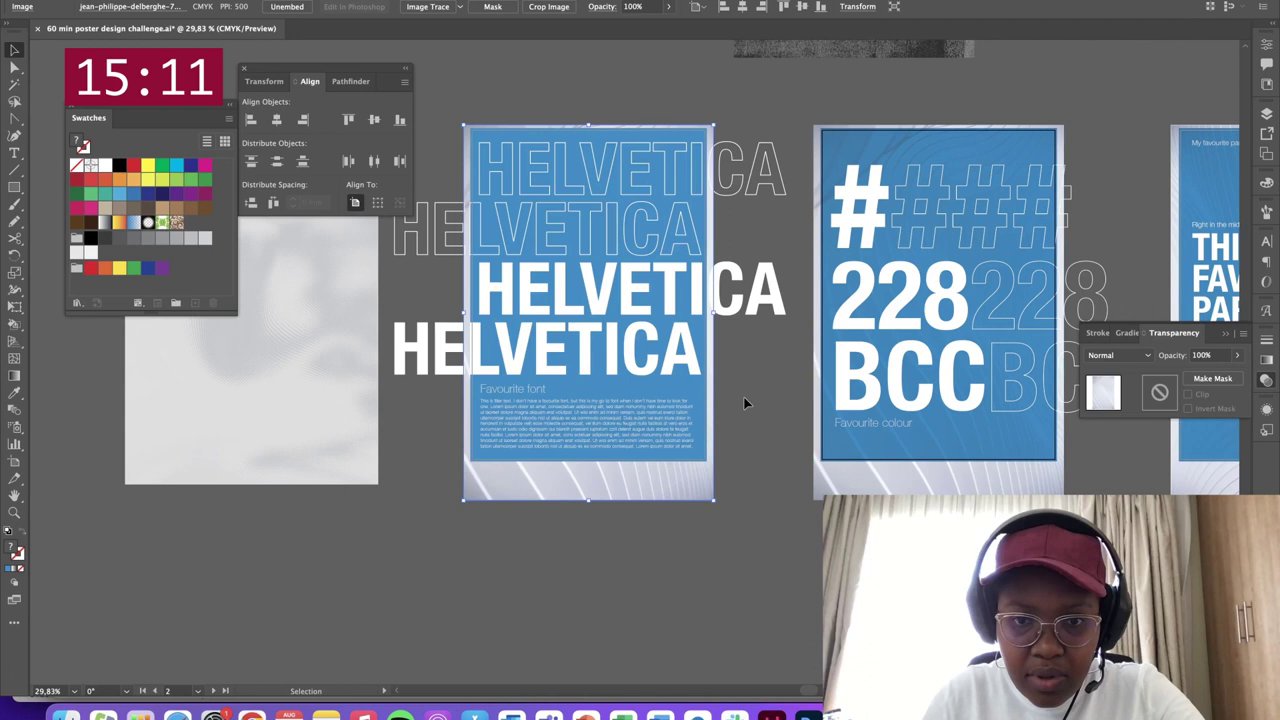
left_click(690, 465)
left_click(1118, 355)
left_click(1133, 406)
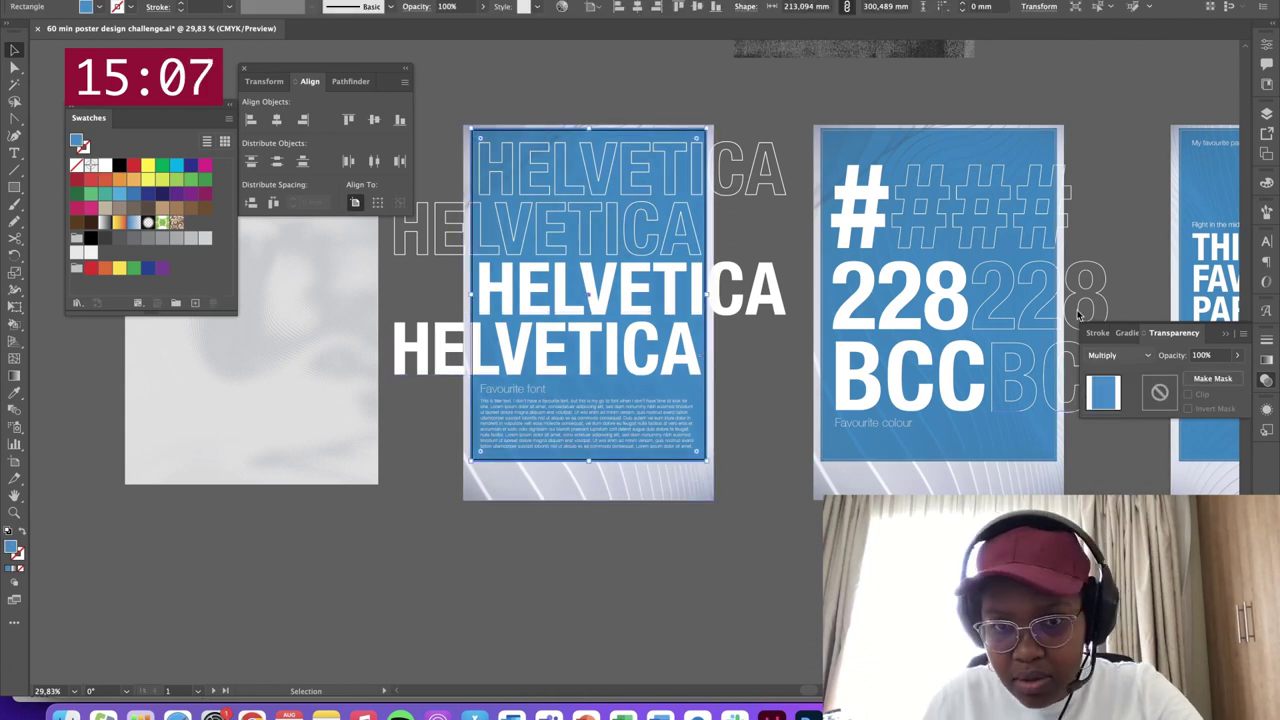
Turn the curved-line texture behind the HELVETICA poster upside down, enlarge it and shift it upward behind the blue rectangle
left_click(678, 499)
left_click_drag(719, 119, 716, 460)
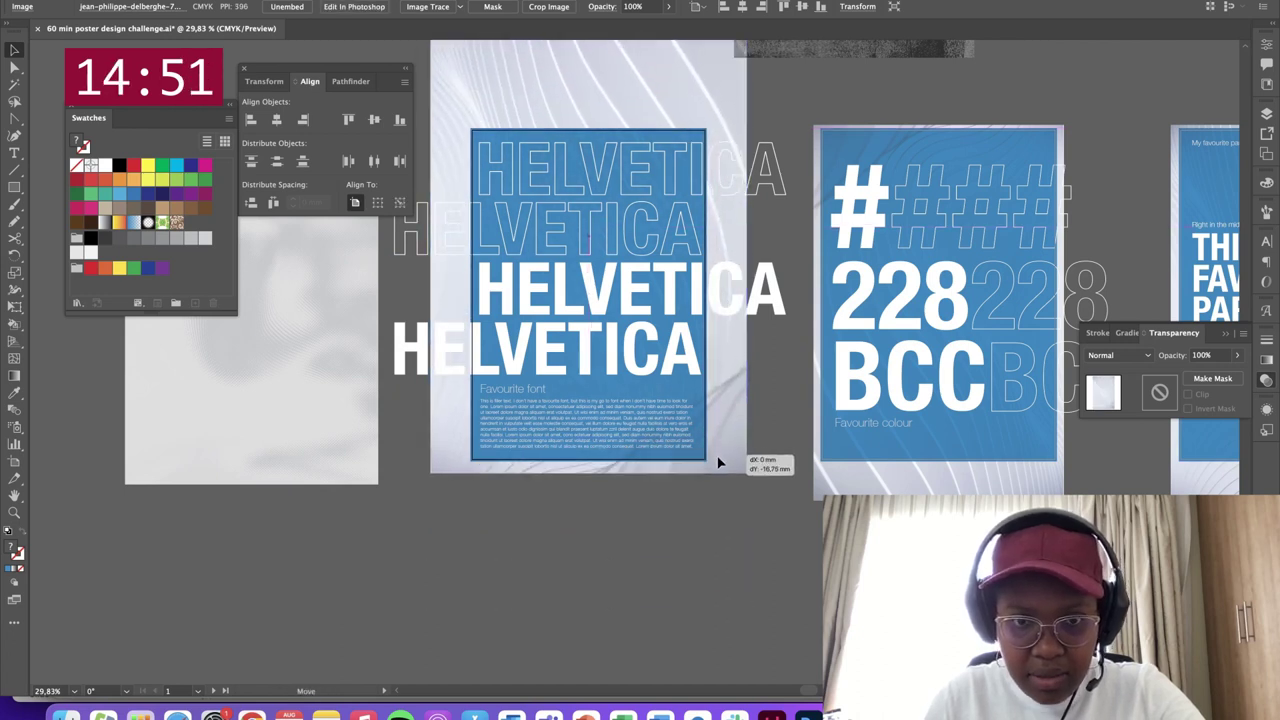
left_click(742, 615)
scroll(620, 340, "up", 3)
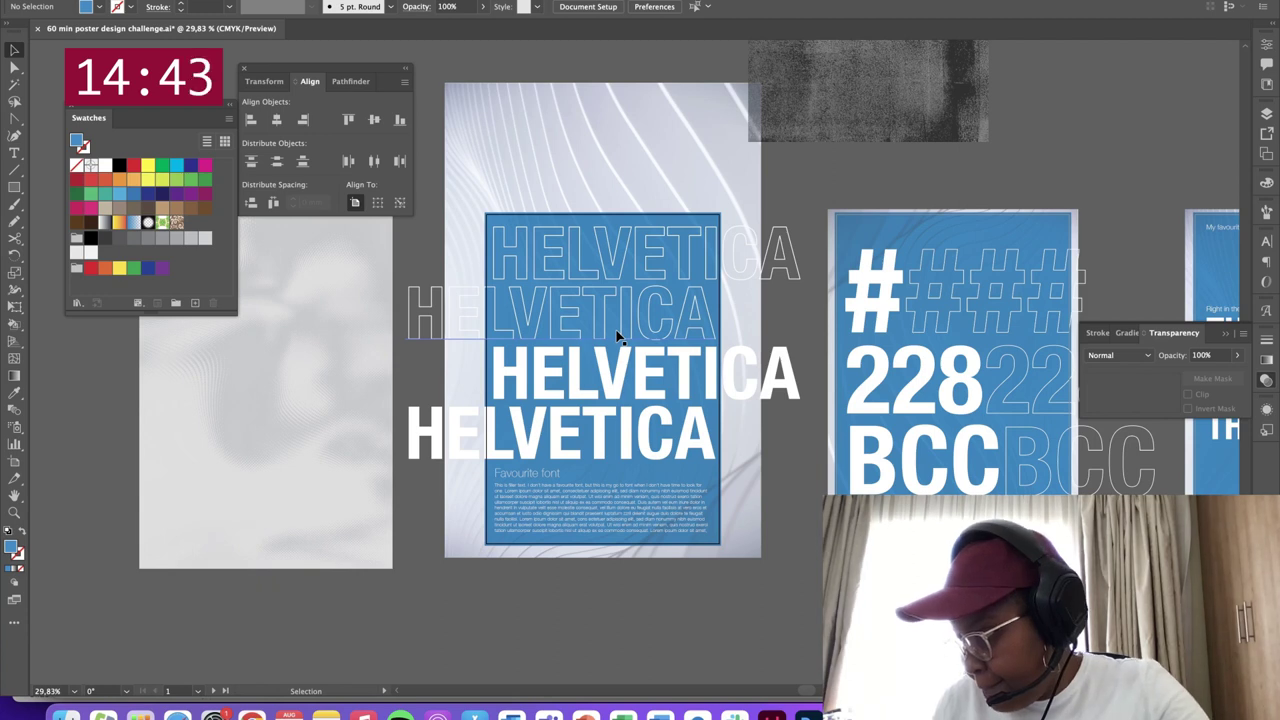
key("a")
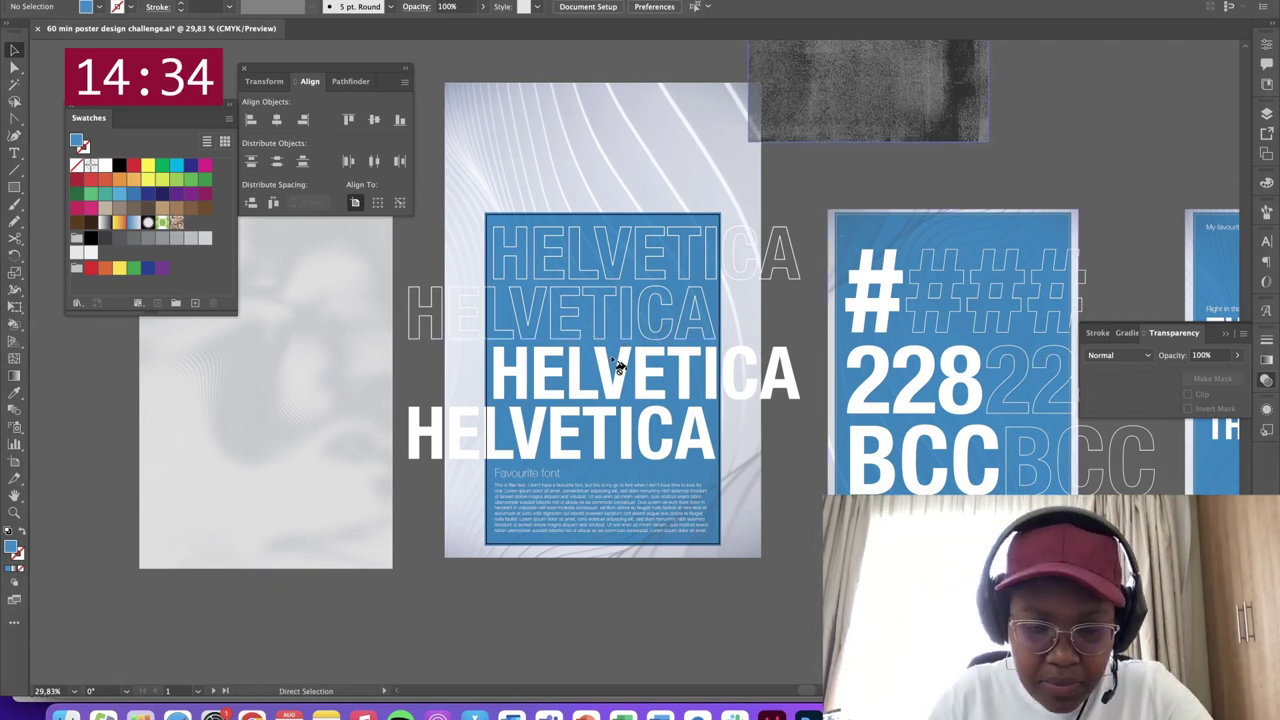
Save the document and check the curved-line texture on all three posters up close and as a set
scroll(614, 349, "up", 3)
key("ctrl+s")
key("space")
left_click_drag(714, 320, 860, 277)
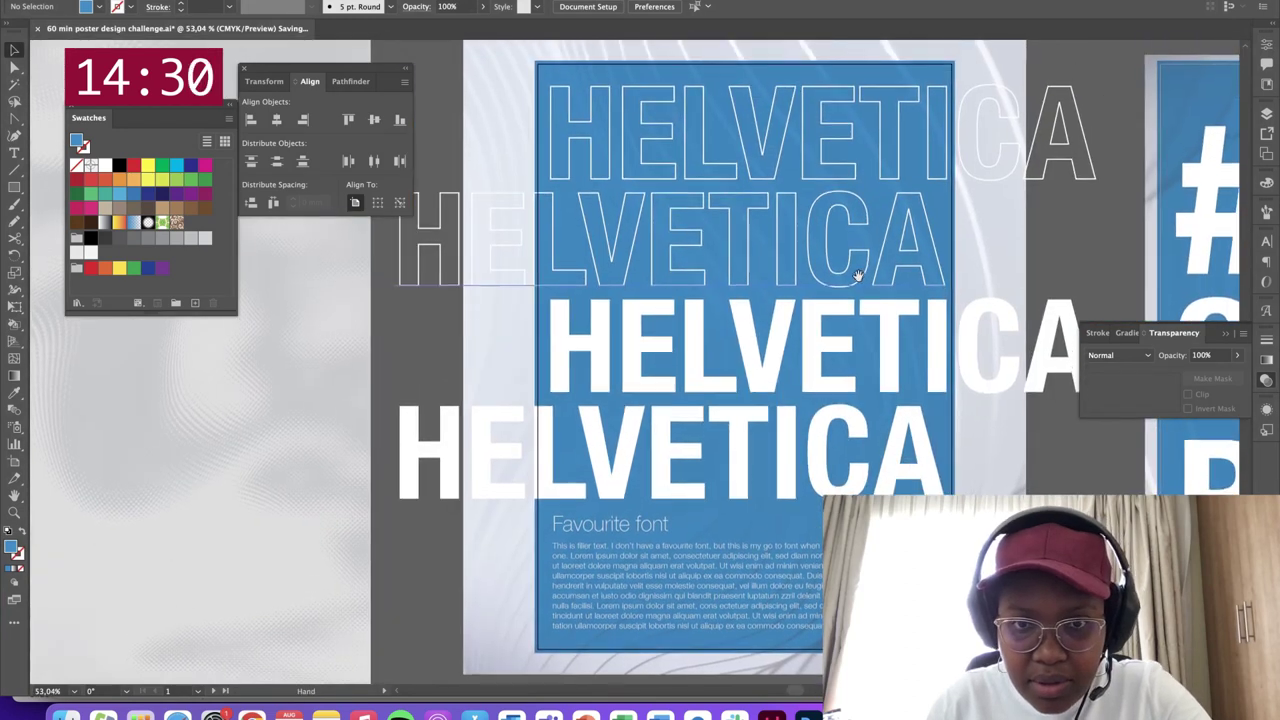
left_click_drag(1029, 263, 456, 197)
left_click_drag(940, 296, 652, 312)
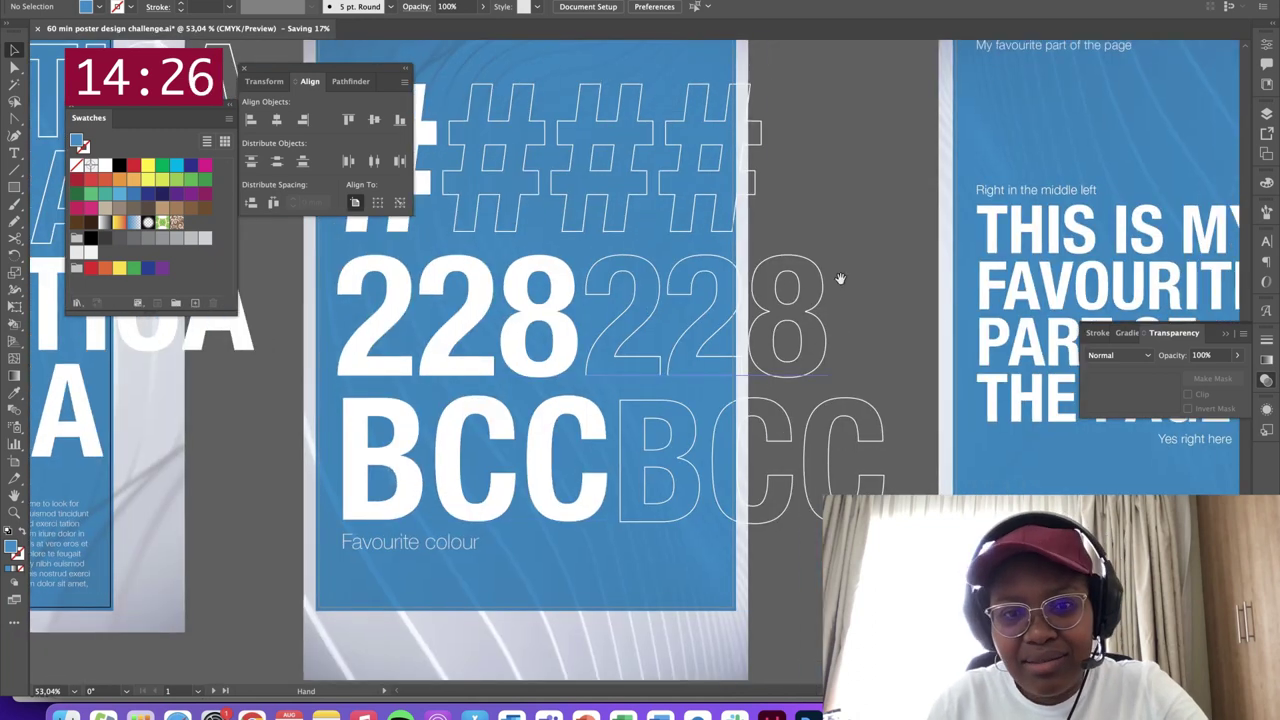
left_click_drag(930, 285, 590, 287)
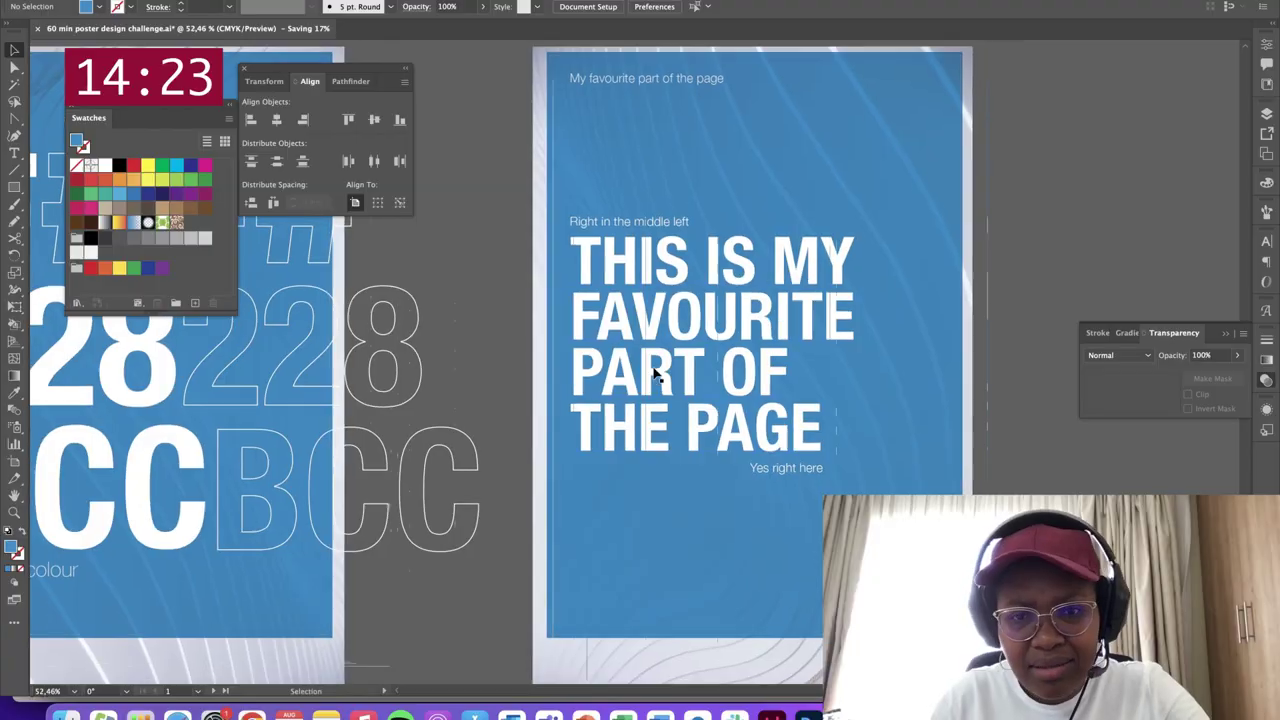
scroll(654, 374, "down", 5)
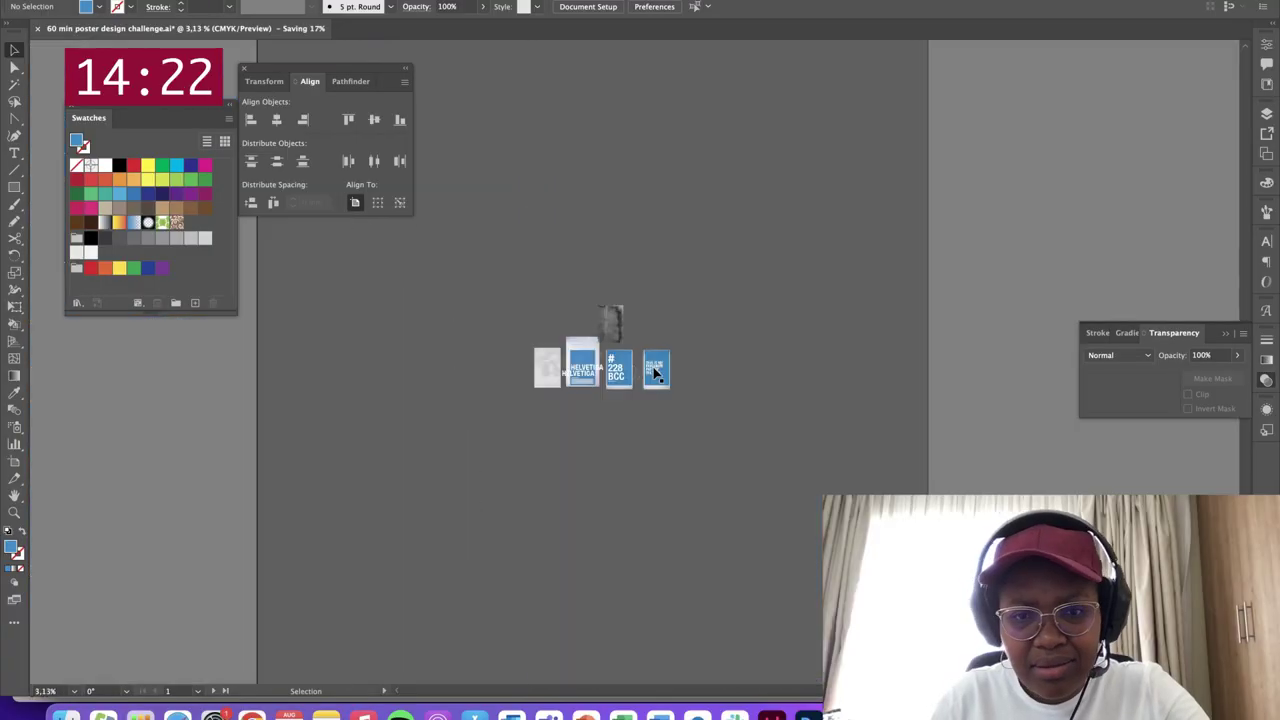
scroll(651, 375, "up", 4)
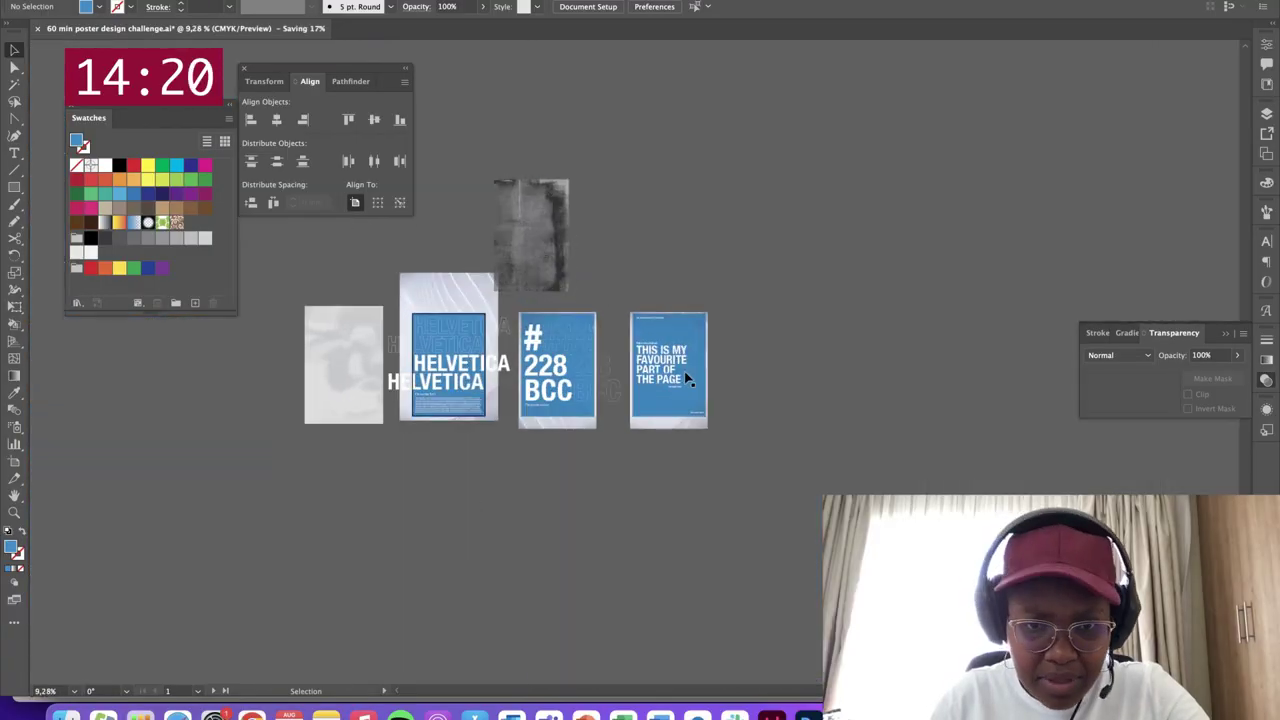
Duplicate the three poster artboards with their artwork into a second row below the originals
left_click_drag(825, 320, 928, 301)
key("shift+o")
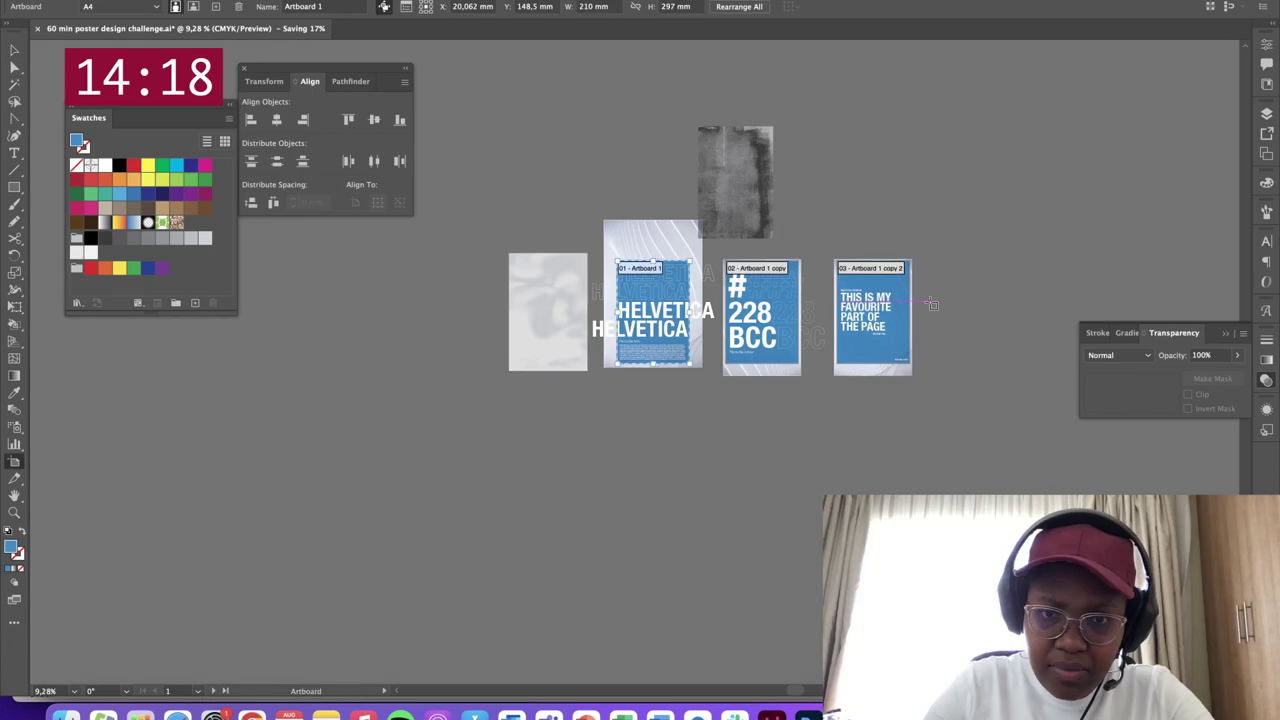
left_click_drag(668, 350, 670, 546)
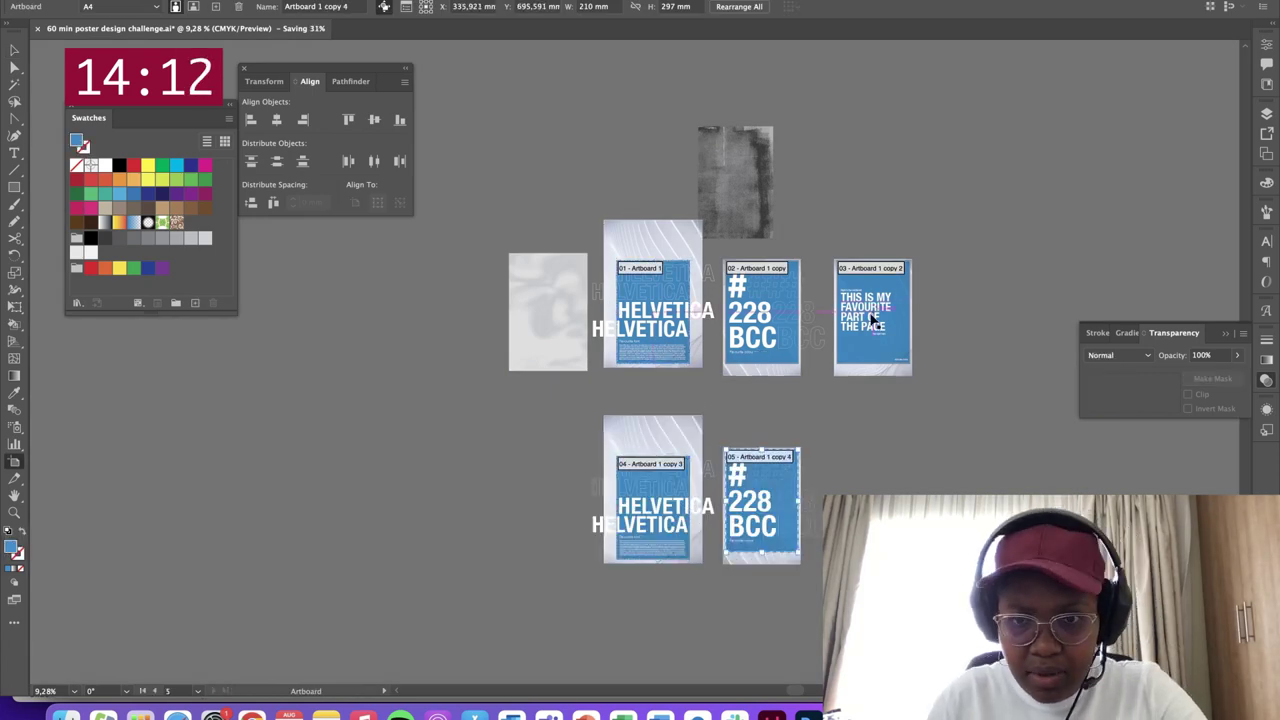
left_click_drag(872, 318, 873, 507)
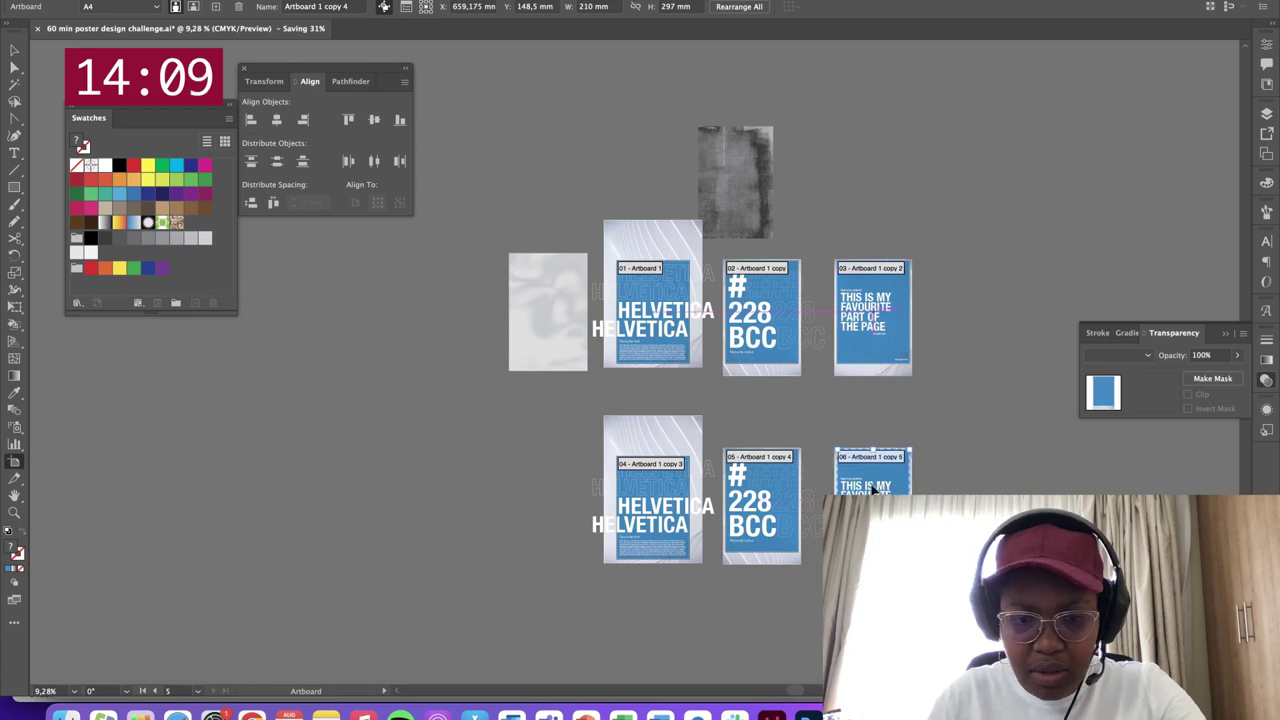
key("v")
Delete the curved-line texture images from all three copied posters in the second row
scroll(652, 550, "up", 4)
left_click(652, 552)
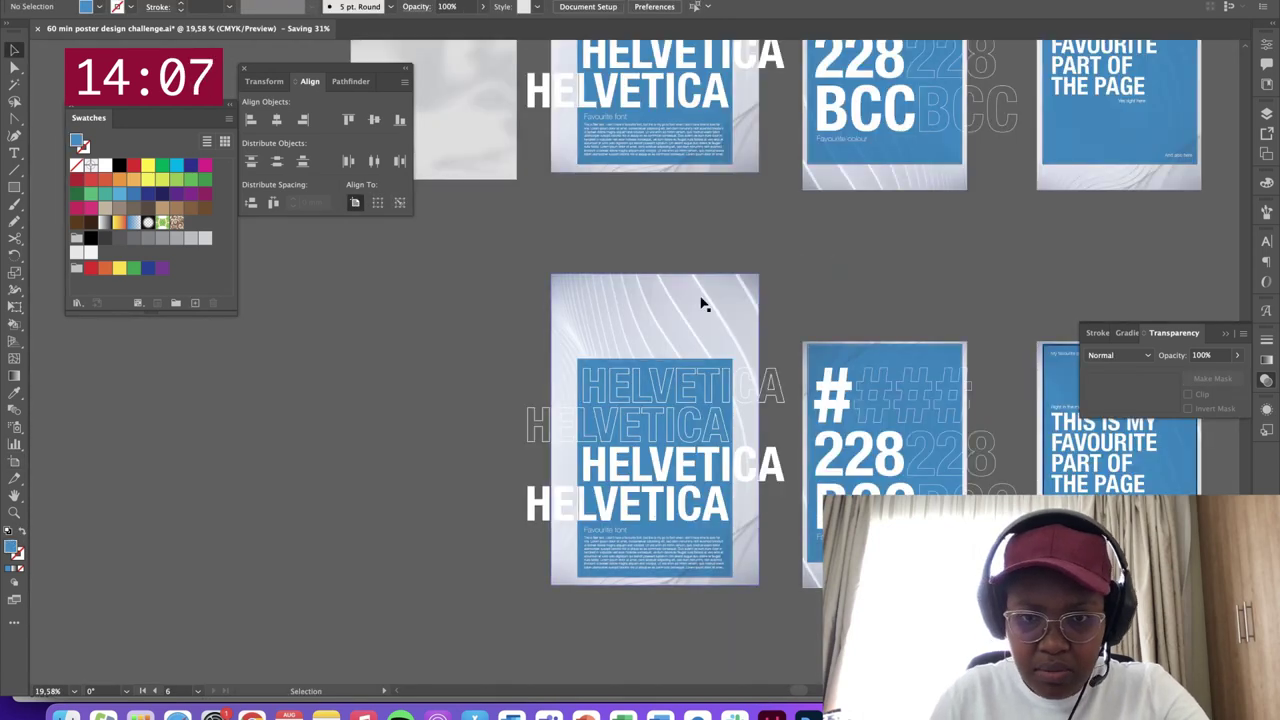
left_click(880, 575, "shift")
left_click(1112, 575, "shift")
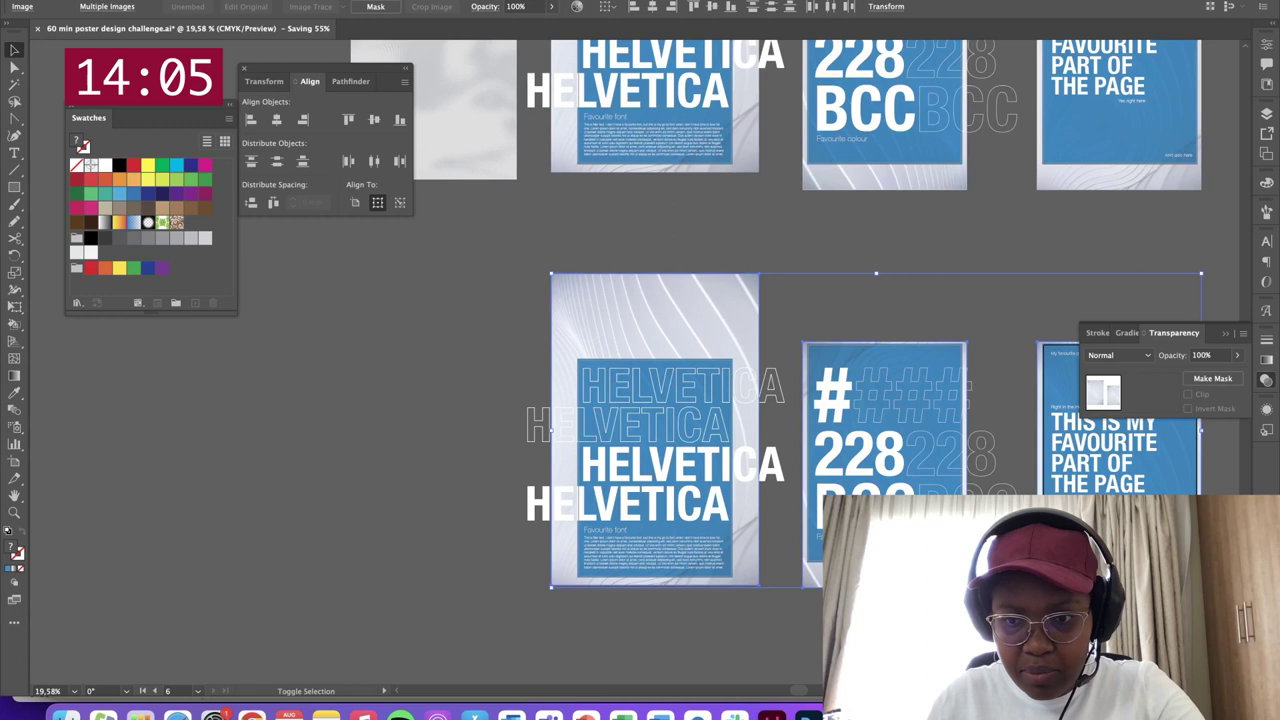
key("Delete")
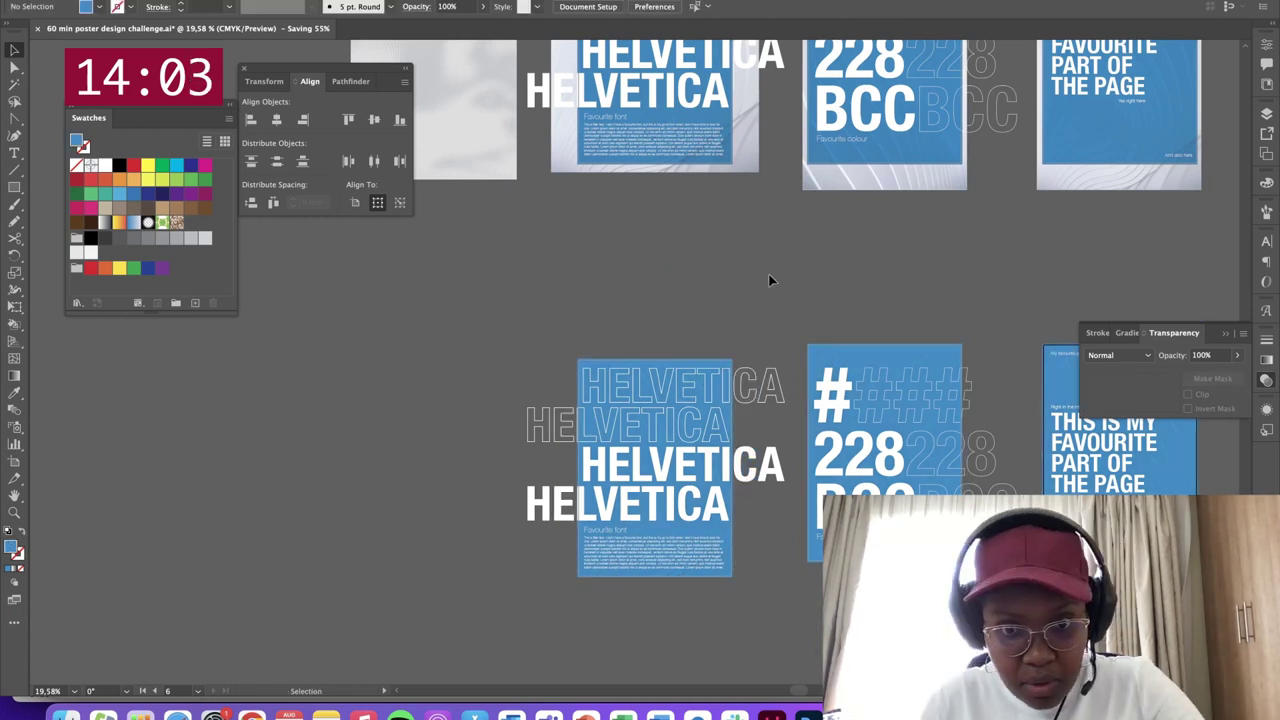
Move the light grey rippled texture behind the second-row HELVETICA poster and place copies behind the other two posters in that row
scroll(769, 280, "right", 3)
scroll(769, 280, "down", 1)
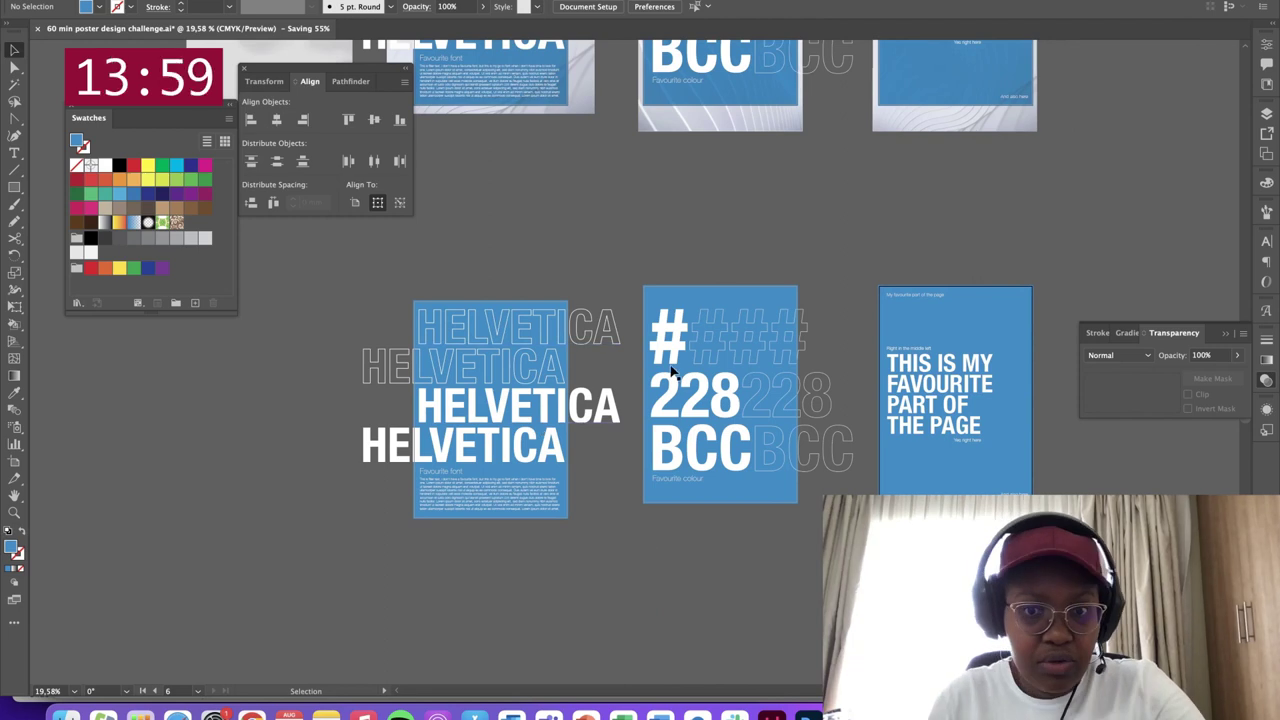
scroll(884, 372, "up", 3)
scroll(884, 372, "left", 5)
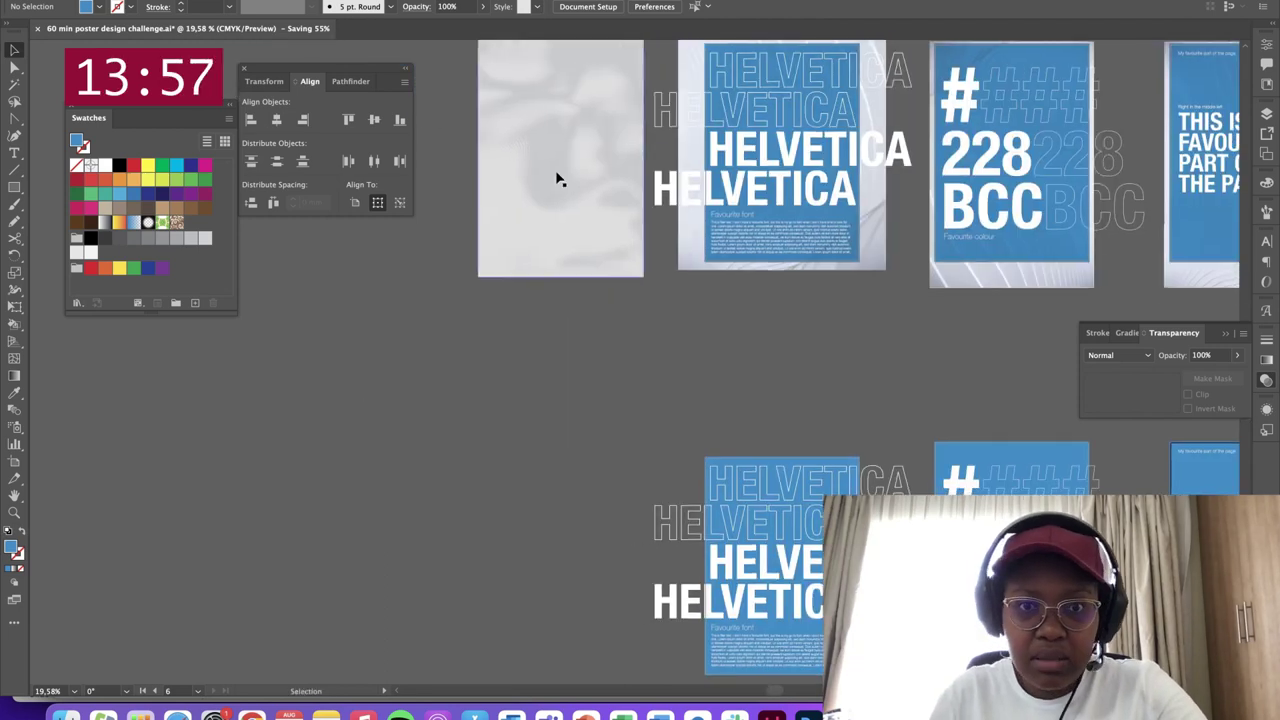
left_click_drag(519, 390, 519, 500)
key("space")
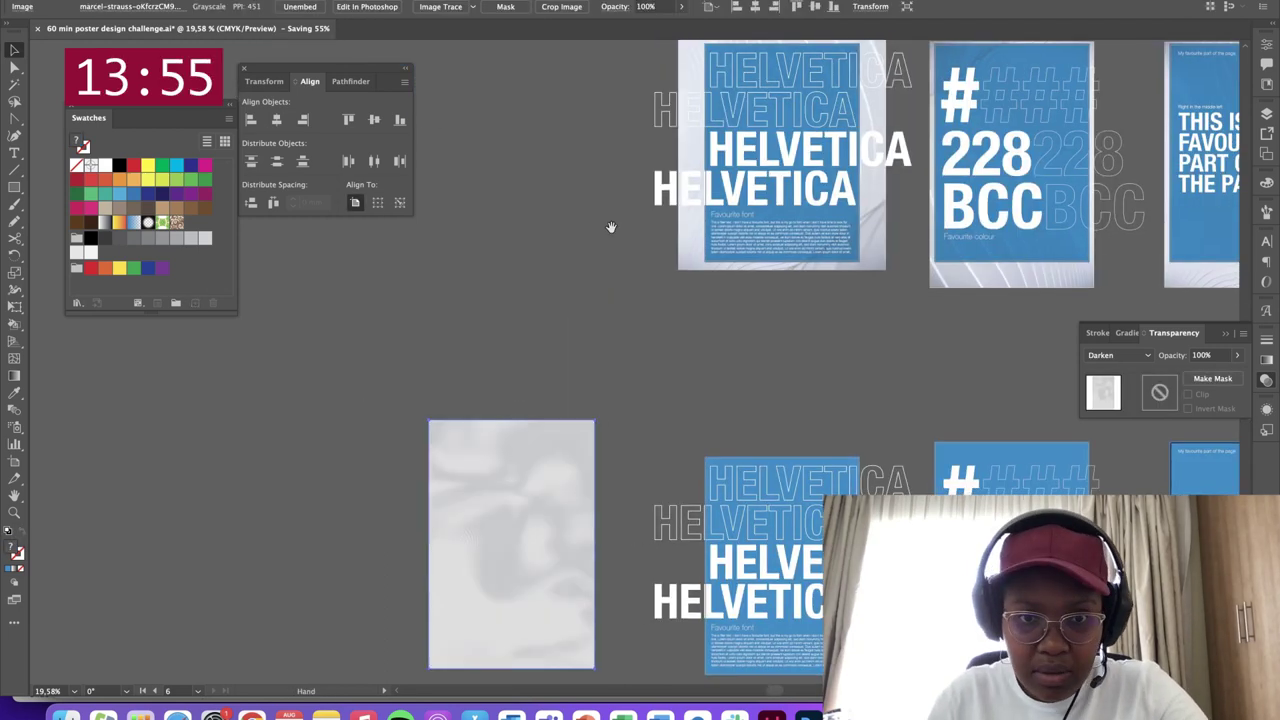
scroll(611, 227, "down", 5)
scroll(611, 227, "right", 2)
left_click_drag(420, 321, 669, 341)
left_click_drag(731, 423, 884, 420)
left_click_drag(884, 420, 869, 420)
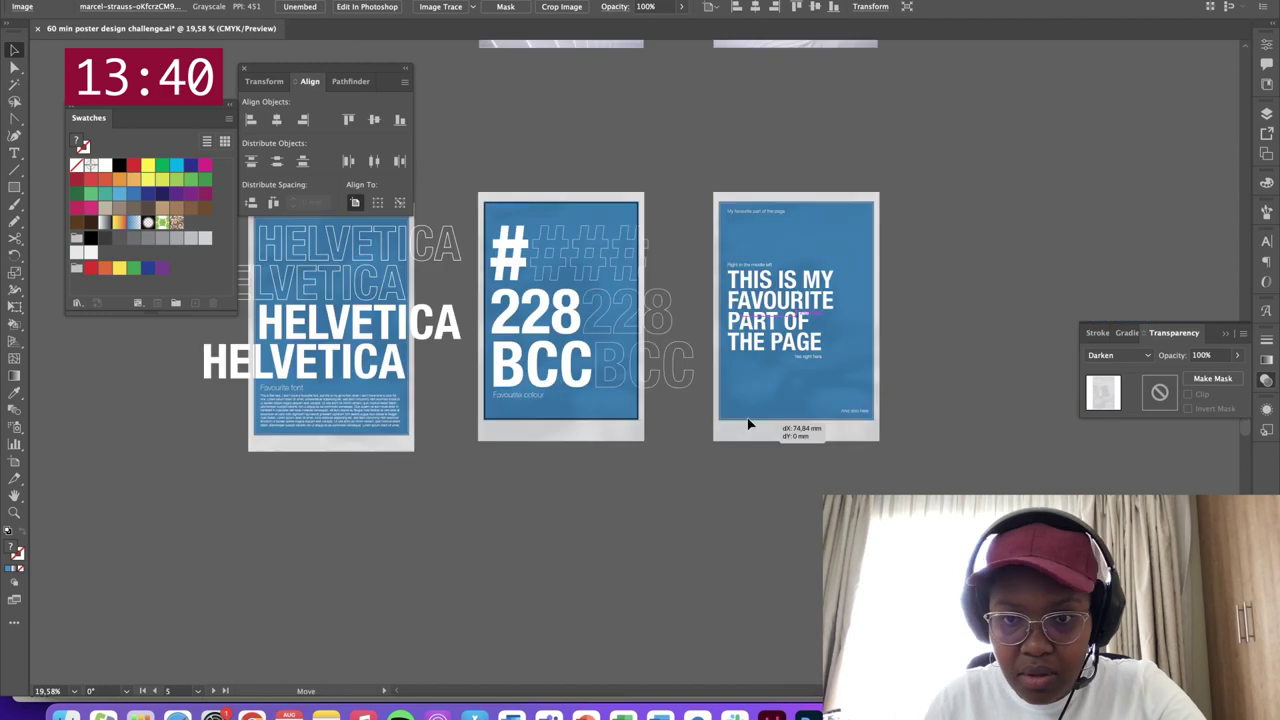
left_click_drag(749, 423, 749, 423)
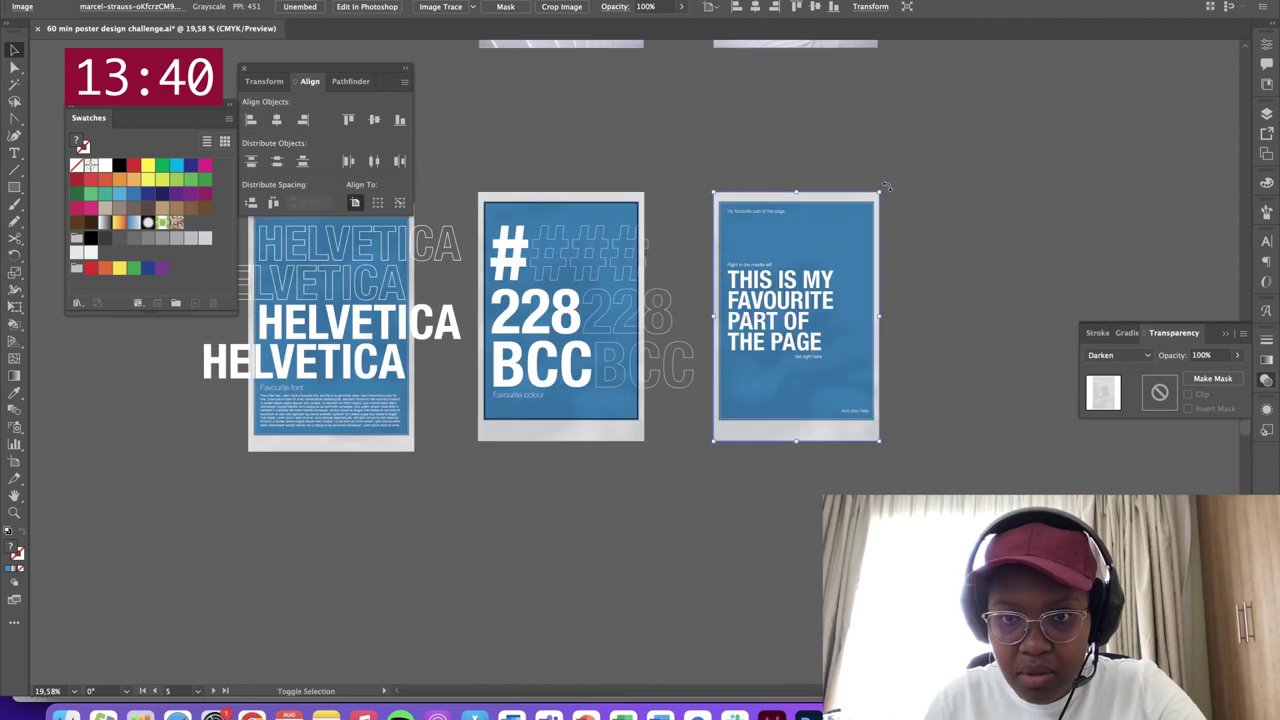
Turn the grey texture behind the second-row THIS IS MY FAVOURITE PART OF THE PAGE poster upside down, enlarge it and shift it slightly down
left_click_drag(886, 189, 708, 443)
left_click_drag(796, 440, 803, 489)
left_click(953, 305)
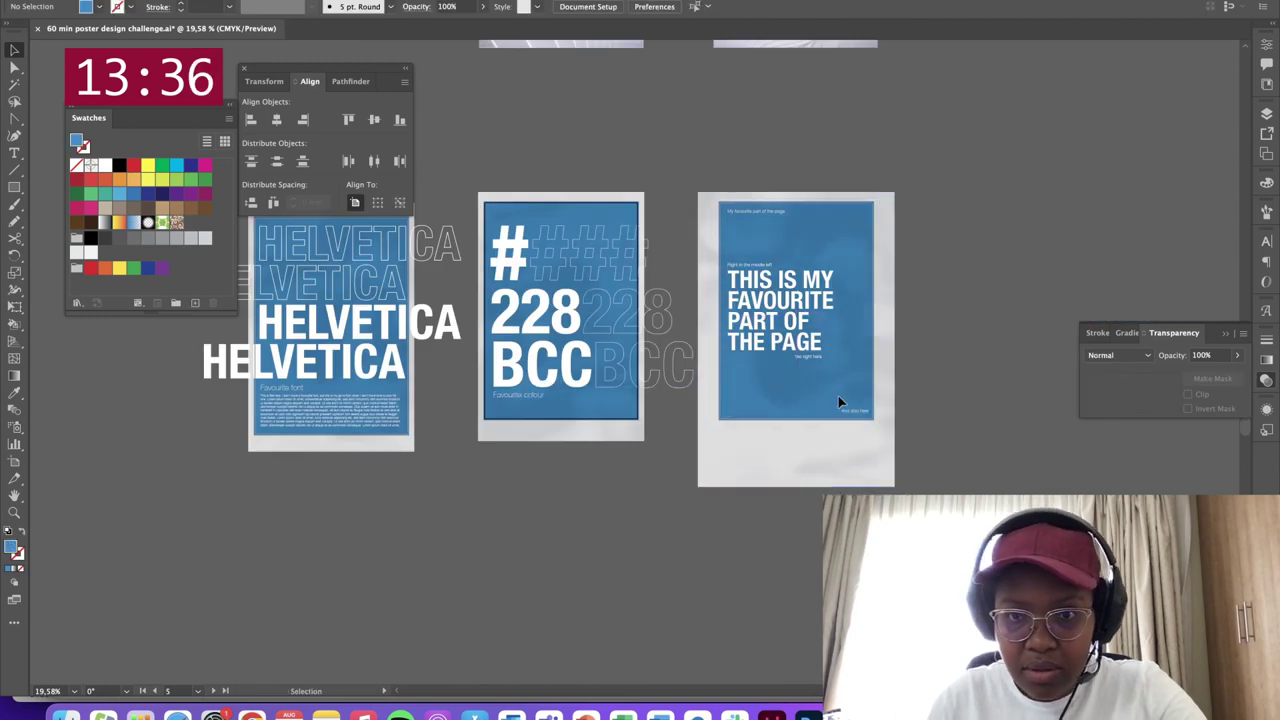
left_click_drag(838, 398, 842, 452)
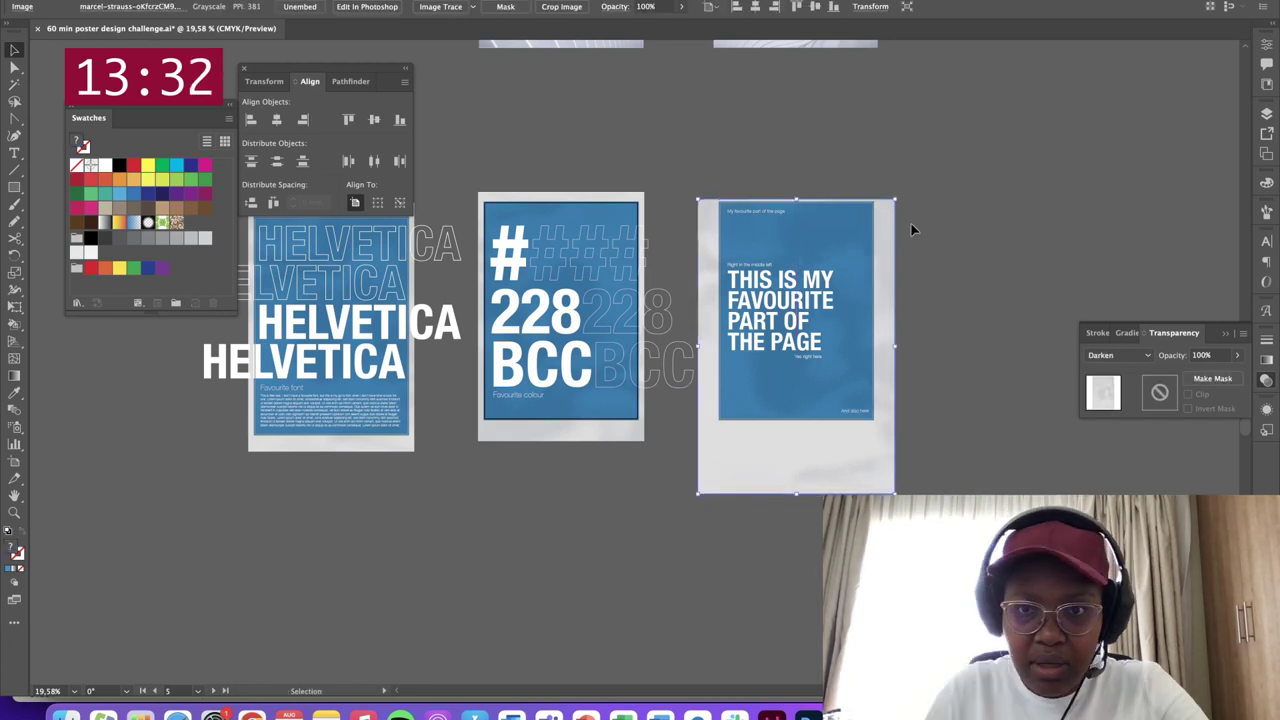
left_click(911, 229)
Examine up close how the grey texture shows through the blue on each of the three second-row posters
scroll(590, 388, "left", 5)
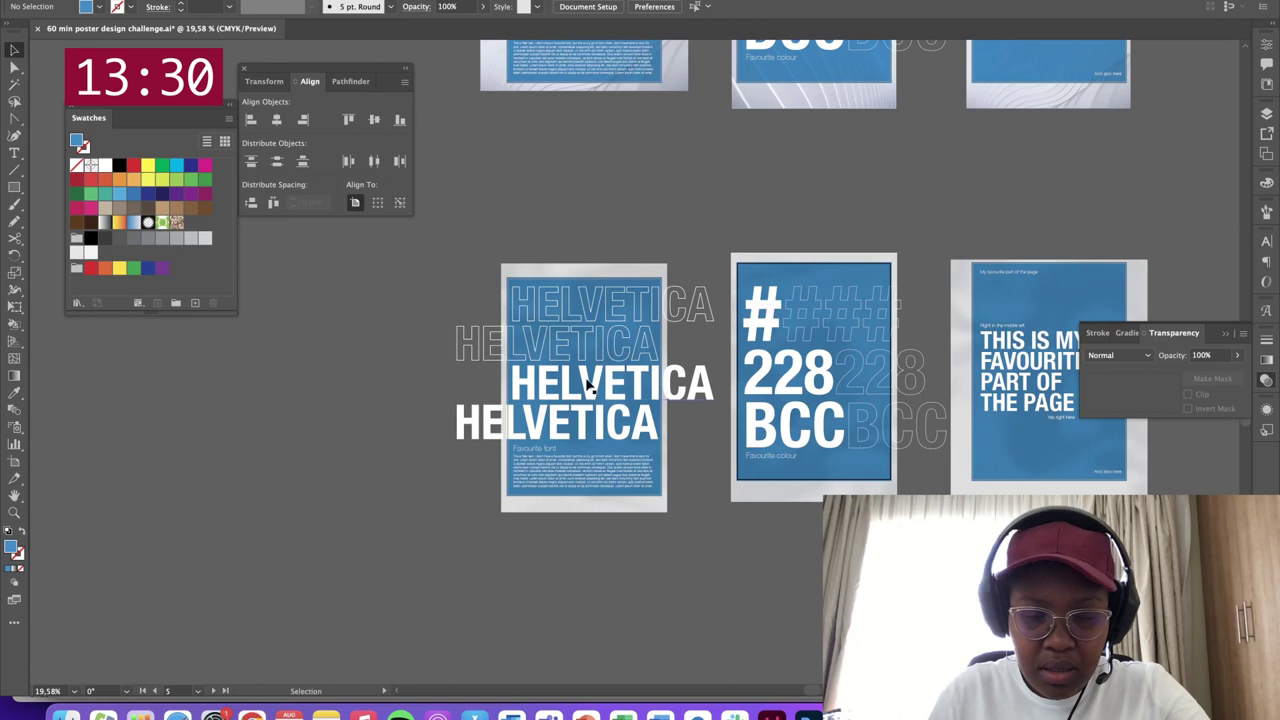
scroll(590, 388, "up", 5)
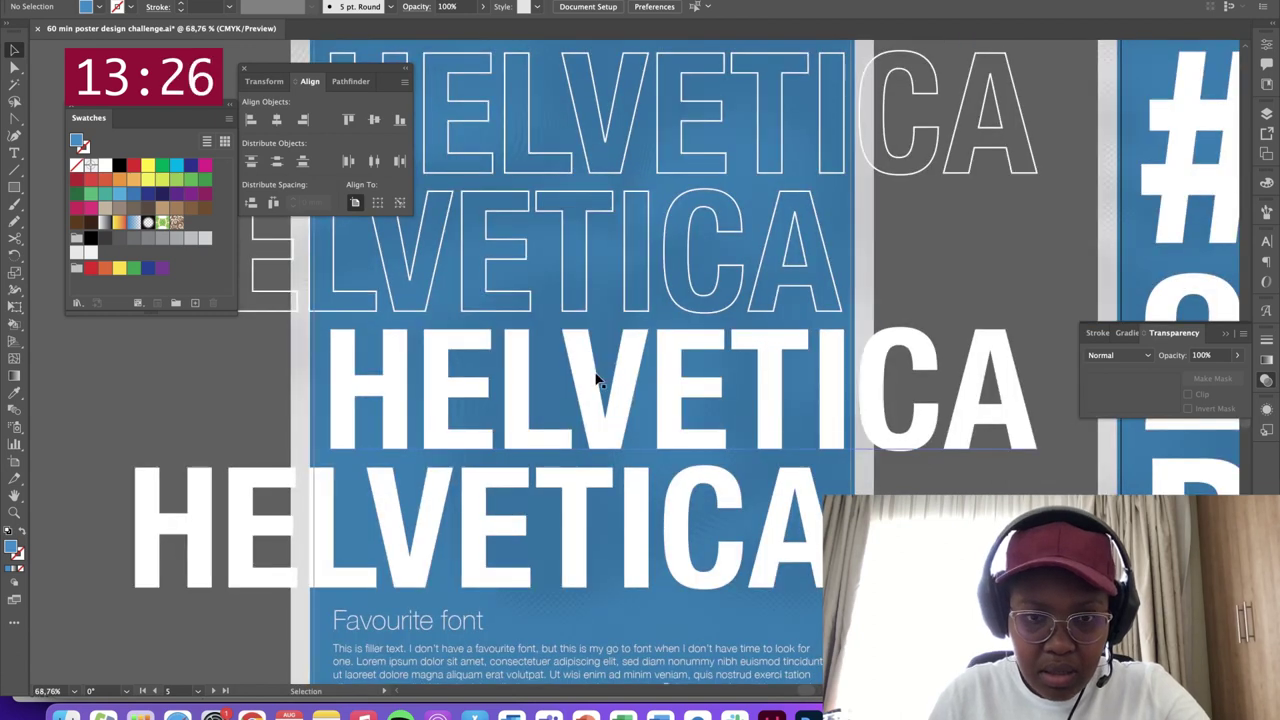
scroll(597, 380, "down", 3)
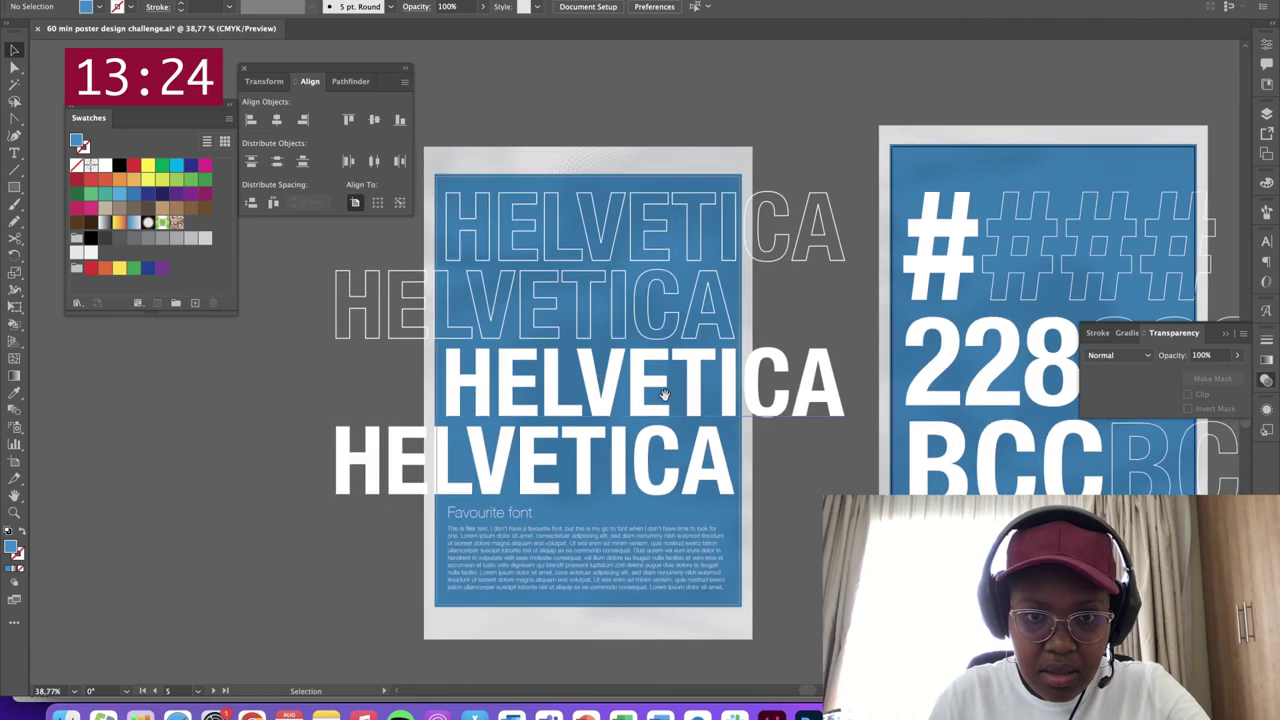
left_click_drag(809, 404, 763, 349)
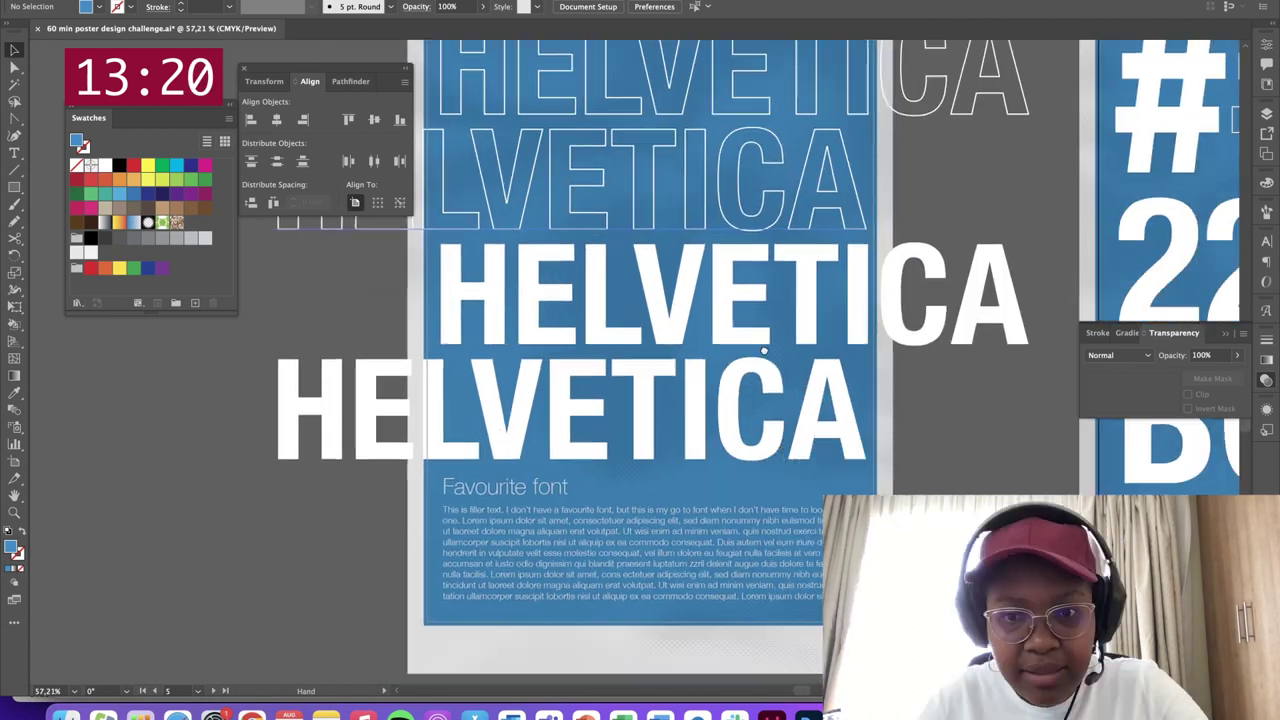
left_click_drag(837, 327, 188, 418)
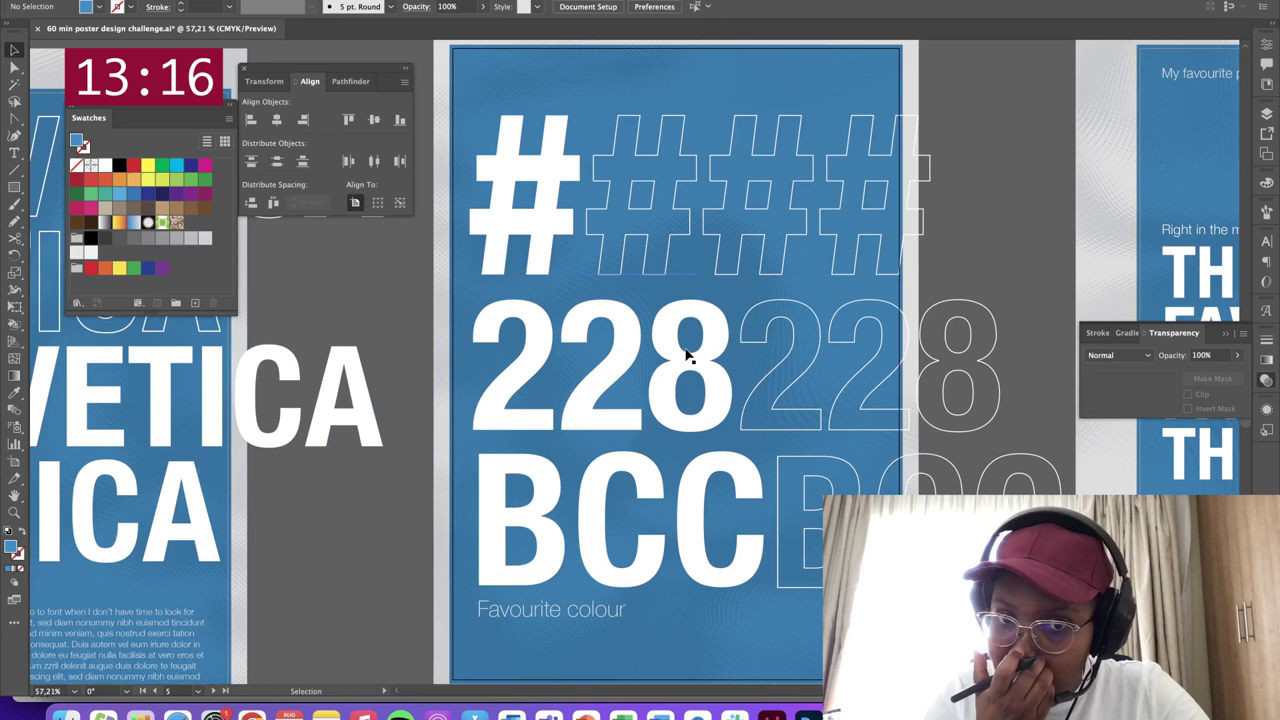
scroll(686, 355, "down", 3)
scroll(686, 355, "right", 4)
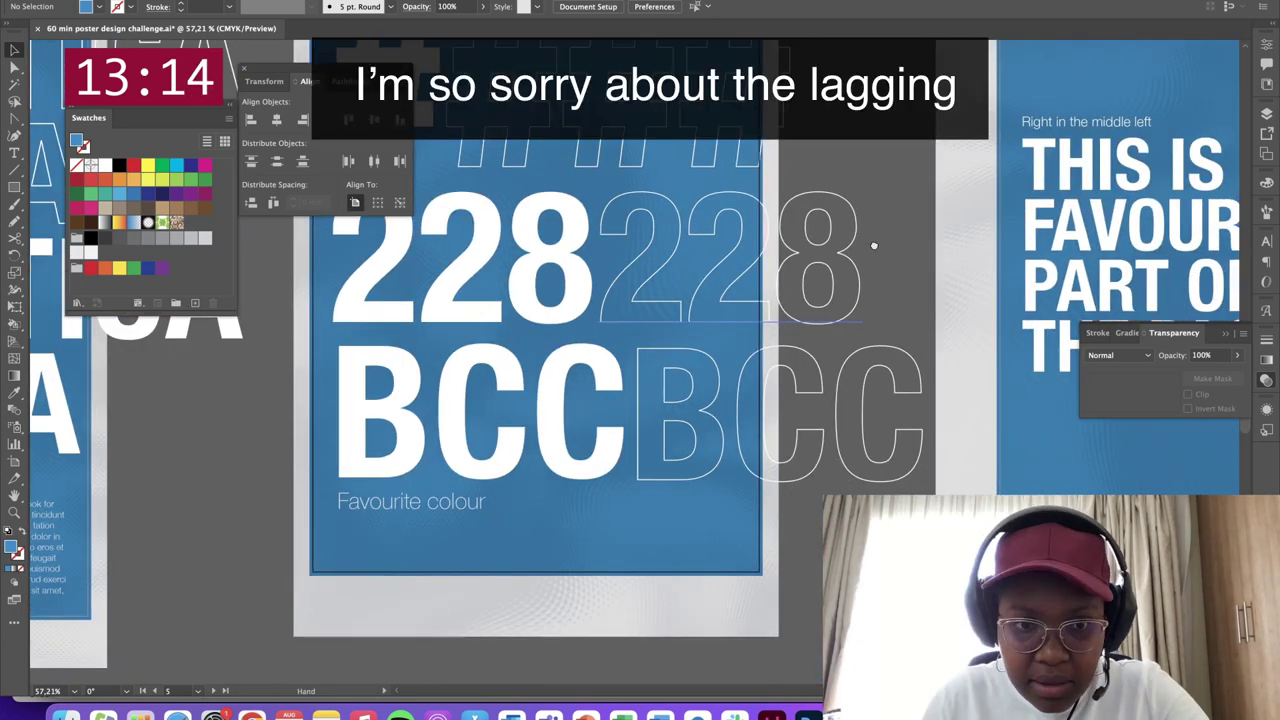
scroll(873, 245, "right", 5)
scroll(820, 255, "up", 1)
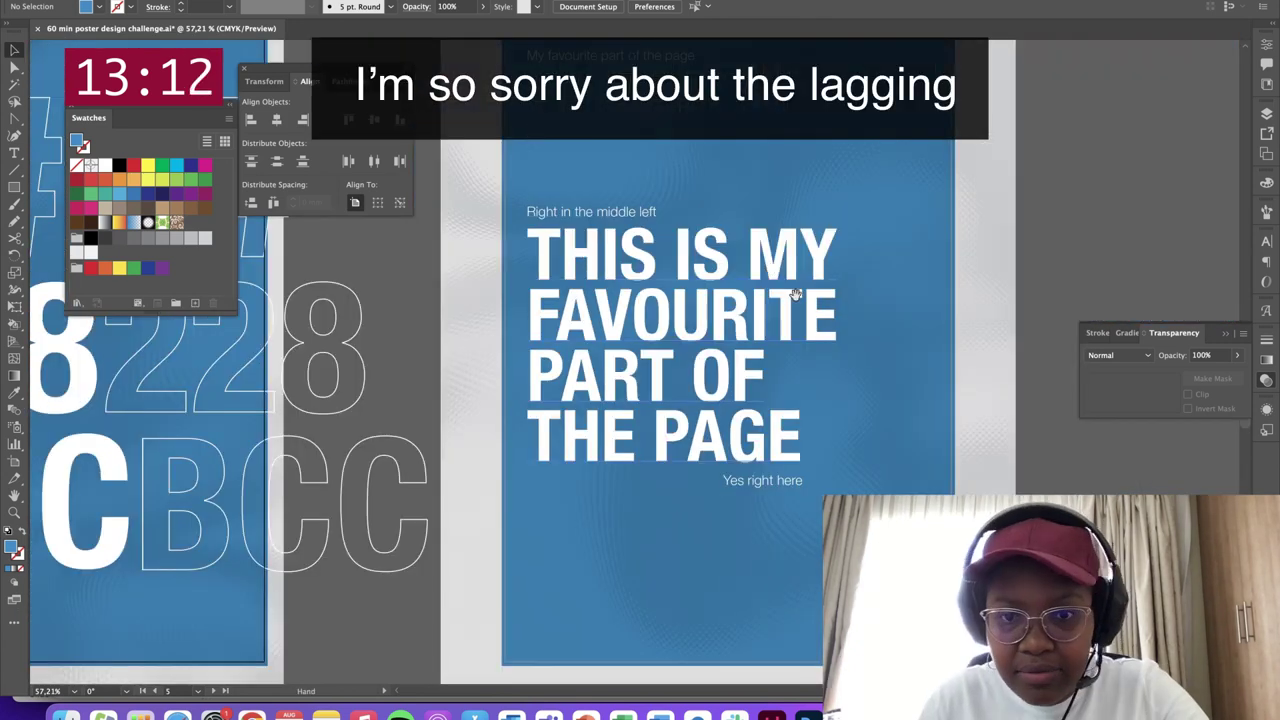
mouse_move(861, 335)
left_mouse_down()
mouse_move(835, 346)
mouse_move(848, 356)
left_mouse_up()
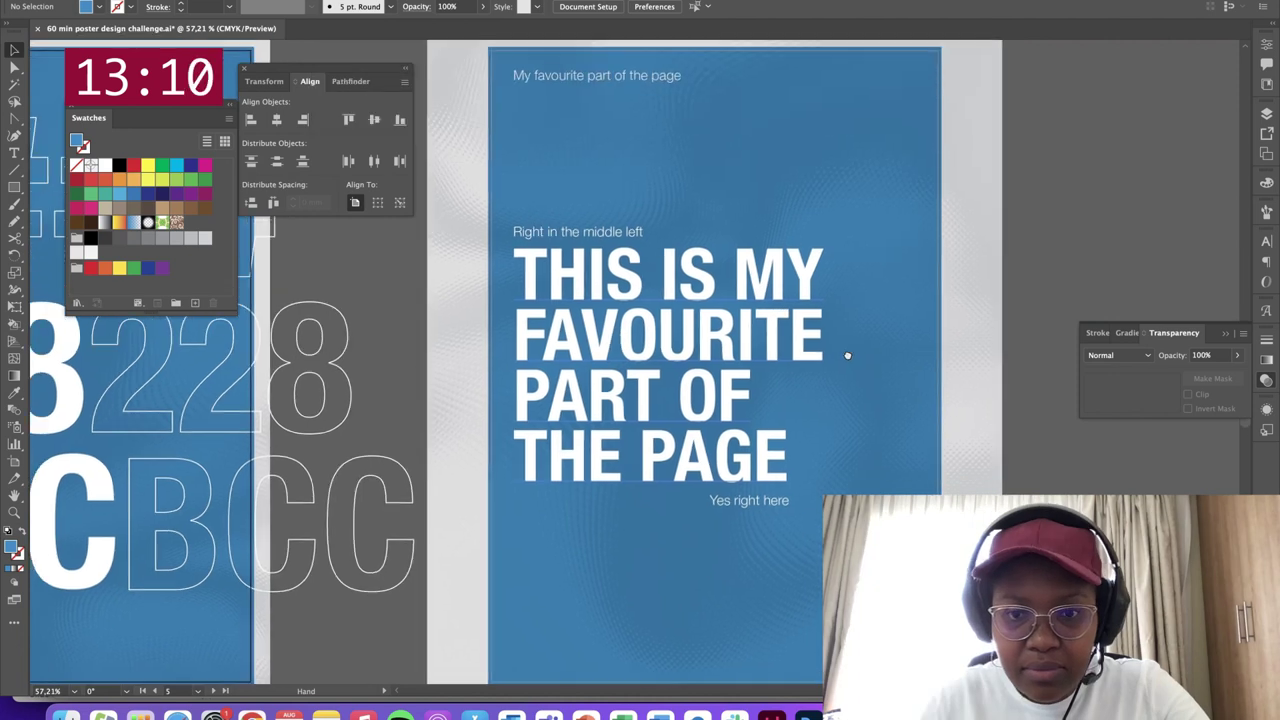
Compare the grey-textured second row with the curved-line posters in the first row
scroll(636, 334, "down", 5)
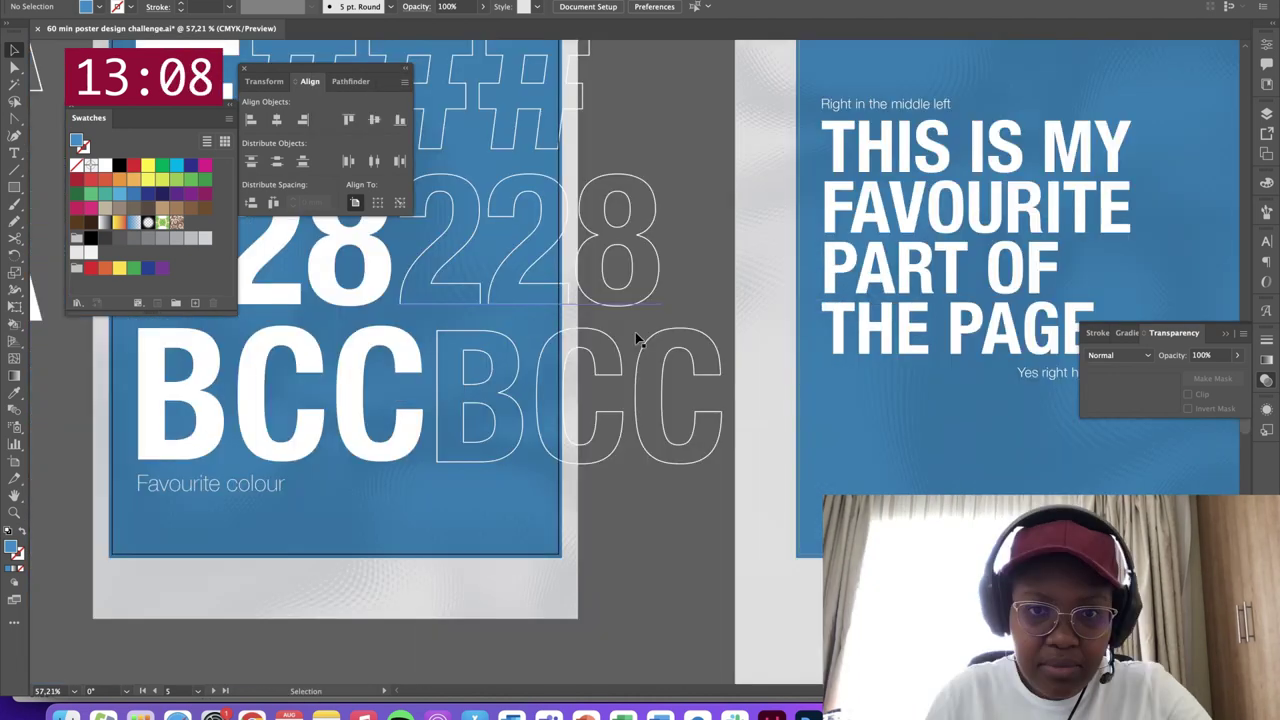
scroll(641, 338, "down", 3)
left_click_drag(648, 265, 877, 349)
left_click_drag(797, 158, 793, 374)
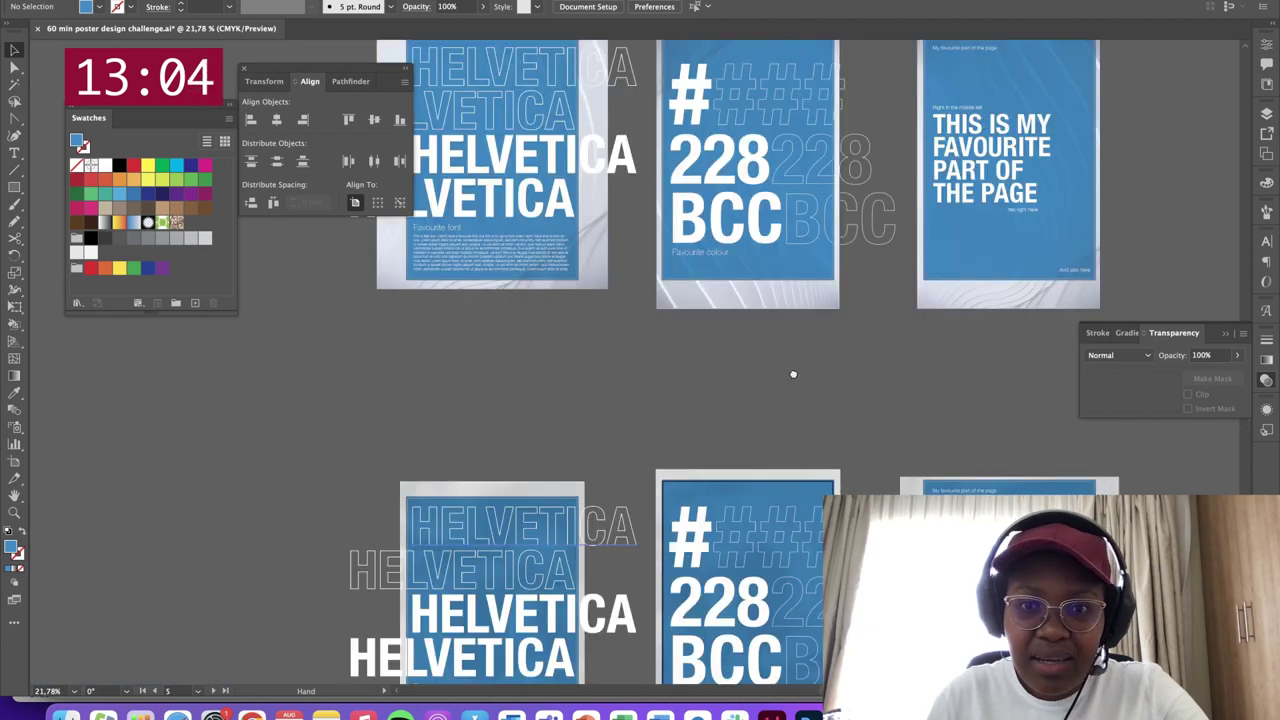
scroll(722, 390, "up", 3)
scroll(722, 390, "left", 2)
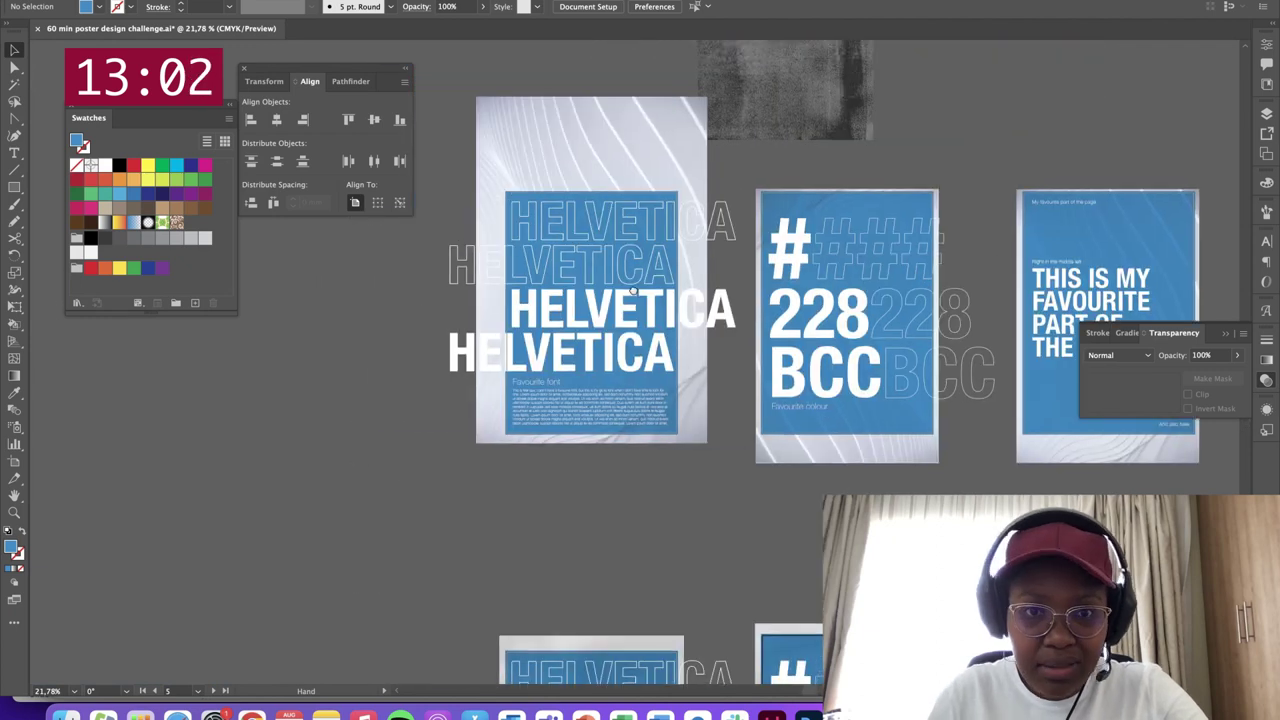
scroll(632, 290, "left", 1)
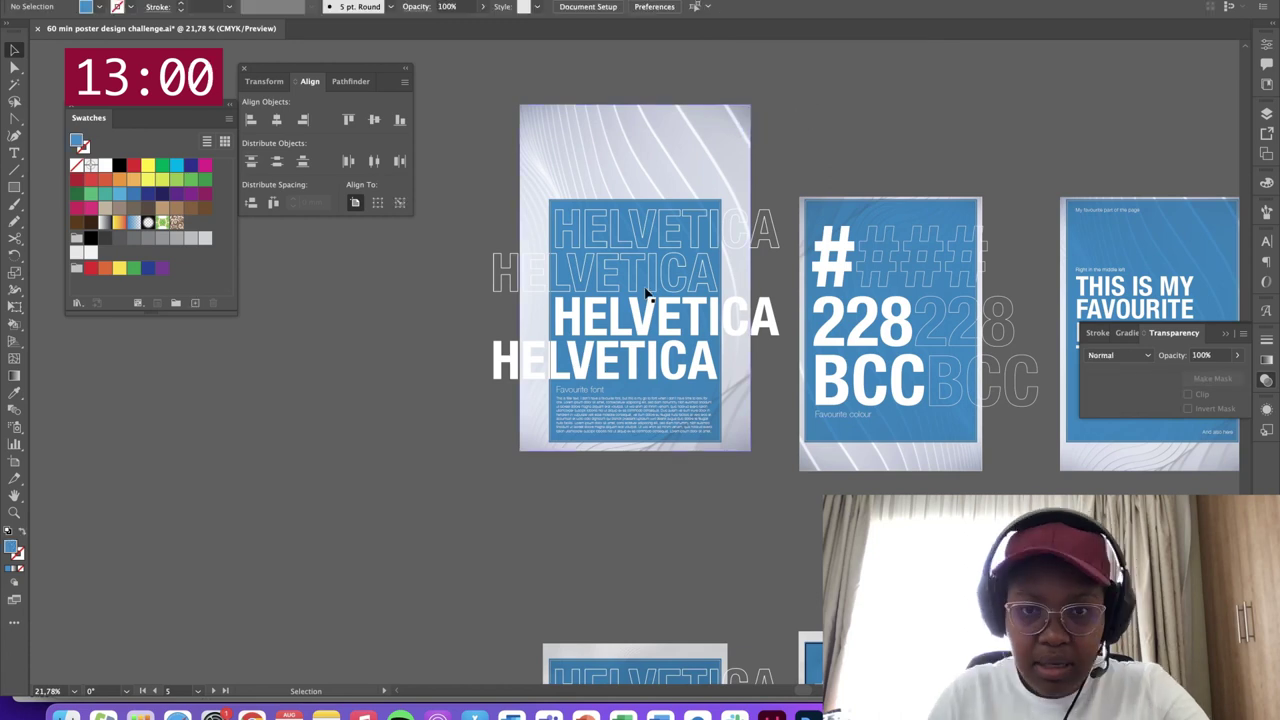
Save the document and duplicate the three second-row artboards with their artwork into a third row directly beneath
key("super+s")
scroll(757, 180, "down", 5)
key("shift+o")
left_click_drag(580, 285, 566, 660)
scroll(759, 354, "down", 3)
scroll(759, 354, "right", 1)
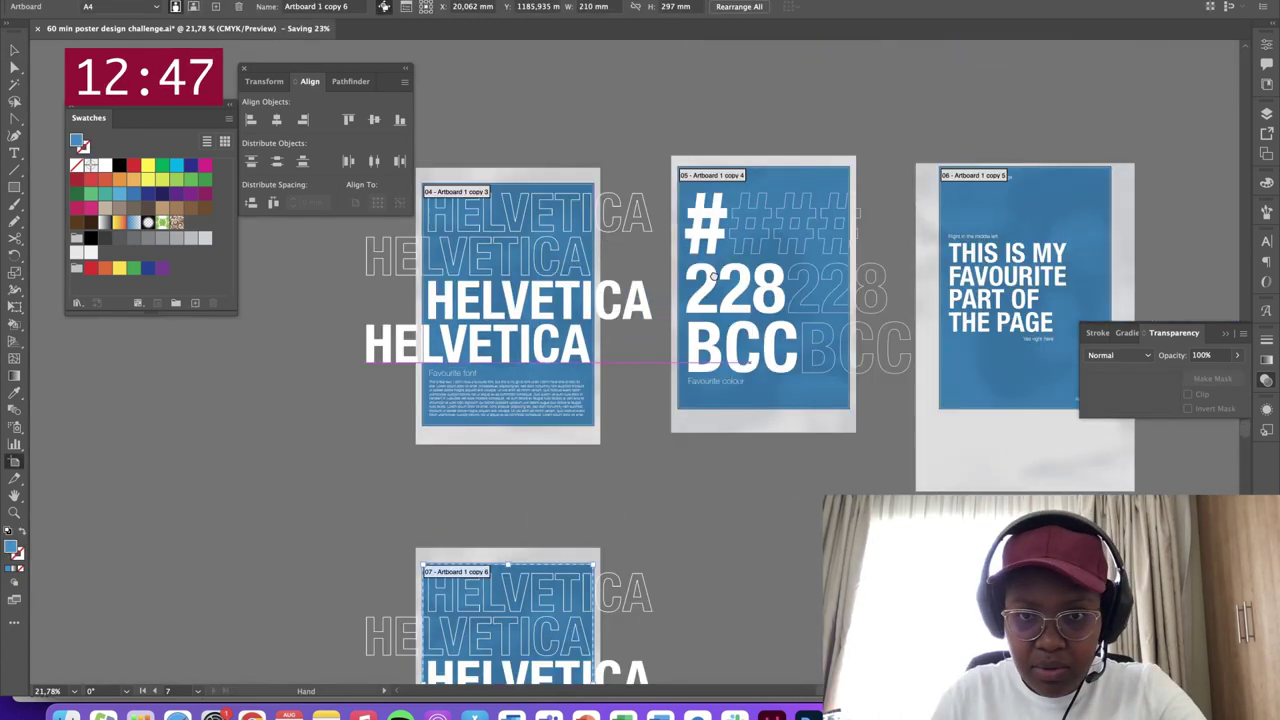
left_click_drag(714, 276, 663, 141)
left_click_drag(743, 104, 748, 502)
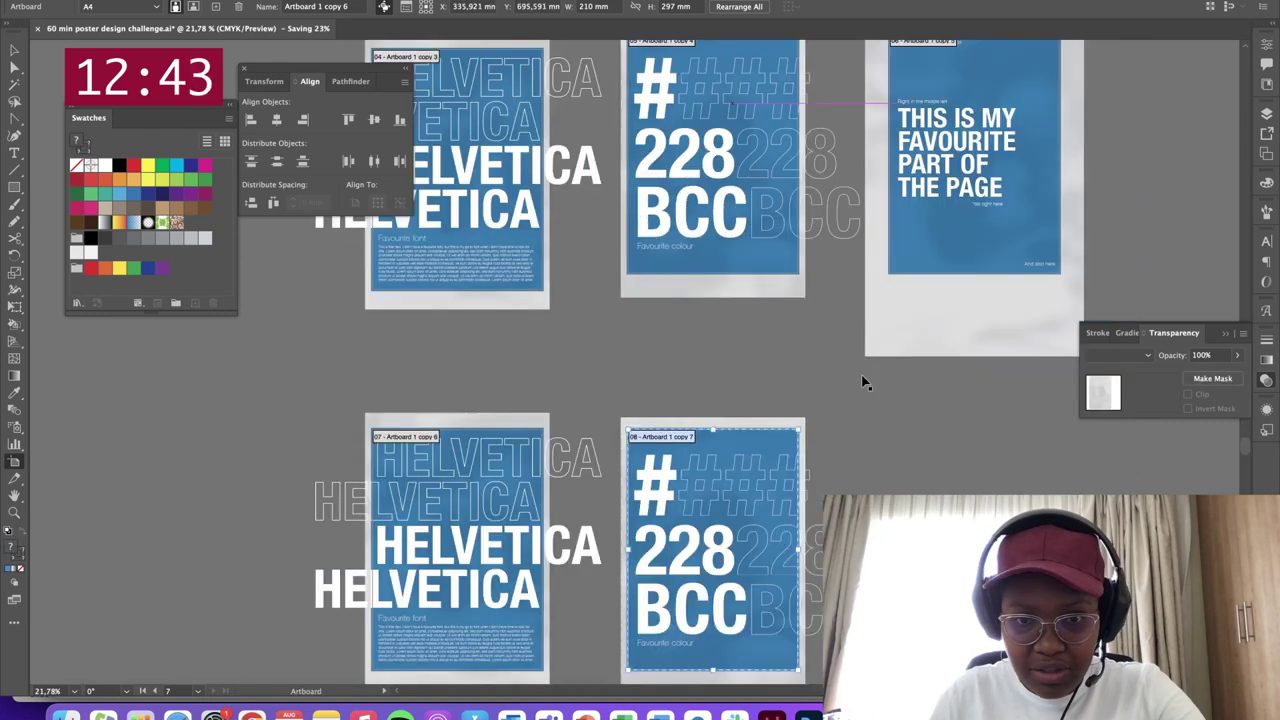
left_click_drag(865, 383, 651, 336)
left_click_drag(748, 111, 748, 507)
key("v")
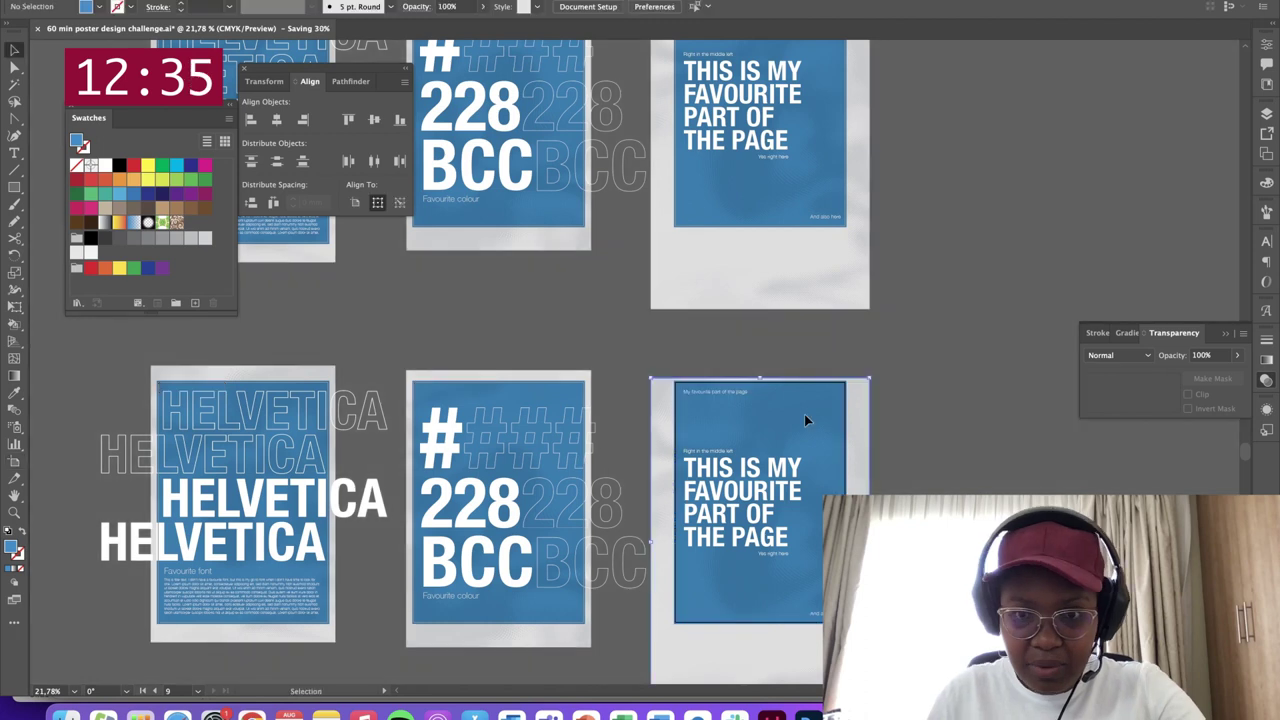
Delete the grey textures behind all three third-row posters
left_click(804, 414)
left_click(425, 381, "shift")
left_click(316, 371, "shift")
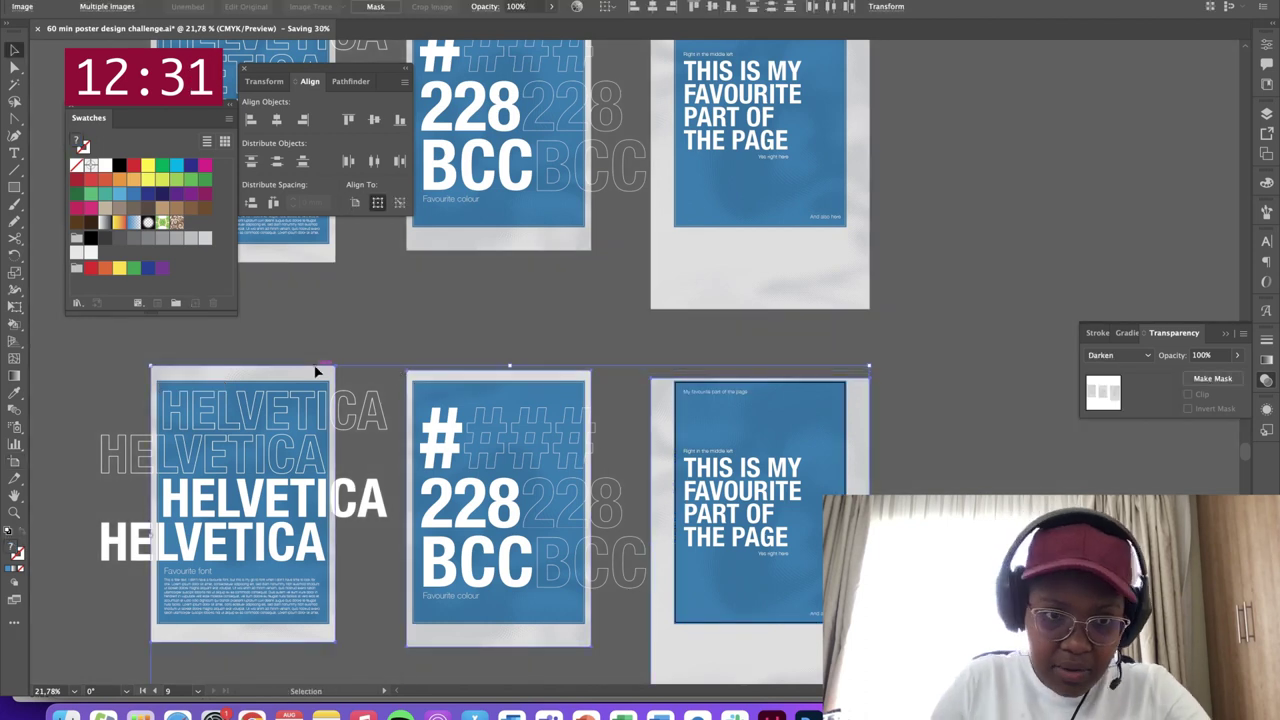
key("Delete")
Examine the three untextured plain blue posters in the third row up close
scroll(773, 356, "up", 5)
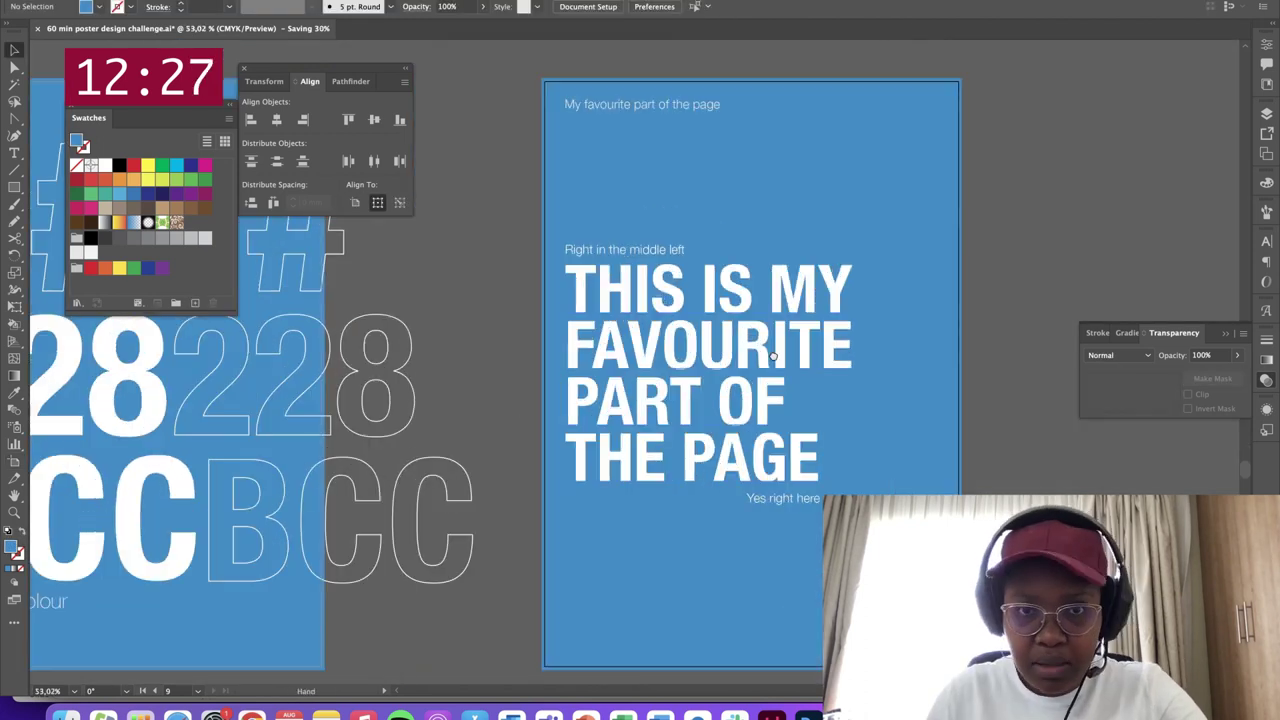
scroll(574, 288, "left", 3)
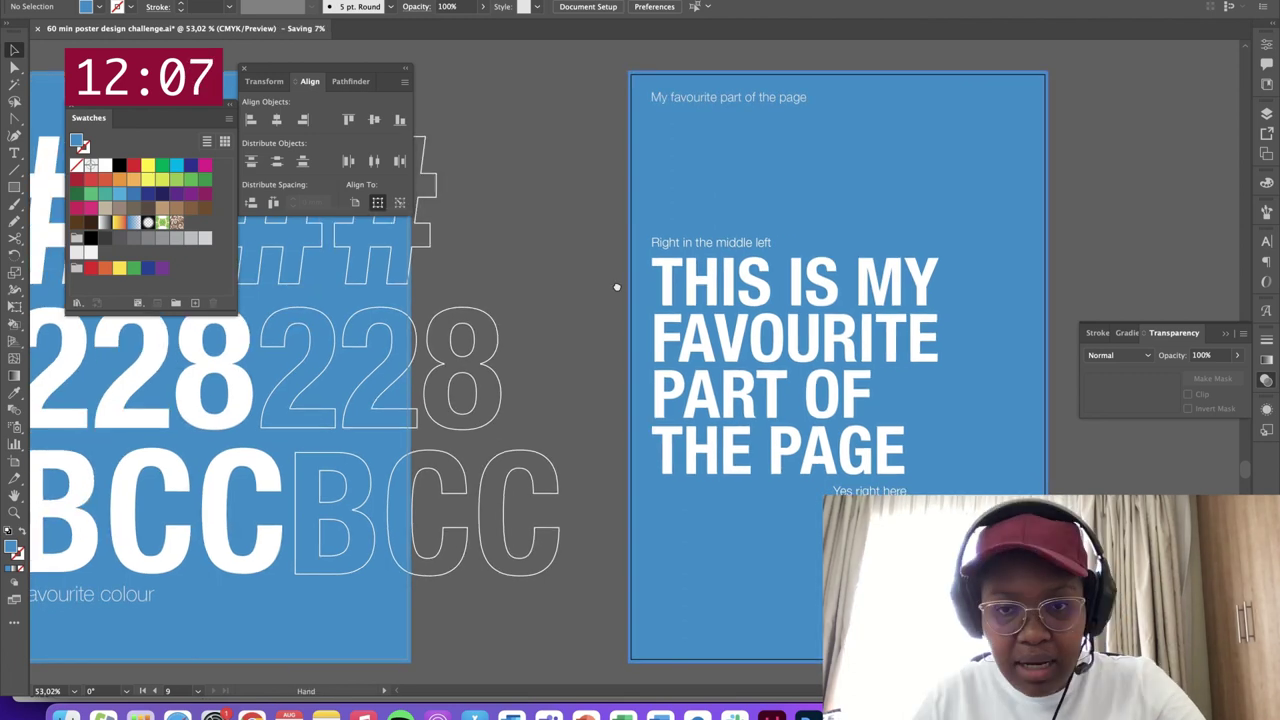
scroll(614, 286, "left", 6)
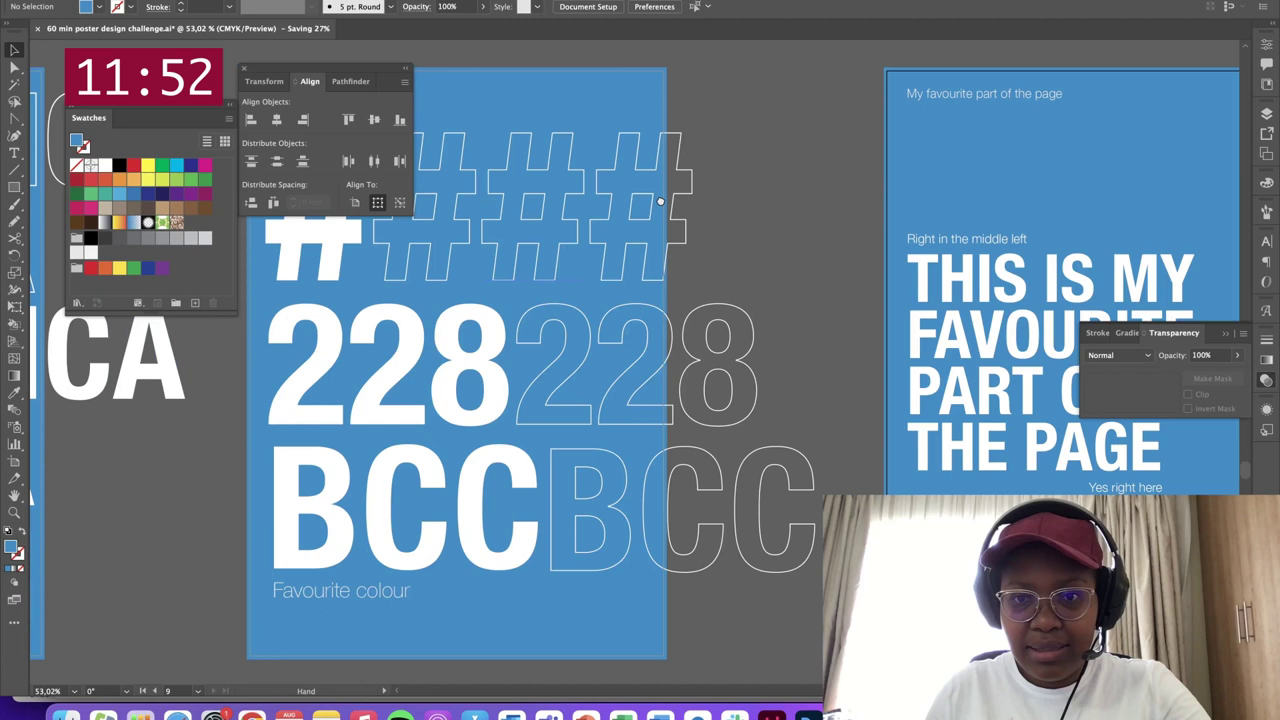
scroll(660, 202, "left", 15)
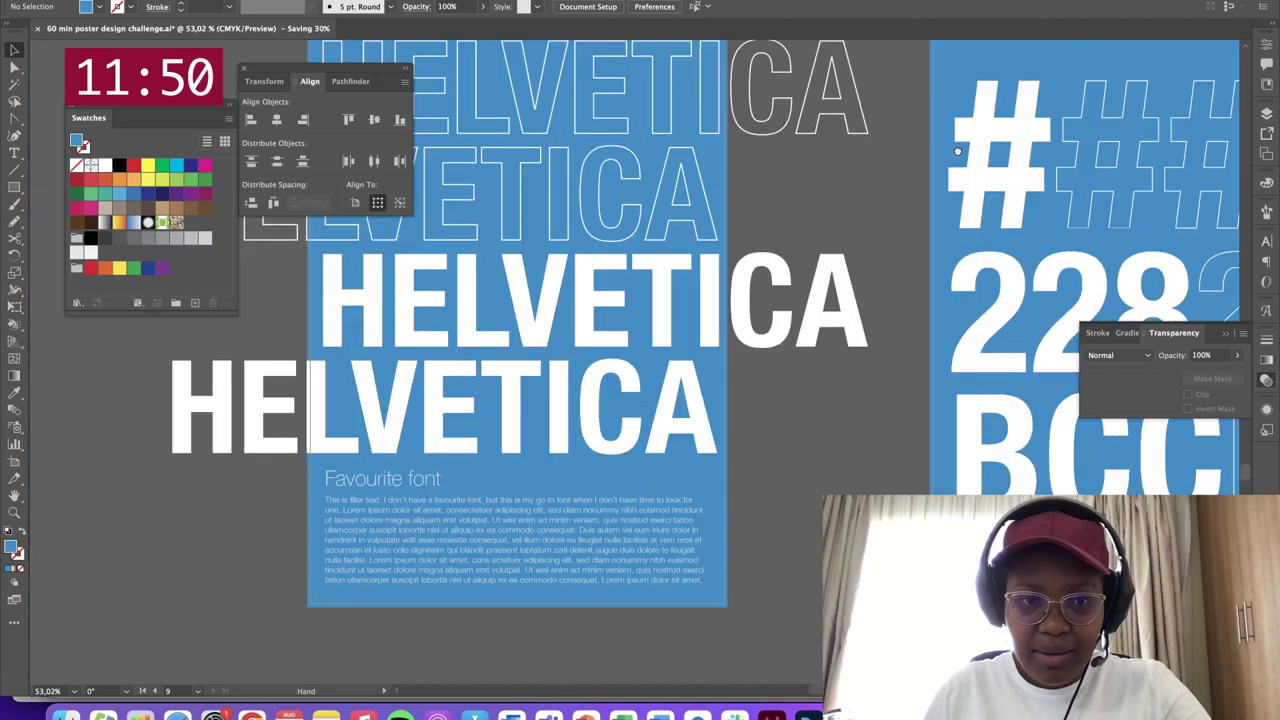
scroll(950, 190, "right", 5)
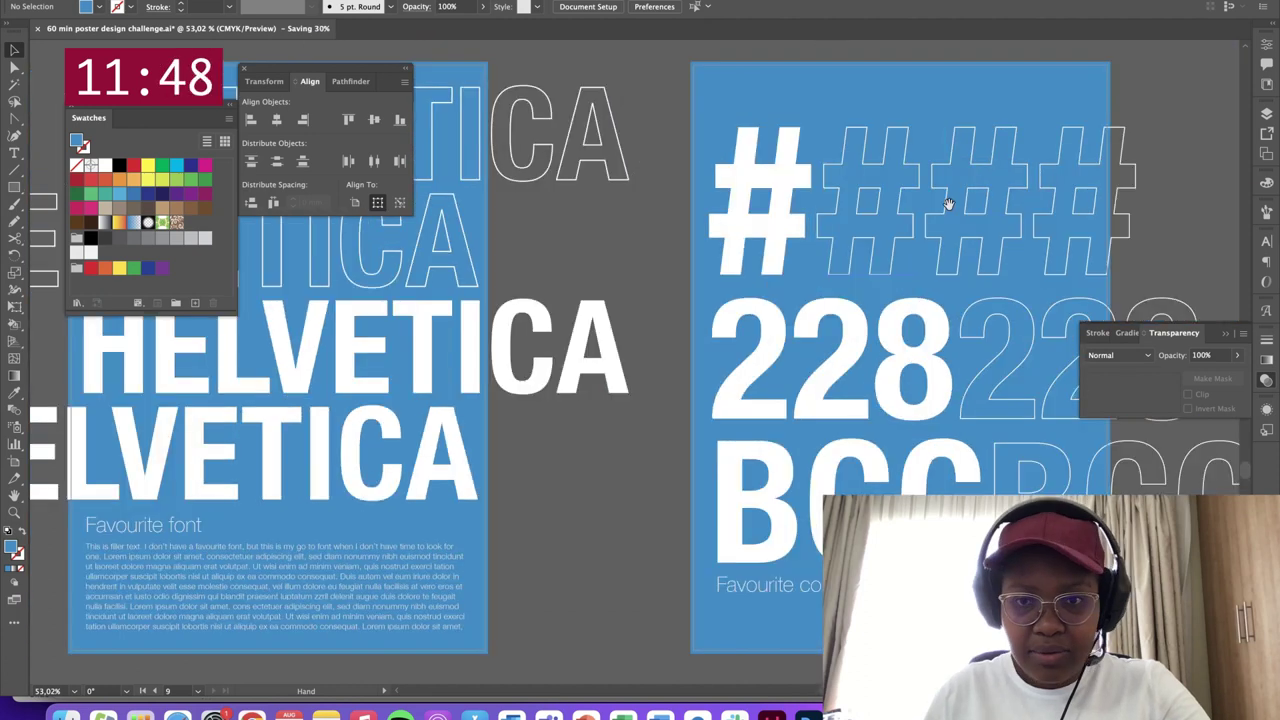
scroll(948, 204, "right", 14)
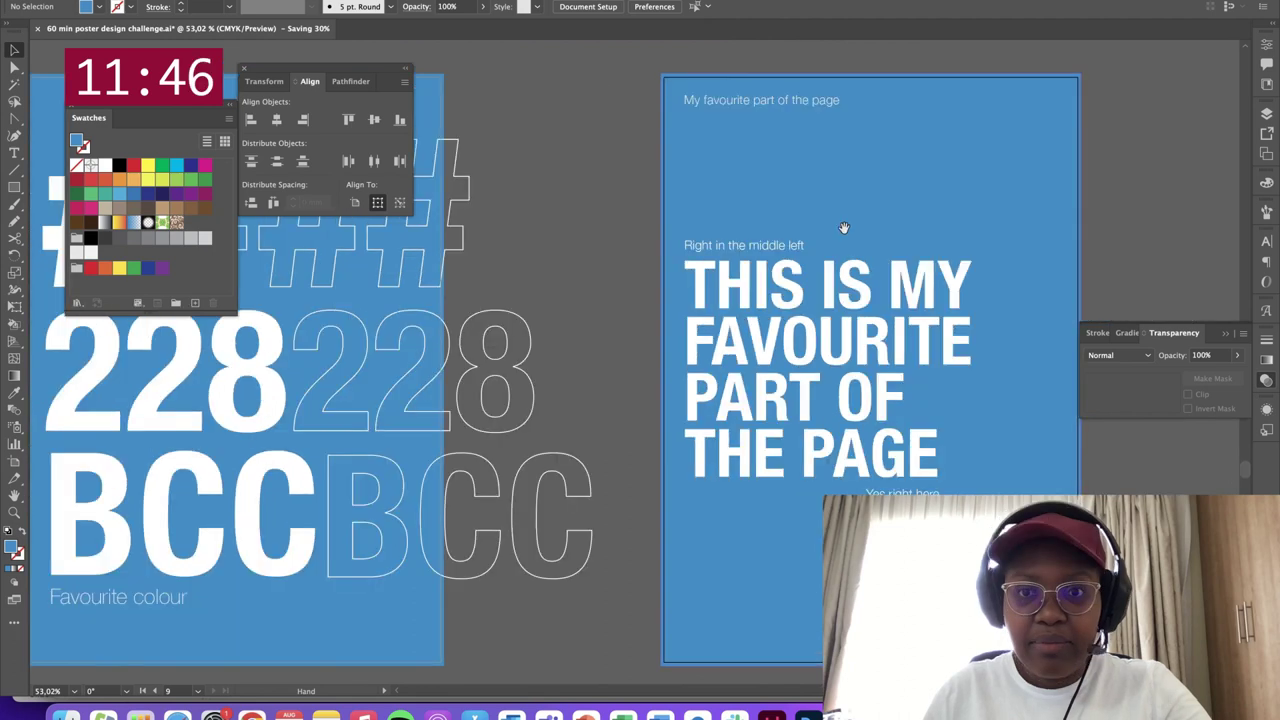
scroll(844, 228, "right", 2)
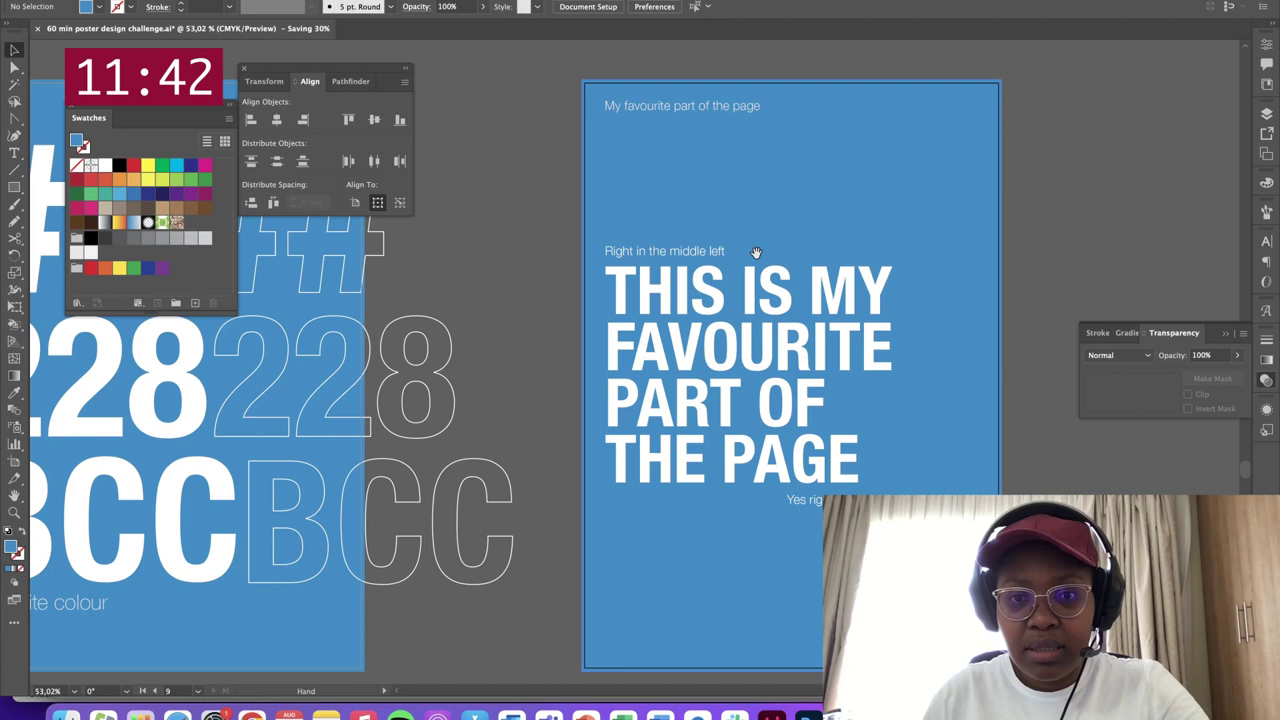
scroll(875, 167, "left", 14)
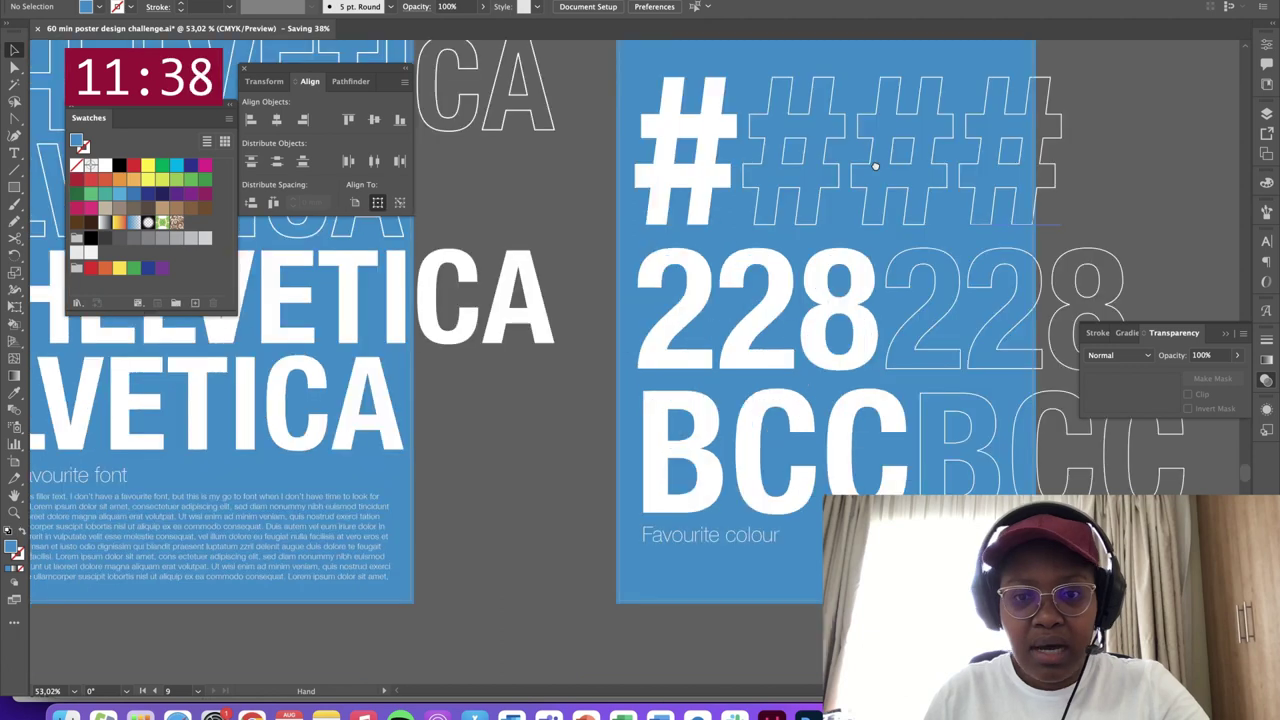
Inspect the grey-textured second-row posters up close, including the text blocks on the THIS IS MY FAVOURITE PART OF THE PAGE poster
scroll(875, 167, "down", 9)
scroll(854, 343, "left", 9)
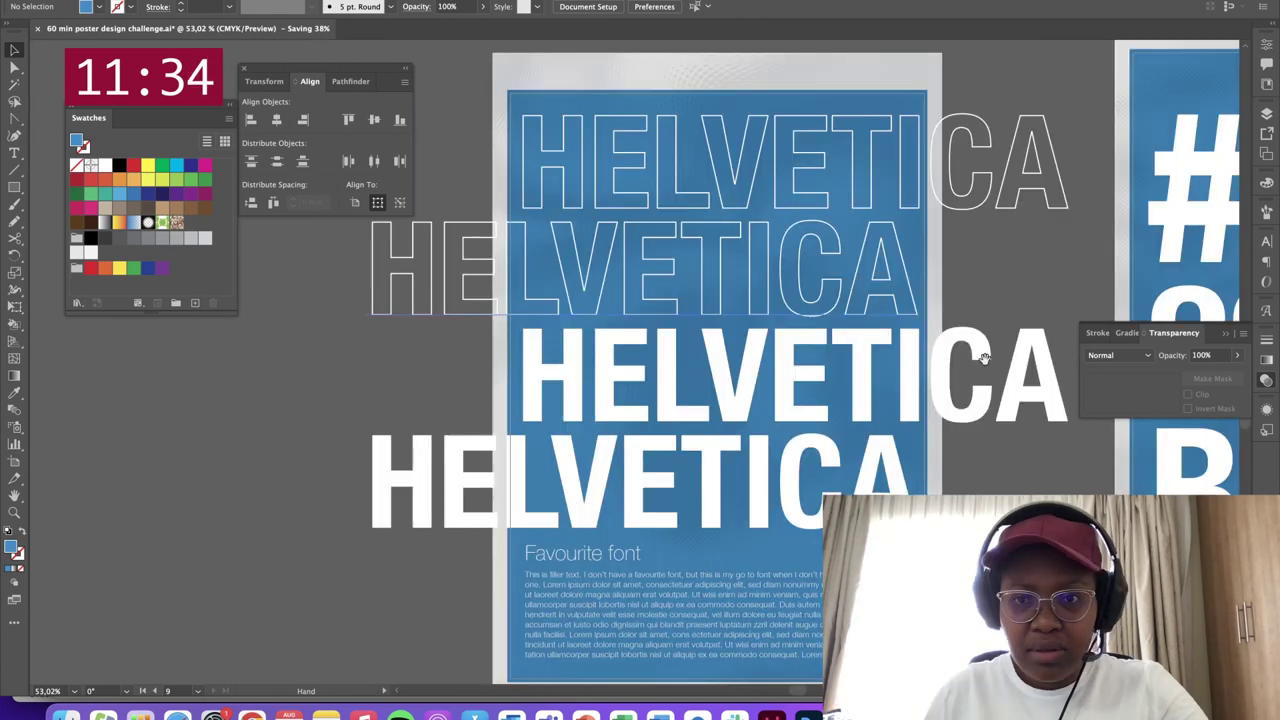
left_click_drag(985, 358, 421, 319)
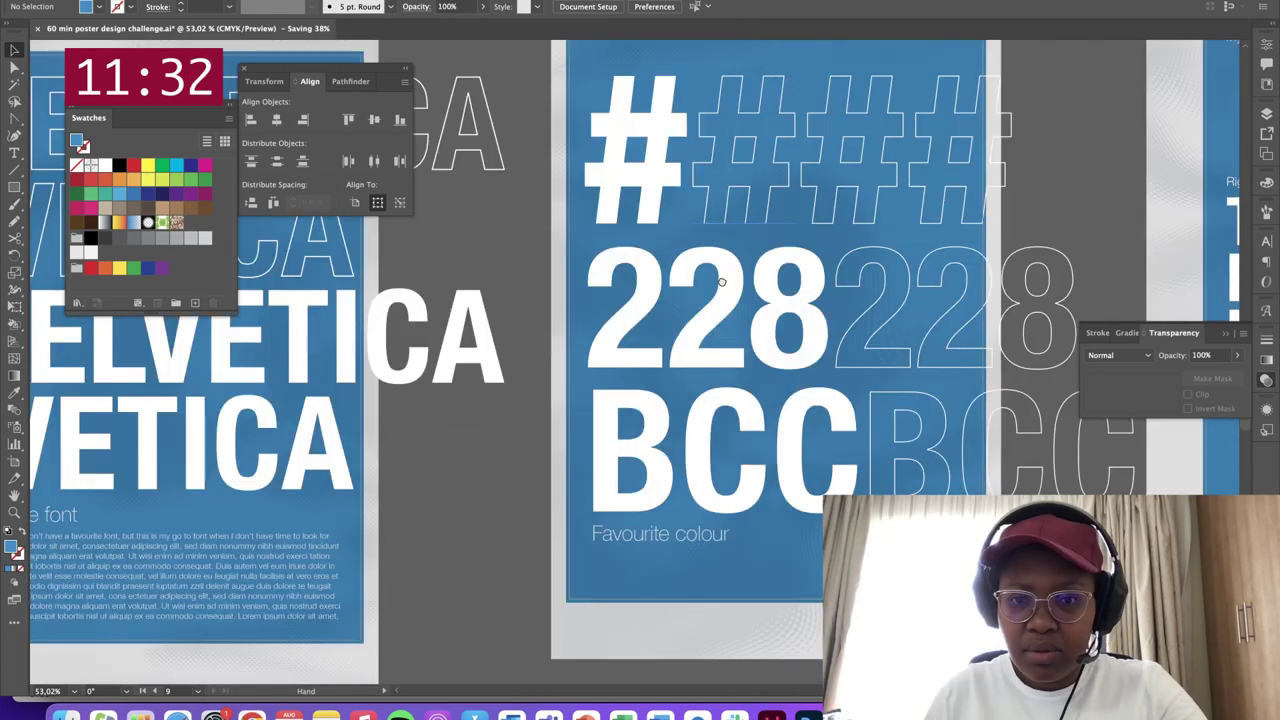
scroll(933, 425, "right", 3)
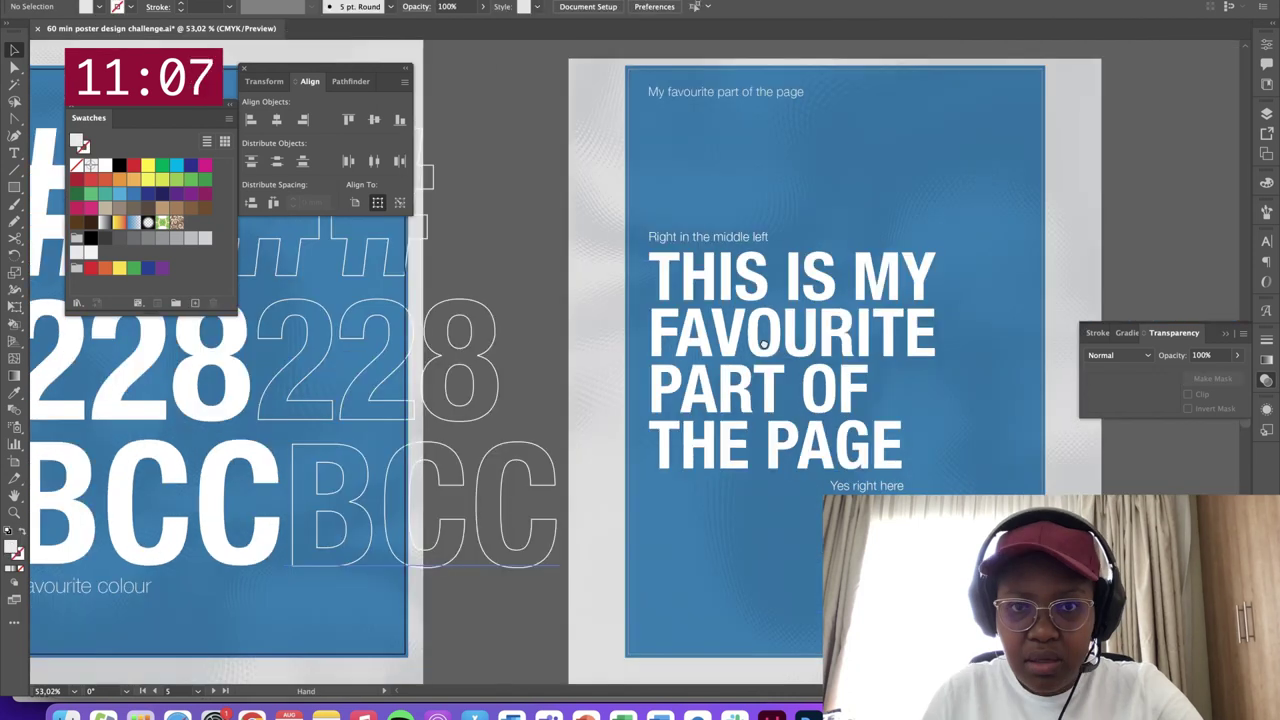
left_click_drag(764, 344, 706, 336)
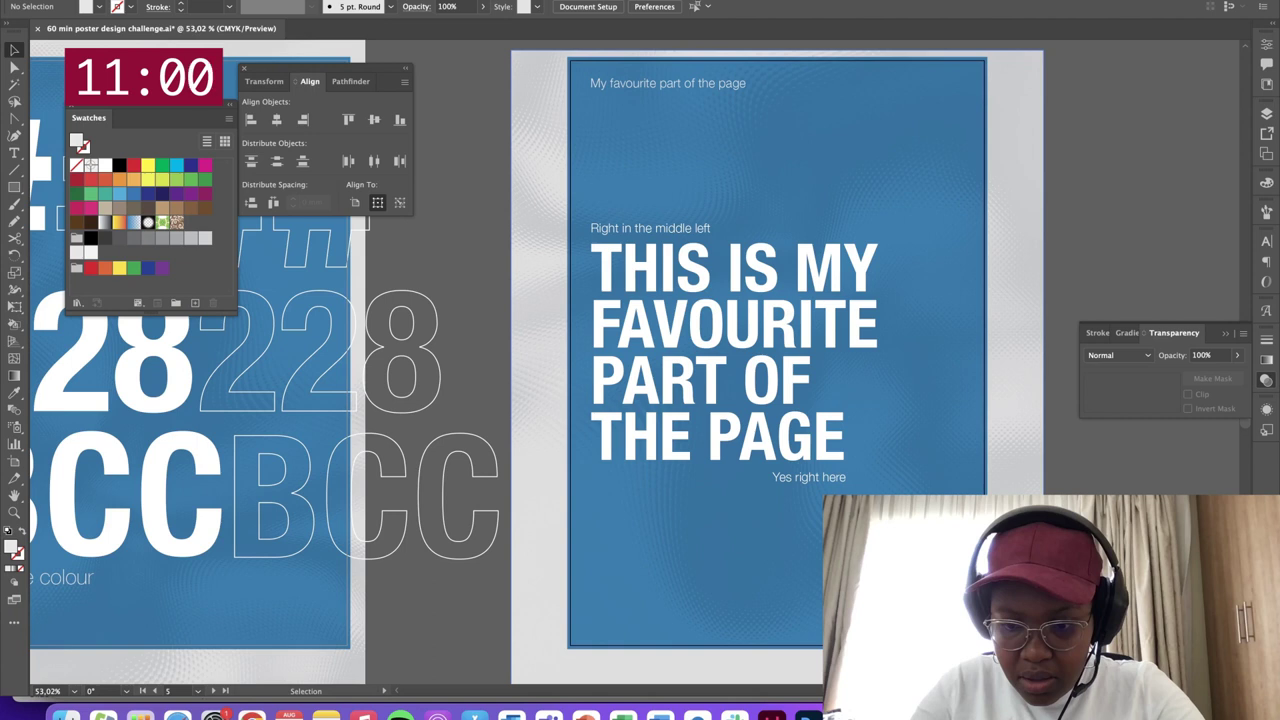
left_click(905, 624)
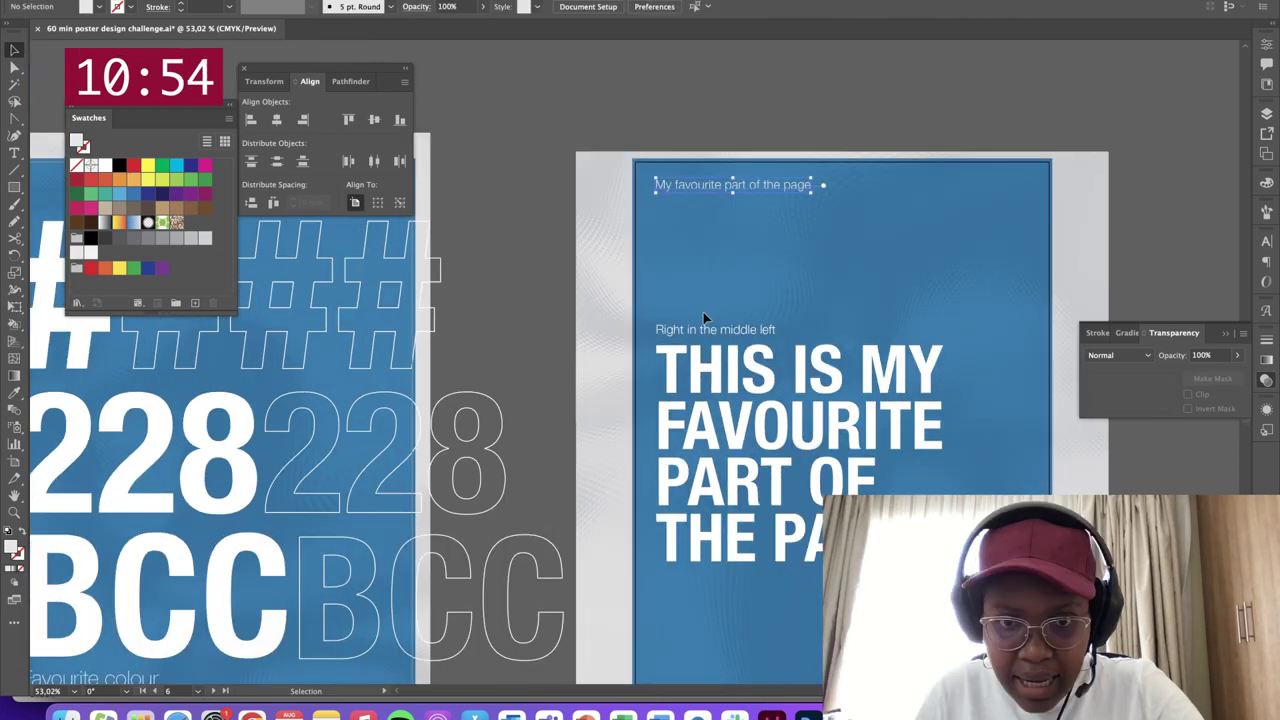
left_click(720, 430, "shift")
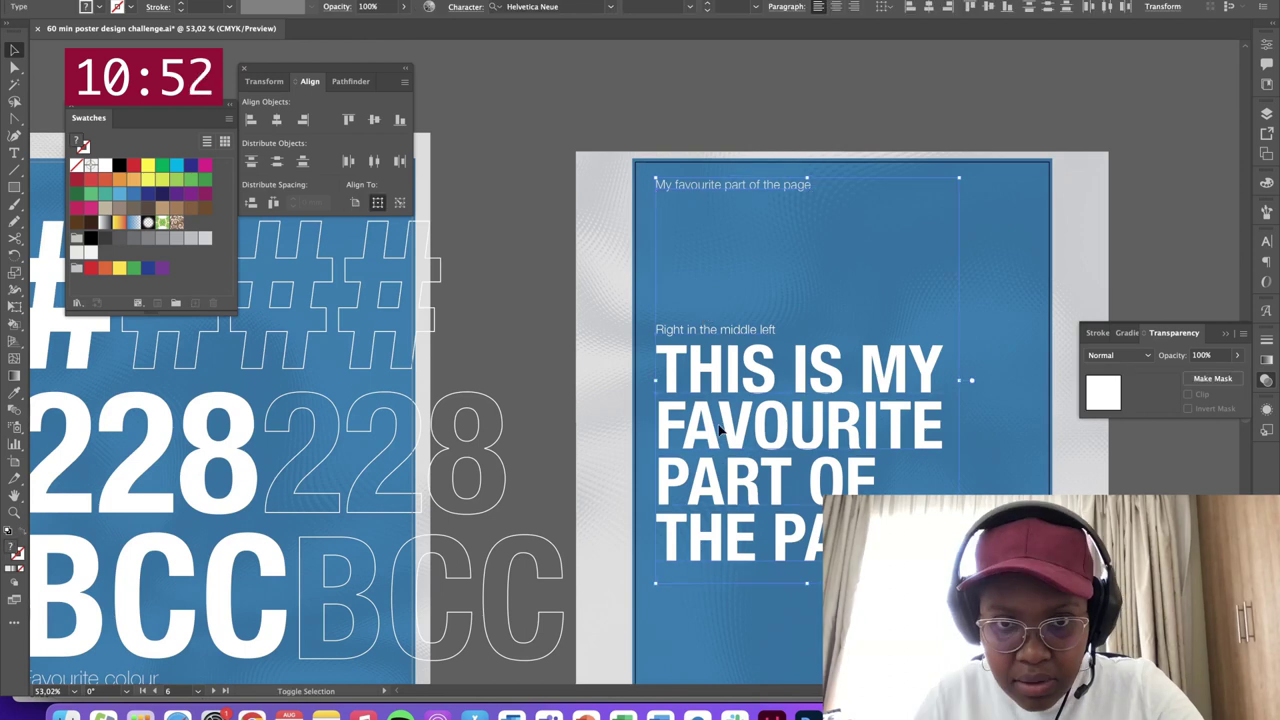
left_click(985, 410)
left_click_drag(862, 397, 809, 220)
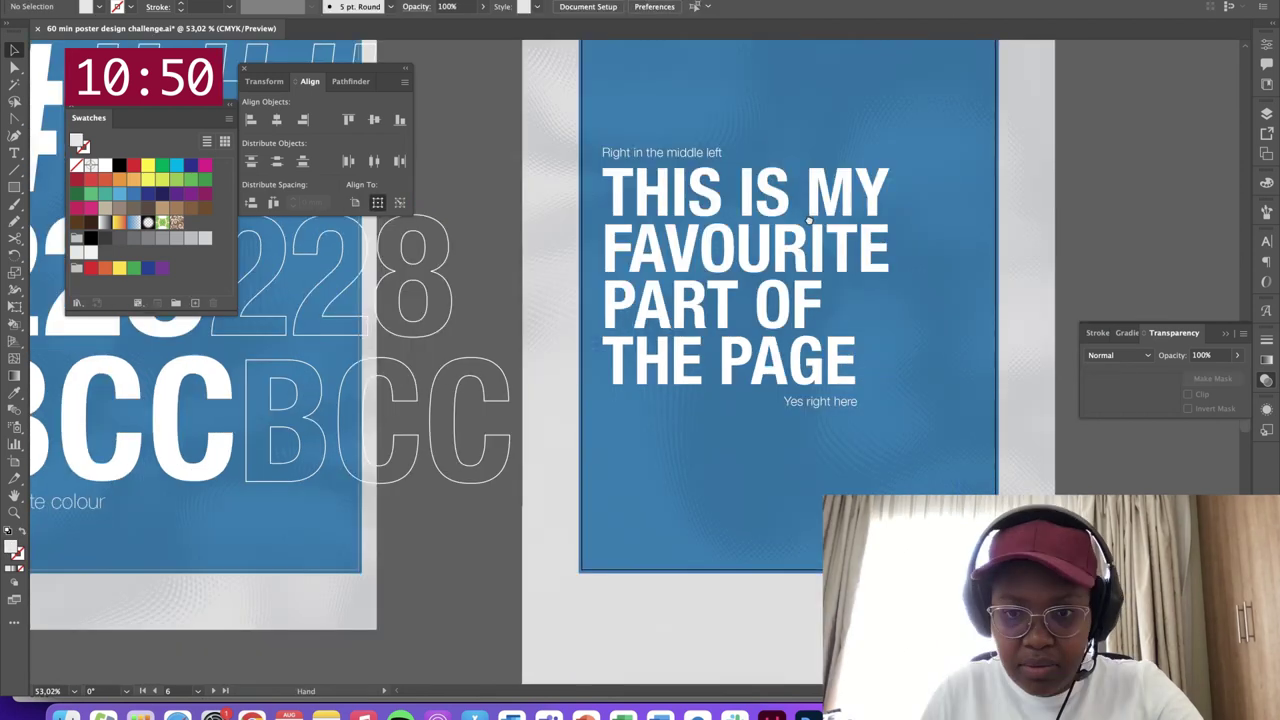
scroll(809, 222, "up", 1)
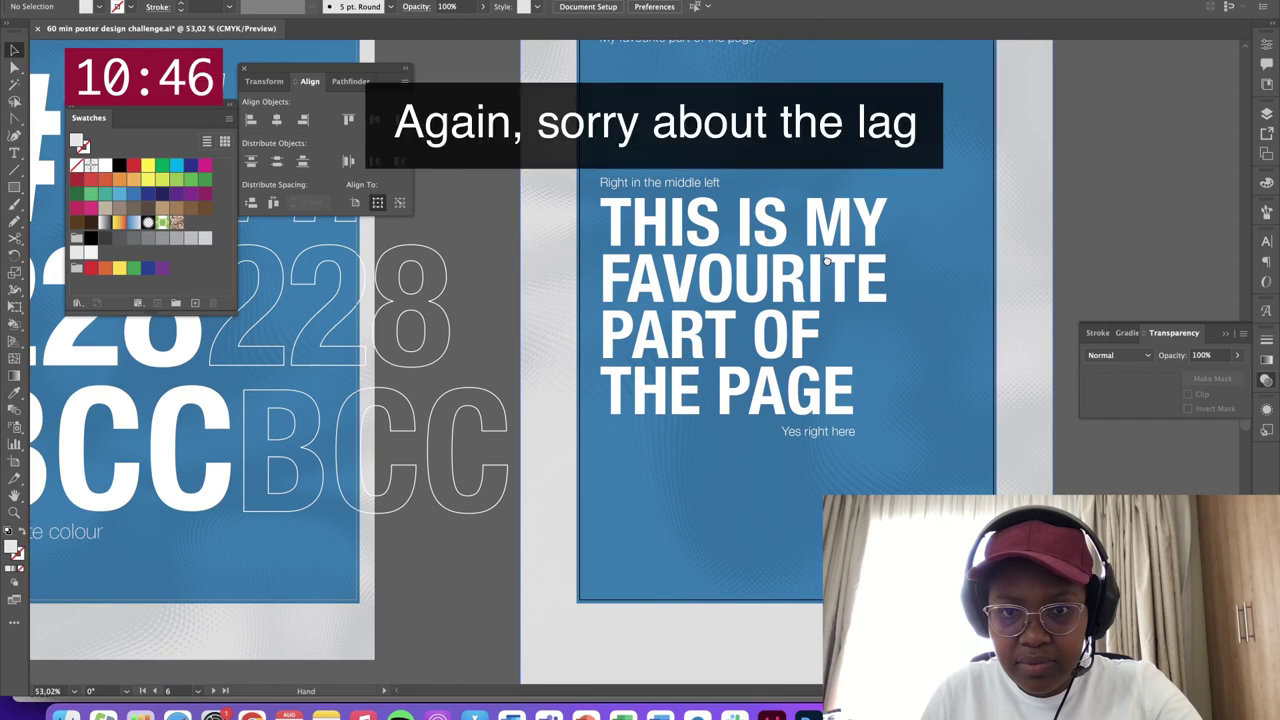
View the second row as a set, and study the grey texture across its three posters again
scroll(1037, 238, "down", 5)
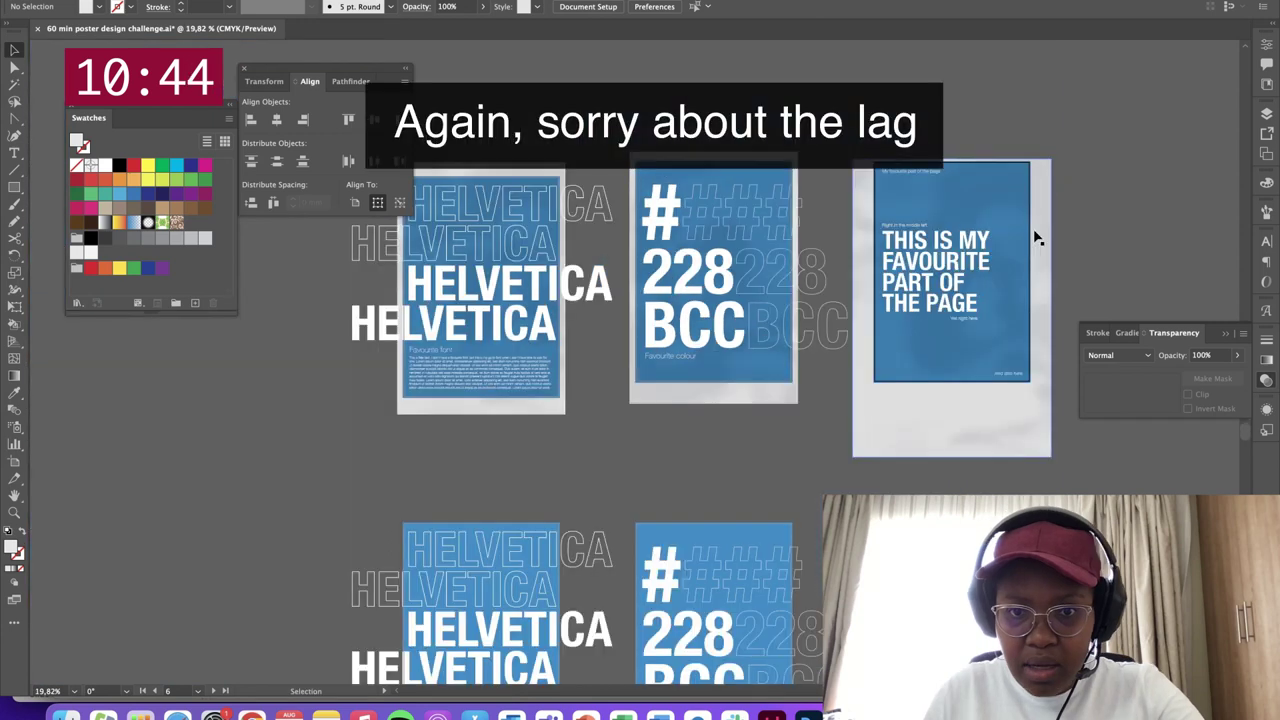
scroll(1037, 238, "up", 4)
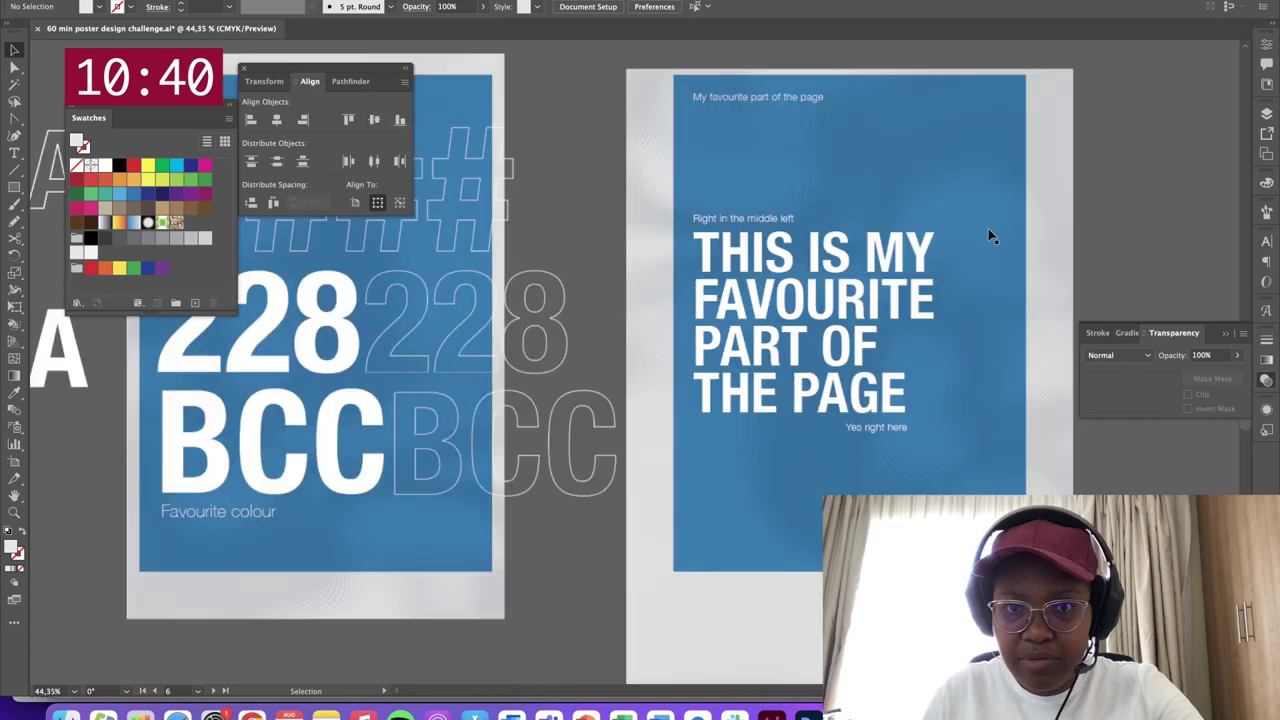
scroll(988, 230, "right", 2)
scroll(988, 230, "up", 1)
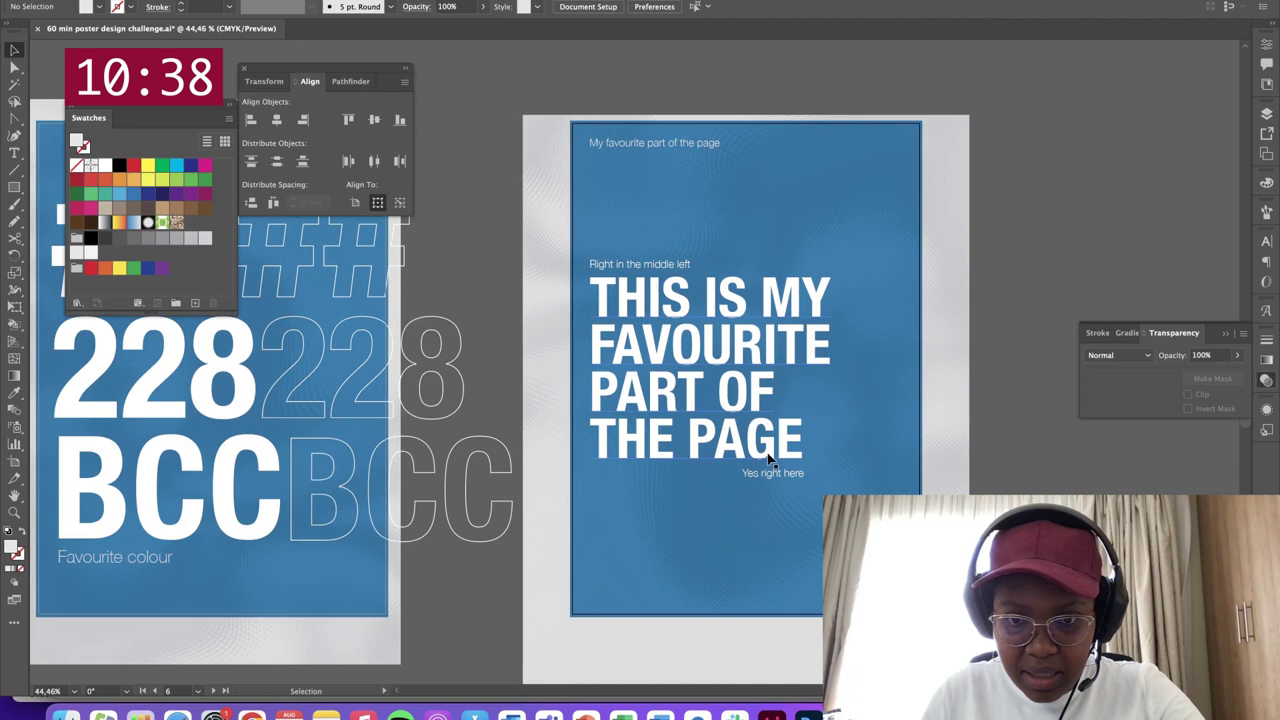
left_click_drag(395, 315, 938, 274)
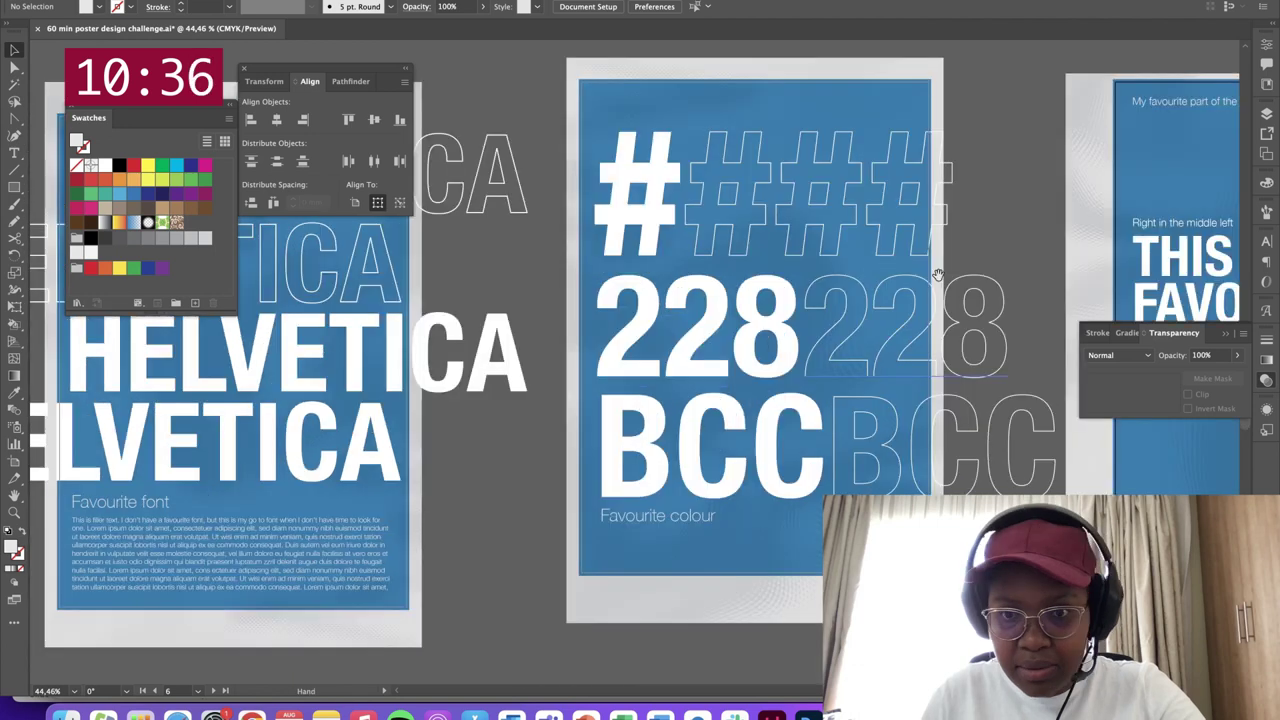
scroll(938, 274, "left", 4)
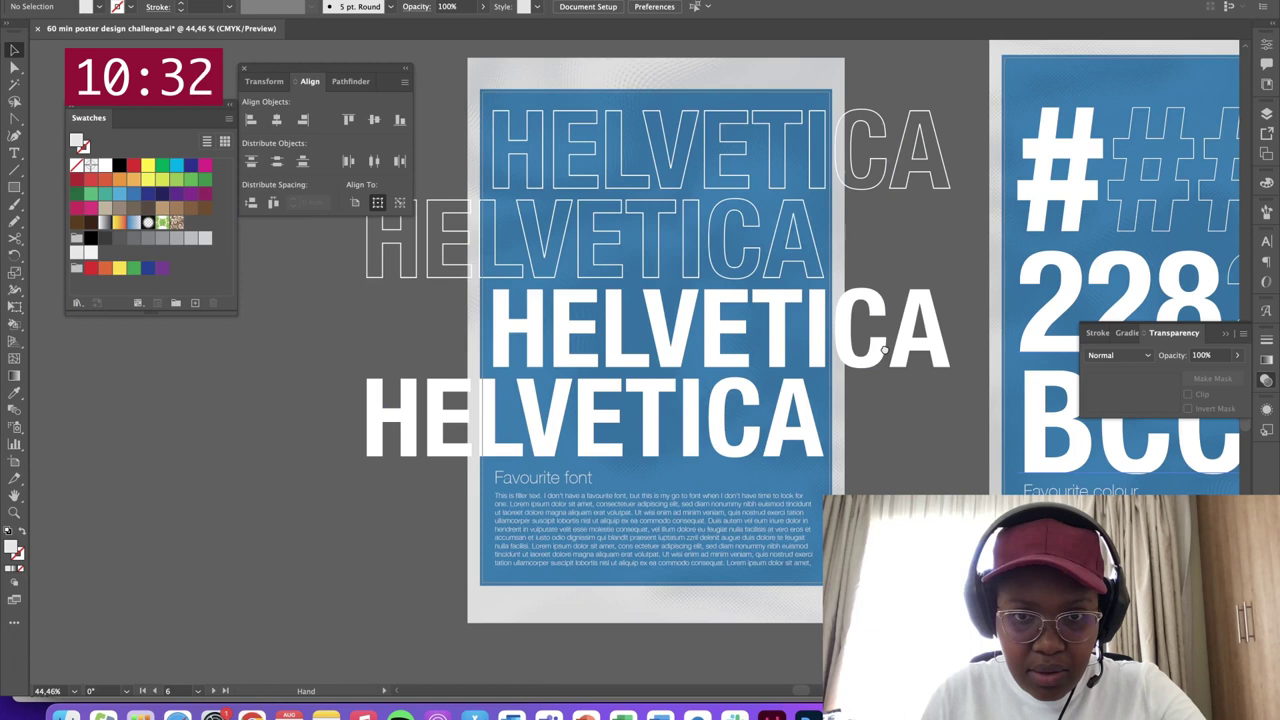
scroll(884, 348, "right", 4)
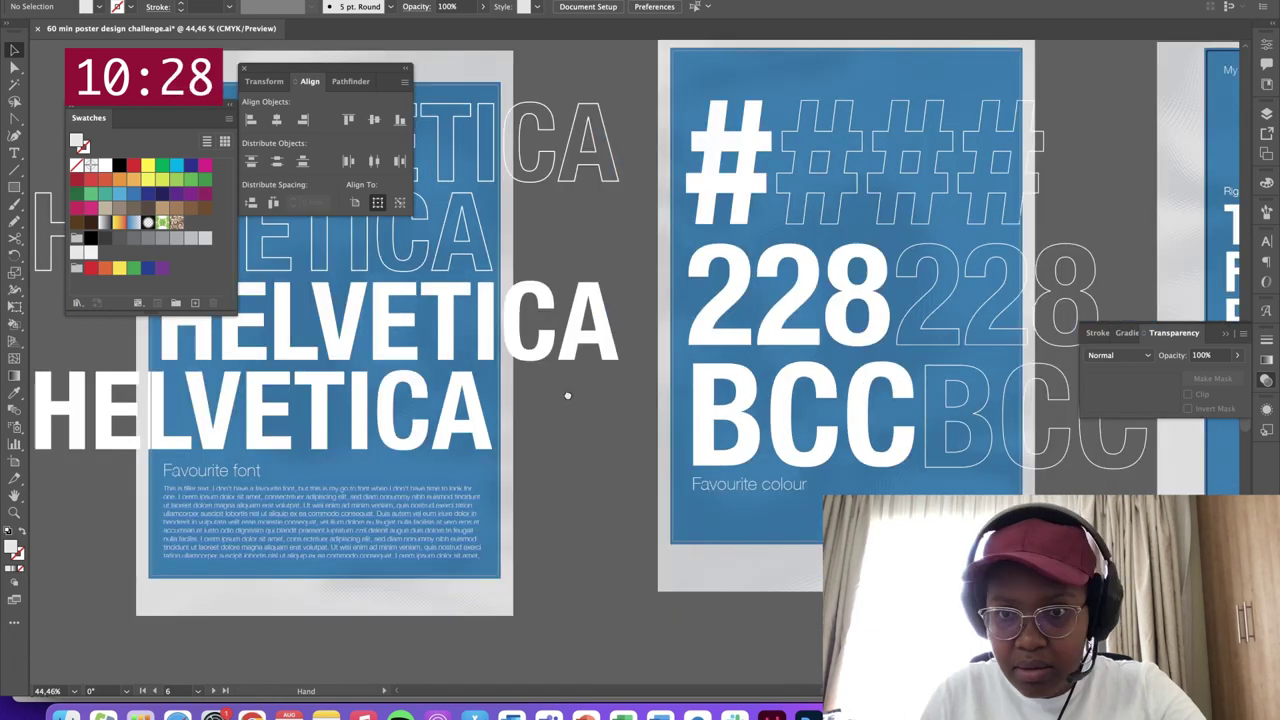
scroll(781, 218, "right", 2)
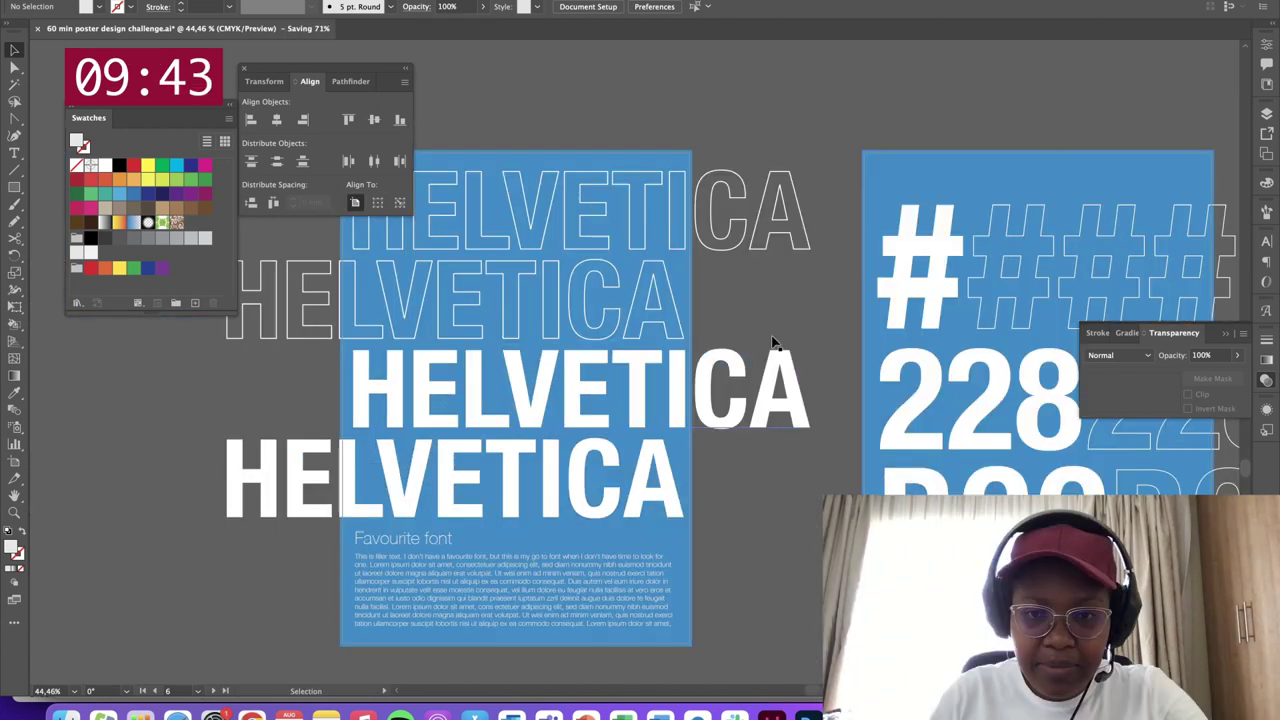
Move the Align and Swatches panels clear of the third-row HELVETICA poster, with Swatches stacked beneath Align
left_click_drag(746, 216, 770, 218)
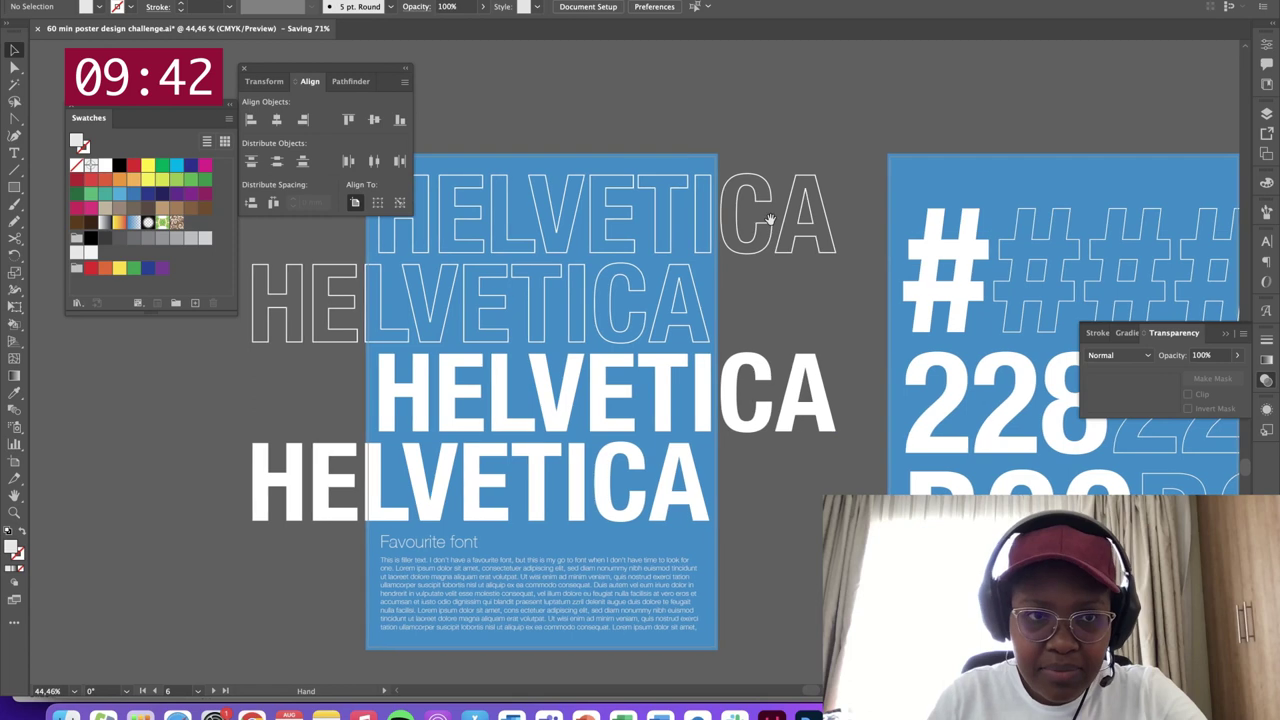
left_click_drag(355, 68, 235, 66)
left_click_drag(105, 117, 92, 229)
left_click_drag(235, 66, 170, 66)
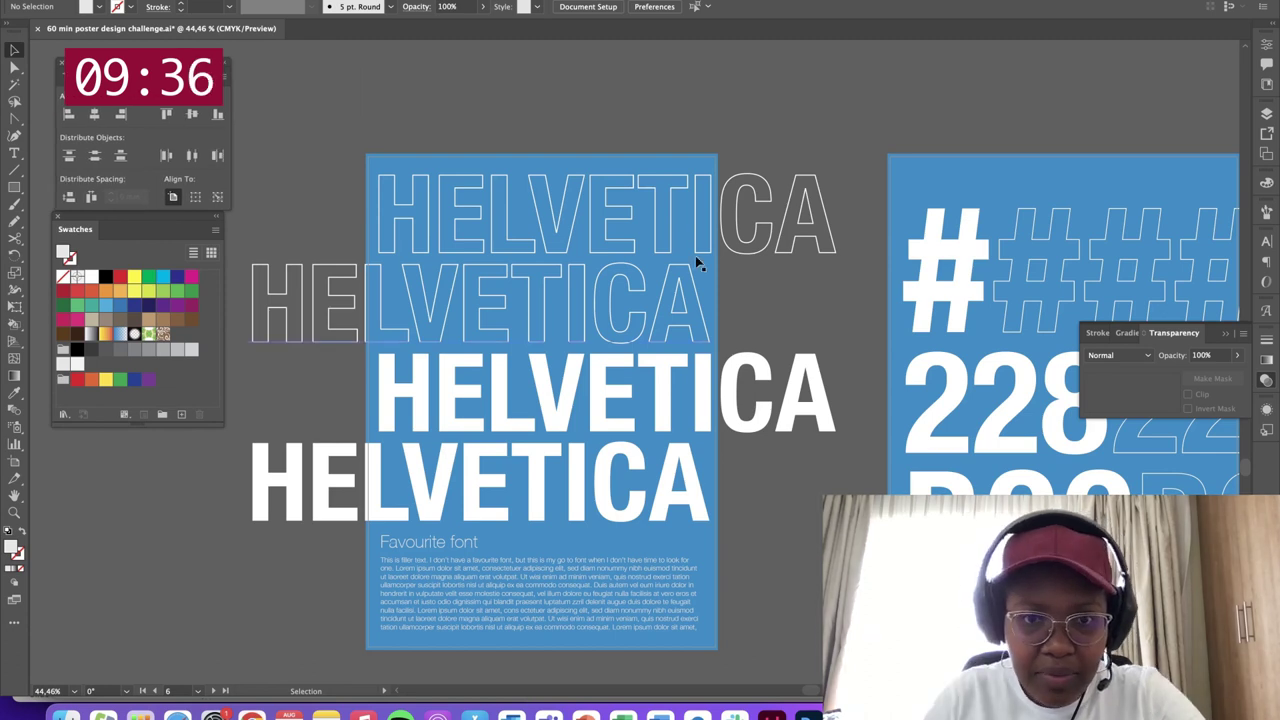
Compare the plain blue third-row posters with the grey-textured second-row versions
scroll(720, 262, "down", 2)
scroll(720, 262, "left", 2)
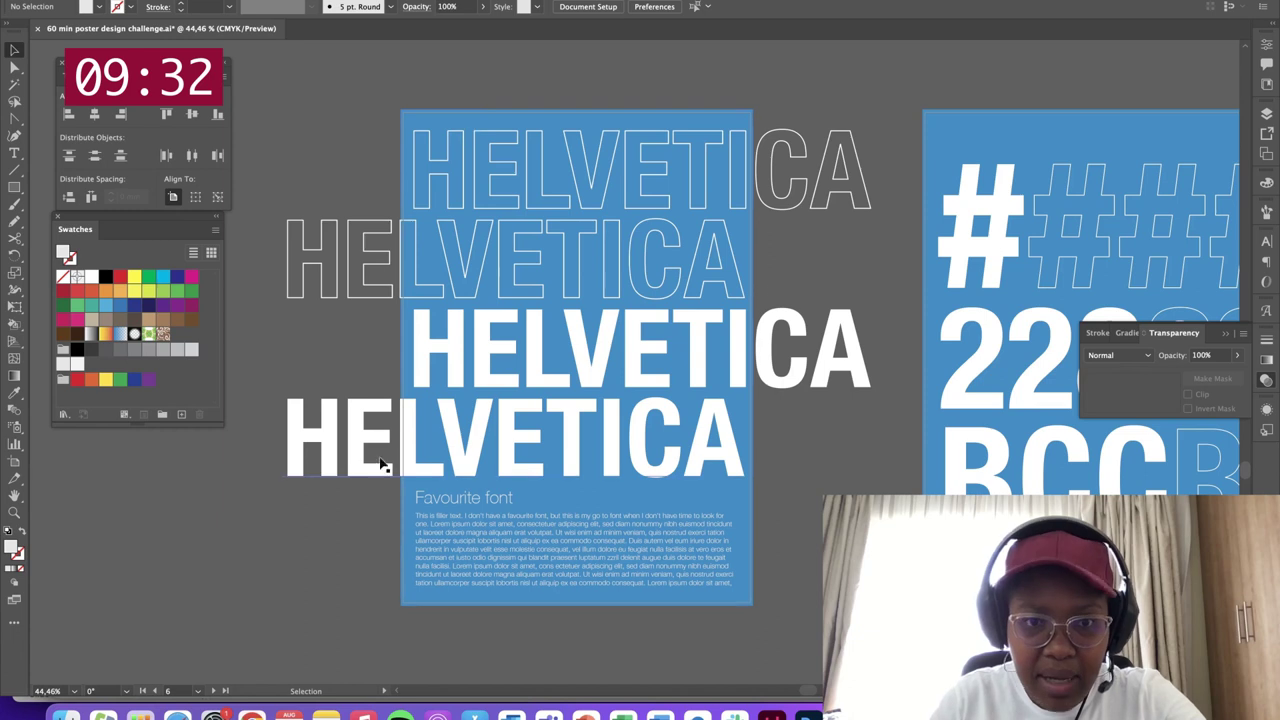
scroll(685, 382, "right", 10)
scroll(685, 382, "up", 1)
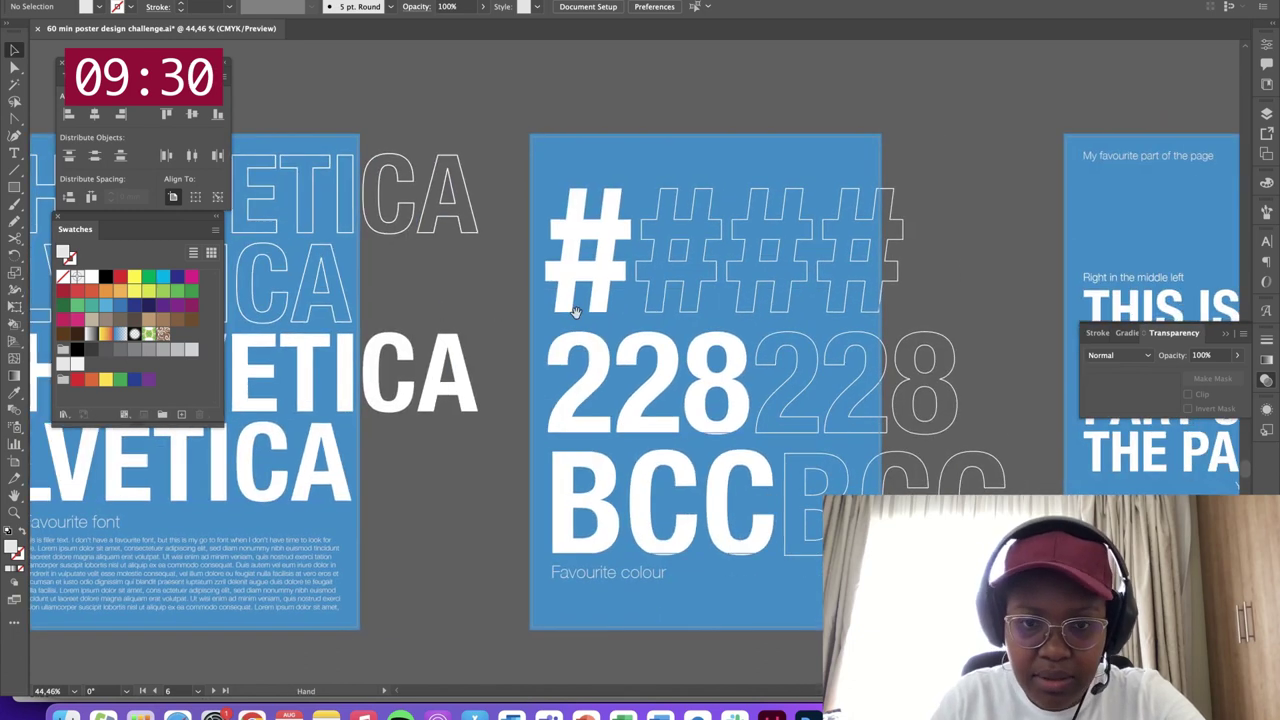
scroll(893, 373, "right", 10)
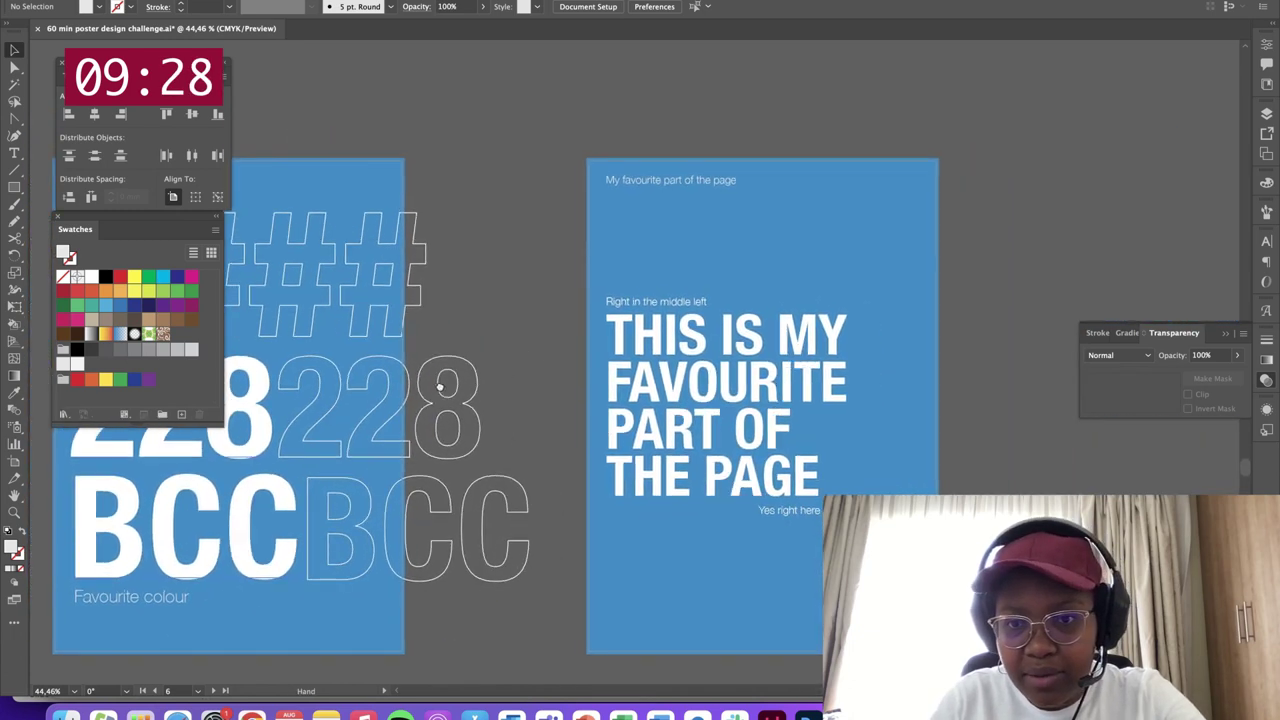
scroll(600, 320, "up", 1)
left_click_drag(549, 295, 603, 566)
left_click_drag(669, 147, 697, 423)
left_click_drag(748, 292, 755, 457)
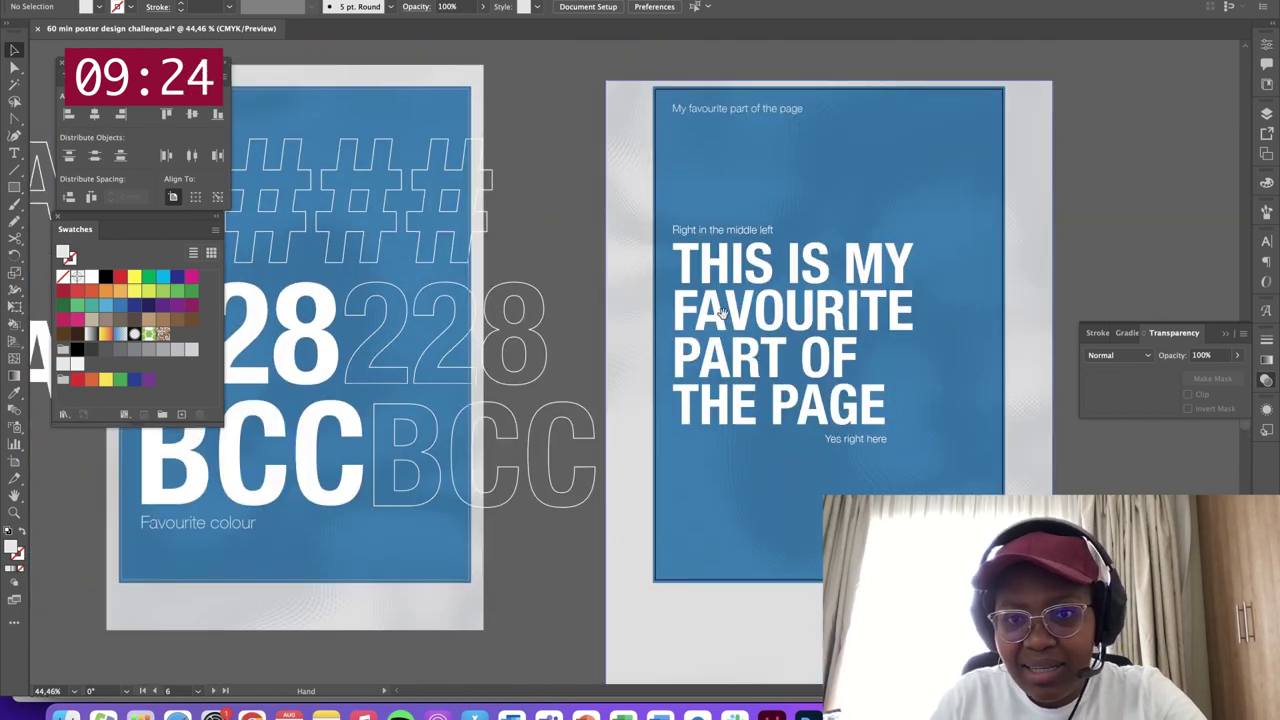
scroll(722, 312, "left", 8)
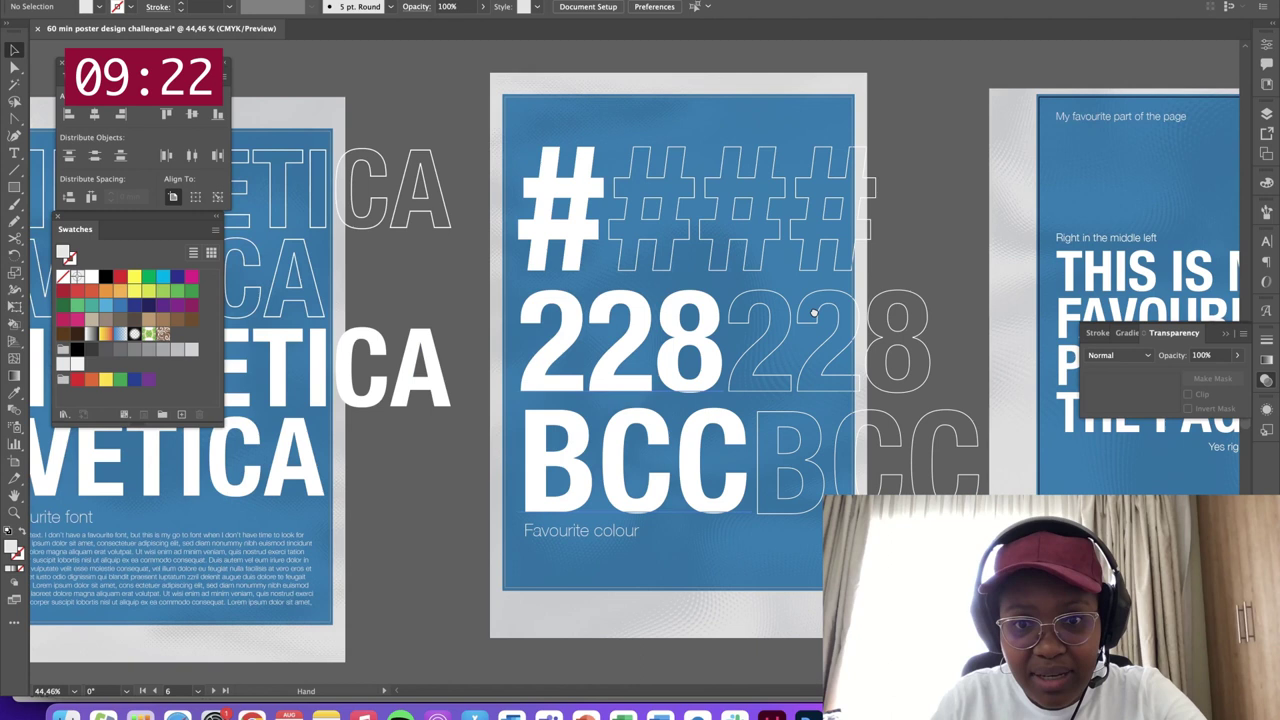
scroll(814, 313, "left", 8)
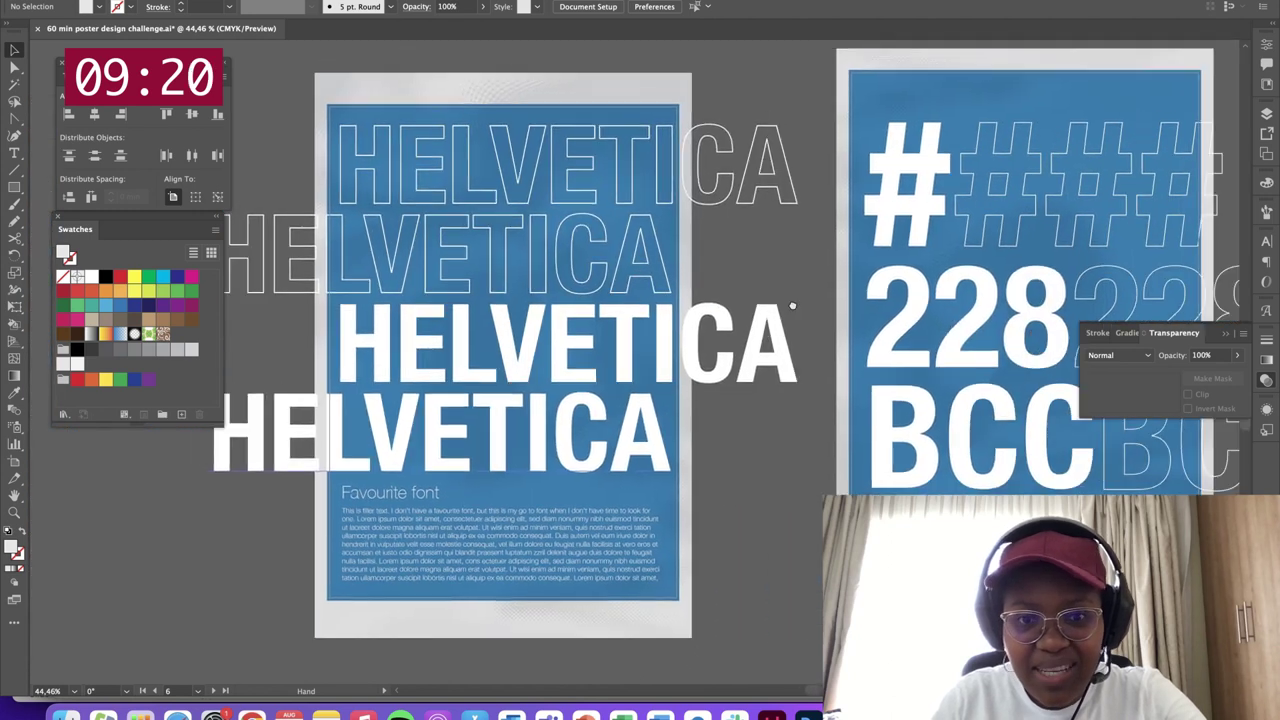
Review the three blue posters in sequence, and examine the HELVETICA poster's overflowing outlined and solid lettering up close
scroll(800, 310, "right", 5)
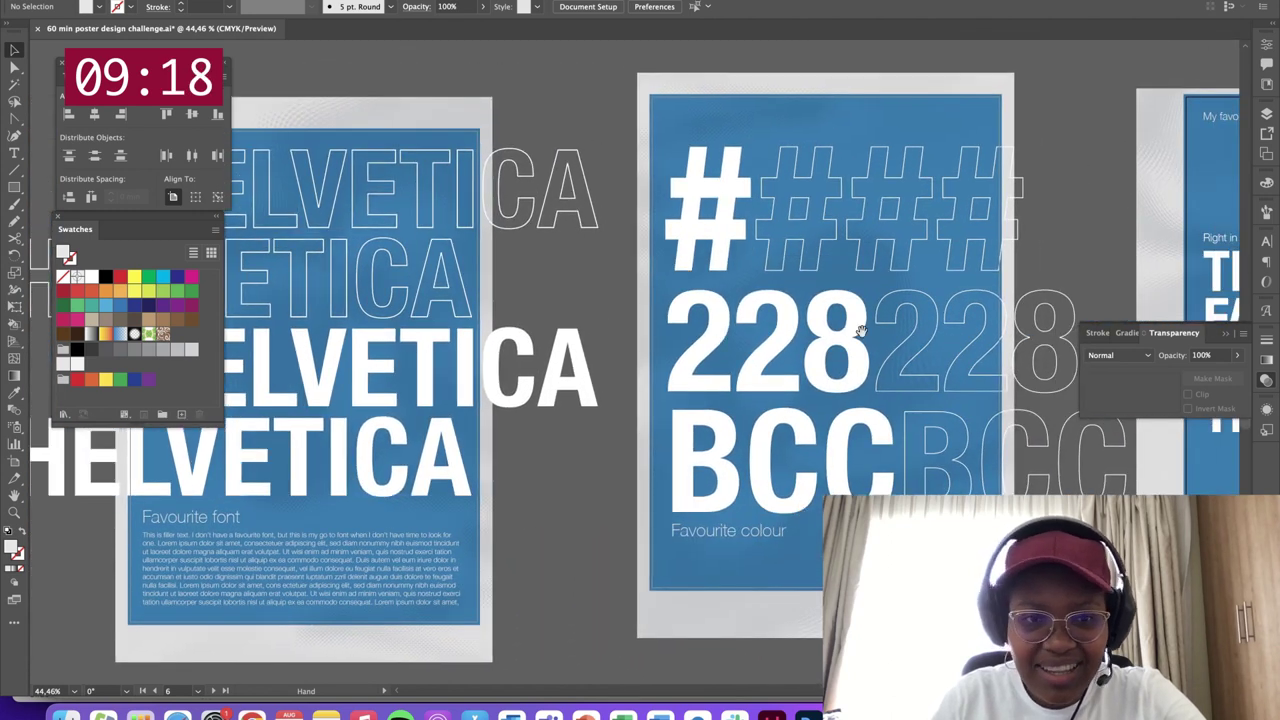
scroll(860, 330, "right", 12)
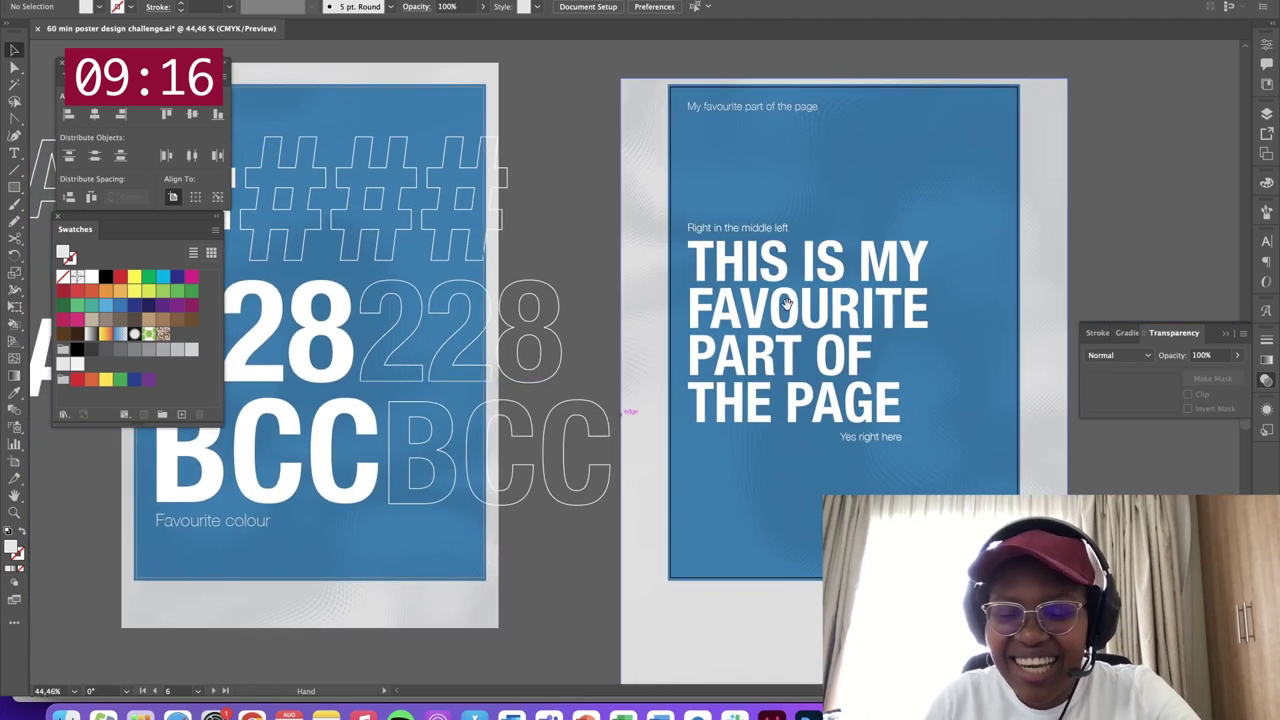
left_click_drag(787, 302, 757, 313)
scroll(720, 345, "left", 18)
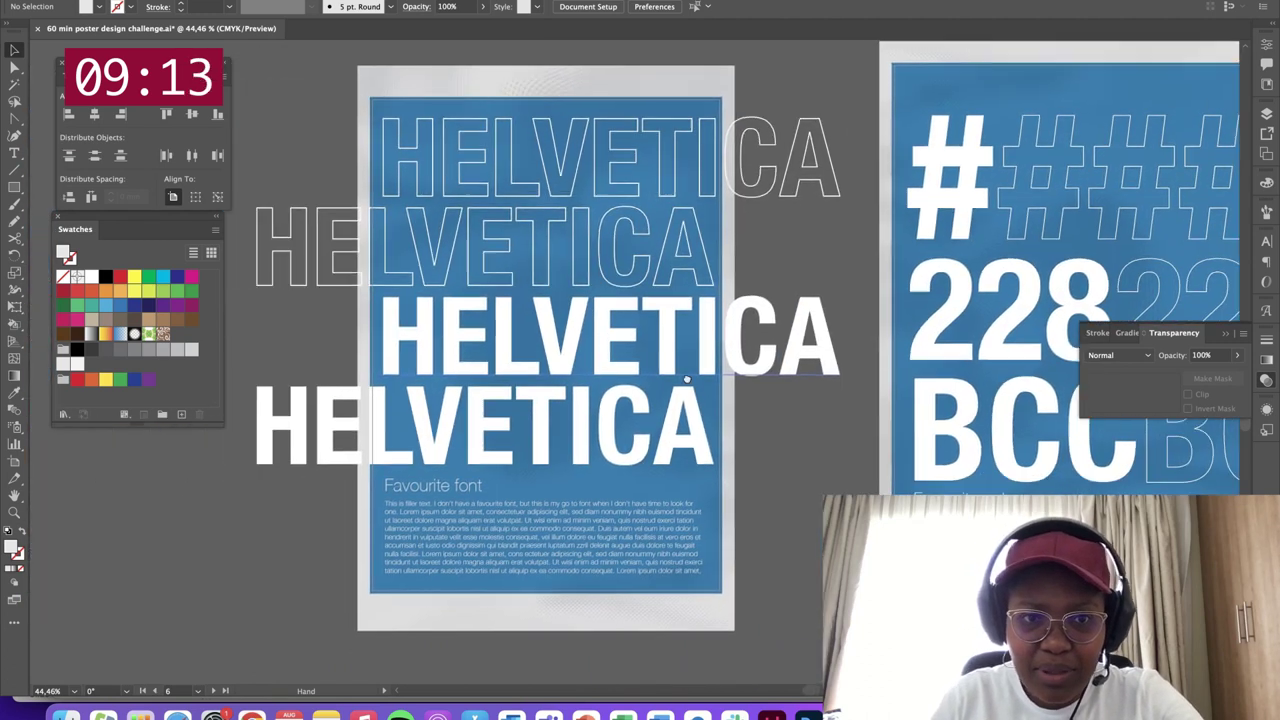
left_click_drag(687, 380, 704, 386)
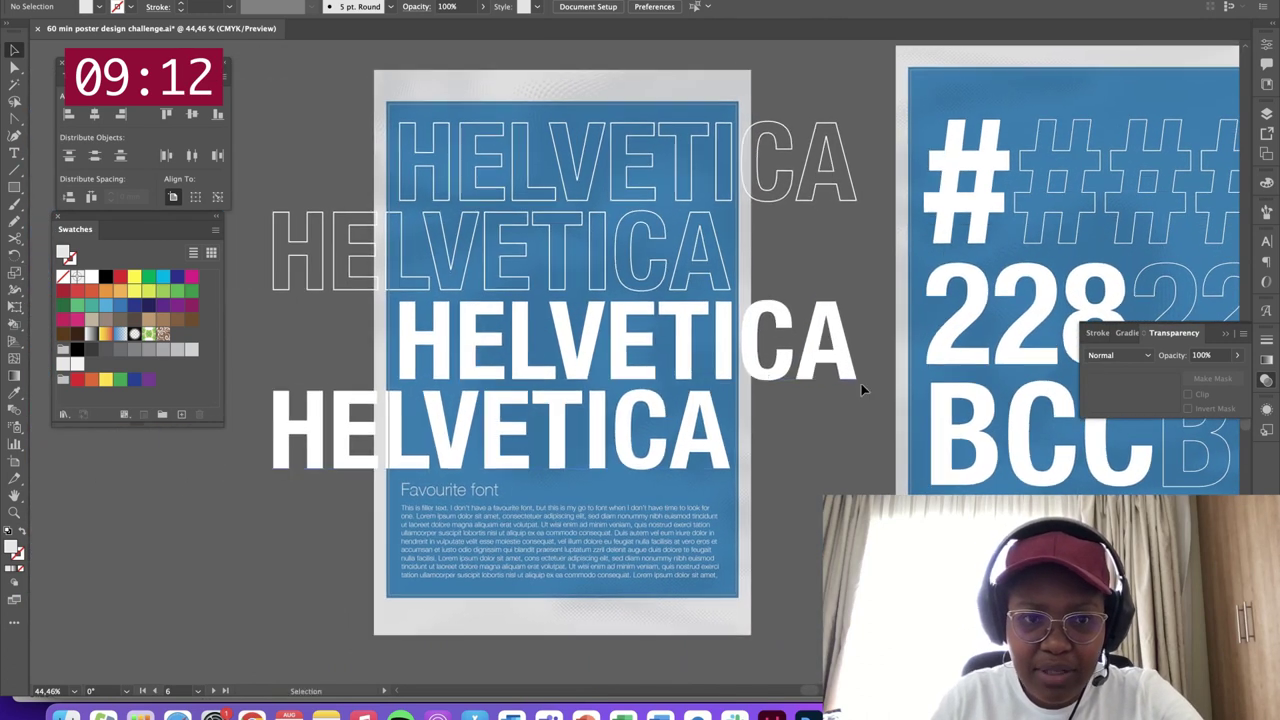
left_click_drag(822, 442, 854, 428)
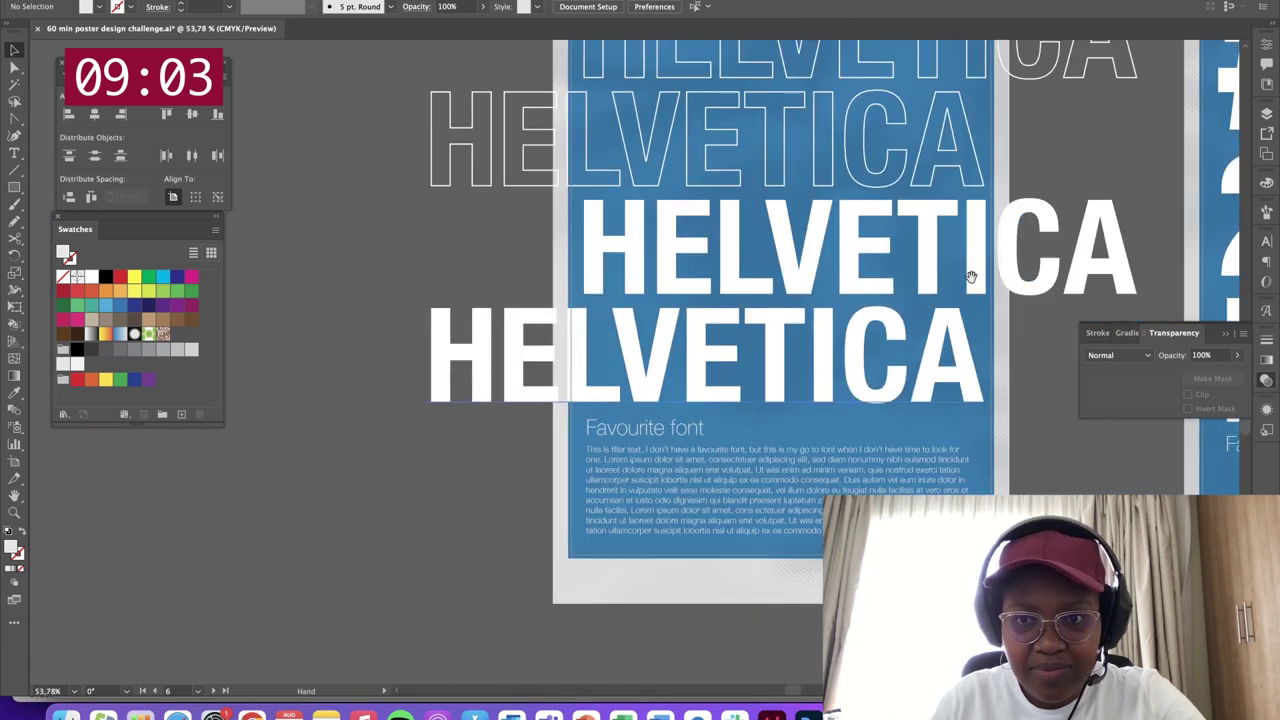
left_click_drag(974, 277, 808, 337)
scroll(808, 337, "right", 10)
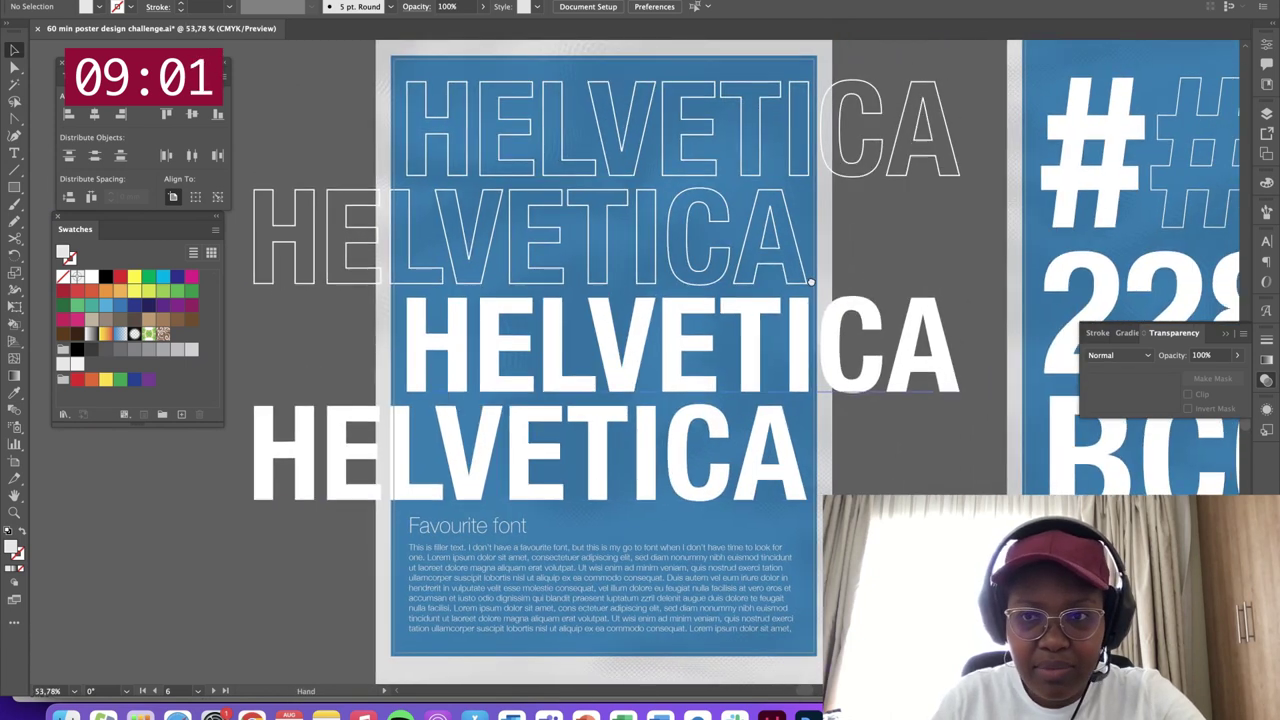
Inspect the 228 BCC and THIS IS MY FAVOURITE PART OF THE PAGE posters, and return to the HELVETICA poster for comparison
scroll(739, 375, "right", 3)
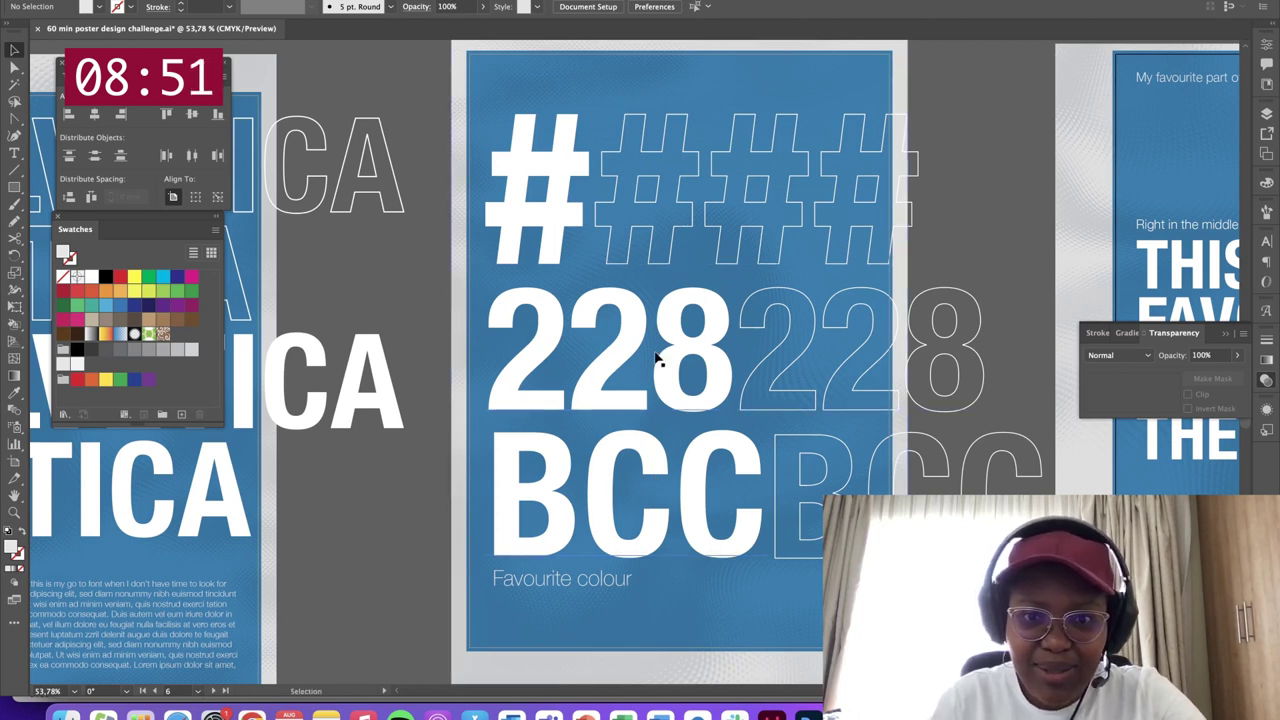
key("space")
left_click_drag(933, 266, 610, 318)
left_click_drag(672, 290, 660, 248)
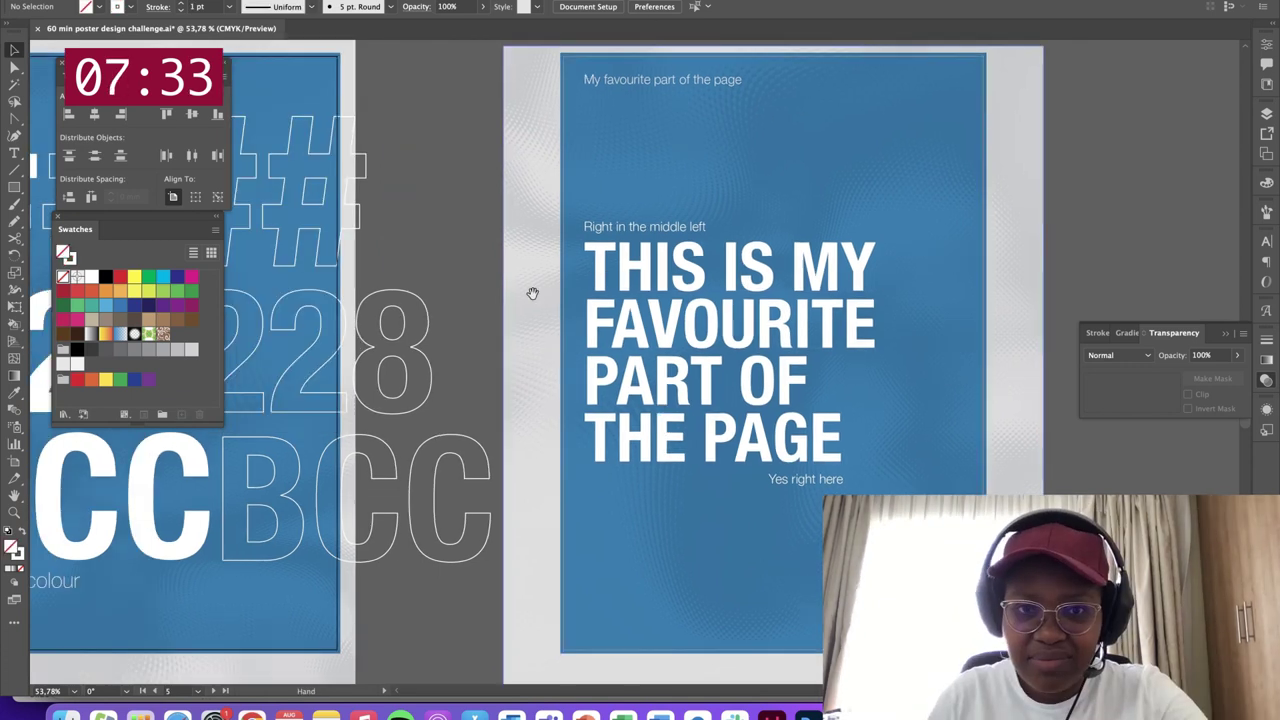
left_click_drag(521, 297, 1110, 286)
left_click_drag(614, 224, 638, 220)
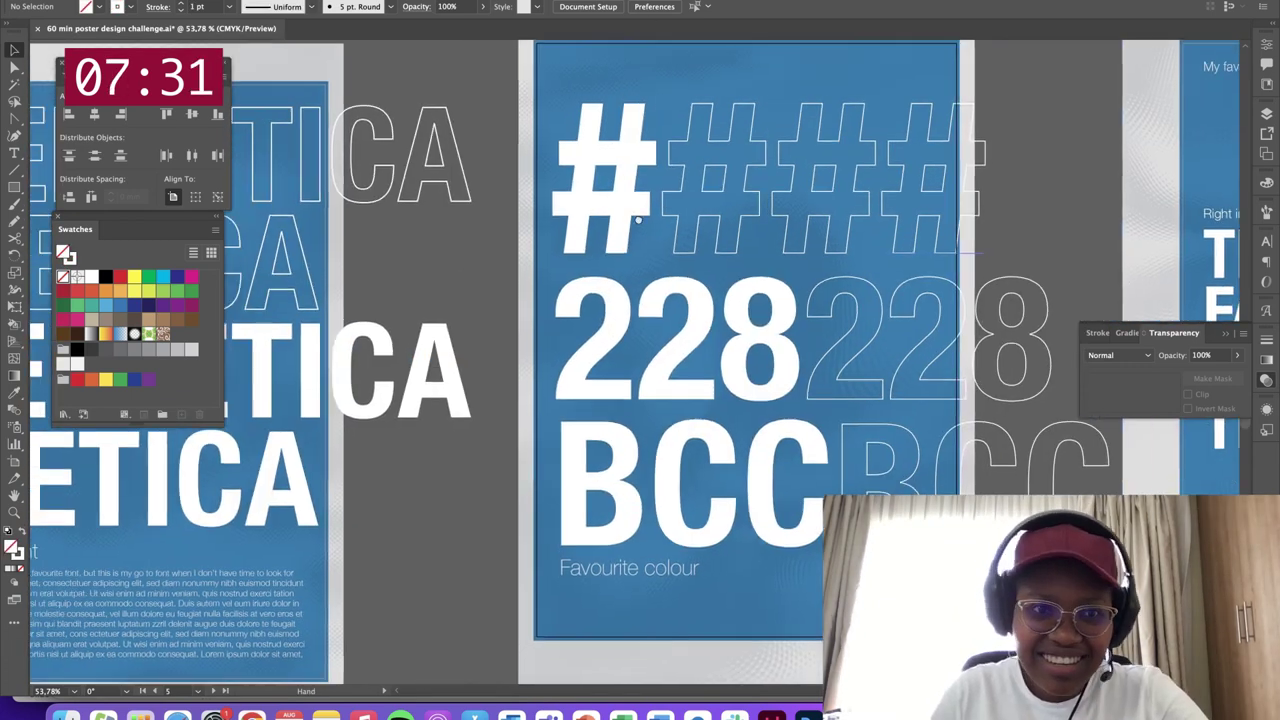
scroll(637, 220, "left", 8)
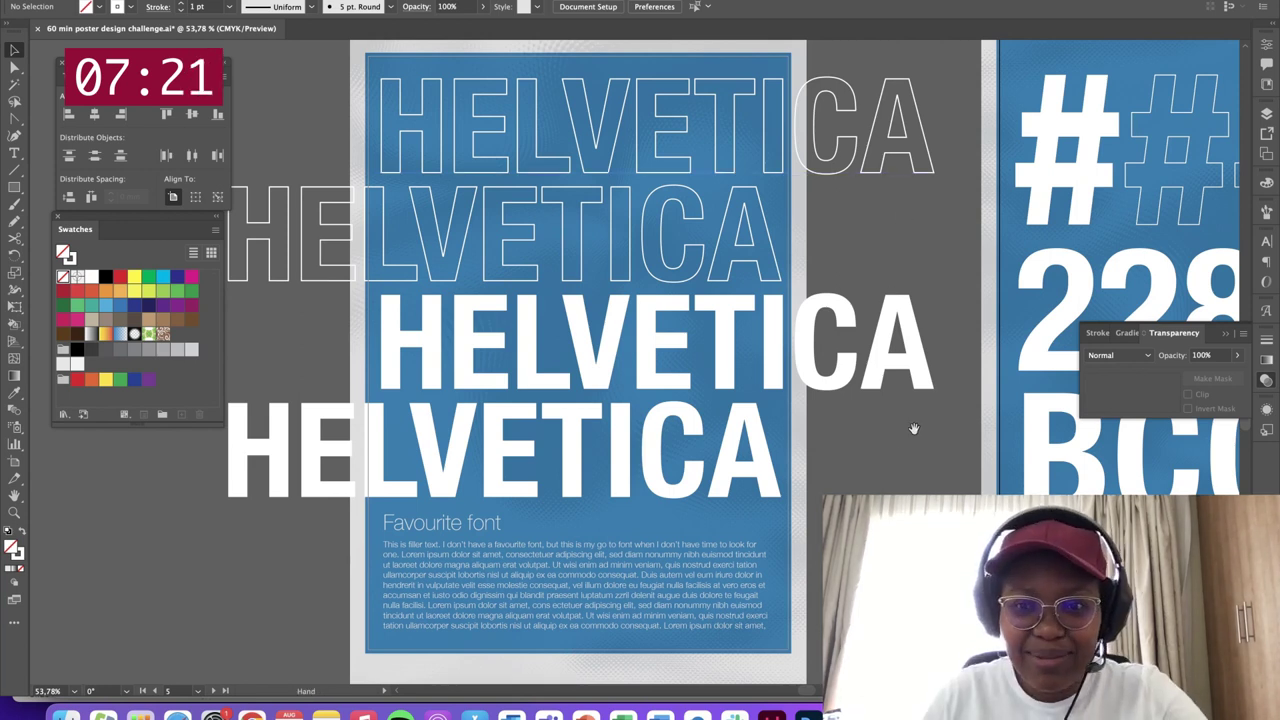
left_click_drag(913, 428, 923, 437)
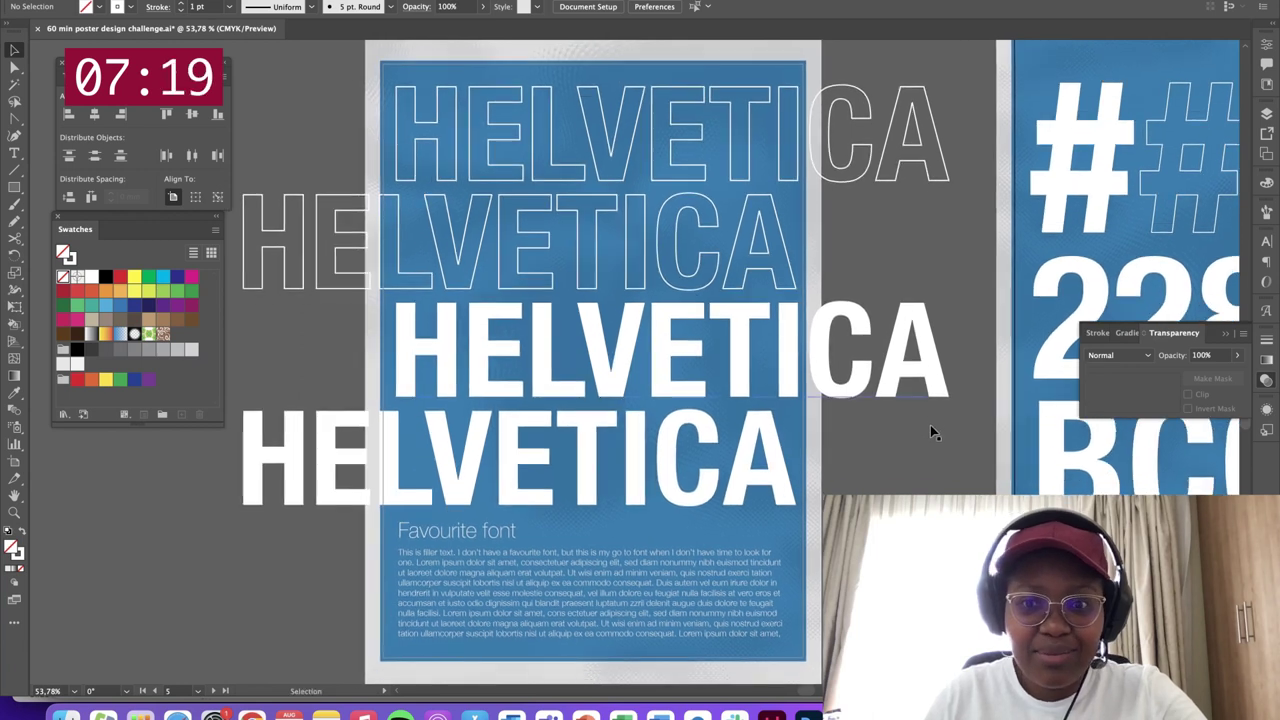
left_click_drag(943, 442, 961, 458)
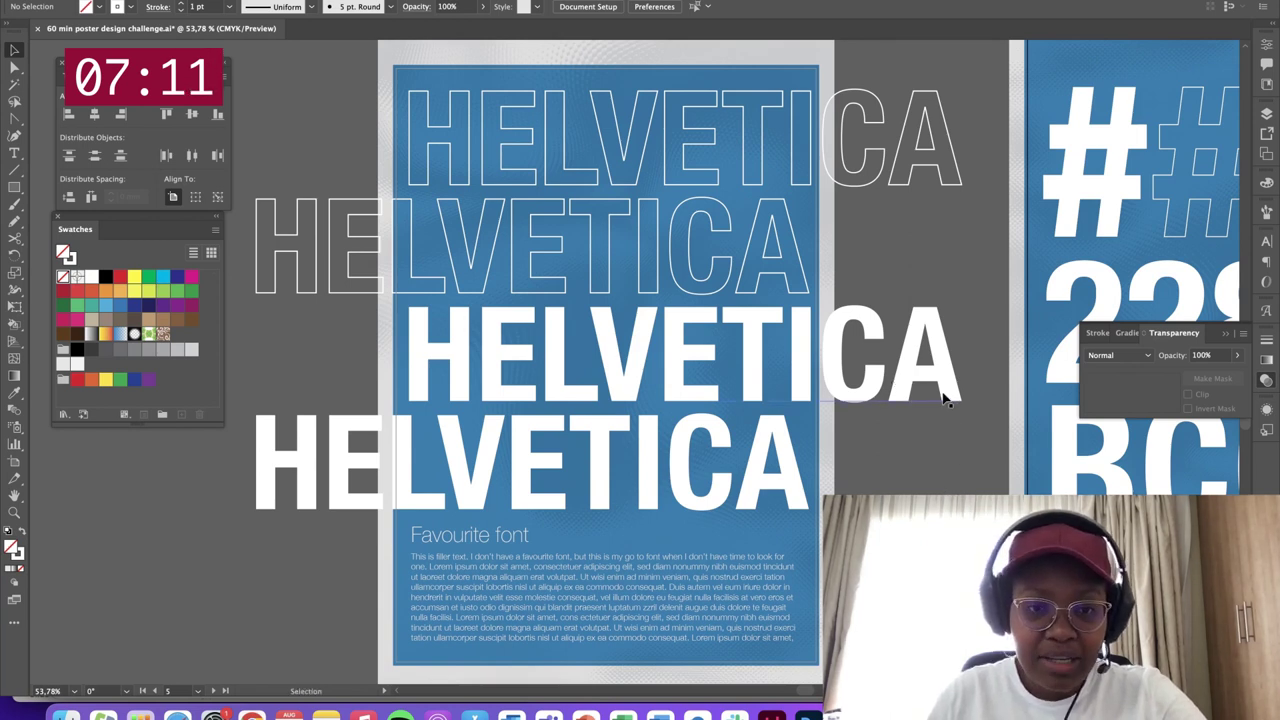
Check the layout and background texture across all three posters once more, from HELVETICA to the page poster and back
left_click_drag(1006, 421, 460, 452)
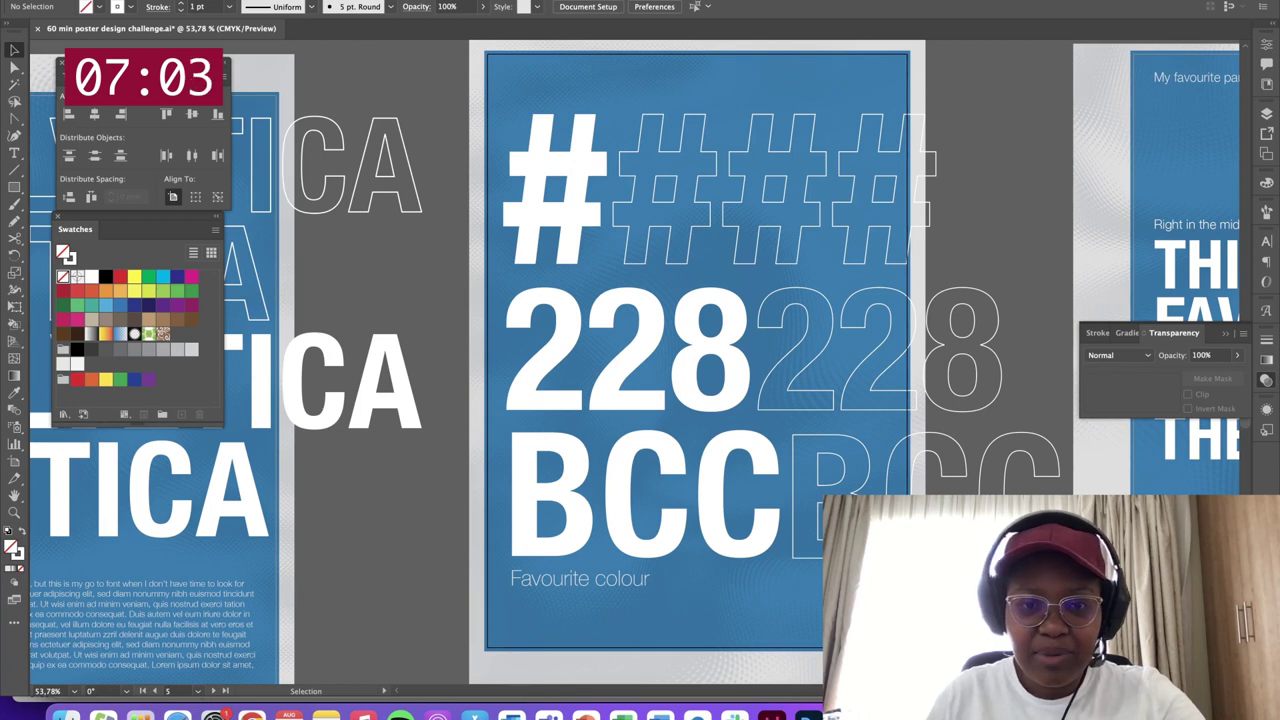
left_click_drag(700, 400, 637, 393)
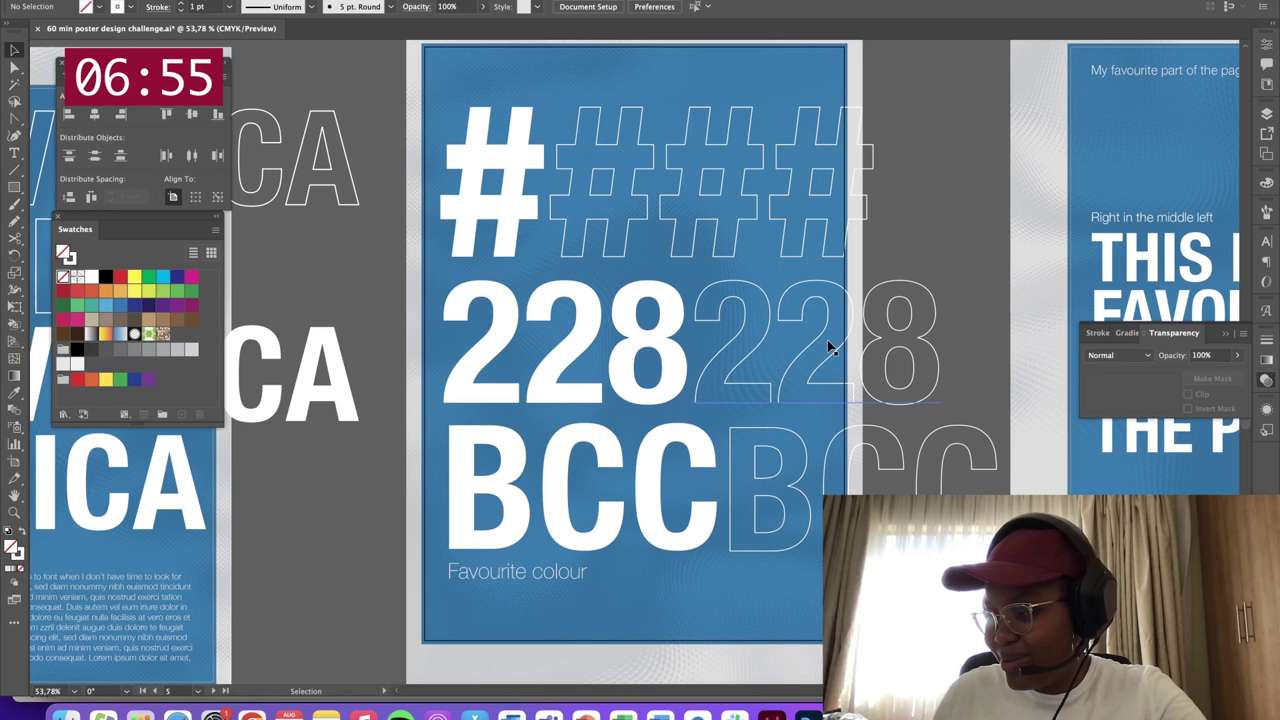
key("space")
left_click_drag(979, 274, 457, 269)
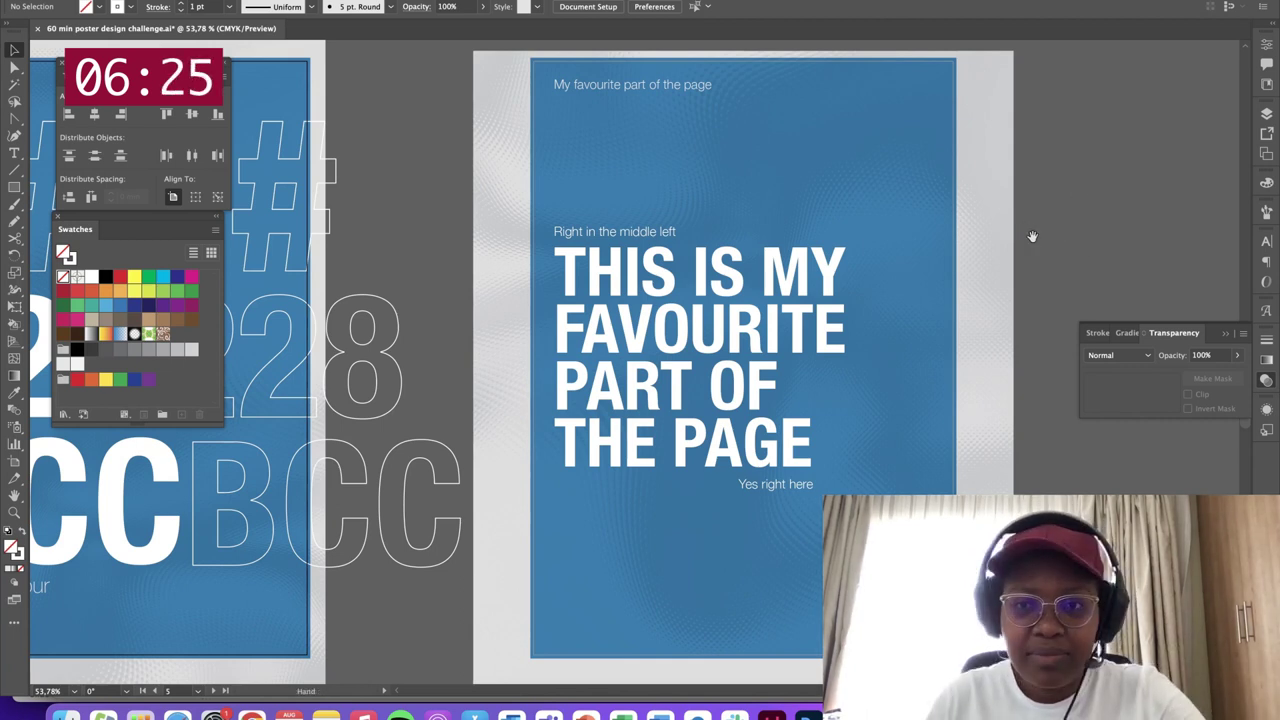
left_click_drag(1046, 238, 1039, 237)
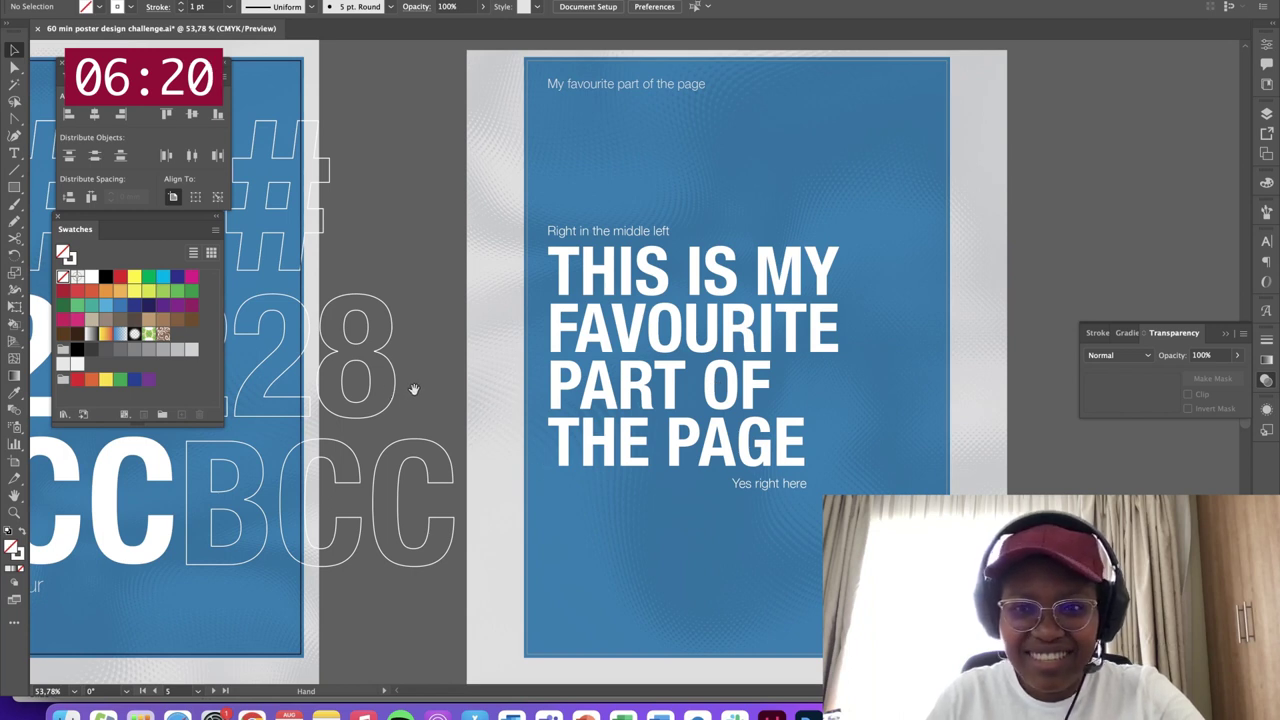
left_click_drag(394, 409, 940, 400)
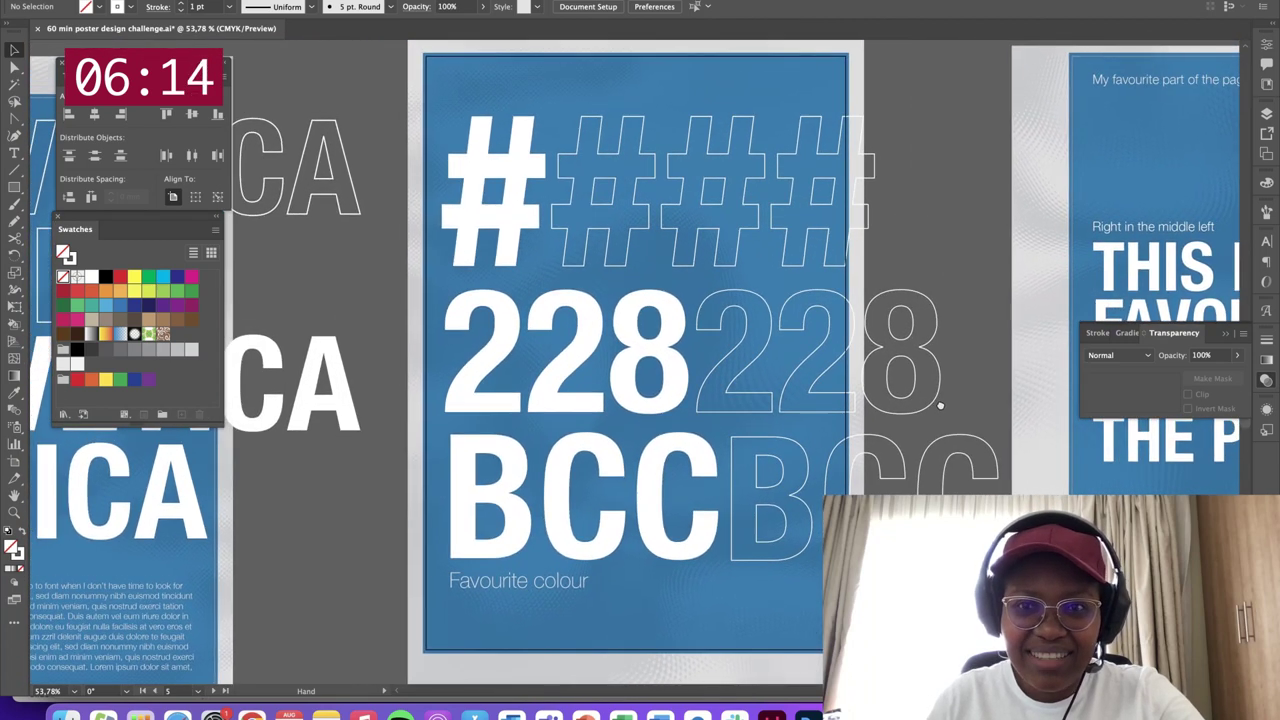
left_click_drag(309, 491, 498, 489)
left_click_drag(690, 467, 858, 456)
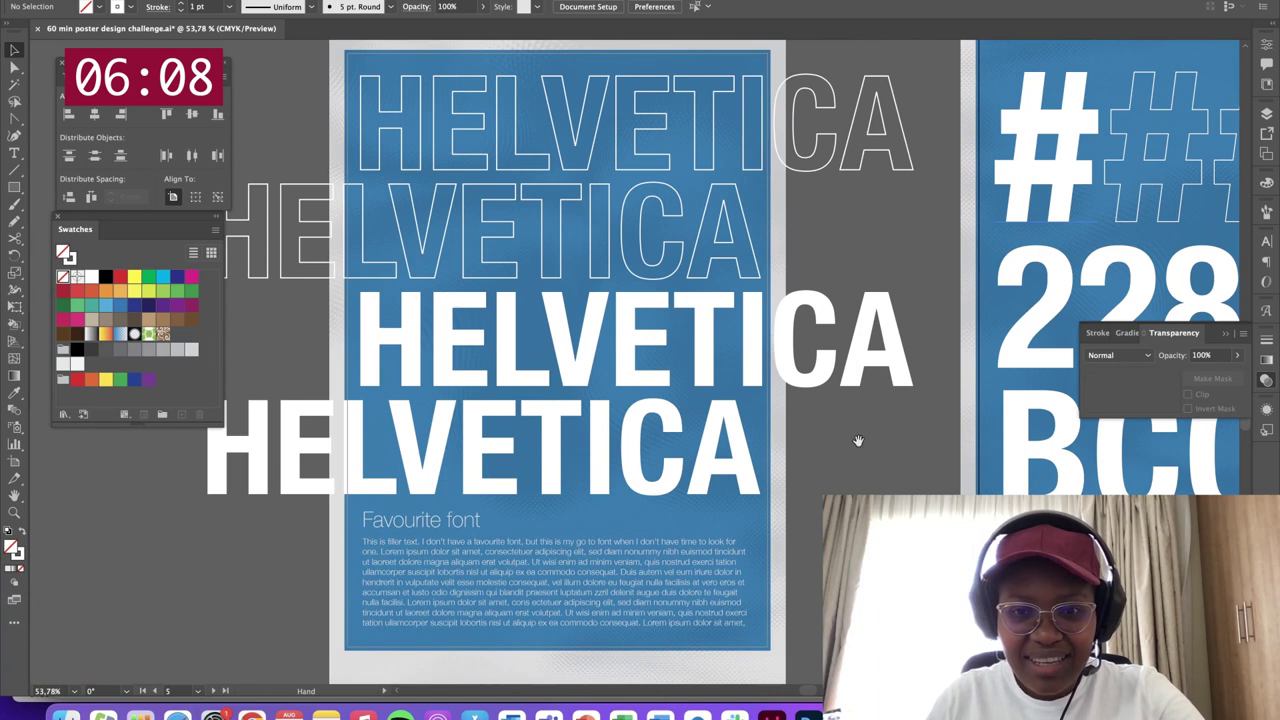